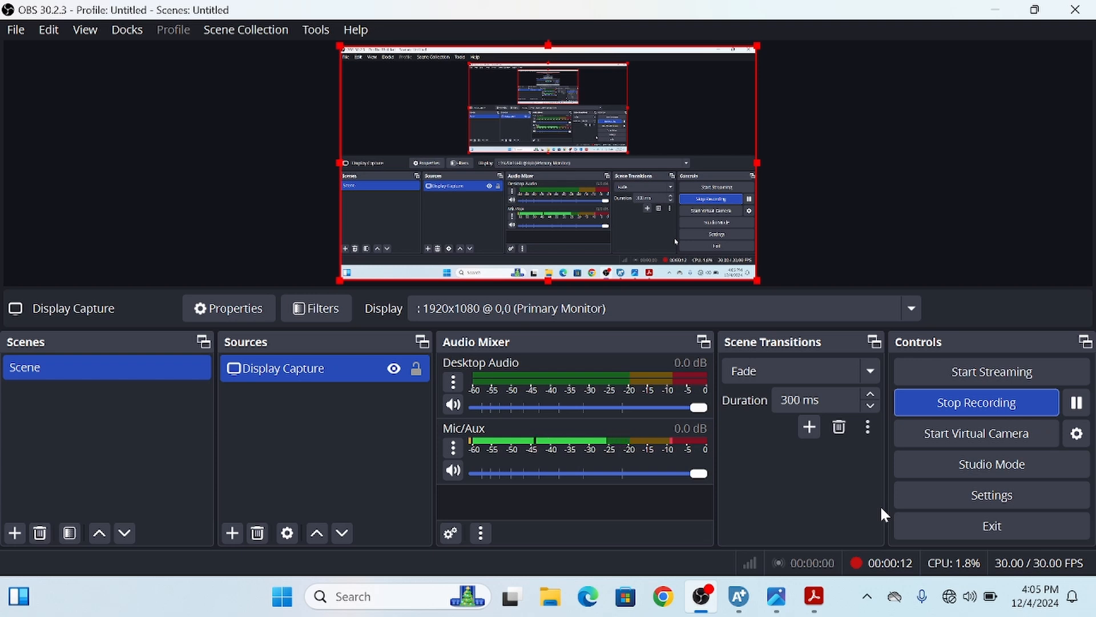
Switch to the methanol problem PDF in Acrobat and review the feed flow rate, composition, reactions and reactor operating conditions
{"action": "key", "text": "alt+Tab"}
{"action": "key", "text": "alt+Tab"}
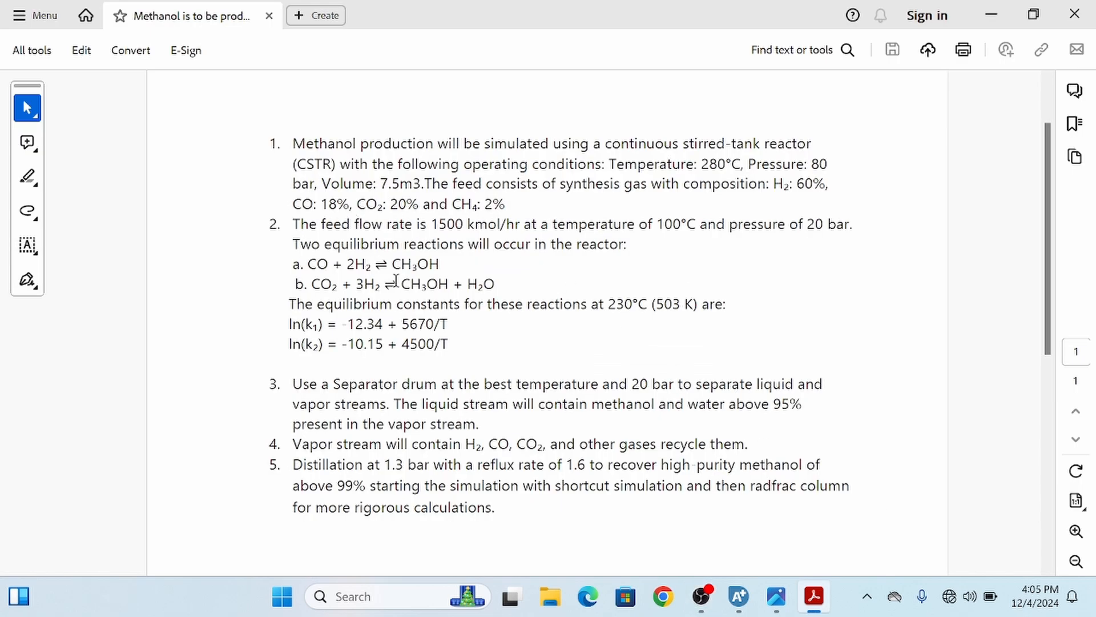
{"action": "left_click_drag", "start_coordinate": [335, 222], "coordinate": [532, 222]}
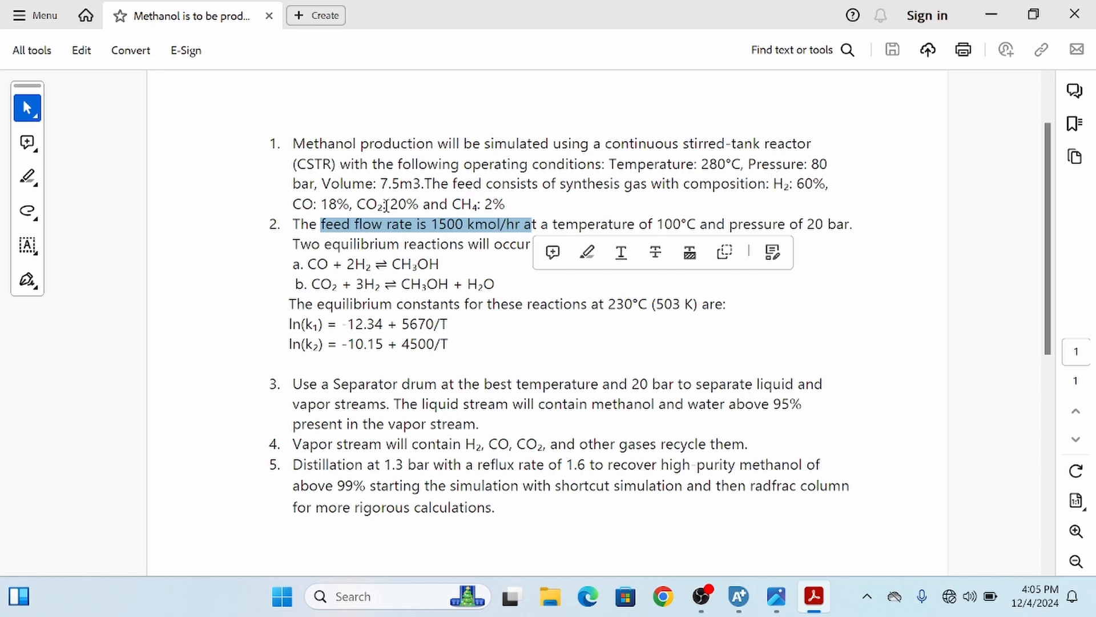
{"action": "left_click", "coordinate": [489, 269]}
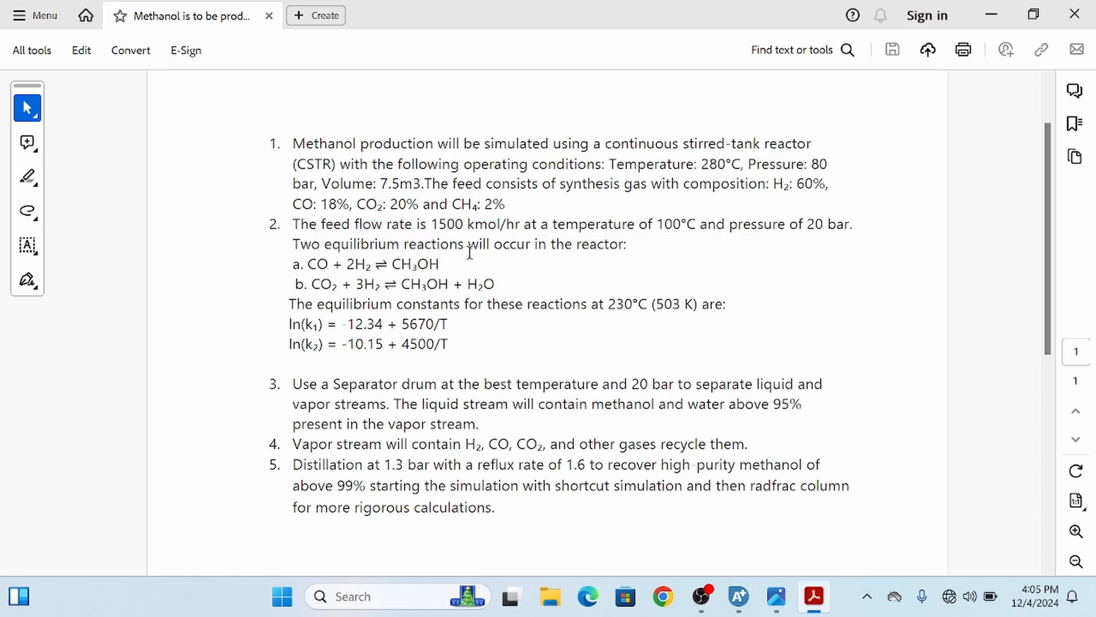
{"action": "left_click_drag", "start_coordinate": [773, 184], "coordinate": [510, 204]}
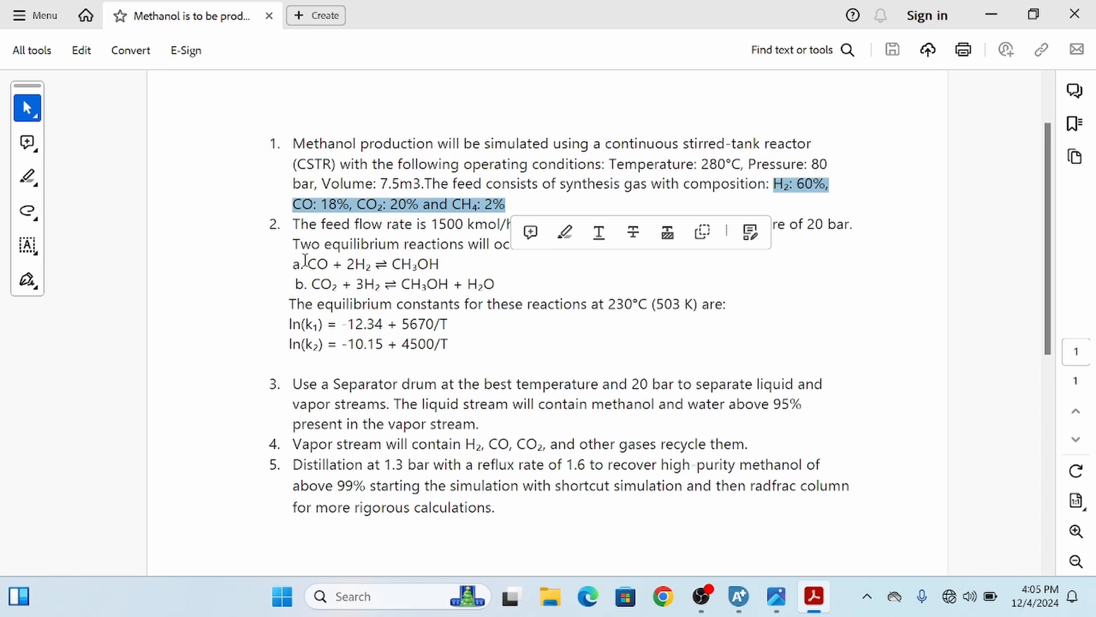
{"action": "mouse_move", "coordinate": [307, 264]}
{"action": "left_mouse_down"}
{"action": "mouse_move", "coordinate": [439, 268]}
{"action": "mouse_move", "coordinate": [495, 285]}
{"action": "left_mouse_up"}
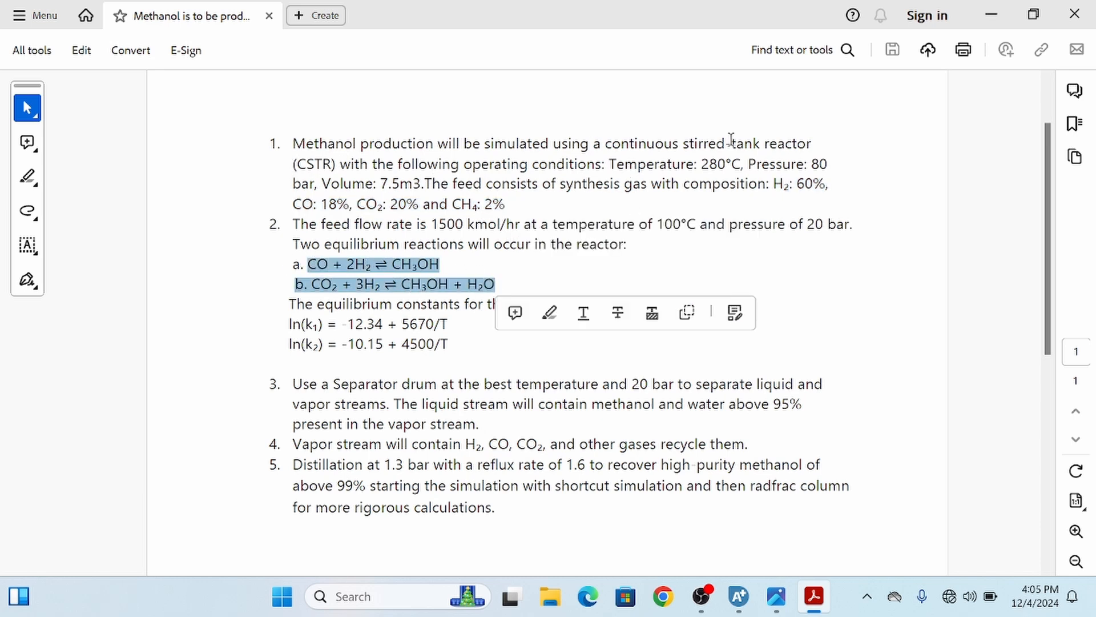
{"action": "mouse_move", "coordinate": [606, 144]}
{"action": "left_mouse_down"}
{"action": "mouse_move", "coordinate": [797, 164]}
{"action": "mouse_move", "coordinate": [489, 164]}
{"action": "mouse_move", "coordinate": [619, 183]}
{"action": "mouse_move", "coordinate": [833, 164]}
{"action": "left_mouse_up"}
{"action": "left_click", "coordinate": [659, 155]}
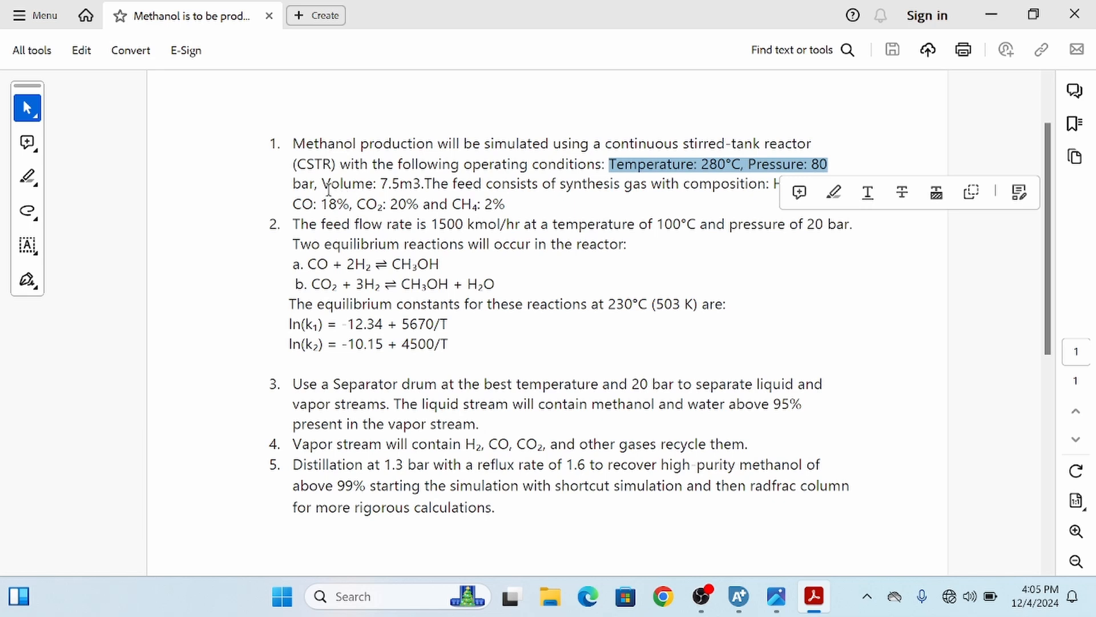
{"action": "left_click_drag", "start_coordinate": [323, 184], "coordinate": [425, 184]}
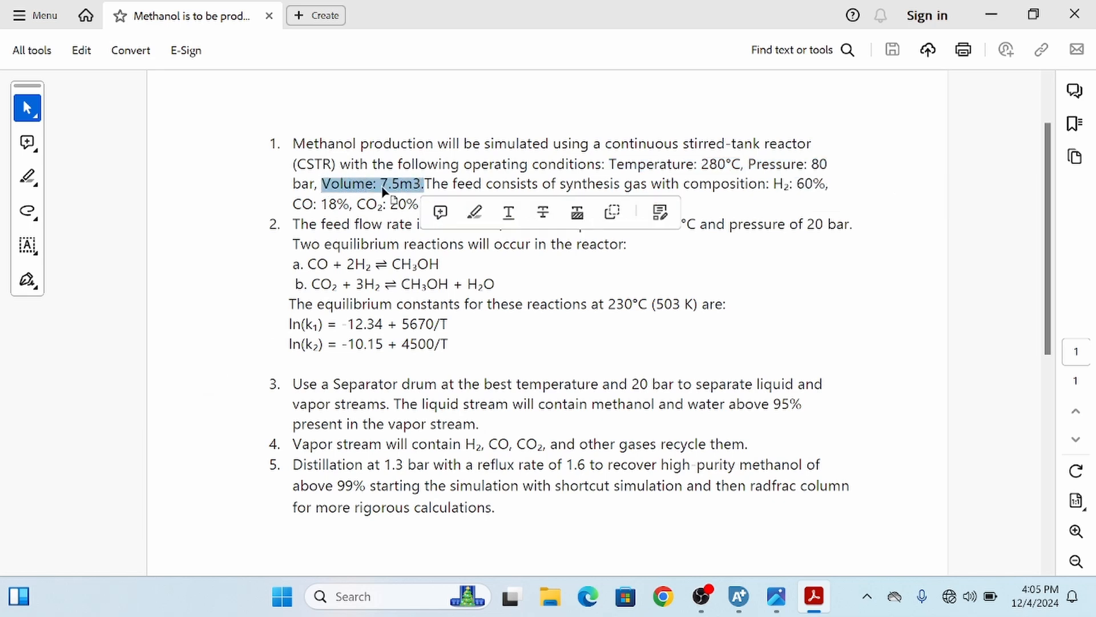
{"action": "left_click", "coordinate": [346, 324]}
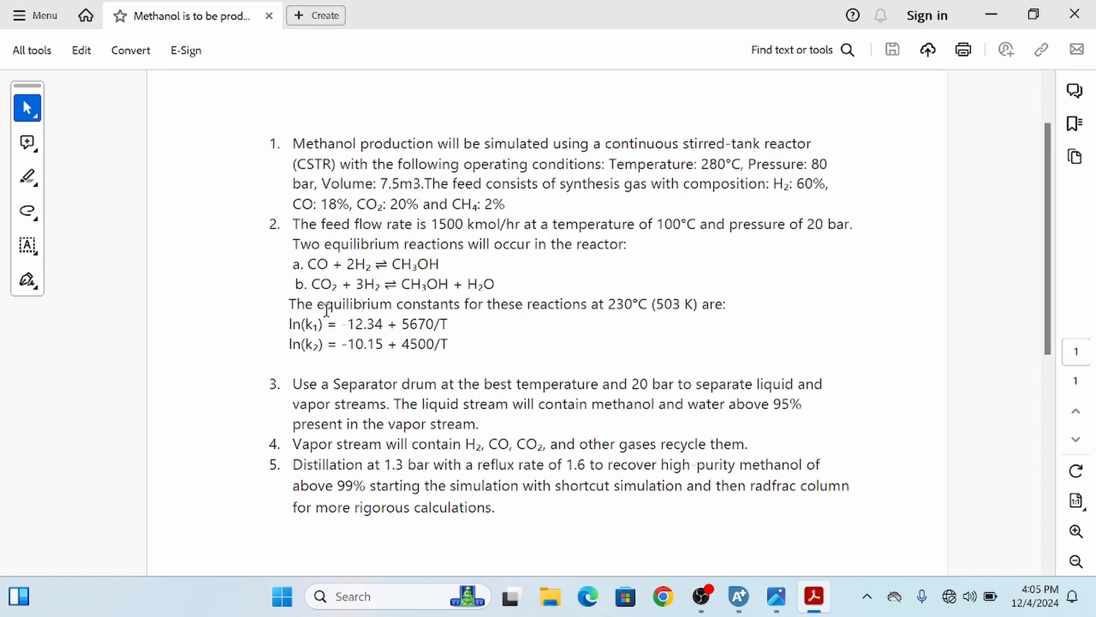
Review the equilibrium constant expressions given for the two methanol reactions
{"action": "left_click_drag", "start_coordinate": [287, 303], "coordinate": [455, 341]}
{"action": "left_click", "coordinate": [440, 281]}
{"action": "left_click", "coordinate": [393, 279]}
{"action": "left_click_drag", "start_coordinate": [289, 304], "coordinate": [467, 343]}
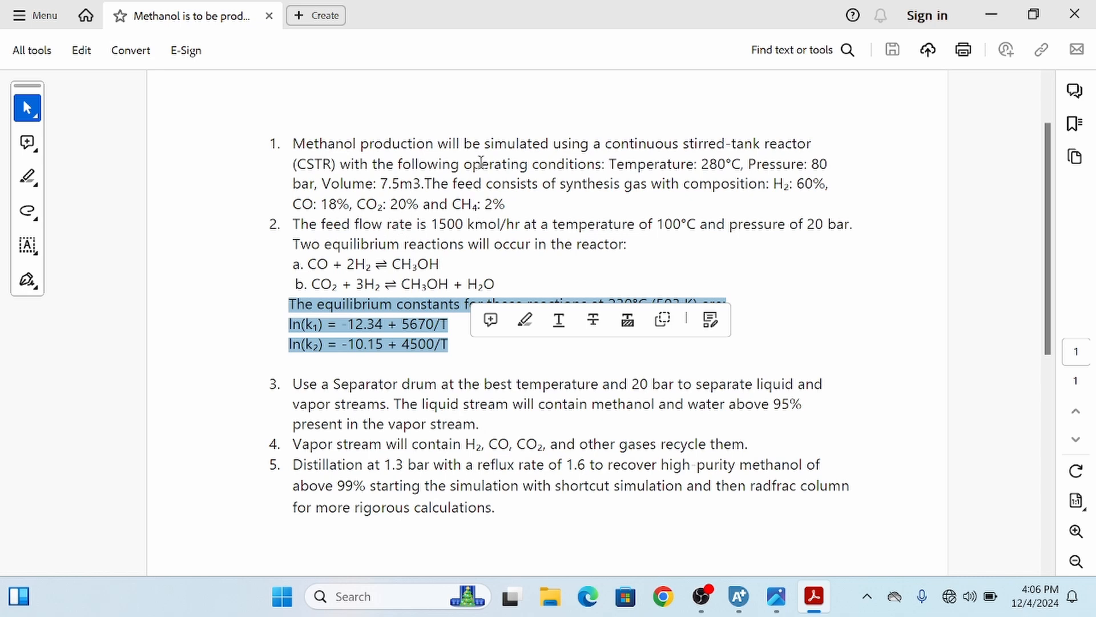
{"action": "left_click", "coordinate": [583, 359]}
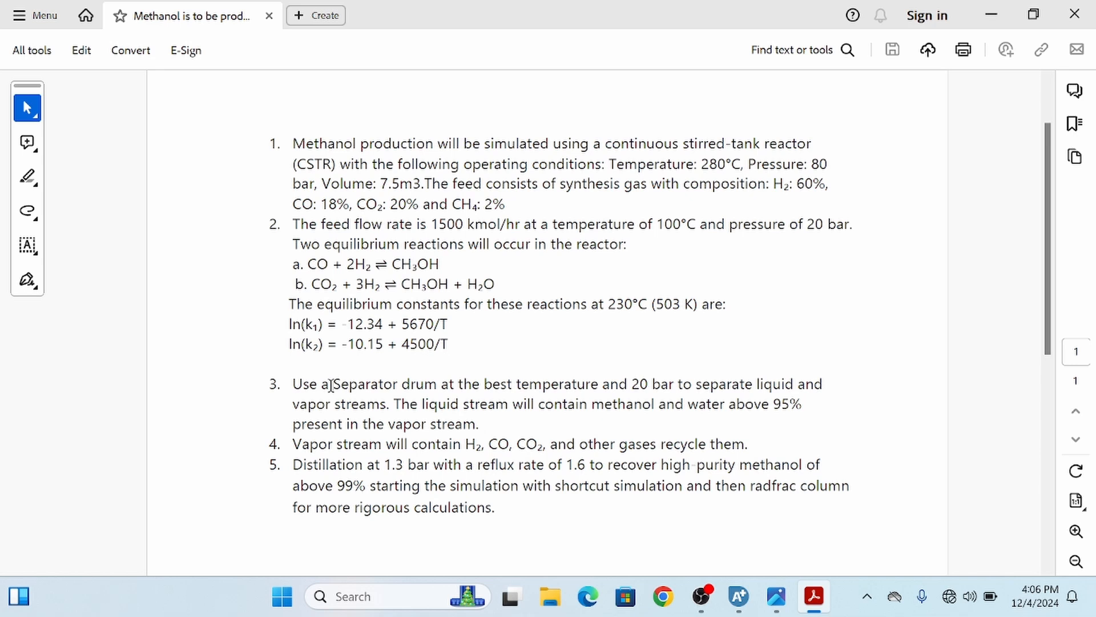
Read the separator drum requirements in item 3 and recheck the feed gas composition against them
{"action": "left_click_drag", "start_coordinate": [334, 386], "coordinate": [624, 385]}
{"action": "left_click_drag", "start_coordinate": [483, 385], "coordinate": [597, 386]}
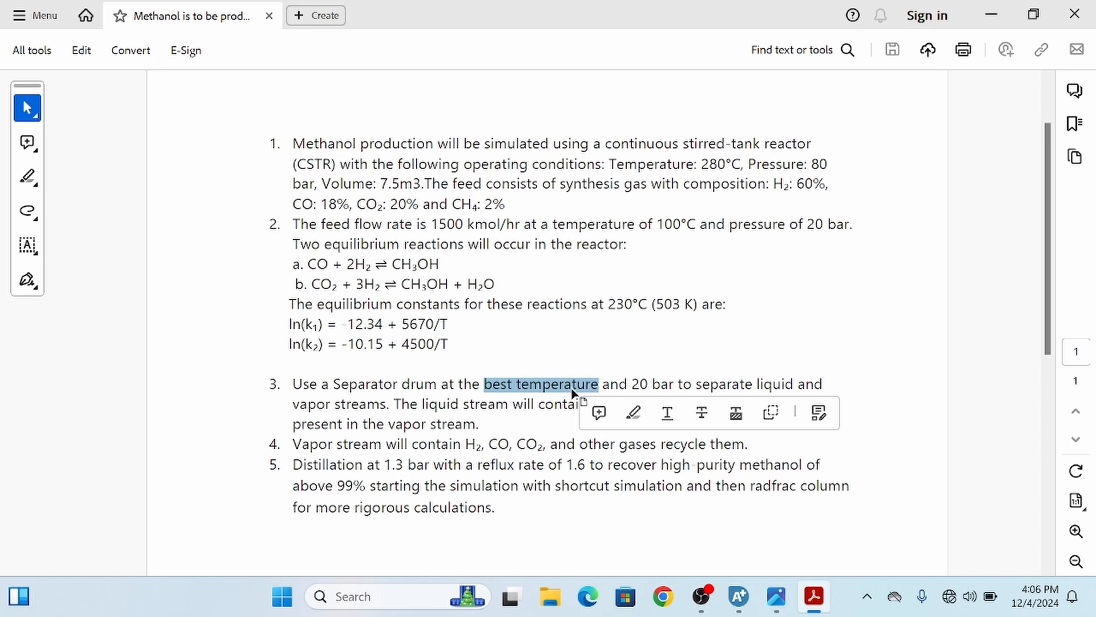
{"action": "left_click", "coordinate": [493, 412]}
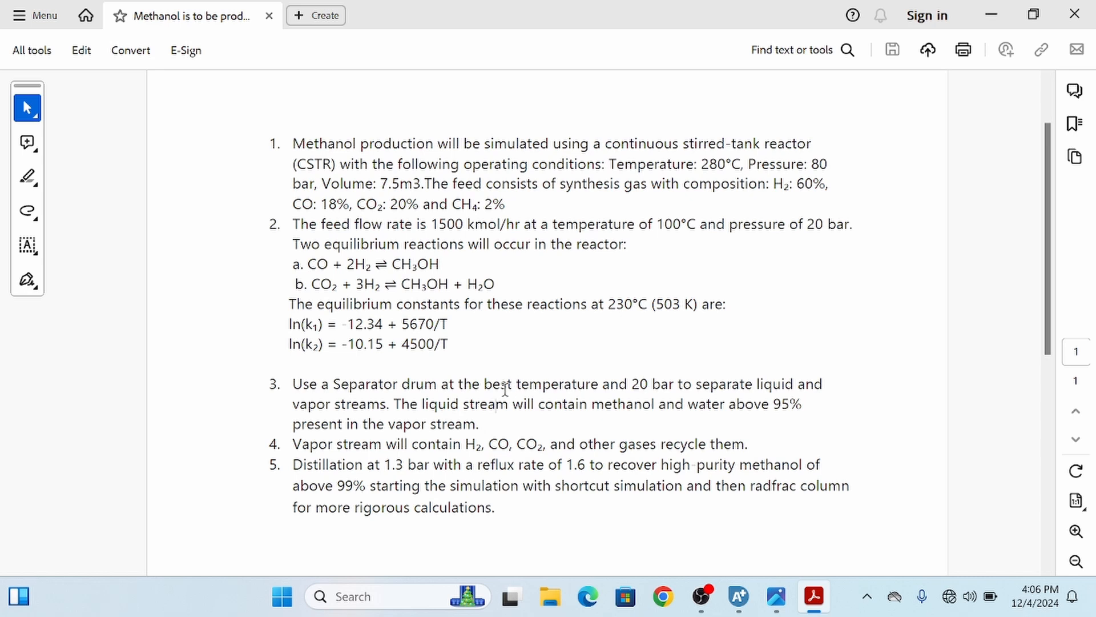
{"action": "left_click_drag", "start_coordinate": [482, 384], "coordinate": [597, 385]}
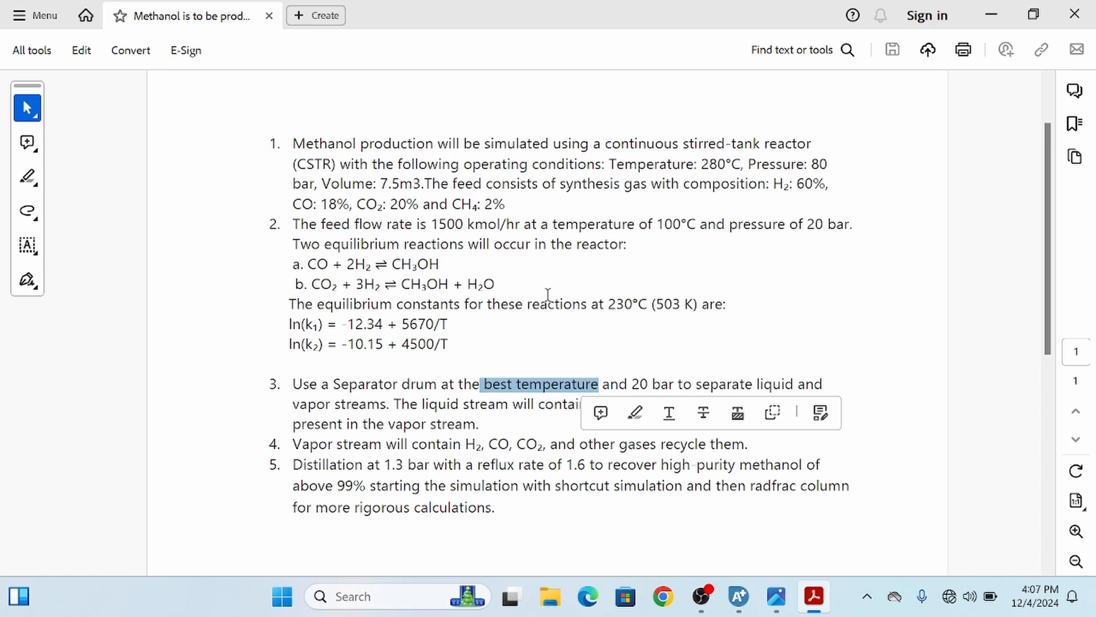
{"action": "left_click_drag", "start_coordinate": [783, 187], "coordinate": [822, 186]}
{"action": "left_click", "coordinate": [304, 207]}
{"action": "left_click_drag", "start_coordinate": [293, 206], "coordinate": [506, 205]}
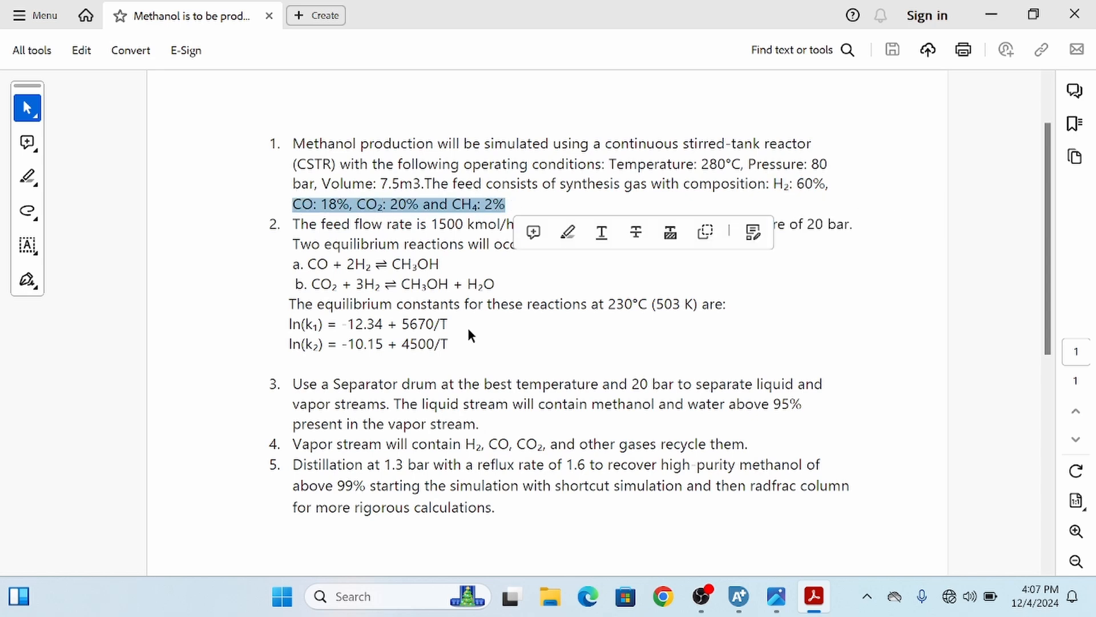
{"action": "left_click", "coordinate": [645, 419]}
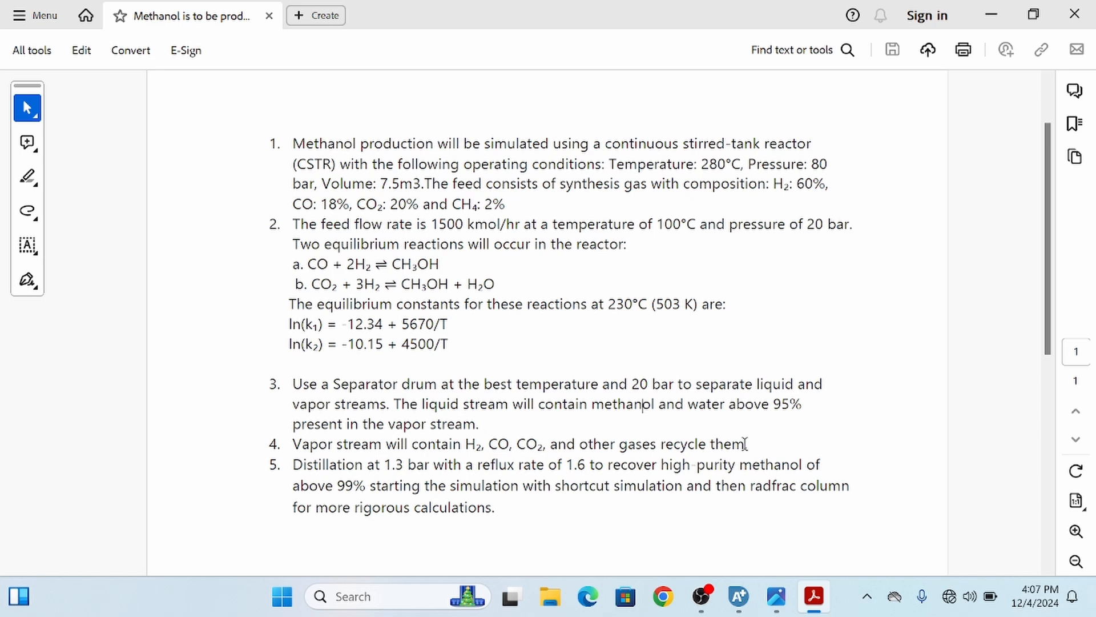
Review the vapor recycle requirement and the distillation specification, including the shortcut simulation and the RadFrac column
{"action": "left_click_drag", "start_coordinate": [748, 444], "coordinate": [302, 445]}
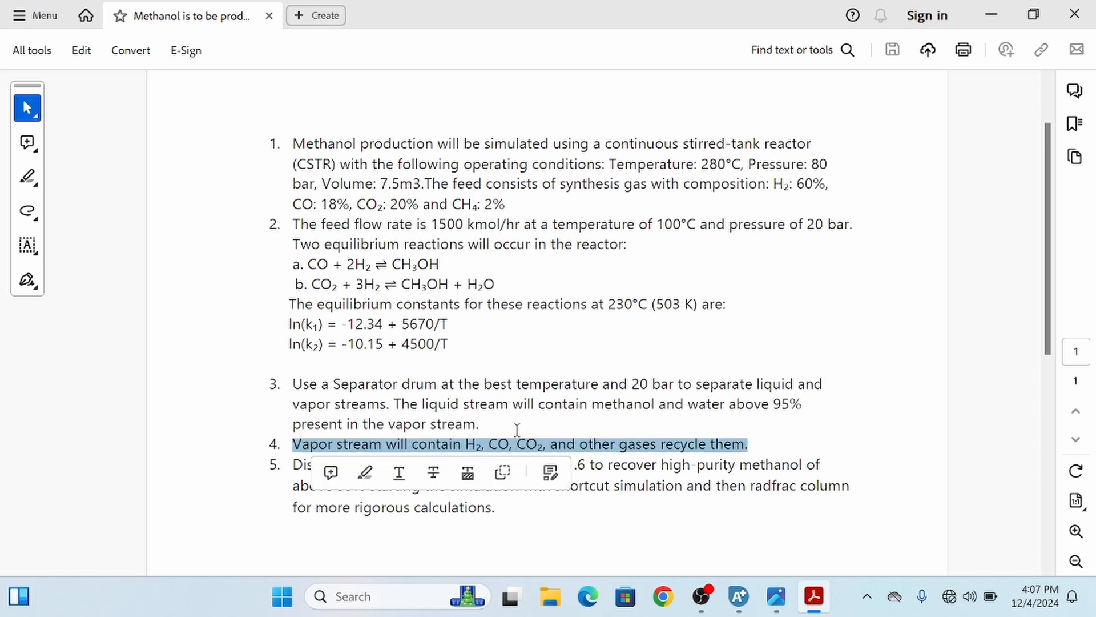
{"action": "left_click", "coordinate": [610, 446]}
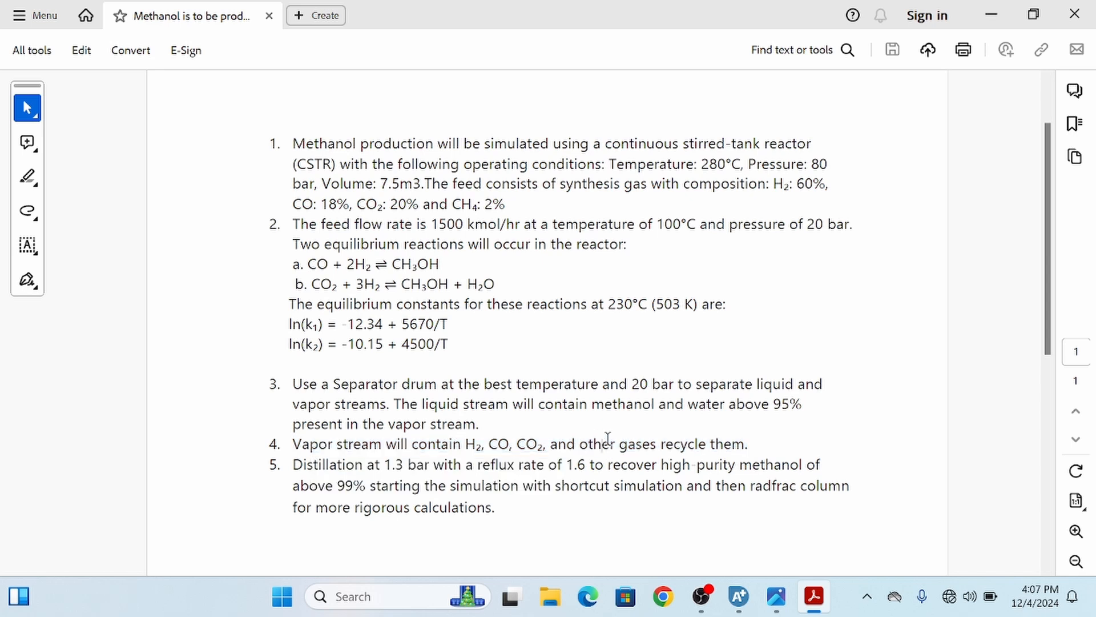
{"action": "left_click_drag", "start_coordinate": [479, 445], "coordinate": [571, 445]}
{"action": "left_click", "coordinate": [318, 537]}
{"action": "left_click_drag", "start_coordinate": [294, 384], "coordinate": [502, 381]}
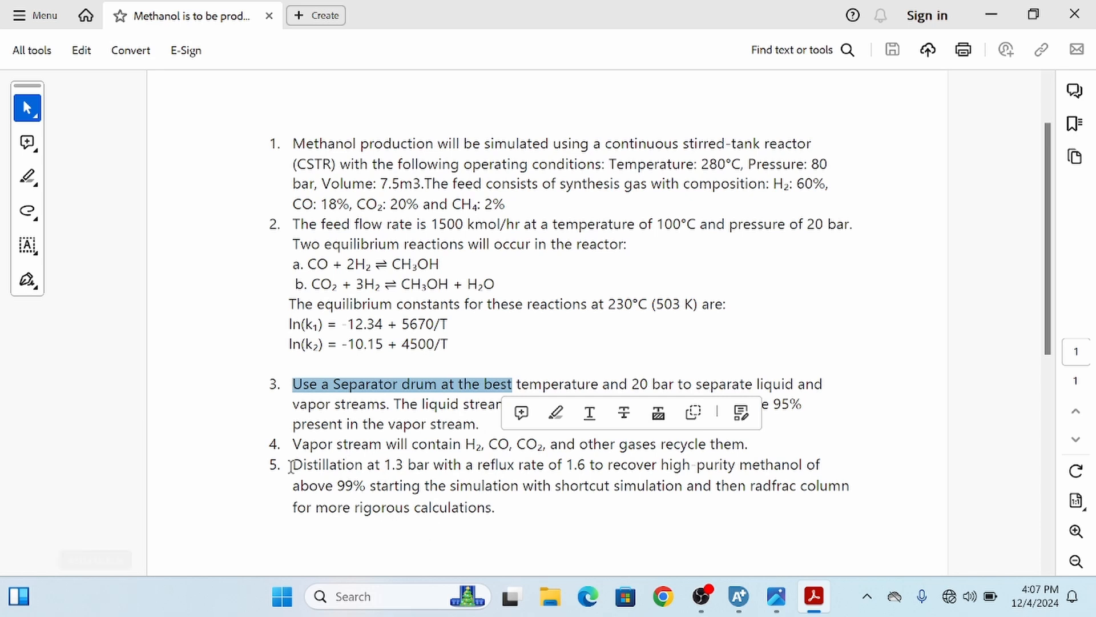
{"action": "left_click_drag", "start_coordinate": [282, 465], "coordinate": [486, 508]}
{"action": "left_click", "coordinate": [819, 507]}
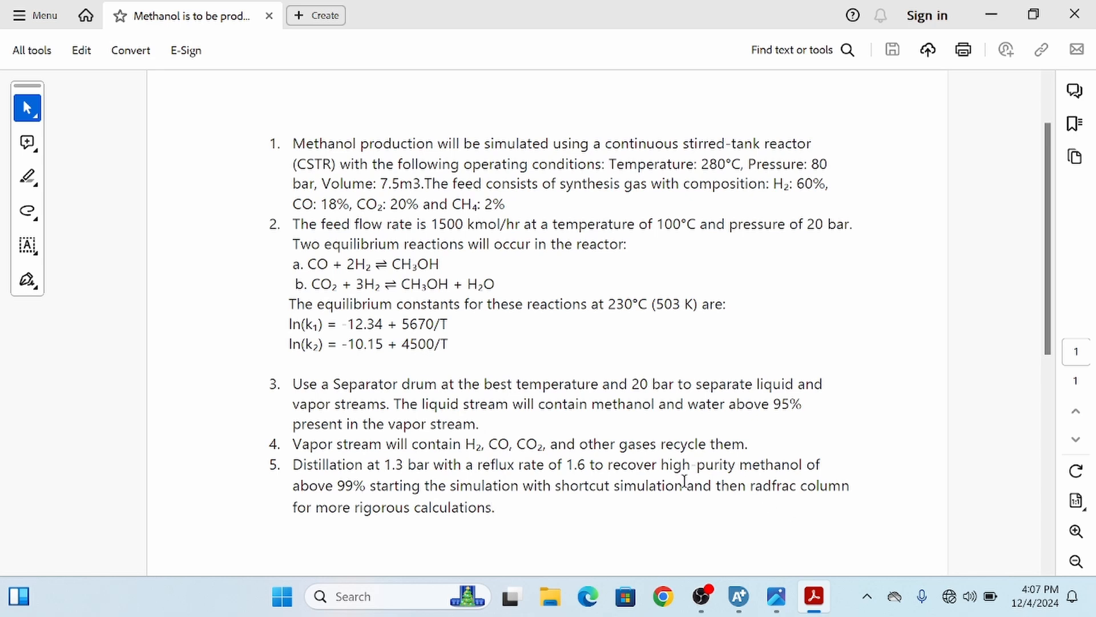
{"action": "left_click_drag", "start_coordinate": [568, 485], "coordinate": [680, 485]}
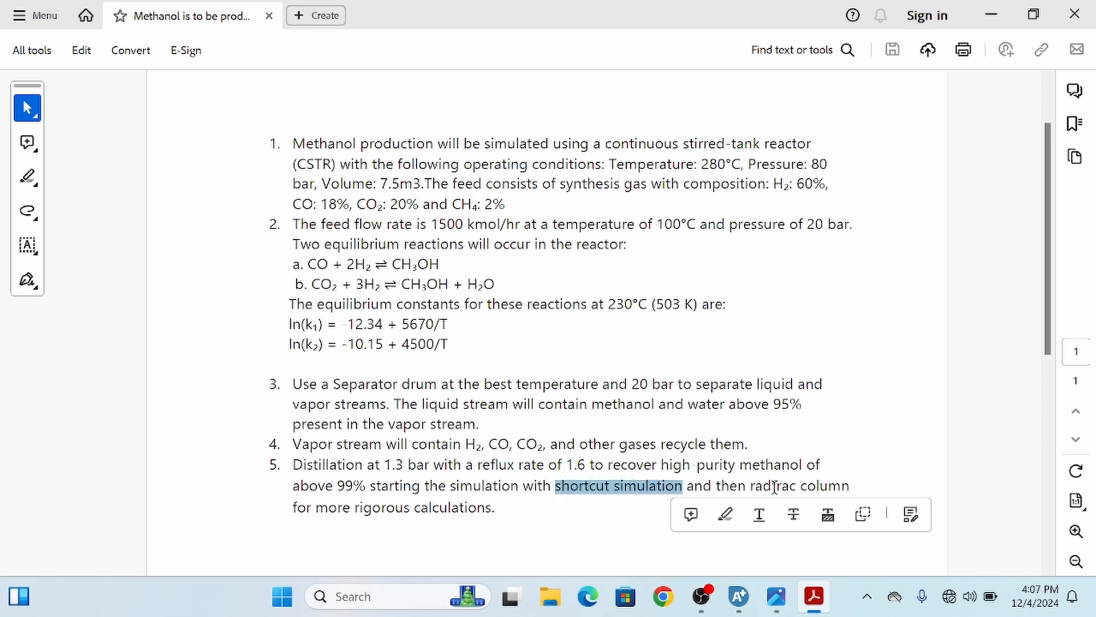
{"action": "mouse_move", "coordinate": [766, 484]}
{"action": "left_mouse_down"}
{"action": "mouse_move", "coordinate": [850, 491]}
{"action": "mouse_move", "coordinate": [854, 512]}
{"action": "left_mouse_up"}
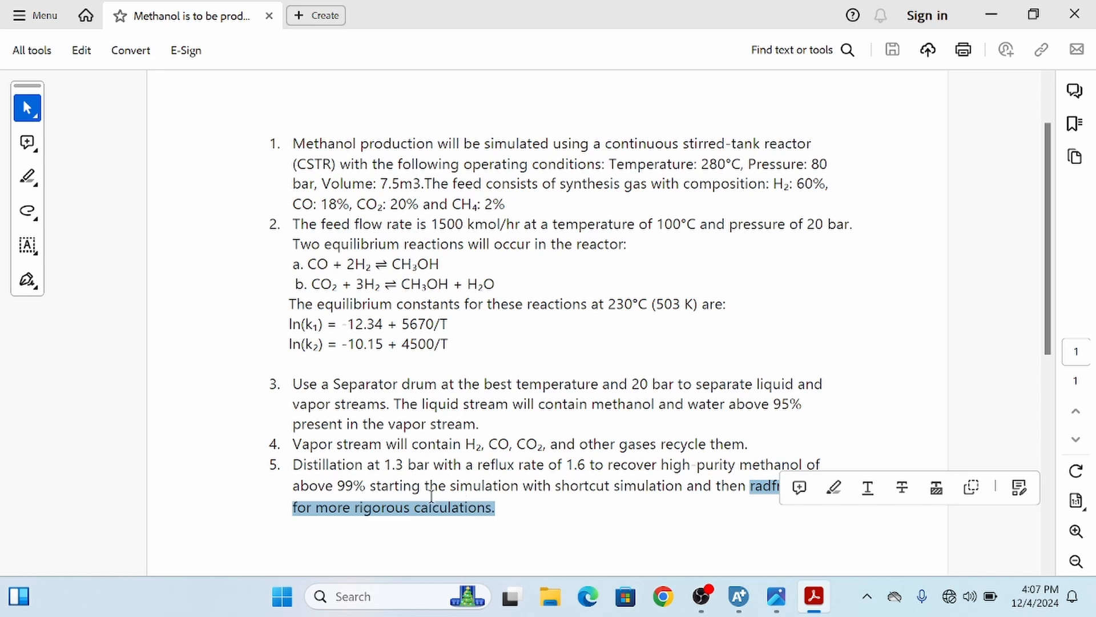
Examine the hand-drawn process flowsheet in the image viewer, cross-checking the reactor and distillation pressures in the problem PDF
{"action": "key", "text": "alt+Tab"}
{"action": "key", "text": "alt+Tab"}
{"action": "key", "text": "alt+Tab"}
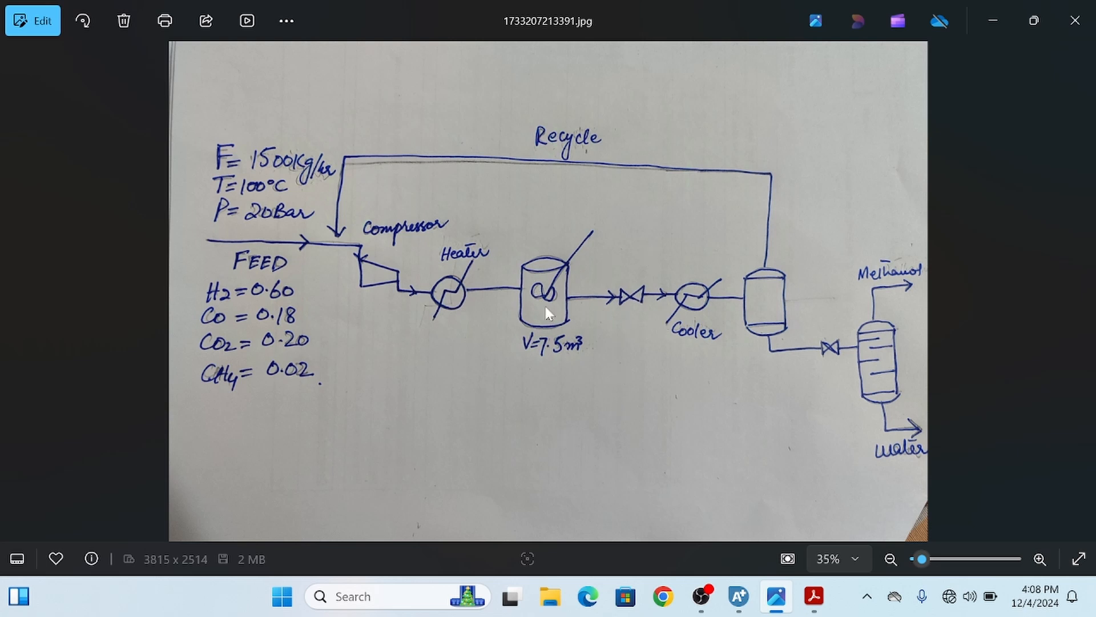
{"action": "key", "text": "alt+Tab"}
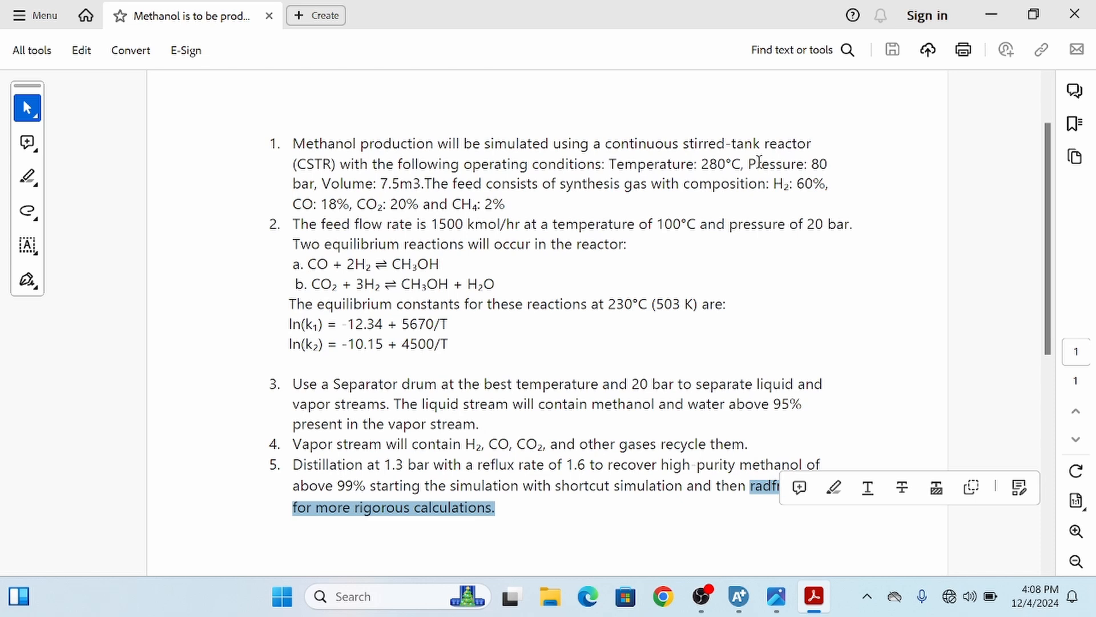
{"action": "left_click_drag", "start_coordinate": [748, 164], "coordinate": [833, 166]}
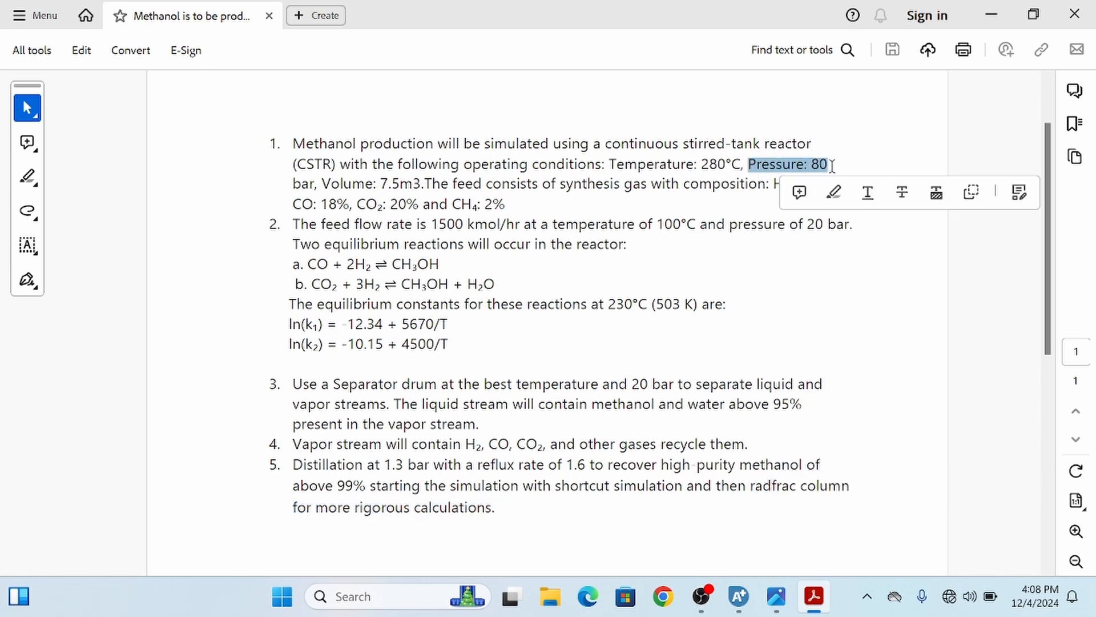
{"action": "key", "text": "alt+Tab"}
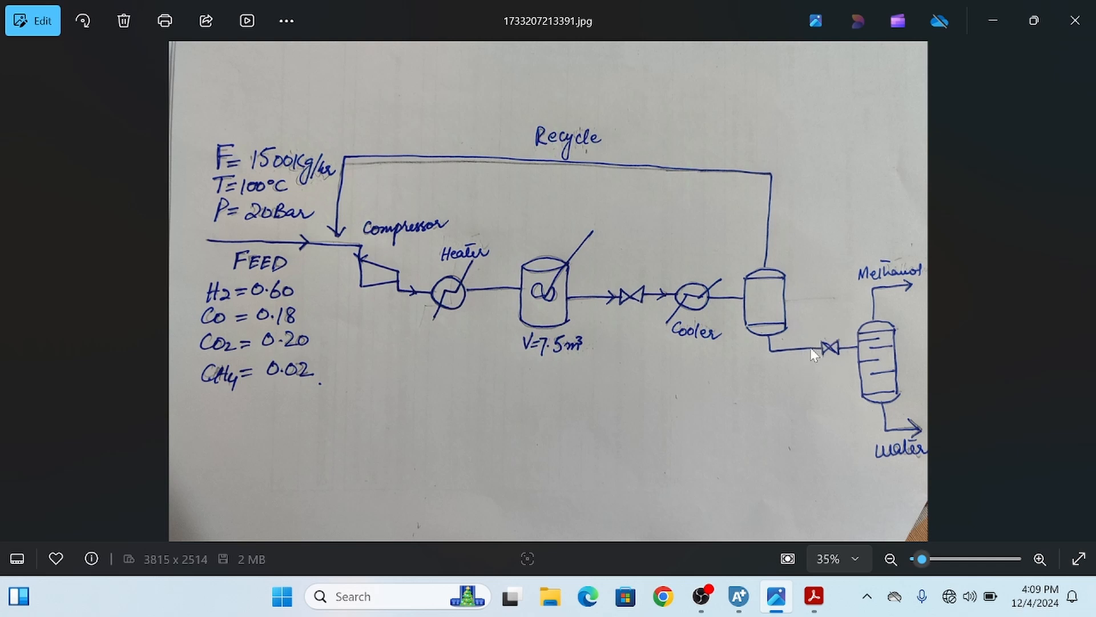
{"action": "key", "text": "alt+Tab"}
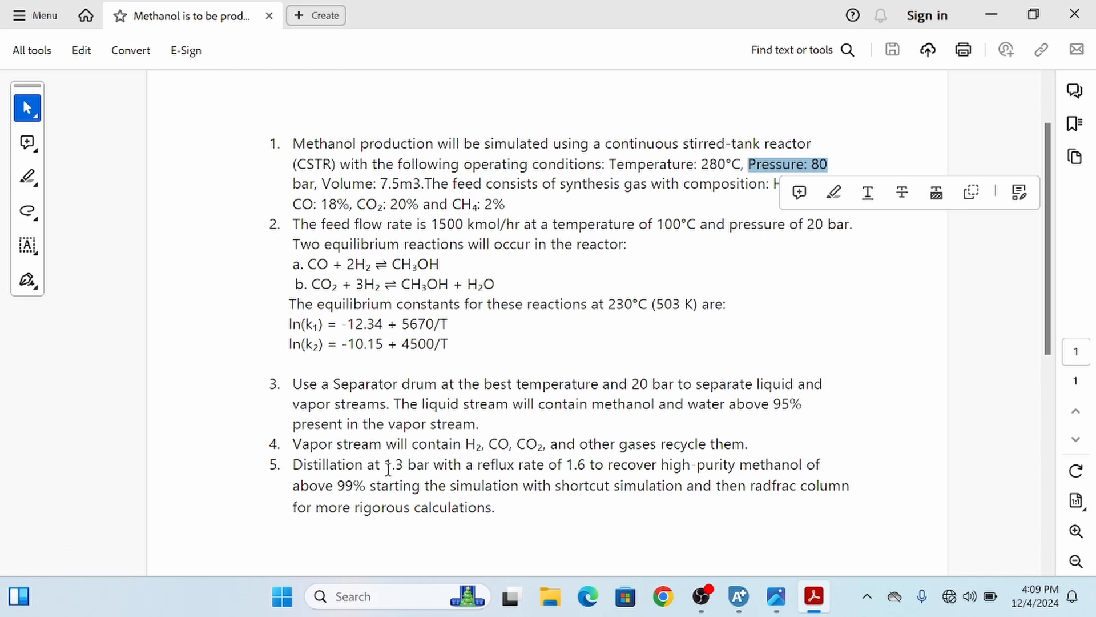
{"action": "left_click_drag", "start_coordinate": [429, 465], "coordinate": [393, 464]}
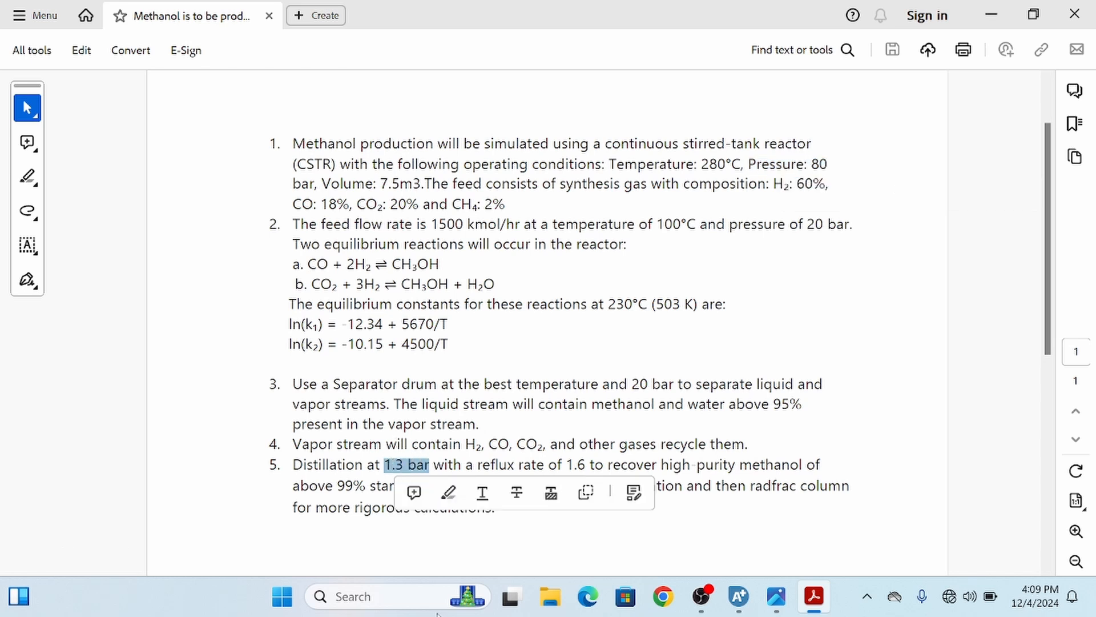
{"action": "key", "text": "alt+Tab"}
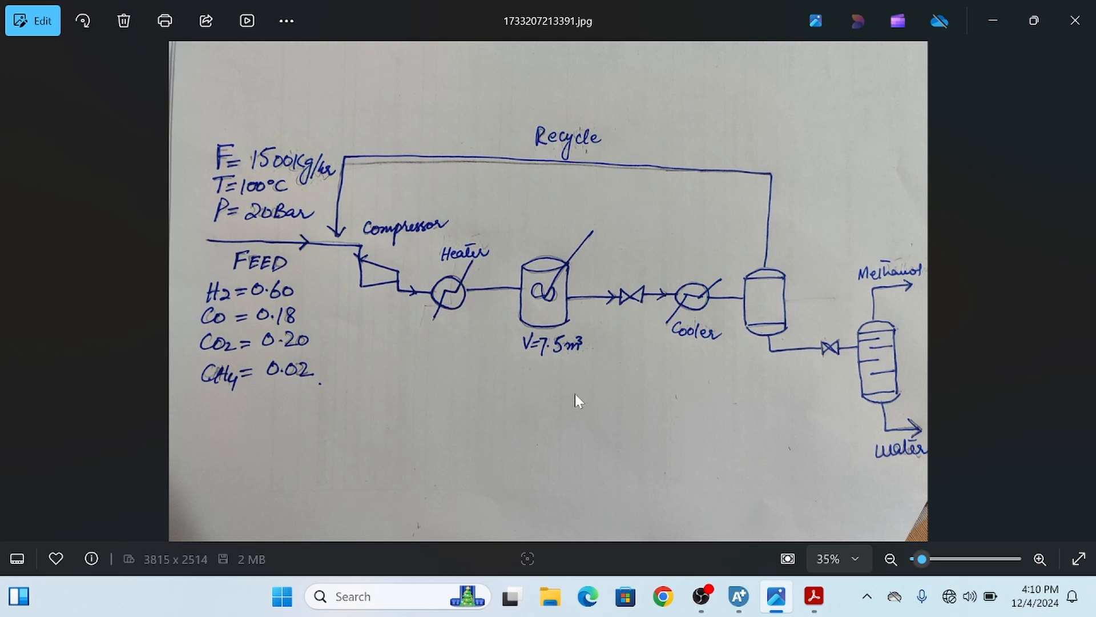
Switch to Aspen Plus and add the feed gas components H2, CO, CO2 and CH4 to the component list
{"action": "key", "text": "alt+Tab"}
{"action": "key", "text": "alt+Tab"}
{"action": "key", "text": "alt+Tab"}
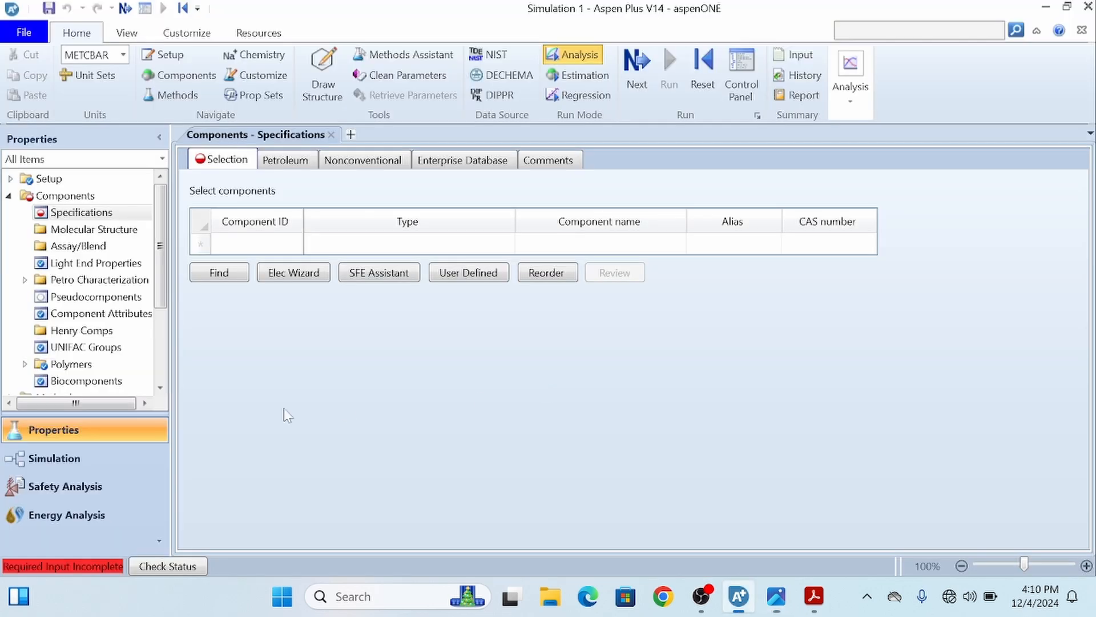
{"action": "left_click", "coordinate": [232, 243]}
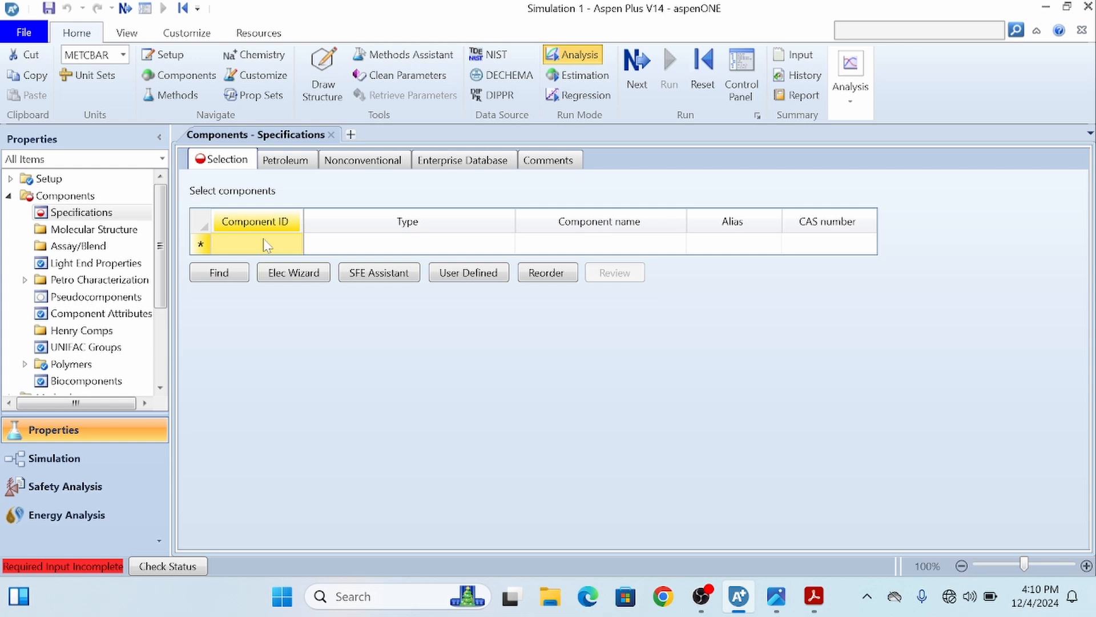
{"action": "type", "text": "H"}
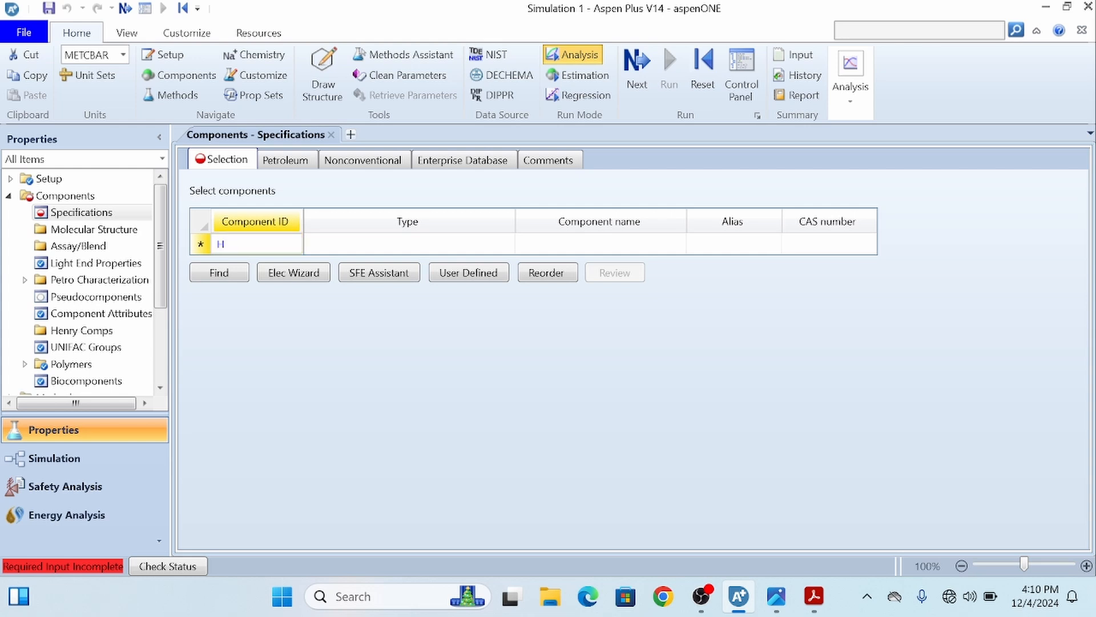
{"action": "type", "text": "2"}
{"action": "key", "text": "Return"}
{"action": "type", "text": "CO"}
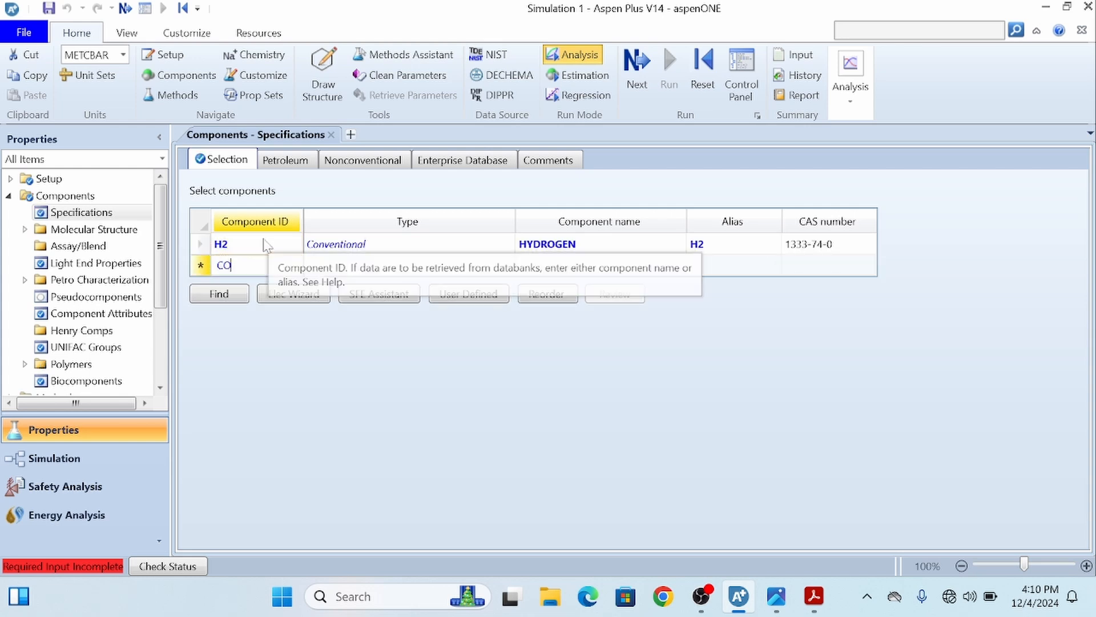
{"action": "key", "text": "Return"}
{"action": "type", "text": "C"}
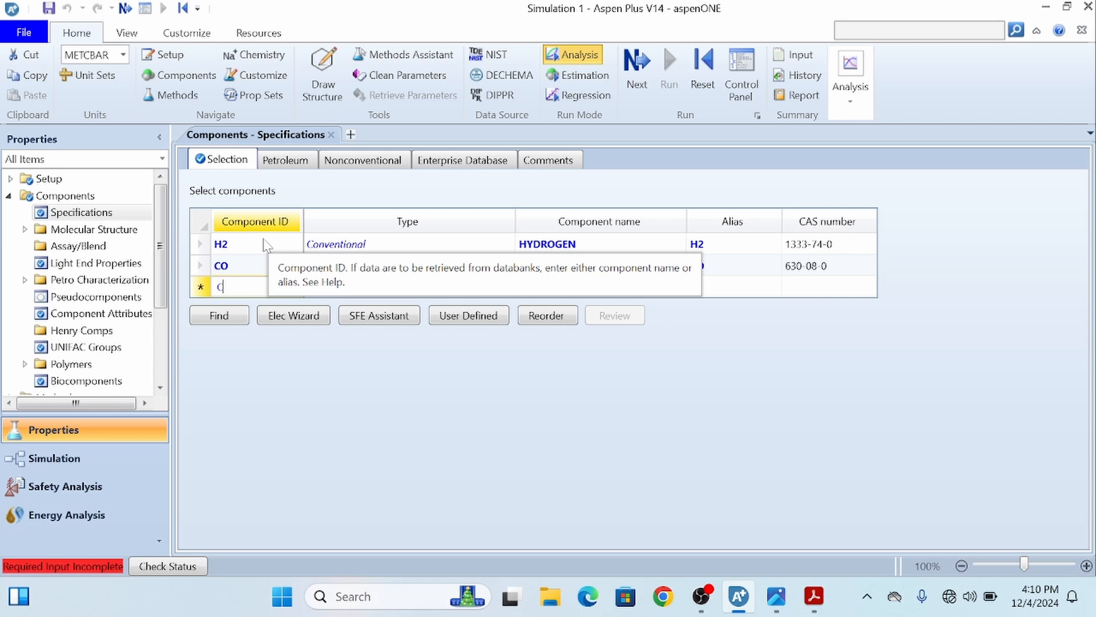
{"action": "type", "text": "O2"}
{"action": "key", "text": "Return"}
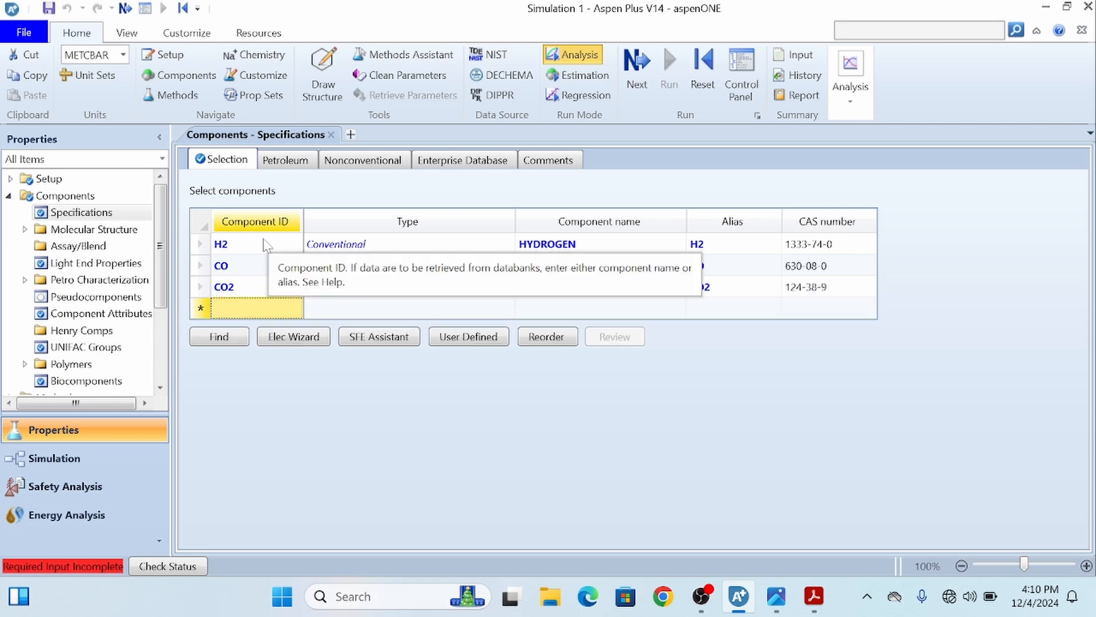
{"action": "type", "text": "CH4"}
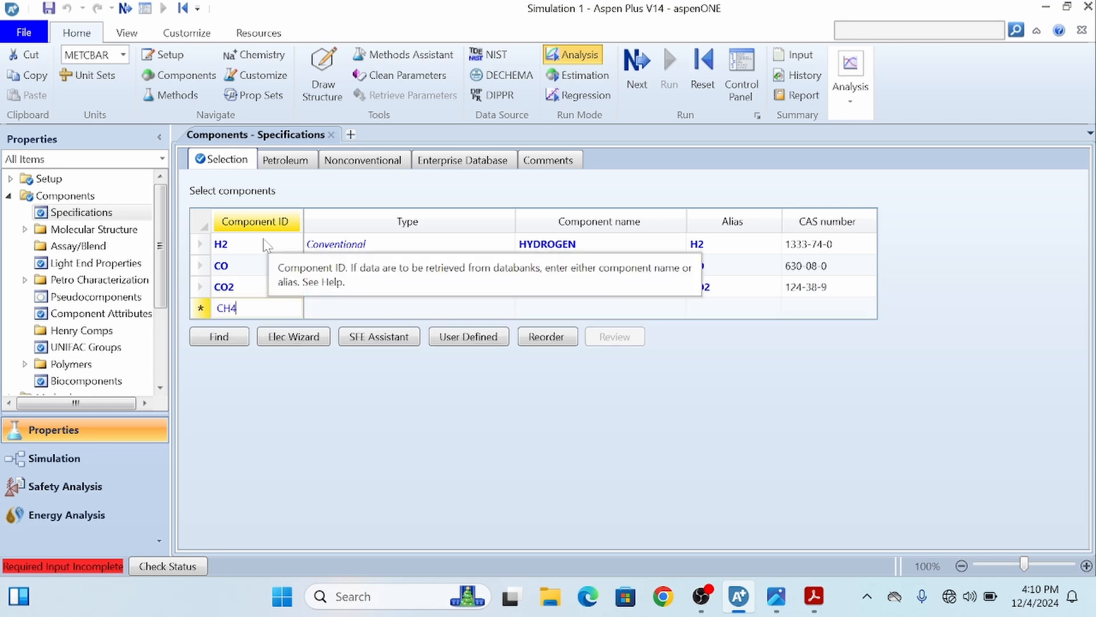
{"action": "key", "text": "Return"}
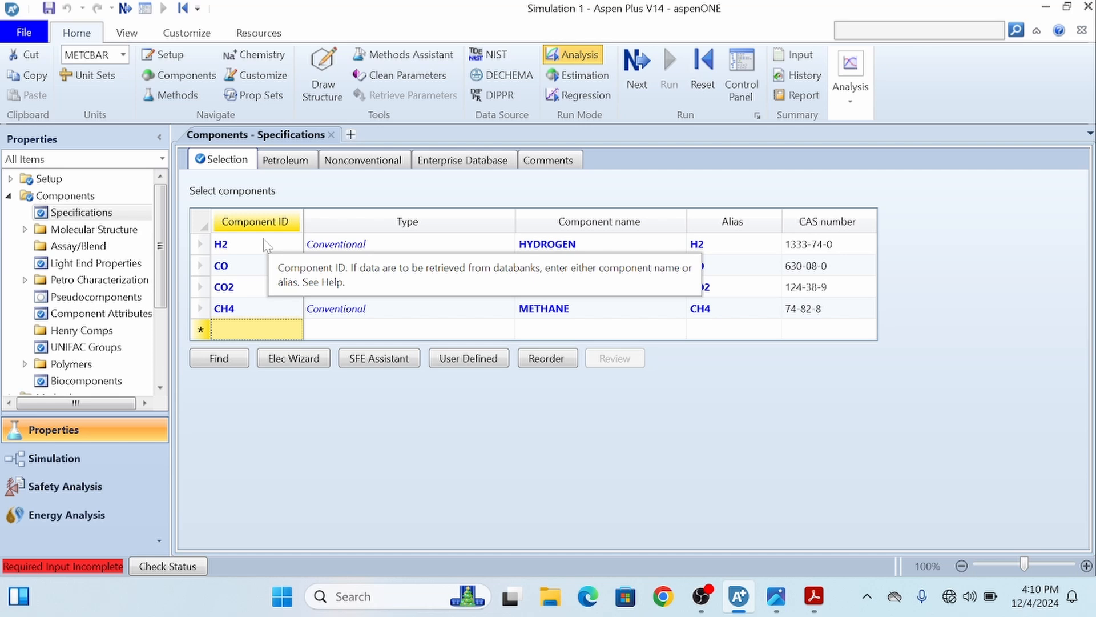
Add the product components METHANOL and H2O to the component list
{"action": "type", "text": "METHANOL"}
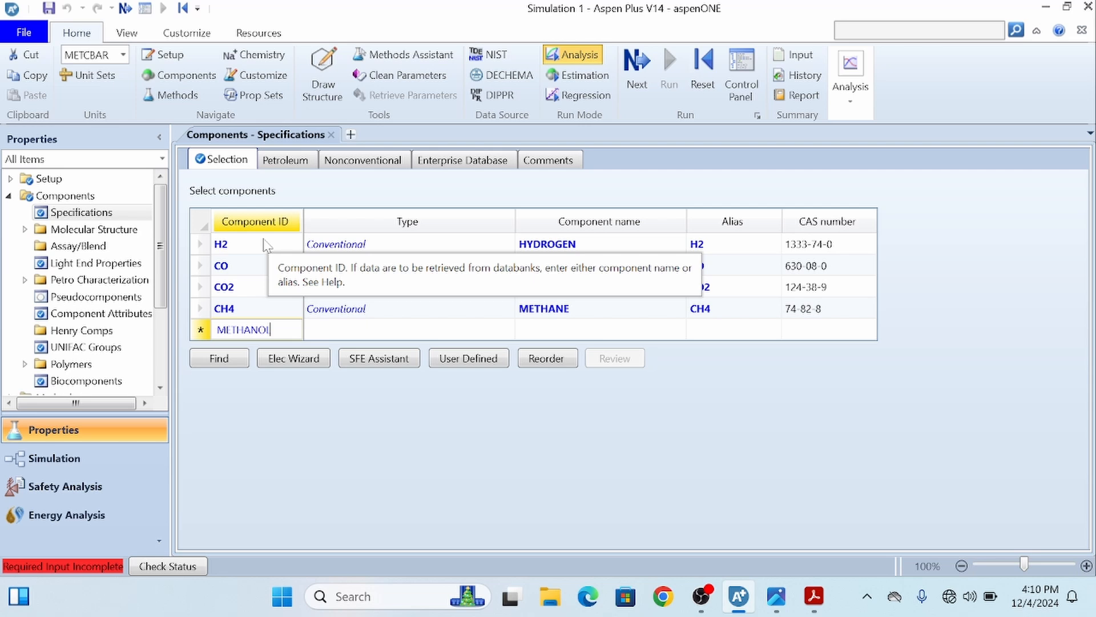
{"action": "key", "text": "Return"}
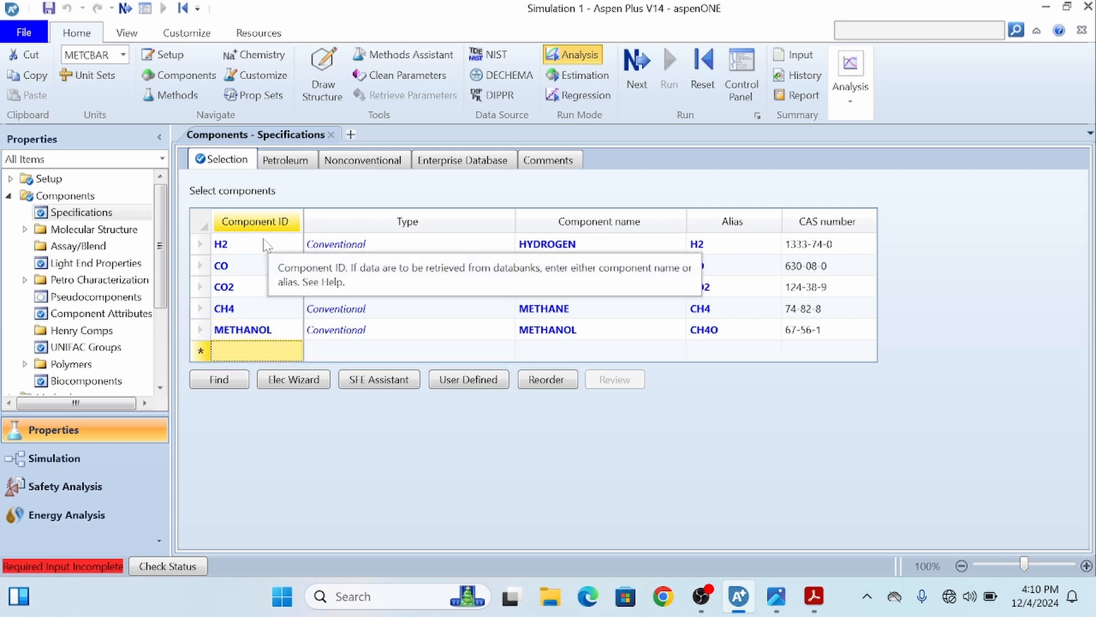
{"action": "type", "text": "H2O"}
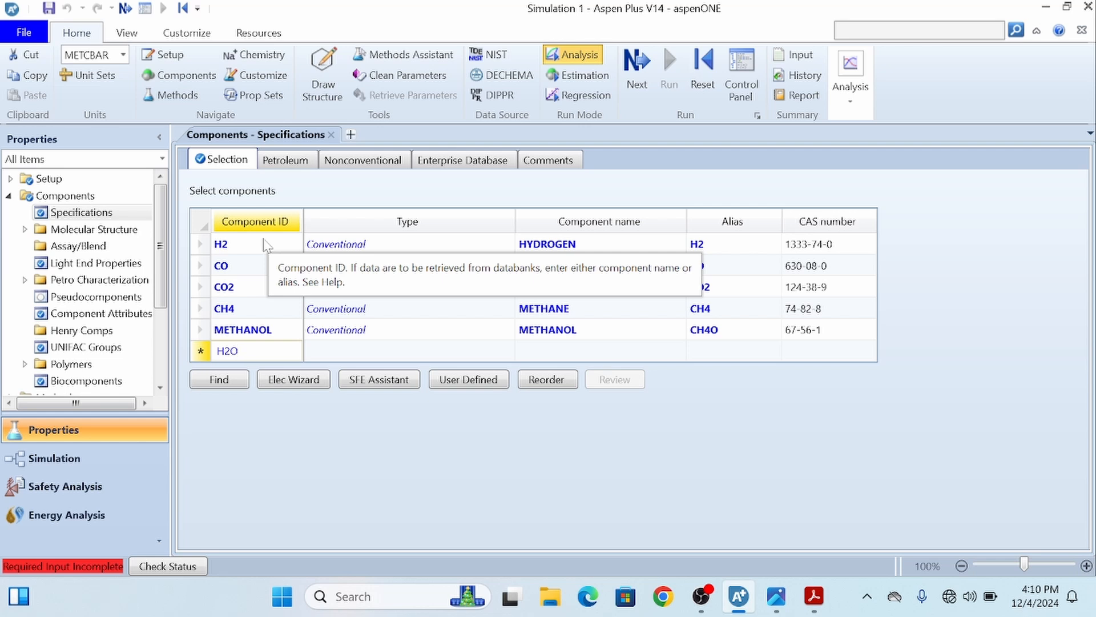
{"action": "key", "text": "Return"}
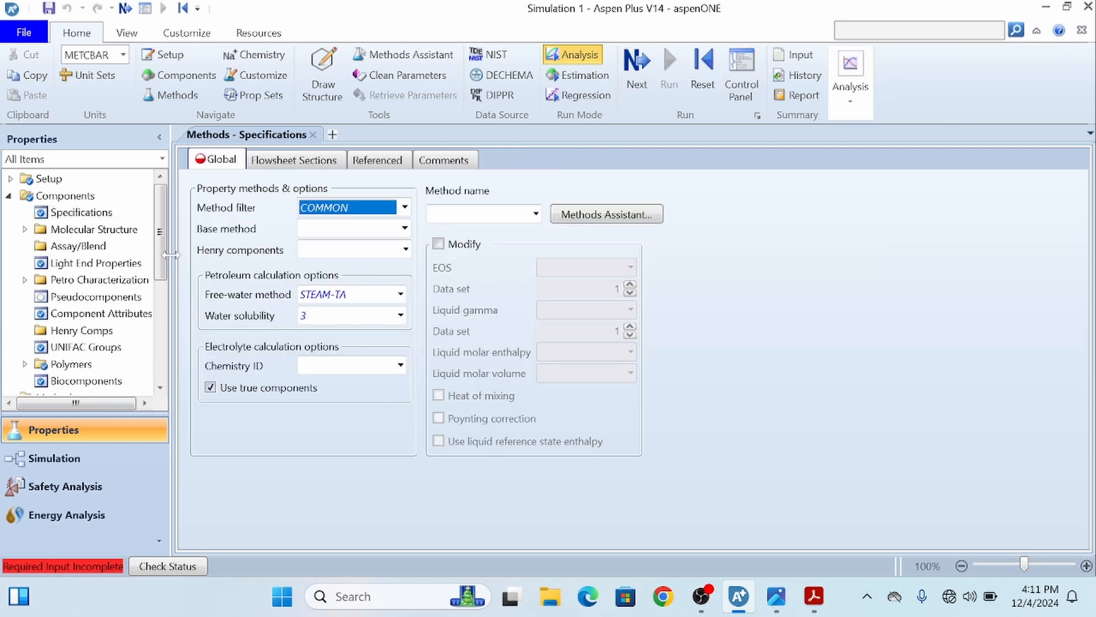
Choose PENG-ROB as the base property method and run the properties setup with its default binary parameters
{"action": "left_click", "coordinate": [405, 228]}
{"action": "scroll", "coordinate": [345, 353], "scroll_direction": "down", "scroll_amount": 3}
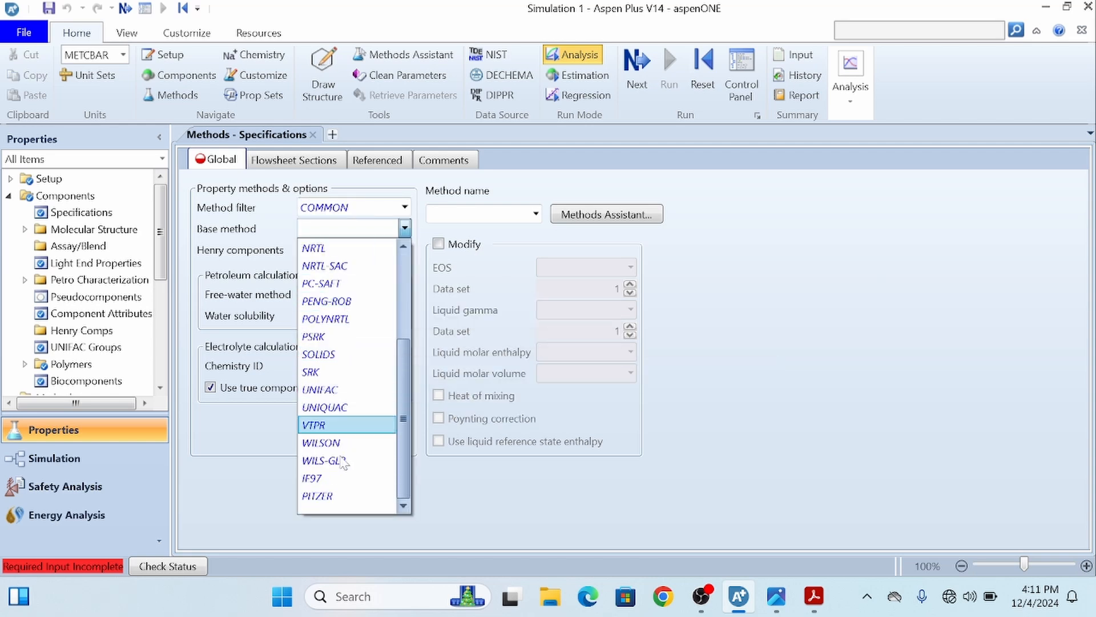
{"action": "left_click", "coordinate": [363, 299]}
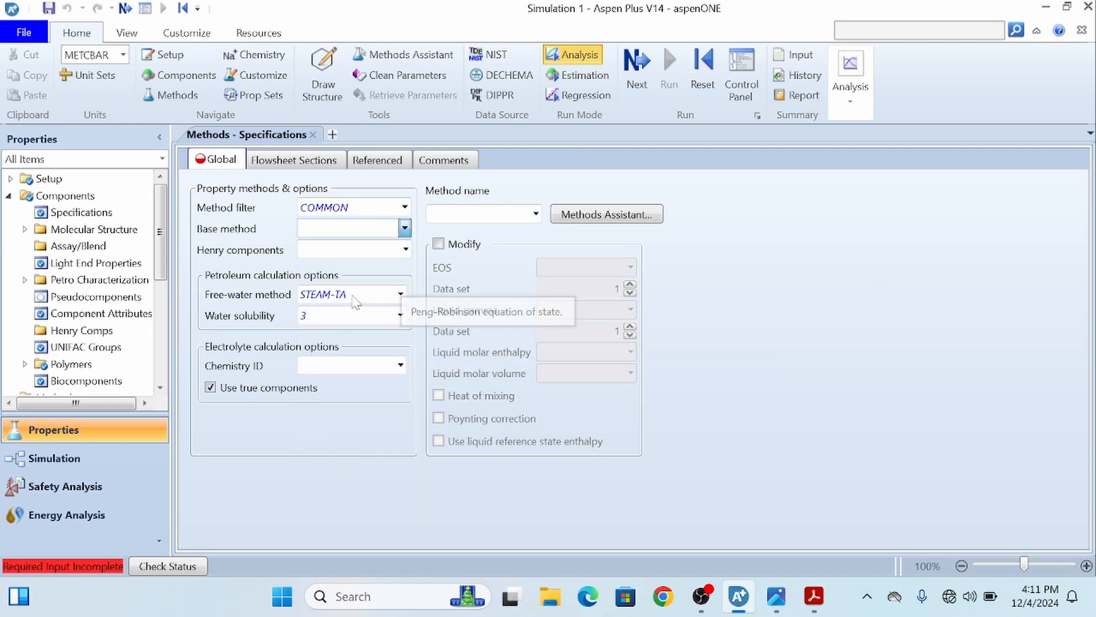
{"action": "left_click", "coordinate": [637, 64]}
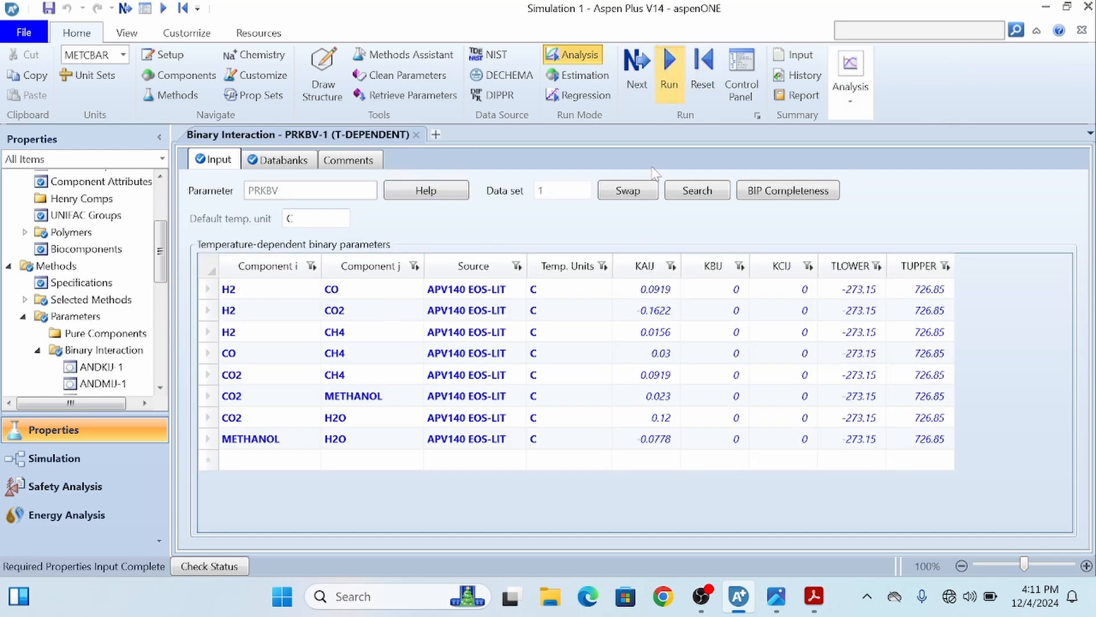
{"action": "left_click", "coordinate": [669, 67]}
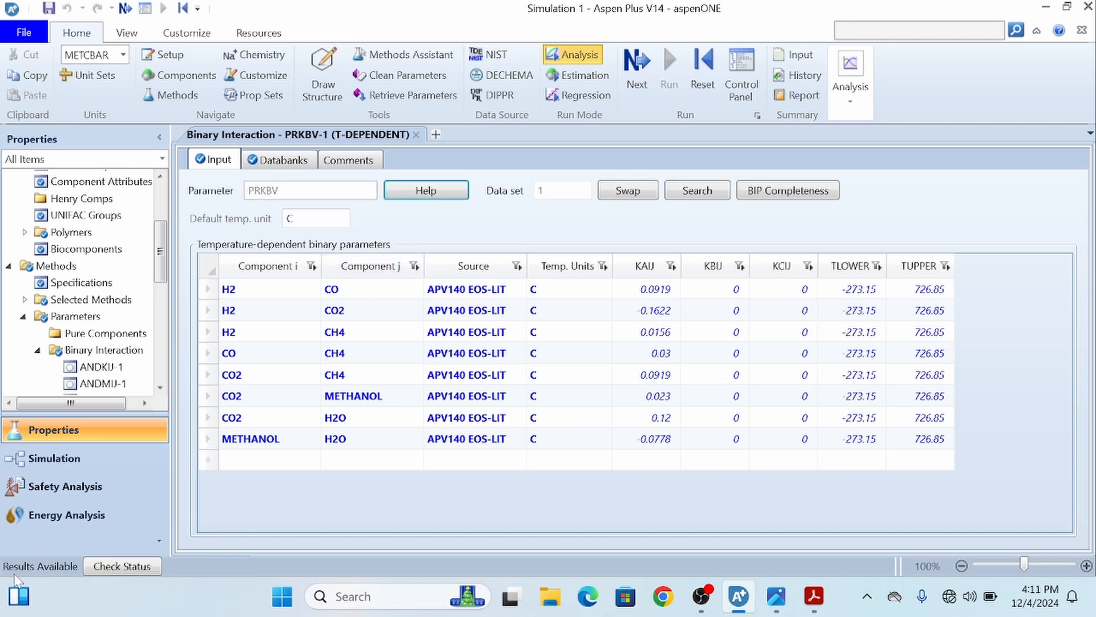
Switch to the simulation environment, recheck the hand-drawn flowsheet and draw a free material stream for the feed
{"action": "left_click", "coordinate": [36, 467]}
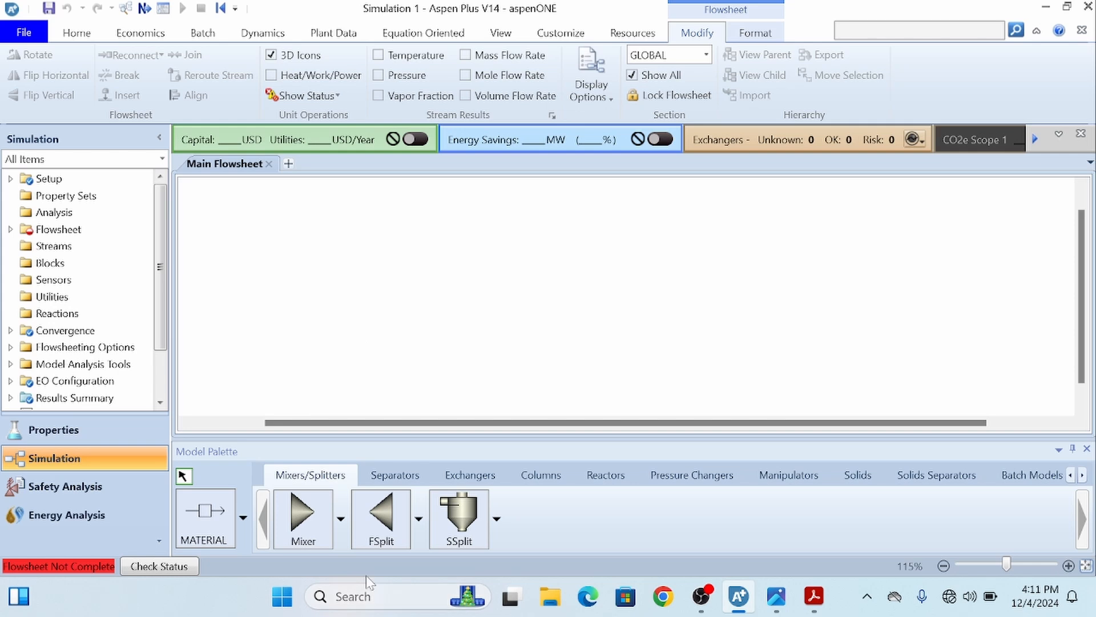
{"action": "key", "text": "alt+Tab"}
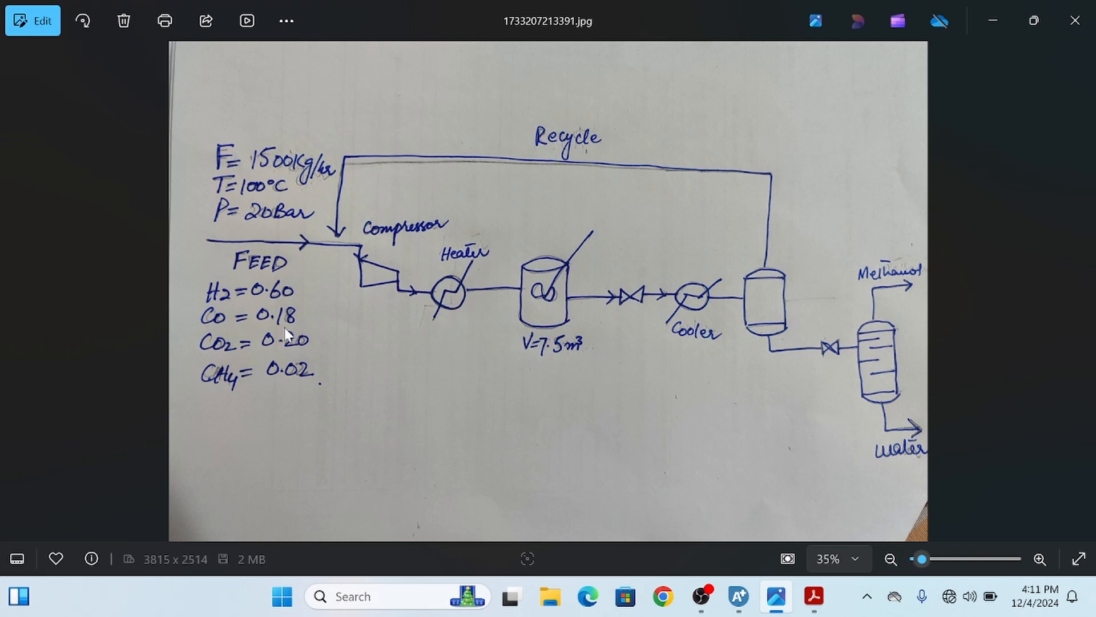
{"action": "key", "text": "alt+Tab"}
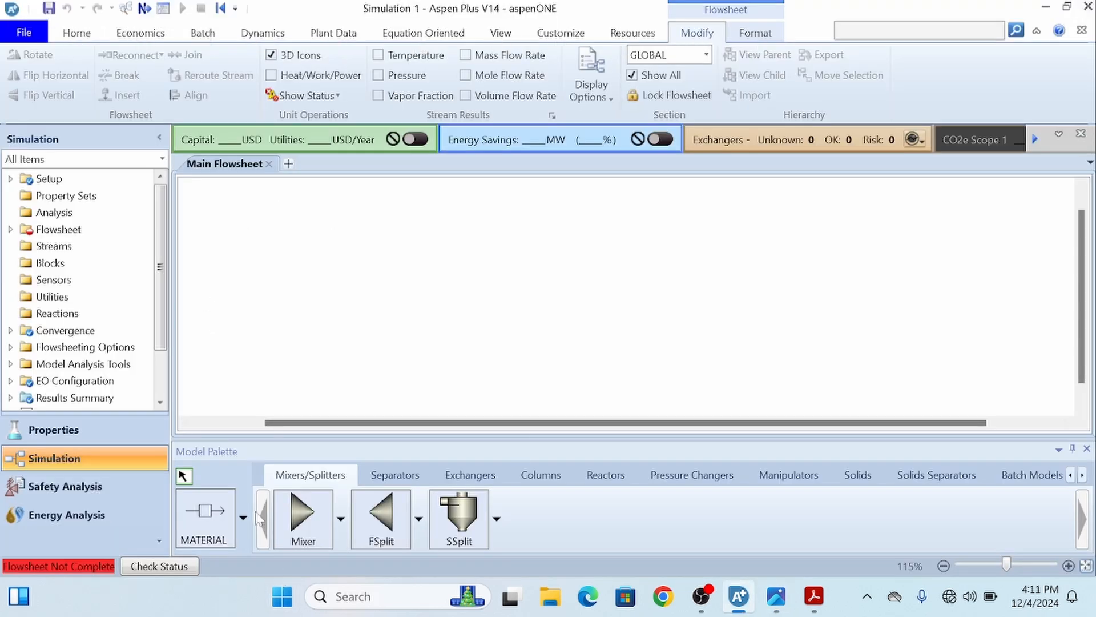
{"action": "left_click", "coordinate": [204, 514]}
{"action": "left_click", "coordinate": [282, 278]}
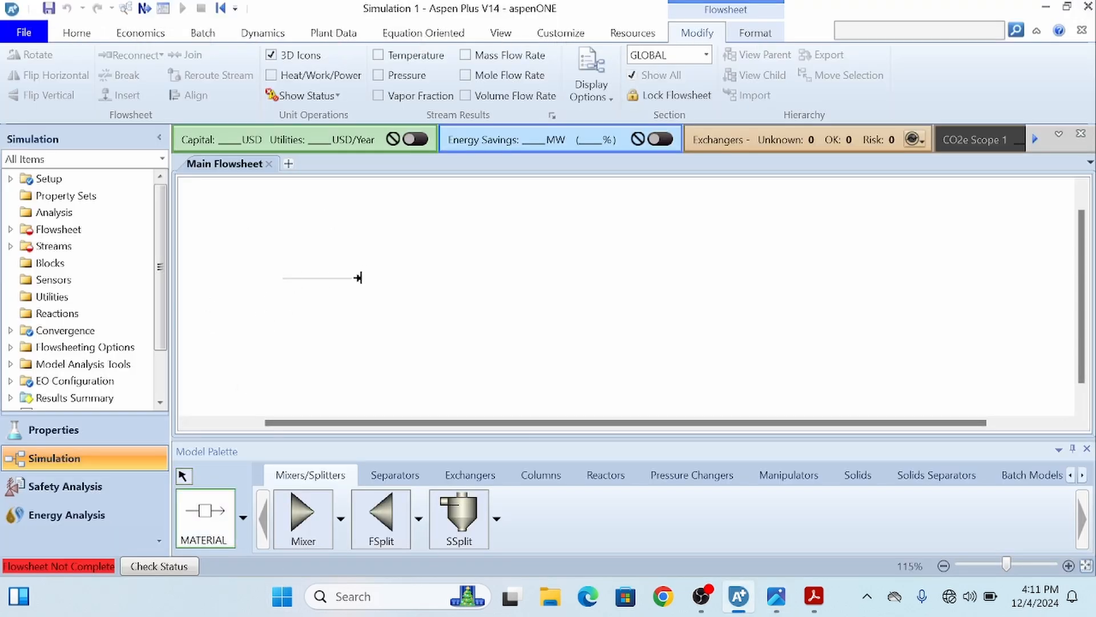
{"action": "left_click", "coordinate": [358, 278]}
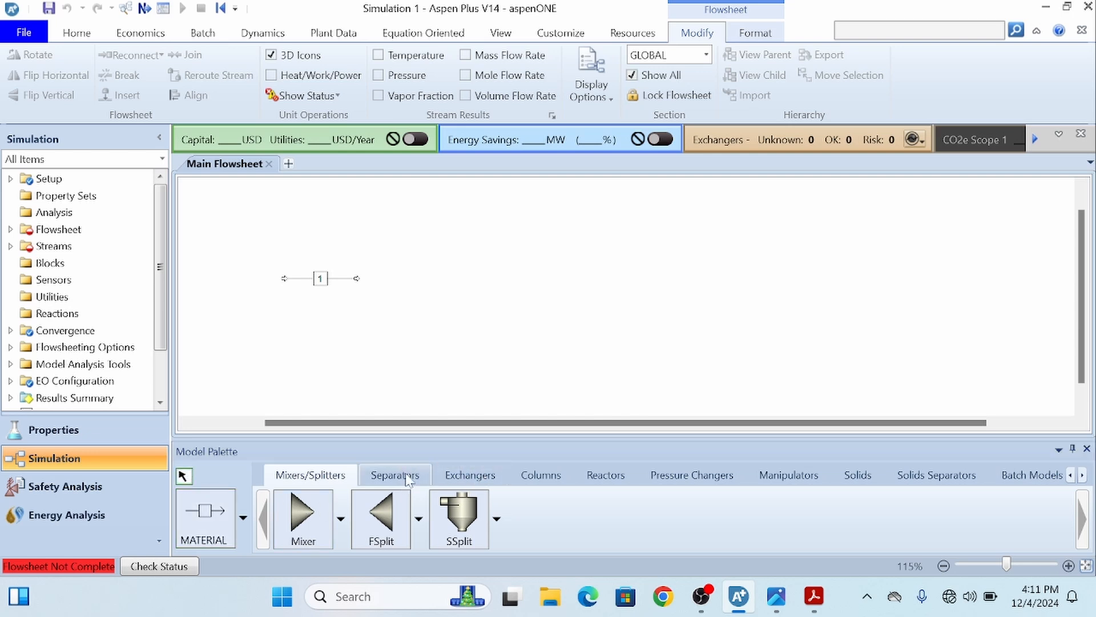
Place a Compr compressor block on the flowsheet just after the feed stream
{"action": "left_click", "coordinate": [692, 474]}
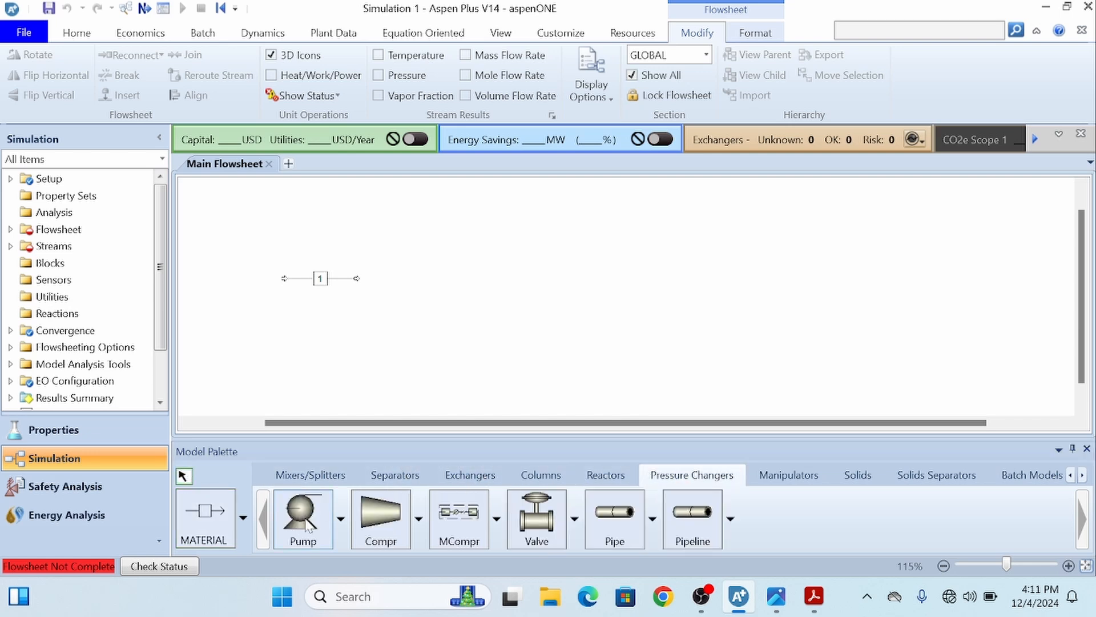
{"action": "left_click", "coordinate": [358, 539]}
{"action": "left_click", "coordinate": [406, 291]}
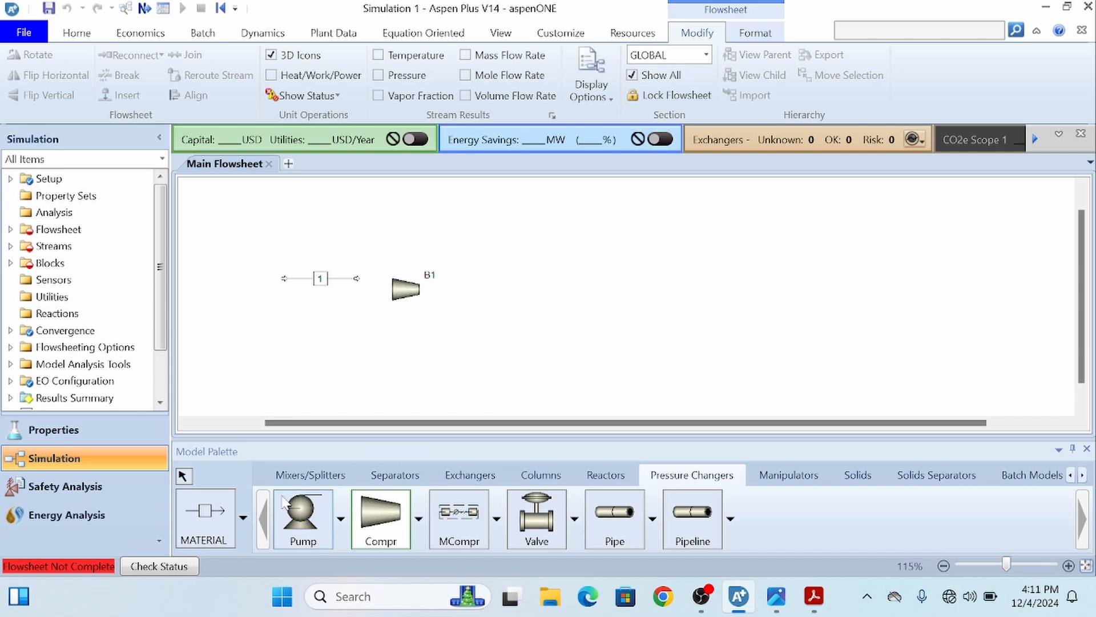
{"action": "left_click", "coordinate": [184, 476]}
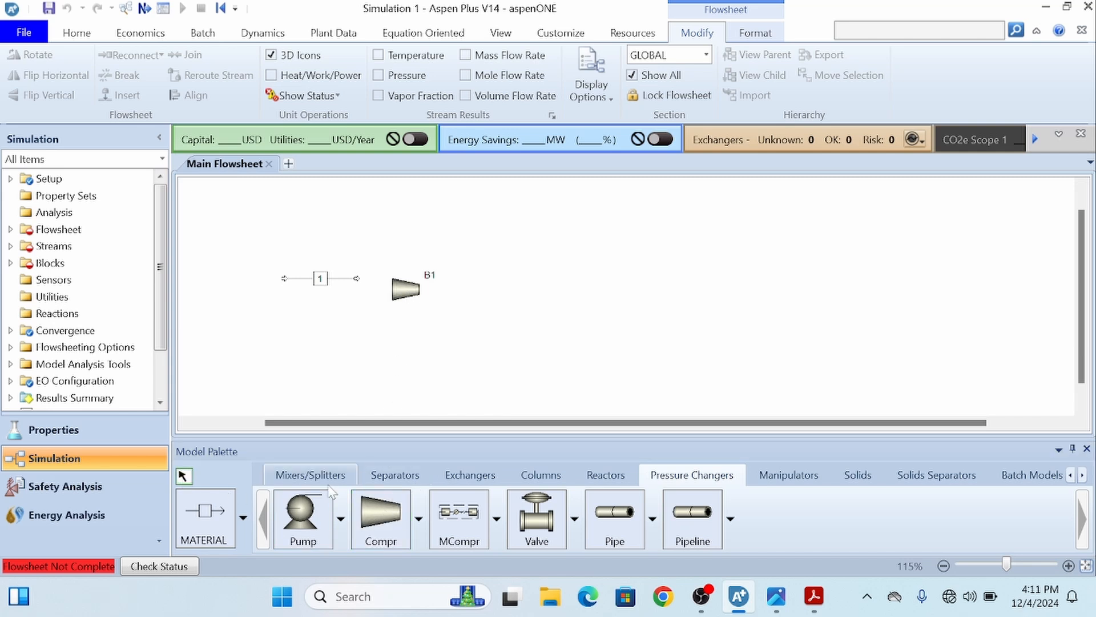
Place a Heater block on the flowsheet downstream of the compressor
{"action": "left_click", "coordinate": [469, 475]}
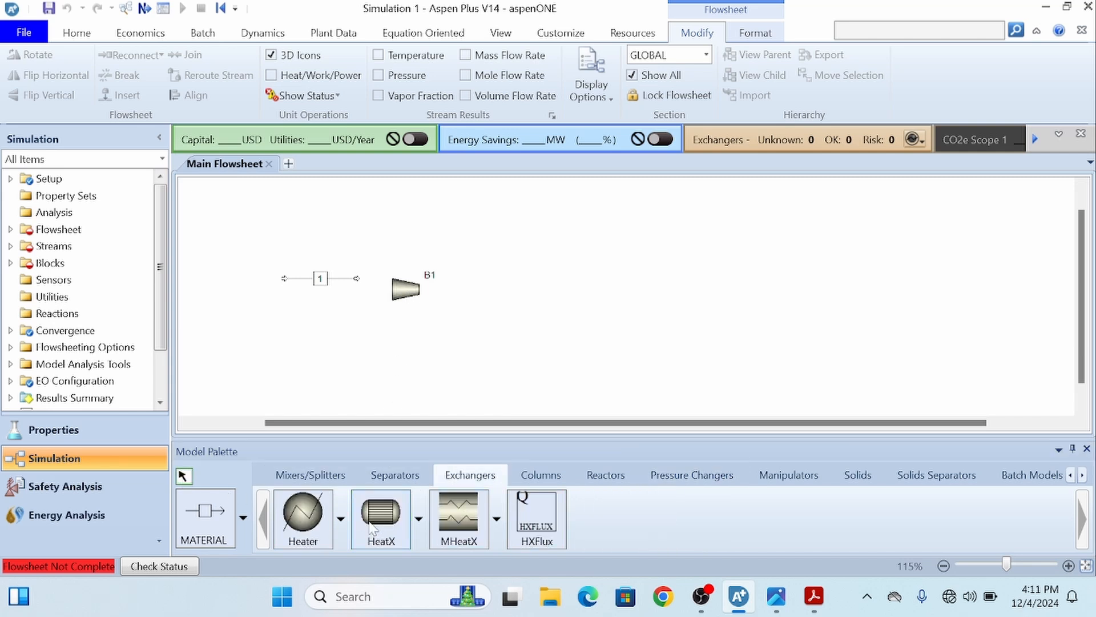
{"action": "left_click", "coordinate": [302, 516]}
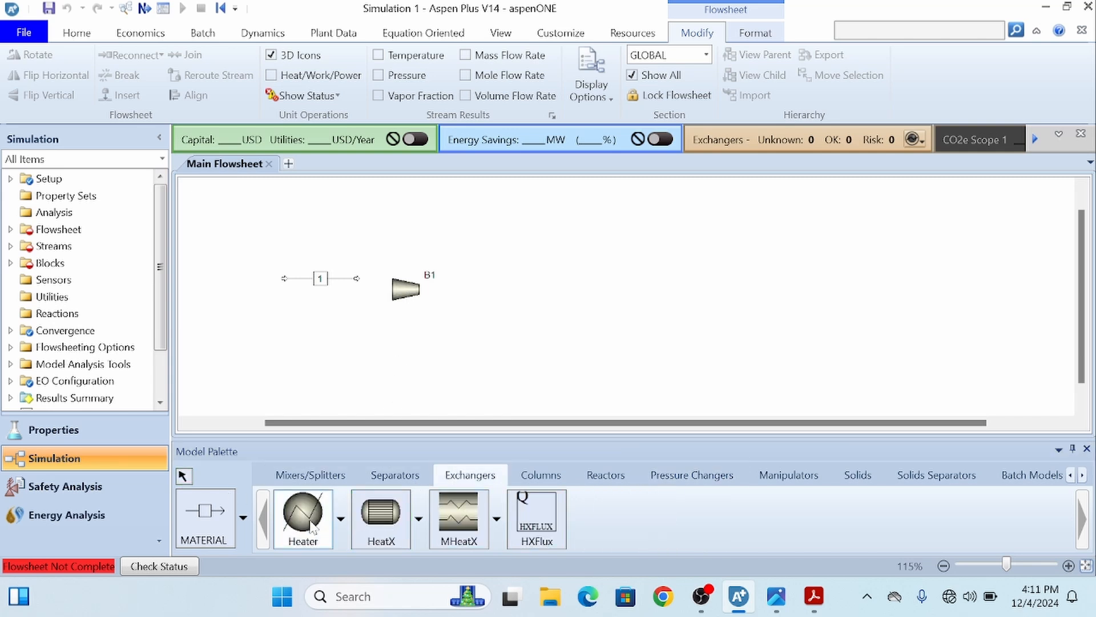
{"action": "left_click", "coordinate": [503, 297]}
{"action": "left_click", "coordinate": [184, 476]}
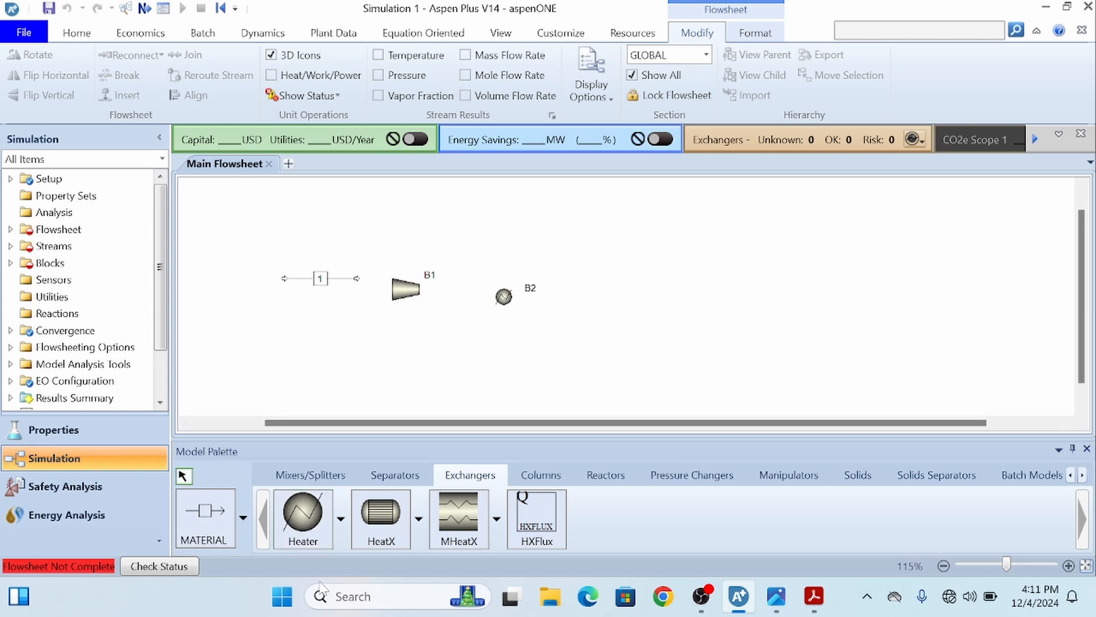
Connect the compressor outlet to the heater feed with a material stream and draw an outlet stream from the heater
{"action": "left_click", "coordinate": [207, 539]}
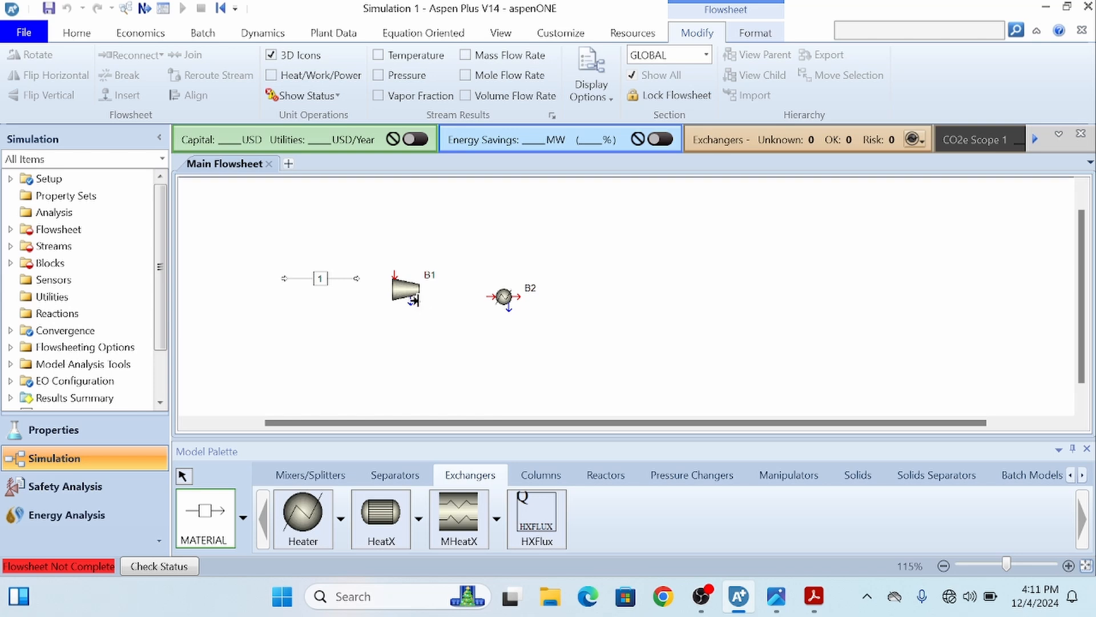
{"action": "left_click", "coordinate": [416, 300]}
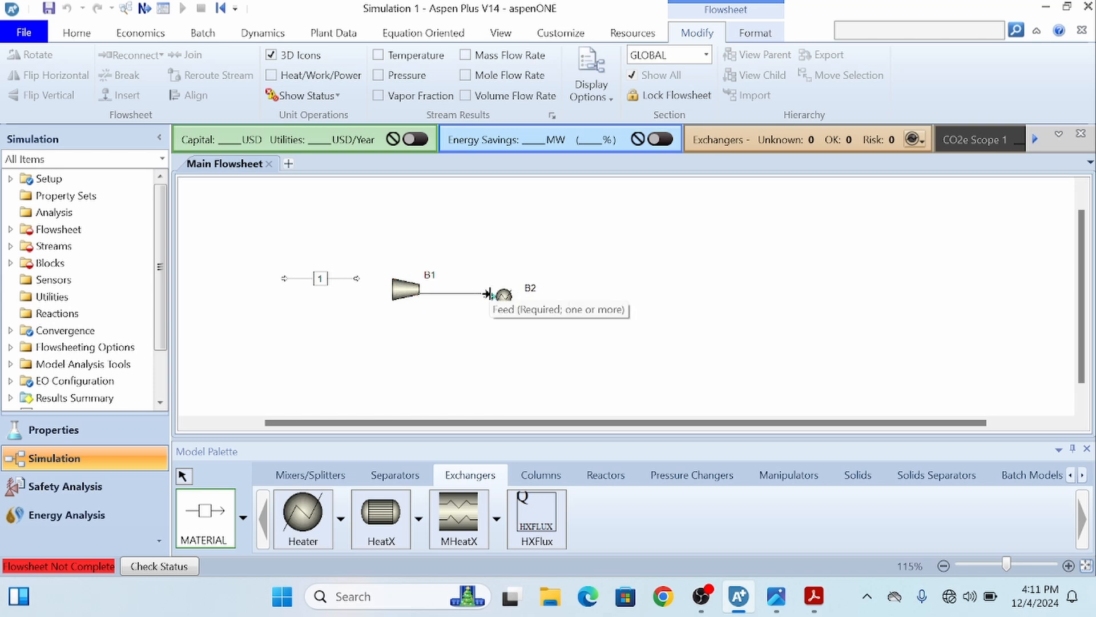
{"action": "left_click", "coordinate": [488, 297]}
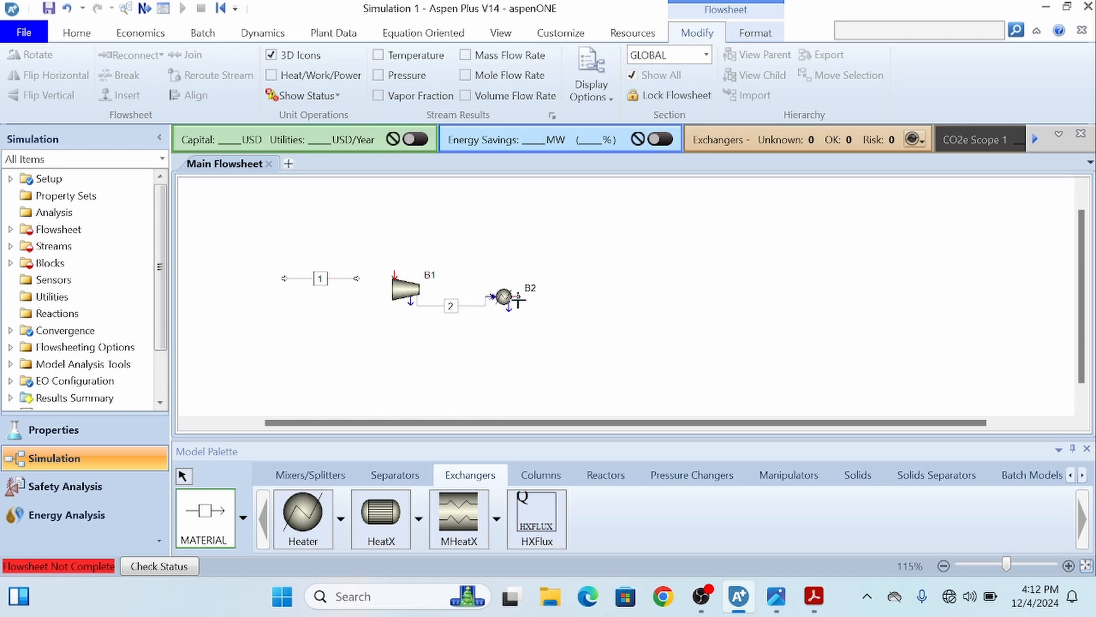
{"action": "left_click", "coordinate": [517, 296]}
{"action": "left_click", "coordinate": [584, 330]}
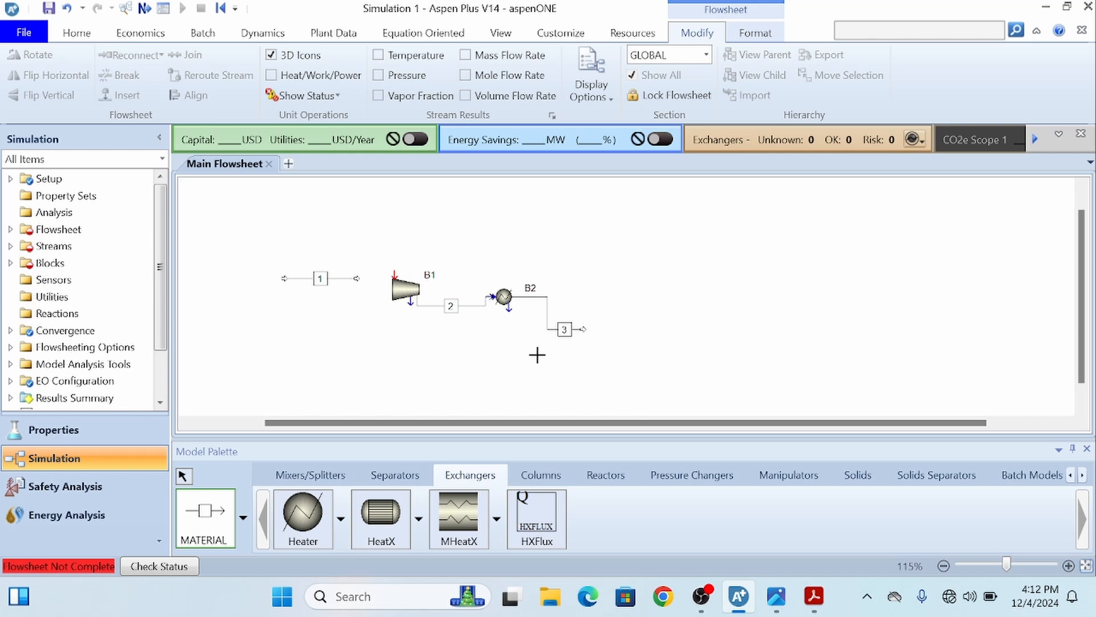
{"action": "left_click", "coordinate": [183, 476]}
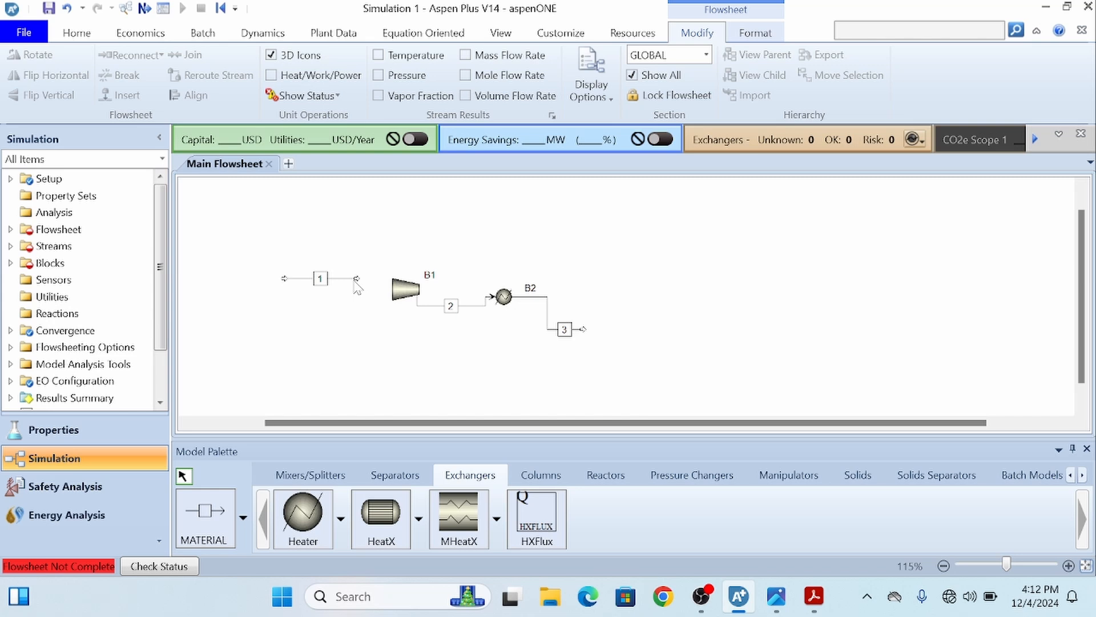
Connect the loose feed stream to the compressor inlet and rename it FEED
{"action": "left_click_drag", "start_coordinate": [358, 284], "coordinate": [390, 273]}
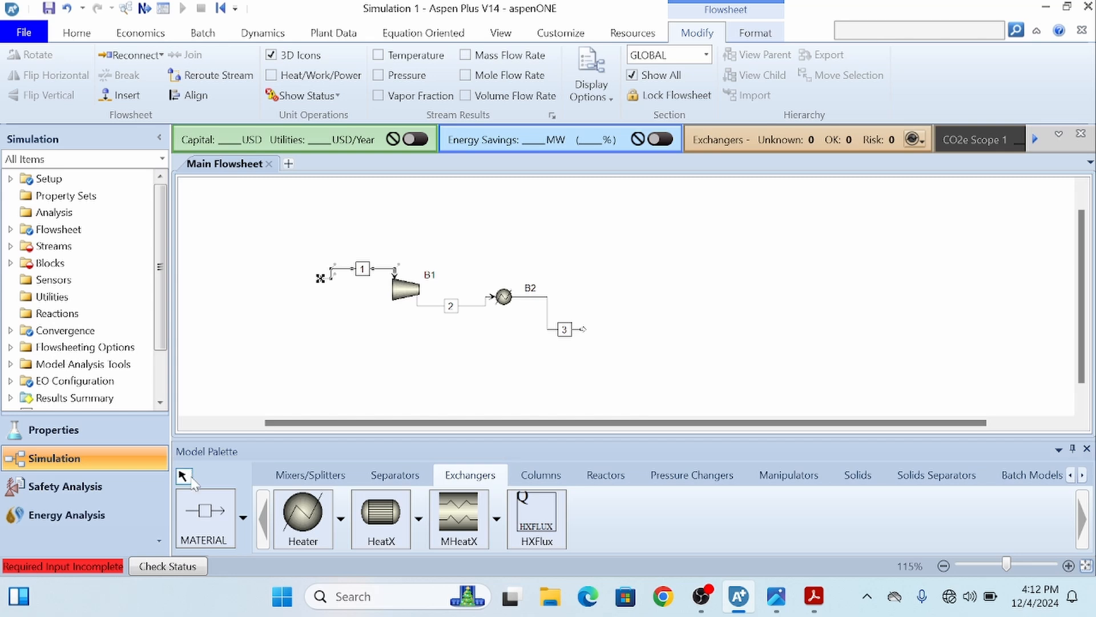
{"action": "left_click", "coordinate": [363, 272]}
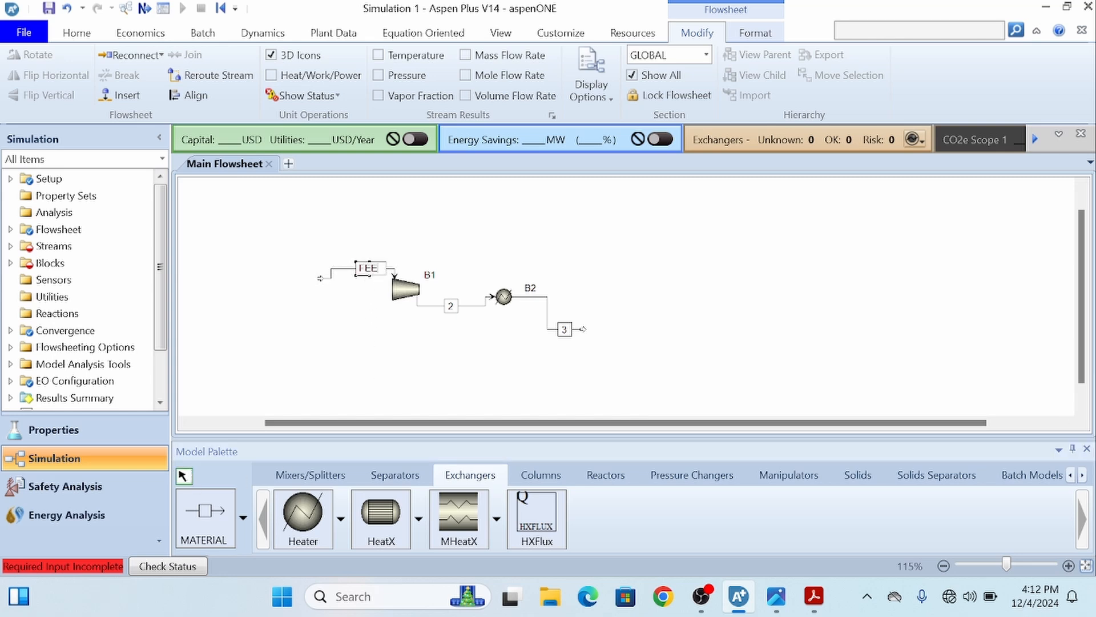
{"action": "type", "text": "FEED"}
Rename the stream between the compressor and the heater to COMP
{"action": "left_click", "coordinate": [451, 305]}
{"action": "left_click", "coordinate": [456, 309]}
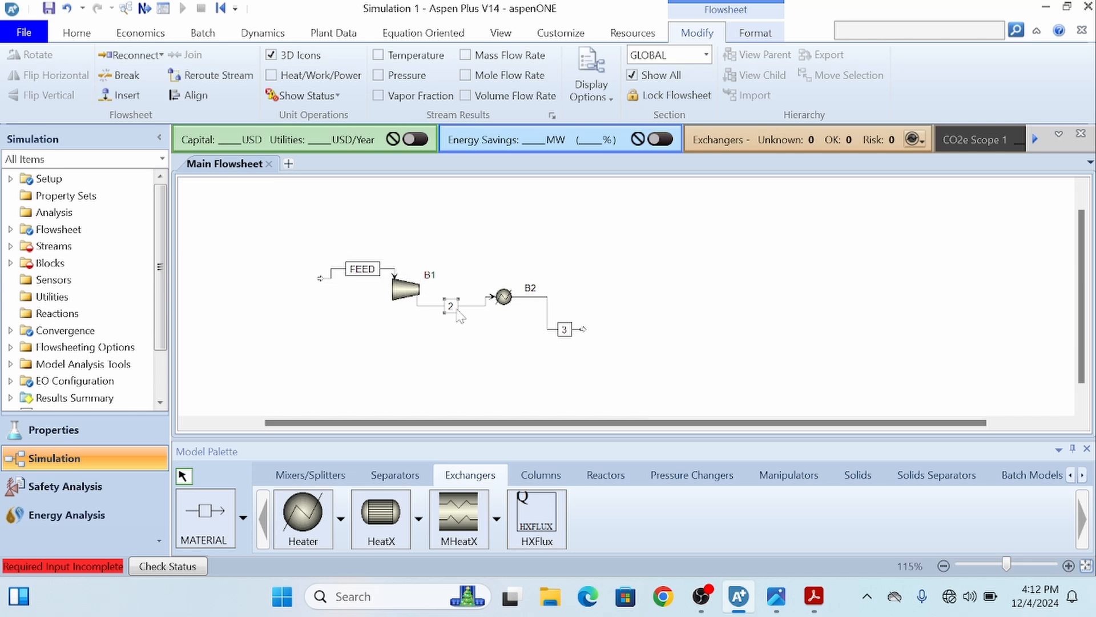
{"action": "left_click", "coordinate": [450, 306]}
{"action": "type", "text": "COMP"}
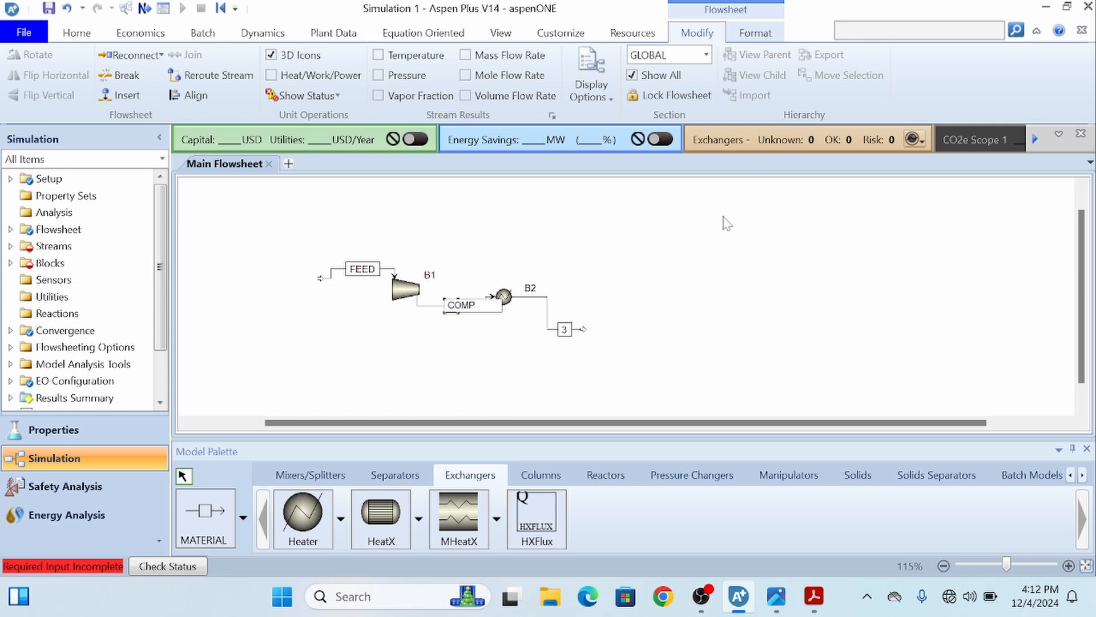
{"action": "left_click", "coordinate": [725, 224]}
Move the heater farther from the compressor and extend its outlet stream further downstream, roughly level with the heater
{"action": "left_click_drag", "start_coordinate": [504, 296], "coordinate": [535, 297]}
{"action": "left_click", "coordinate": [604, 314]}
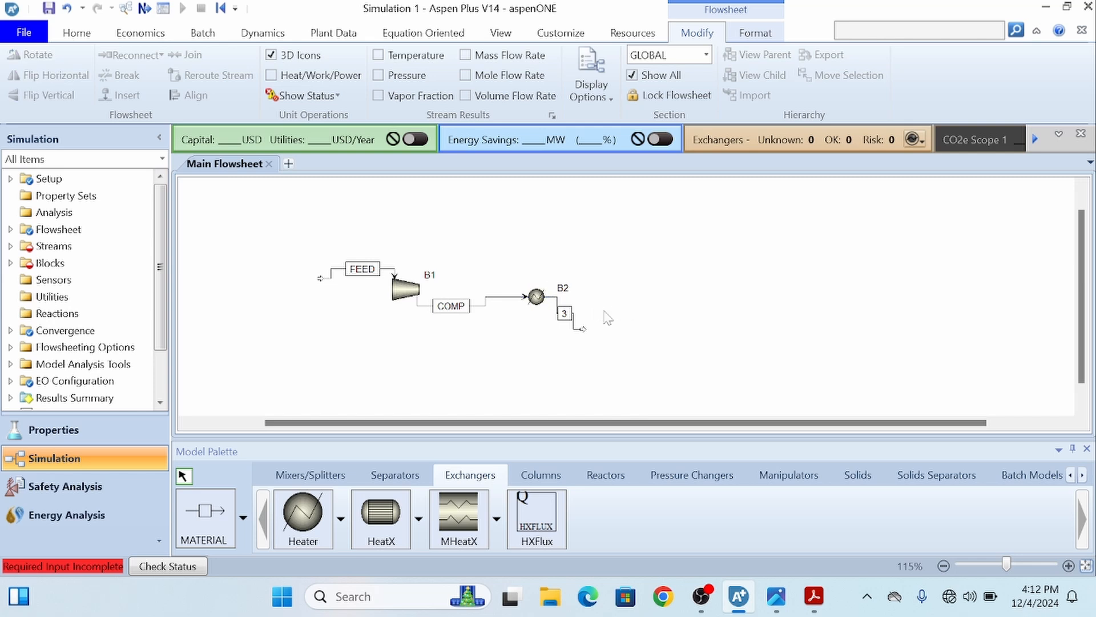
{"action": "left_click_drag", "start_coordinate": [583, 329], "coordinate": [647, 300]}
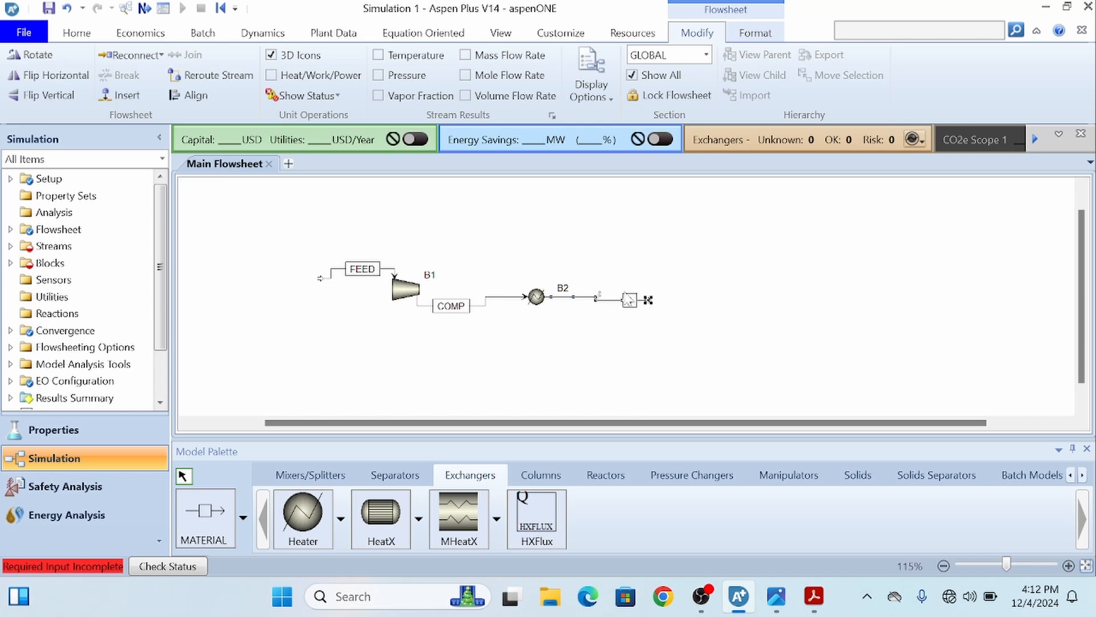
Rename the heater outlet stream COMHX and straighten it in line with the heater
{"action": "left_click", "coordinate": [628, 300]}
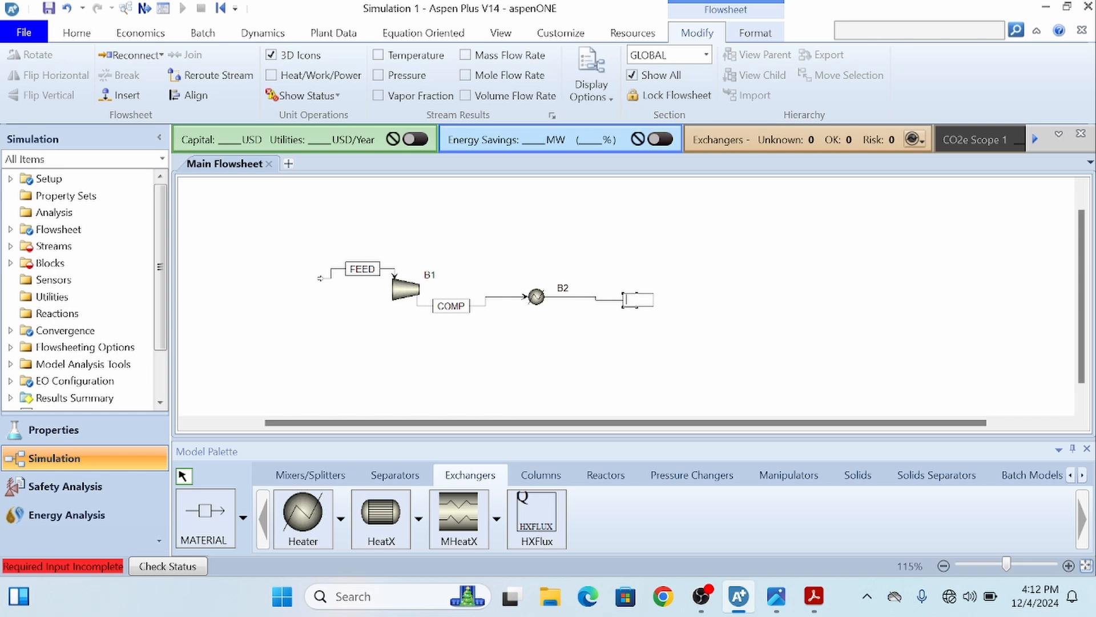
{"action": "type", "text": "COMHX"}
{"action": "left_click", "coordinate": [797, 335]}
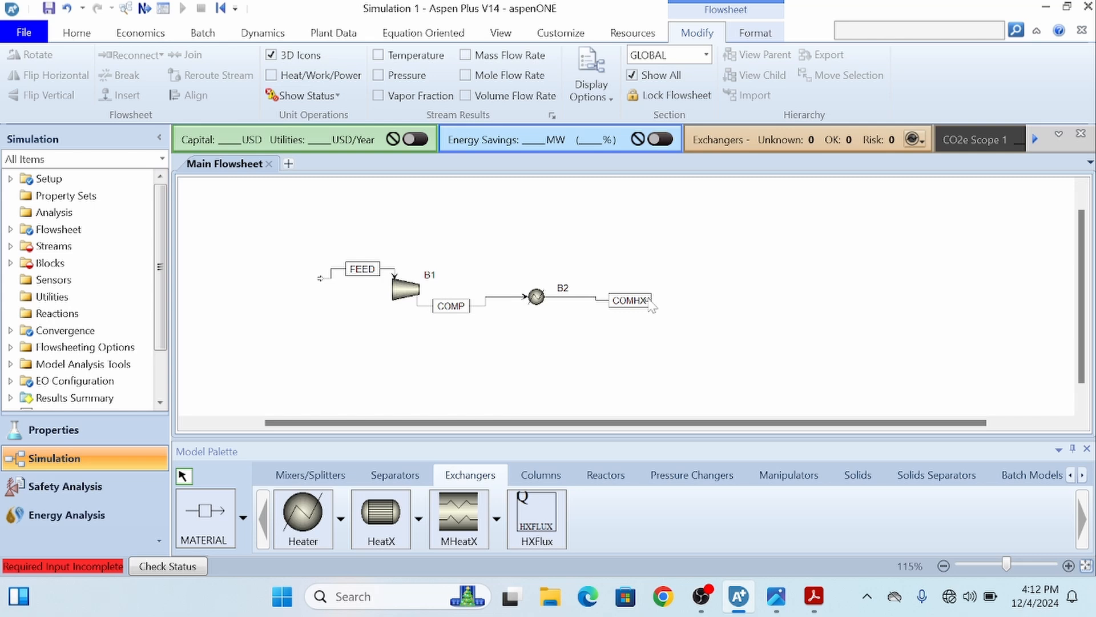
{"action": "left_click_drag", "start_coordinate": [648, 299], "coordinate": [681, 296]}
{"action": "left_click", "coordinate": [691, 344]}
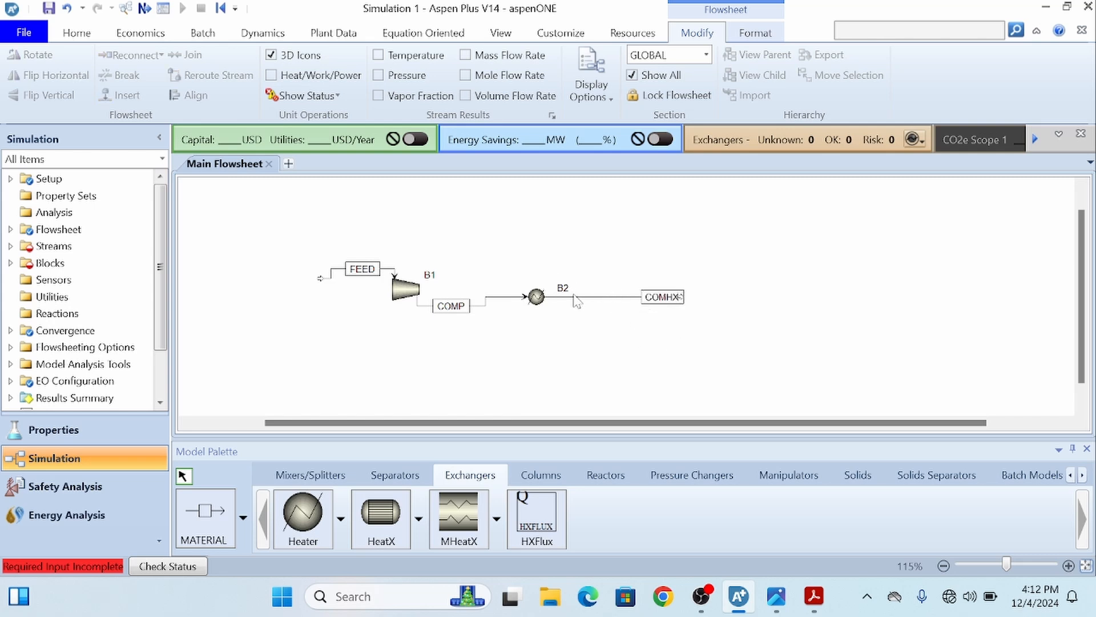
Move the heater and compressor block labels above their icons and rename the heater block HX
{"action": "left_click_drag", "start_coordinate": [562, 287], "coordinate": [529, 269]}
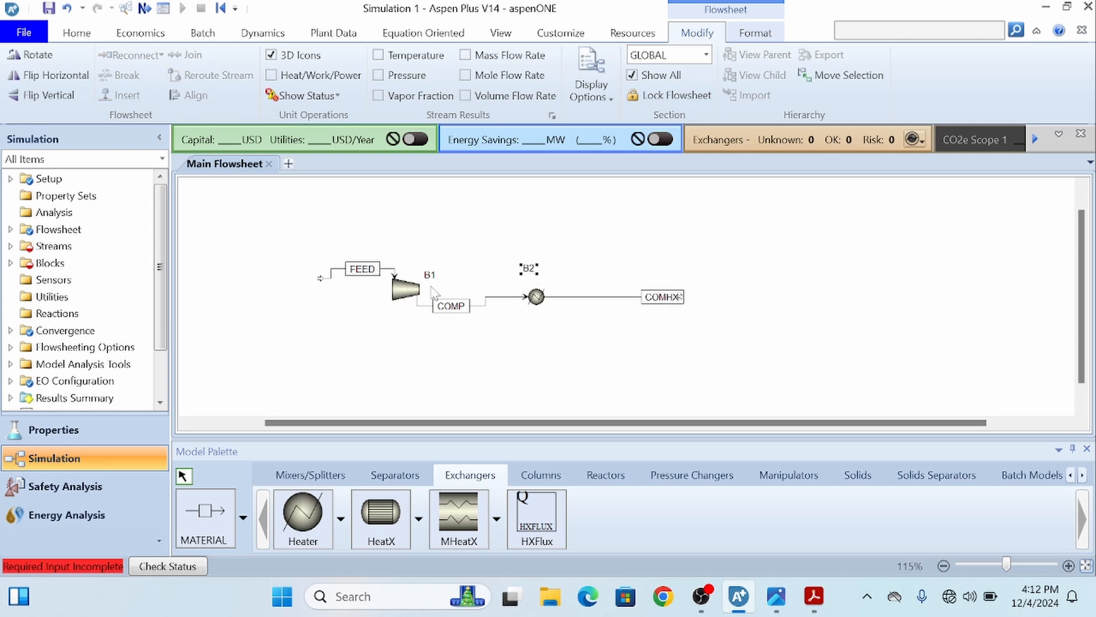
{"action": "left_click_drag", "start_coordinate": [429, 275], "coordinate": [413, 261]}
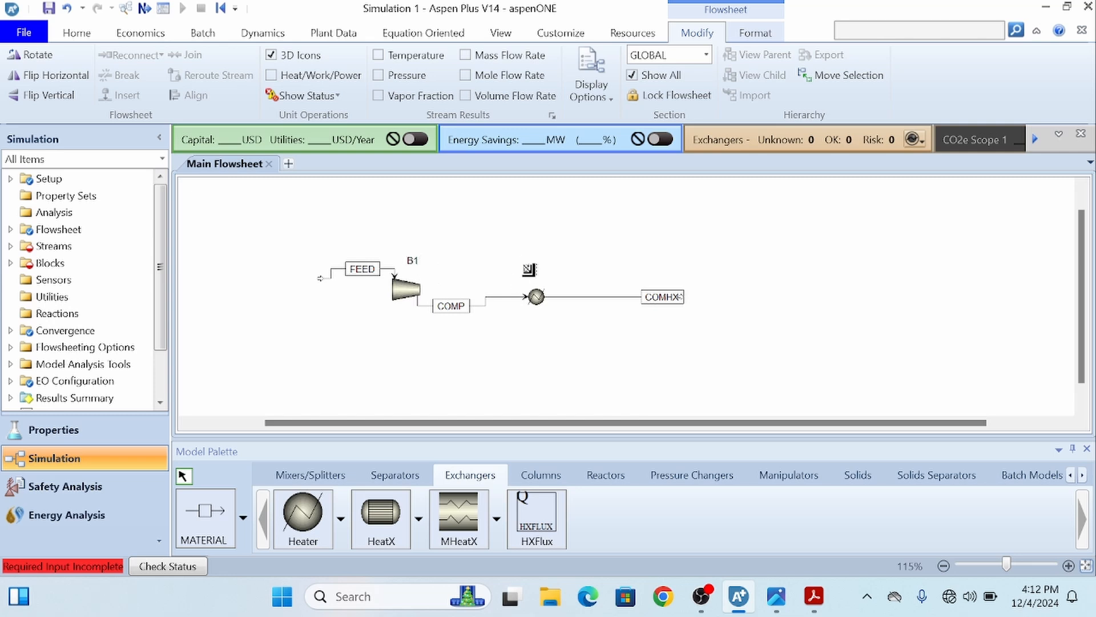
{"action": "double_click", "coordinate": [530, 268]}
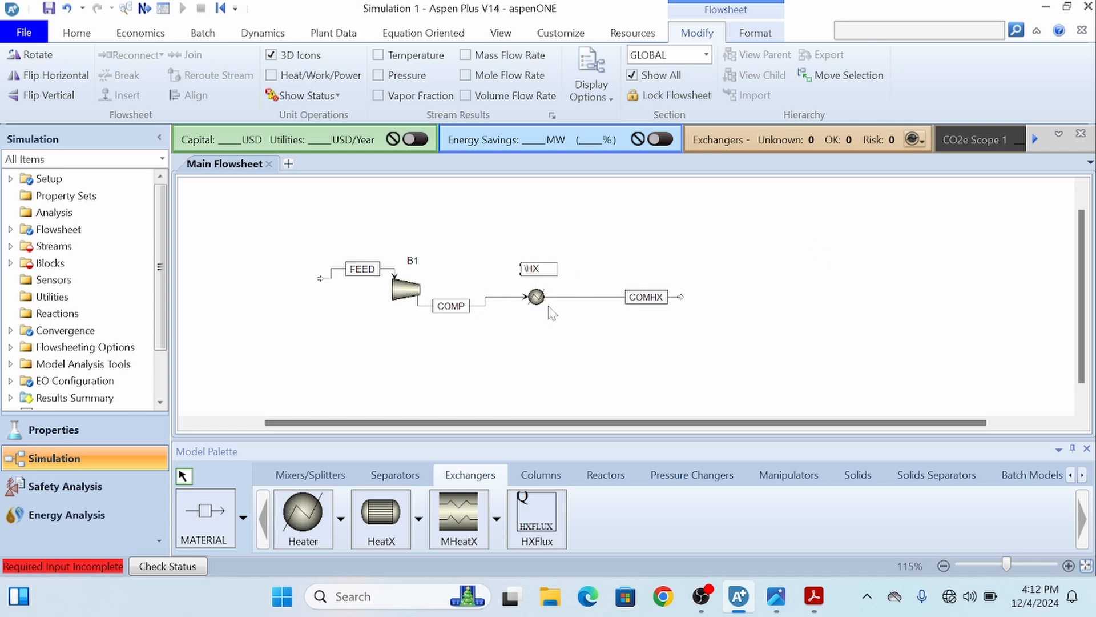
Rename the compressor block COMPR
{"action": "left_click", "coordinate": [412, 268]}
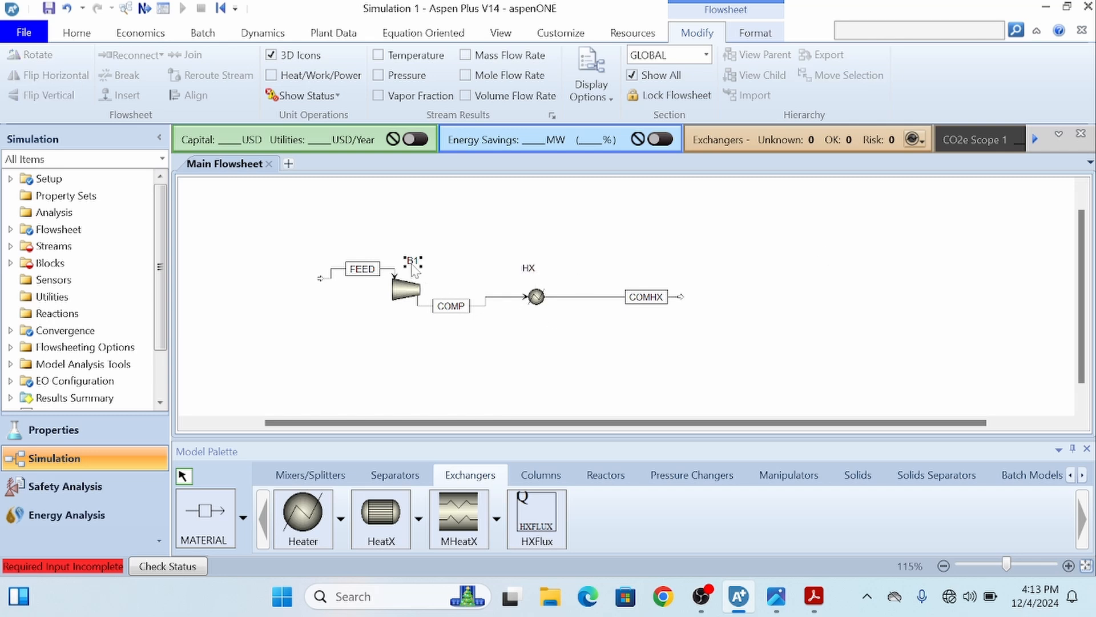
{"action": "double_click", "coordinate": [413, 266]}
{"action": "key", "text": "BackSpace"}
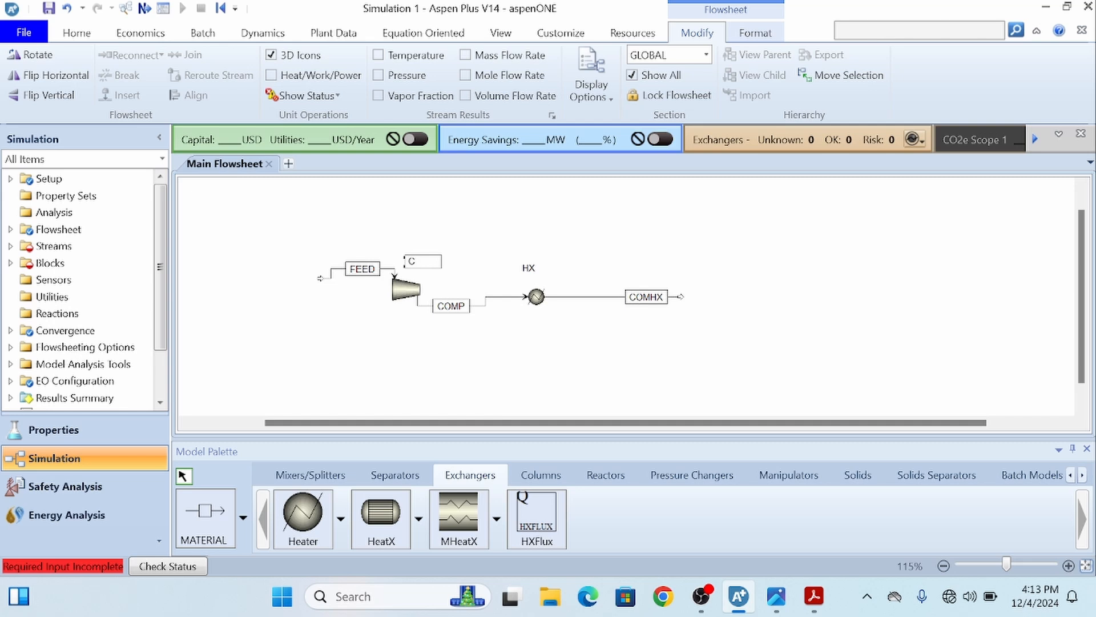
{"action": "type", "text": "COMPR"}
{"action": "key", "text": "Return"}
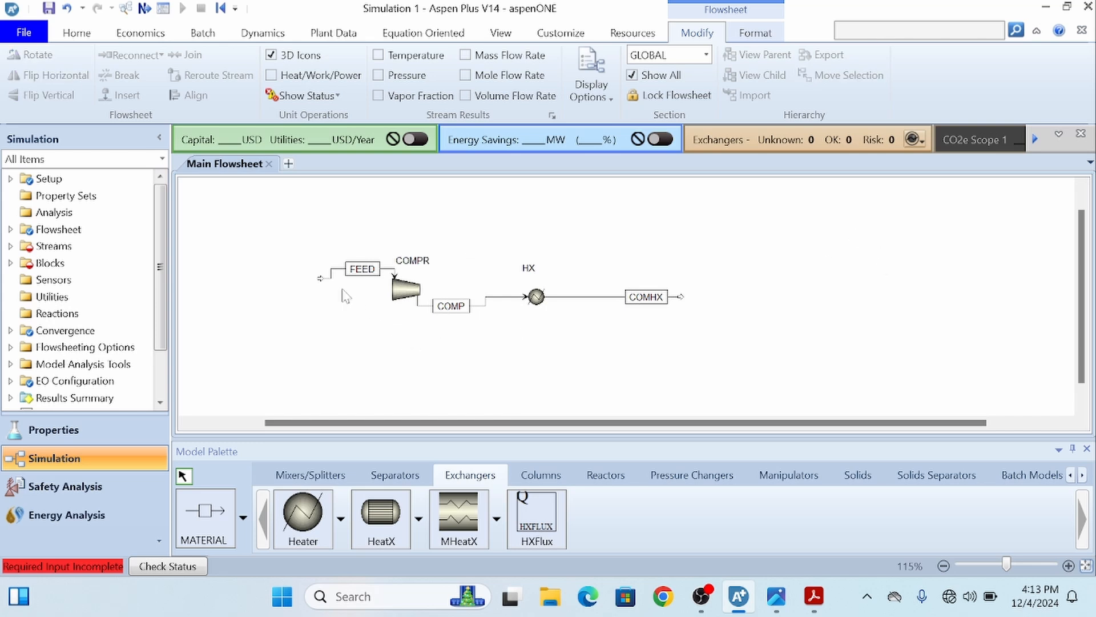
Open the input specifications of the FEED stream at its temperature value
{"action": "left_click", "coordinate": [366, 275]}
{"action": "left_click", "coordinate": [364, 271]}
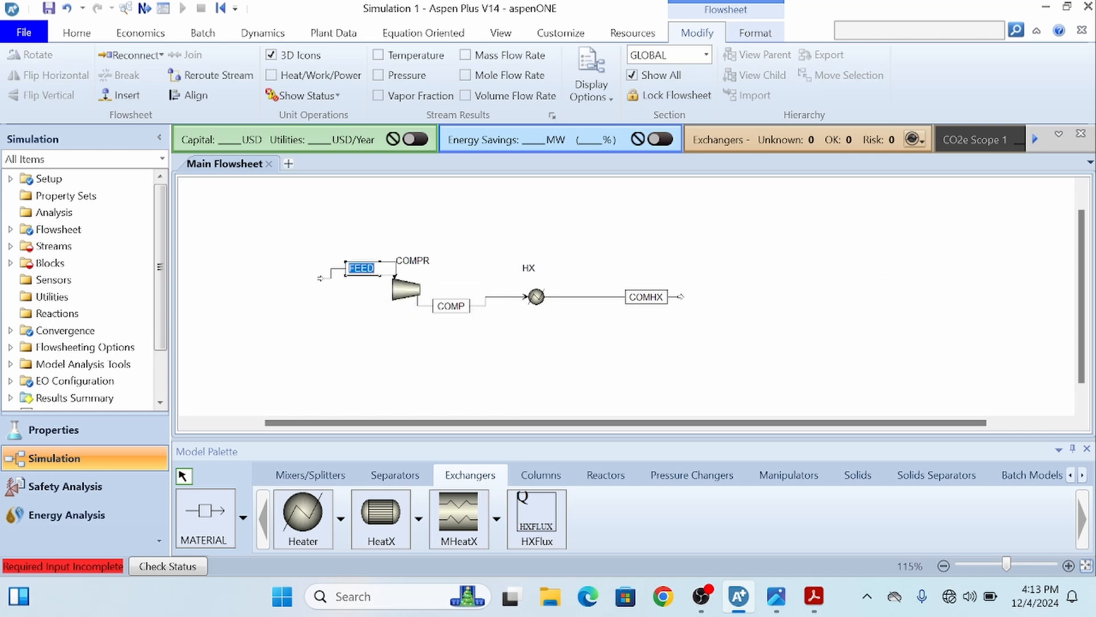
{"action": "left_click", "coordinate": [332, 265]}
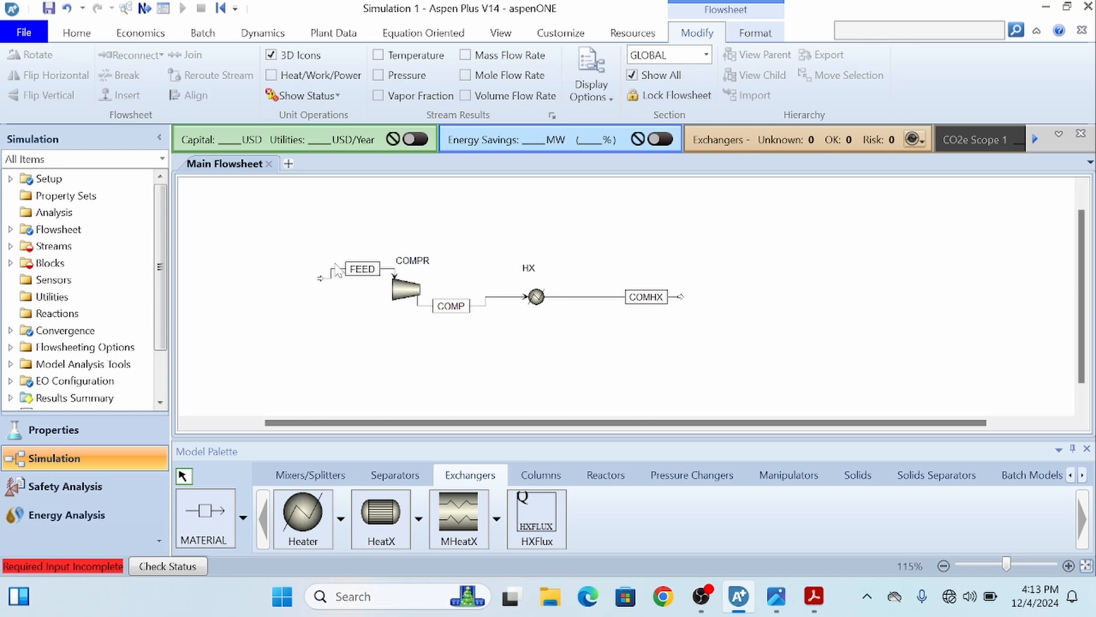
{"action": "left_click", "coordinate": [335, 268]}
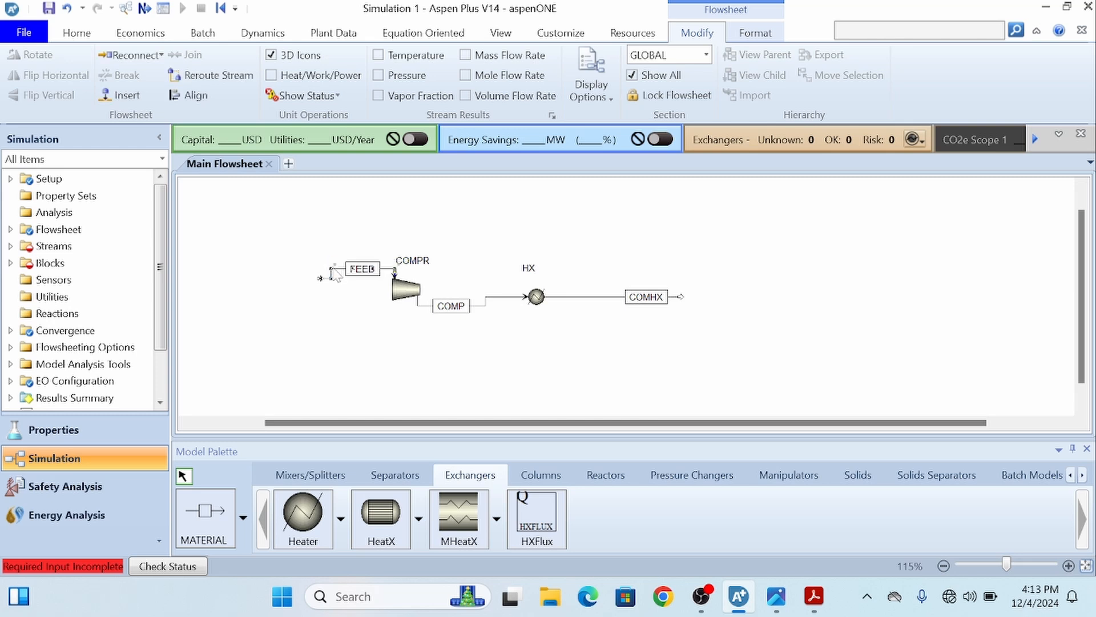
{"action": "double_click", "coordinate": [336, 274]}
{"action": "left_click", "coordinate": [368, 291]}
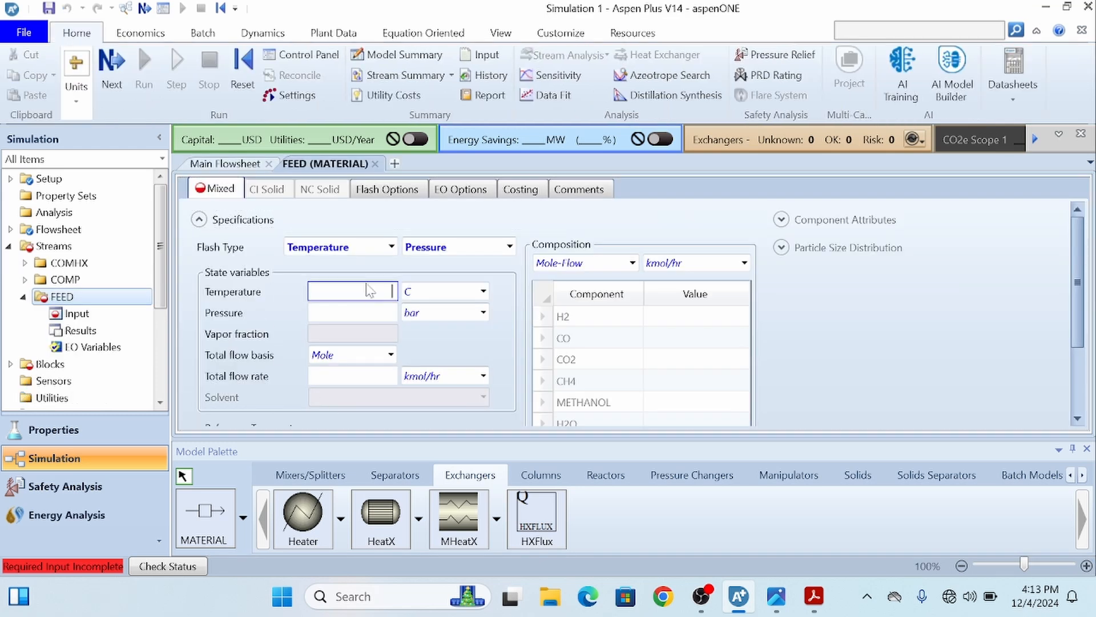
Switch to the methanol problem PDF, look up the feed flow rate, temperature and pressure, and return to Aspen Plus
{"action": "key", "text": "alt+Tab"}
{"action": "key", "text": "alt+Tab"}
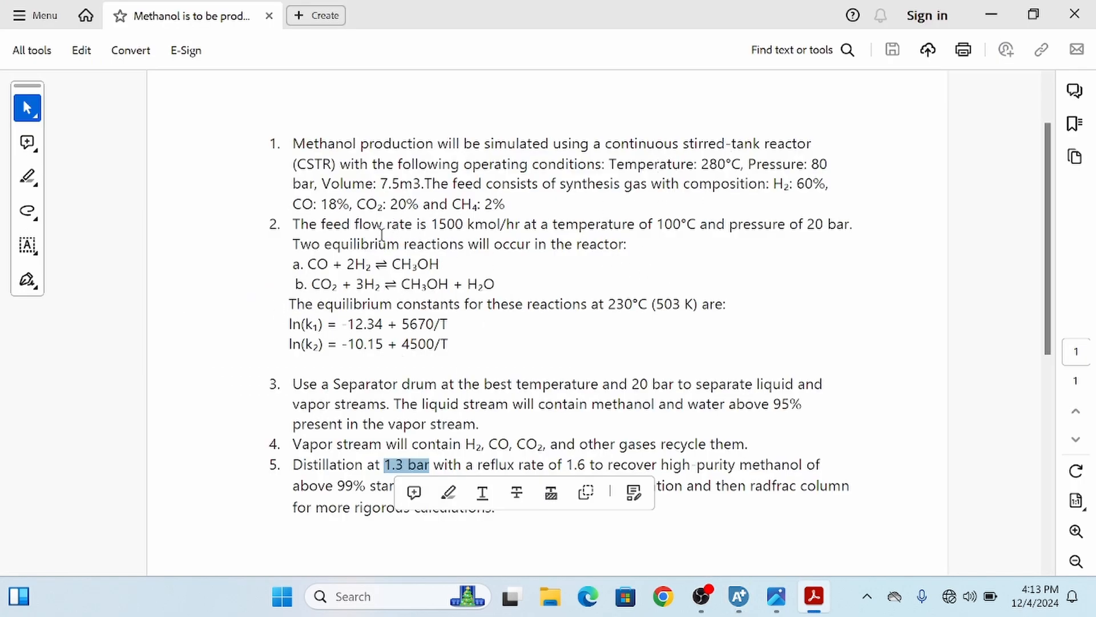
{"action": "left_click_drag", "start_coordinate": [366, 228], "coordinate": [500, 228]}
{"action": "left_click_drag", "start_coordinate": [655, 223], "coordinate": [699, 223]}
{"action": "left_click_drag", "start_coordinate": [791, 224], "coordinate": [849, 226]}
{"action": "key", "text": "alt+Tab"}
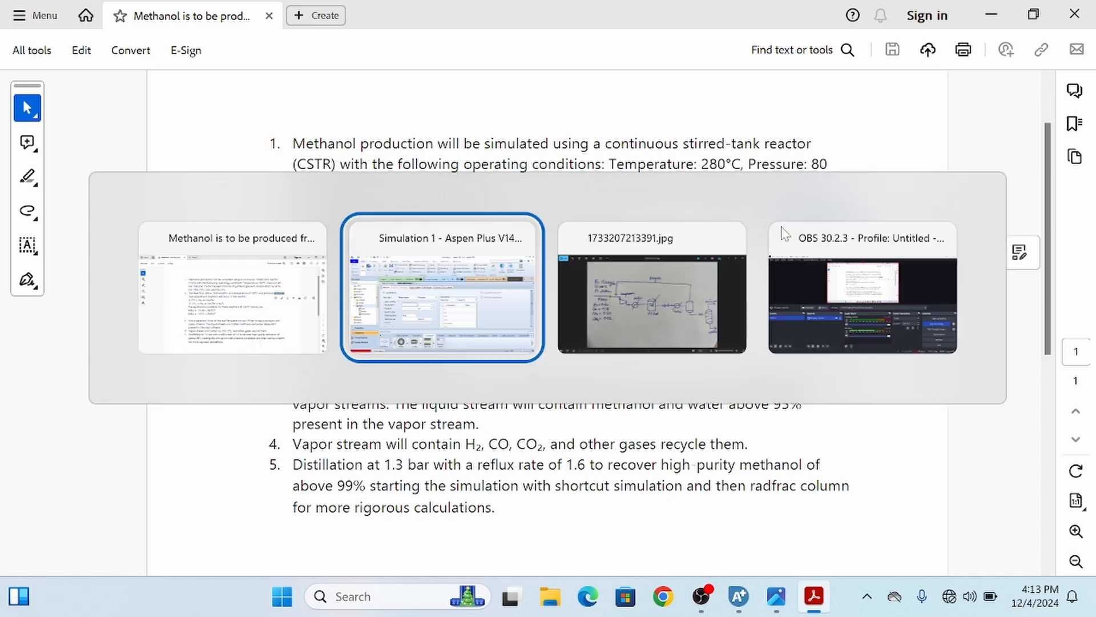
Set the FEED stream to 100 C, 20 bar and a total flow rate of 1500 kmol/hr
{"action": "type", "text": "1"}
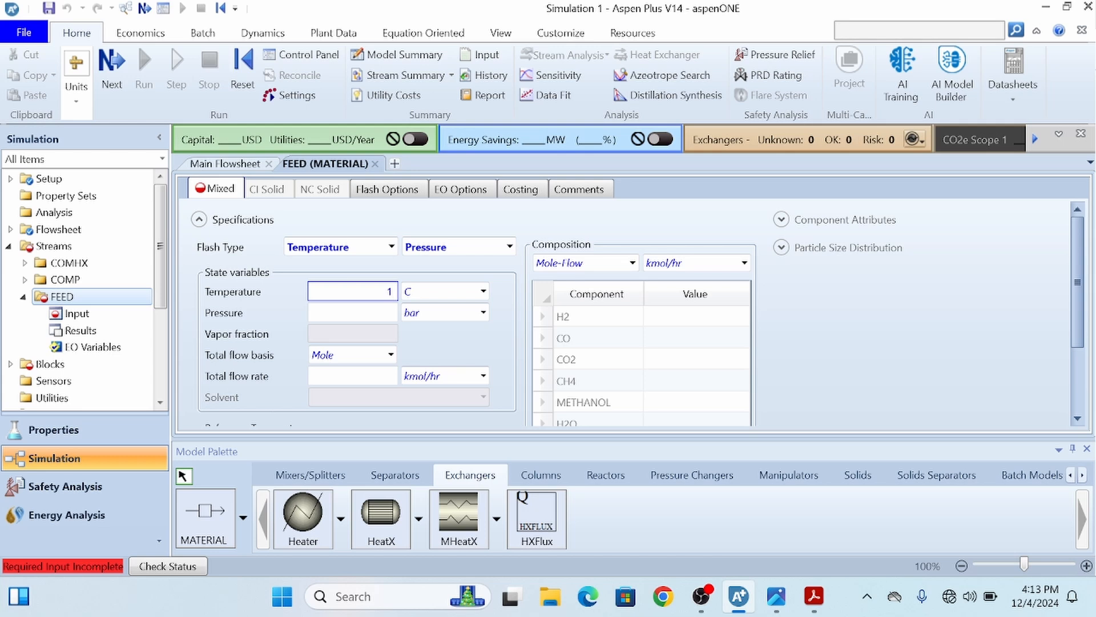
{"action": "type", "text": "00"}
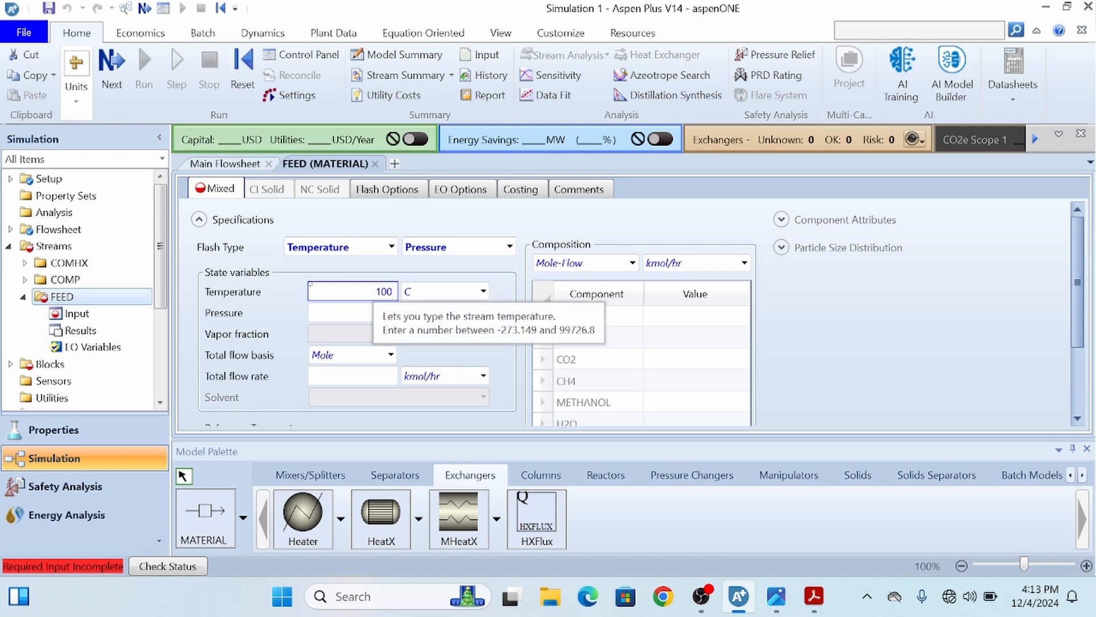
{"action": "key", "text": "Tab"}
{"action": "left_click", "coordinate": [360, 312]}
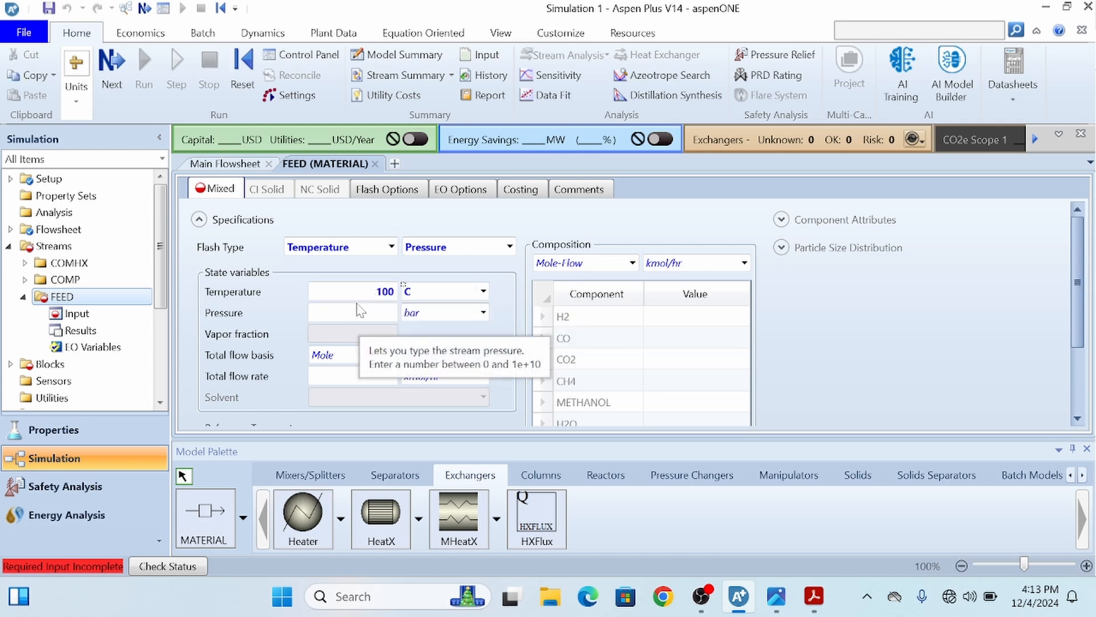
{"action": "type", "text": "20"}
{"action": "left_click", "coordinate": [362, 379]}
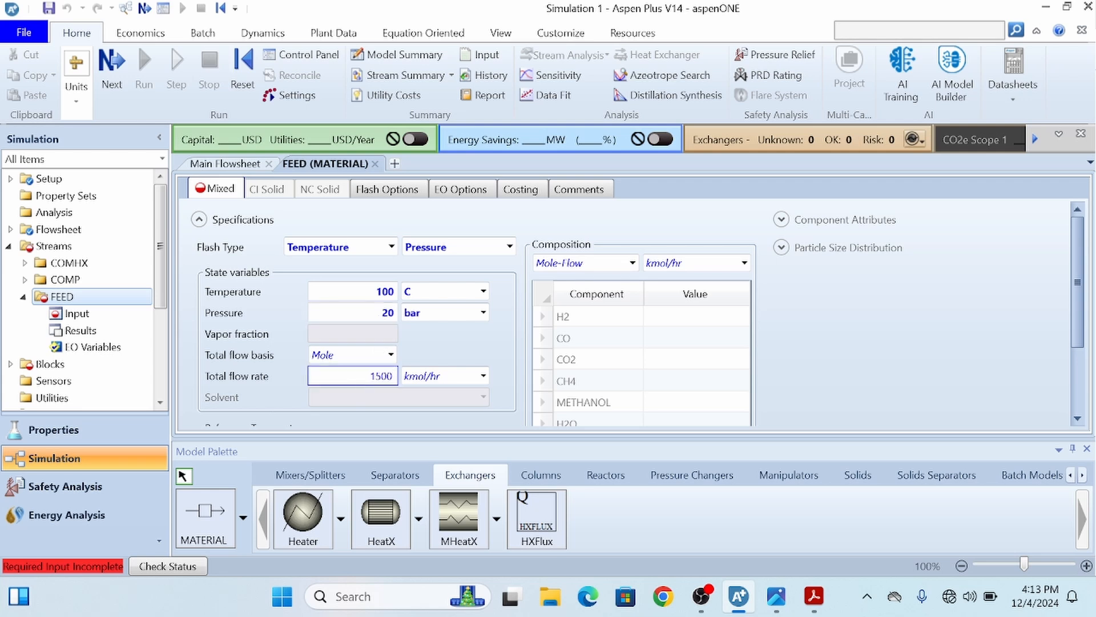
{"action": "type", "text": "1500"}
Set the FEED composition basis to Mole-Frac and enter 0.6 for H2 and 0.18 for CO
{"action": "left_click", "coordinate": [632, 263]}
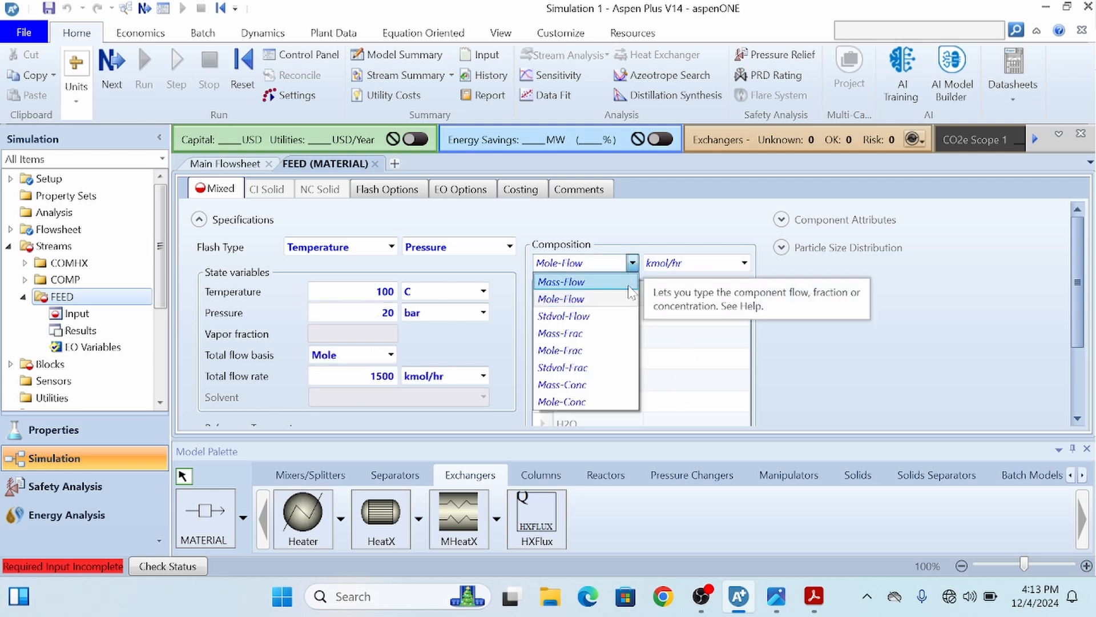
{"action": "left_click", "coordinate": [587, 350]}
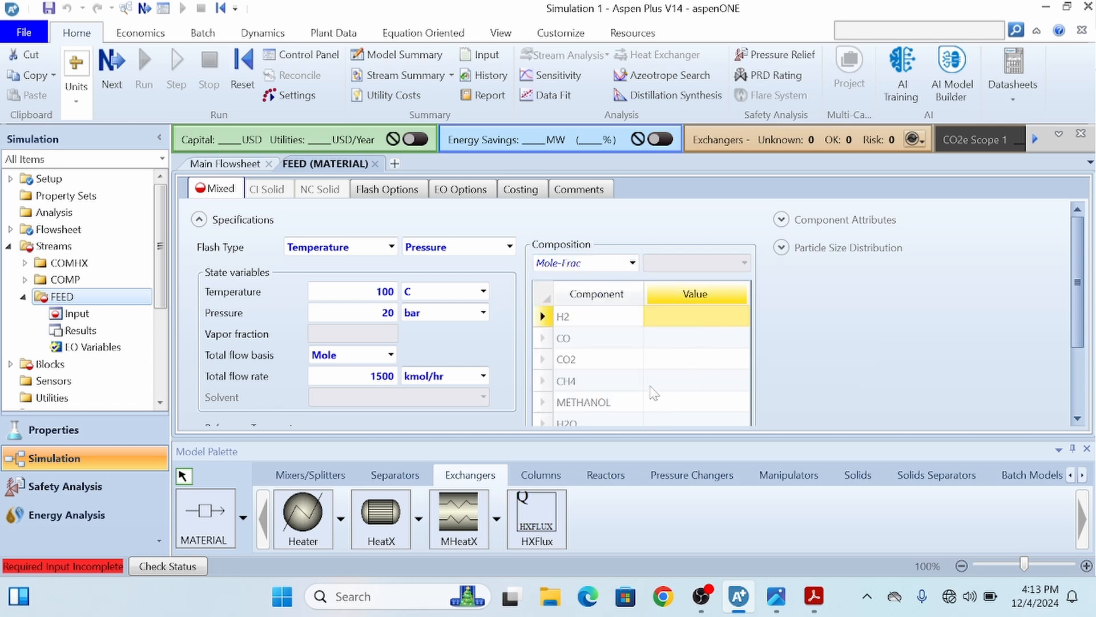
{"action": "type", "text": "0.6"}
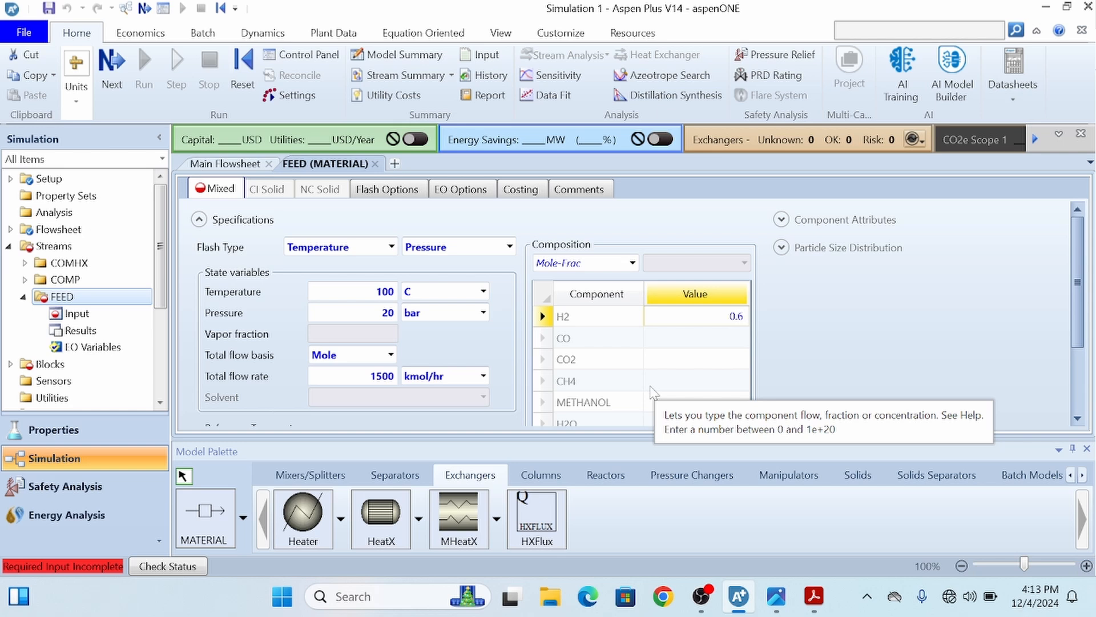
{"action": "type", "text": "0"}
{"action": "key", "text": "Return"}
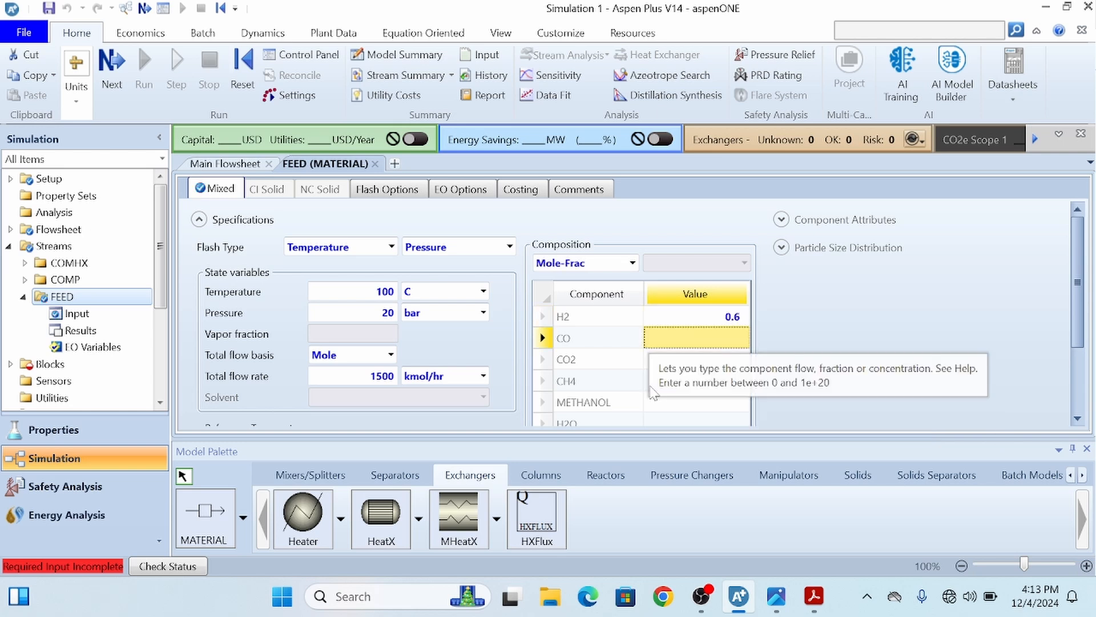
{"action": "type", "text": "0.18"}
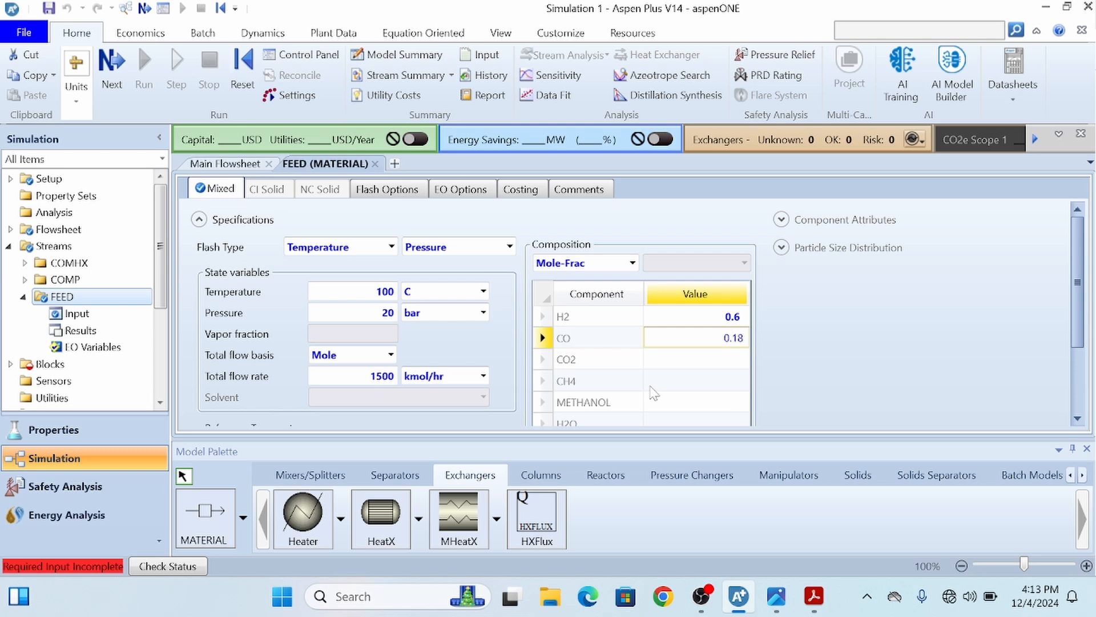
{"action": "key", "text": "Return"}
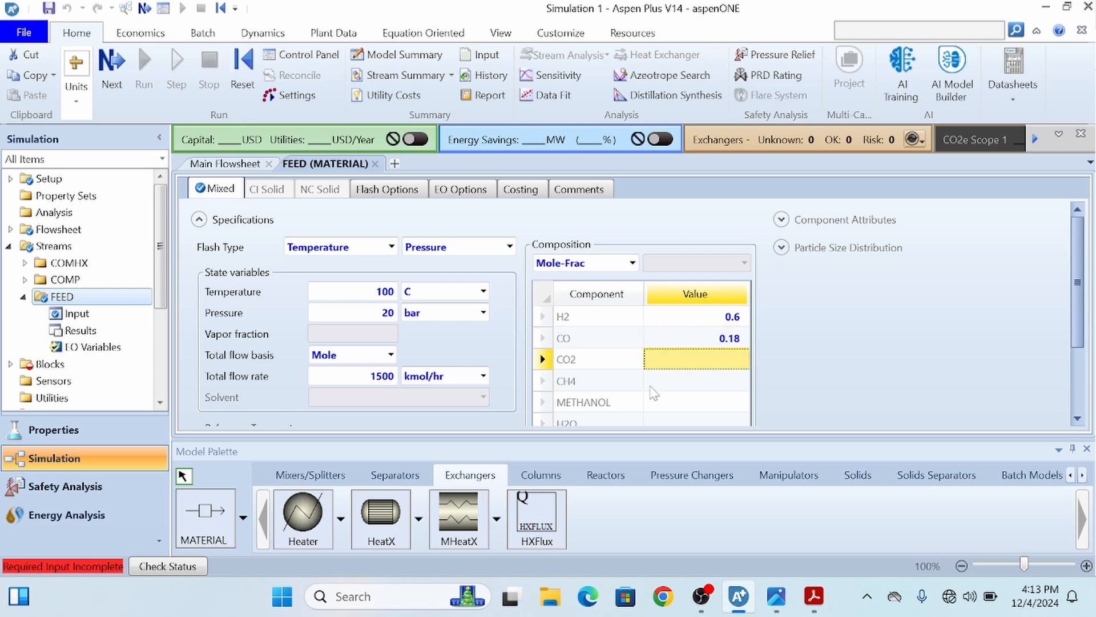
Enter FEED mole fractions of 0.20 for CO2 and 0.02 for CH4
{"action": "type", "text": "0.20"}
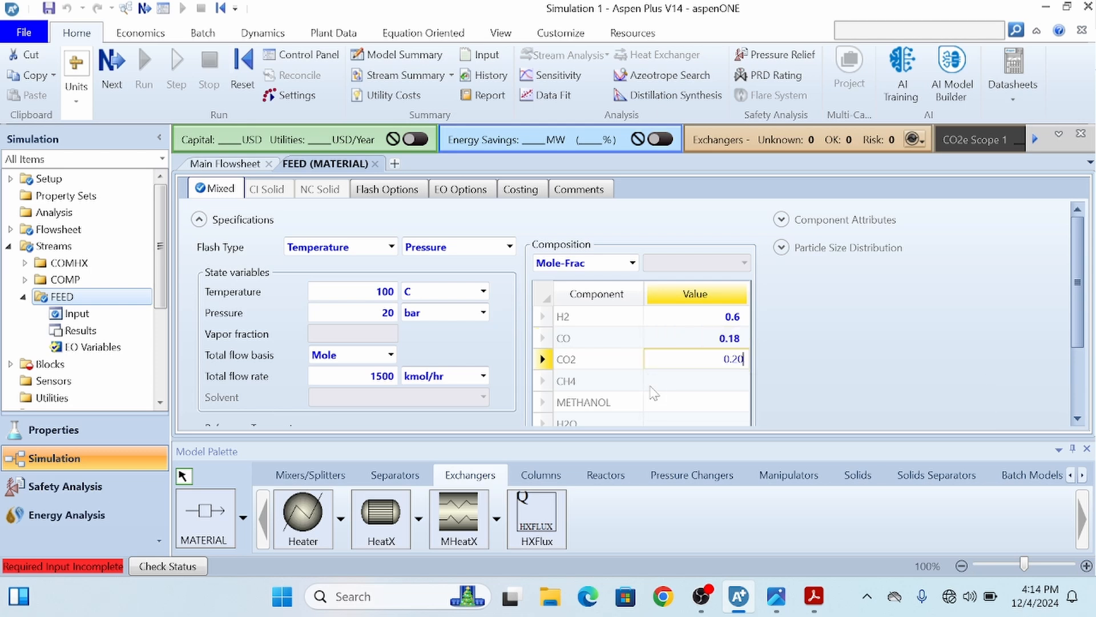
{"action": "key", "text": "Return"}
{"action": "type", "text": "0"}
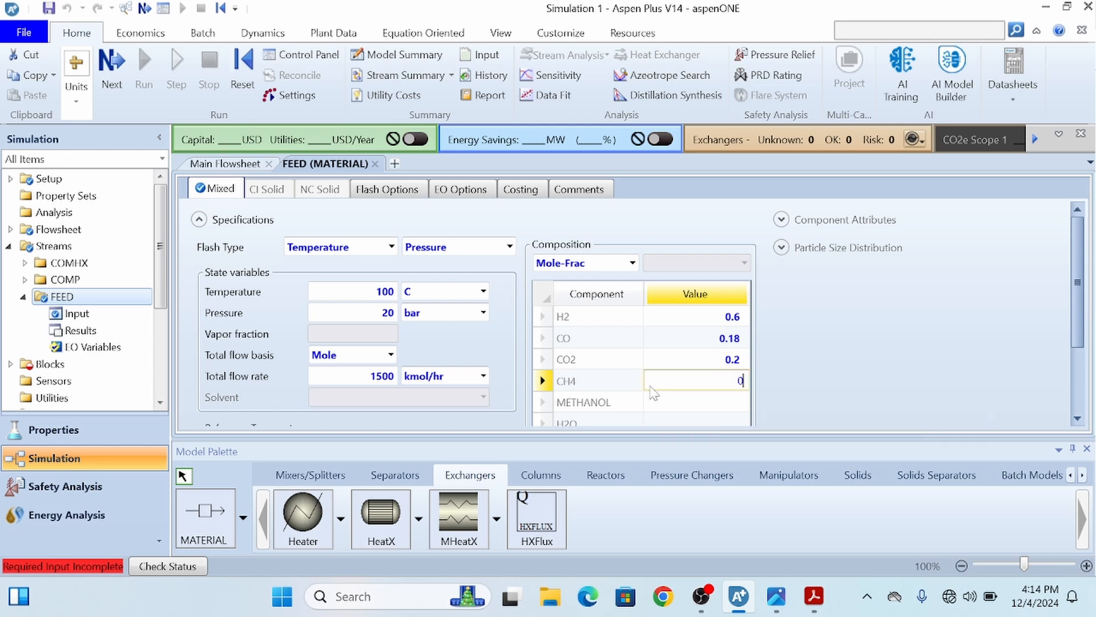
{"action": "type", "text": ".0"}
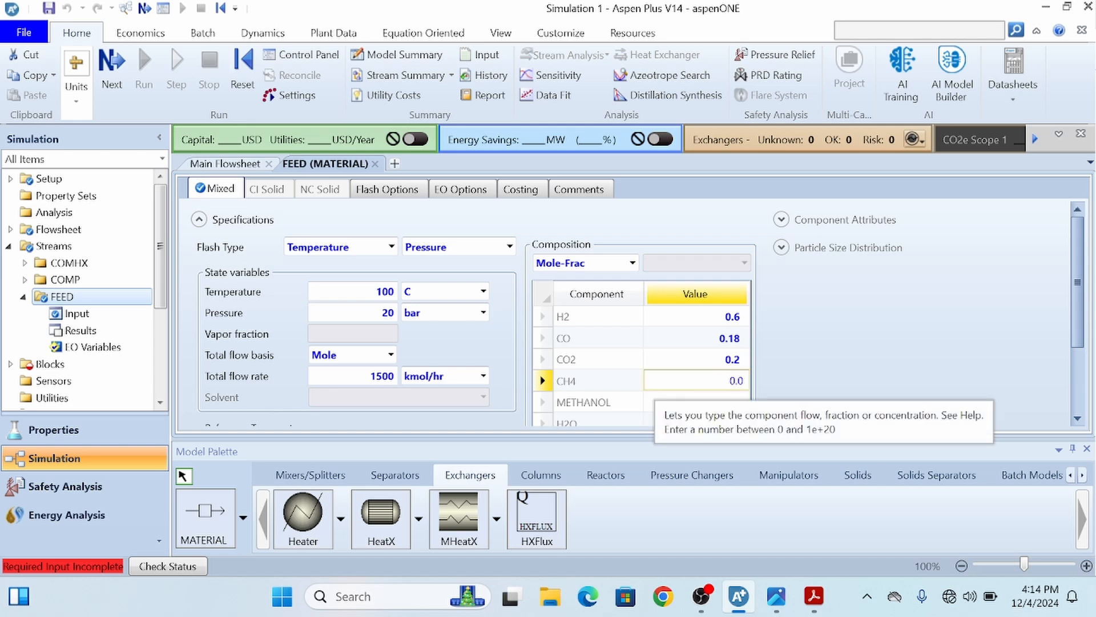
{"action": "type", "text": "2"}
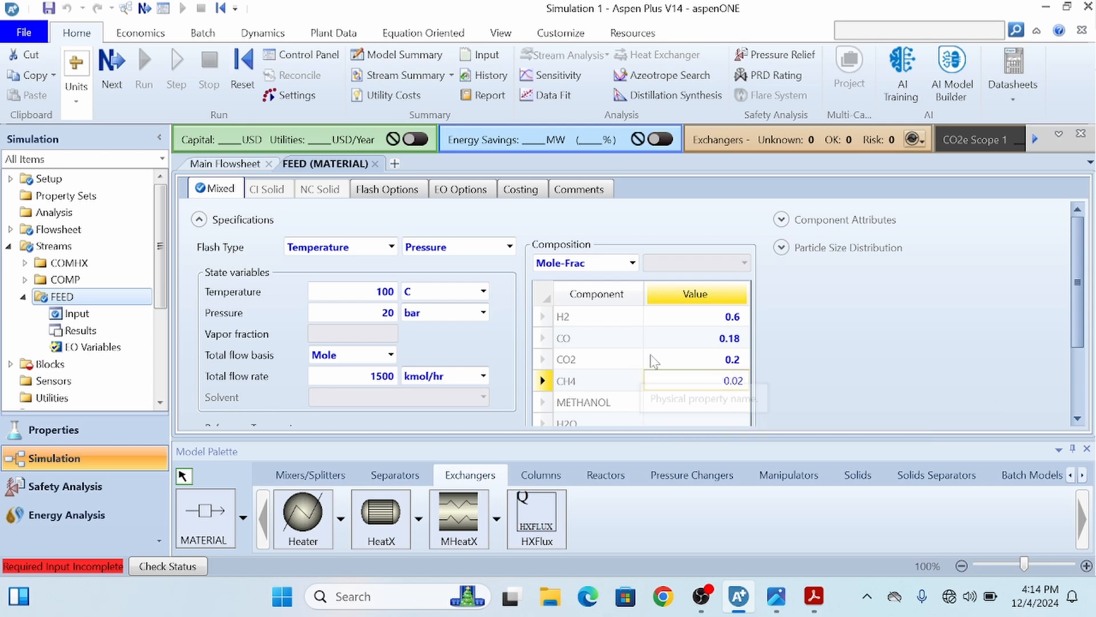
{"action": "left_click", "coordinate": [998, 377]}
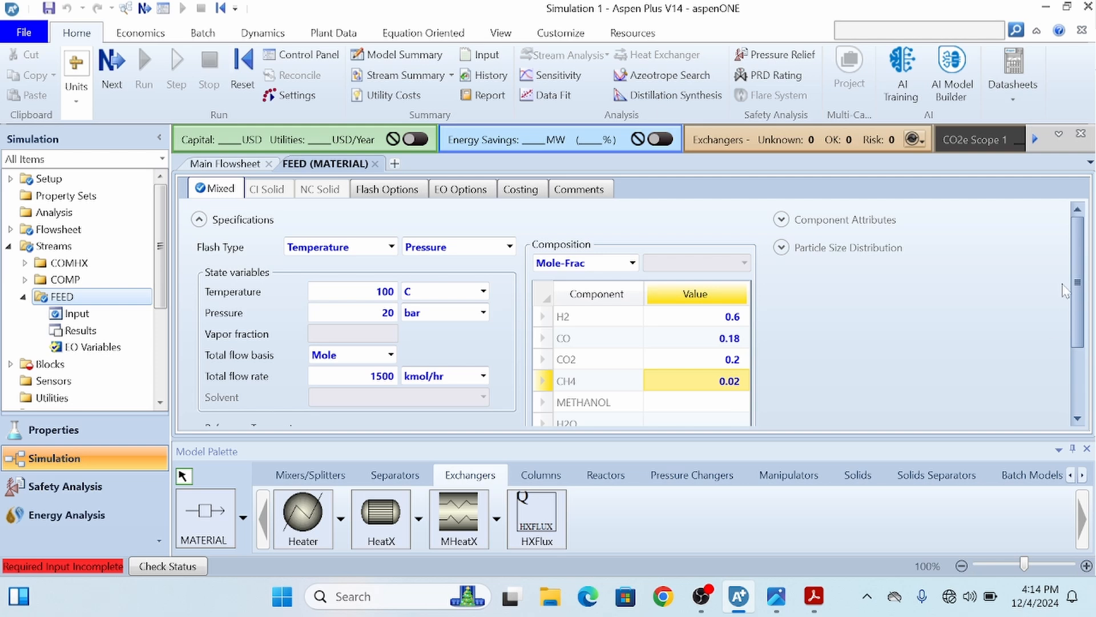
{"action": "left_click_drag", "start_coordinate": [1078, 291], "coordinate": [1078, 342]}
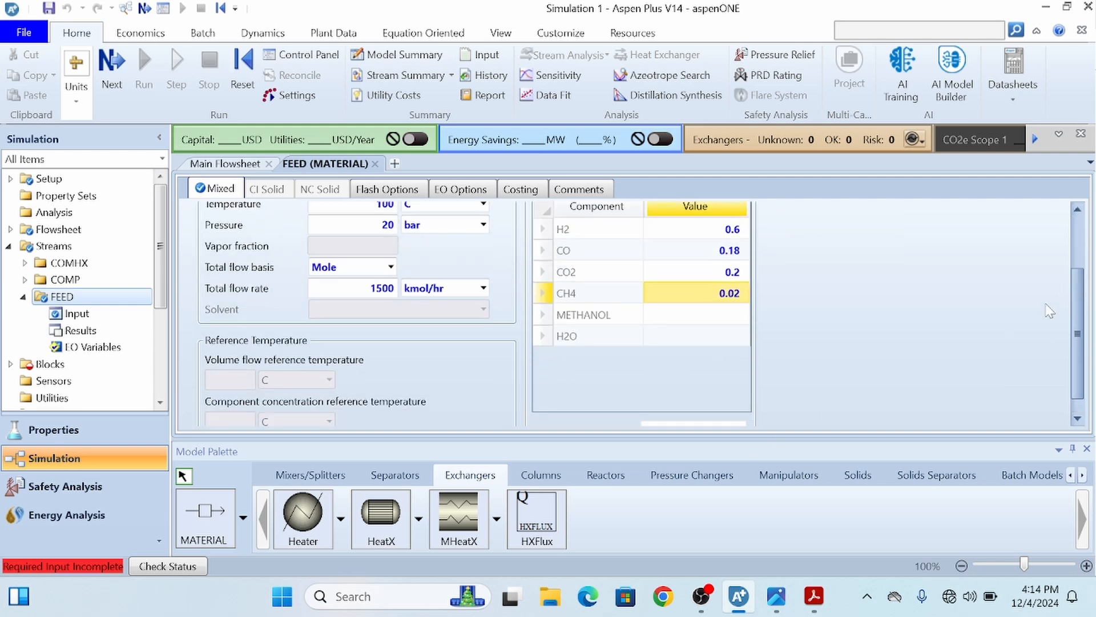
Check the FEED composition total and proceed to the COMPR block's setup specifications
{"action": "scroll", "coordinate": [749, 423], "scroll_direction": "down", "scroll_amount": 1}
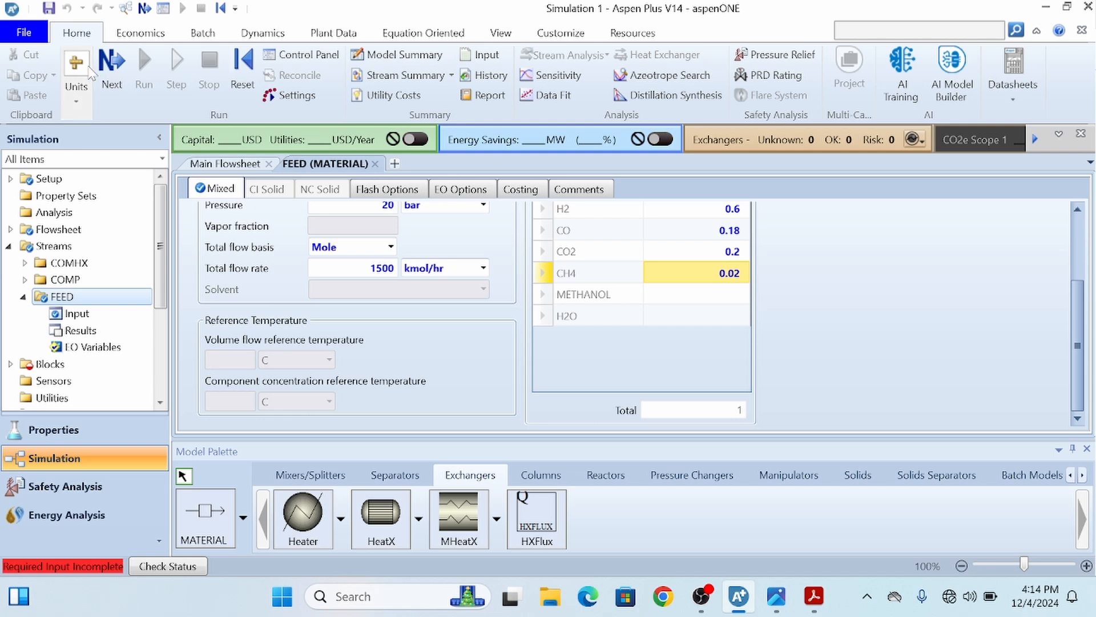
{"action": "left_click", "coordinate": [112, 74]}
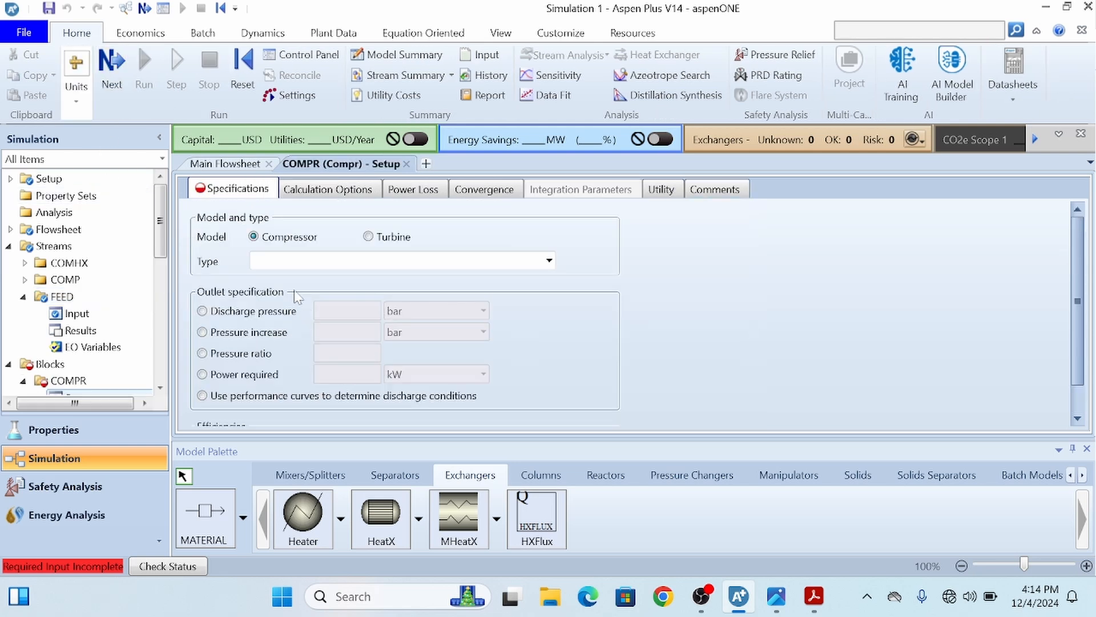
{"action": "left_click", "coordinate": [702, 597]}
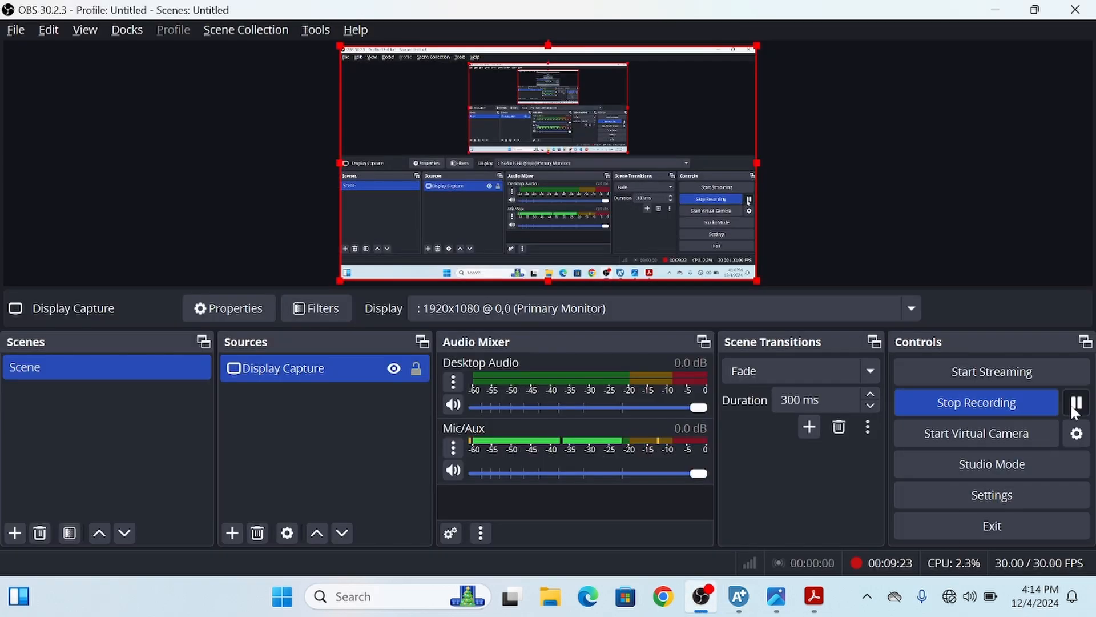
{"action": "key", "text": "alt+Tab"}
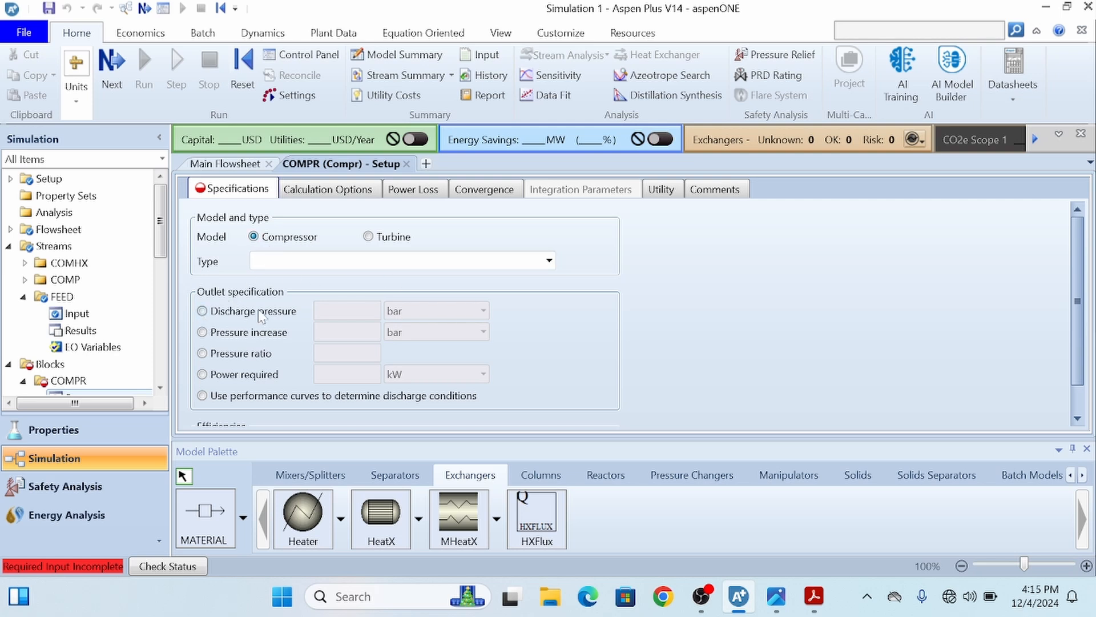
Set the COMPR compressor type to Isentropic using ASME method with a discharge pressure of 80 bar
{"action": "left_click", "coordinate": [549, 260]}
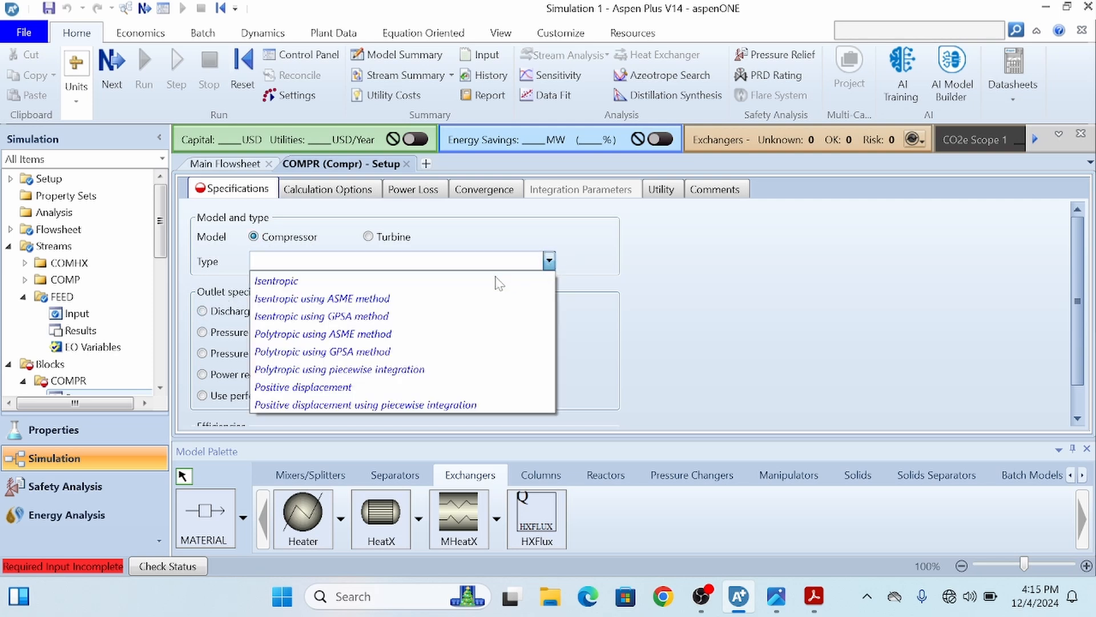
{"action": "left_click", "coordinate": [340, 299]}
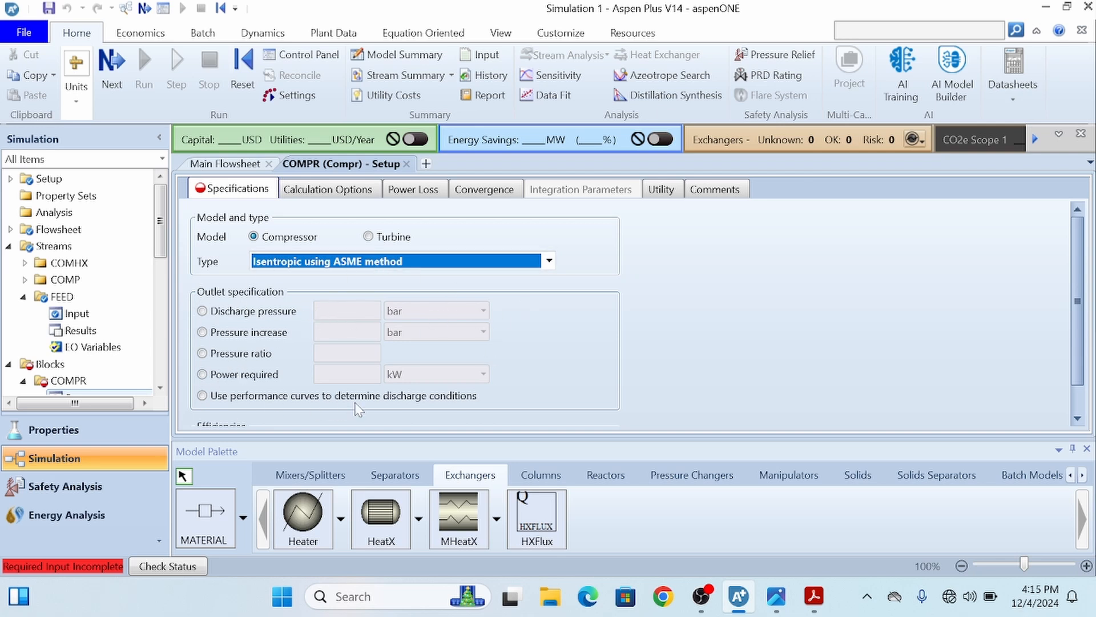
{"action": "left_click", "coordinate": [203, 312]}
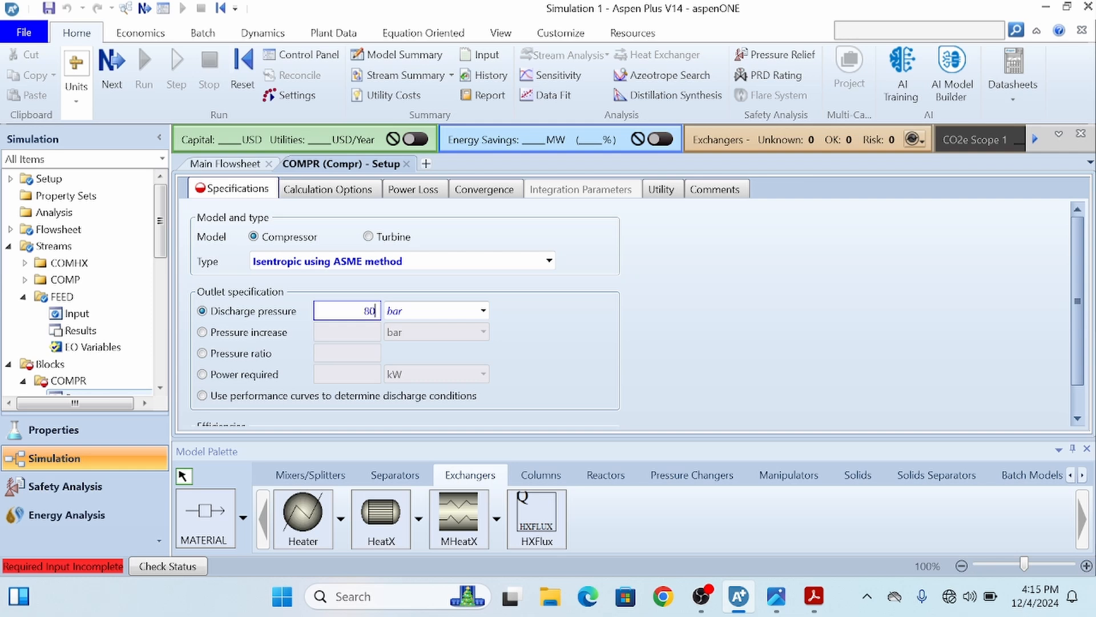
{"action": "key", "text": "Return"}
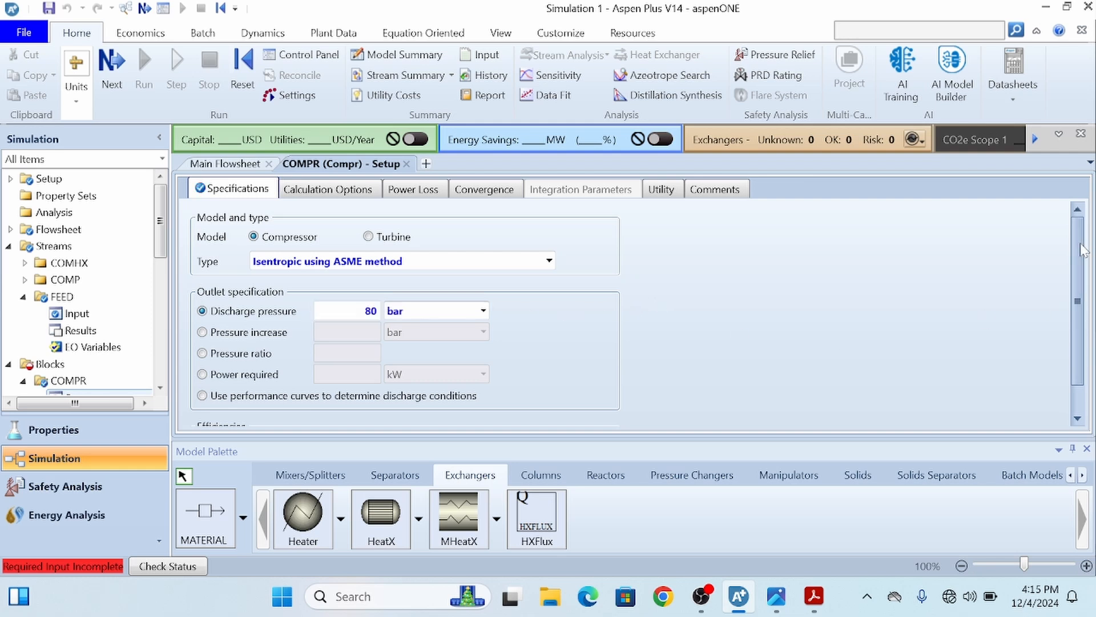
Set the compressor's isentropic efficiency to 0.75 and its mechanical efficiency to 0.80
{"action": "scroll", "coordinate": [1081, 292], "scroll_direction": "down", "scroll_amount": 1}
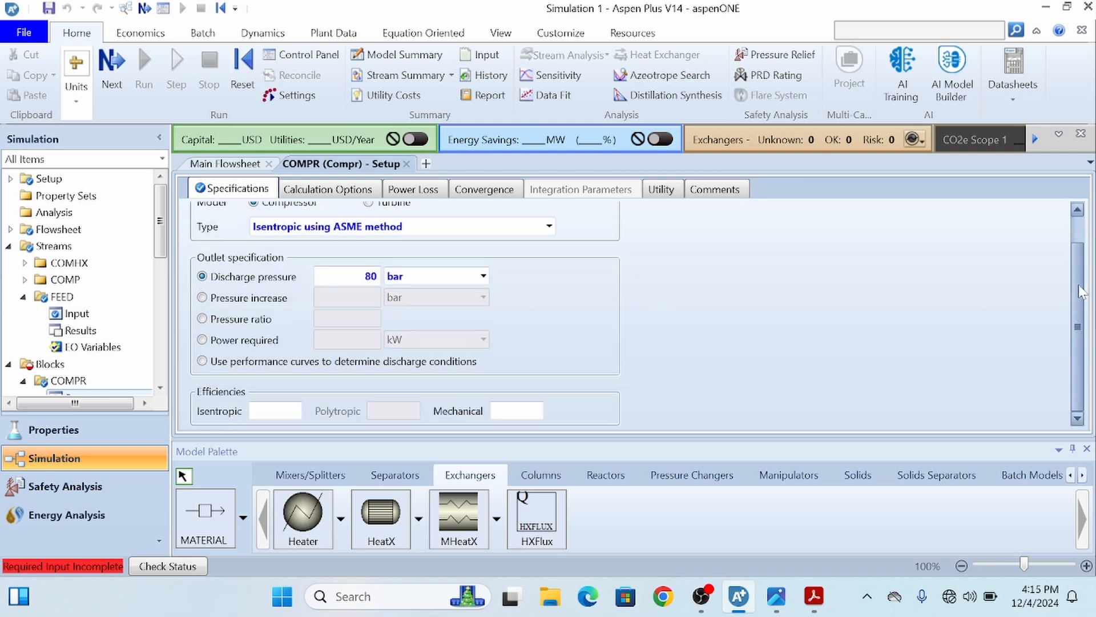
{"action": "left_click", "coordinate": [269, 411]}
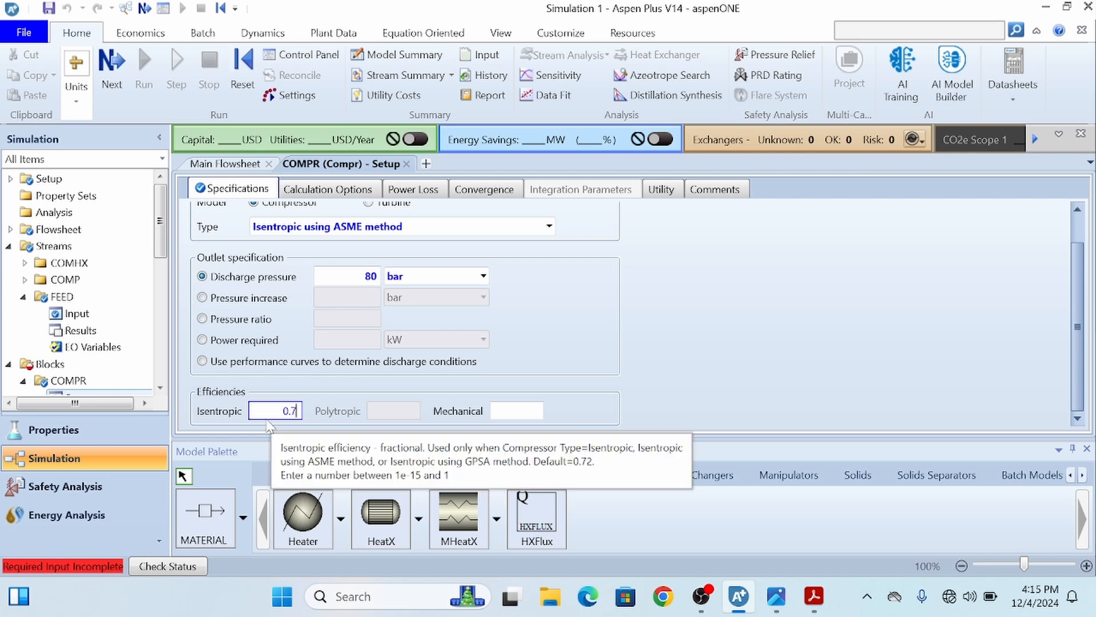
{"action": "type", "text": "5"}
{"action": "key", "text": "Tab"}
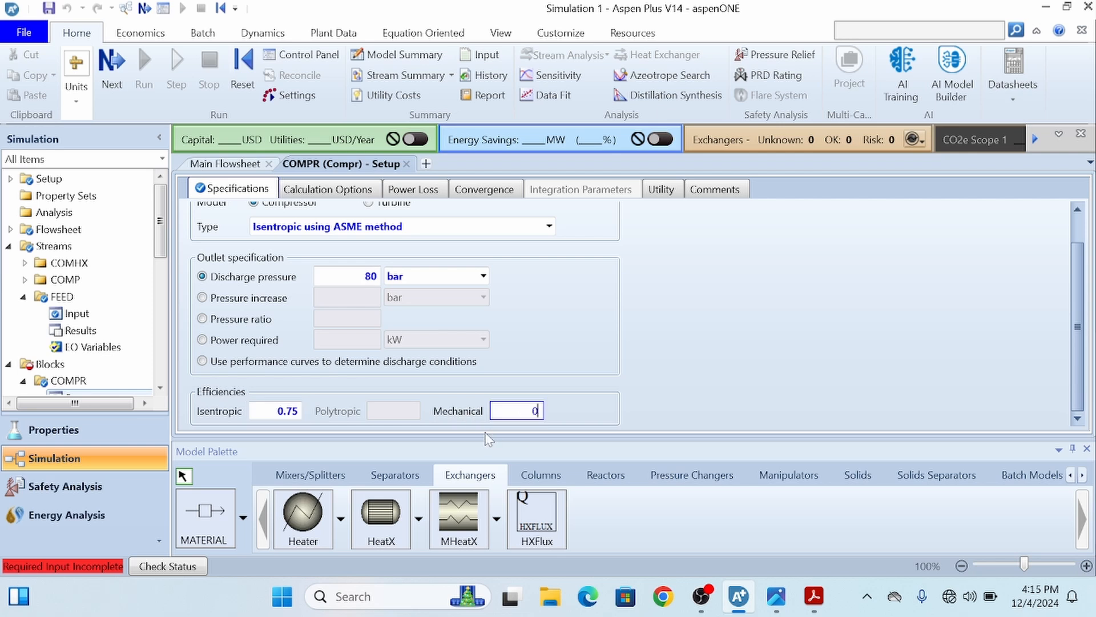
{"action": "type", "text": "0.80"}
{"action": "left_click", "coordinate": [679, 337]}
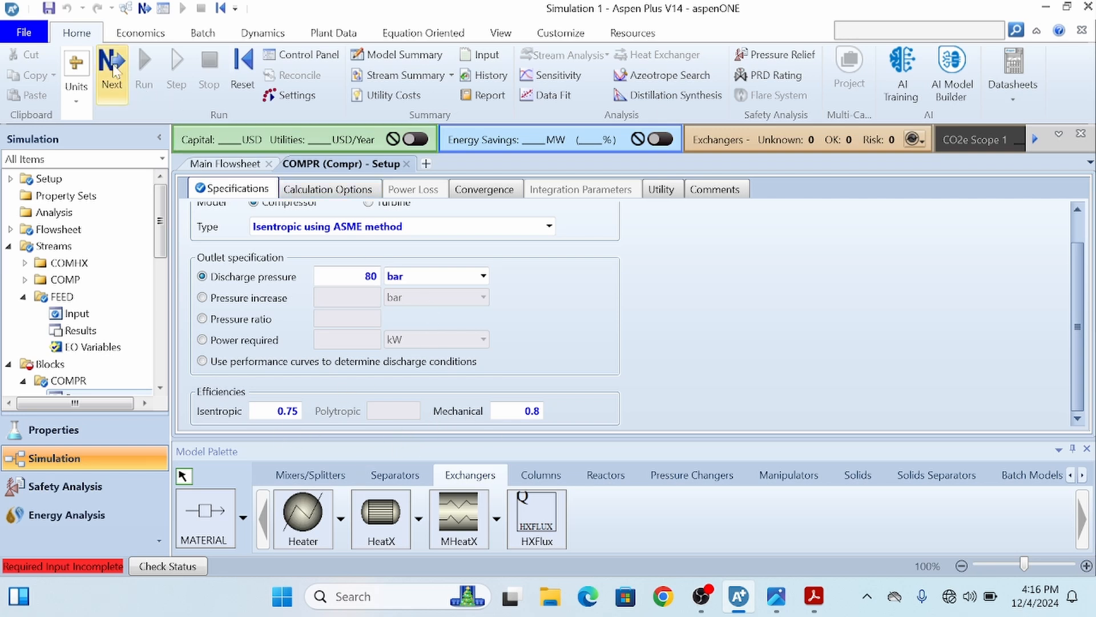
Specify the HX heater with a temperature of 280 C and a pressure of 0 bar
{"action": "scroll", "coordinate": [762, 309], "scroll_direction": "up", "scroll_amount": 1}
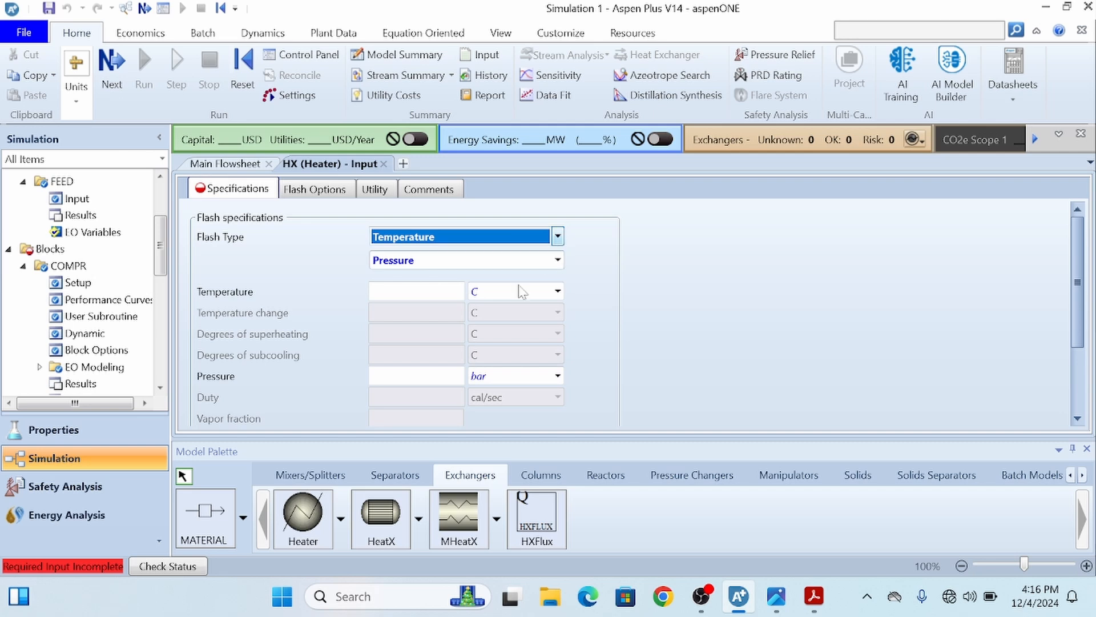
{"action": "left_click", "coordinate": [422, 291]}
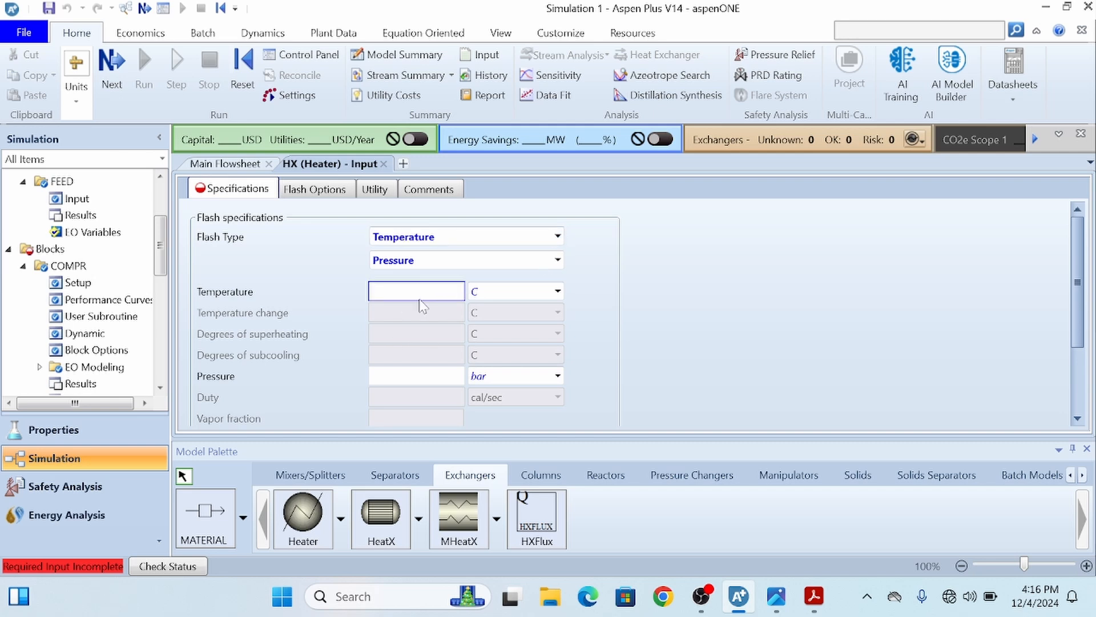
{"action": "left_click", "coordinate": [450, 375]}
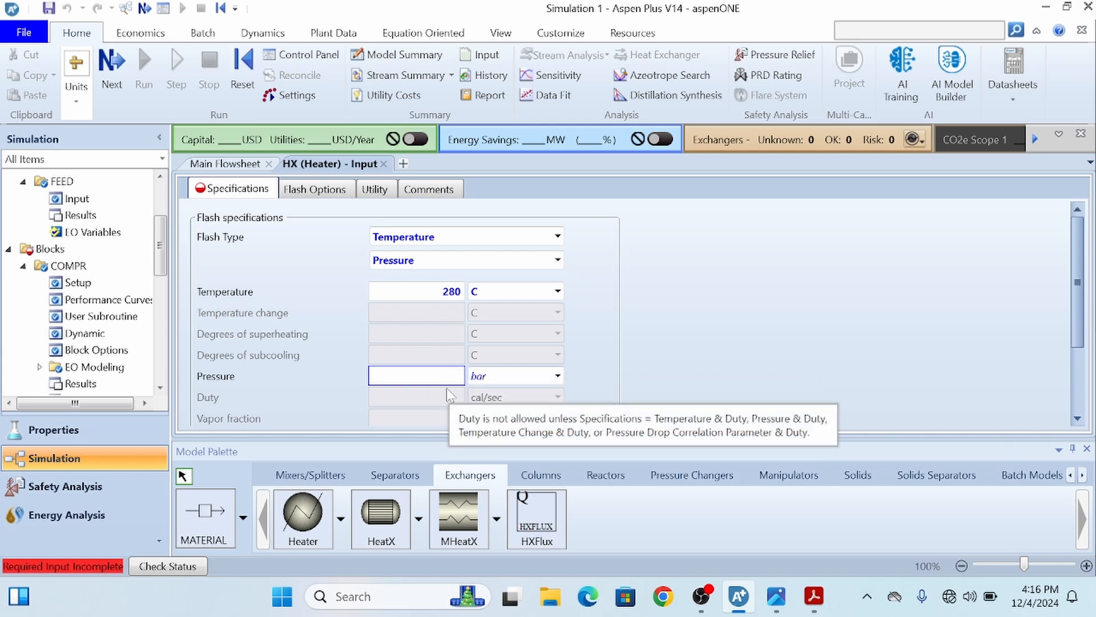
{"action": "type", "text": "0"}
{"action": "key", "text": "Return"}
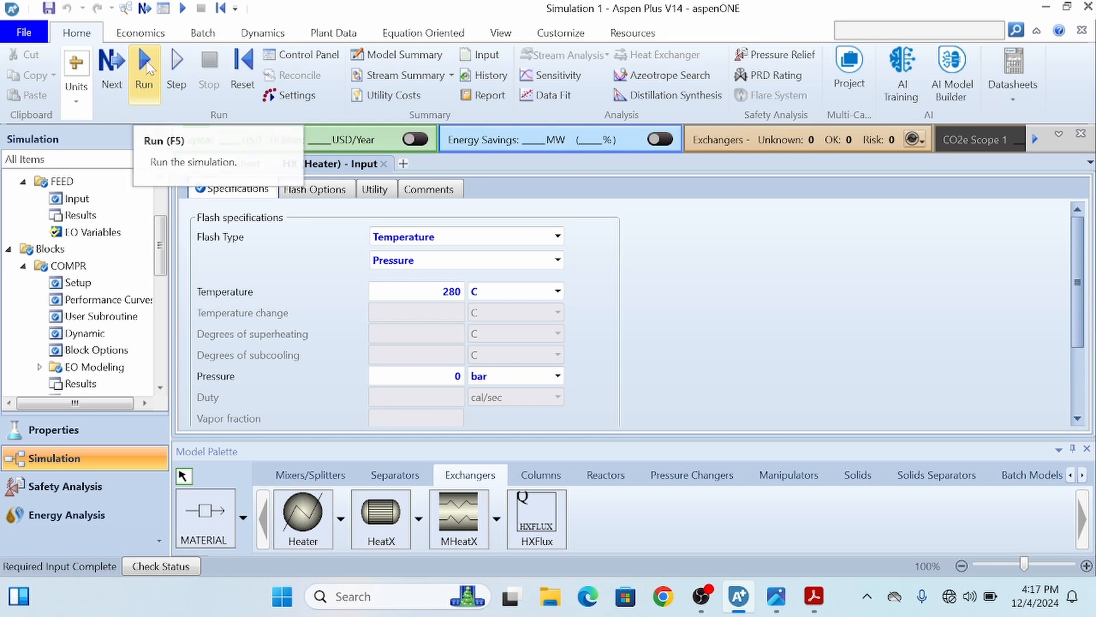
Run the simulation and close the HX input form to return to the main flowsheet
{"action": "left_click", "coordinate": [144, 68]}
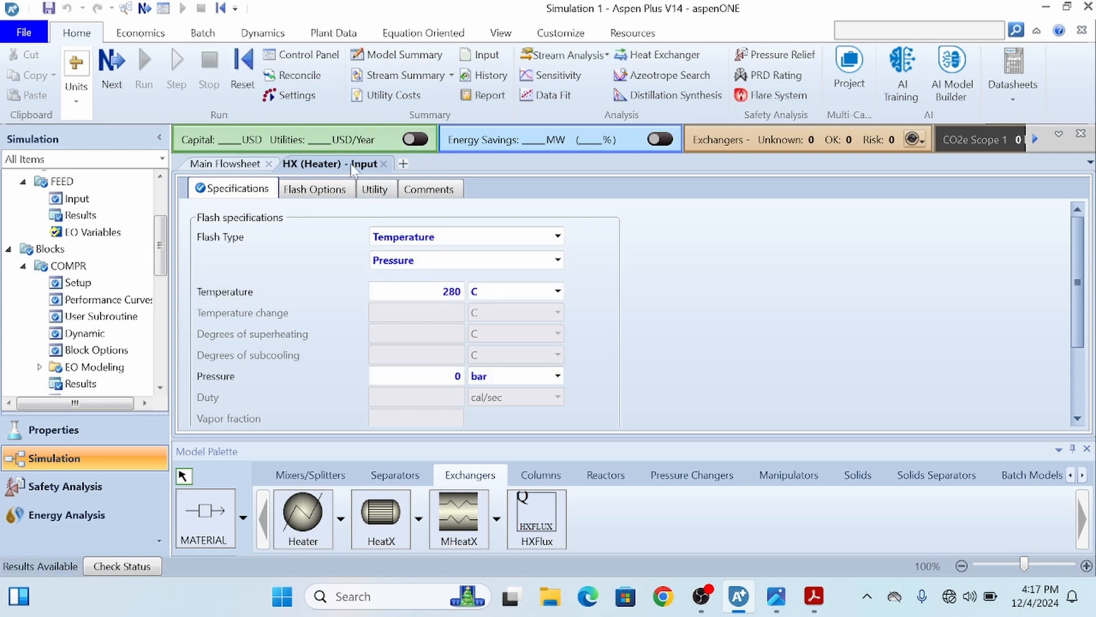
{"action": "left_click", "coordinate": [383, 163]}
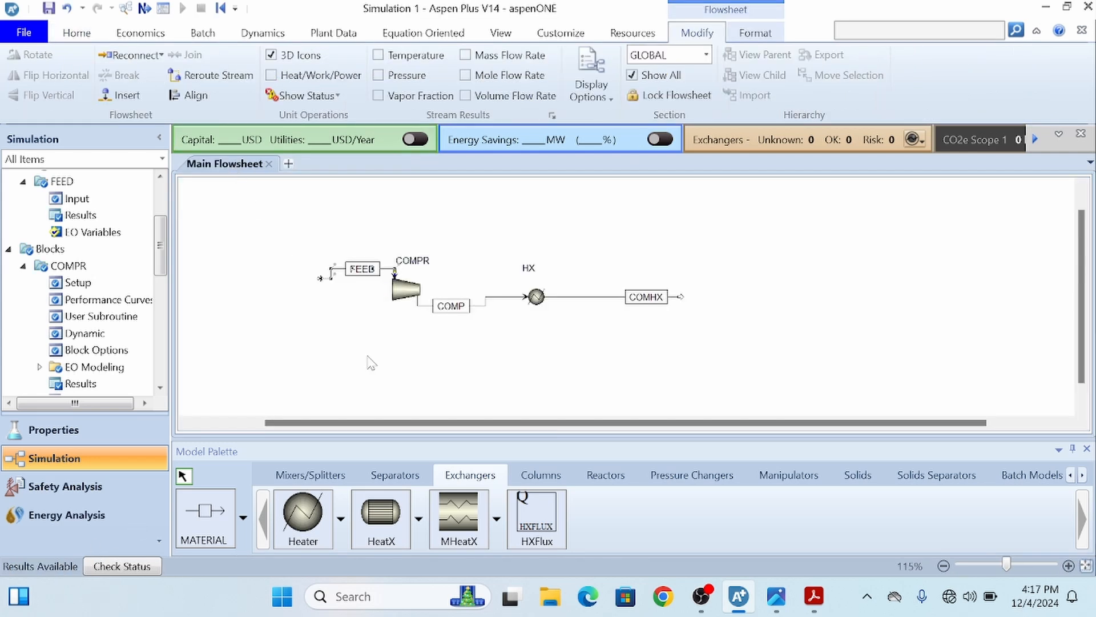
Extend the FEED stream farther away from the compressor and move the COMPR block lower on the flowsheet
{"action": "left_click_drag", "start_coordinate": [321, 278], "coordinate": [258, 270]}
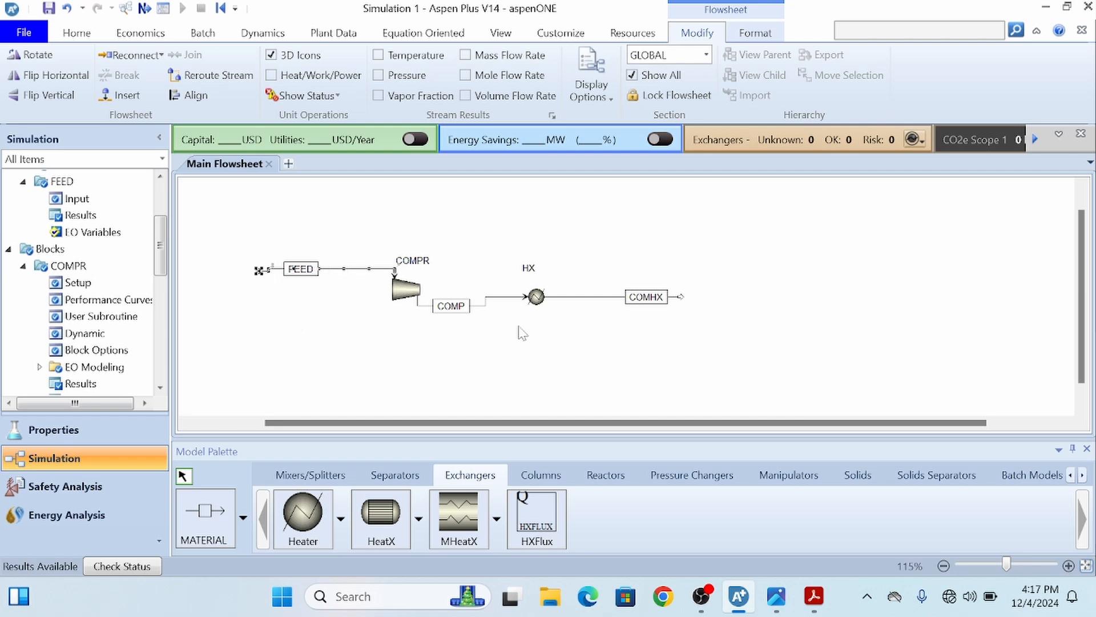
{"action": "left_click", "coordinate": [408, 291]}
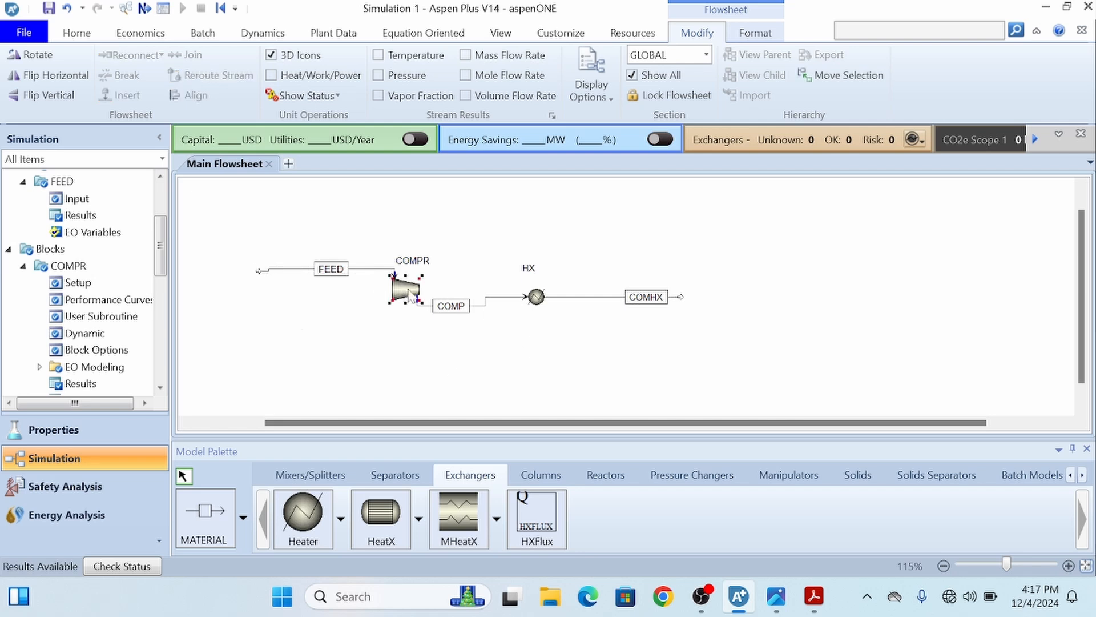
{"action": "left_click_drag", "start_coordinate": [411, 294], "coordinate": [404, 323]}
{"action": "left_click", "coordinate": [570, 365]}
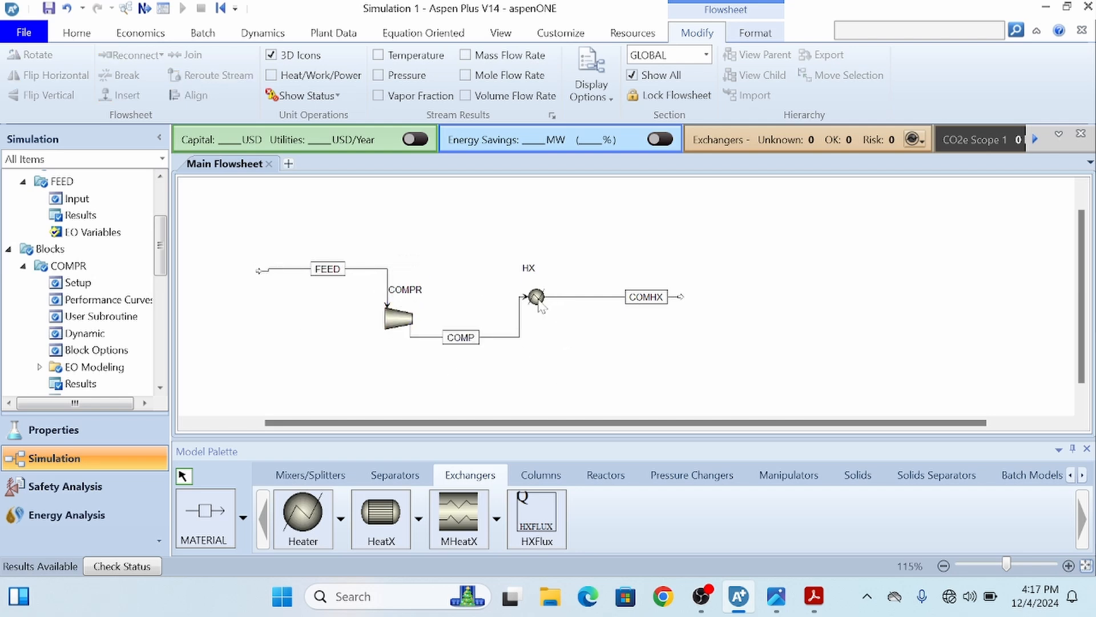
Lower the HX block level with the COMP stream and reposition the COMHX stream closer to its height
{"action": "left_click_drag", "start_coordinate": [538, 301], "coordinate": [538, 341]}
{"action": "left_click", "coordinate": [573, 337]}
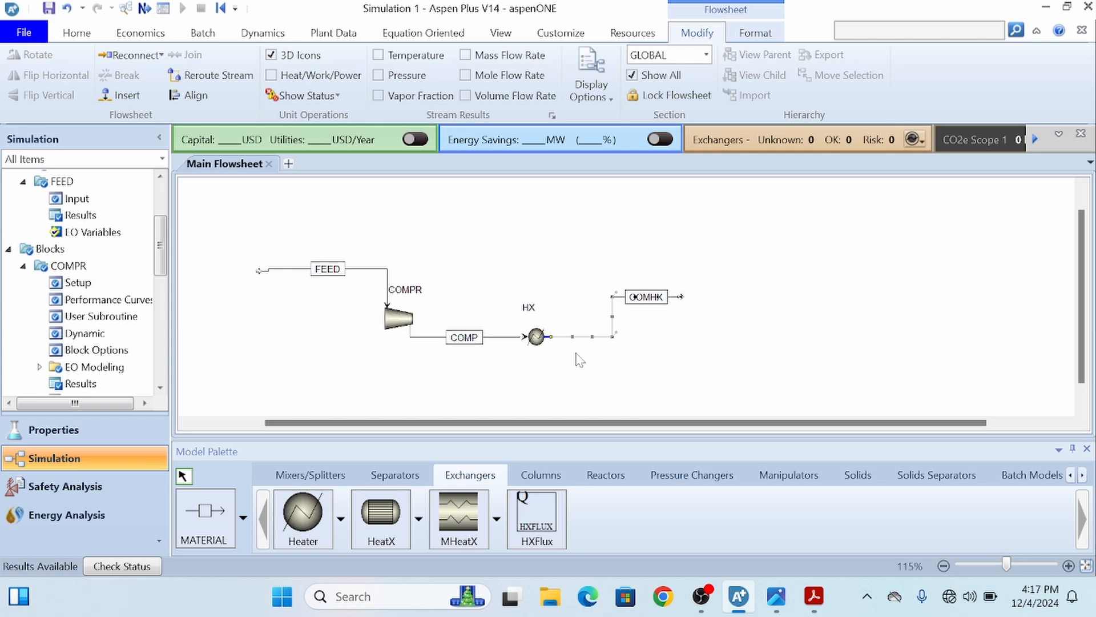
{"action": "left_click", "coordinate": [692, 325]}
{"action": "left_click_drag", "start_coordinate": [683, 297], "coordinate": [631, 322]}
{"action": "left_click", "coordinate": [746, 303]}
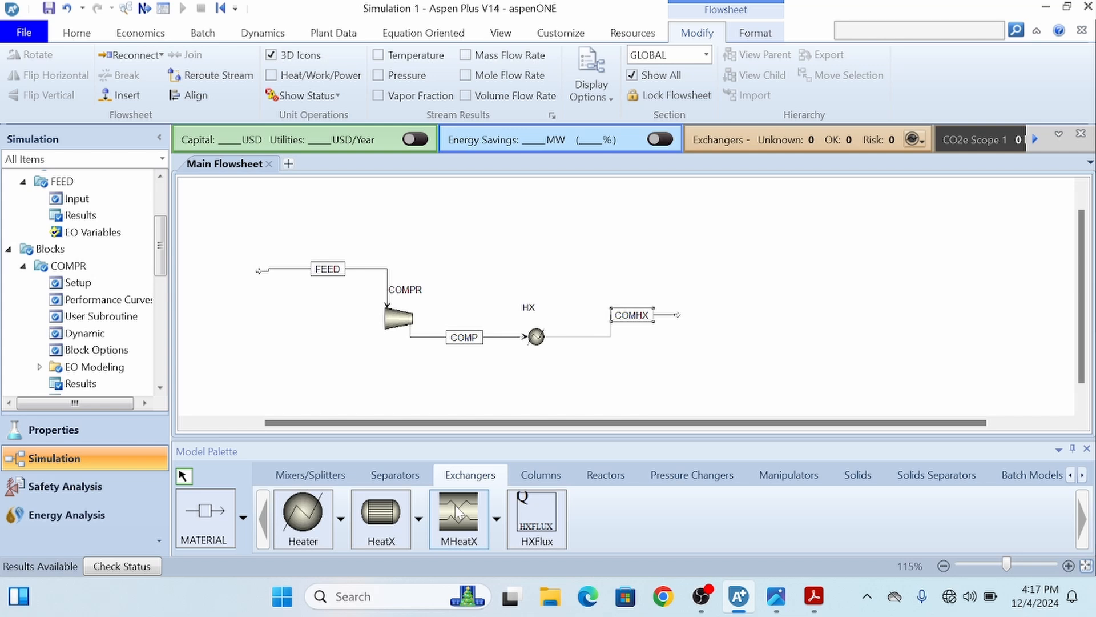
Switch to the hand-drawn process sketch, check which unit follows the heater, and return to Aspen Plus
{"action": "key", "text": "alt+Tab"}
{"action": "key", "text": "alt+Tab"}
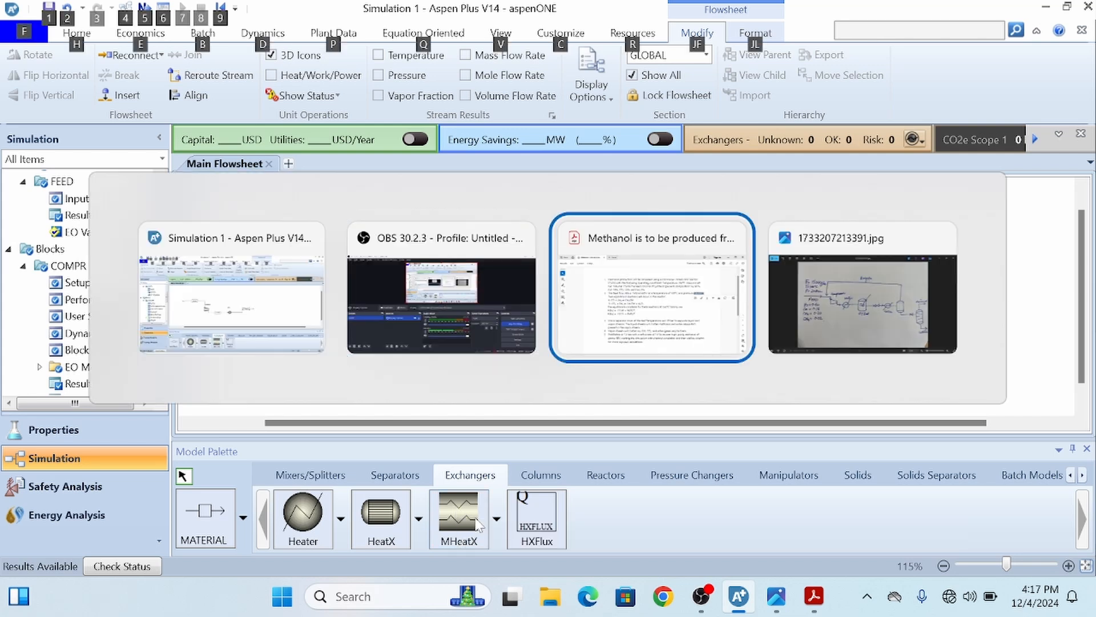
{"action": "key", "text": "alt+Tab"}
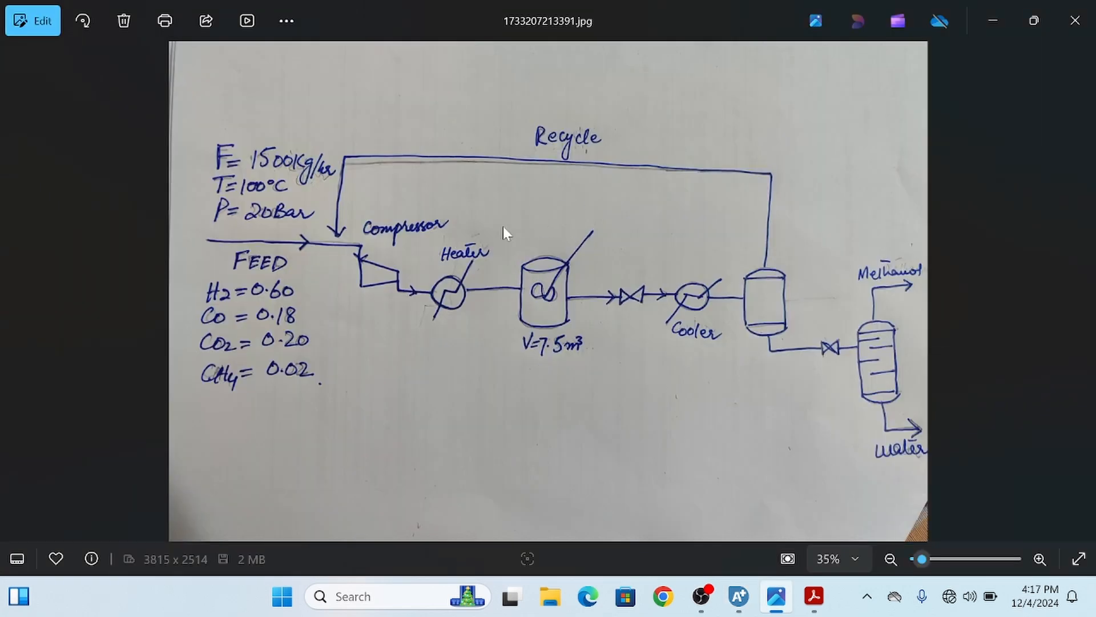
{"action": "key", "text": "alt+Tab"}
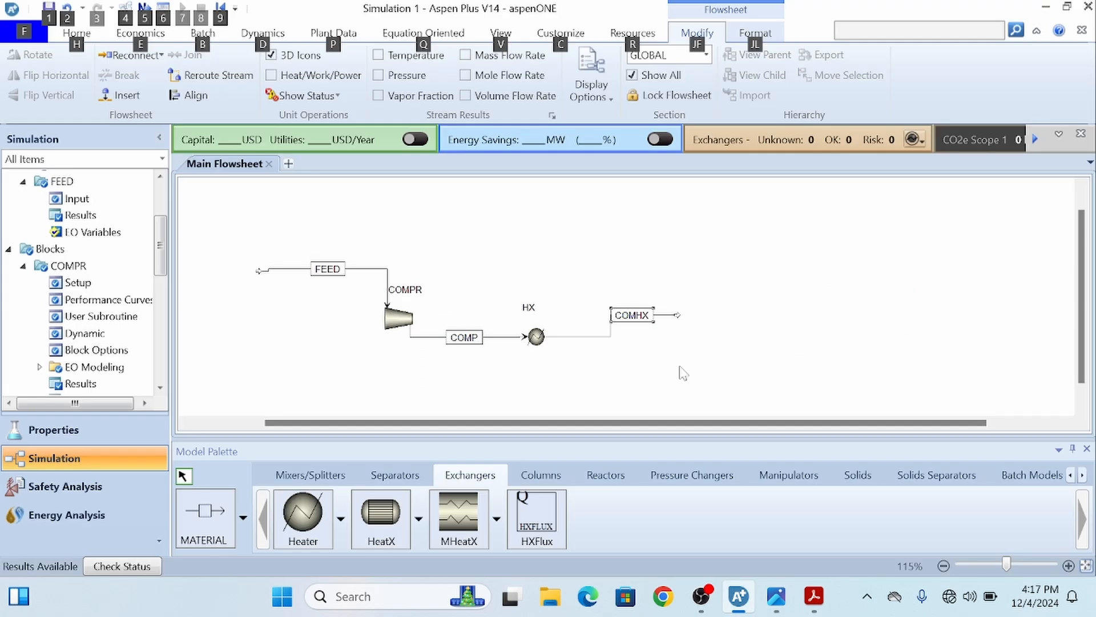
Place an RCSTR reactor block just beyond the end of the COMHX stream
{"action": "left_click", "coordinate": [618, 475]}
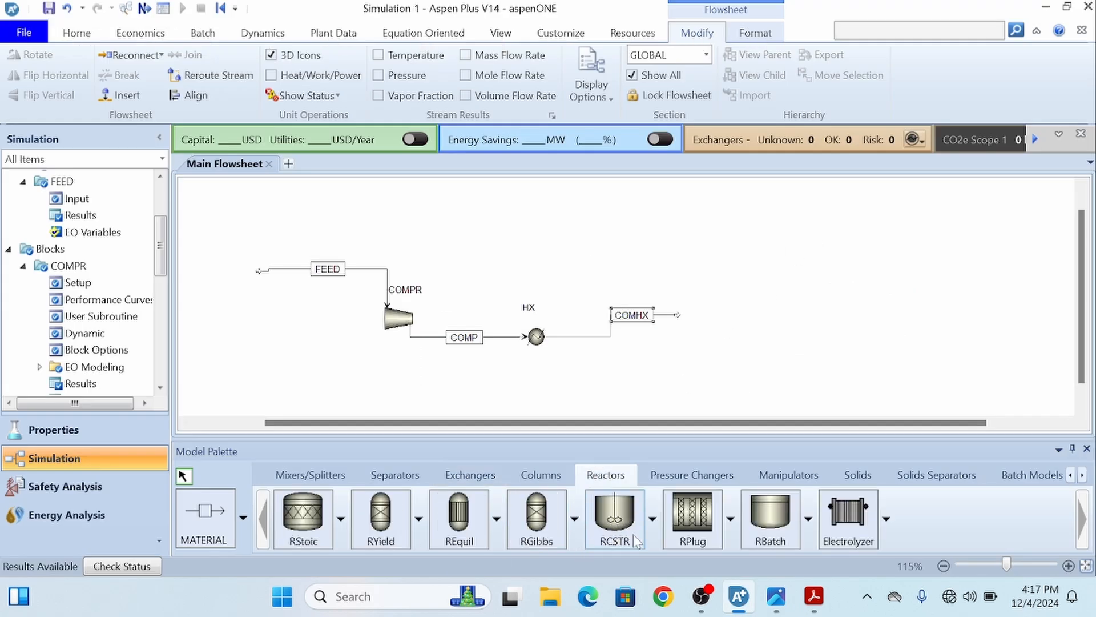
{"action": "left_click", "coordinate": [616, 511]}
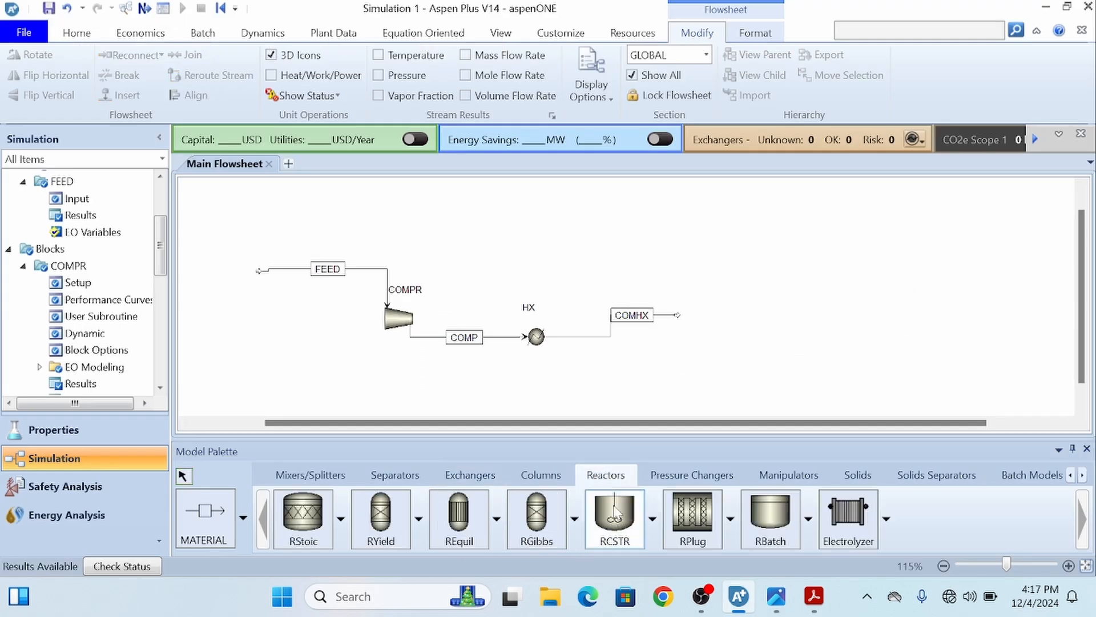
{"action": "left_click", "coordinate": [715, 326]}
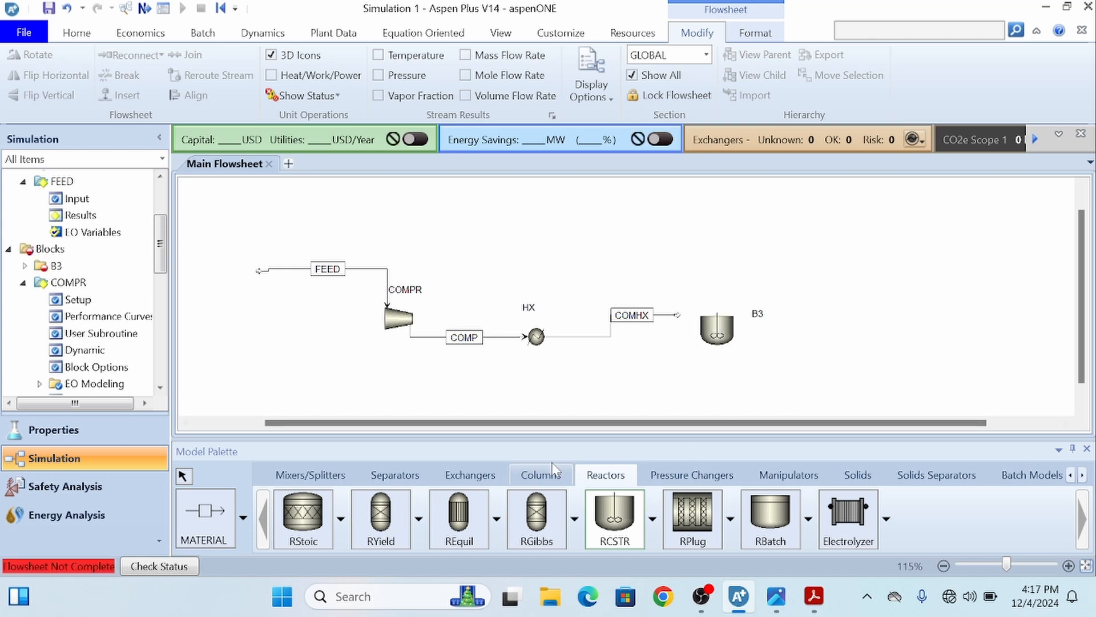
{"action": "left_click", "coordinate": [183, 476]}
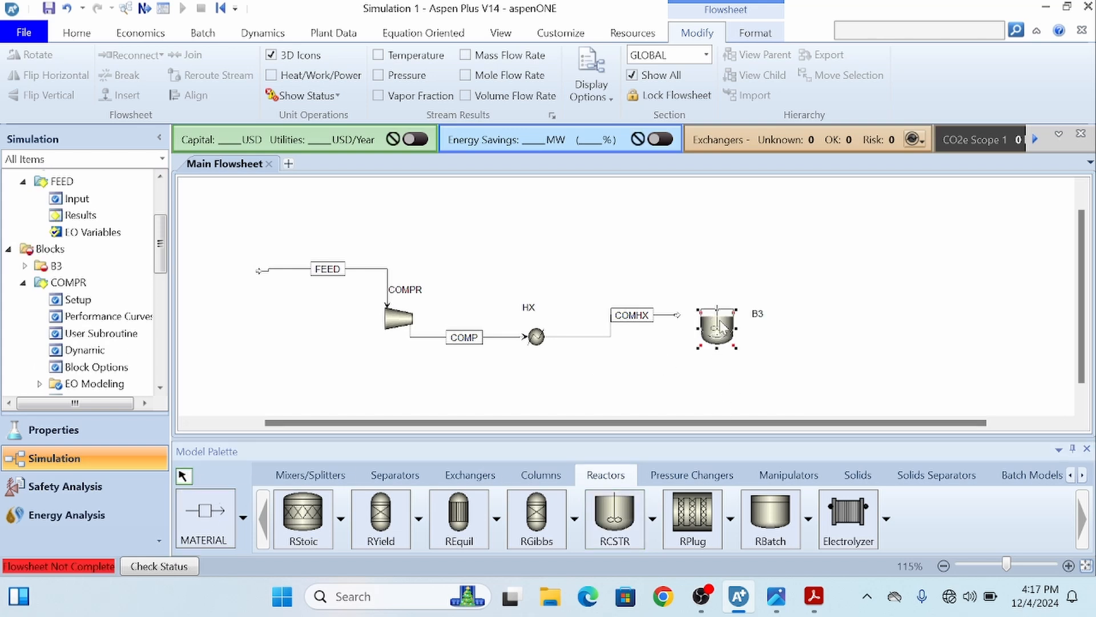
Position the new reactor block under its label and rename it REACTOR
{"action": "left_click_drag", "start_coordinate": [716, 330], "coordinate": [717, 293]}
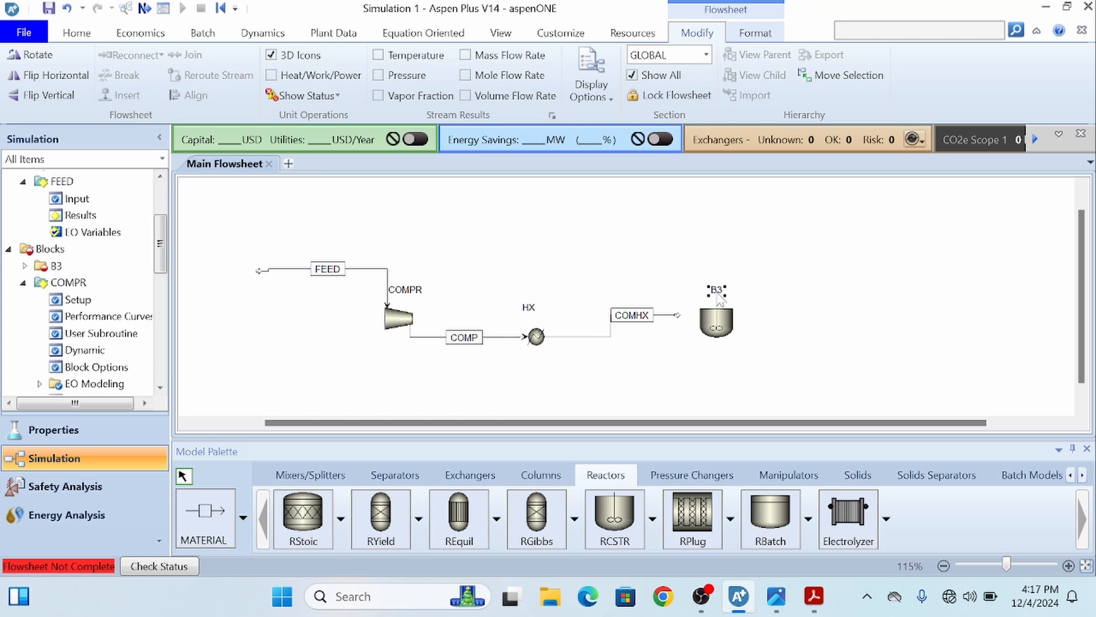
{"action": "double_click", "coordinate": [717, 291]}
{"action": "type", "text": "REACTOR"}
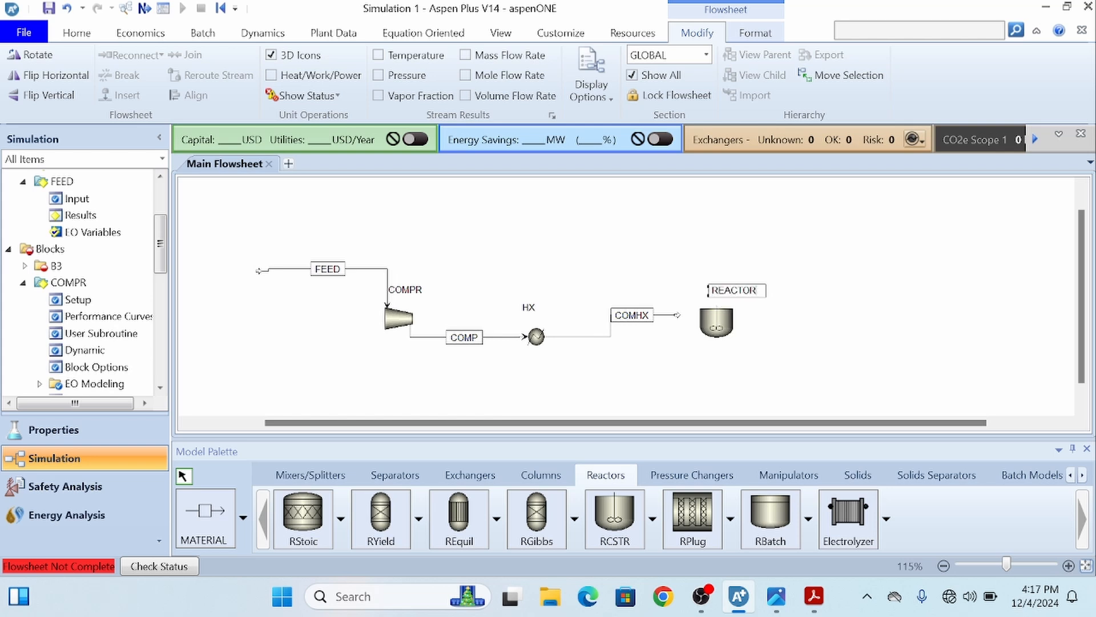
{"action": "key", "text": "Return"}
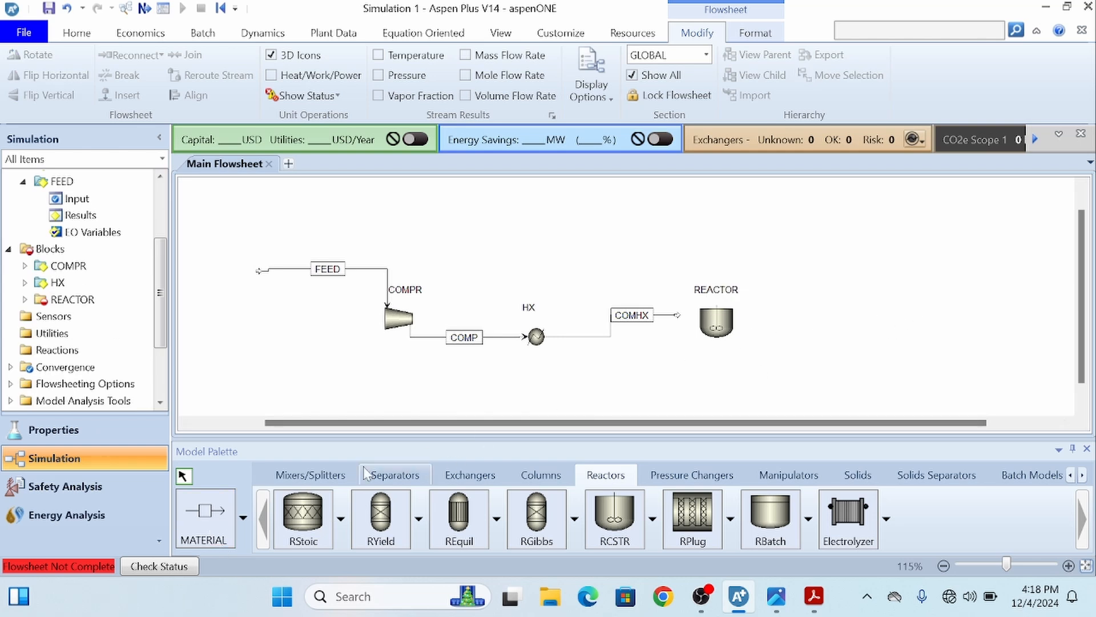
Draw a material product stream leaving the REACTOR block's outlet port
{"action": "left_click", "coordinate": [205, 514]}
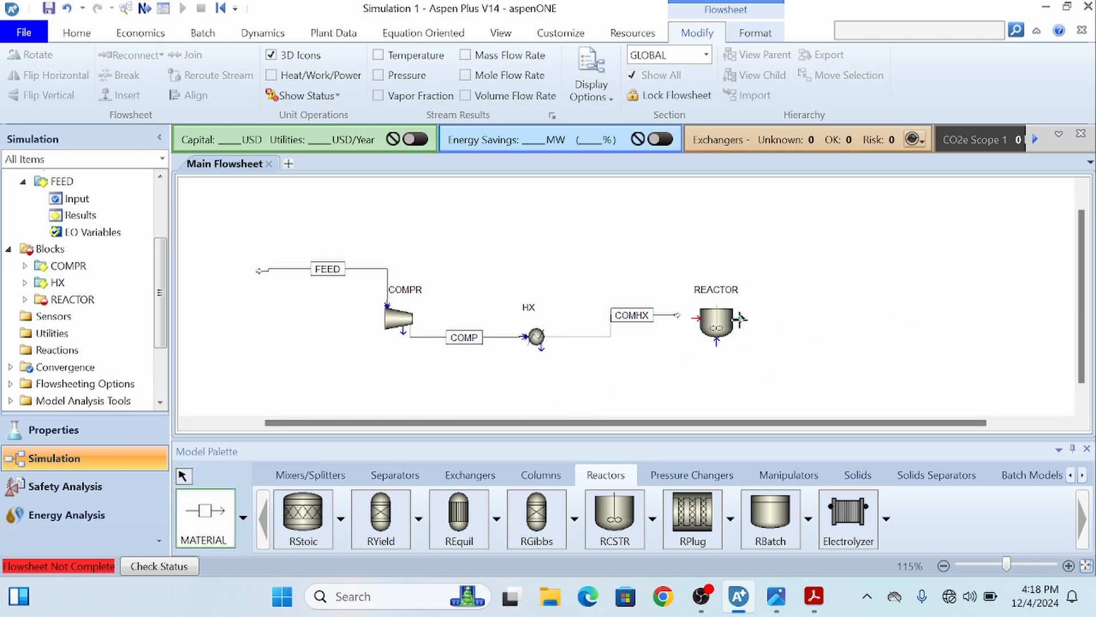
{"action": "left_click", "coordinate": [740, 318]}
{"action": "left_click", "coordinate": [802, 315]}
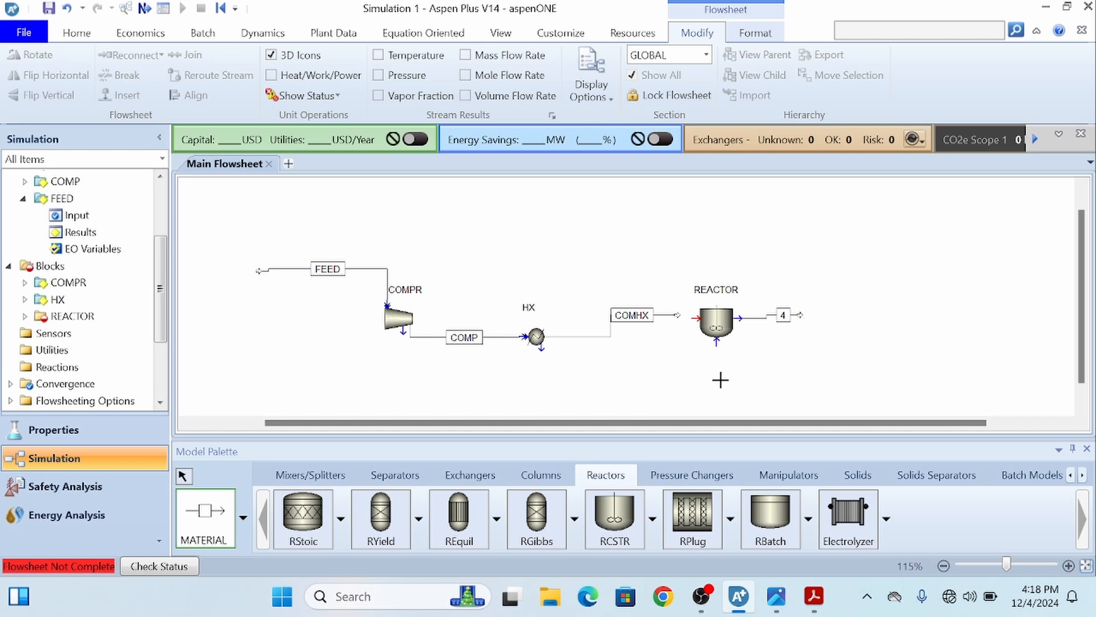
Connect the free end of the COMHX stream to the inlet port of the REACTOR block
{"action": "left_click", "coordinate": [183, 475]}
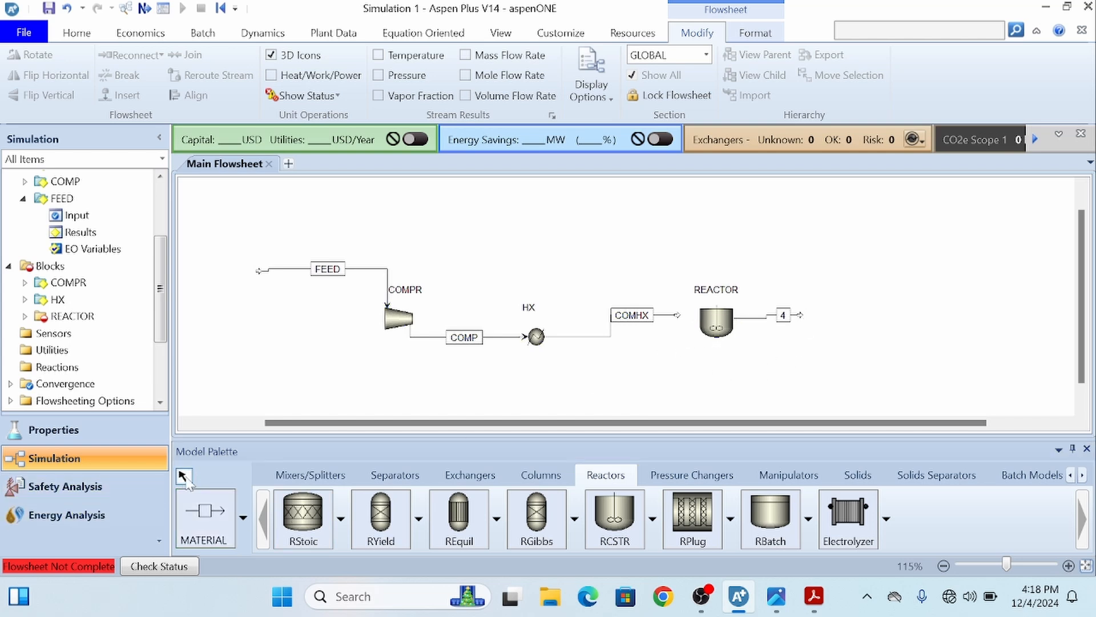
{"action": "left_click_drag", "start_coordinate": [678, 317], "coordinate": [695, 318]}
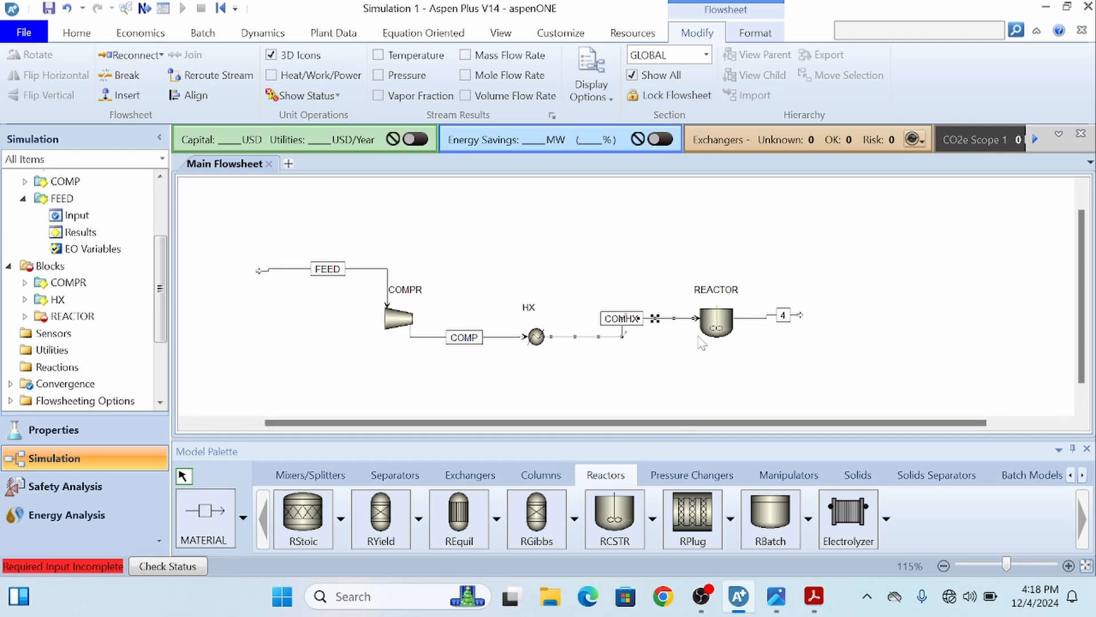
Rename the reactor's outlet stream REACTOUT and shift its label further out, level with the reactor outlet
{"action": "double_click", "coordinate": [785, 317]}
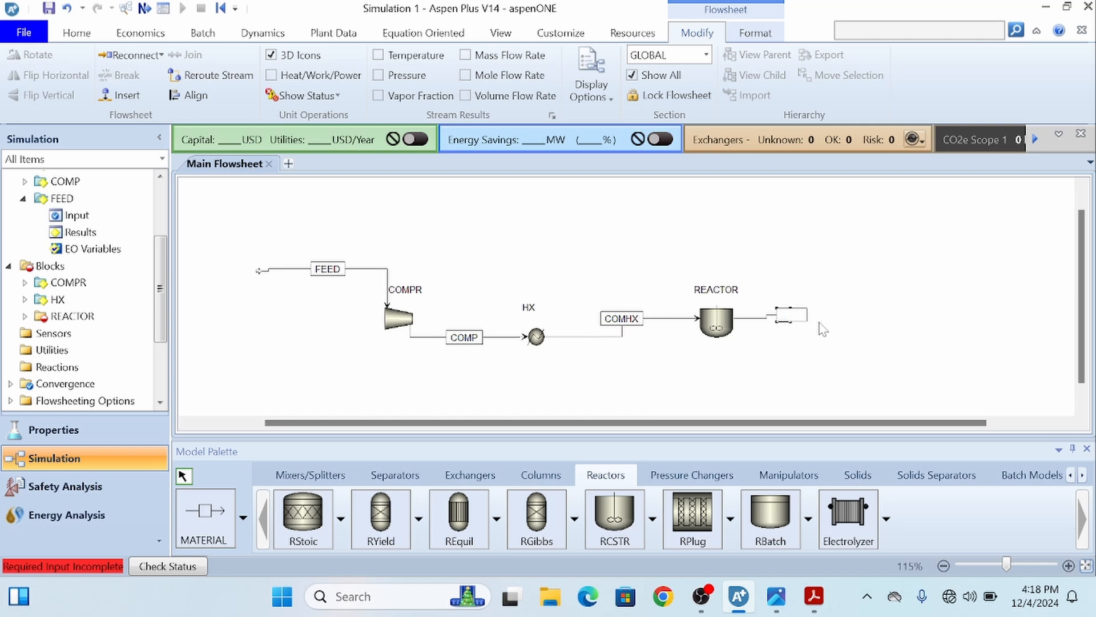
{"action": "type", "text": "REACTOUT"}
{"action": "key", "text": "Return"}
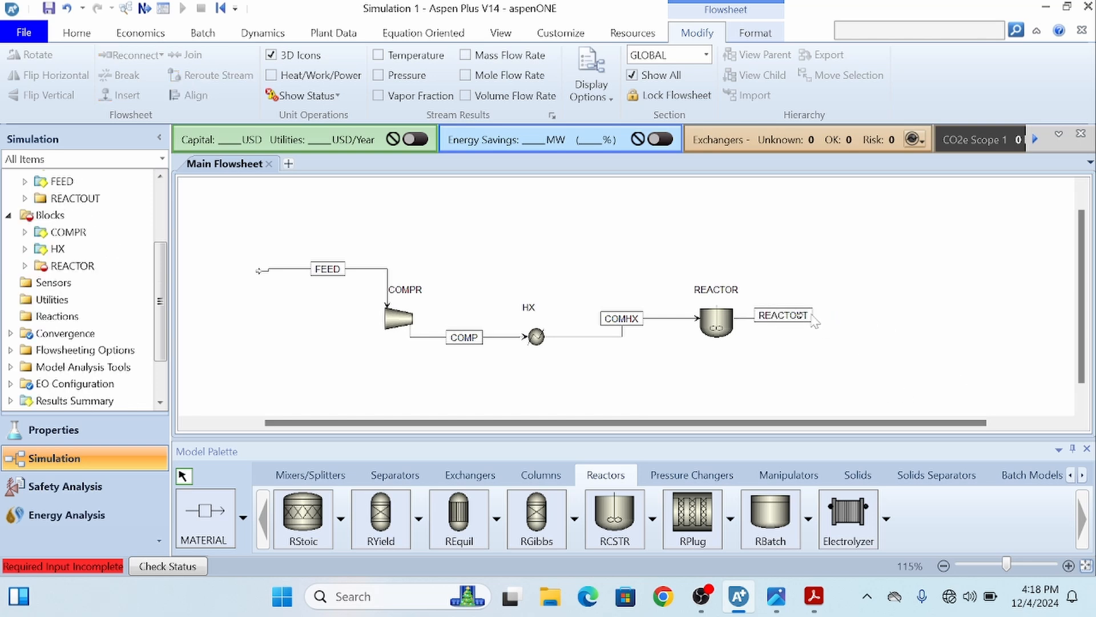
{"action": "left_click_drag", "start_coordinate": [807, 320], "coordinate": [832, 324]}
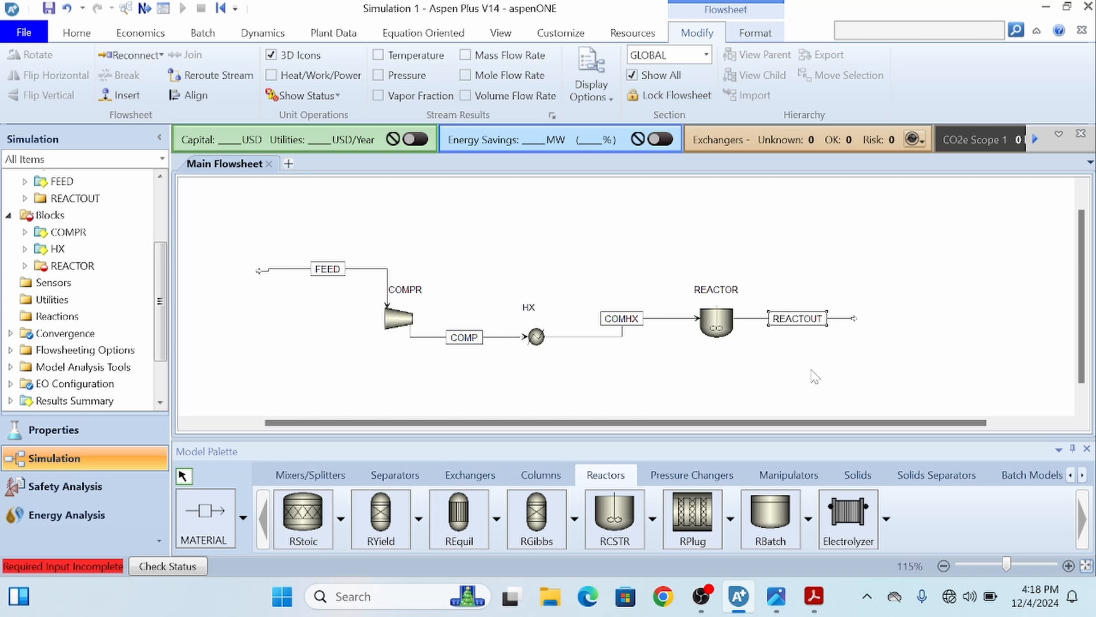
Open the REACTOR block's specifications and set its pressure to 80 bar and temperature to 280 C
{"action": "double_click", "coordinate": [721, 318]}
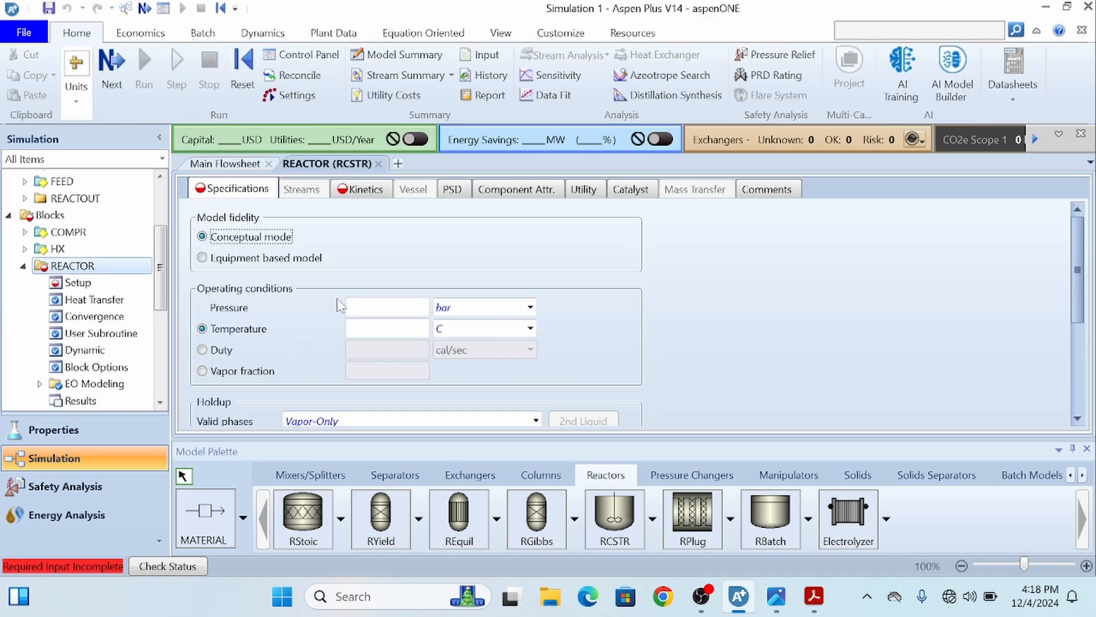
{"action": "scroll", "coordinate": [345, 290], "scroll_direction": "down", "scroll_amount": 1}
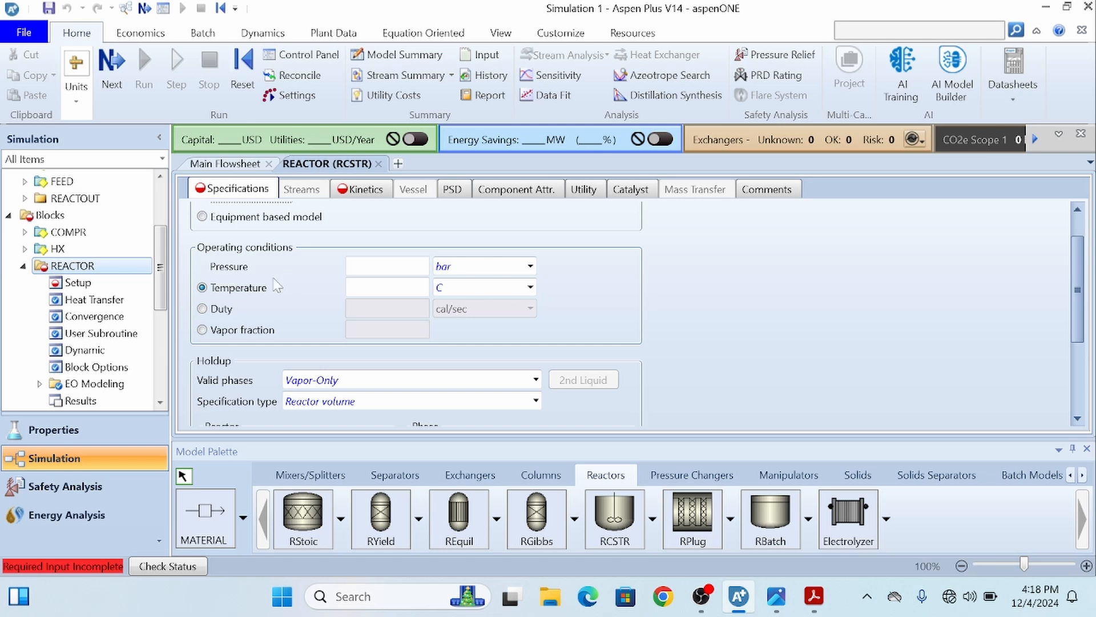
{"action": "left_click", "coordinate": [399, 267]}
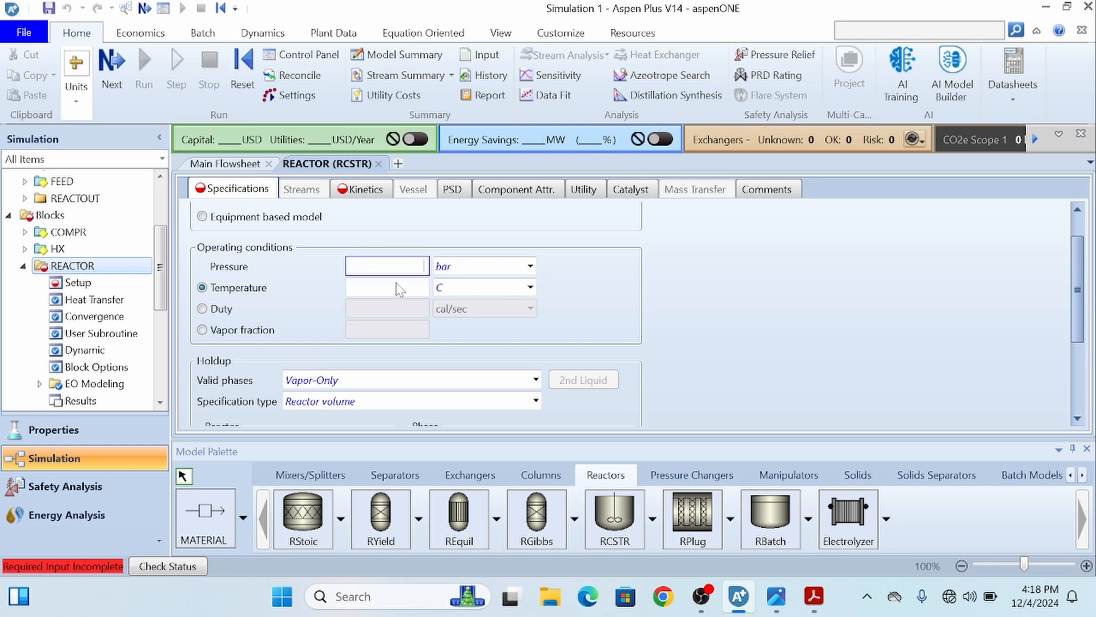
{"action": "type", "text": "80"}
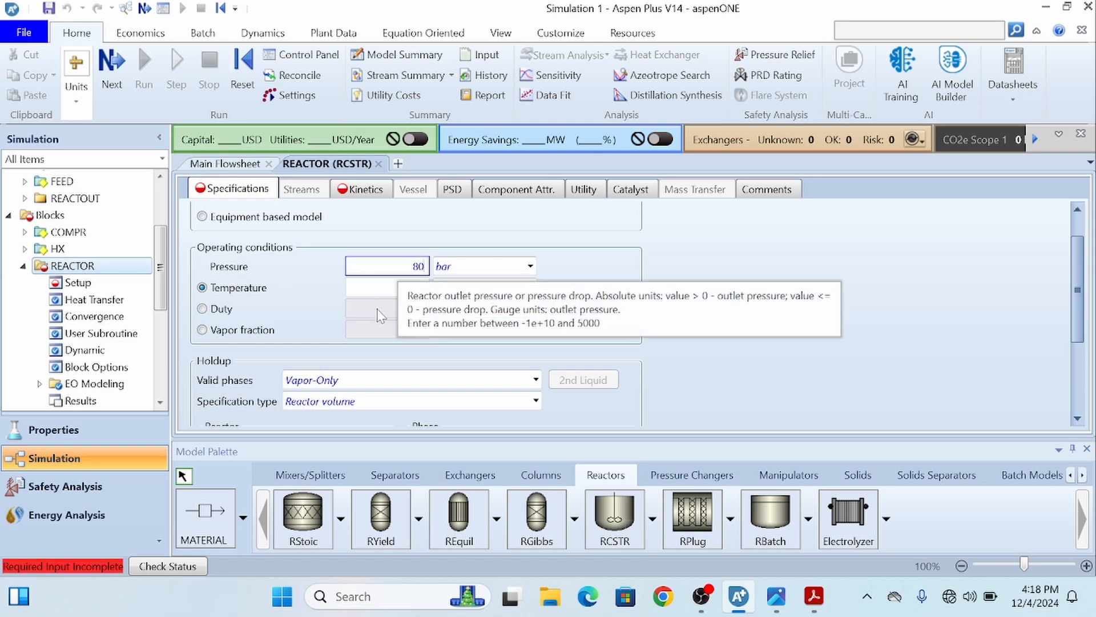
{"action": "left_click", "coordinate": [376, 294]}
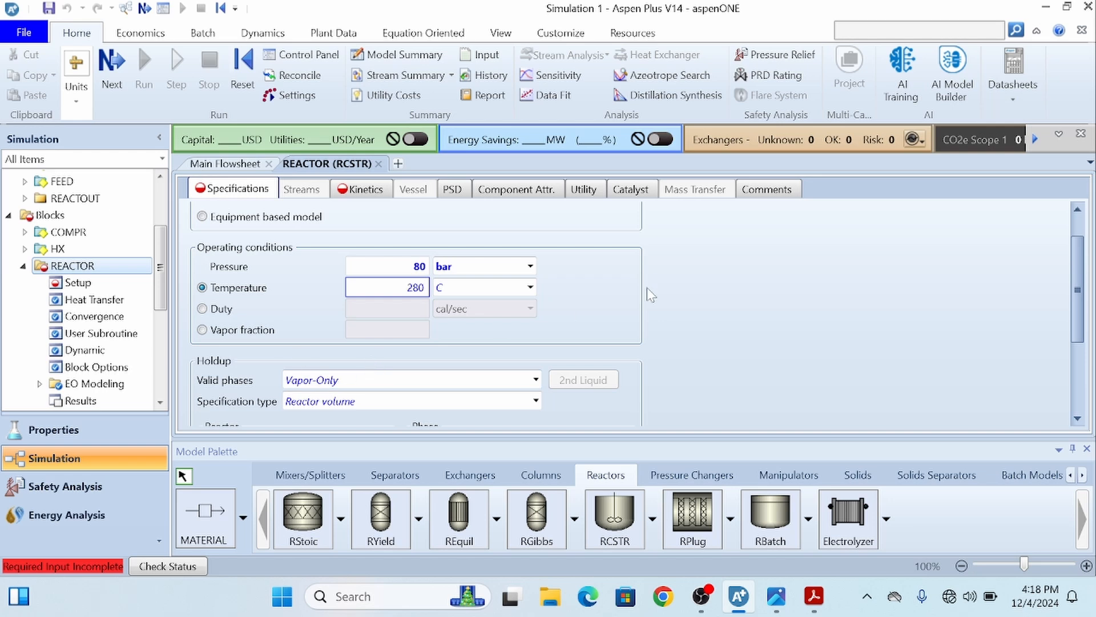
{"action": "left_click", "coordinate": [662, 278]}
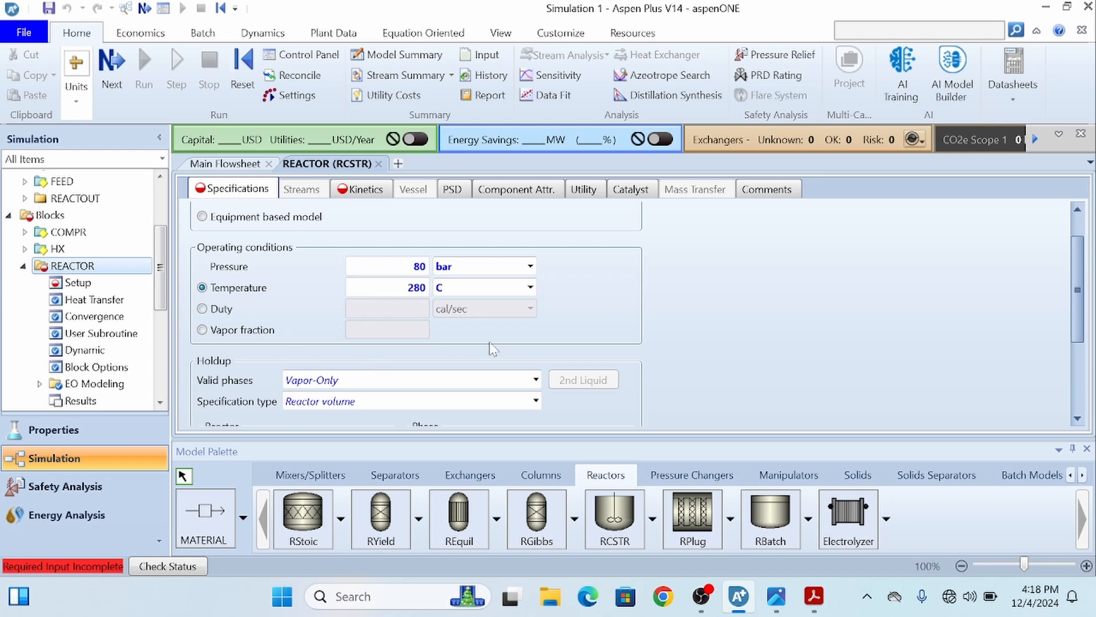
Look up the reactor volume in the PDF problem statement and return to the holdup settings in Aspen Plus
{"action": "scroll", "coordinate": [480, 308], "scroll_direction": "down", "scroll_amount": 1}
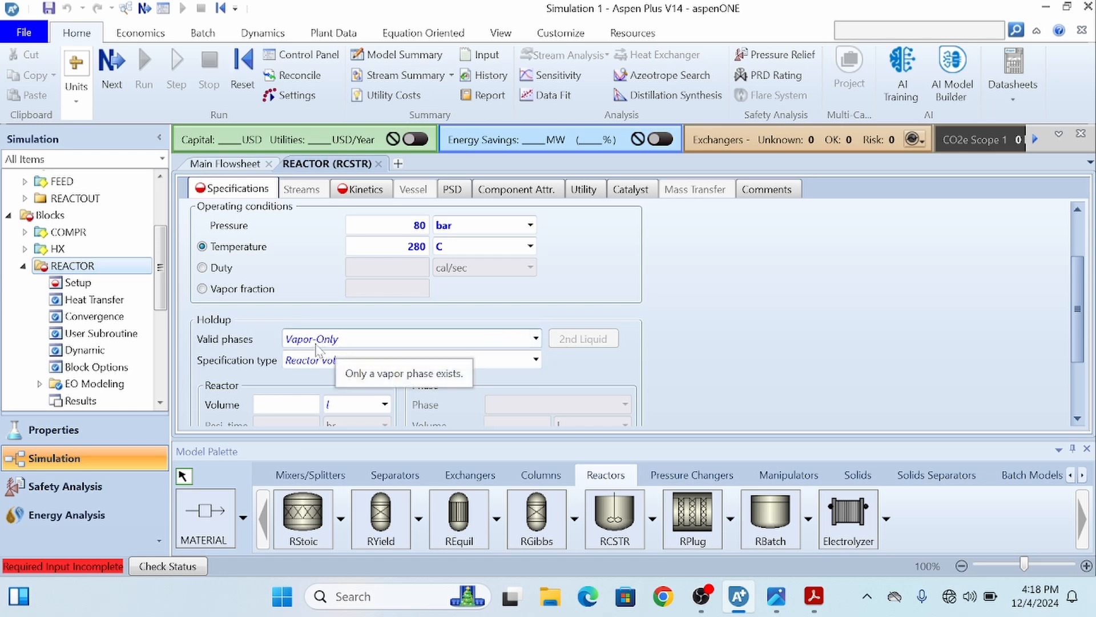
{"action": "scroll", "coordinate": [302, 340], "scroll_direction": "down", "scroll_amount": 1}
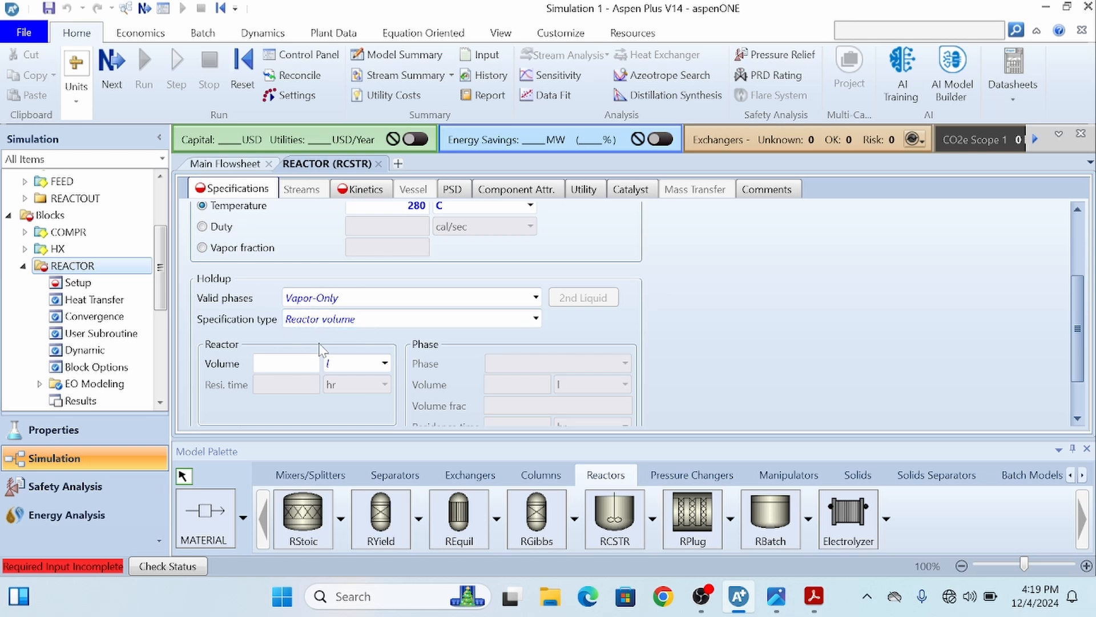
{"action": "key", "text": "alt+Tab"}
{"action": "key", "text": "alt+Tab"}
{"action": "key", "text": "alt+Tab"}
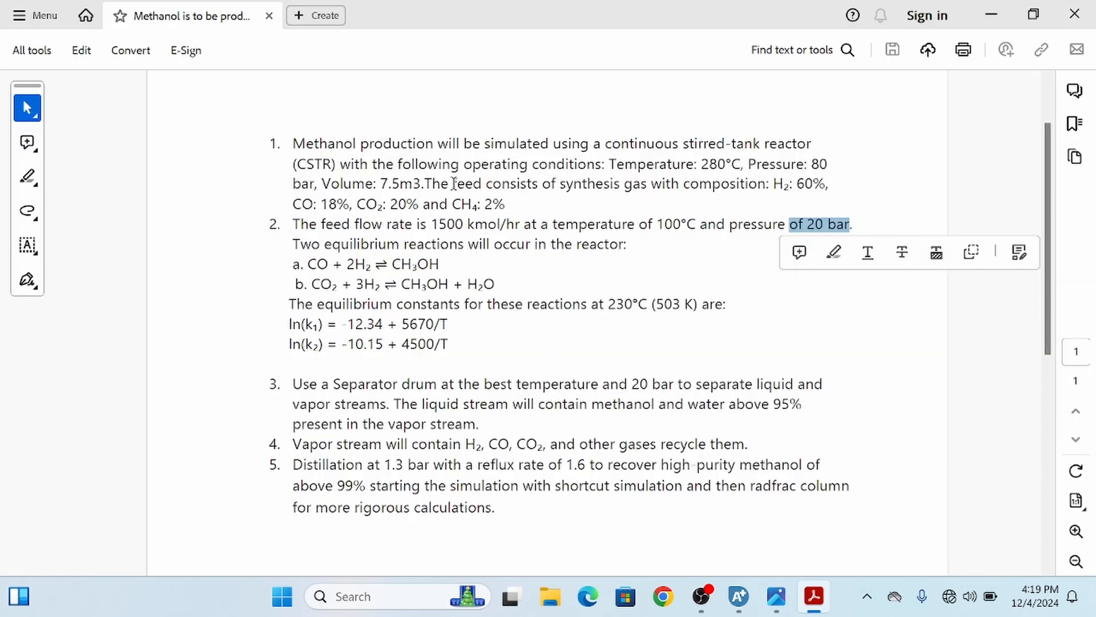
{"action": "left_click_drag", "start_coordinate": [383, 184], "coordinate": [424, 184]}
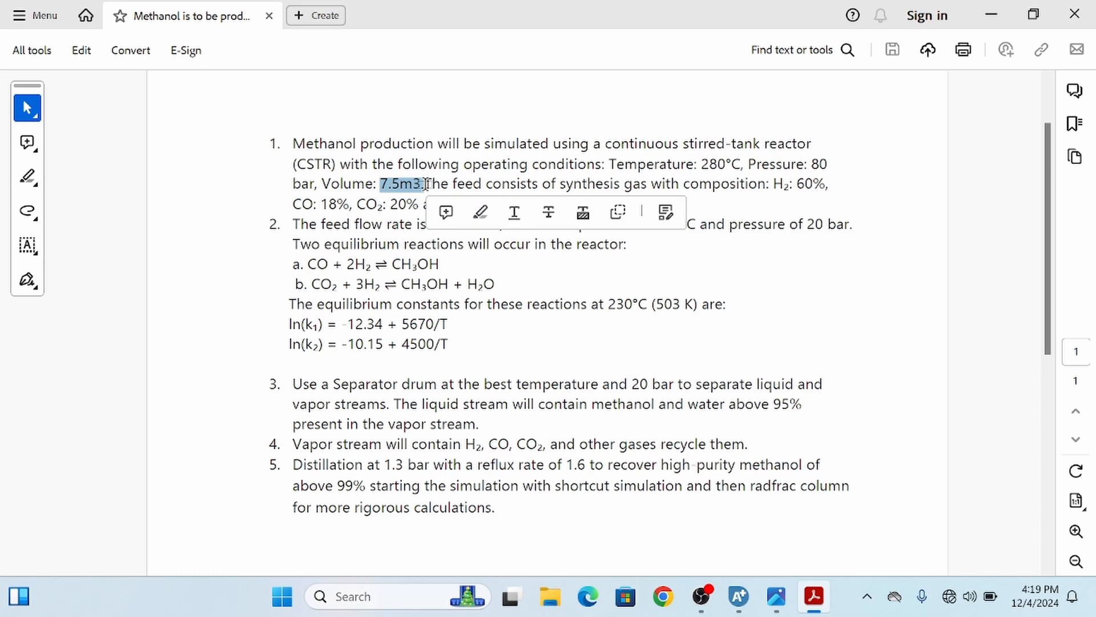
{"action": "key", "text": "alt+Tab"}
Set the reactor volume to 7.5 cum
{"action": "left_click", "coordinate": [290, 365]}
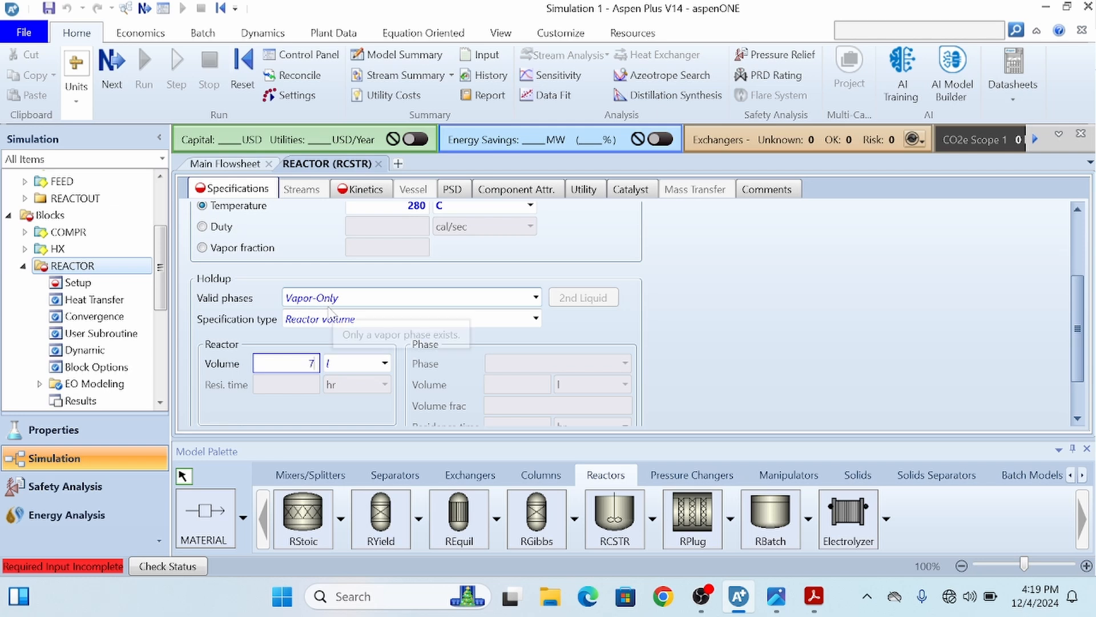
{"action": "type", "text": "7.5"}
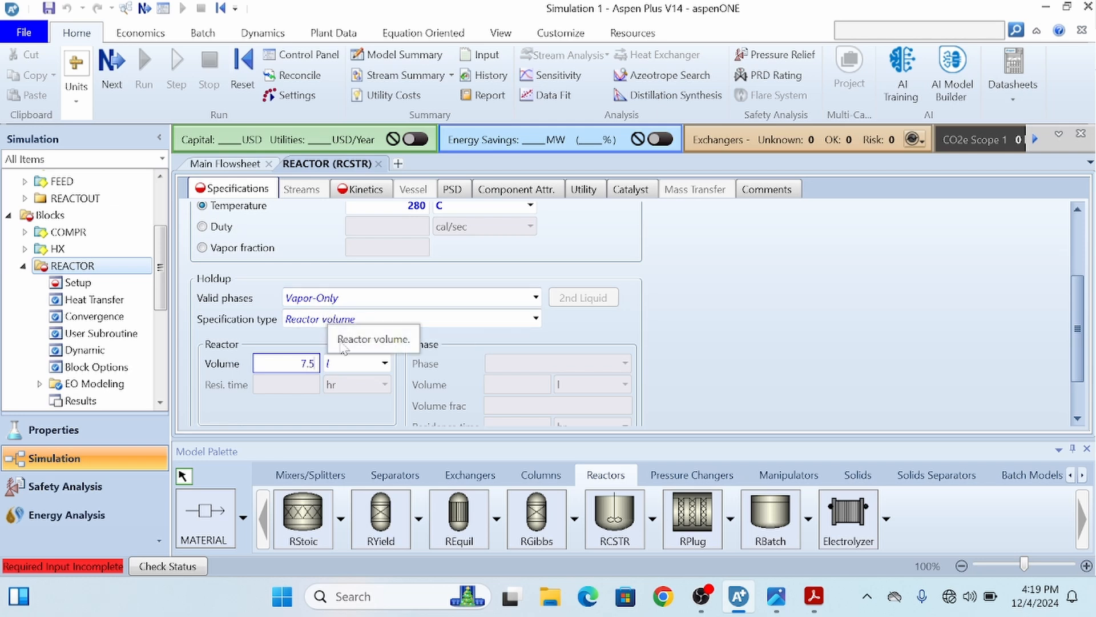
{"action": "left_click", "coordinate": [371, 363]}
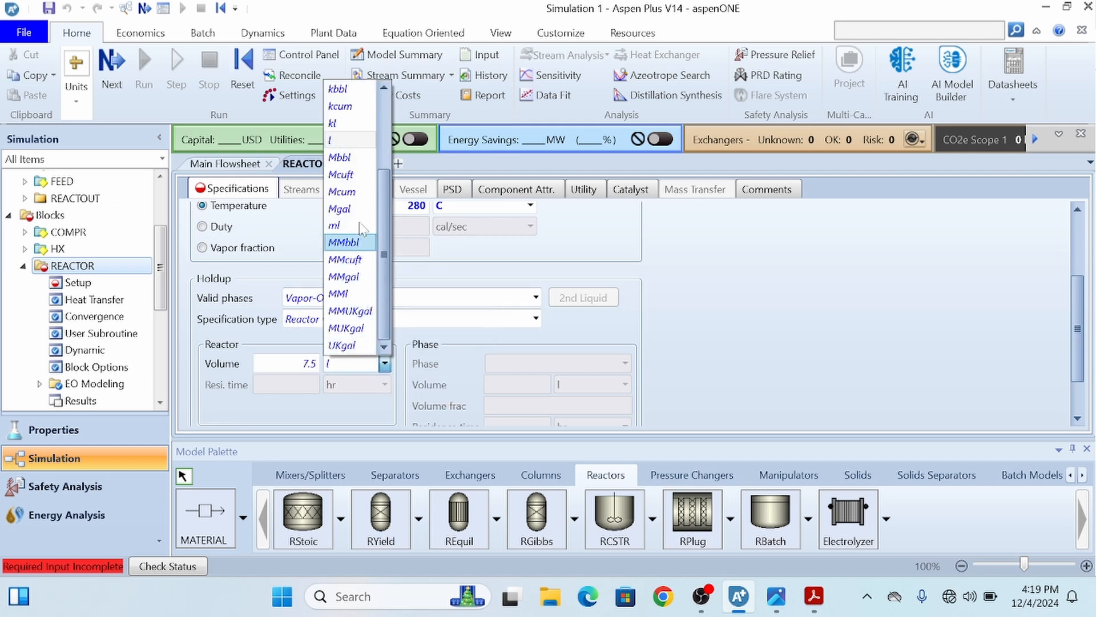
{"action": "scroll", "coordinate": [360, 234], "scroll_direction": "up", "scroll_amount": 2}
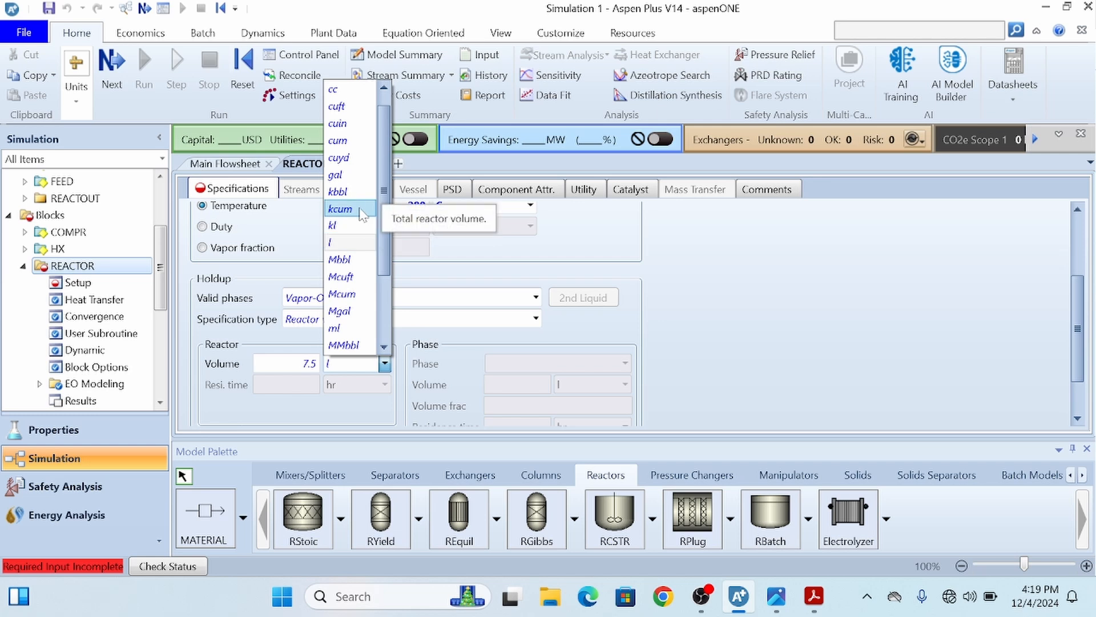
{"action": "left_click", "coordinate": [338, 139]}
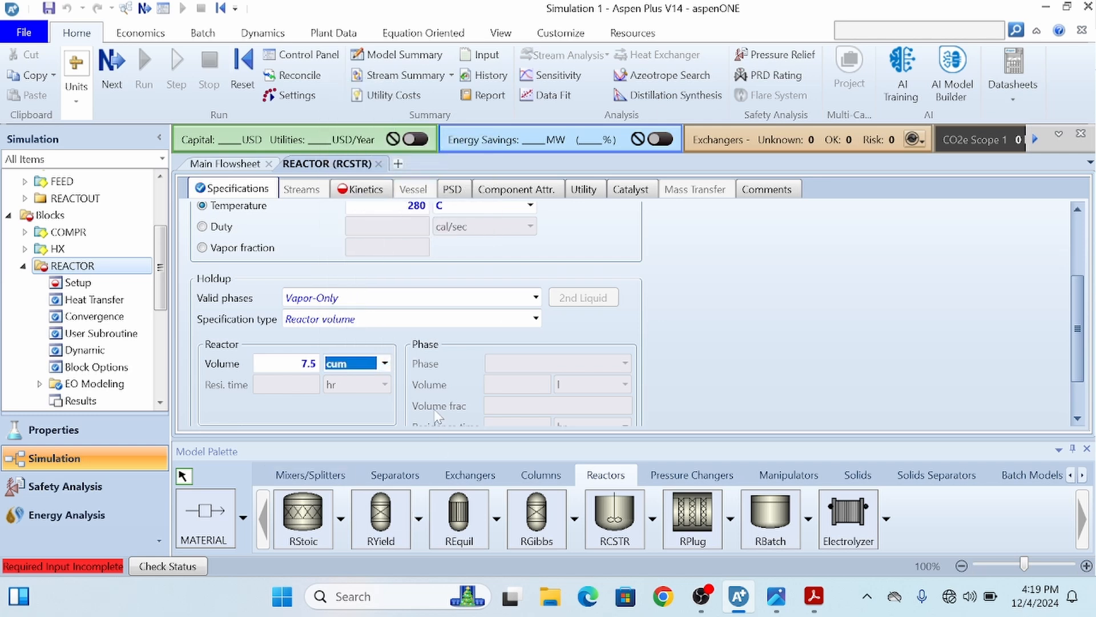
Open the reactor's kinetics settings and review the two reactions and their equilibrium constant equations in the PDF problem statement
{"action": "left_click", "coordinate": [277, 415]}
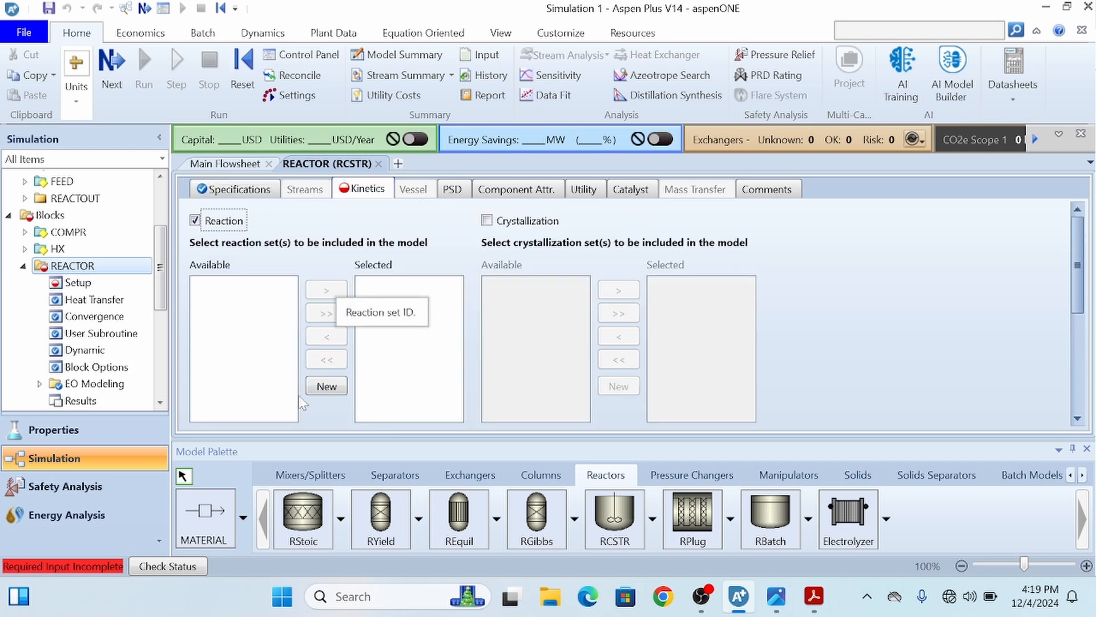
{"action": "key", "text": "alt+Tab"}
{"action": "left_click", "coordinate": [453, 361]}
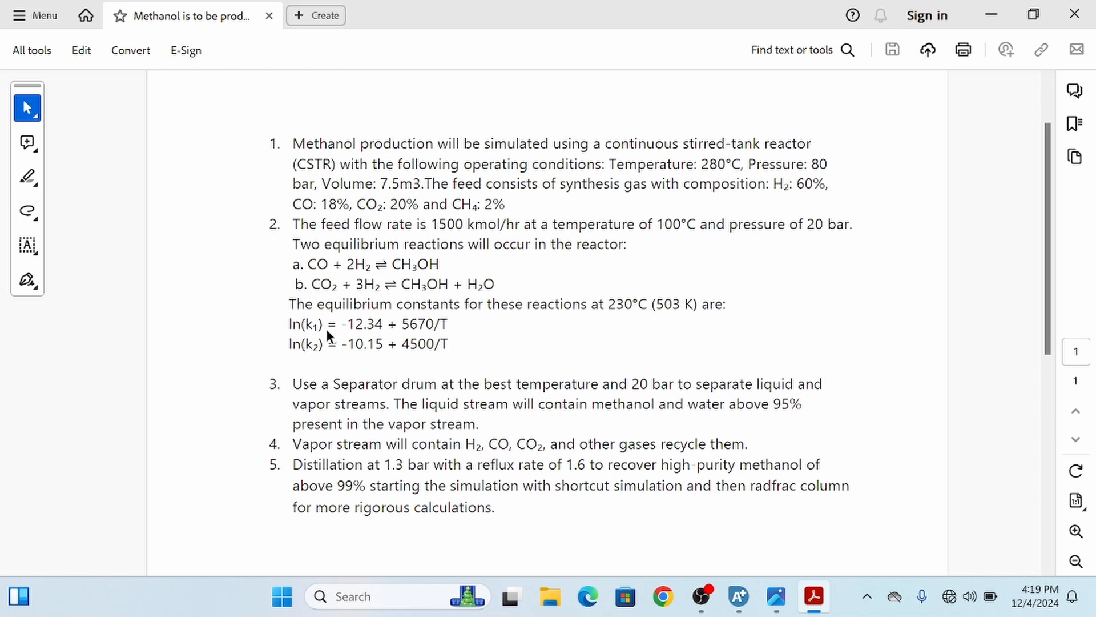
{"action": "left_click_drag", "start_coordinate": [444, 337], "coordinate": [289, 321]}
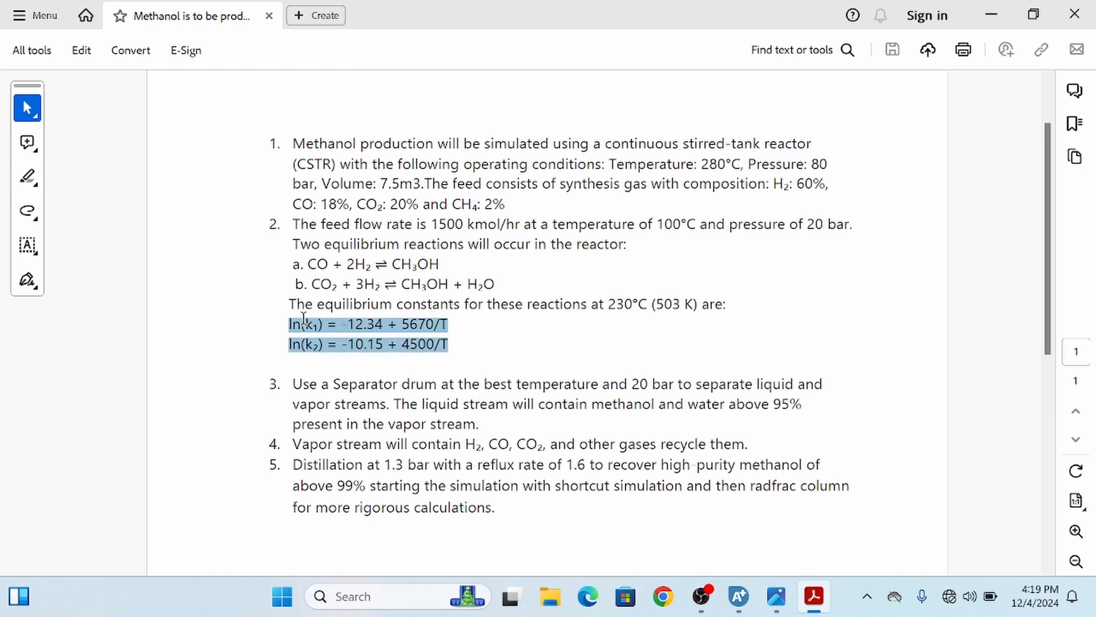
{"action": "left_click_drag", "start_coordinate": [500, 272], "coordinate": [292, 263]}
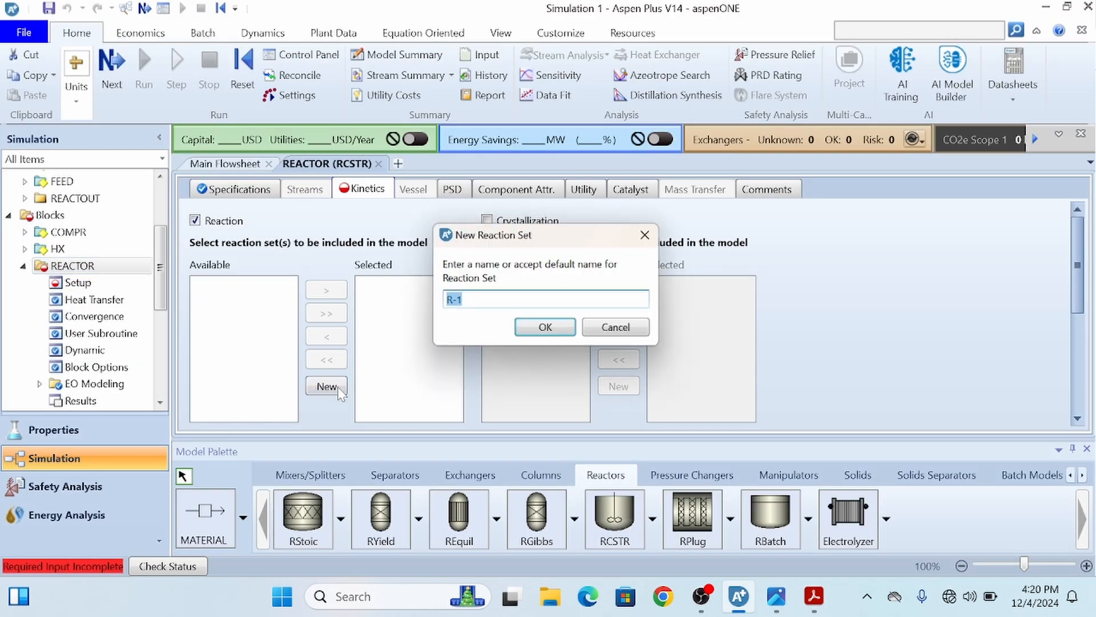
Create reaction set R-1 of type GENERAL for the reactor and open the simulation's list of reaction sets
{"action": "left_click", "coordinate": [539, 337]}
{"action": "left_click", "coordinate": [571, 290]}
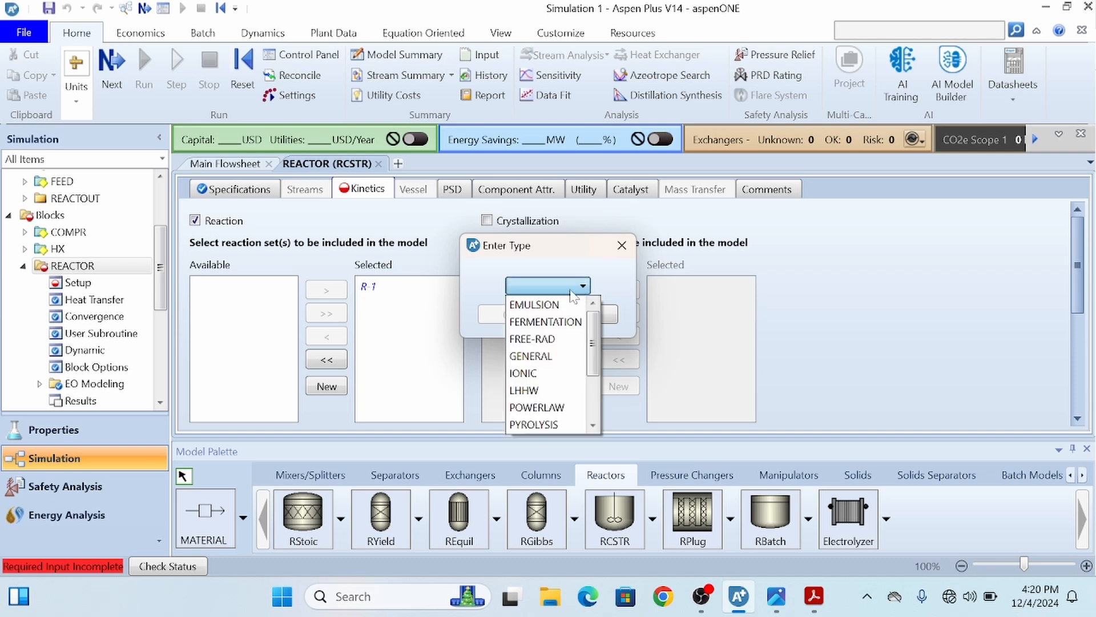
{"action": "left_click", "coordinate": [527, 372]}
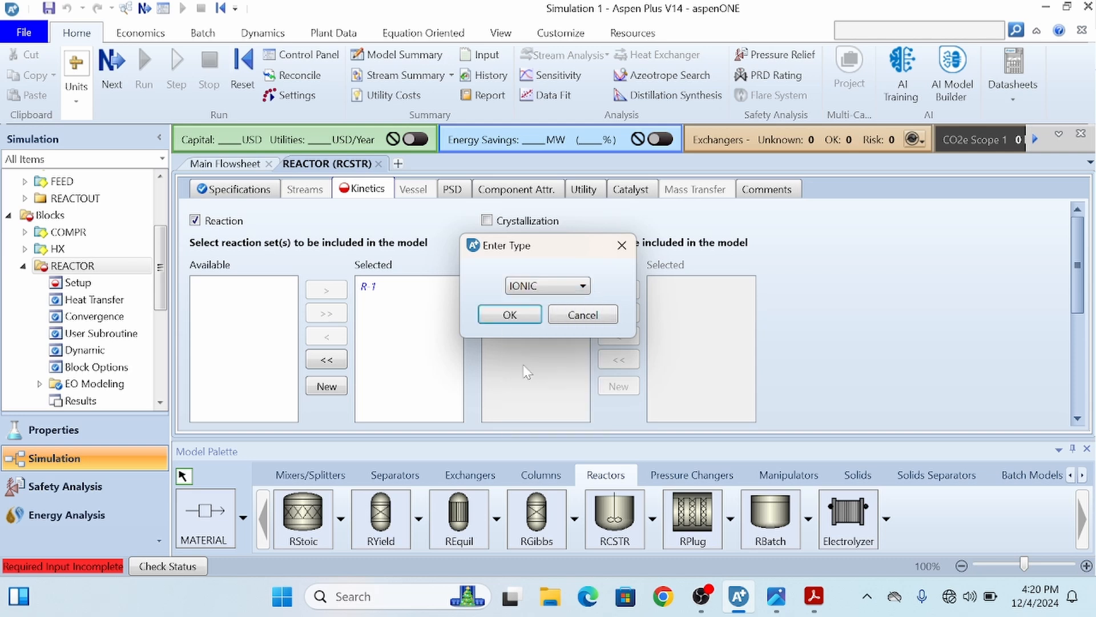
{"action": "left_click", "coordinate": [574, 289]}
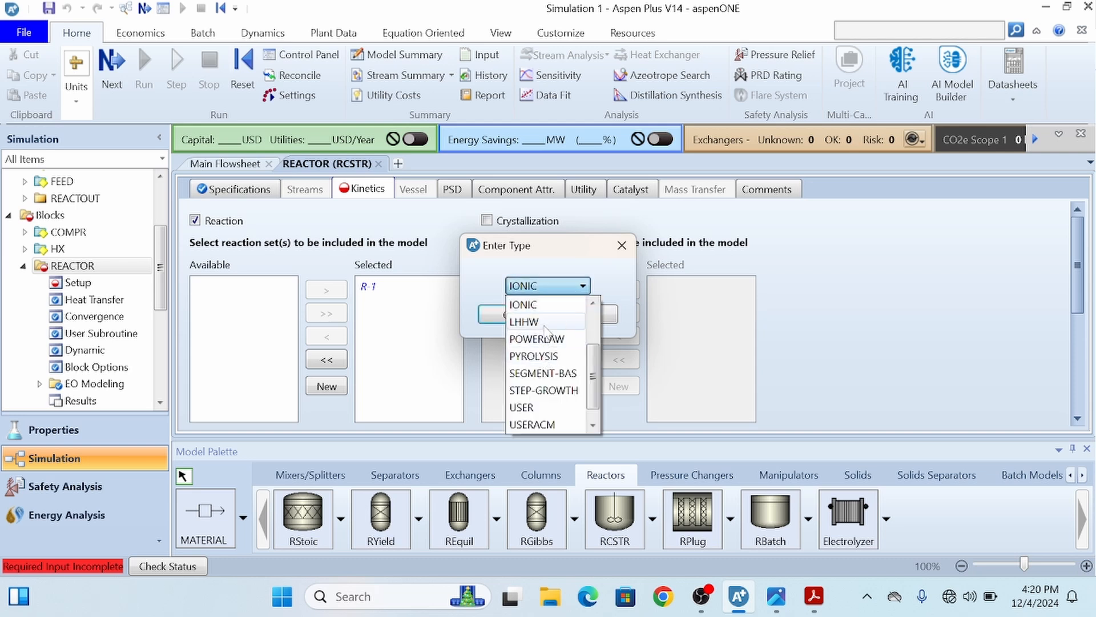
{"action": "scroll", "coordinate": [545, 330], "scroll_direction": "up", "scroll_amount": 2}
{"action": "left_click", "coordinate": [536, 370]}
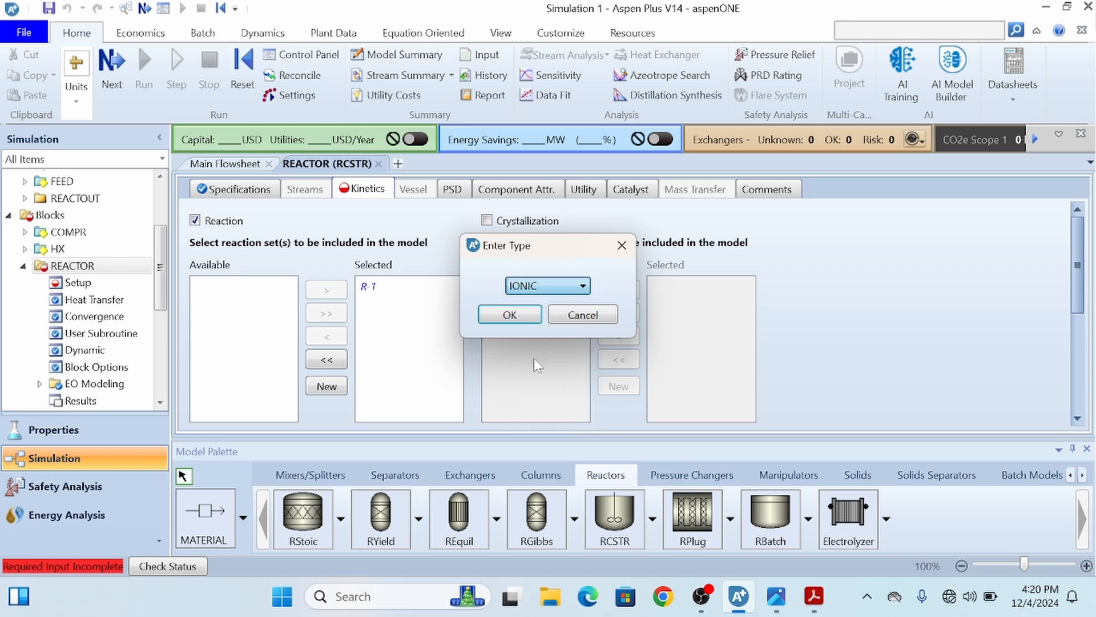
{"action": "left_click", "coordinate": [502, 318]}
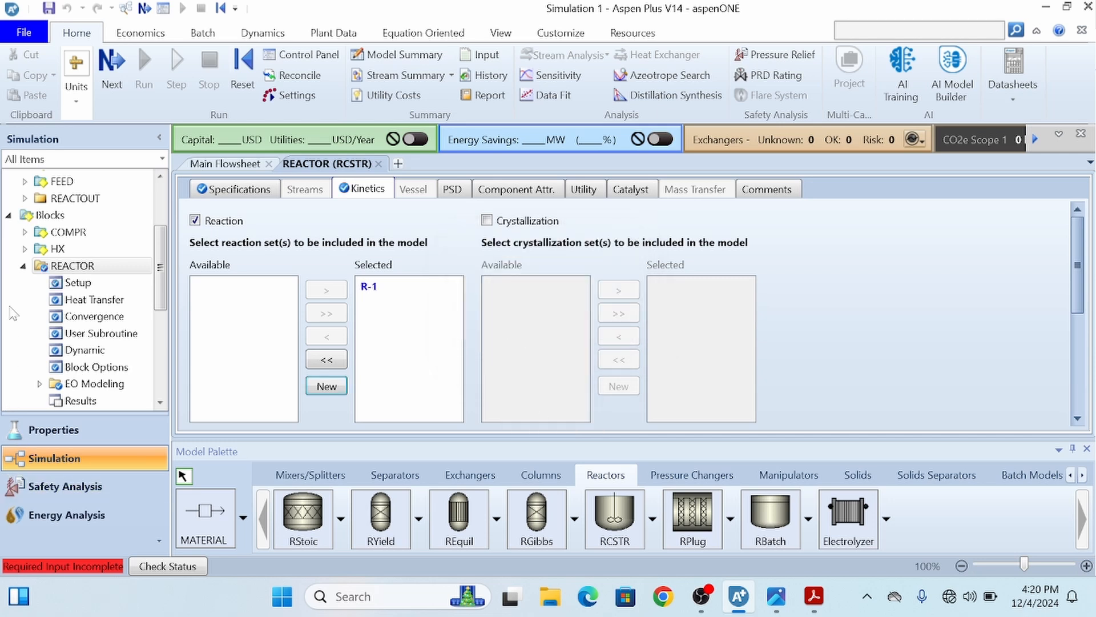
{"action": "left_click_drag", "start_coordinate": [162, 250], "coordinate": [162, 321]}
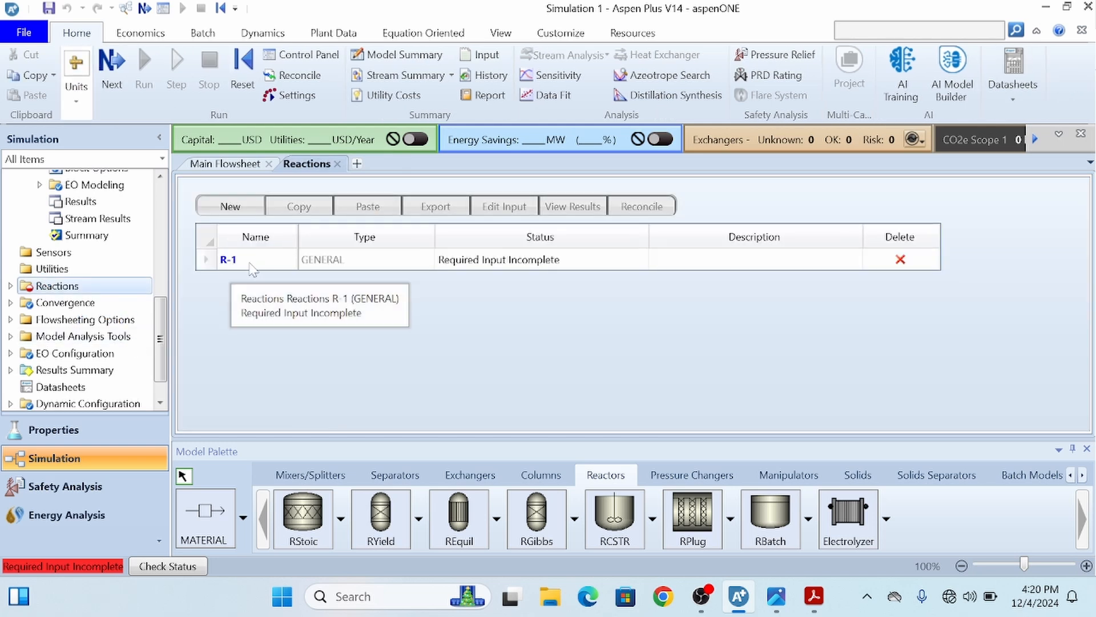
{"action": "left_click", "coordinate": [236, 208]}
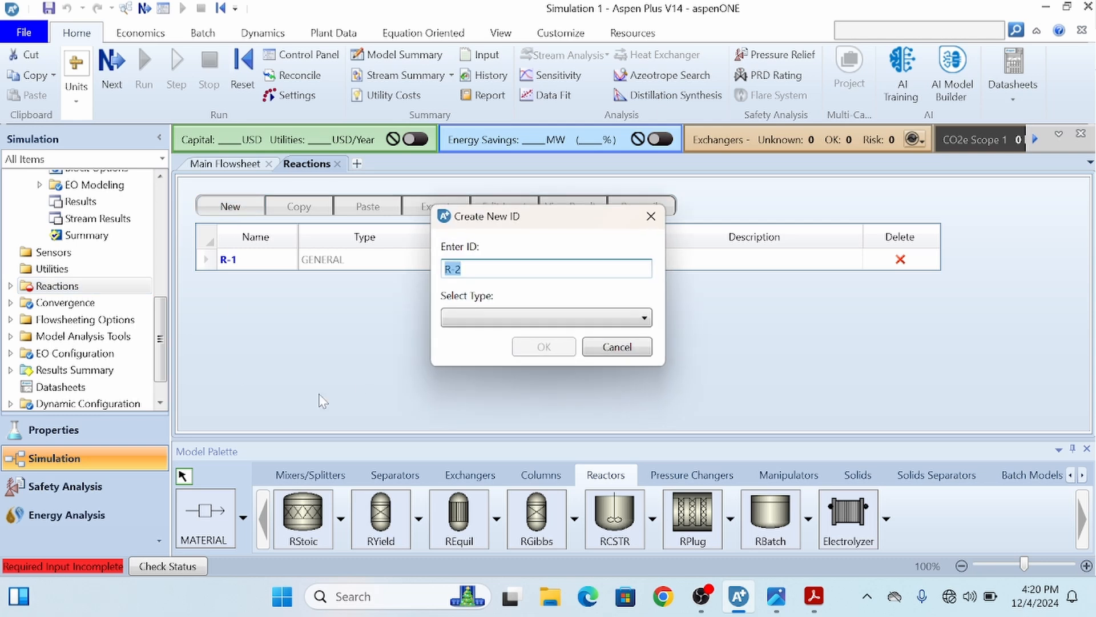
{"action": "left_click", "coordinate": [614, 317]}
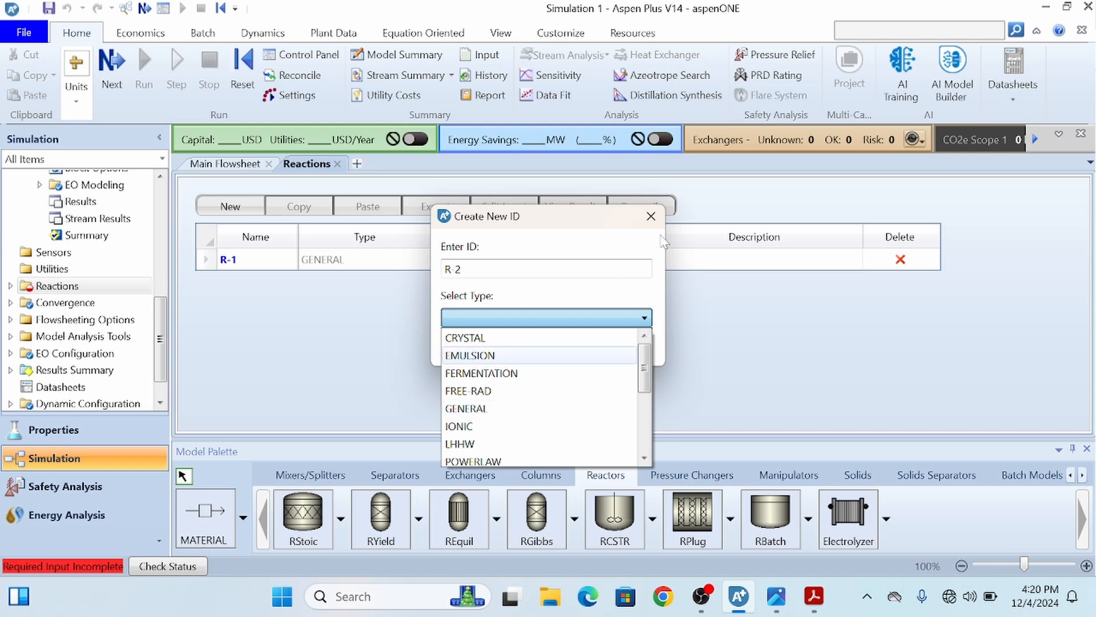
{"action": "left_click", "coordinate": [650, 216]}
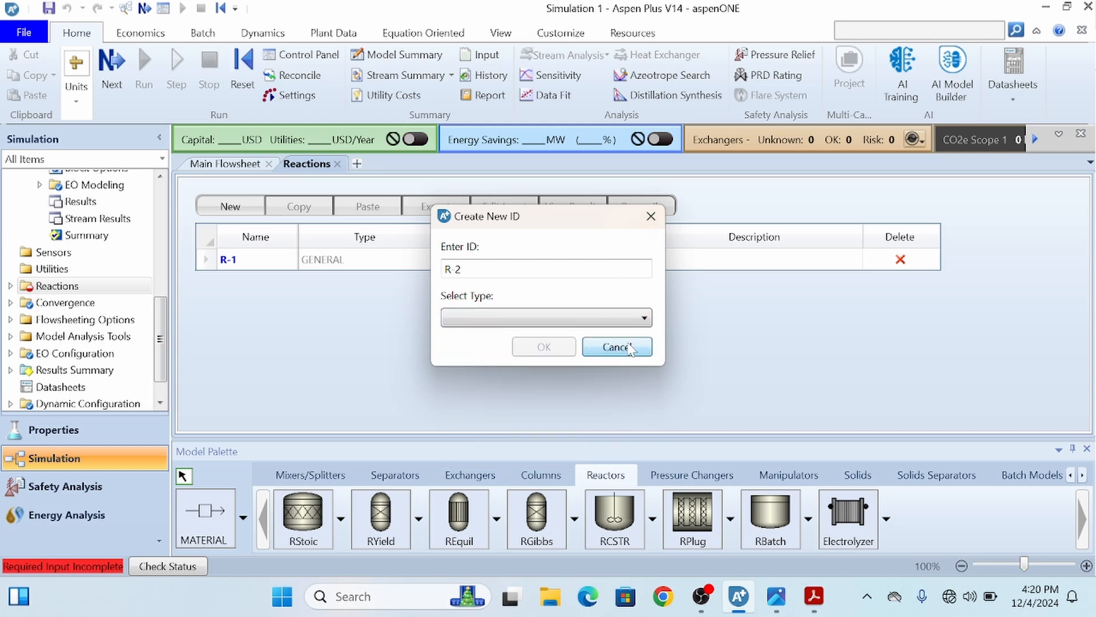
{"action": "left_click", "coordinate": [629, 346]}
Add a new reaction named REACT1 to reaction set R-1 and set its reaction class to EQUILIBRIUM
{"action": "left_click", "coordinate": [228, 261]}
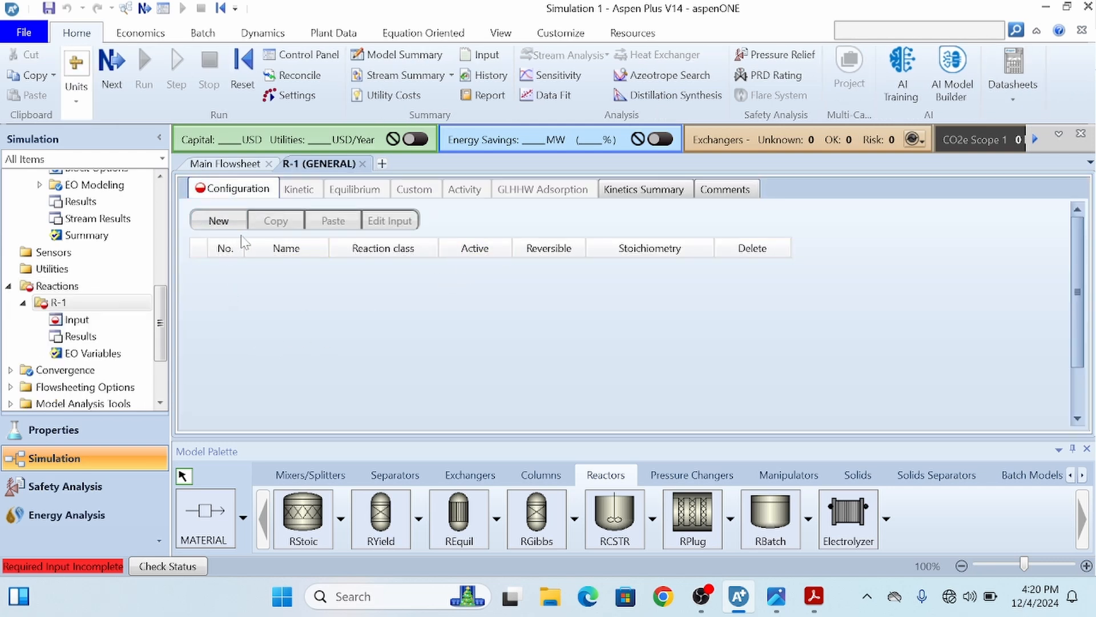
{"action": "left_click", "coordinate": [219, 221]}
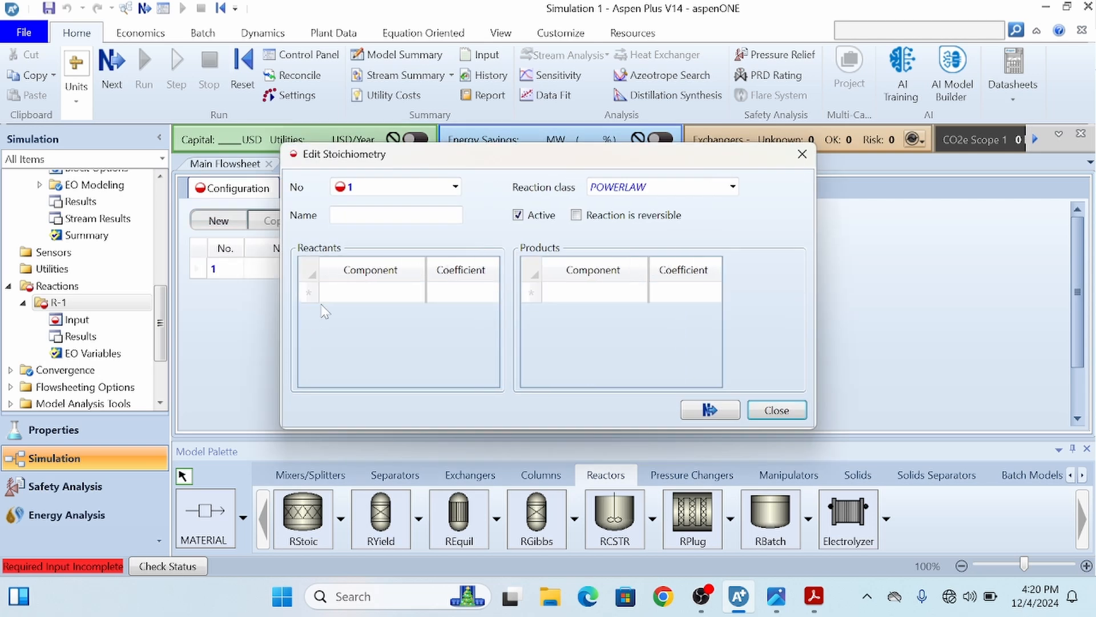
{"action": "left_click", "coordinate": [376, 213]}
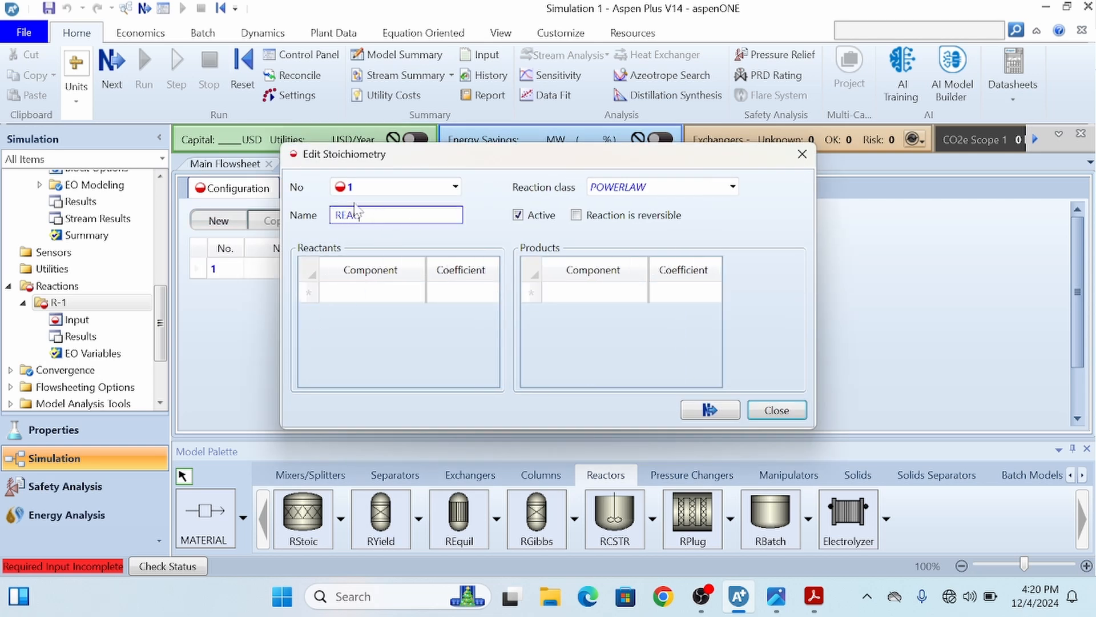
{"action": "type", "text": "REACT1"}
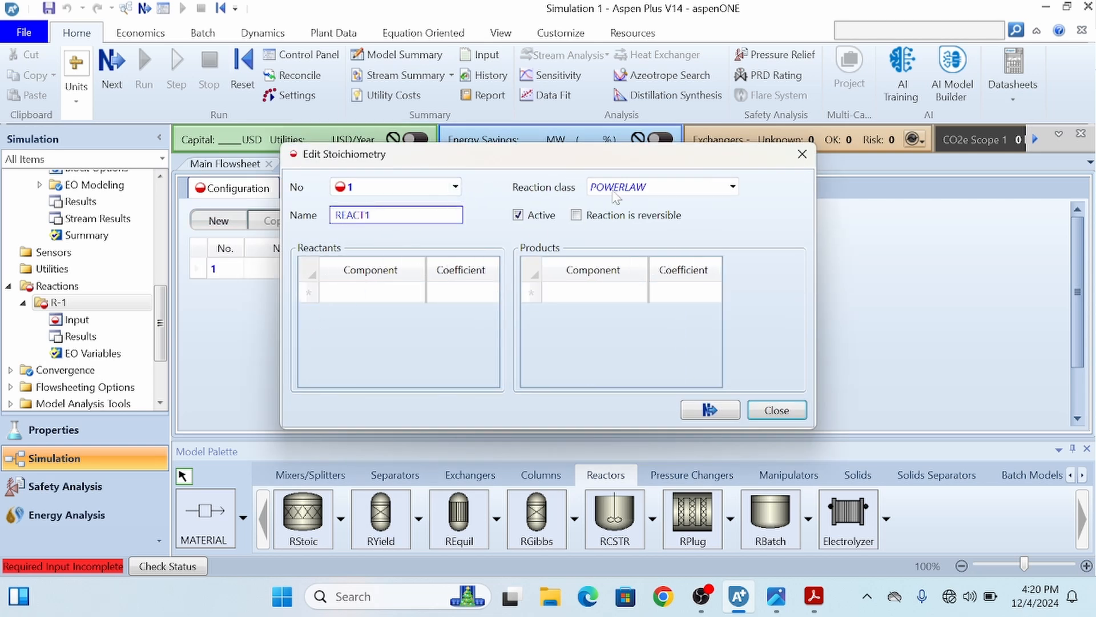
{"action": "left_click", "coordinate": [733, 188]}
{"action": "left_click", "coordinate": [732, 187]}
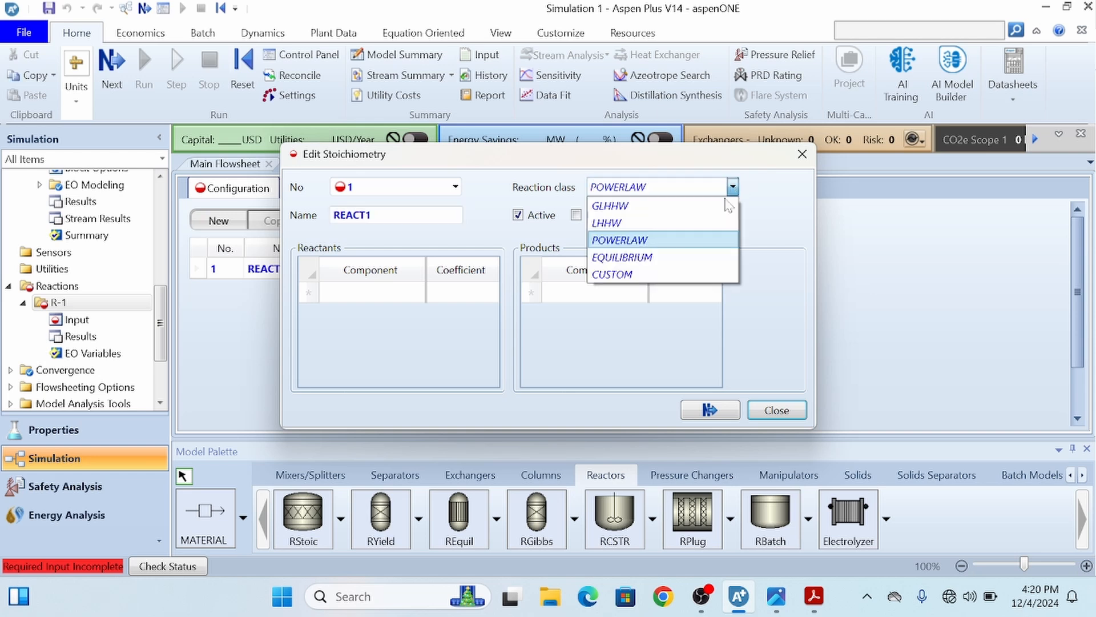
{"action": "left_click", "coordinate": [624, 257]}
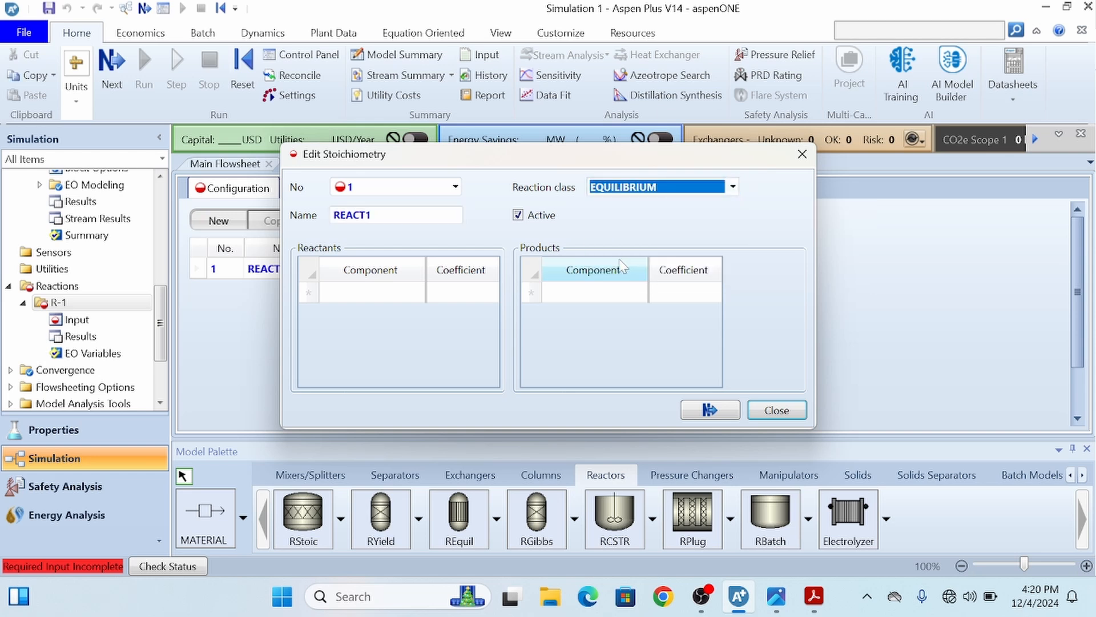
Check the two equilibrium reactions and their constants in the PDF problem statement and return to Aspen Plus
{"action": "key", "text": "alt+Tab"}
{"action": "left_click", "coordinate": [382, 369]}
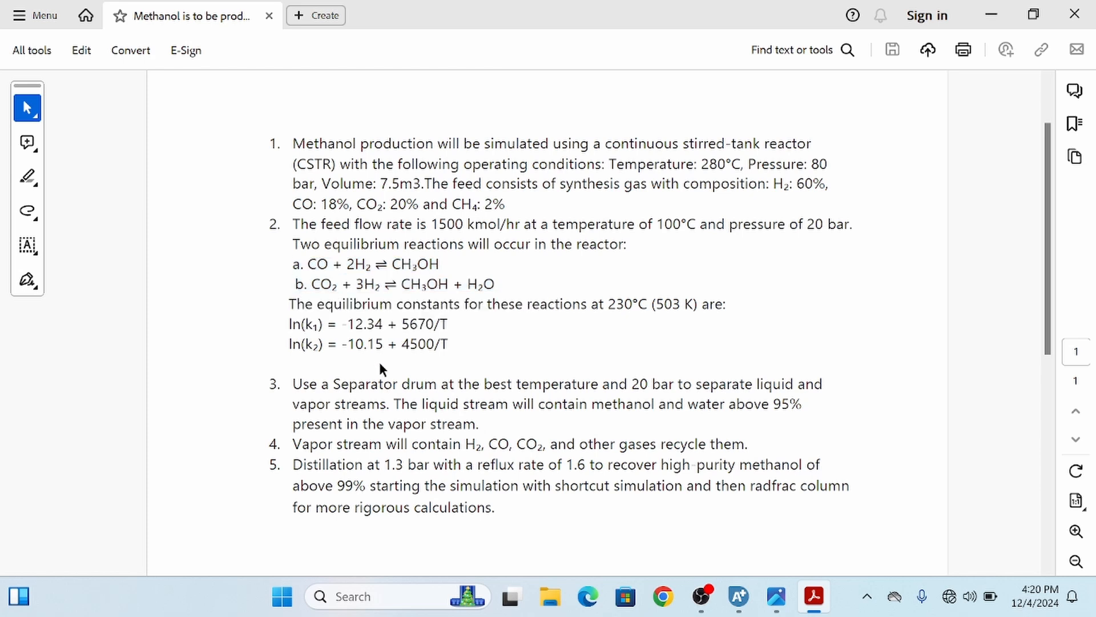
{"action": "left_click_drag", "start_coordinate": [327, 307], "coordinate": [634, 311]}
{"action": "left_click", "coordinate": [406, 345]}
{"action": "key", "text": "alt+Tab"}
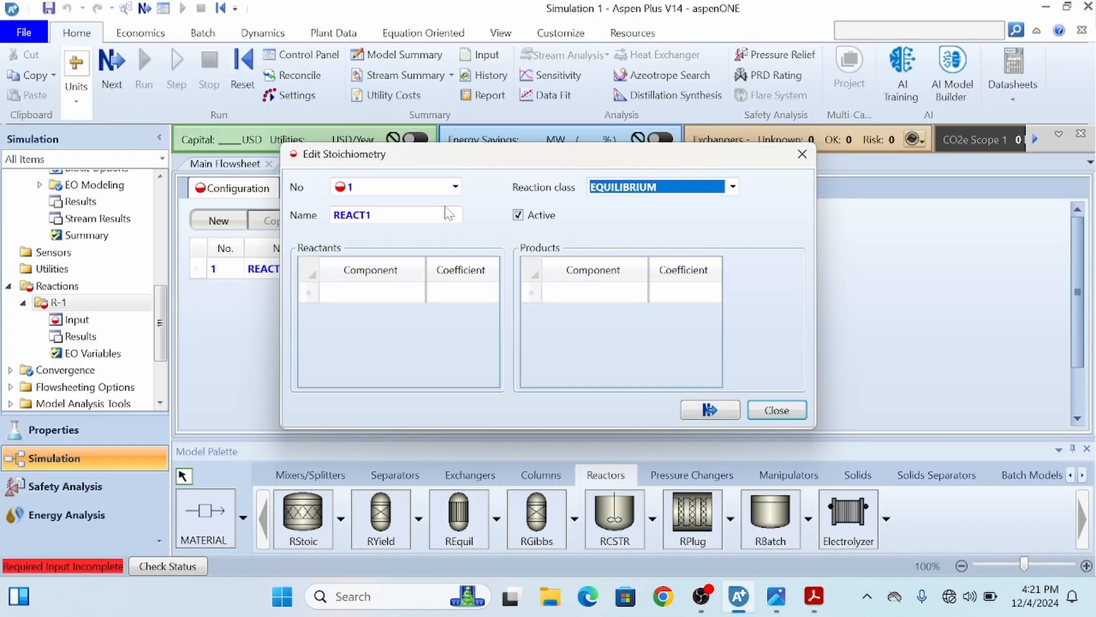
Assign CO and H2 as the reactants of REACT1 and METHANOL as its product
{"action": "left_click", "coordinate": [349, 293]}
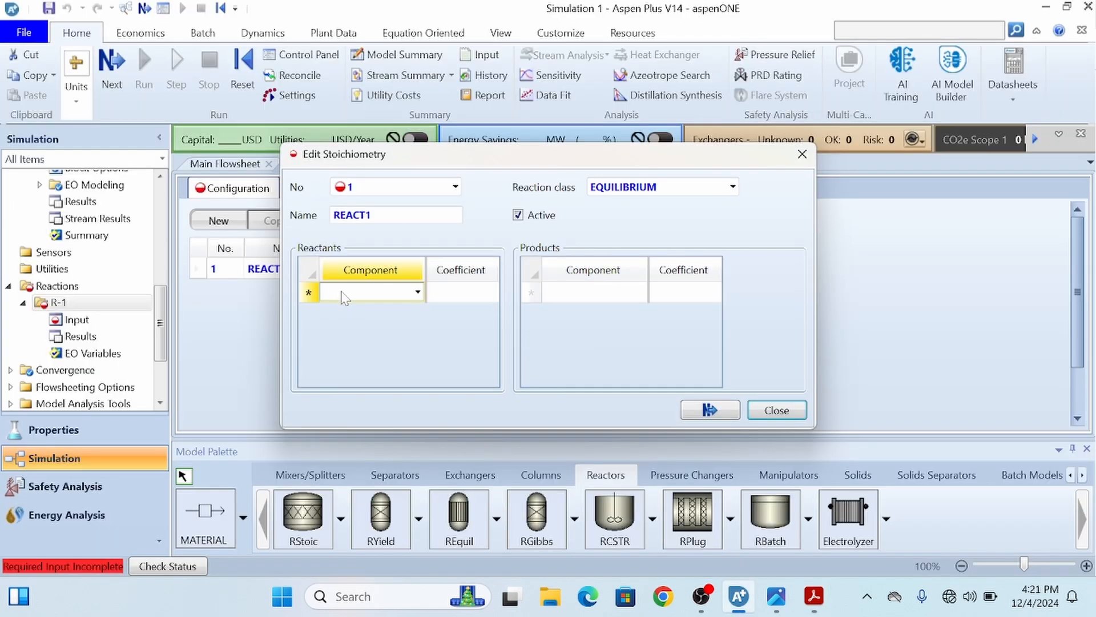
{"action": "left_click", "coordinate": [417, 292]}
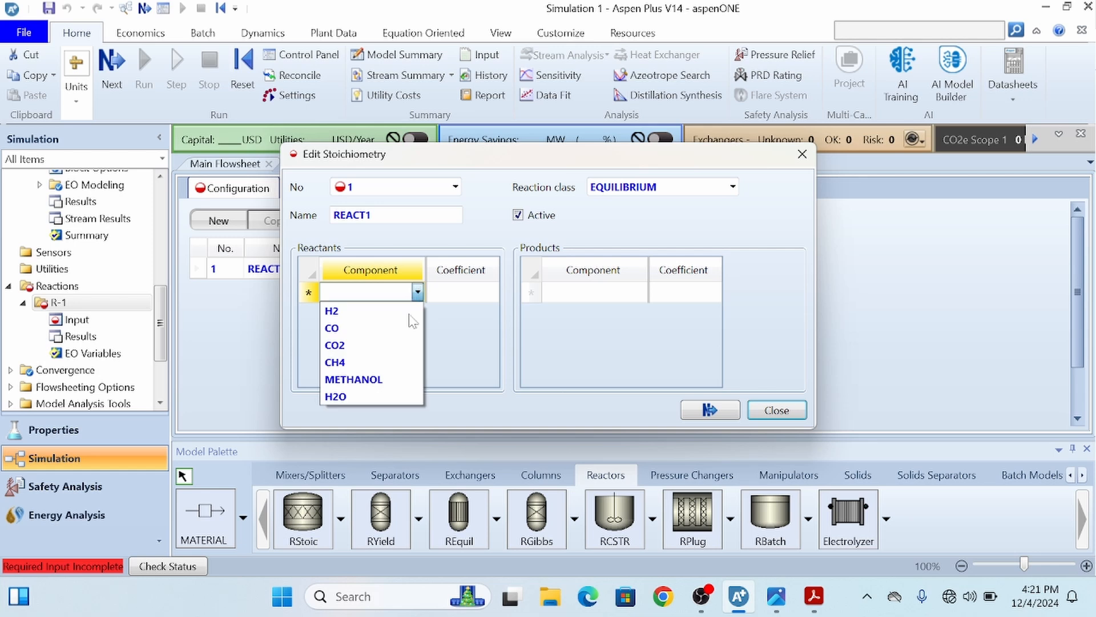
{"action": "left_click", "coordinate": [372, 328]}
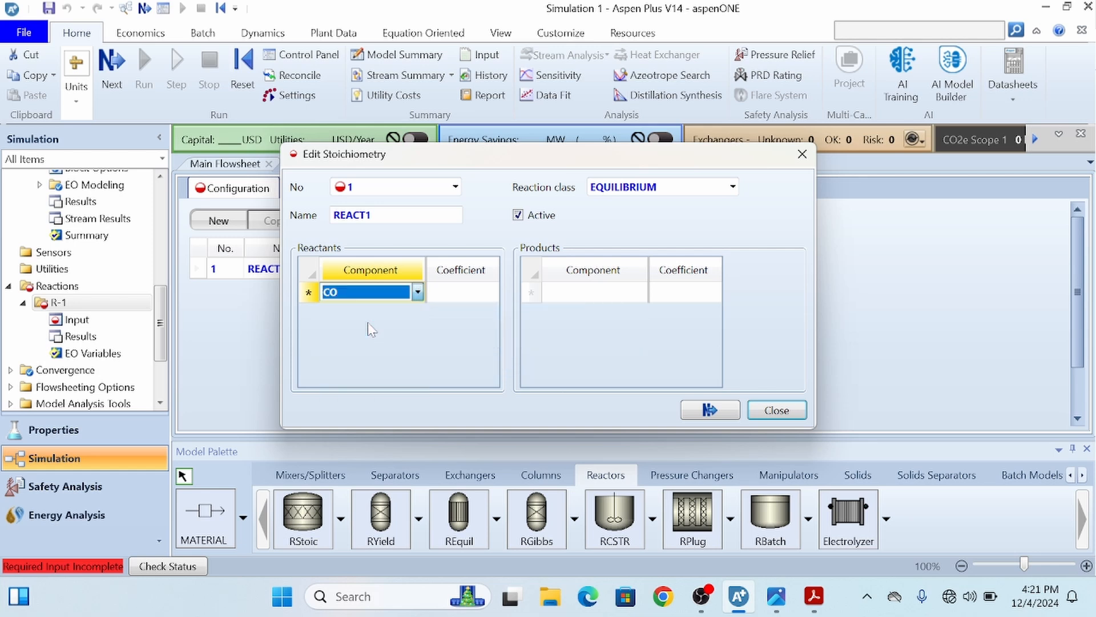
{"action": "left_click", "coordinate": [417, 314]}
{"action": "left_click", "coordinate": [417, 314]}
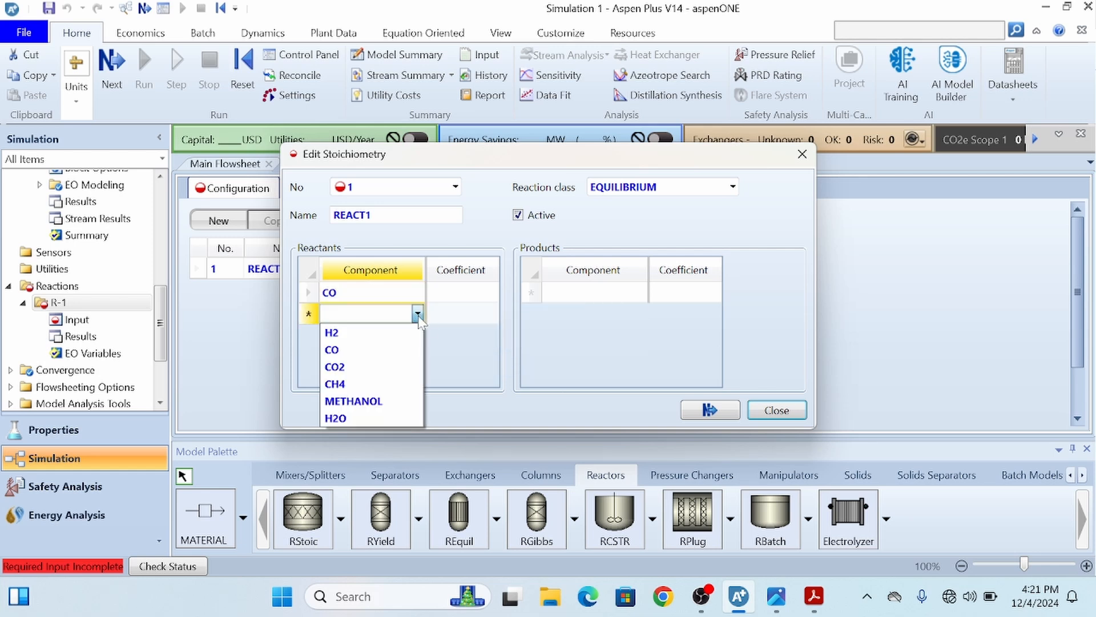
{"action": "left_click", "coordinate": [370, 333]}
{"action": "left_click", "coordinate": [634, 293]}
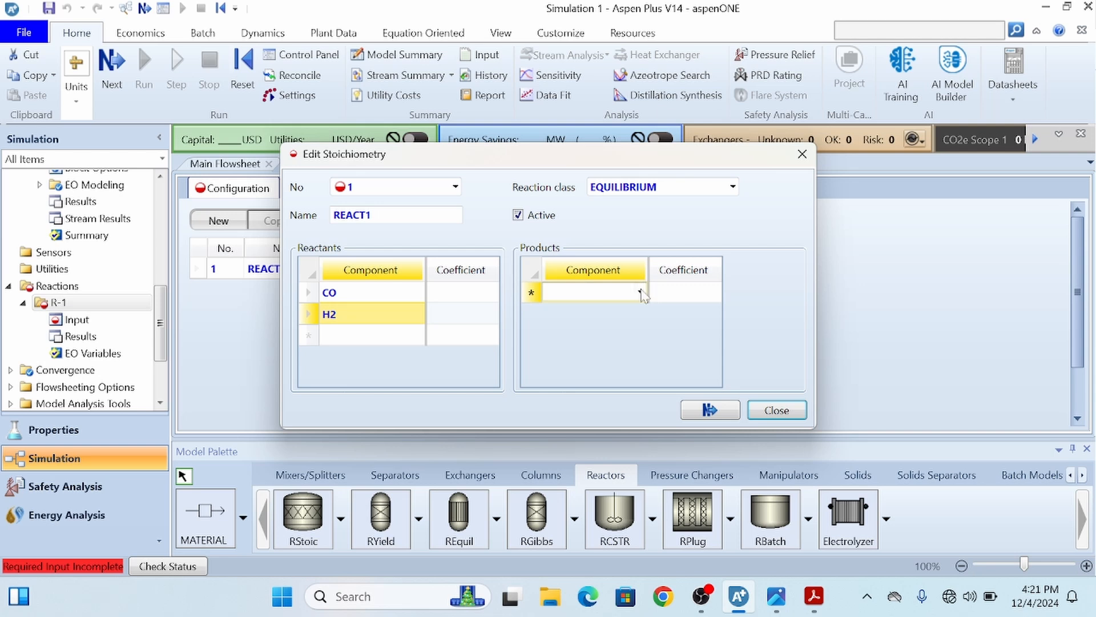
{"action": "left_click", "coordinate": [640, 292]}
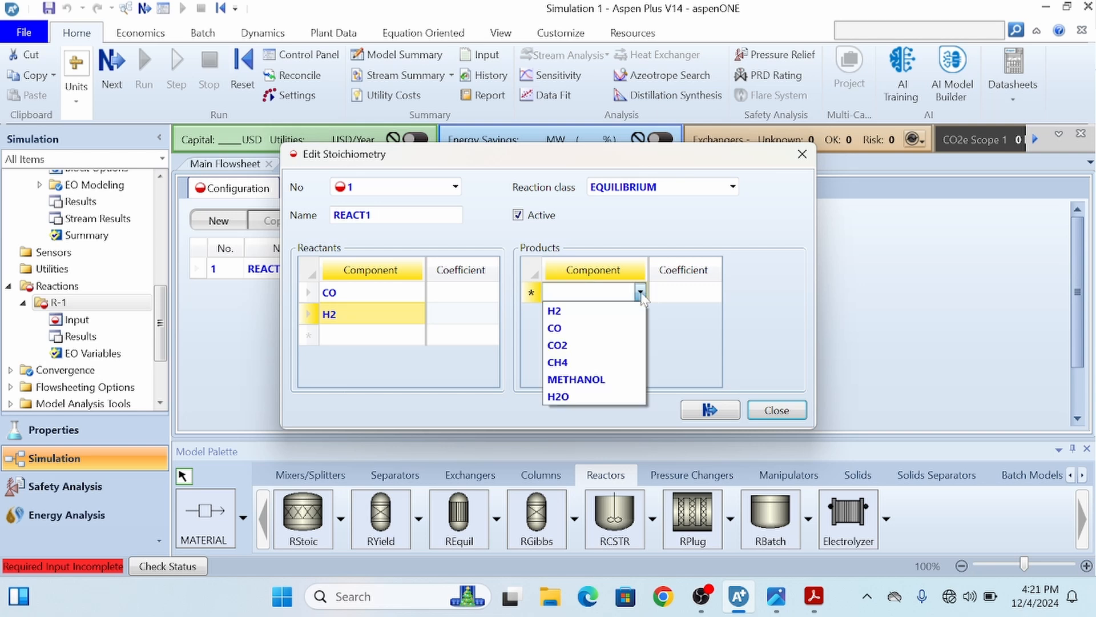
{"action": "left_click", "coordinate": [588, 378]}
Set REACT1's stoichiometric coefficients to -1 for CO, -2 for H2 and 1 for METHANOL, and close the stoichiometry editor
{"action": "left_click", "coordinate": [465, 293]}
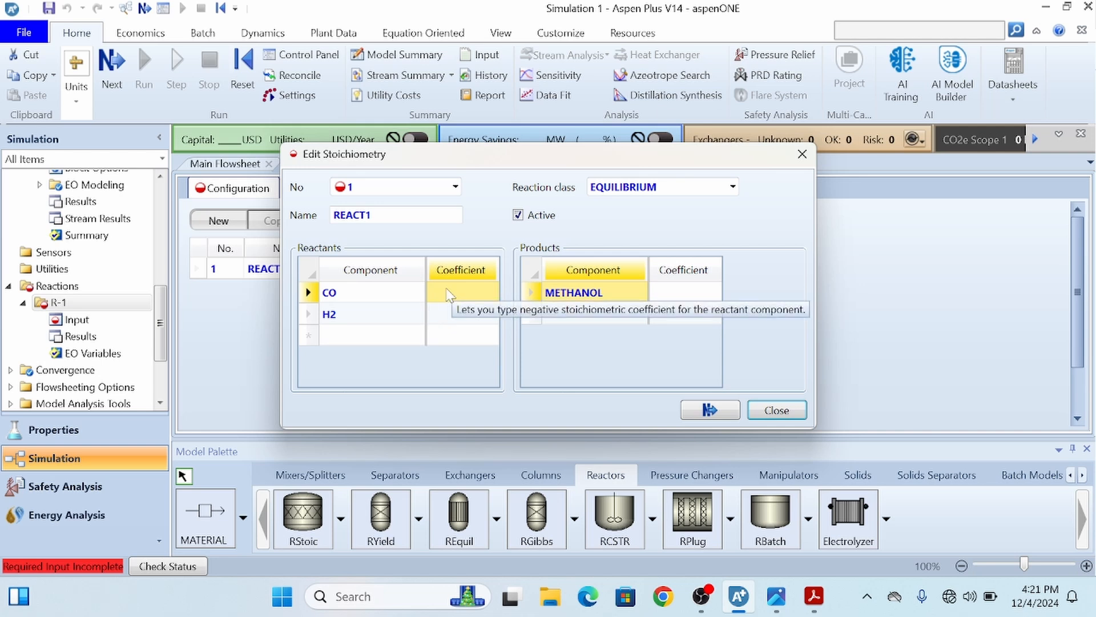
{"action": "type", "text": "-1"}
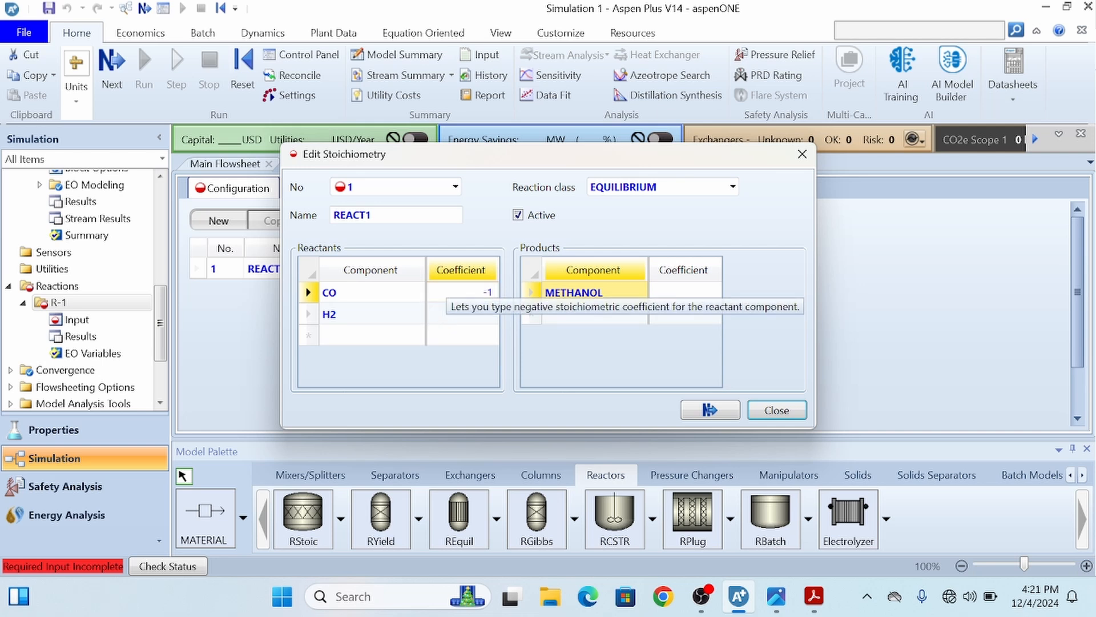
{"action": "key", "text": "Return"}
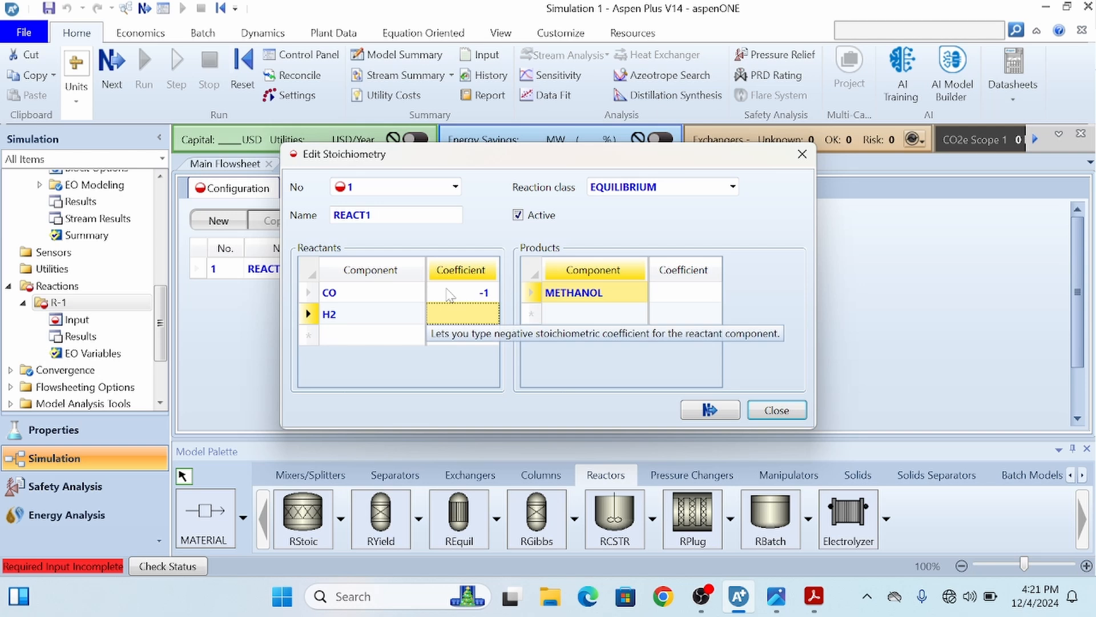
{"action": "type", "text": "-2"}
{"action": "key", "text": "Return"}
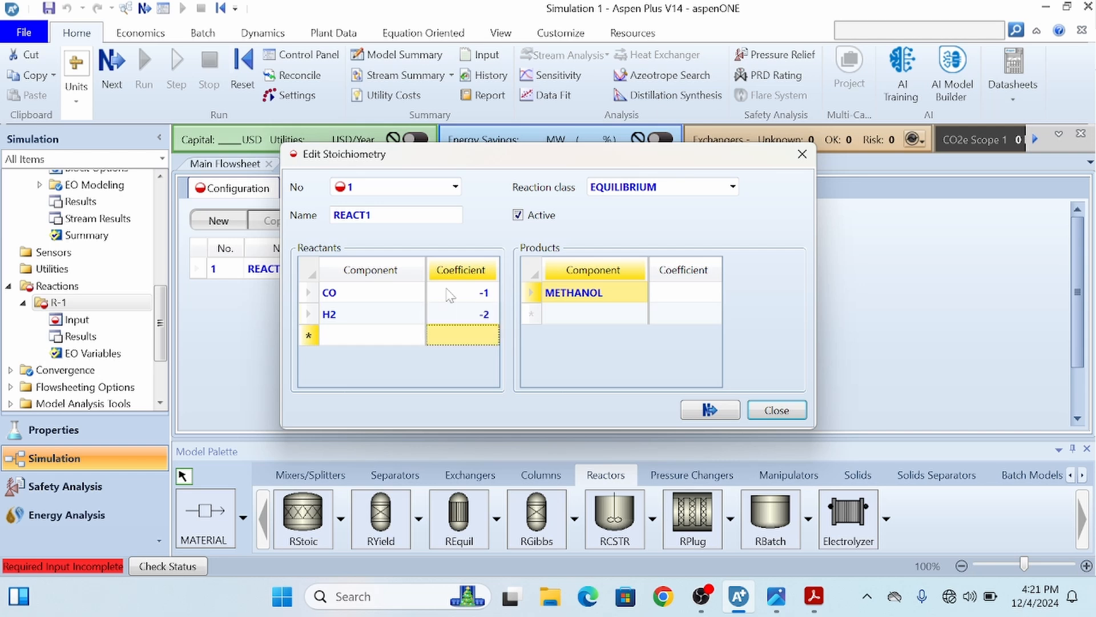
{"action": "left_click", "coordinate": [685, 291]}
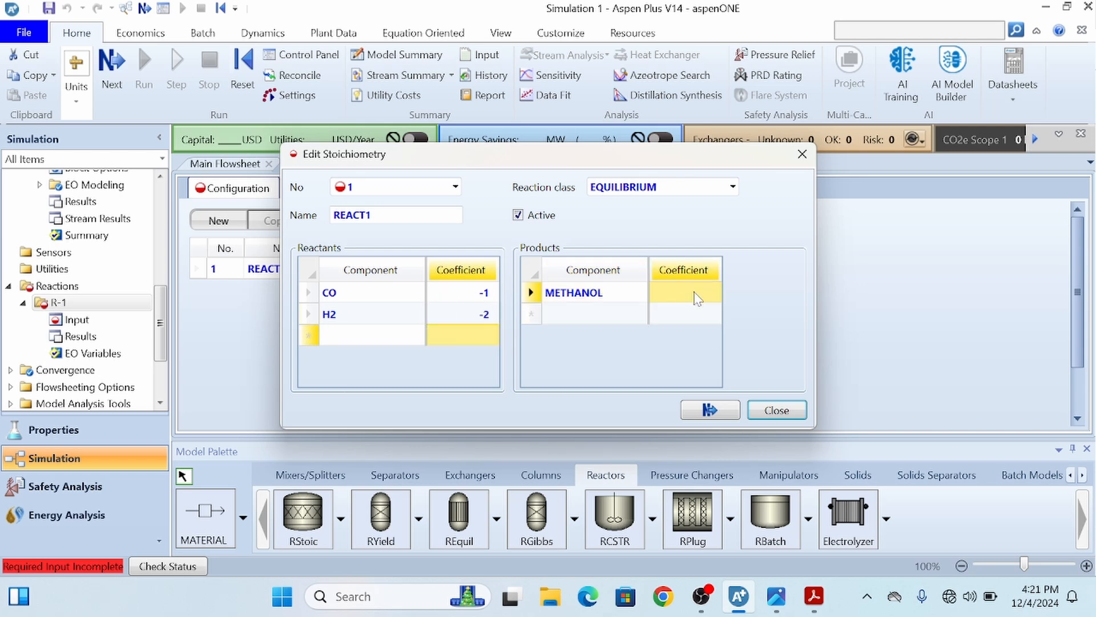
{"action": "type", "text": "1"}
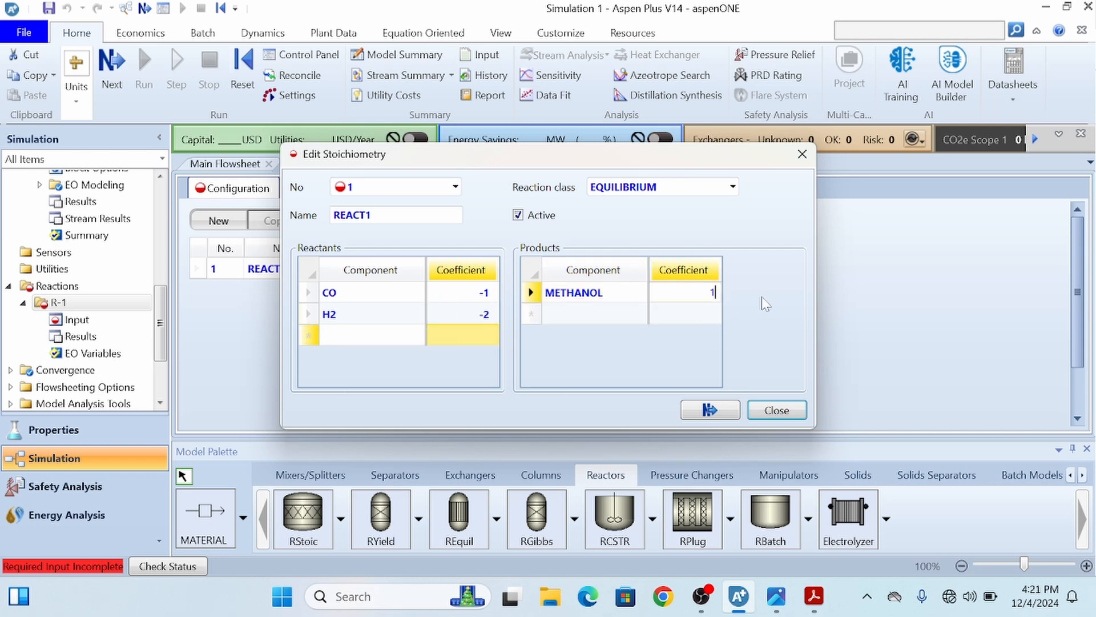
{"action": "left_click", "coordinate": [762, 297]}
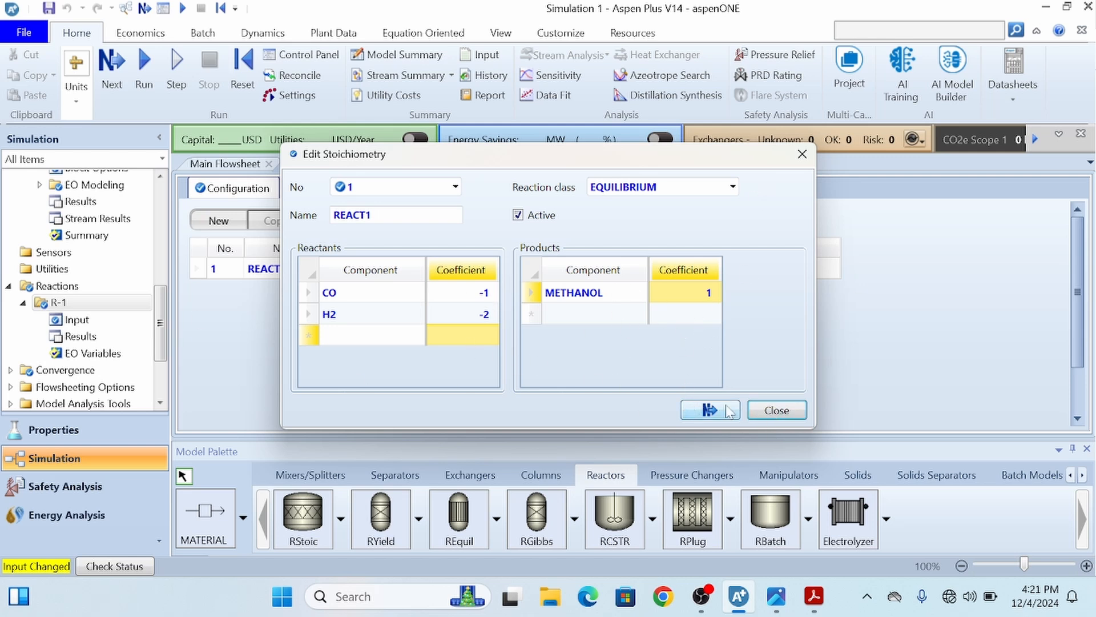
{"action": "left_click", "coordinate": [803, 155]}
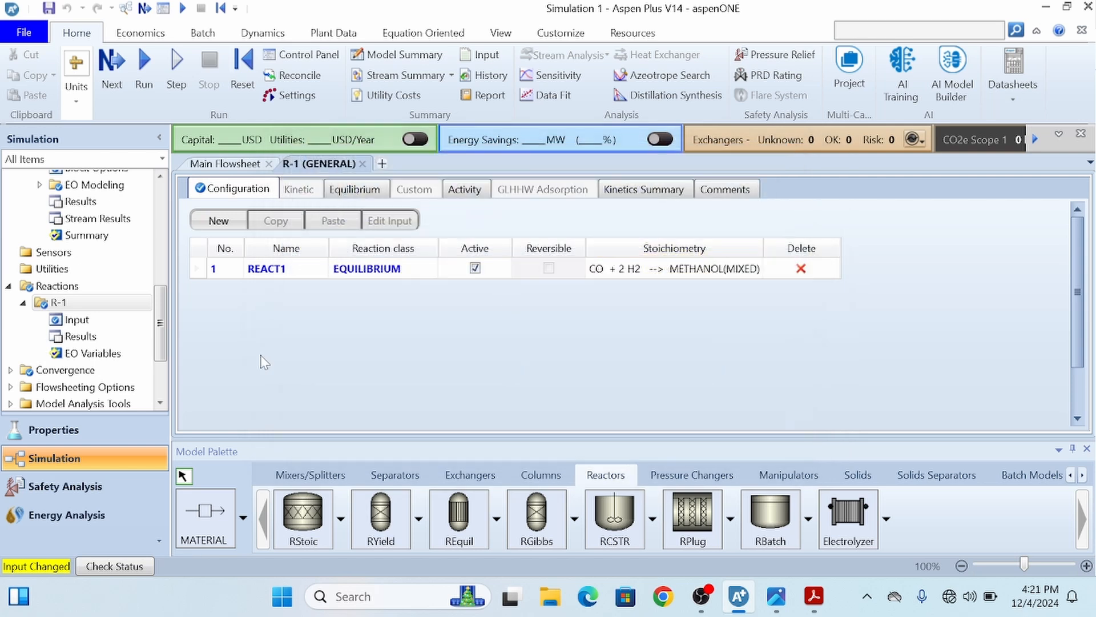
Add a second reaction to R-1 with reaction class EQUILIBRIUM and name it REACT2
{"action": "left_click", "coordinate": [218, 221]}
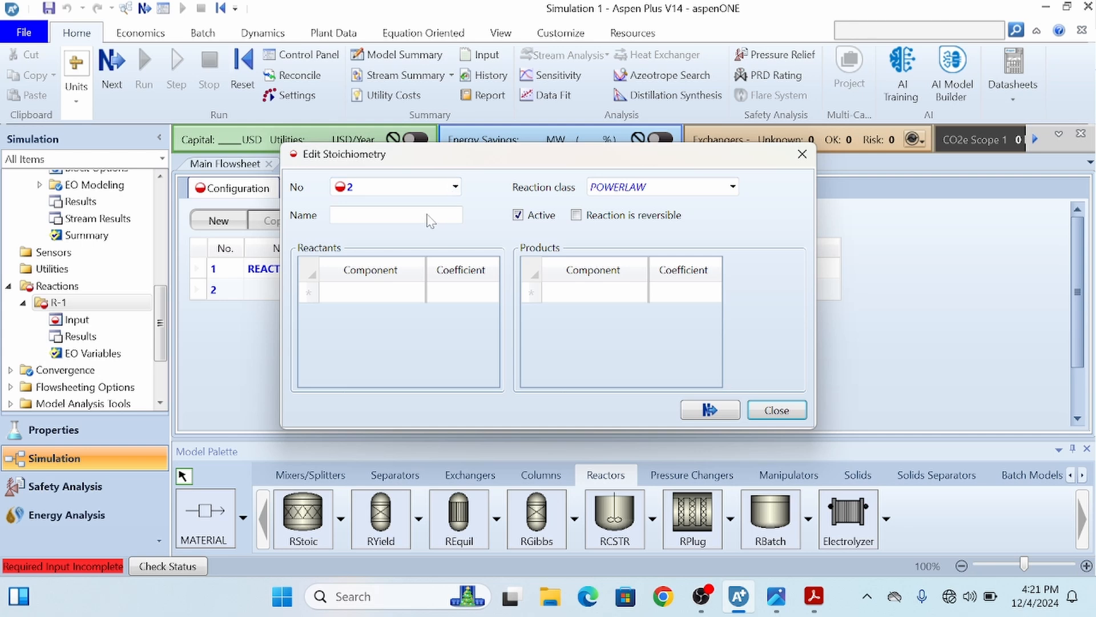
{"action": "left_click", "coordinate": [733, 186]}
{"action": "left_click", "coordinate": [628, 249]}
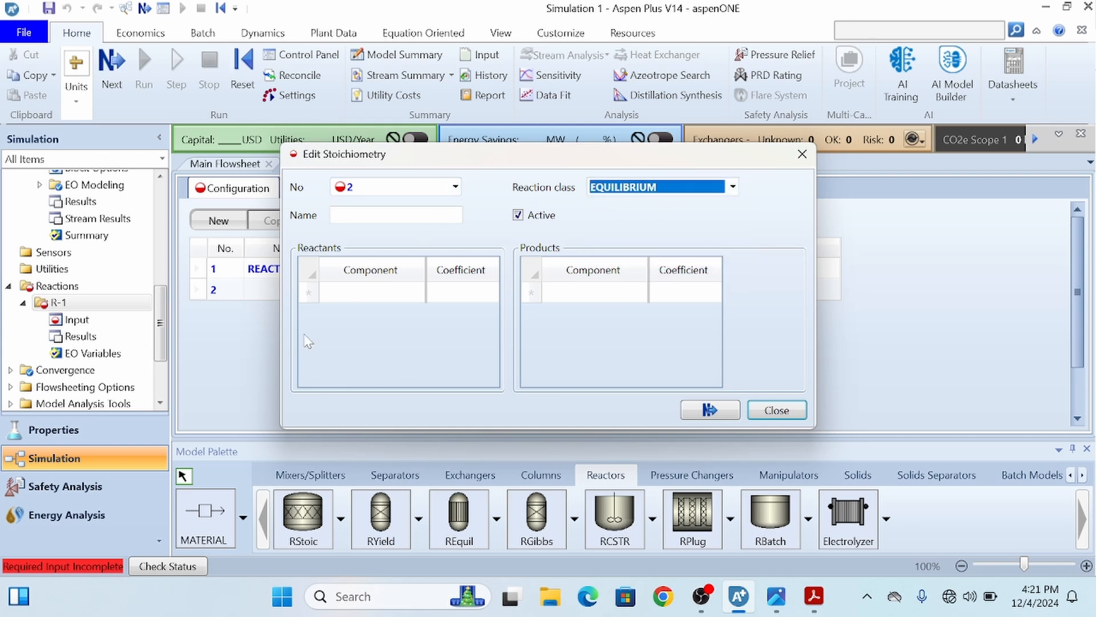
{"action": "left_click", "coordinate": [419, 217]}
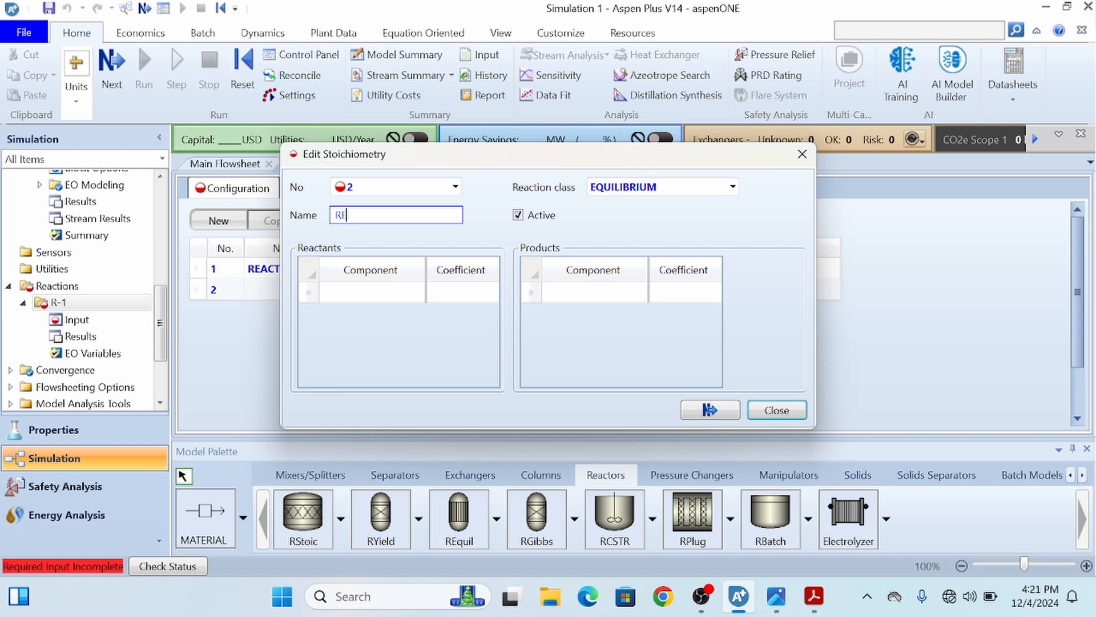
Assign CO2 and H2 as the reactants of REACT2 and METHANOL and H2O as its products
{"action": "left_click", "coordinate": [354, 292]}
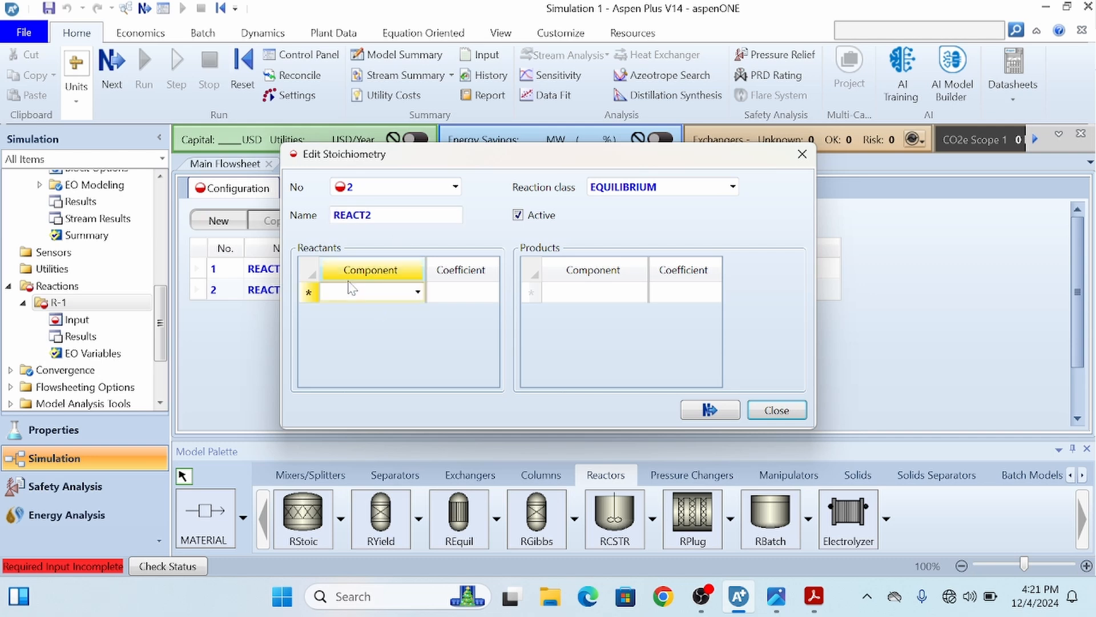
{"action": "left_click", "coordinate": [417, 292]}
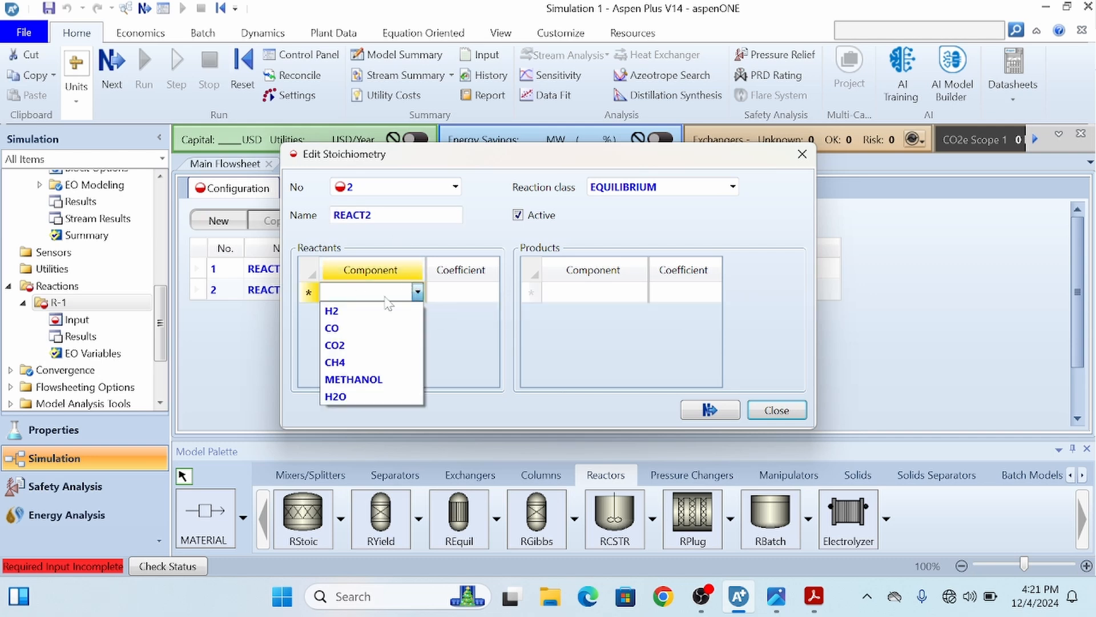
{"action": "left_click", "coordinate": [351, 345]}
{"action": "left_click", "coordinate": [415, 314]}
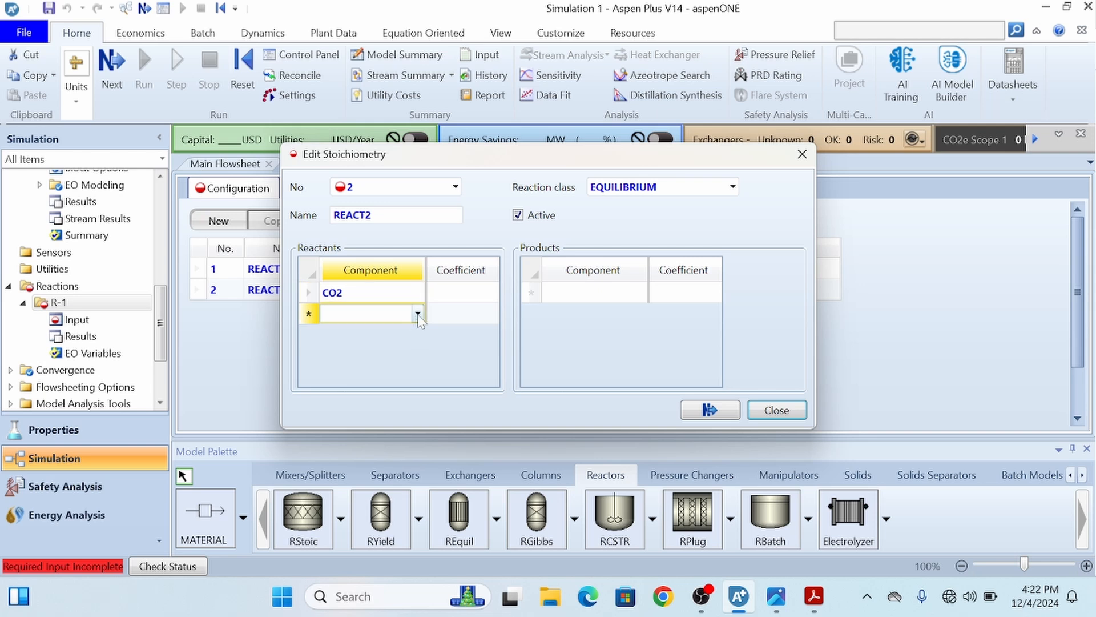
{"action": "left_click", "coordinate": [417, 313]}
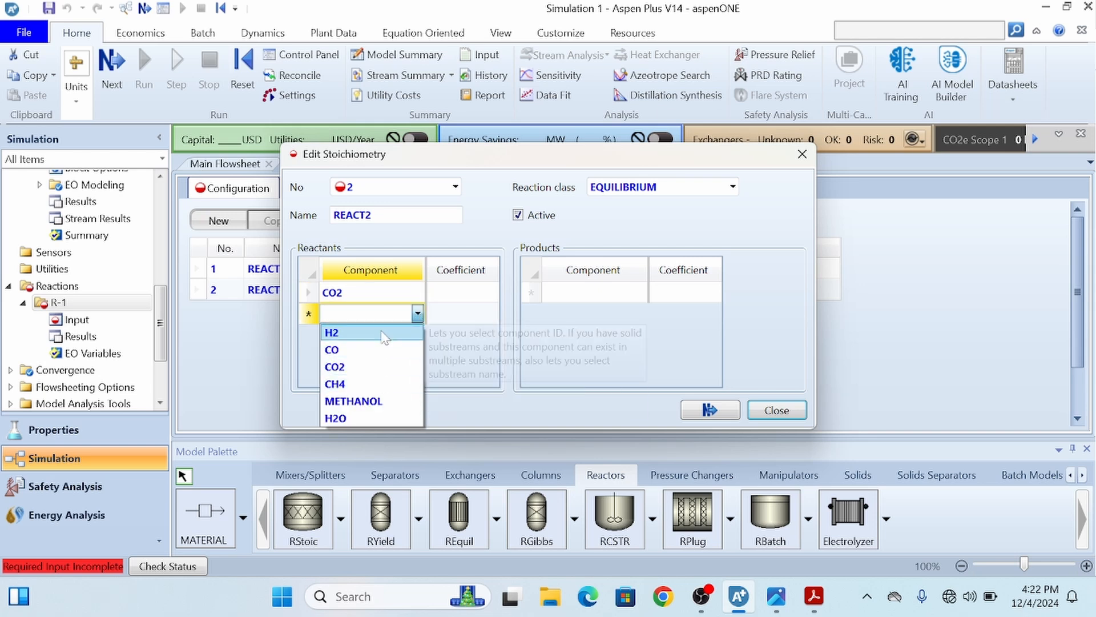
{"action": "left_click", "coordinate": [342, 332]}
{"action": "left_click", "coordinate": [640, 293]}
{"action": "left_click", "coordinate": [639, 292]}
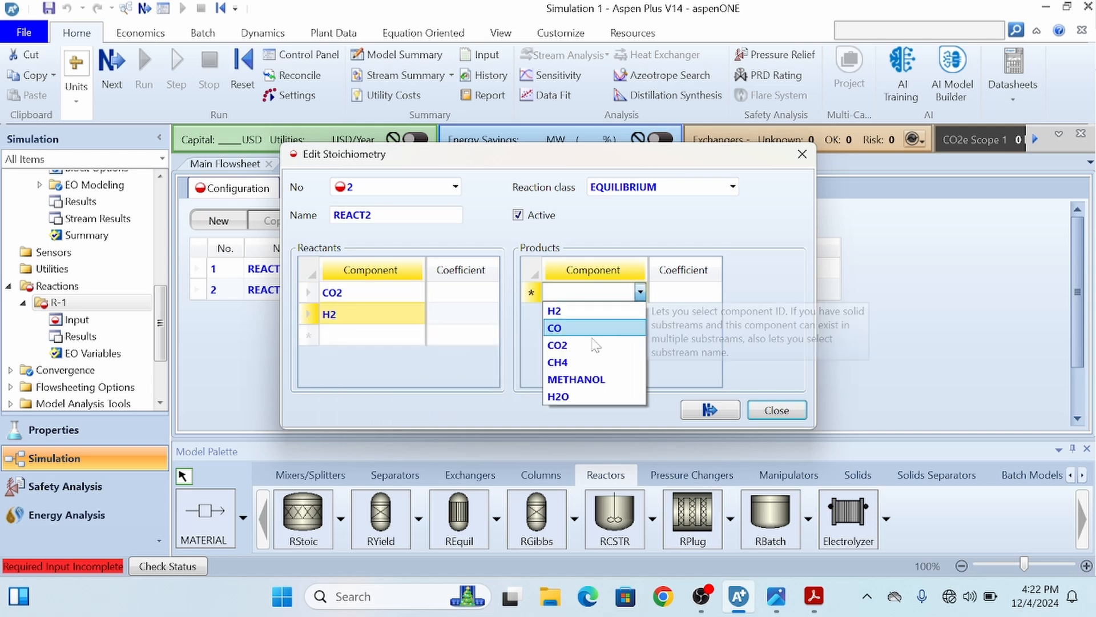
{"action": "left_click", "coordinate": [593, 379]}
{"action": "left_click", "coordinate": [644, 318]}
{"action": "left_click", "coordinate": [640, 314]}
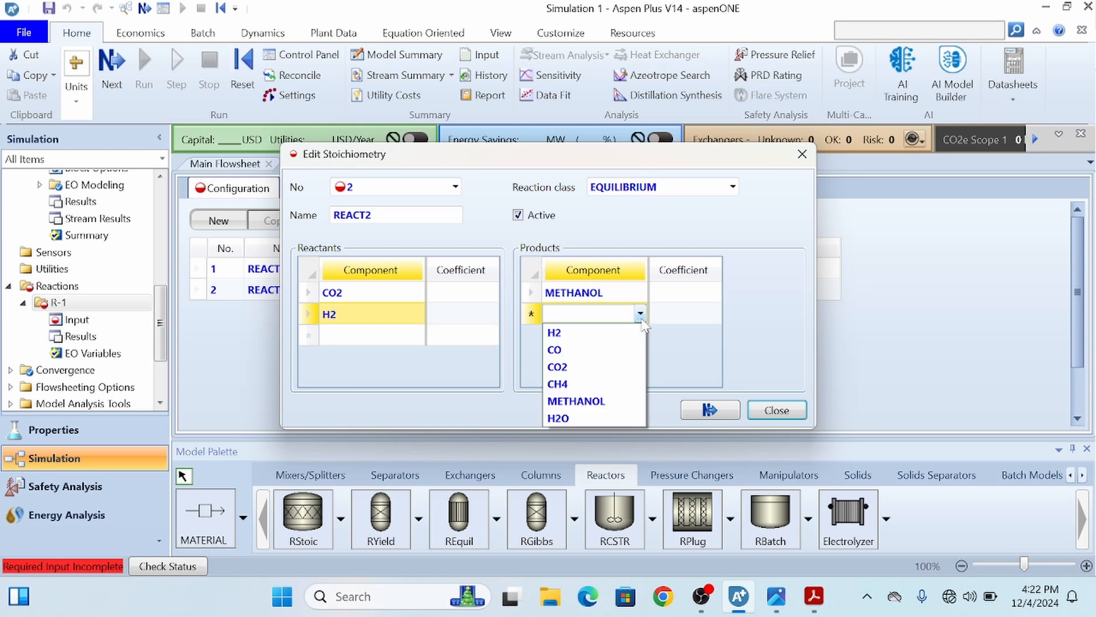
{"action": "left_click", "coordinate": [631, 417]}
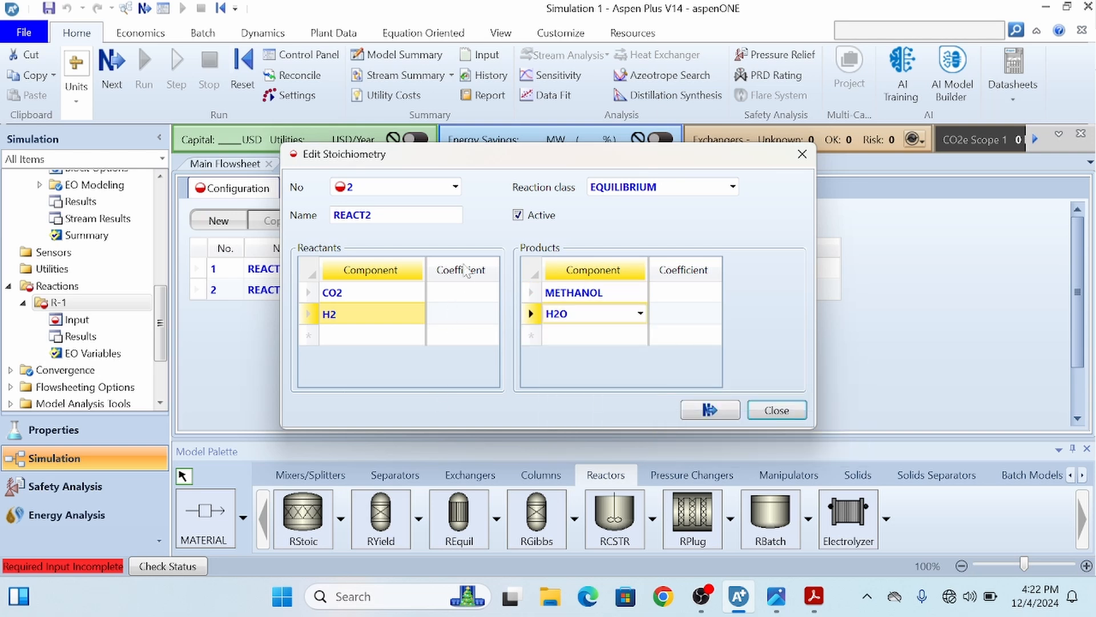
Set REACT2's stoichiometric coefficients to -1 for CO2, -3 for H2, 1 for METHANOL and 1 for H2O, and close the stoichiometry editor
{"action": "left_click", "coordinate": [472, 298]}
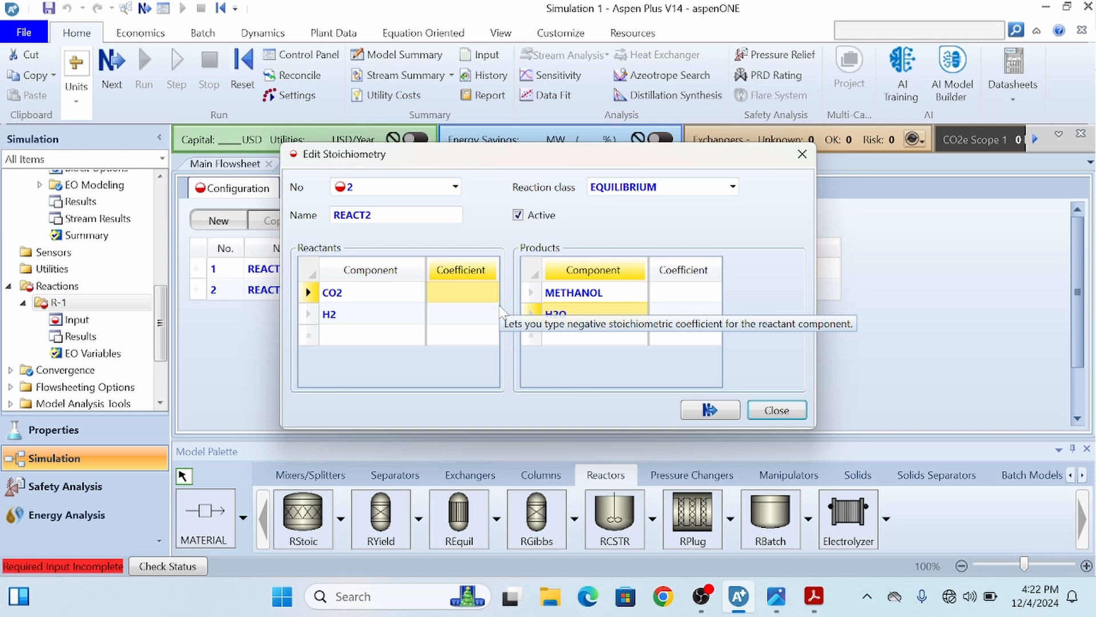
{"action": "type", "text": "-"}
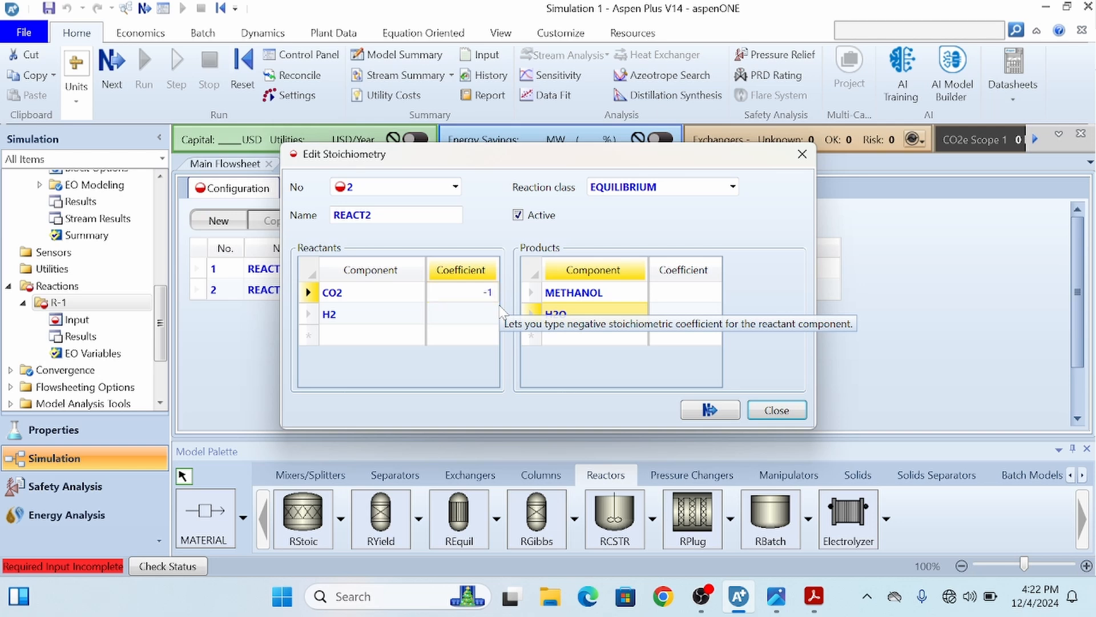
{"action": "type", "text": "1"}
{"action": "key", "text": "Return"}
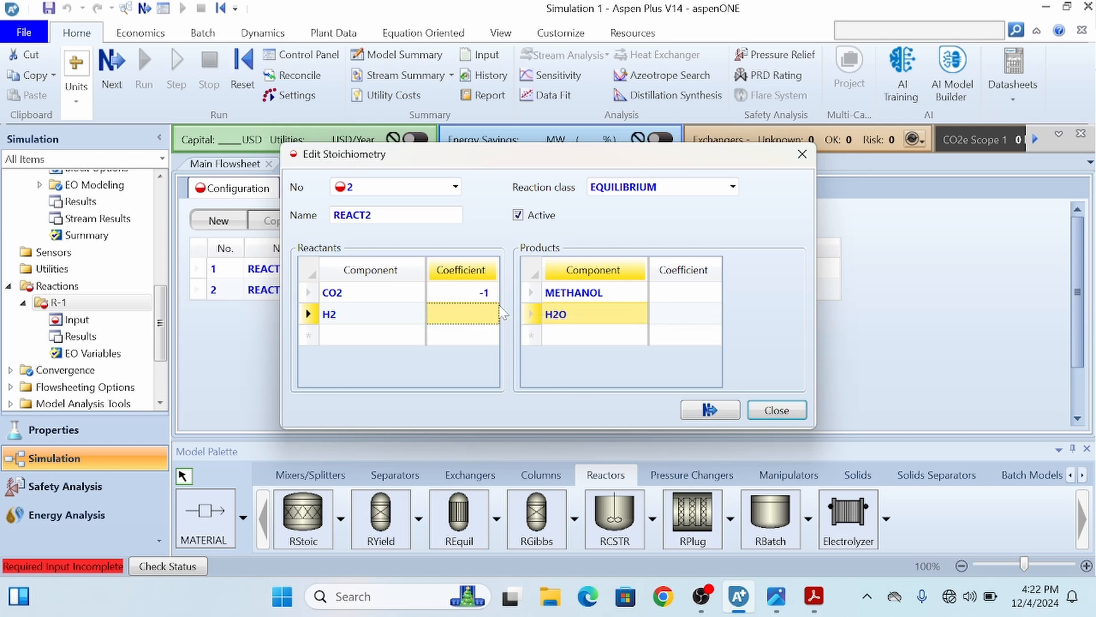
{"action": "type", "text": "-3"}
{"action": "key", "text": "Return"}
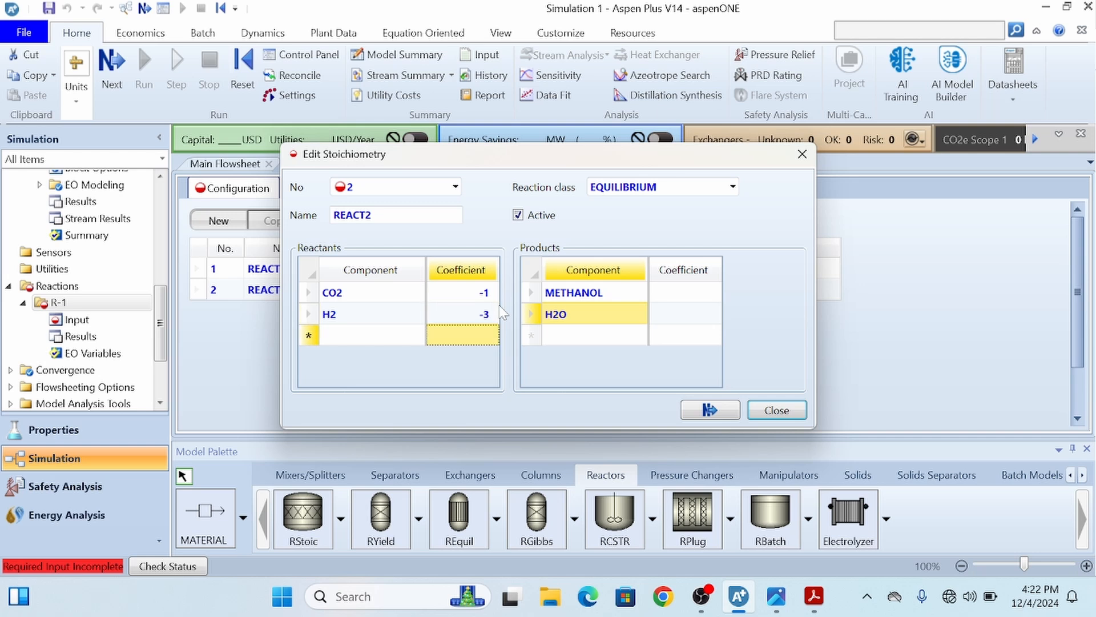
{"action": "left_click", "coordinate": [692, 294]}
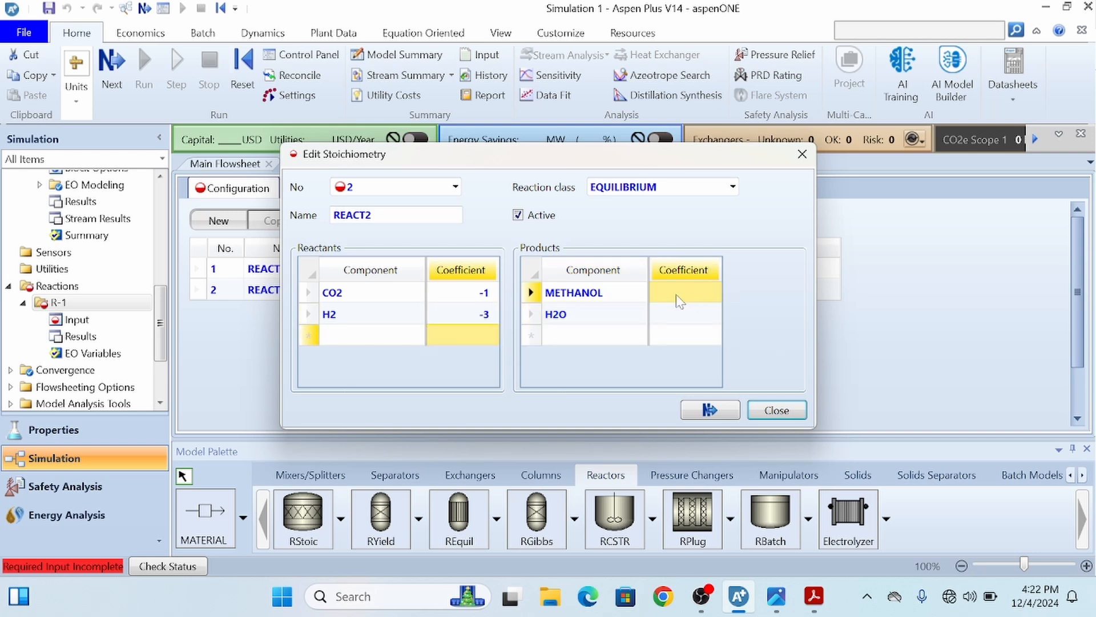
{"action": "type", "text": "1"}
{"action": "key", "text": "Return"}
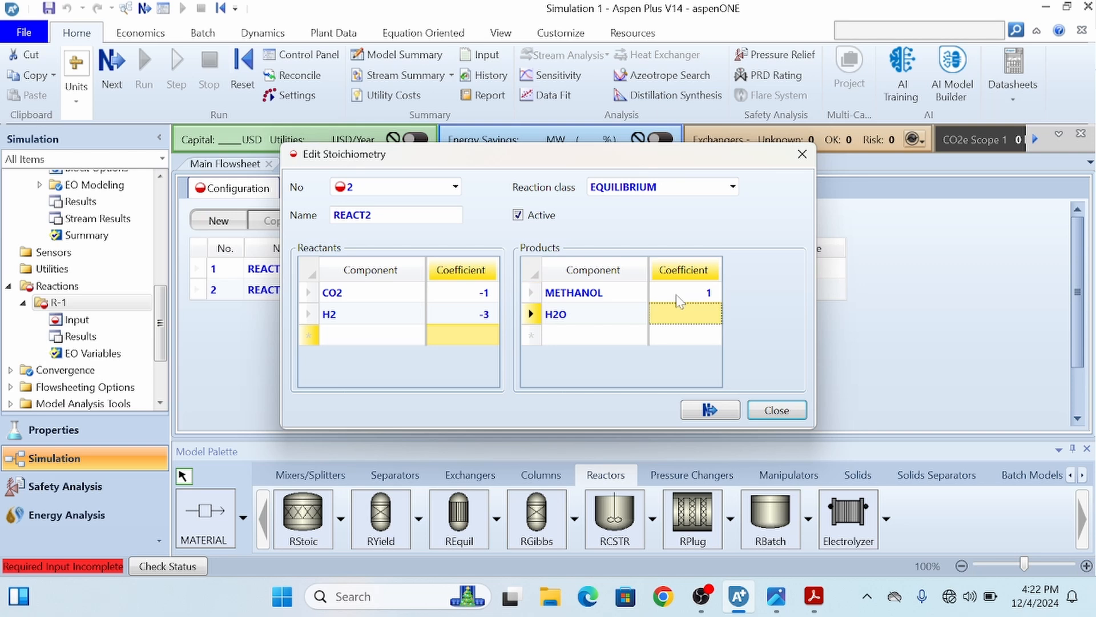
{"action": "type", "text": "1"}
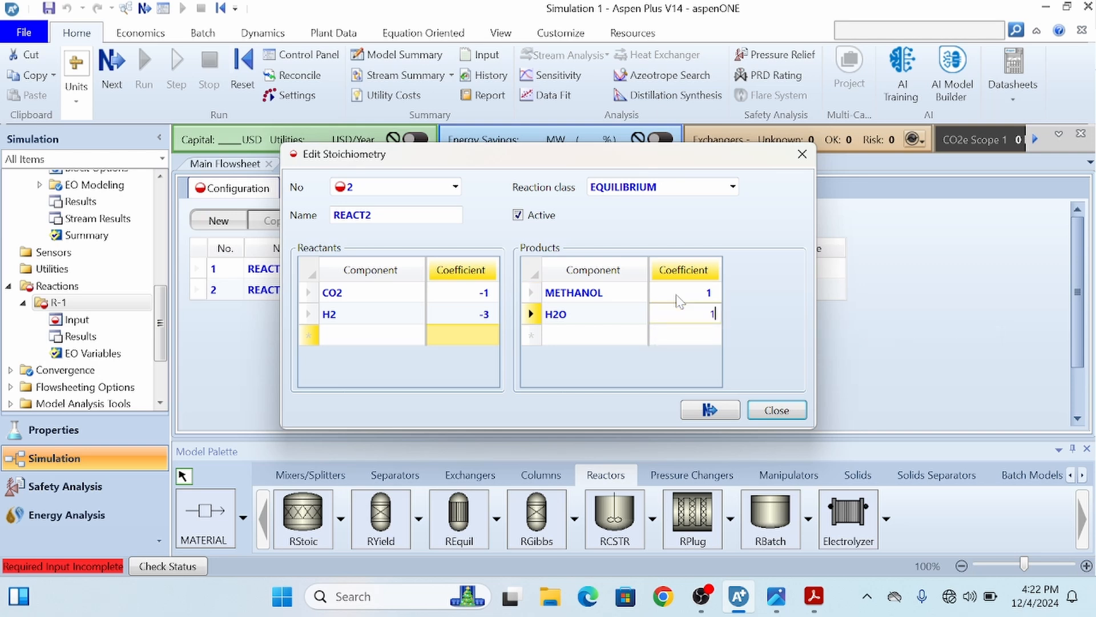
{"action": "key", "text": "Return"}
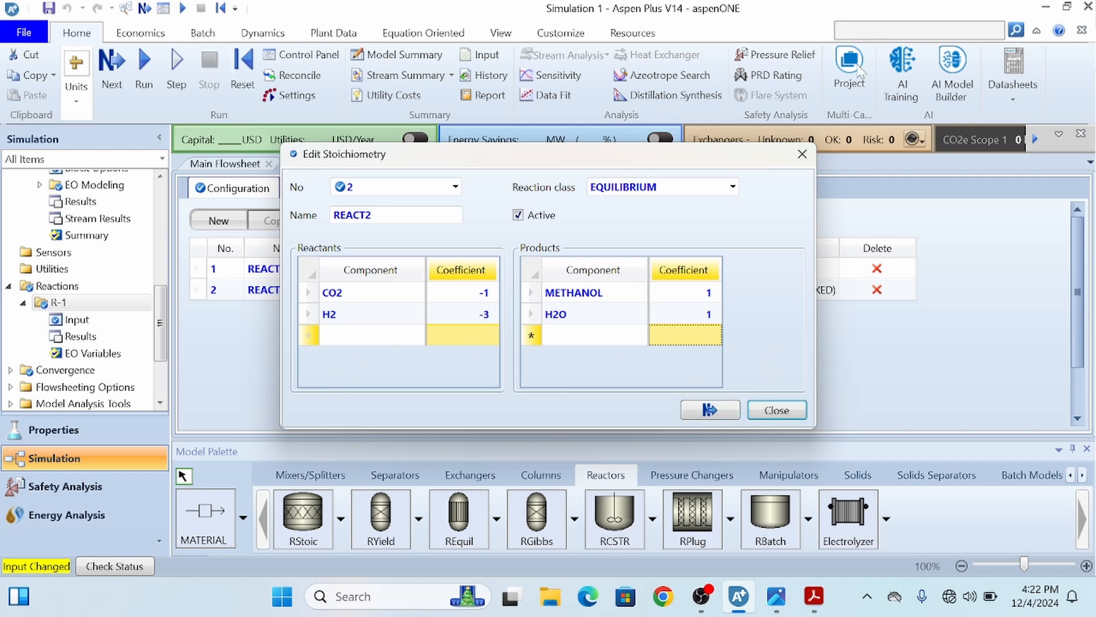
{"action": "left_click", "coordinate": [801, 153]}
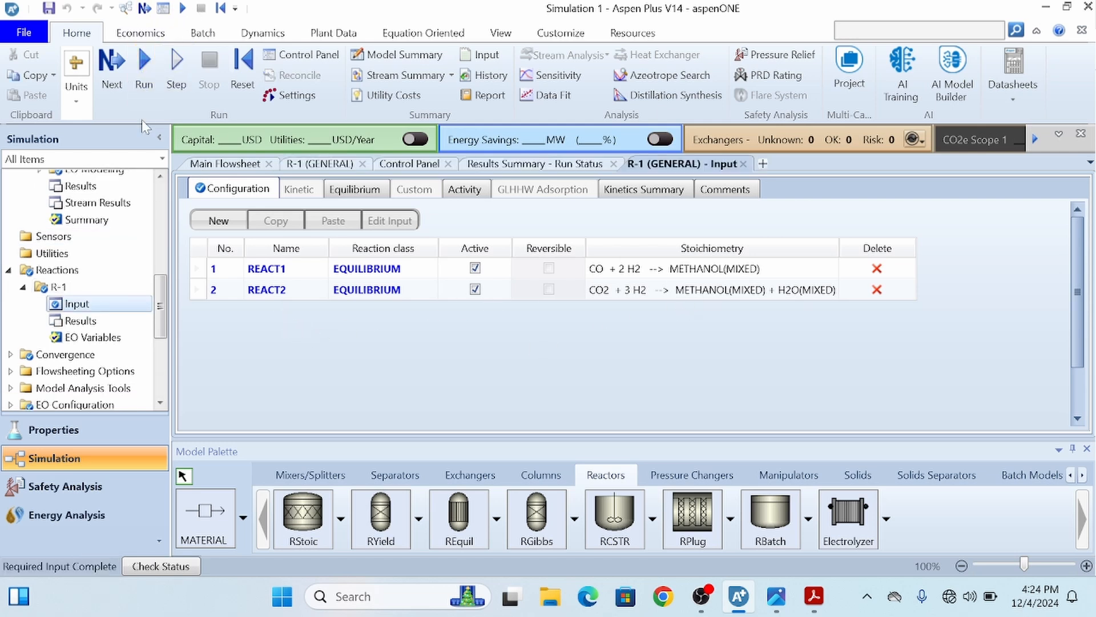
Run the simulation and move the HX heater block closer to the reactor on the main flowsheet
{"action": "left_click", "coordinate": [150, 77]}
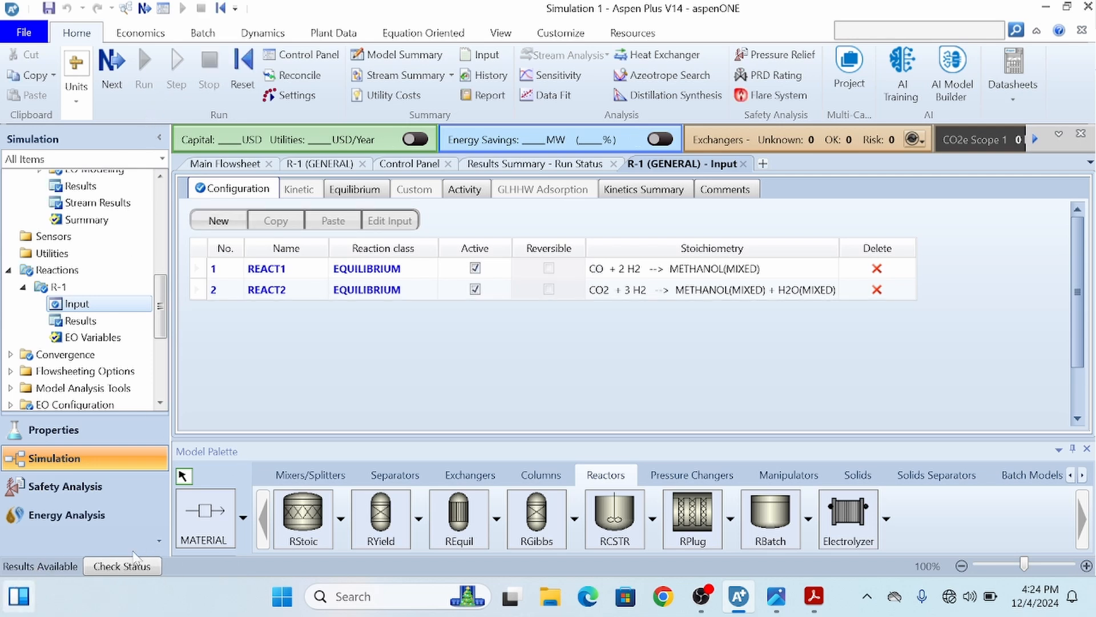
{"action": "left_click", "coordinate": [224, 164]}
{"action": "left_click", "coordinate": [537, 336]}
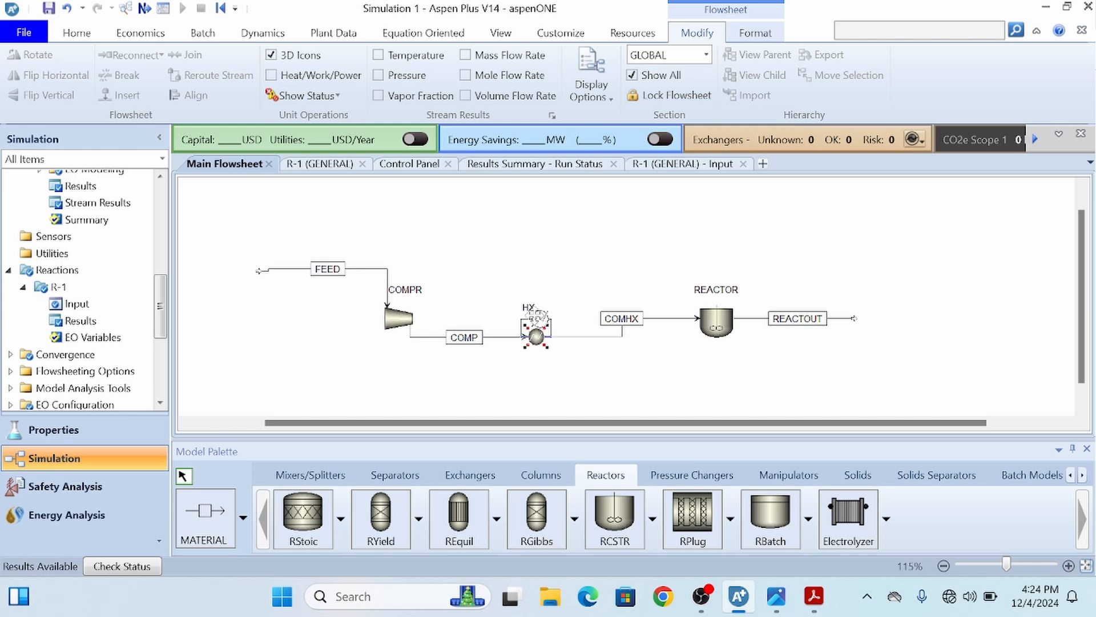
{"action": "left_click_drag", "start_coordinate": [537, 335], "coordinate": [562, 325]}
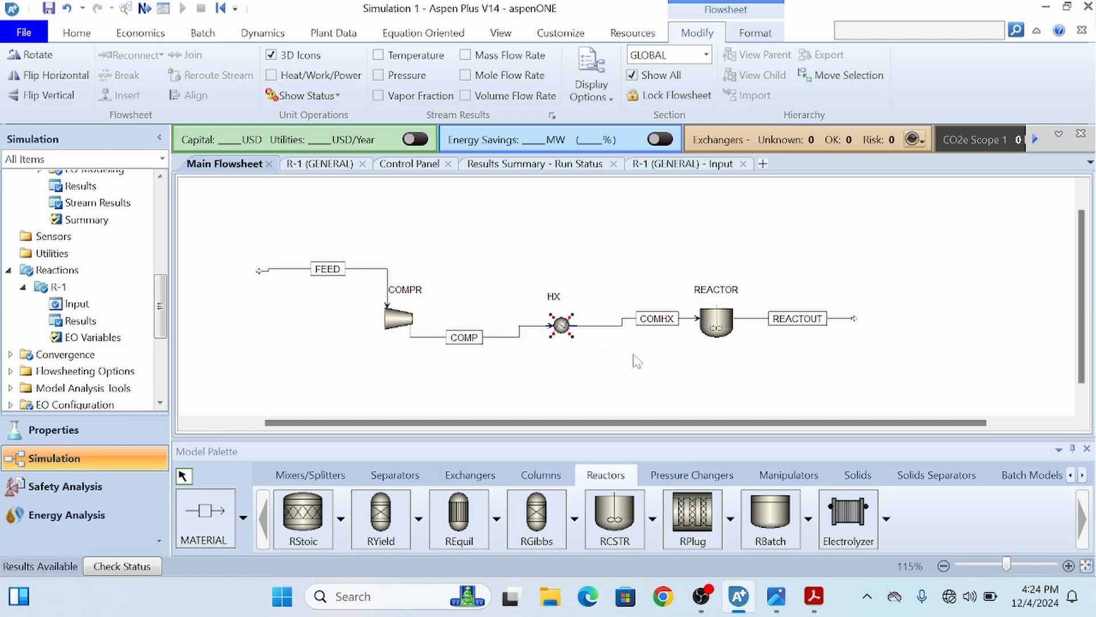
Open the stream results of the REACTOR block
{"action": "double_click", "coordinate": [732, 319]}
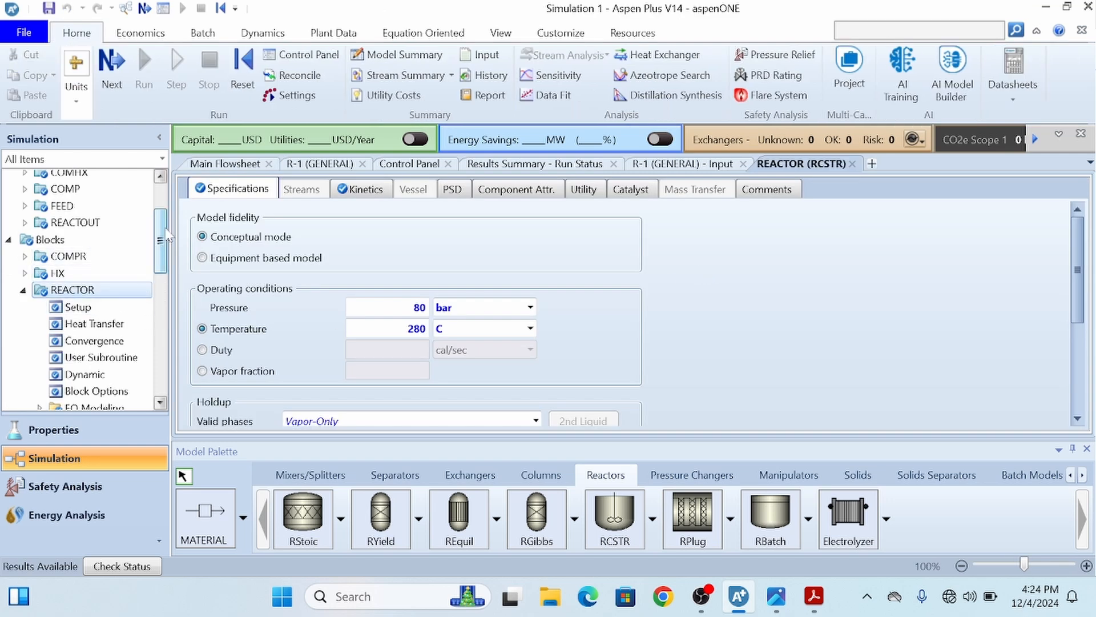
{"action": "left_click_drag", "start_coordinate": [165, 240], "coordinate": [156, 217]}
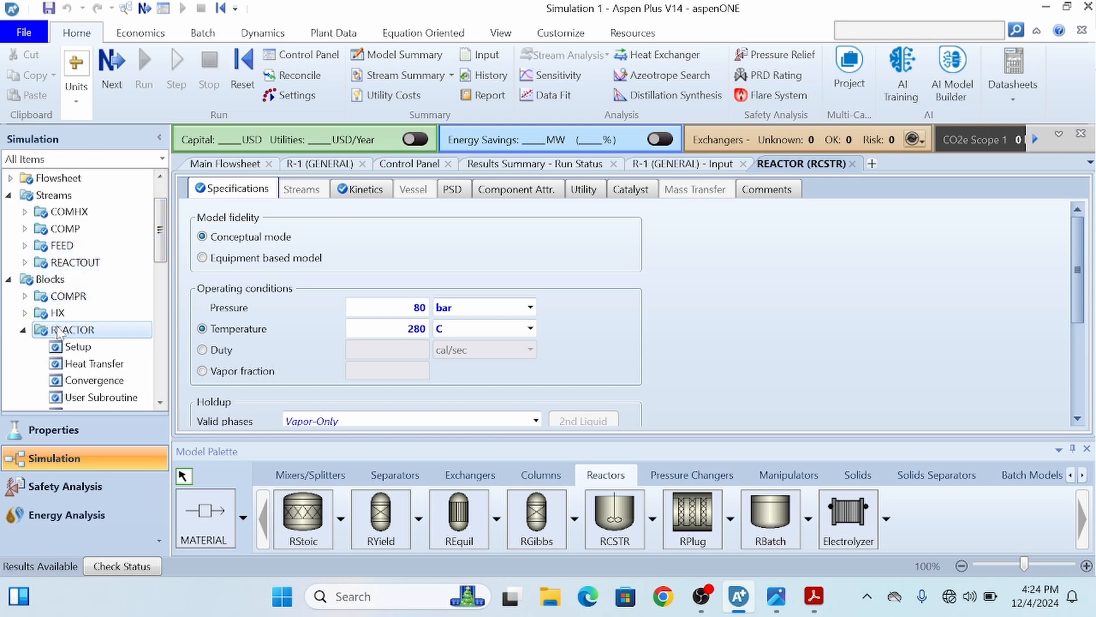
{"action": "left_click", "coordinate": [22, 329]}
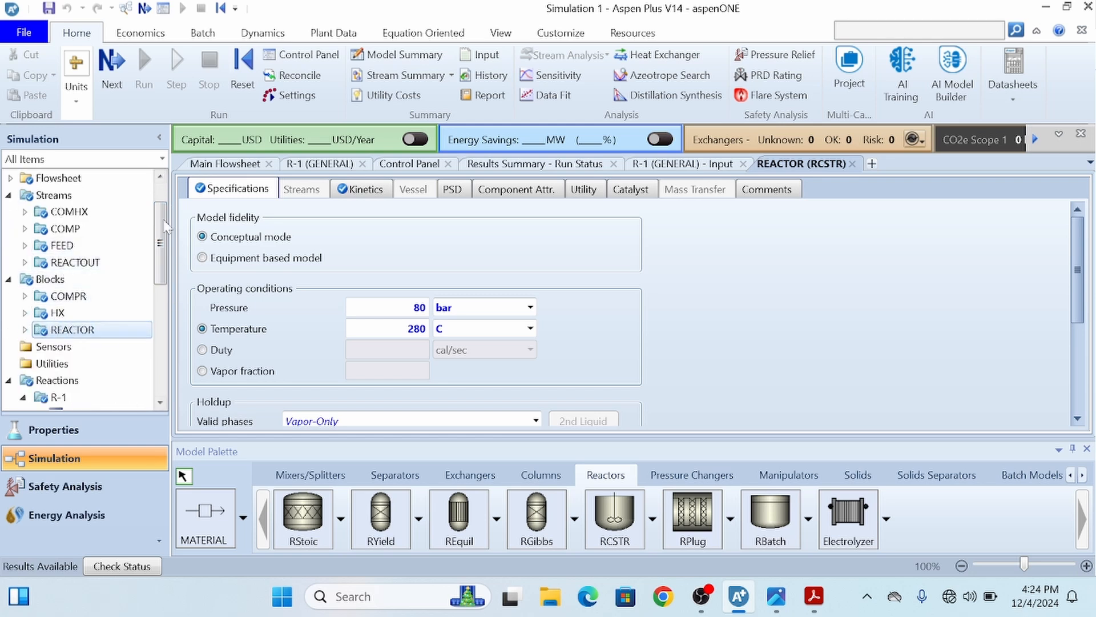
{"action": "left_click", "coordinate": [24, 329]}
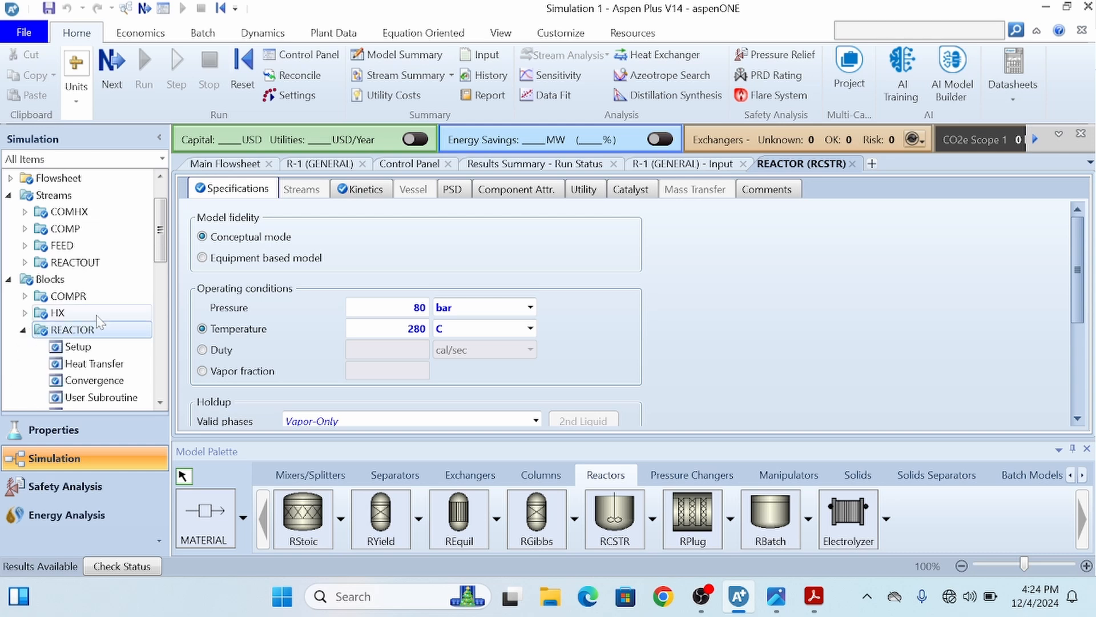
{"action": "scroll", "coordinate": [162, 234], "scroll_direction": "down", "scroll_amount": 5}
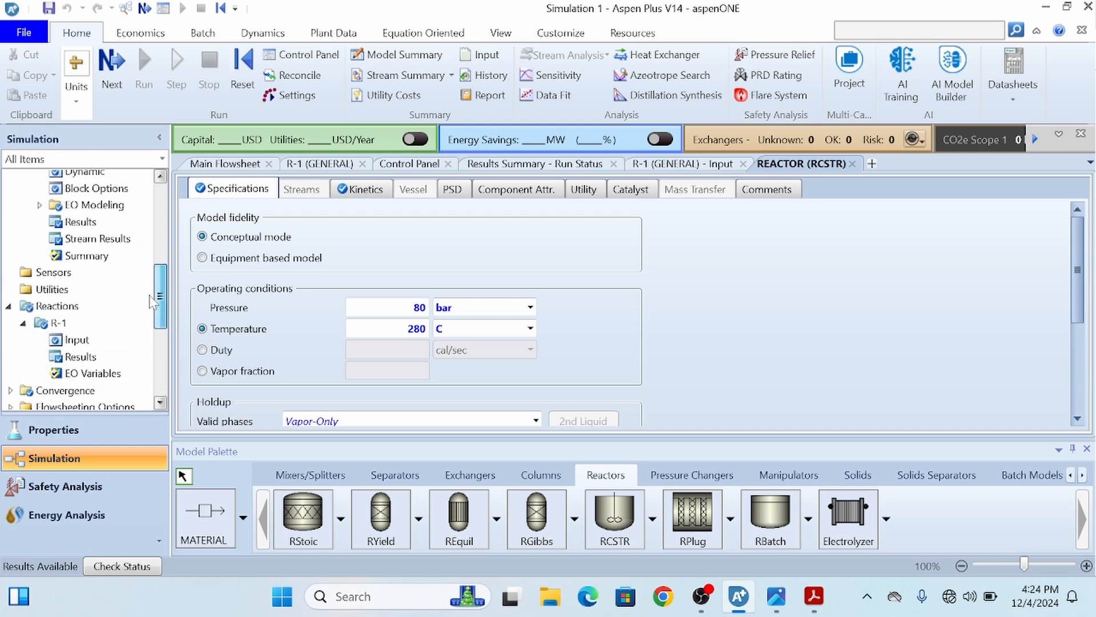
{"action": "left_click", "coordinate": [94, 240]}
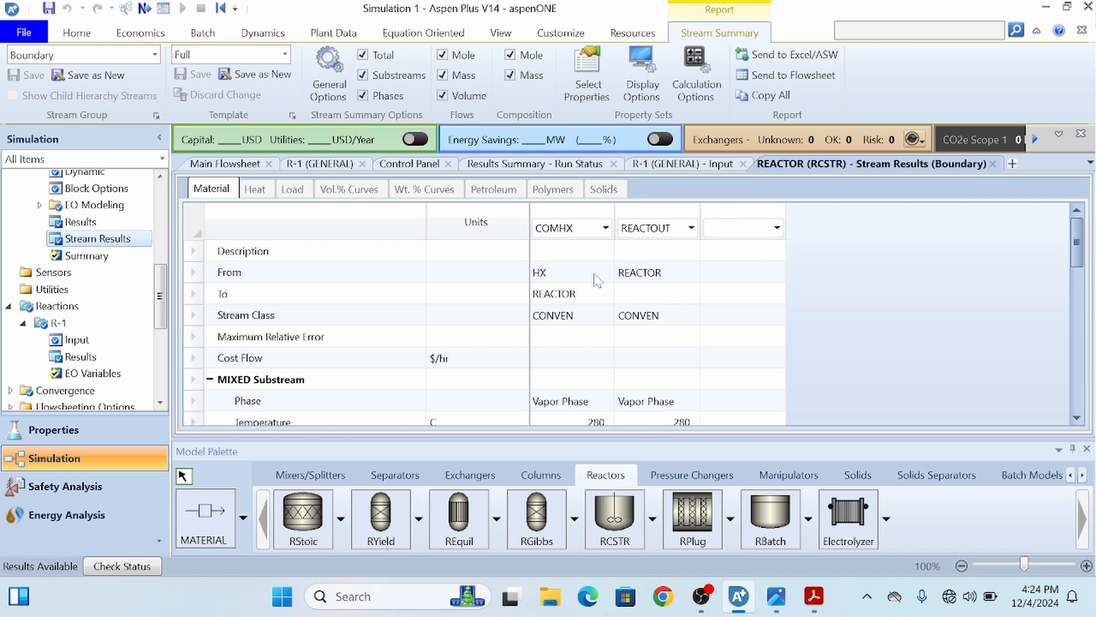
Expand the mole flows and compare the component flows of COMHX and REACTOUT, especially METHANOL and H2O
{"action": "scroll", "coordinate": [502, 286], "scroll_direction": "down", "scroll_amount": 3}
{"action": "scroll", "coordinate": [491, 303], "scroll_direction": "down", "scroll_amount": 4}
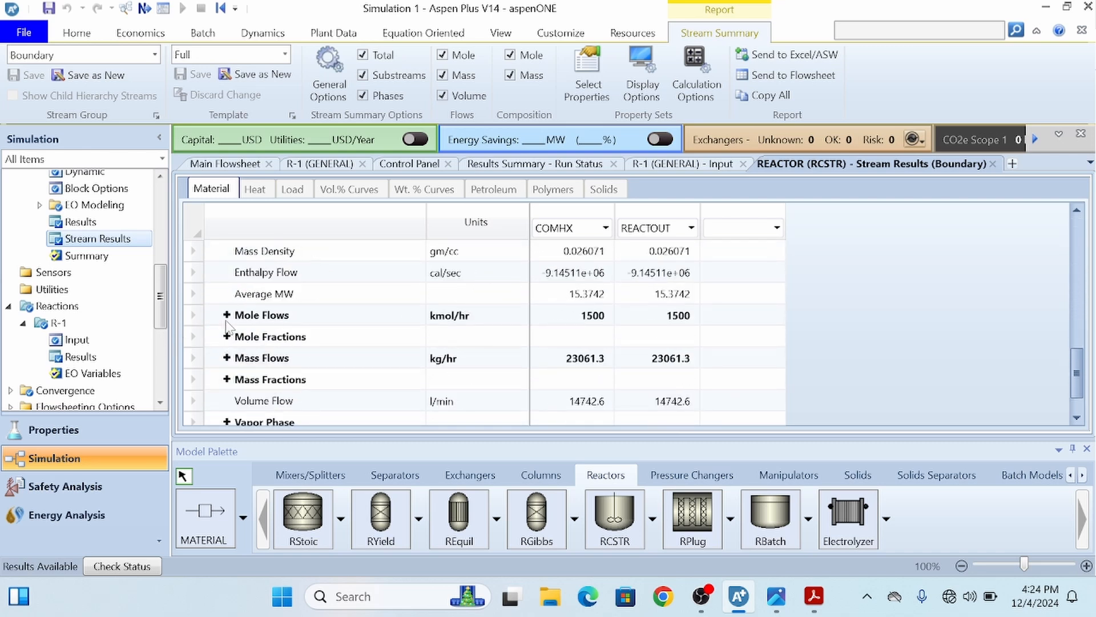
{"action": "left_click", "coordinate": [227, 315]}
{"action": "left_click", "coordinate": [227, 315]}
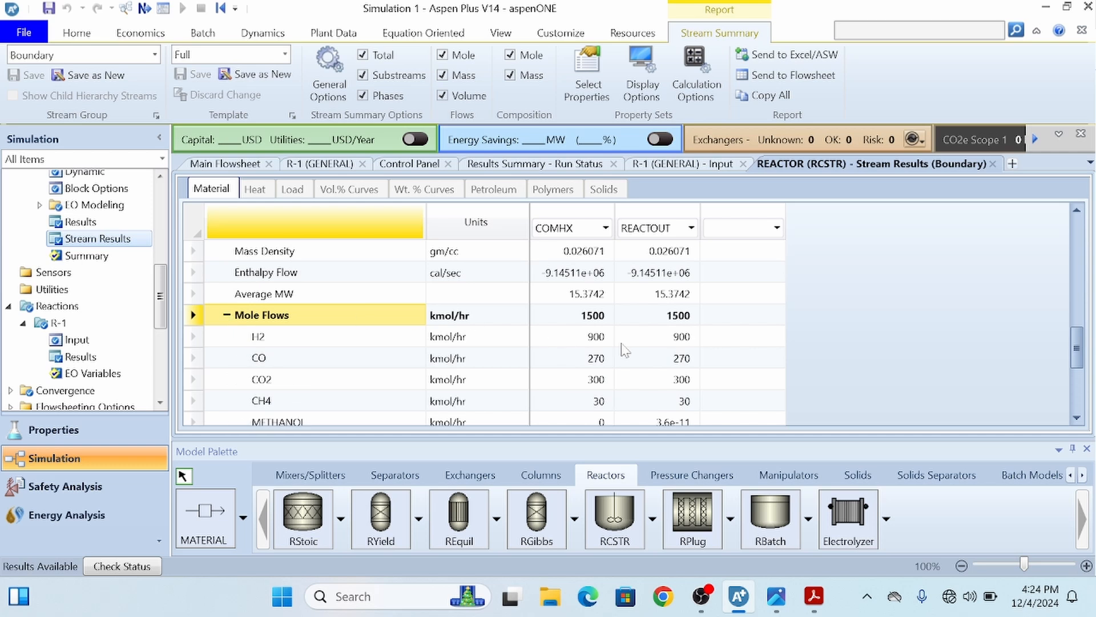
{"action": "scroll", "coordinate": [654, 350], "scroll_direction": "down", "scroll_amount": 1}
{"action": "scroll", "coordinate": [648, 350], "scroll_direction": "down", "scroll_amount": 1}
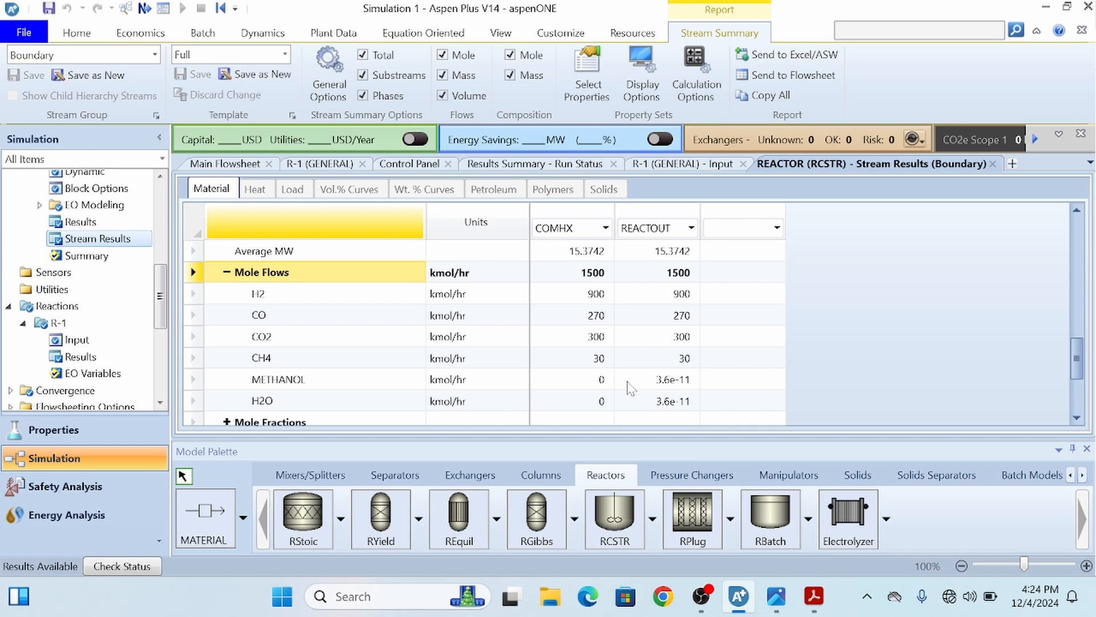
{"action": "key", "text": "alt+Tab"}
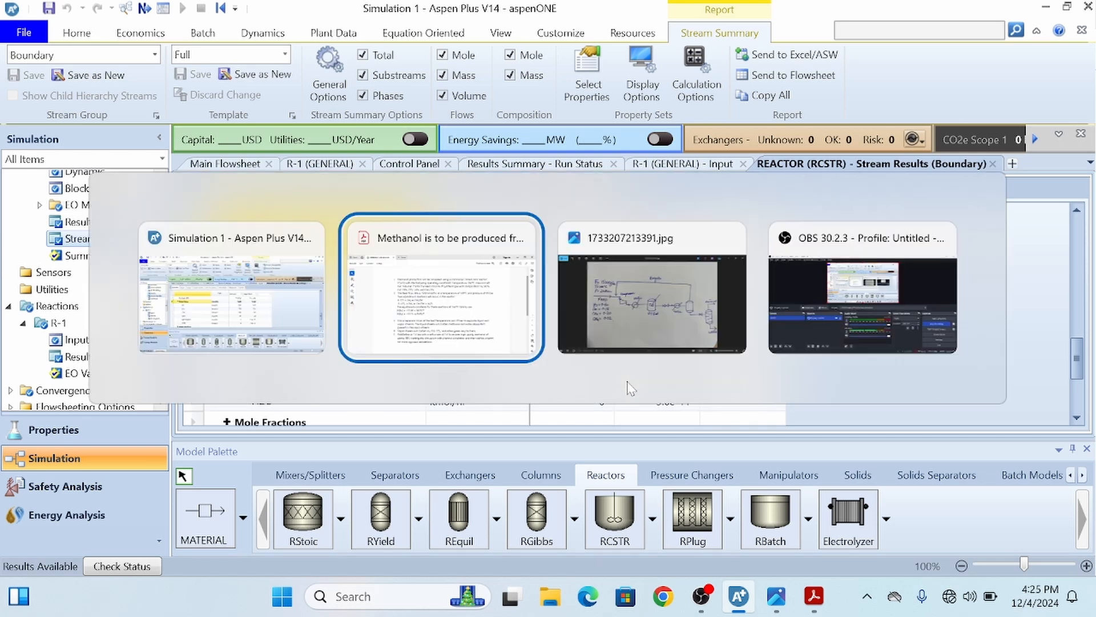
{"action": "key", "text": "alt+shift+Tab"}
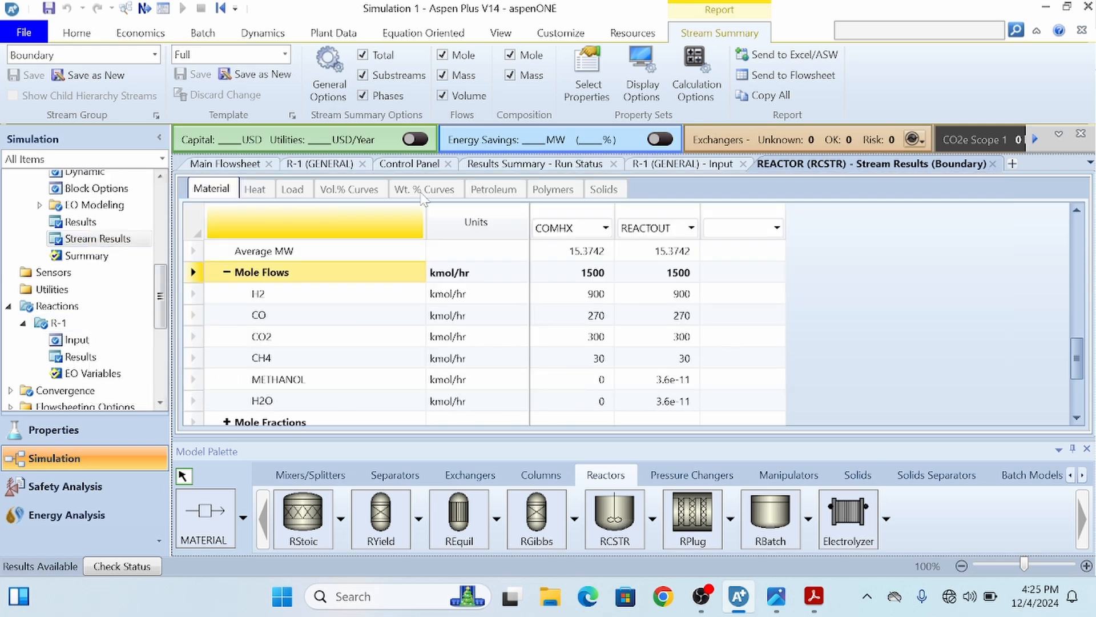
Close the R-1 input, run status, control panel and REACTOR stream results forms
{"action": "left_click", "coordinate": [742, 164]}
{"action": "left_click", "coordinate": [613, 164]}
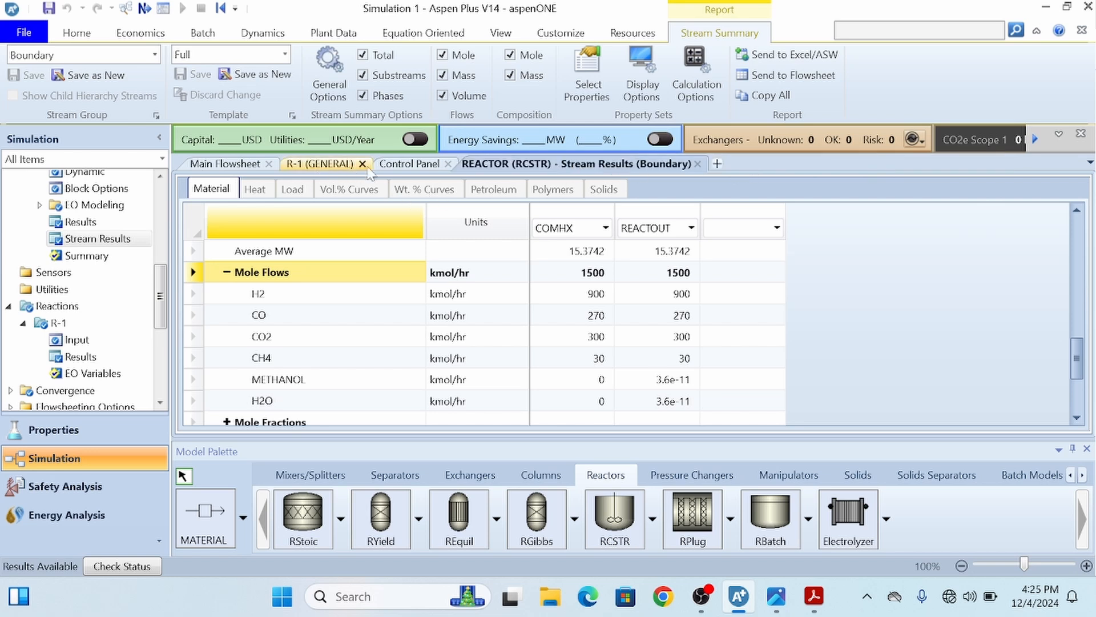
{"action": "left_click", "coordinate": [448, 164]}
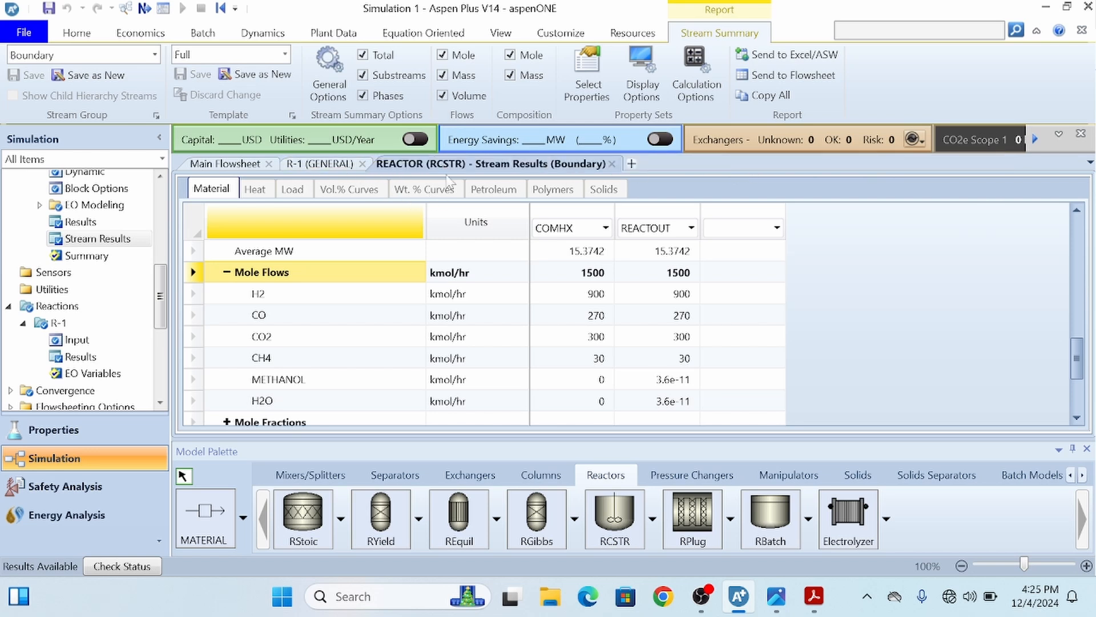
{"action": "left_click", "coordinate": [612, 164]}
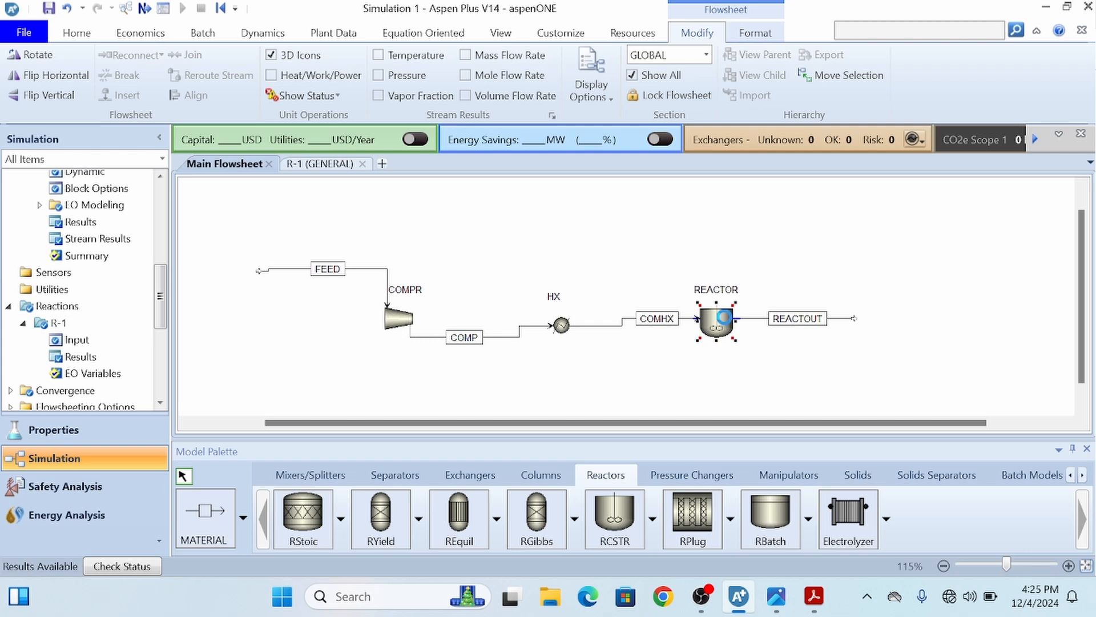
Check which reaction set is included in the REACTOR block's kinetics
{"action": "double_click", "coordinate": [718, 319]}
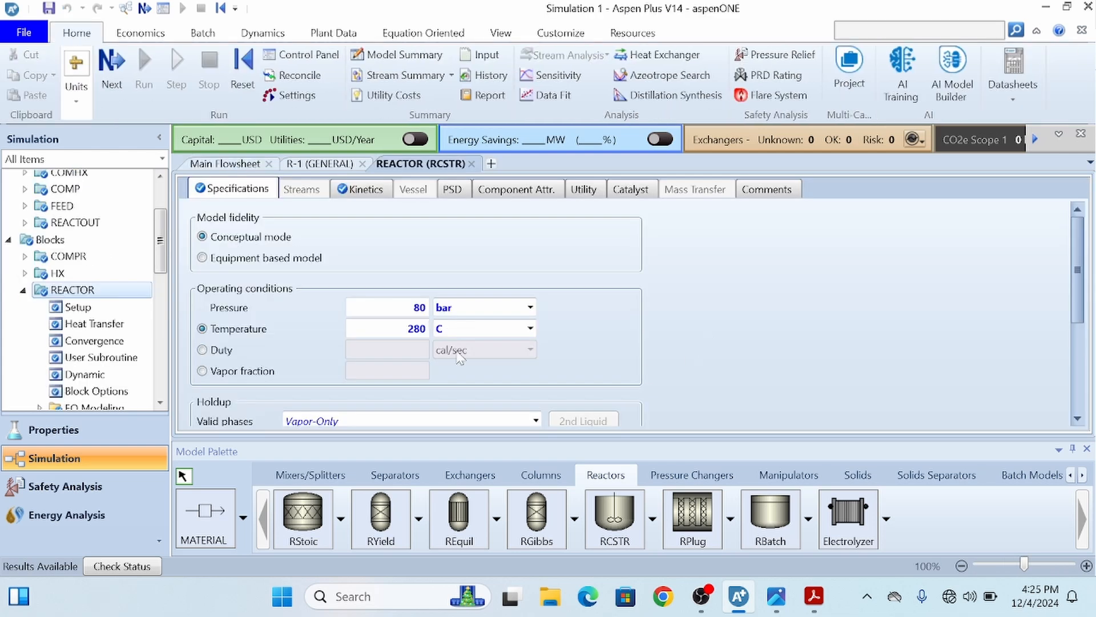
{"action": "left_click", "coordinate": [367, 195]}
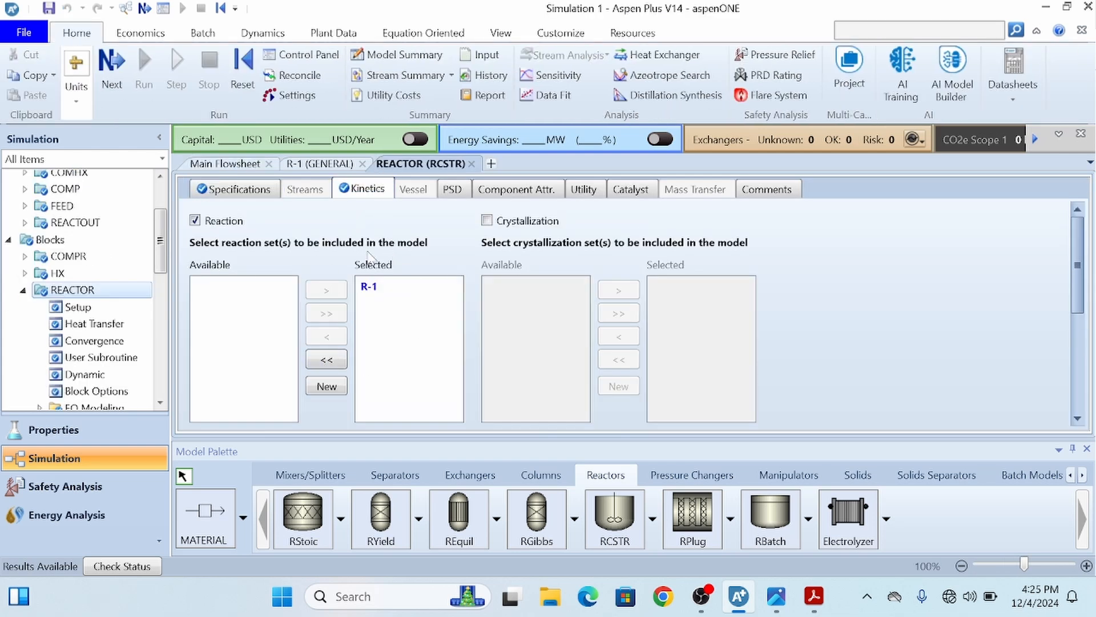
{"action": "scroll", "coordinate": [86, 274], "scroll_direction": "down", "scroll_amount": 5}
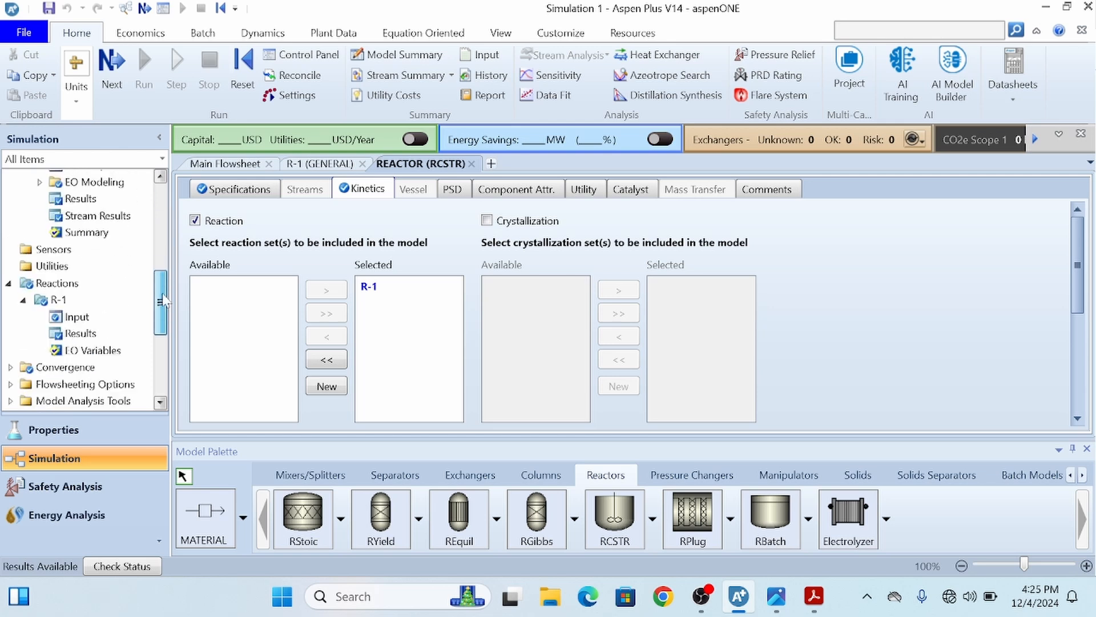
In reaction set R-1, set the equilibrium reacting phase of the CO + 2 H2 reaction to Vapor
{"action": "double_click", "coordinate": [64, 244]}
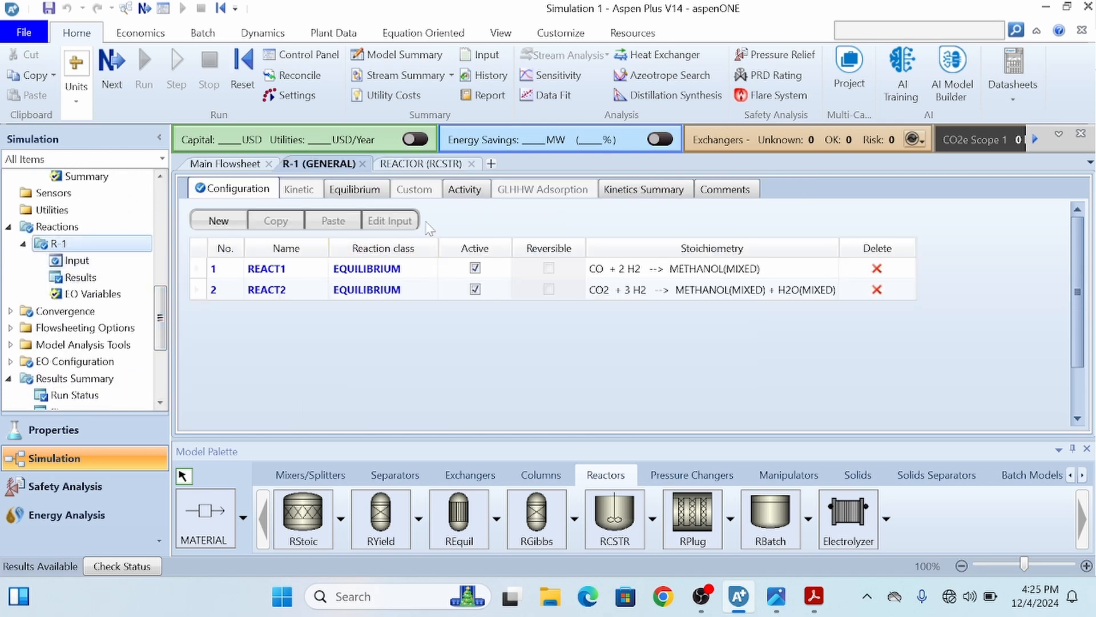
{"action": "left_click", "coordinate": [357, 191]}
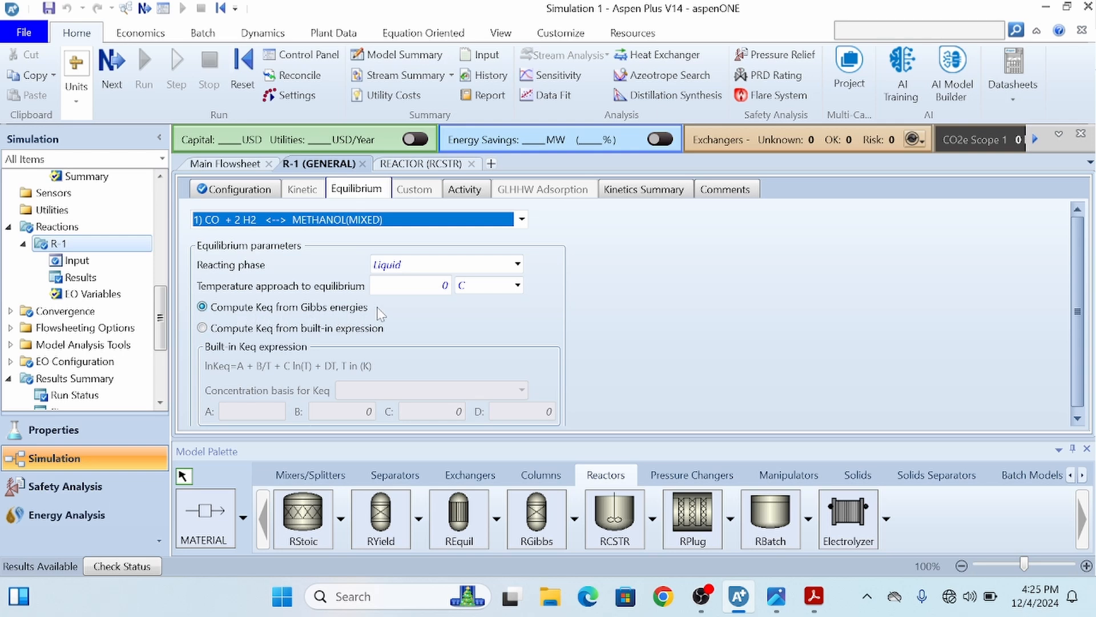
{"action": "left_click", "coordinate": [518, 264]}
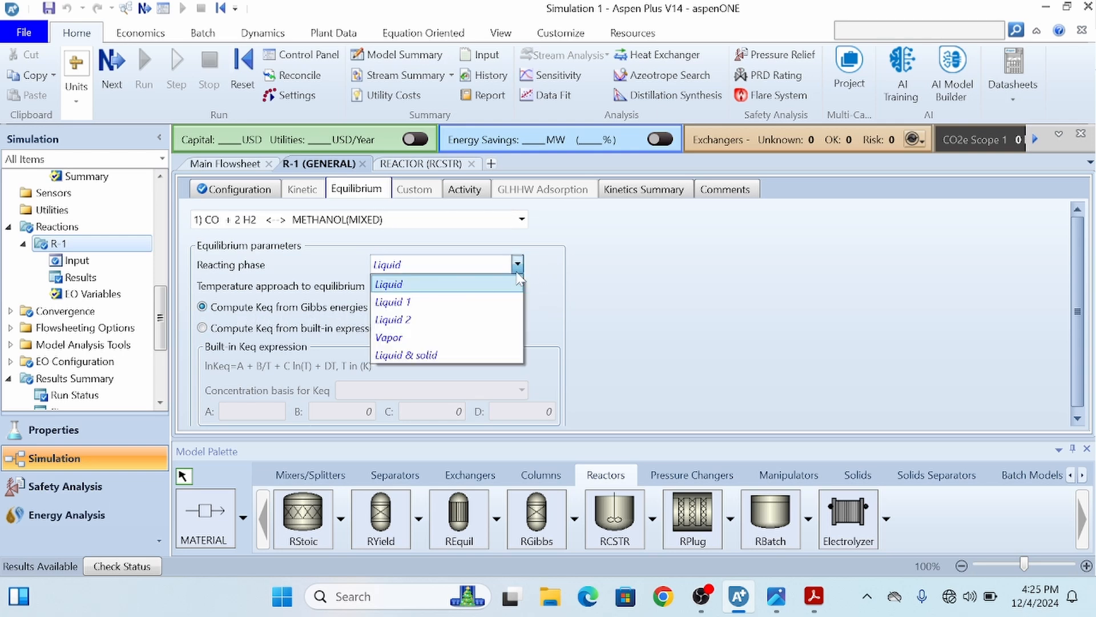
{"action": "left_click", "coordinate": [417, 336]}
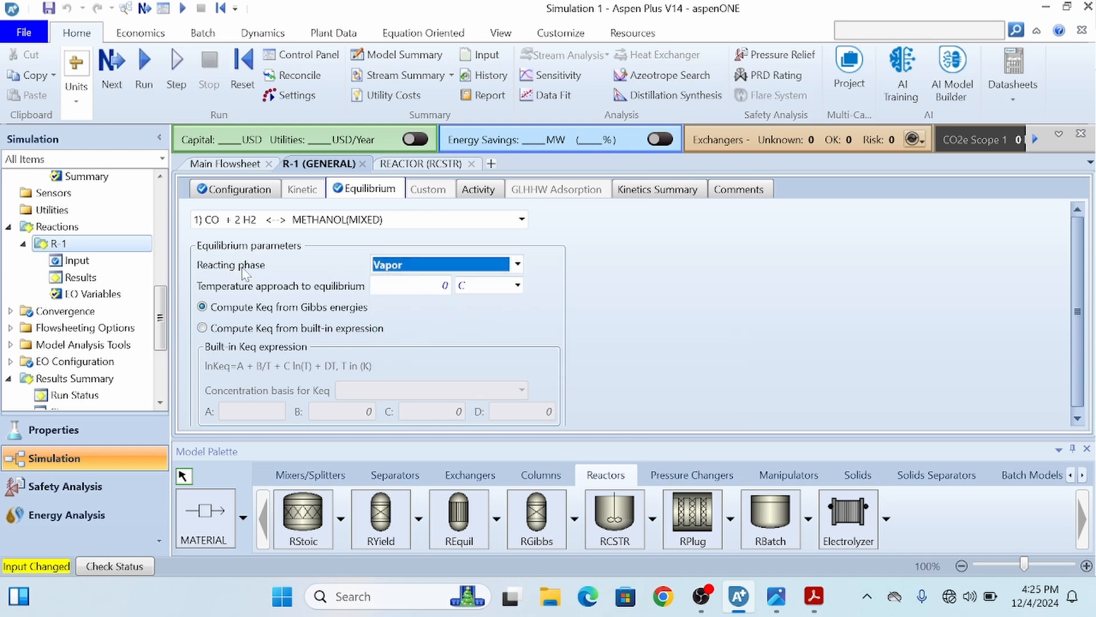
Compute Keq of the CO + 2 H2 reaction from the built-in expression, with Fugacity as the concentration basis
{"action": "left_click", "coordinate": [202, 329]}
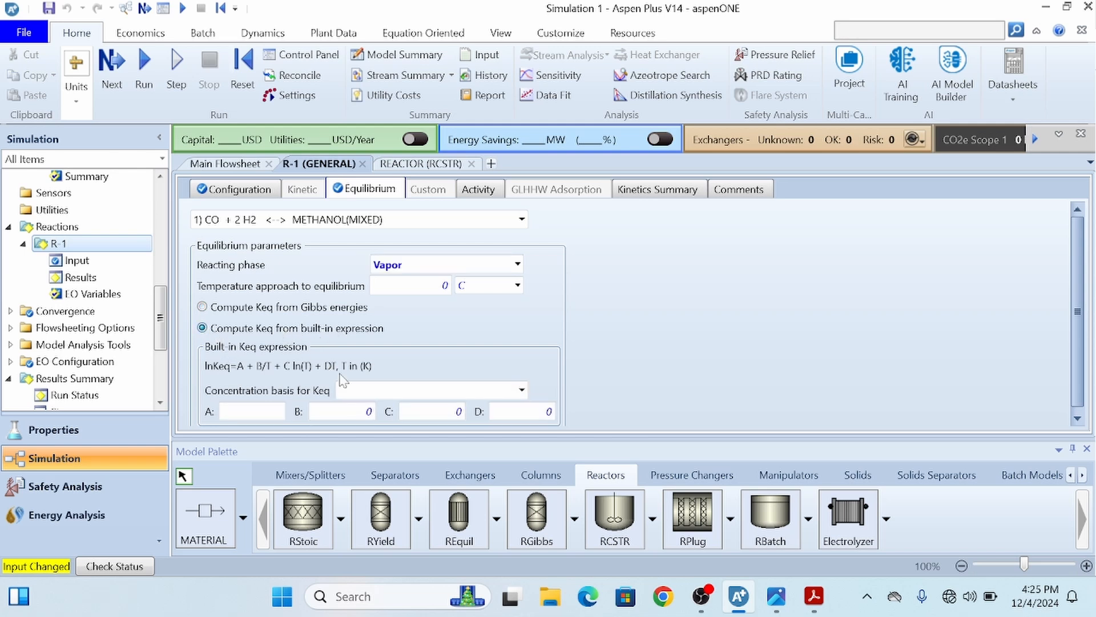
{"action": "left_click", "coordinate": [521, 390]}
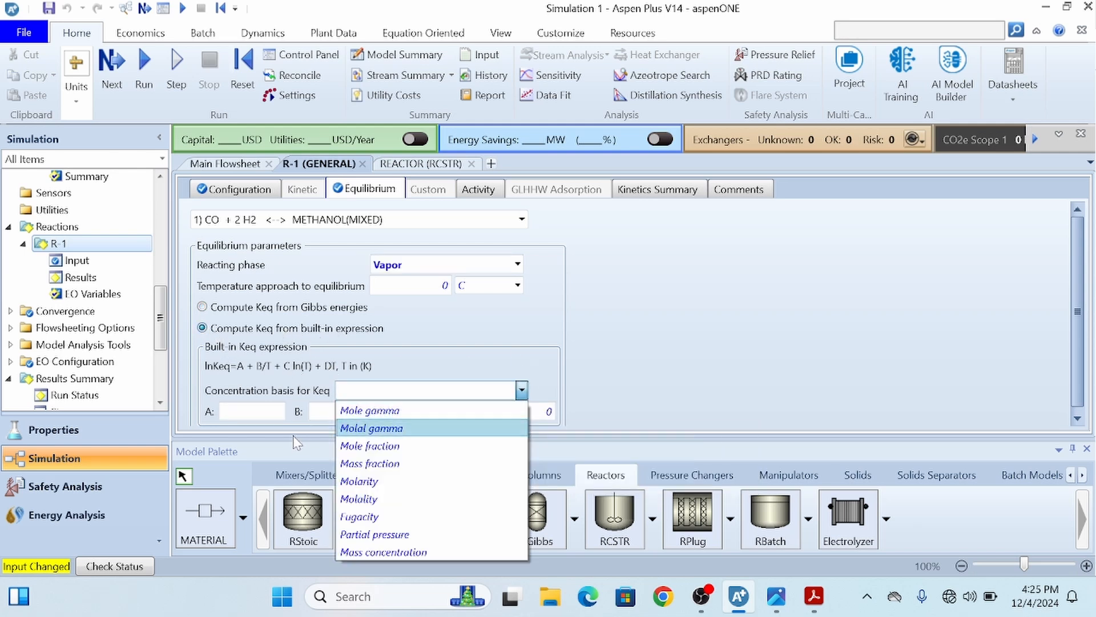
{"action": "left_click", "coordinate": [371, 520]}
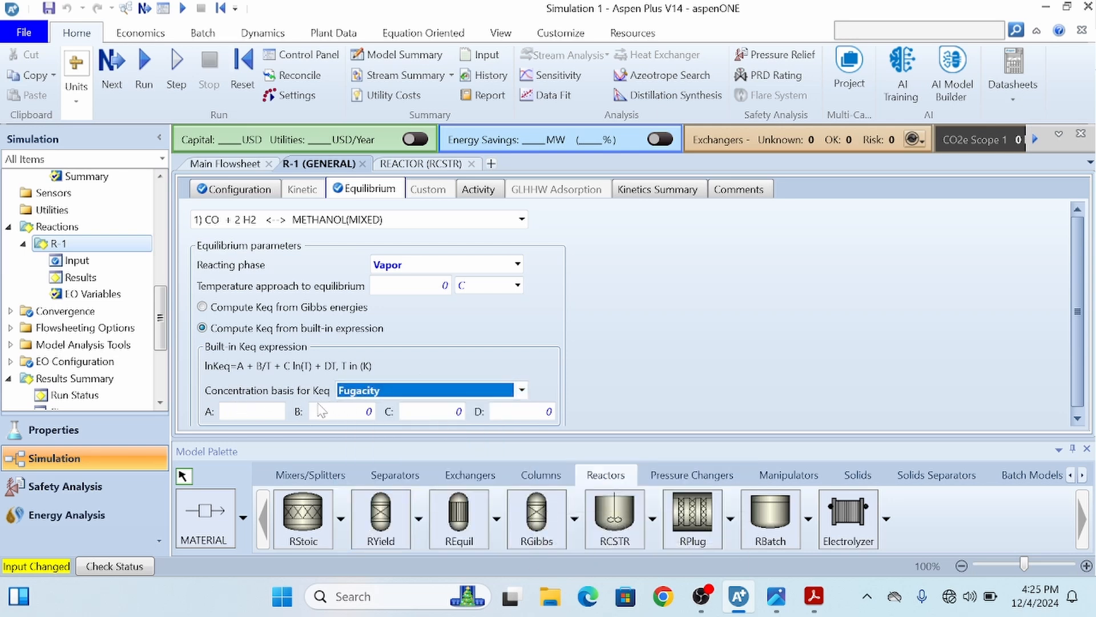
{"action": "left_click", "coordinate": [261, 415]}
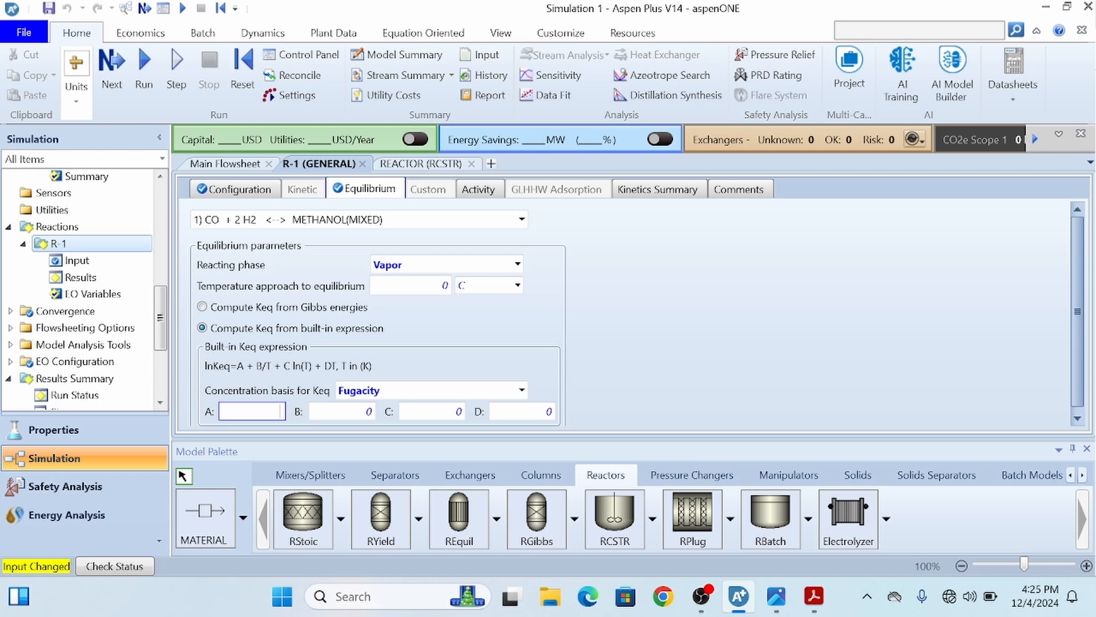
Switch to the PDF problem statement and check the ln(k1) and ln(k2) equilibrium constant expressions
{"action": "key", "text": "alt+Tab"}
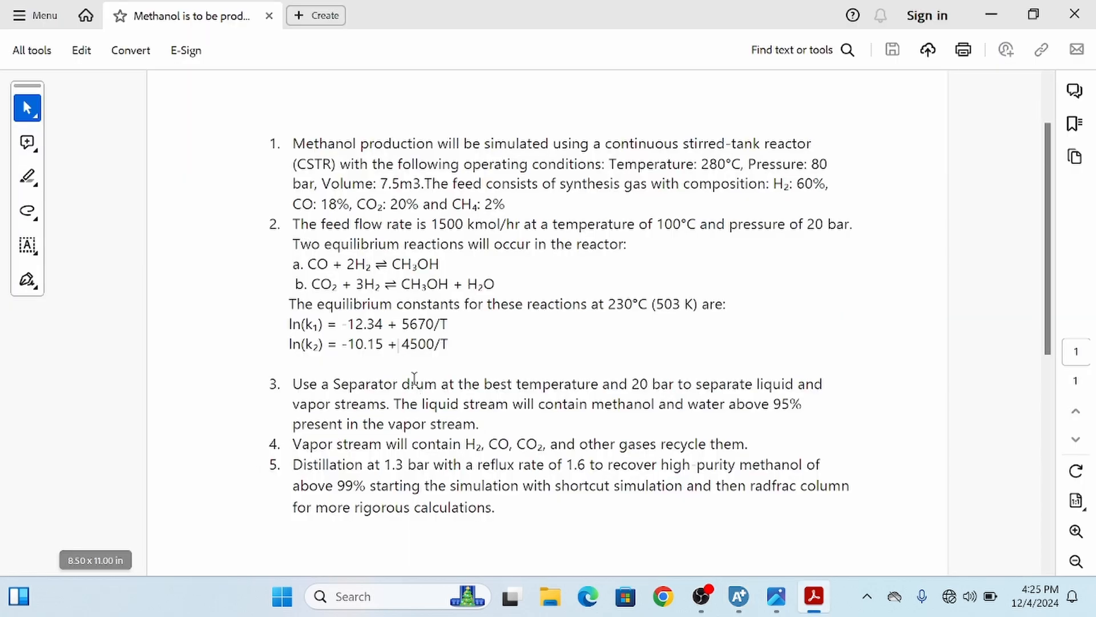
{"action": "left_click_drag", "start_coordinate": [450, 345], "coordinate": [281, 320]}
{"action": "left_click", "coordinate": [419, 344]}
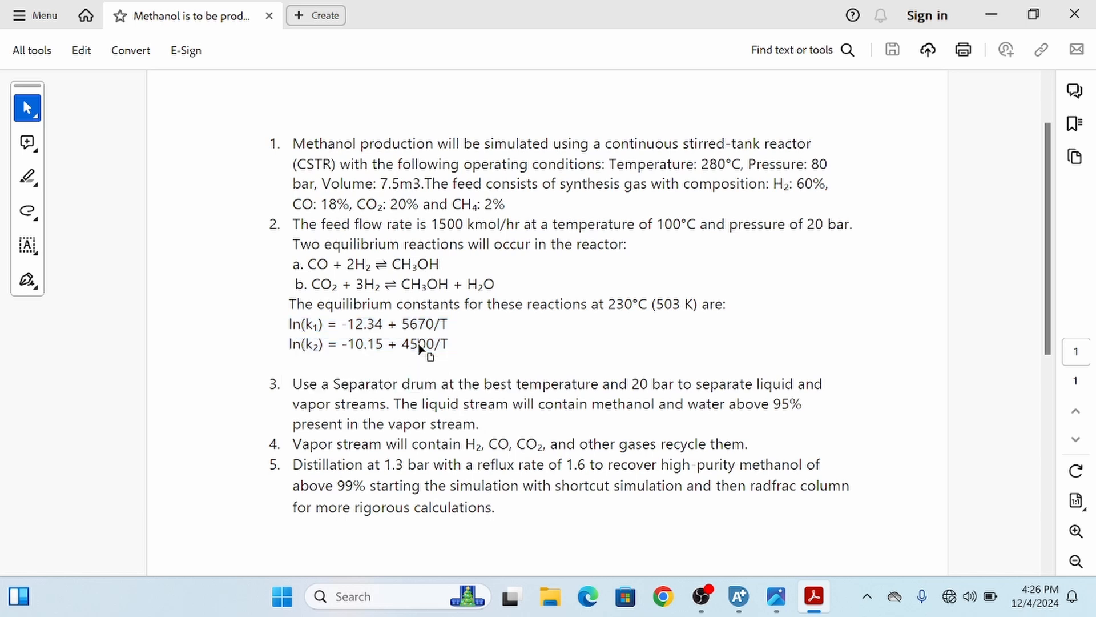
{"action": "left_click_drag", "start_coordinate": [452, 344], "coordinate": [288, 323]}
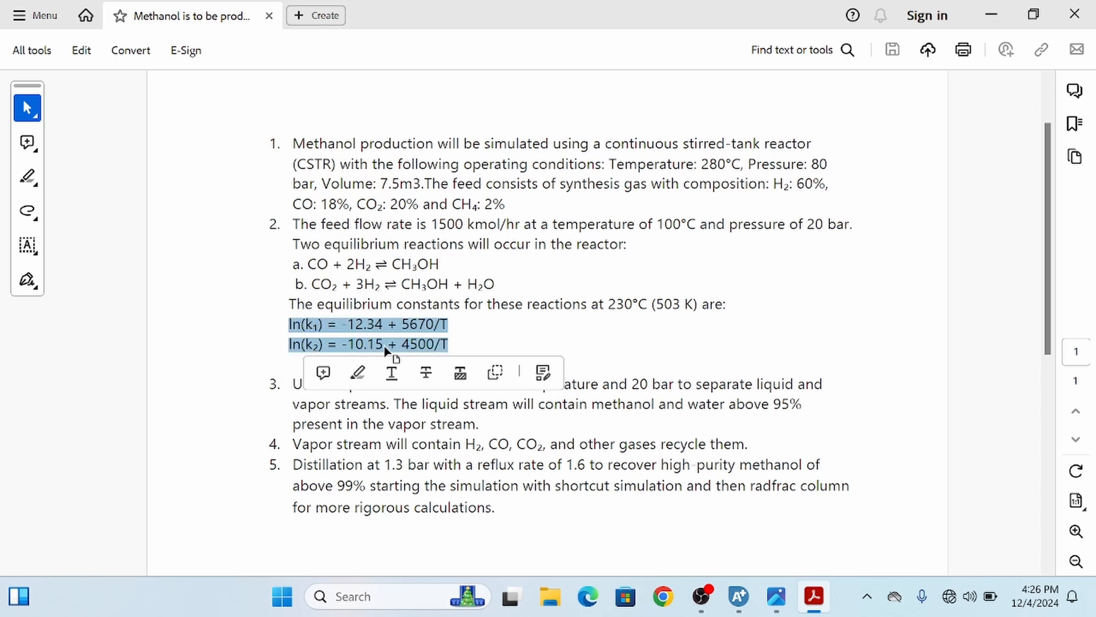
{"action": "left_click", "coordinate": [388, 345]}
{"action": "left_click_drag", "start_coordinate": [452, 345], "coordinate": [288, 322]}
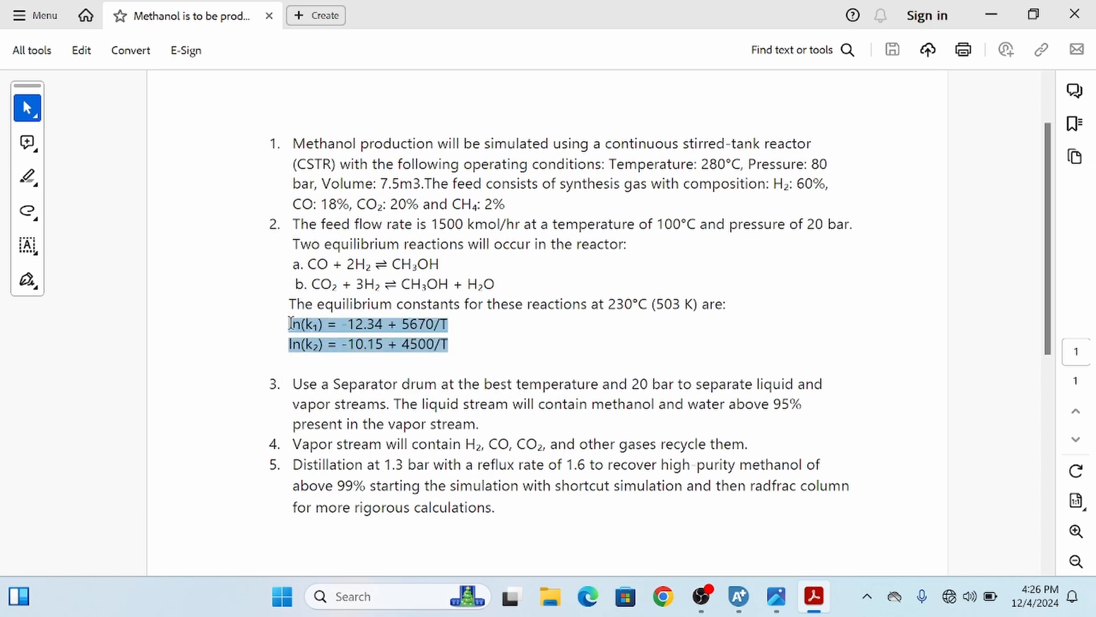
{"action": "left_click", "coordinate": [377, 336]}
{"action": "key", "text": "alt+Tab"}
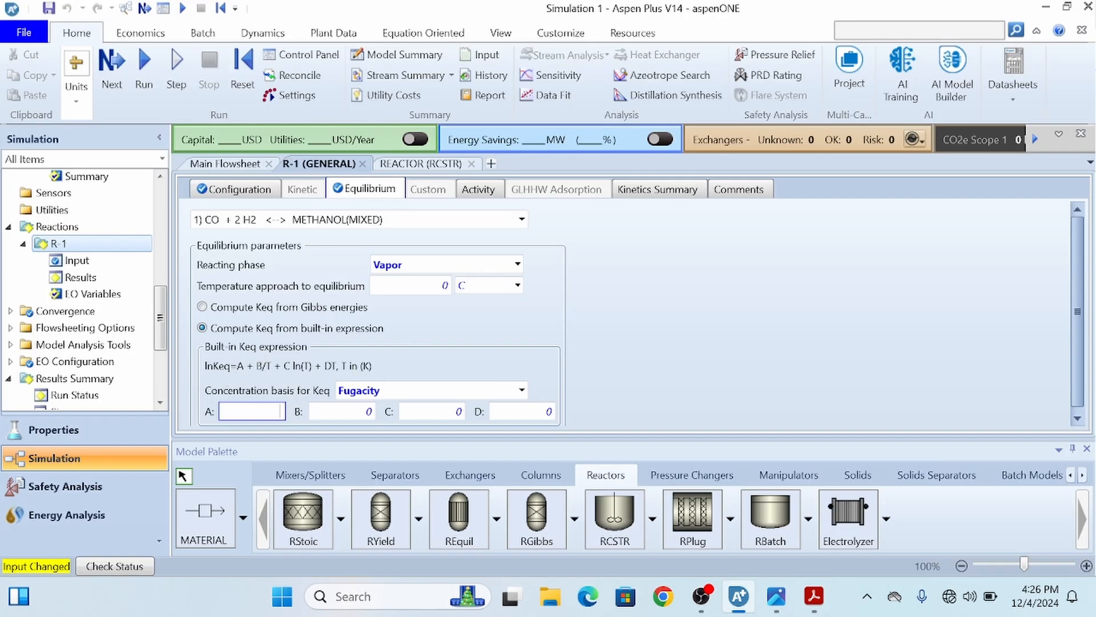
For the CO + 2 H2 reaction, set the Keq coefficients A to -12.34 and B to 5670
{"action": "key", "text": "alt+Tab"}
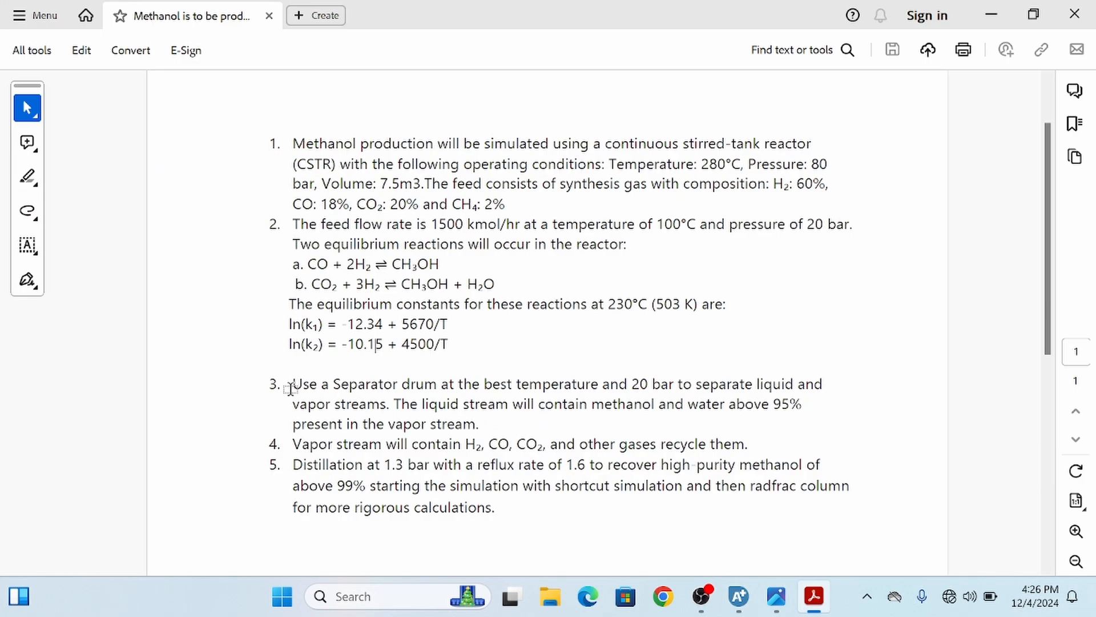
{"action": "key", "text": "alt+Tab"}
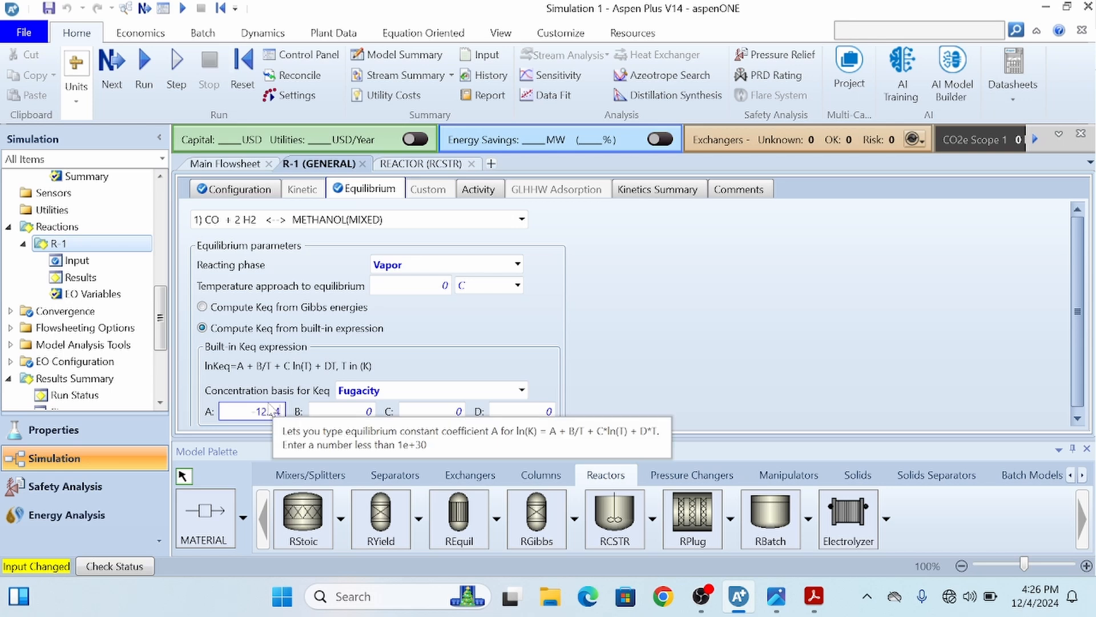
{"action": "left_click", "coordinate": [367, 412]}
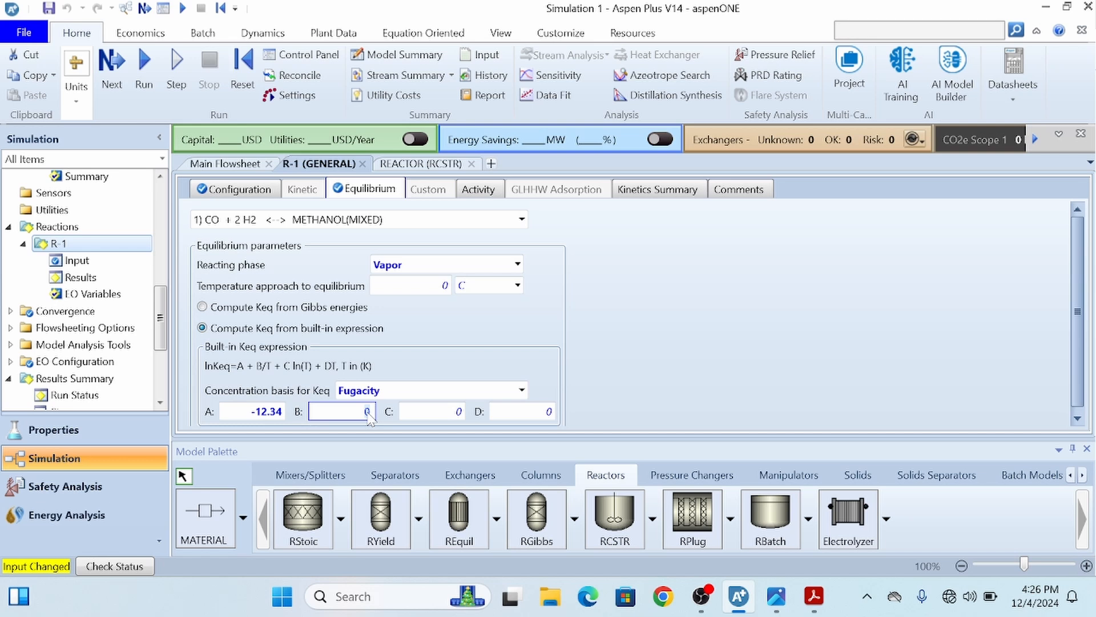
{"action": "key", "text": "BackSpace"}
{"action": "left_click", "coordinate": [593, 324]}
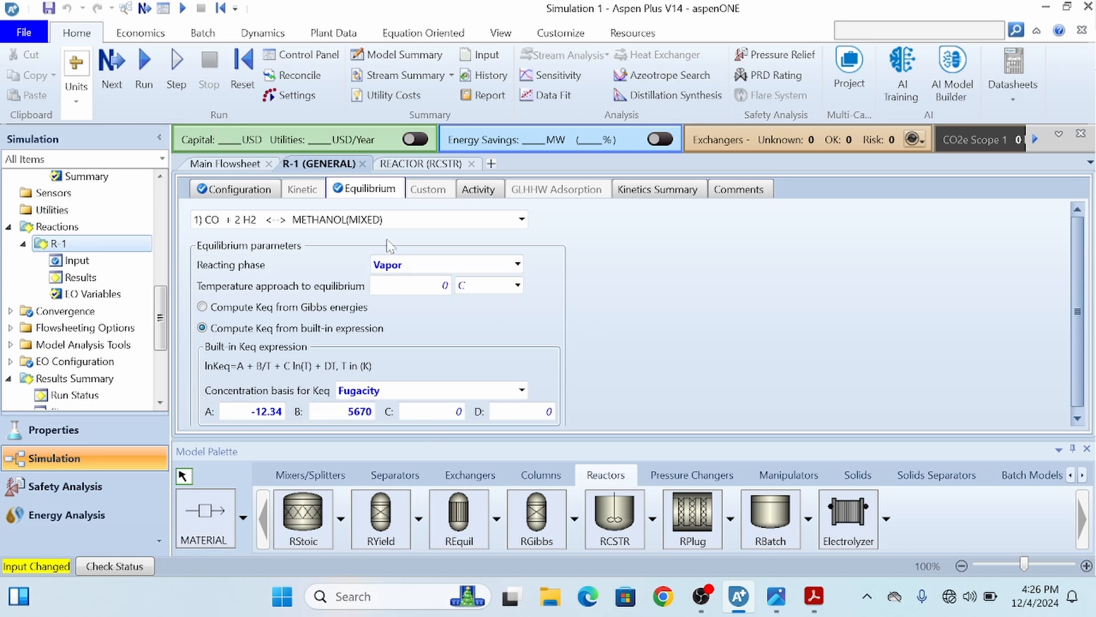
For the CO2 + 3 H2 reaction, set the reacting phase to Vapor and use the built-in Keq expression with Fugacity basis
{"action": "left_click", "coordinate": [521, 219]}
{"action": "left_click", "coordinate": [381, 255]}
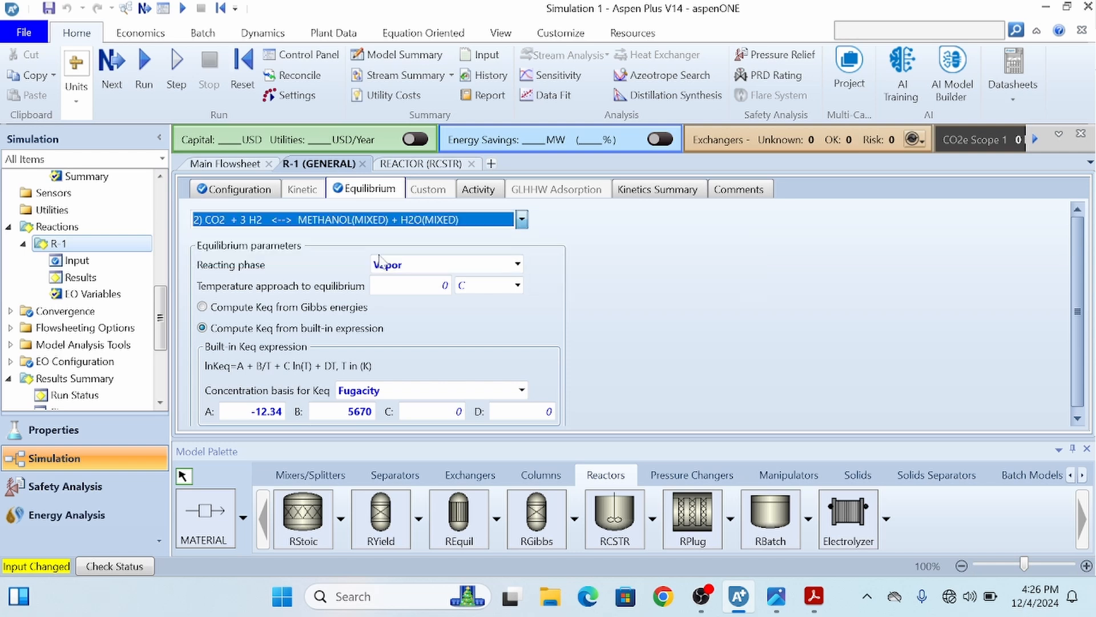
{"action": "left_click", "coordinate": [517, 264]}
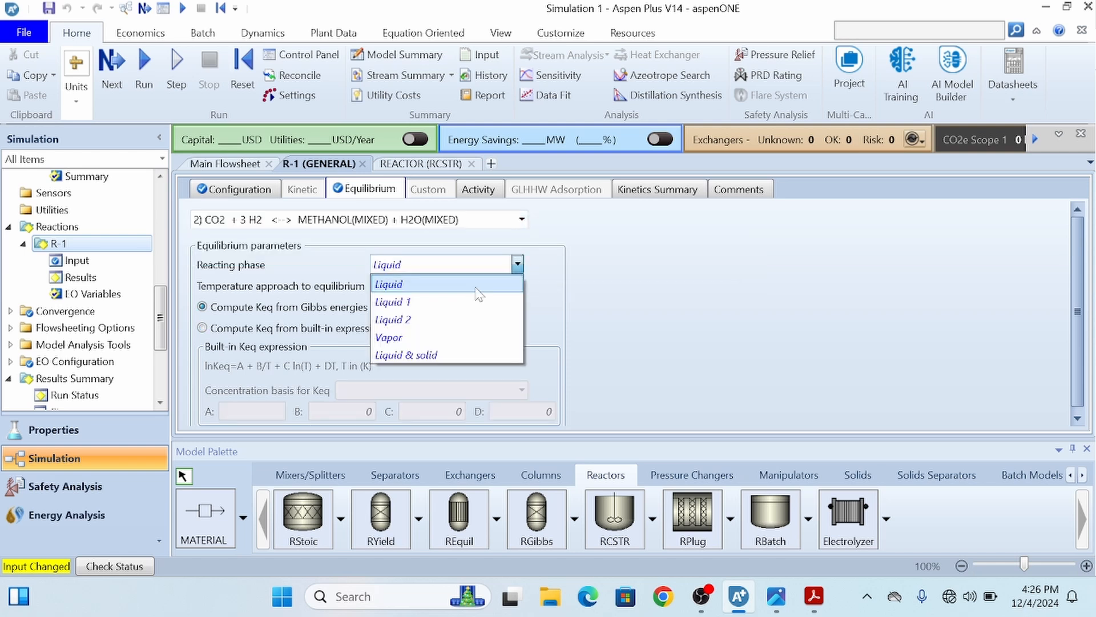
{"action": "left_click", "coordinate": [394, 340]}
{"action": "left_click", "coordinate": [205, 328]}
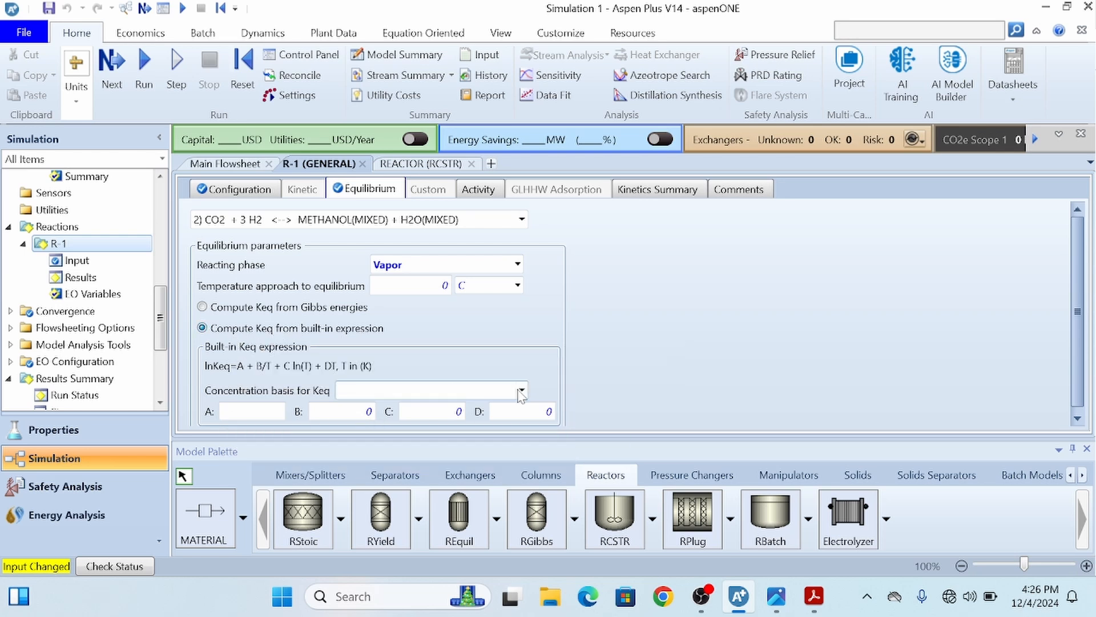
{"action": "left_click", "coordinate": [521, 390]}
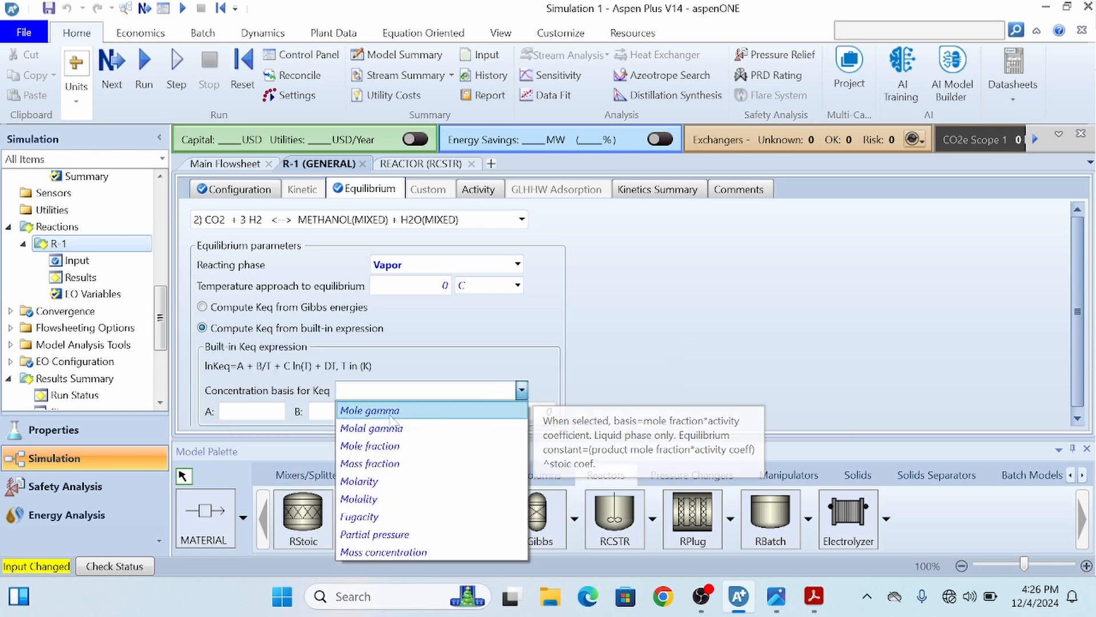
{"action": "left_click", "coordinate": [384, 517]}
For the CO2 + 3 H2 reaction, set the Keq coefficients A to -10.15 and B to 4500
{"action": "left_click", "coordinate": [247, 417]}
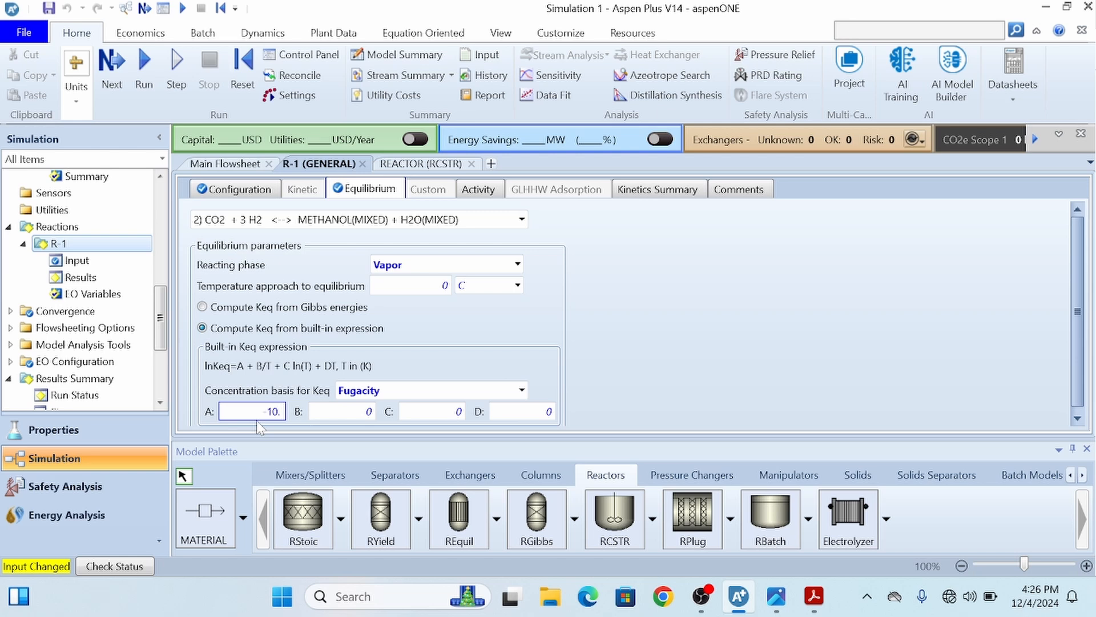
{"action": "type", "text": "-10.15"}
{"action": "key", "text": "Tab"}
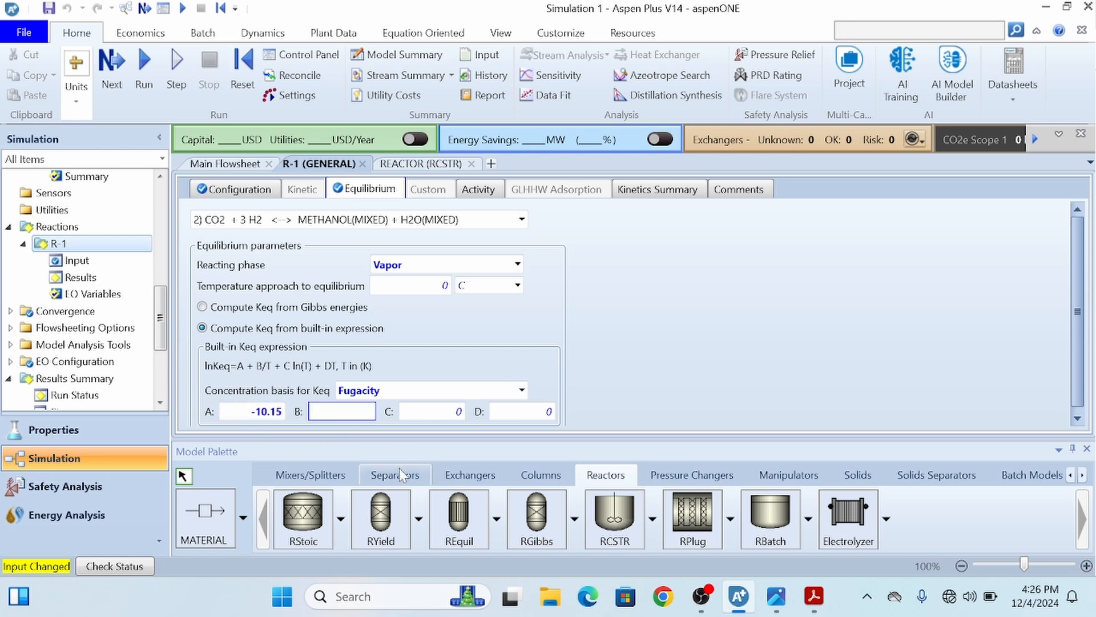
{"action": "type", "text": "4500"}
{"action": "left_click", "coordinate": [782, 309]}
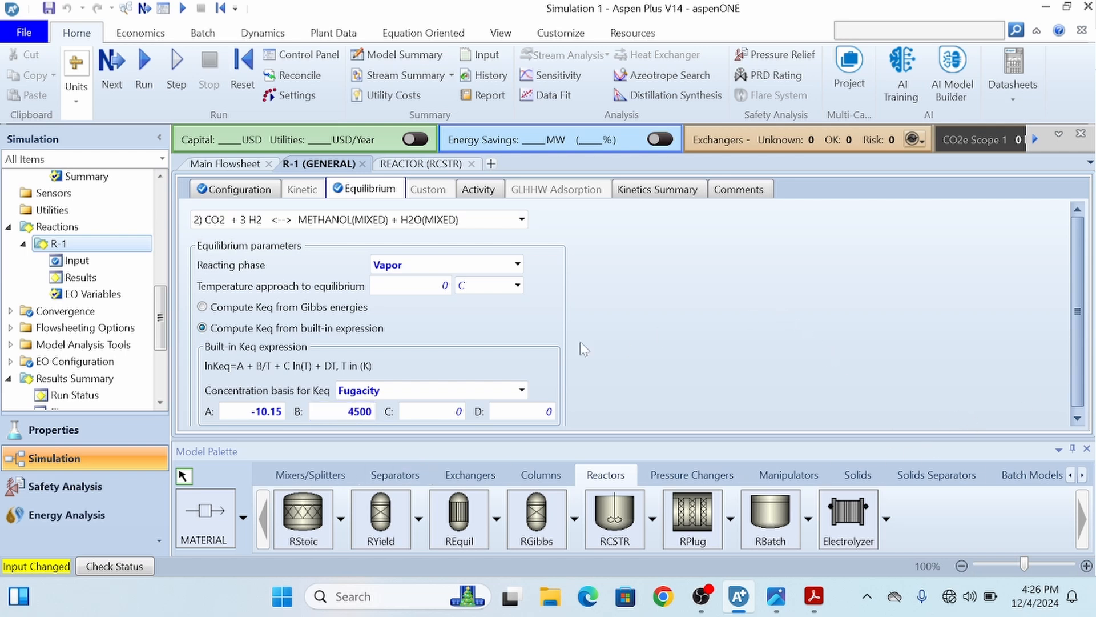
Run the simulation and open the stream results of the REACTOR block from the main flowsheet
{"action": "left_click", "coordinate": [144, 82]}
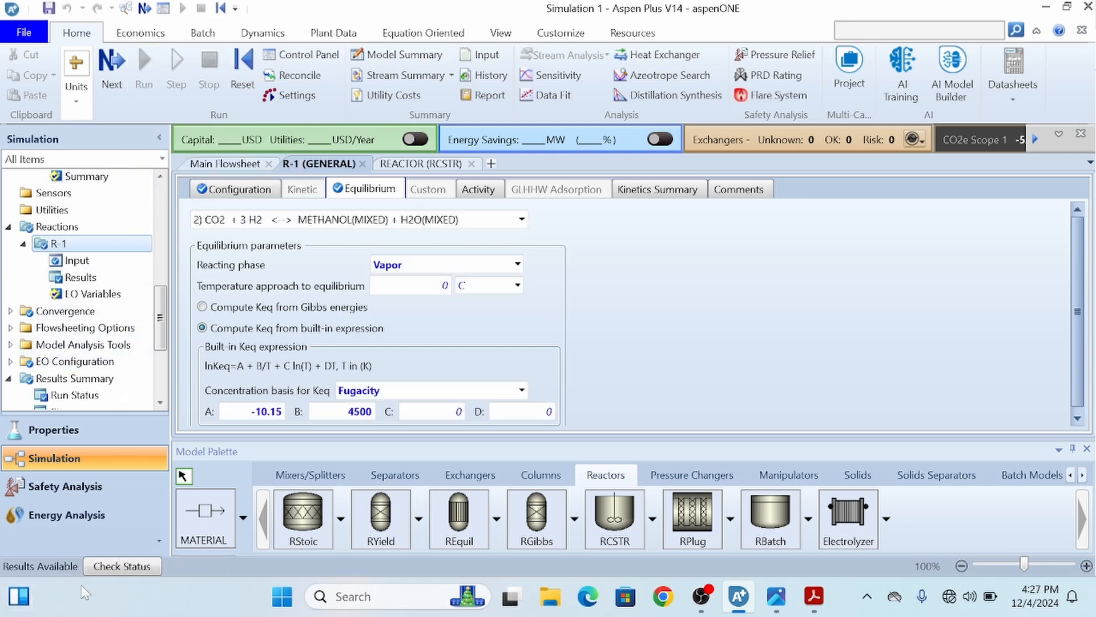
{"action": "left_click", "coordinate": [231, 164]}
{"action": "left_click", "coordinate": [686, 378]}
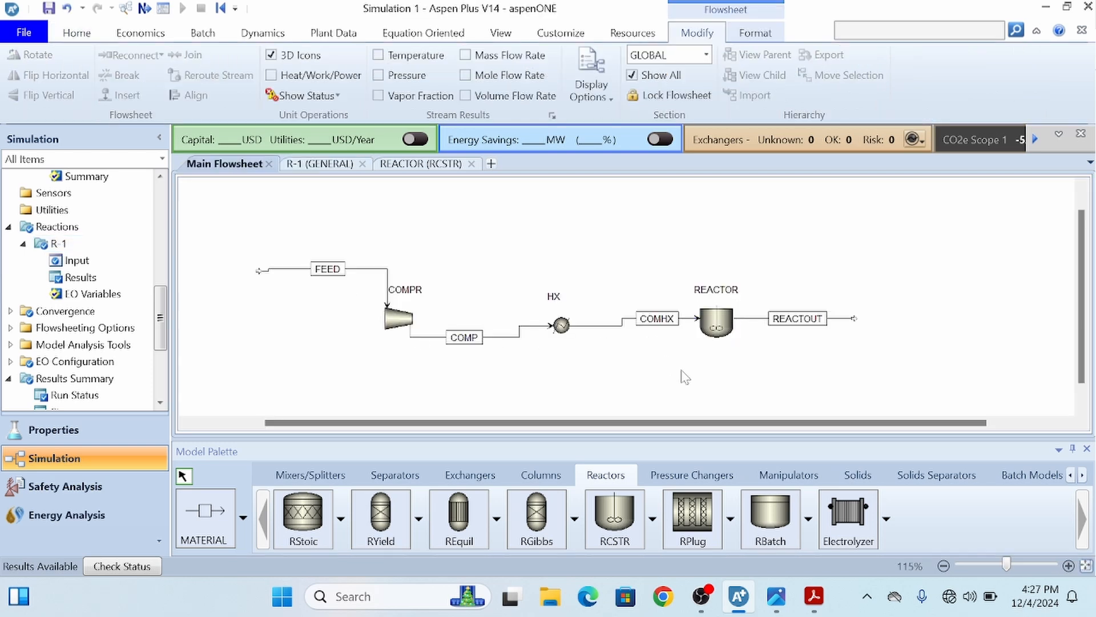
{"action": "double_click", "coordinate": [720, 328]}
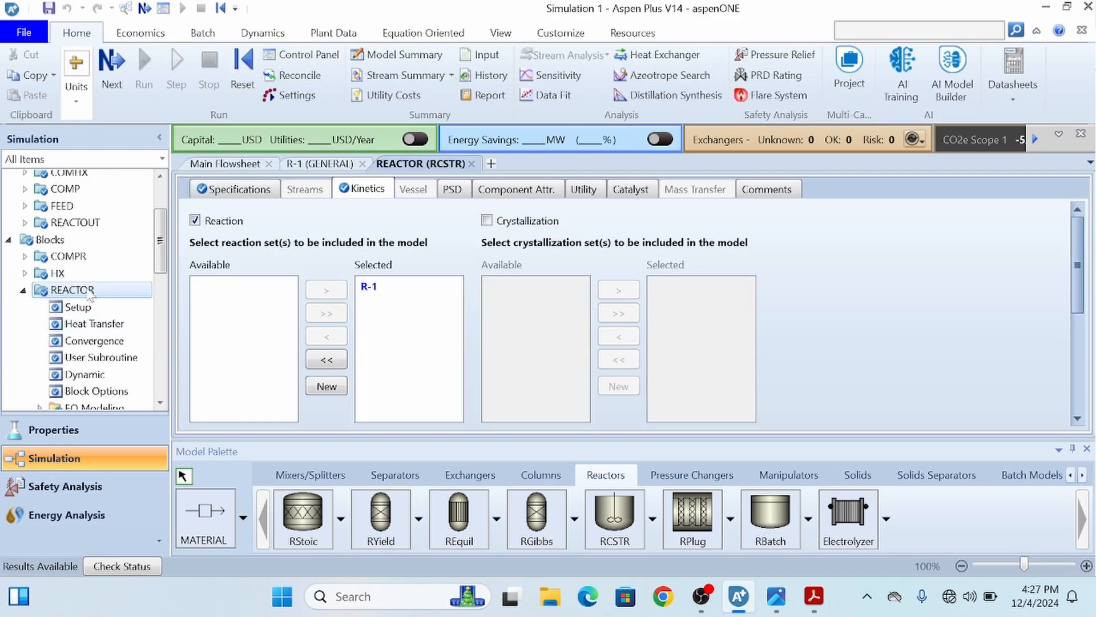
{"action": "left_click_drag", "start_coordinate": [161, 239], "coordinate": [160, 281]}
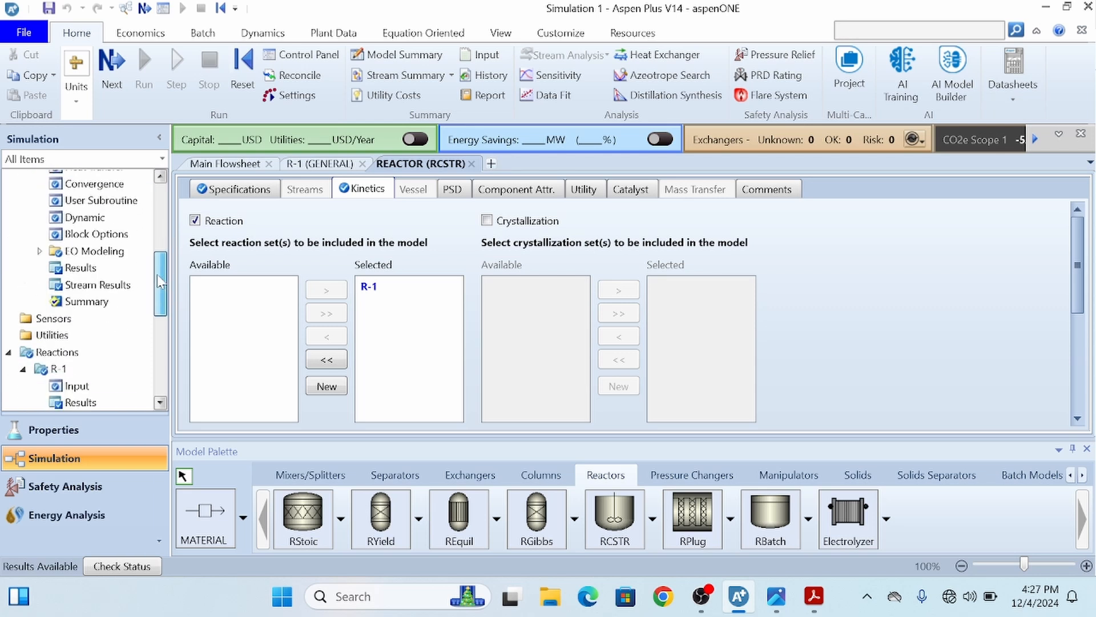
{"action": "left_click", "coordinate": [91, 284]}
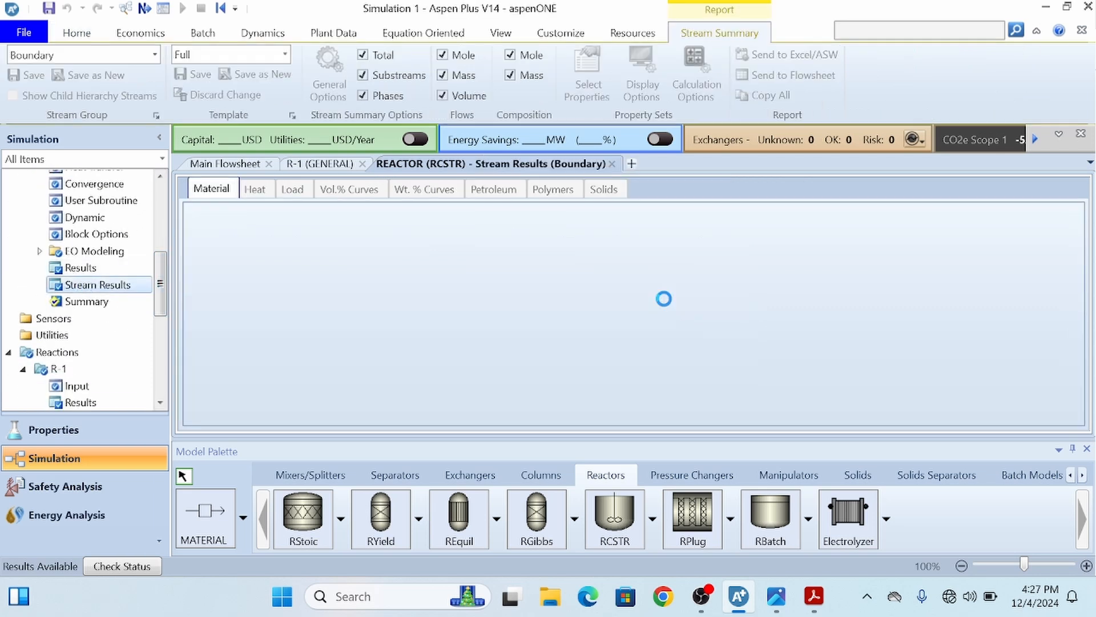
Expand the mole flows to compare COMHX with REACTOUT by component, and check the streams' phase, temperature and pressure
{"action": "scroll", "coordinate": [628, 317], "scroll_direction": "down", "scroll_amount": 4}
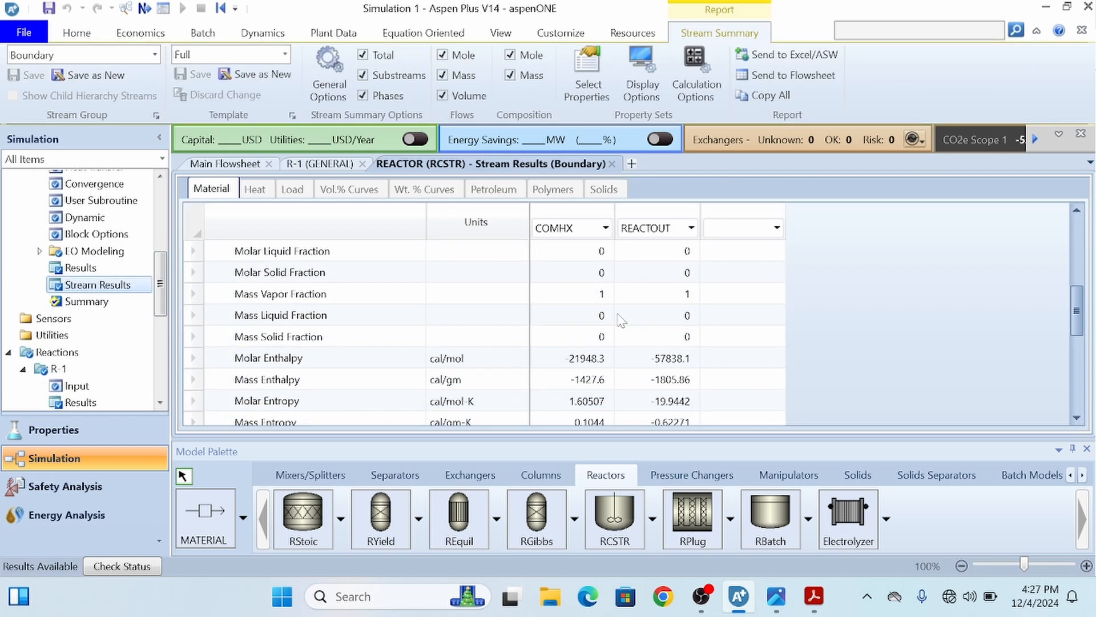
{"action": "scroll", "coordinate": [621, 321], "scroll_direction": "down", "scroll_amount": 4}
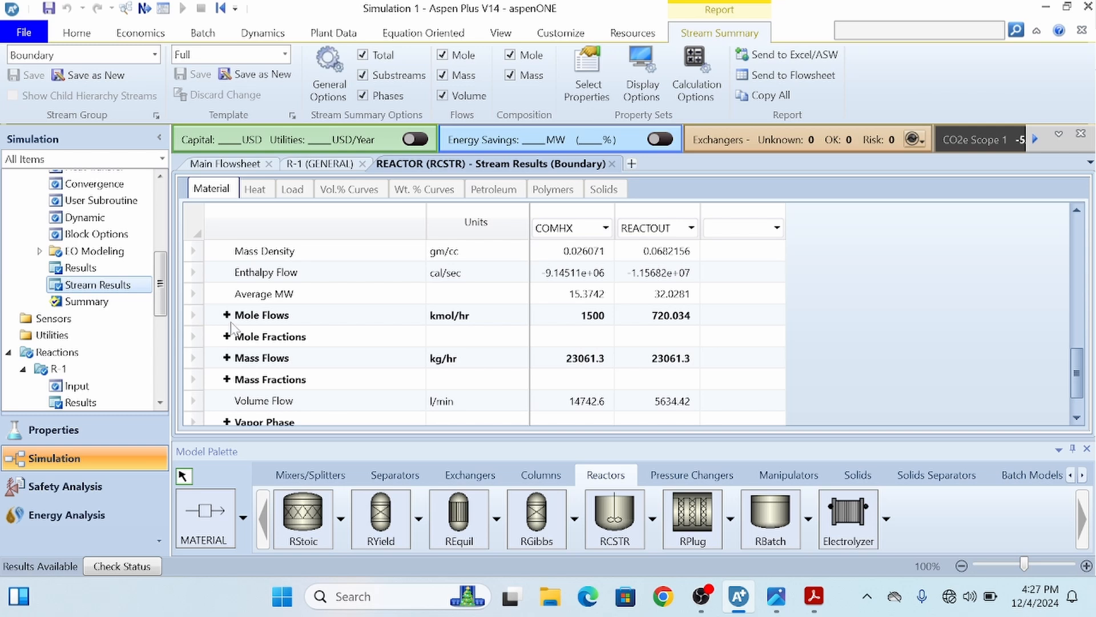
{"action": "left_click", "coordinate": [230, 318]}
{"action": "left_click", "coordinate": [227, 316]}
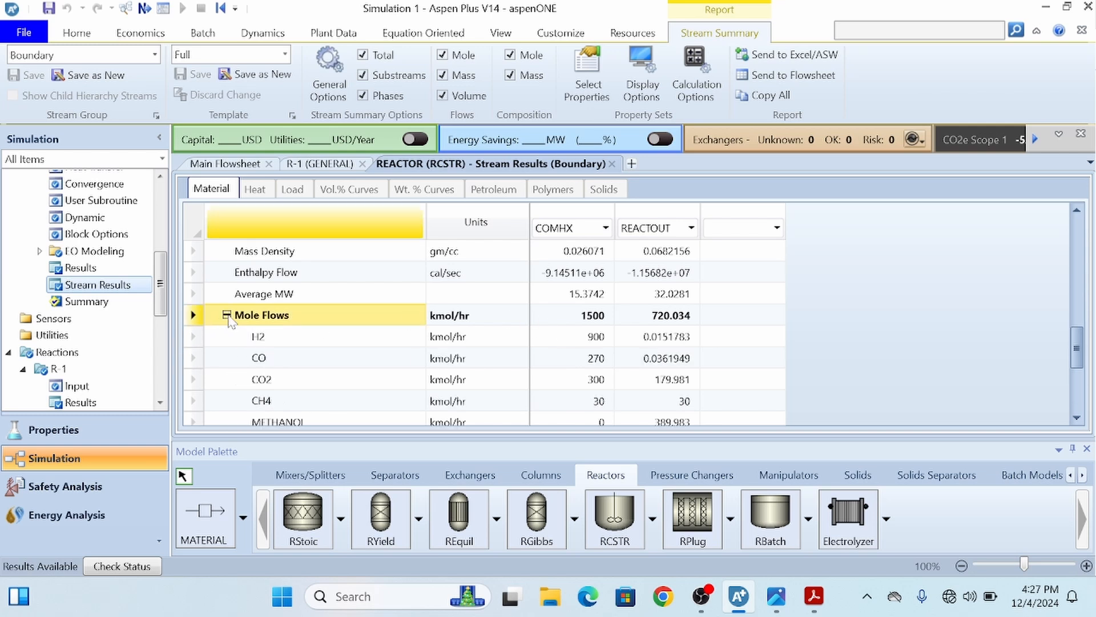
{"action": "scroll", "coordinate": [603, 337], "scroll_direction": "down", "scroll_amount": 1}
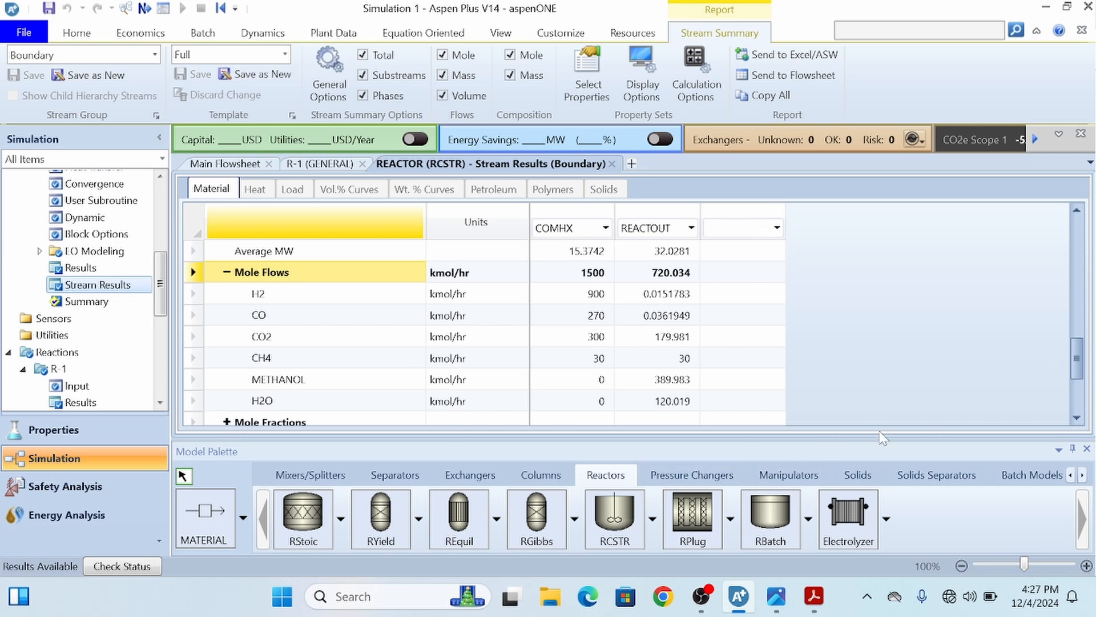
{"action": "left_click", "coordinate": [227, 272]}
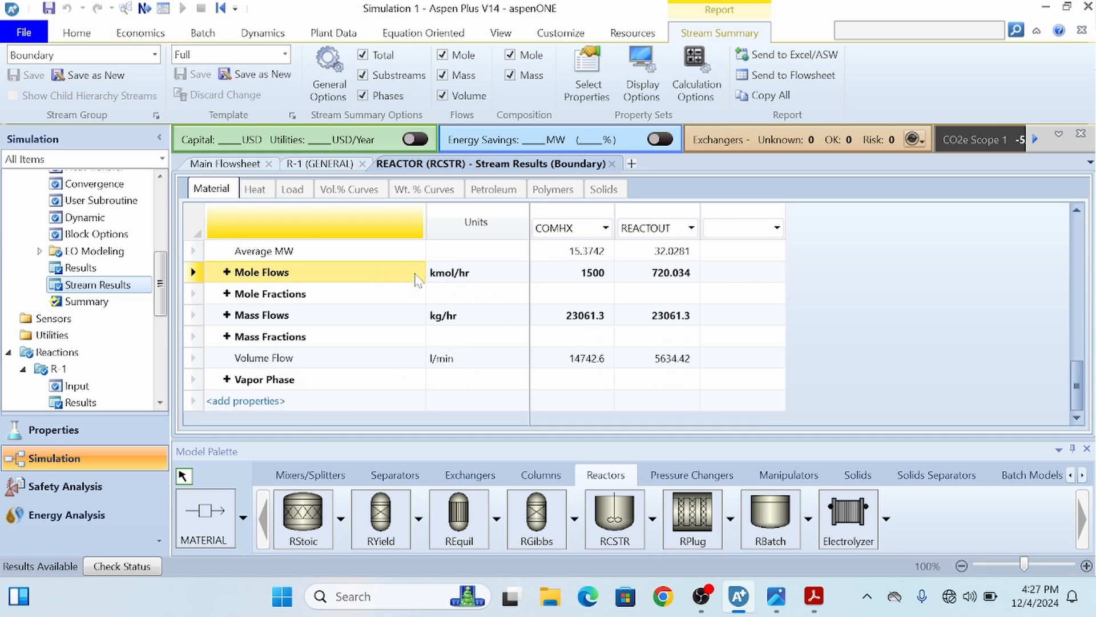
{"action": "left_click", "coordinate": [227, 271]}
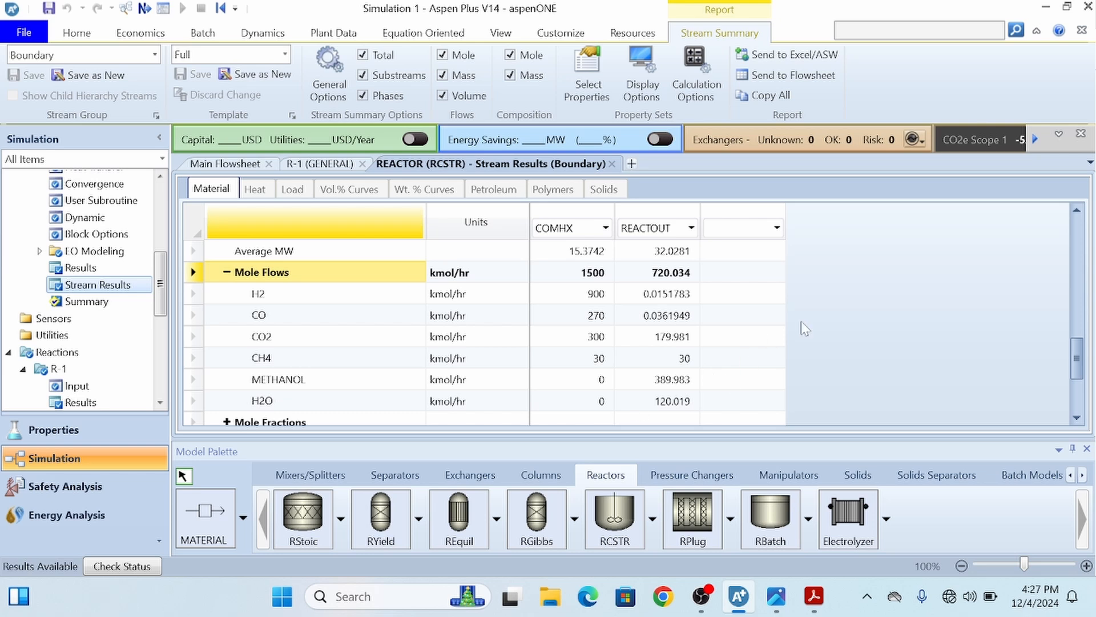
{"action": "mouse_move", "coordinate": [1078, 361]}
{"action": "left_mouse_down"}
{"action": "mouse_move", "coordinate": [1081, 374]}
{"action": "mouse_move", "coordinate": [1080, 361]}
{"action": "left_mouse_up"}
{"action": "left_click_drag", "start_coordinate": [1077, 363], "coordinate": [1077, 274]}
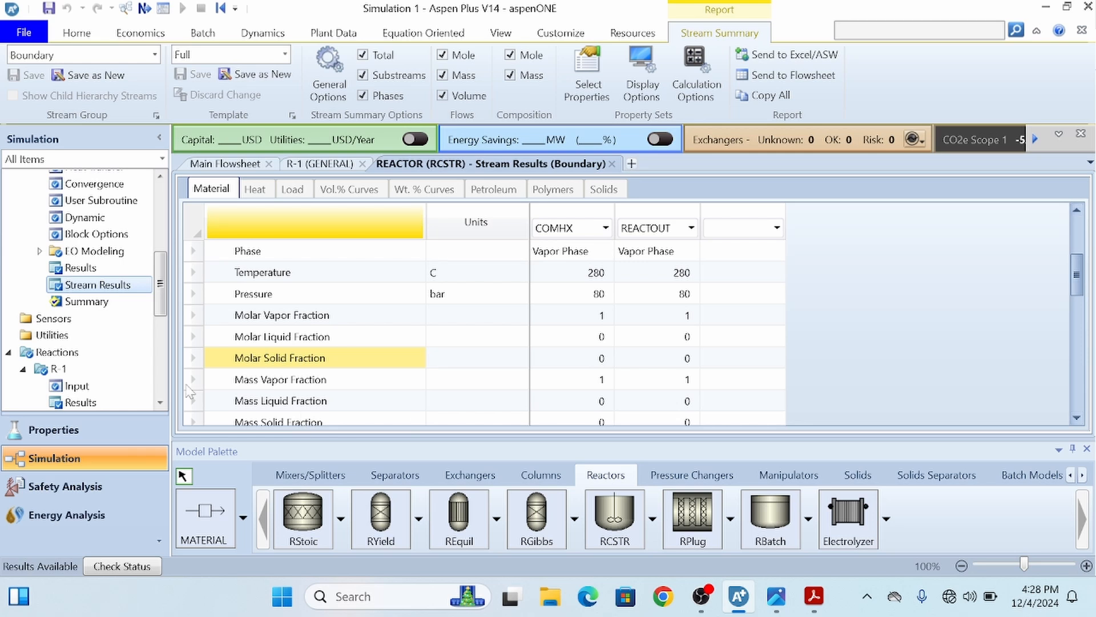
Return to the main flowsheet, shorten the REACTOUT stream slightly, and place a Valve block just past its open end
{"action": "left_click", "coordinate": [242, 164]}
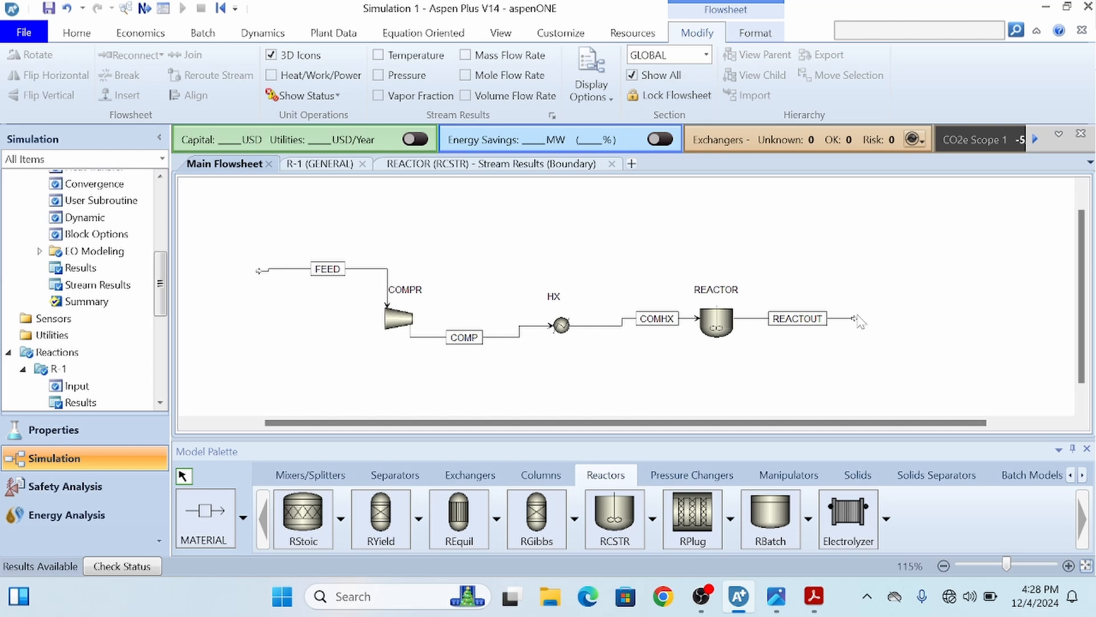
{"action": "left_click_drag", "start_coordinate": [857, 326], "coordinate": [850, 329]}
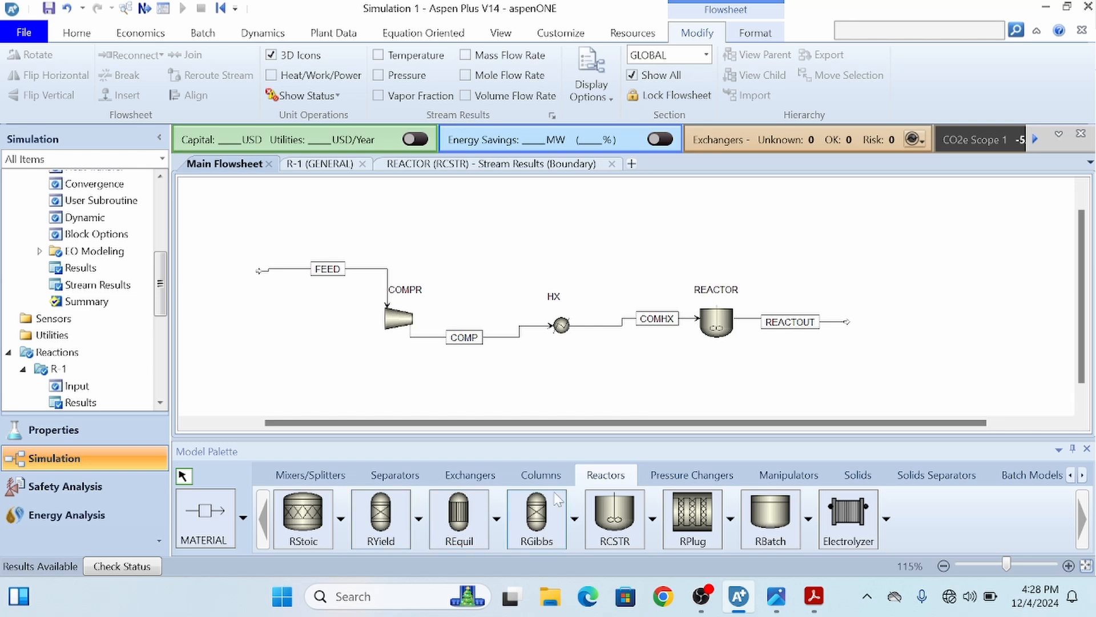
{"action": "left_click", "coordinate": [691, 476]}
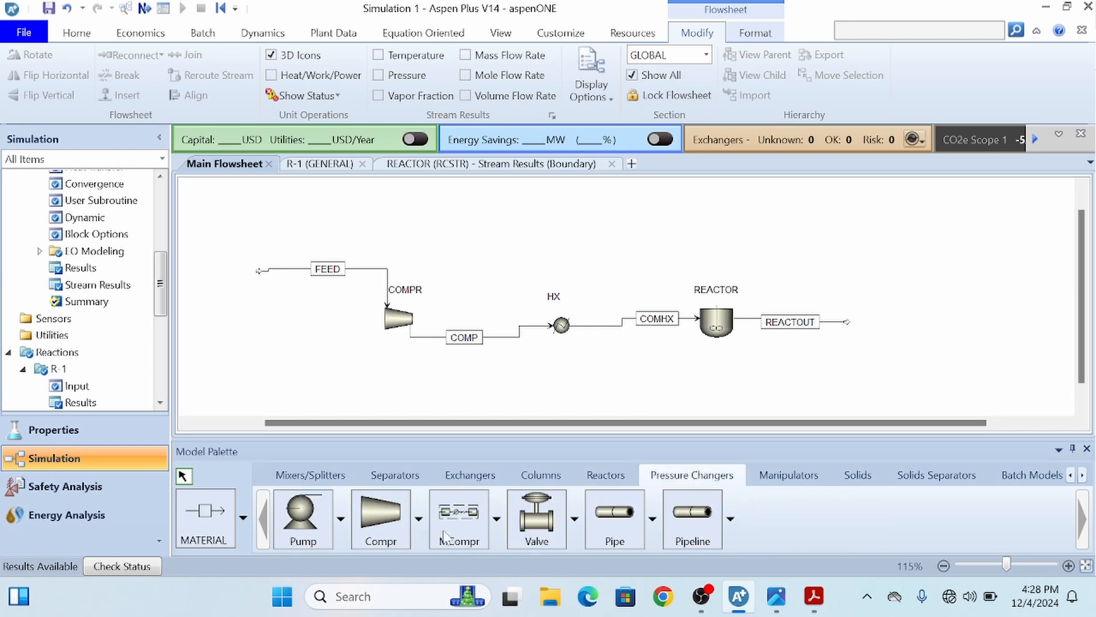
{"action": "left_click", "coordinate": [540, 524]}
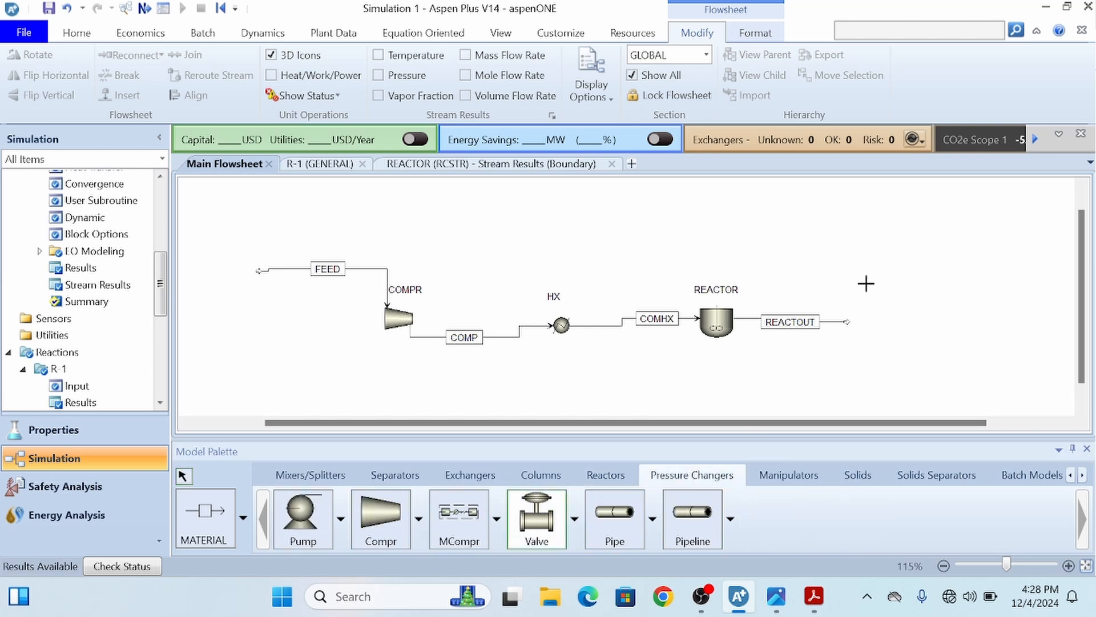
{"action": "left_click", "coordinate": [875, 320]}
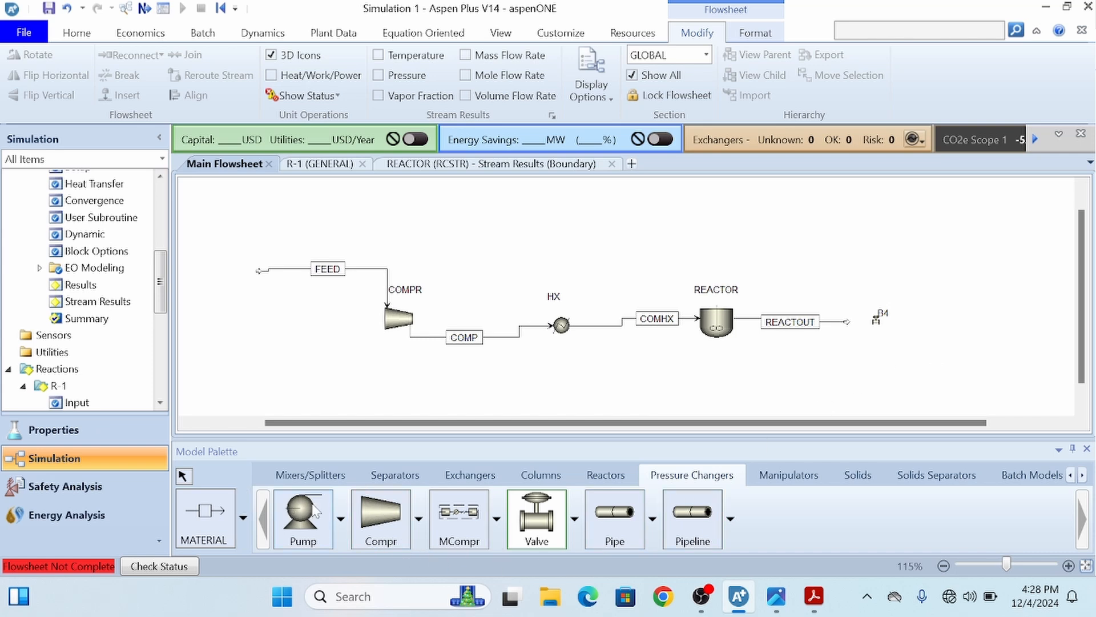
Place a Heater block downstream of the new valve and end block insertion
{"action": "left_click", "coordinate": [468, 473]}
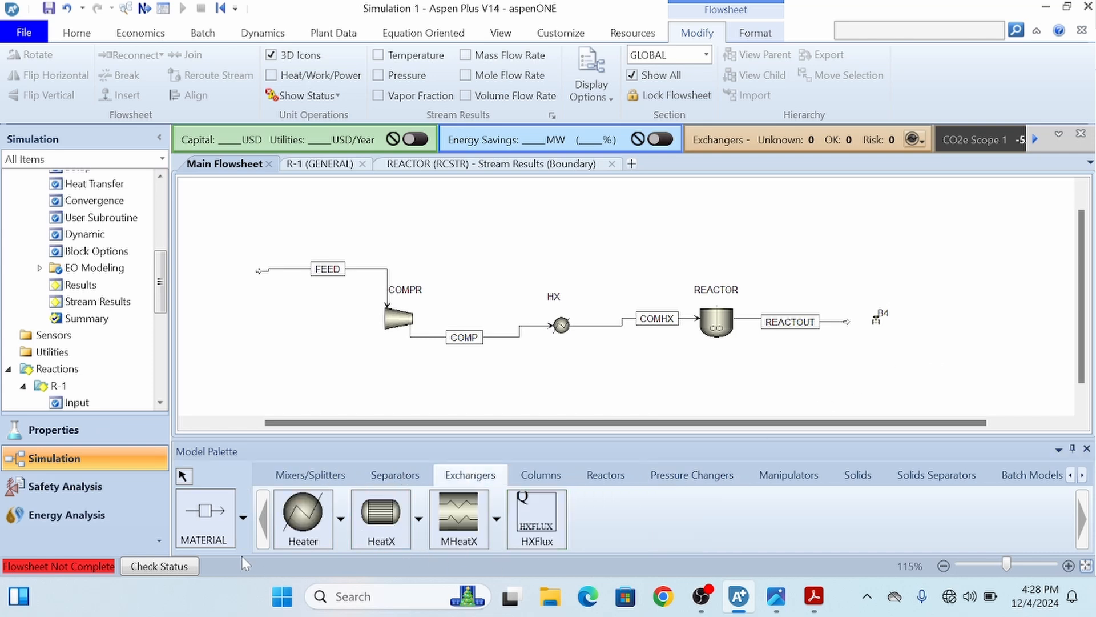
{"action": "left_click", "coordinate": [303, 516]}
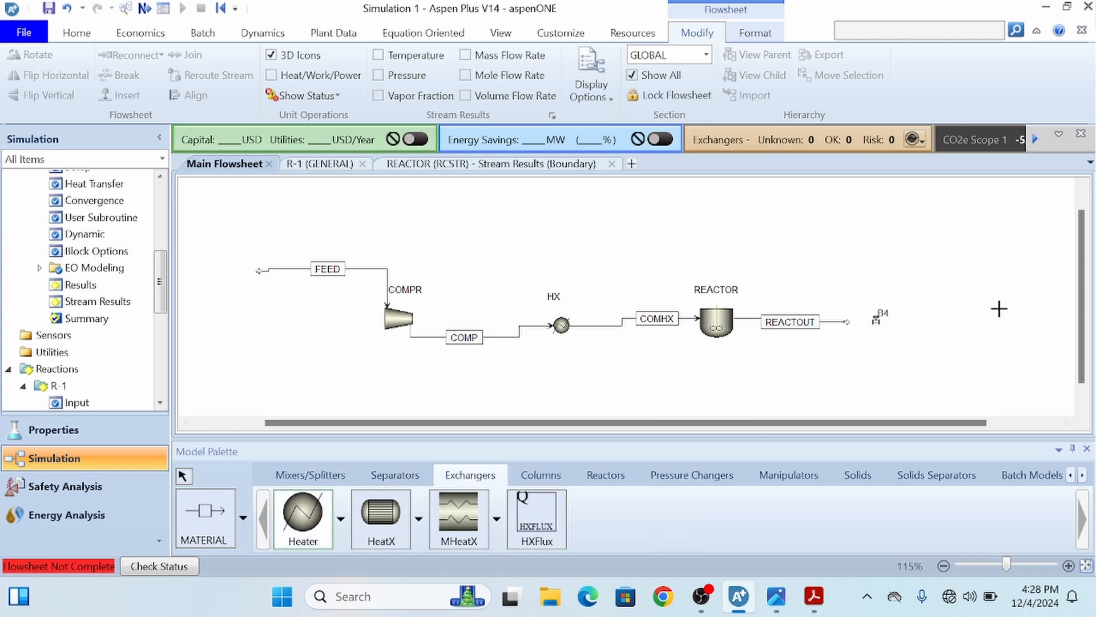
{"action": "left_click", "coordinate": [947, 327]}
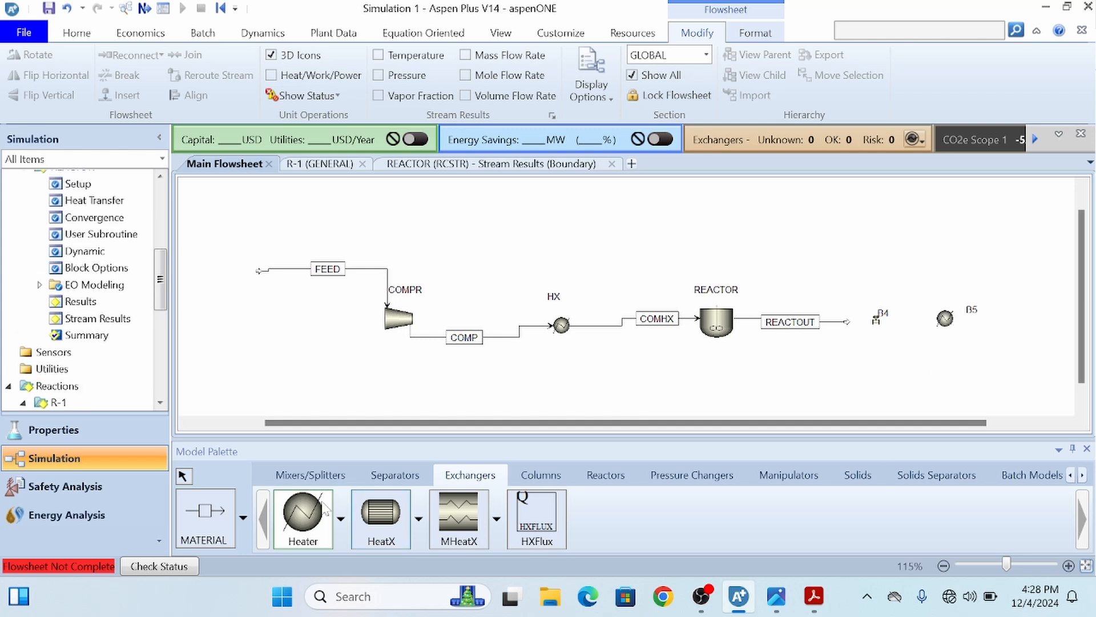
{"action": "left_click", "coordinate": [183, 475]}
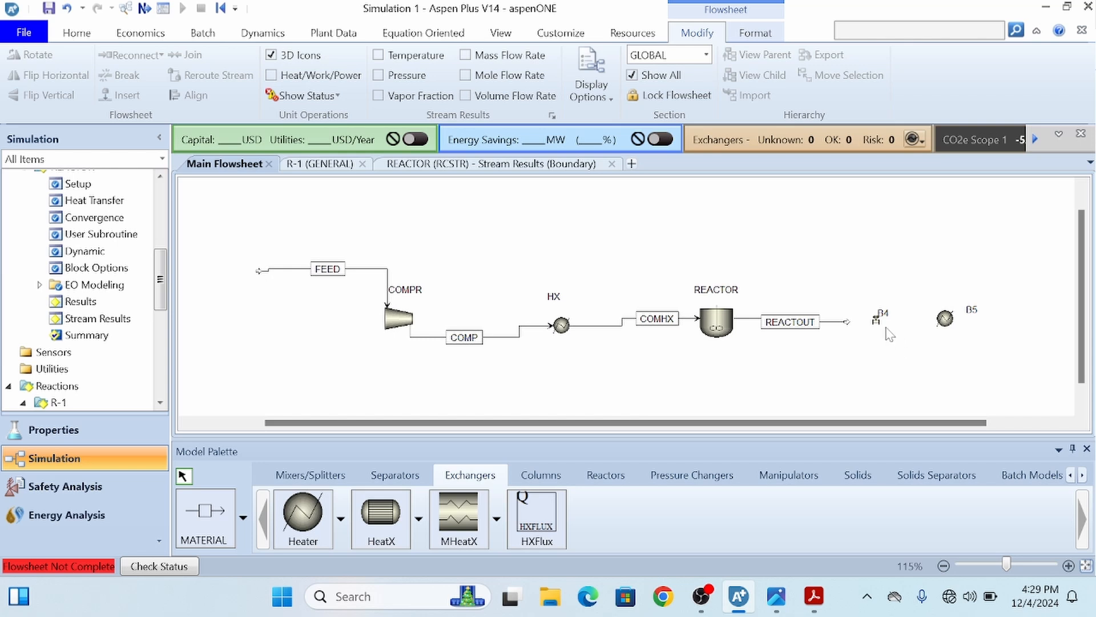
{"action": "left_click", "coordinate": [184, 475]}
Enlarge the valve icon, move the heater farther downstream, and position the valve's label above its icon
{"action": "left_click", "coordinate": [883, 322]}
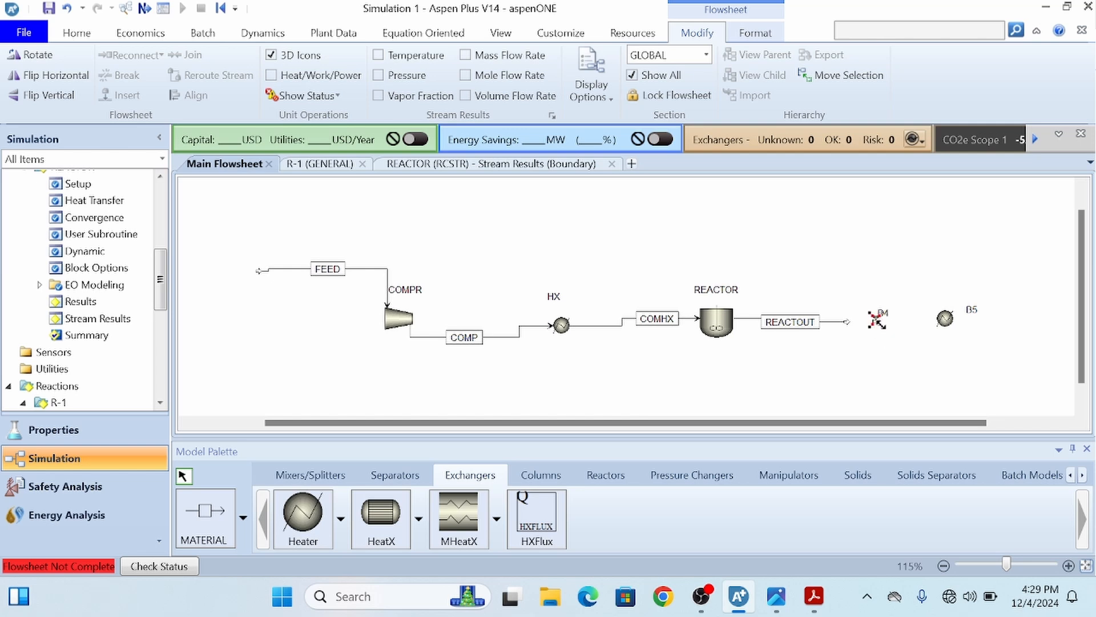
{"action": "left_click_drag", "start_coordinate": [887, 330], "coordinate": [1031, 319]}
{"action": "left_click", "coordinate": [912, 372]}
{"action": "left_click", "coordinate": [864, 383]}
{"action": "left_click_drag", "start_coordinate": [906, 310], "coordinate": [892, 289]}
{"action": "left_click", "coordinate": [895, 299]}
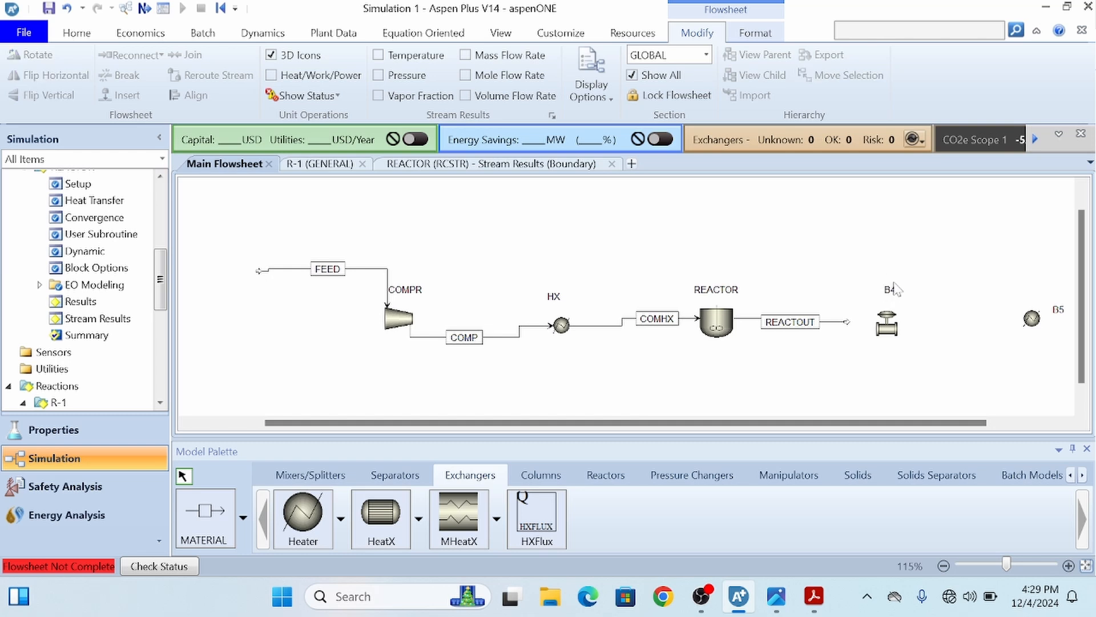
Rename the valve block VAL and the heater block COOLER, placing the COOLER label above its icon
{"action": "double_click", "coordinate": [896, 290]}
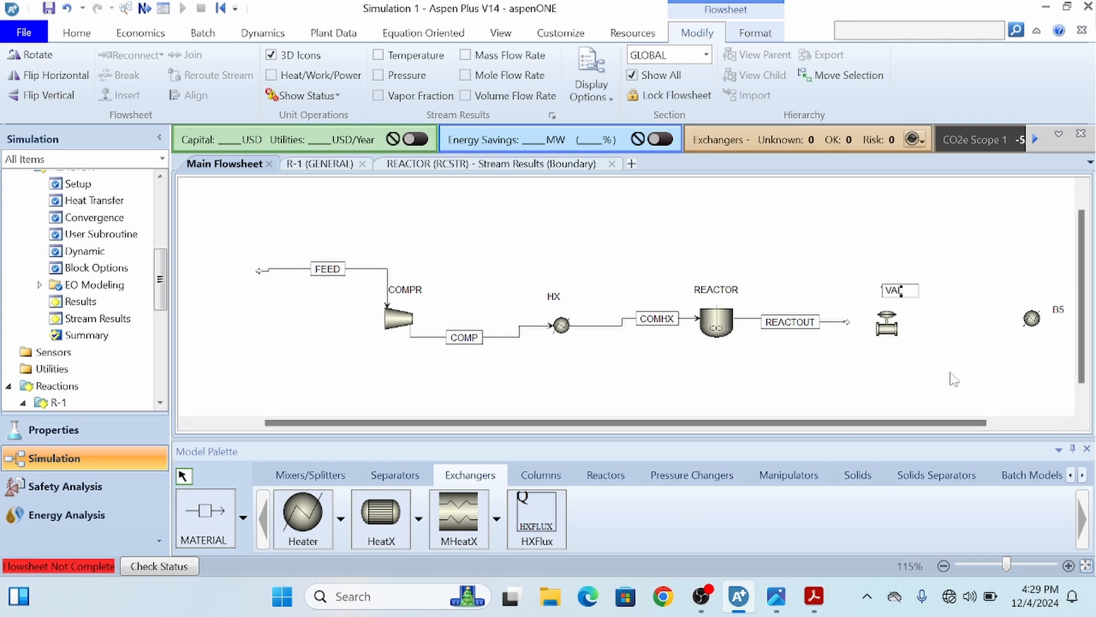
{"action": "left_click", "coordinate": [1033, 346]}
{"action": "double_click", "coordinate": [1059, 309]}
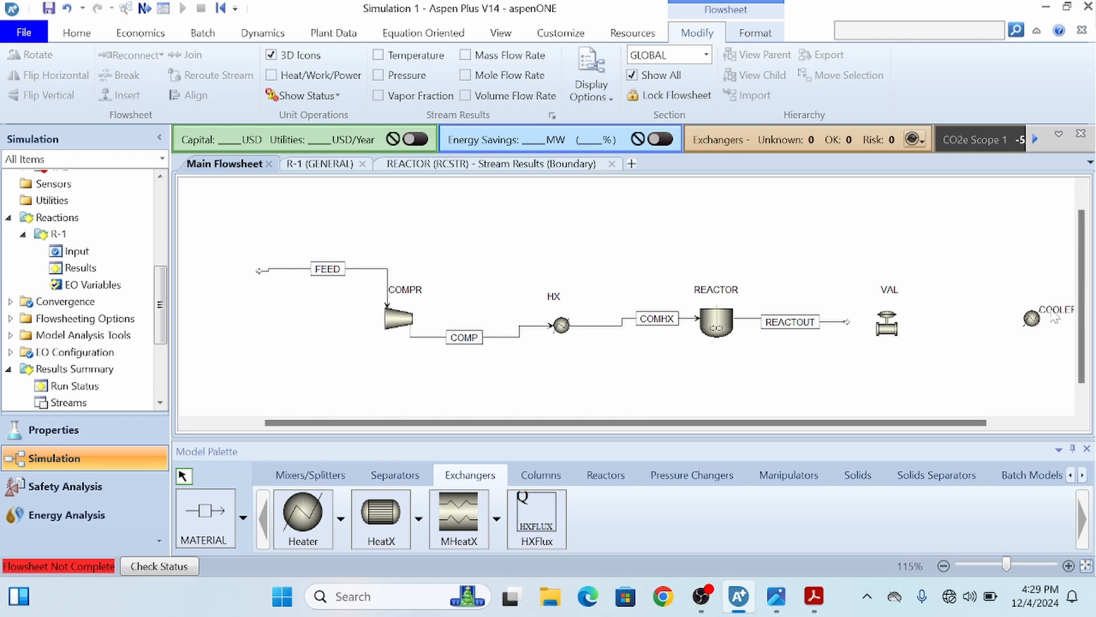
{"action": "left_click_drag", "start_coordinate": [1059, 316], "coordinate": [1031, 296]}
{"action": "left_click", "coordinate": [942, 394]}
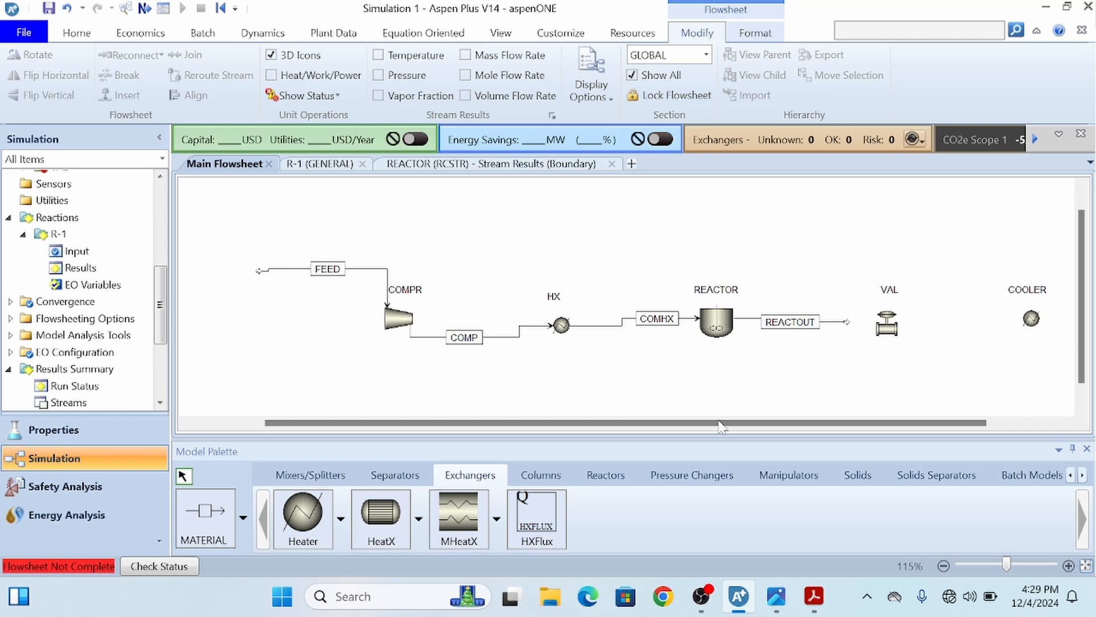
Draw material streams from the outlets of VAL and COOLER, ending each one in open space
{"action": "left_click", "coordinate": [215, 520]}
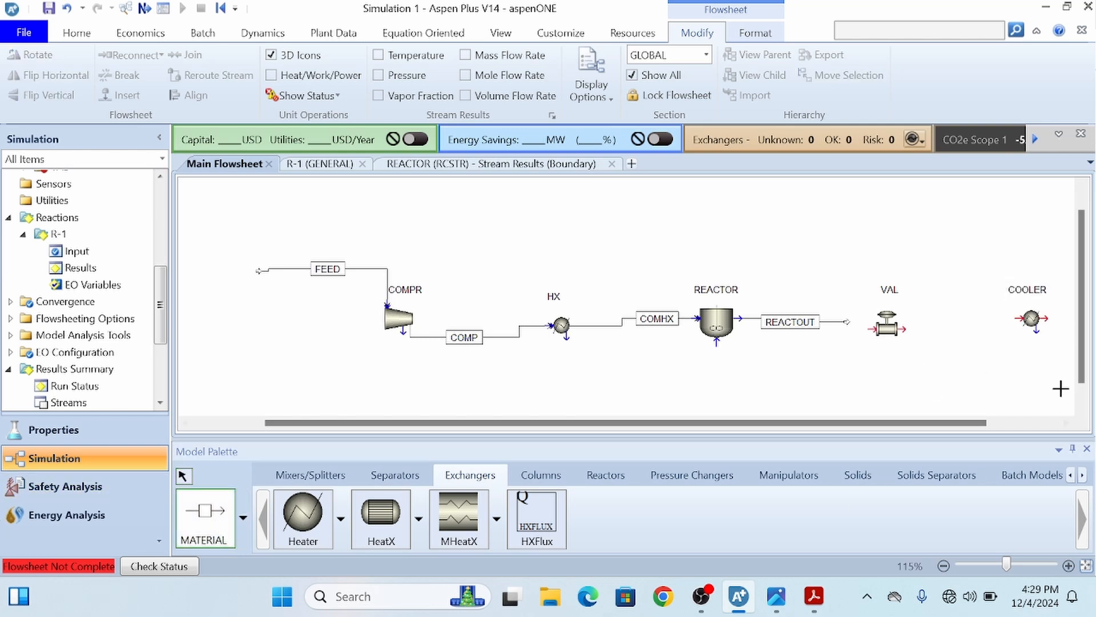
{"action": "left_click", "coordinate": [903, 329]}
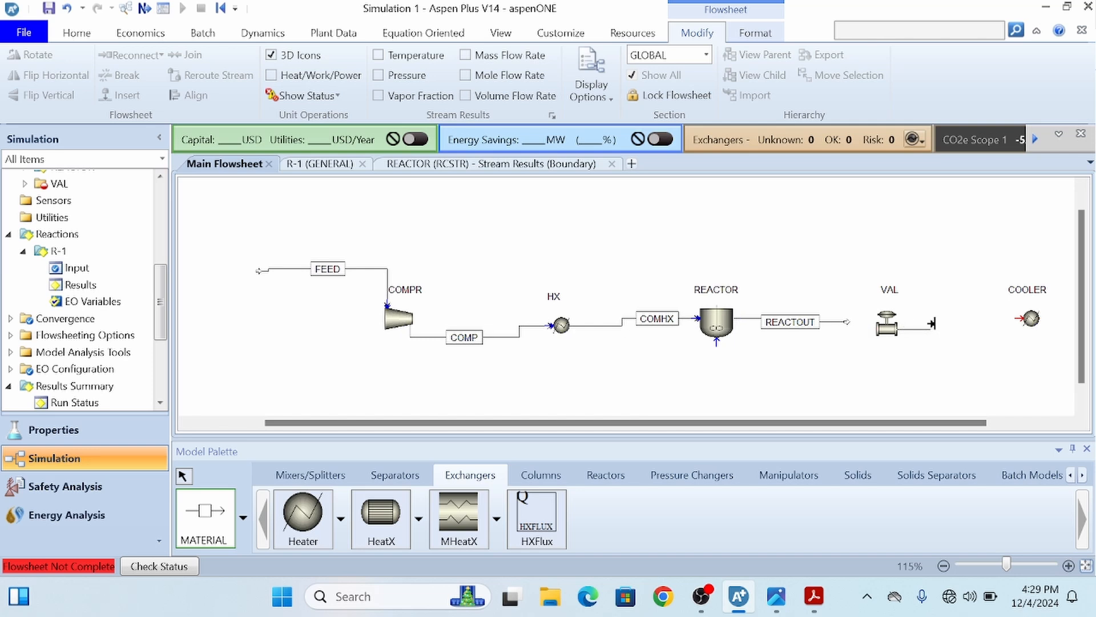
{"action": "left_click", "coordinate": [1003, 327]}
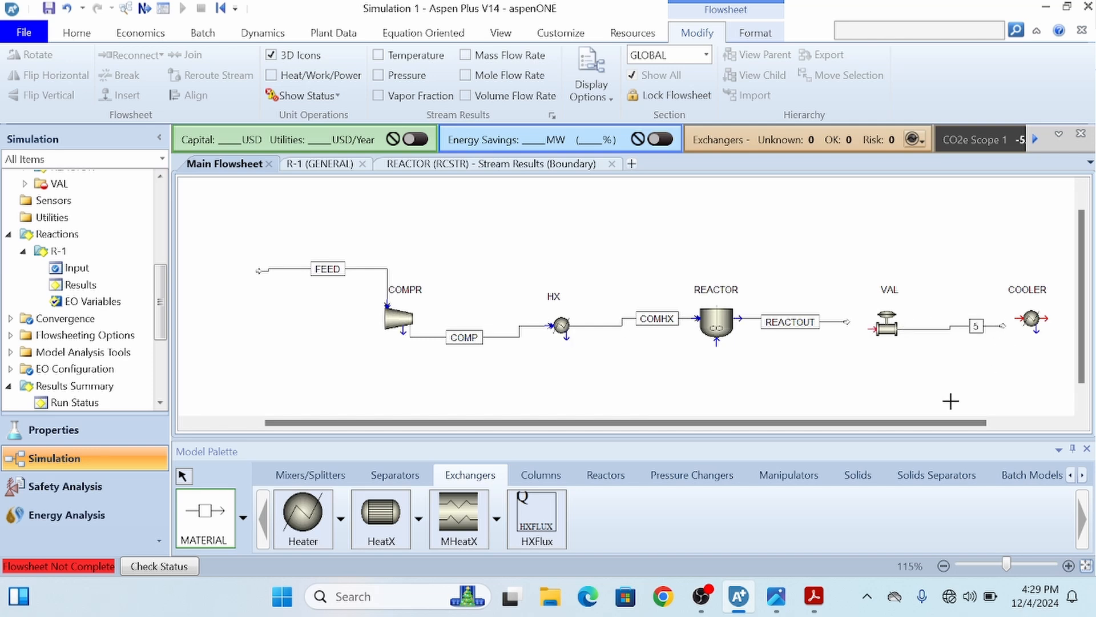
{"action": "left_click", "coordinate": [207, 523]}
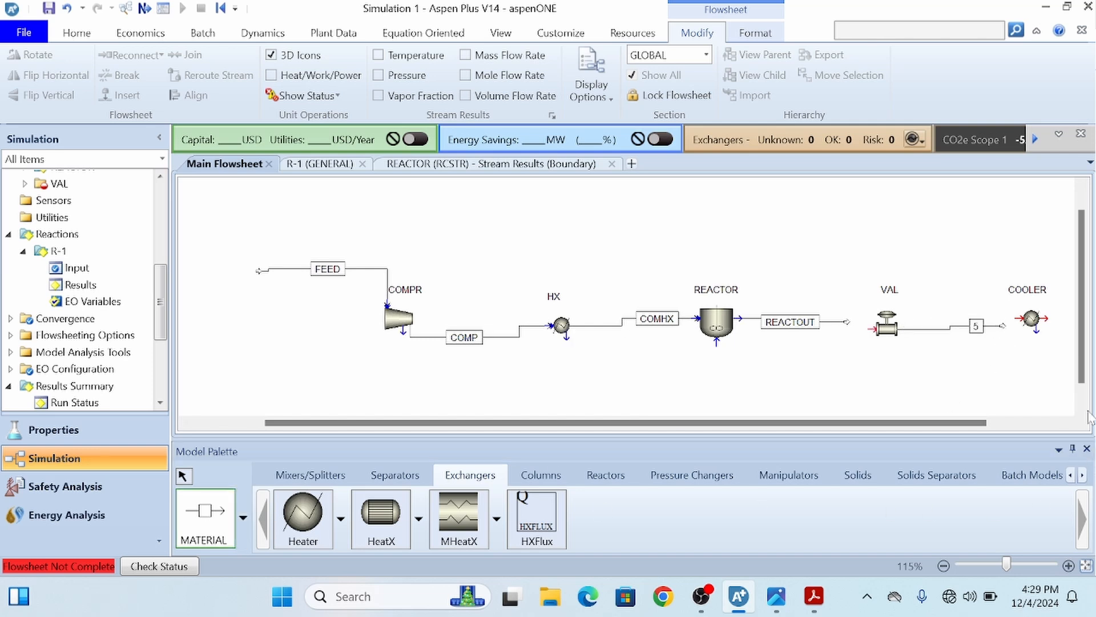
{"action": "left_click", "coordinate": [1045, 318]}
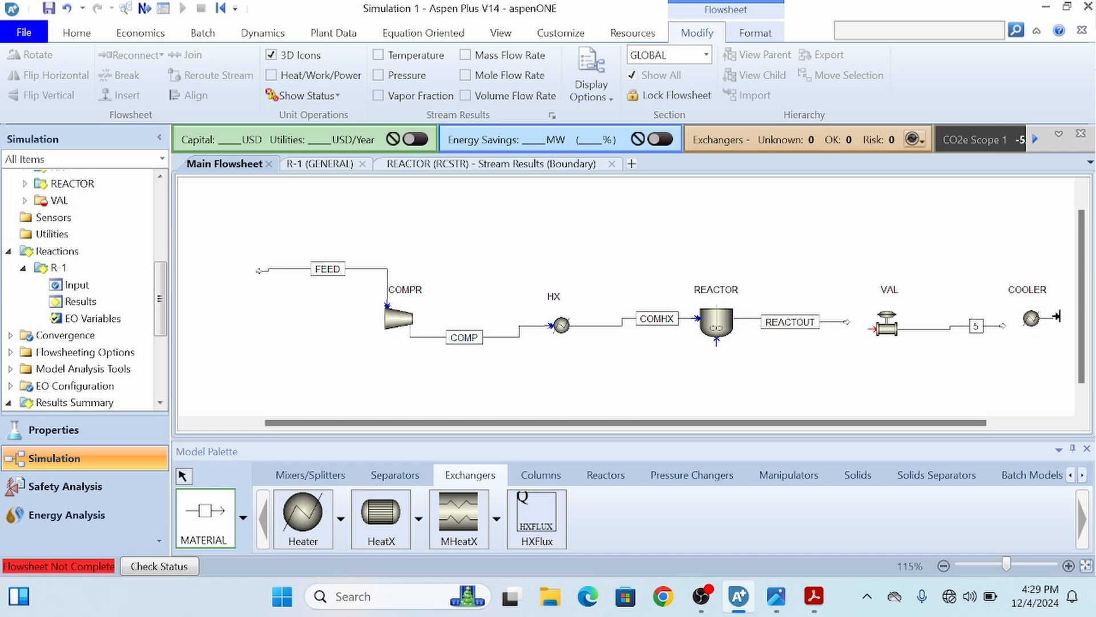
{"action": "left_click", "coordinate": [1066, 322]}
{"action": "left_click", "coordinate": [184, 475]}
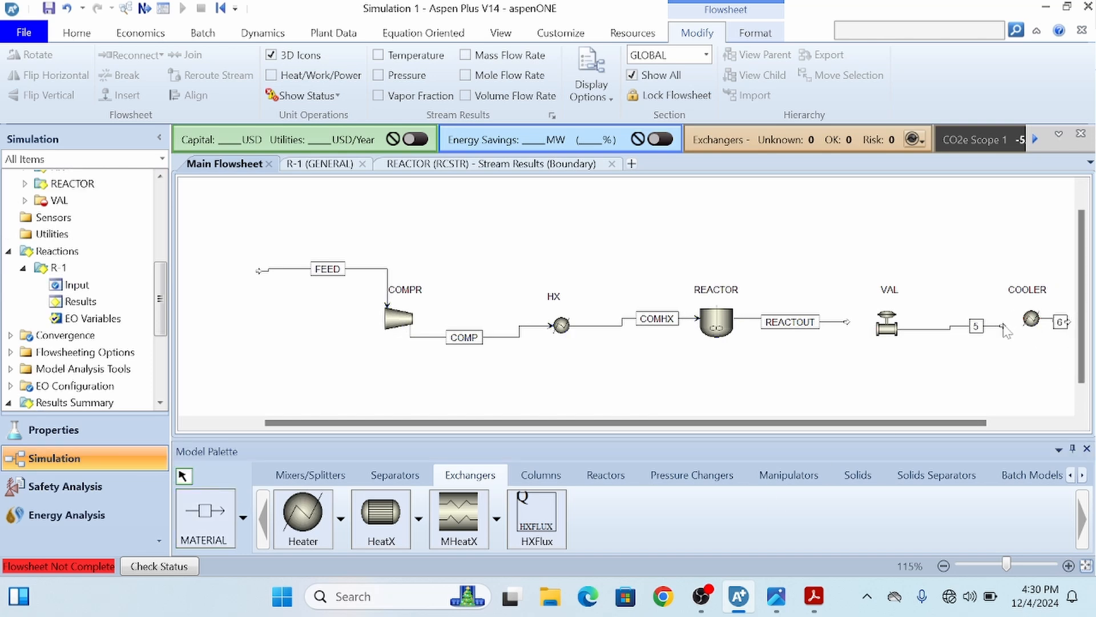
Connect the valve's outlet stream to the COOLER inlet and the REACTOUT stream to the VAL inlet
{"action": "left_click_drag", "start_coordinate": [1006, 331], "coordinate": [1022, 318]}
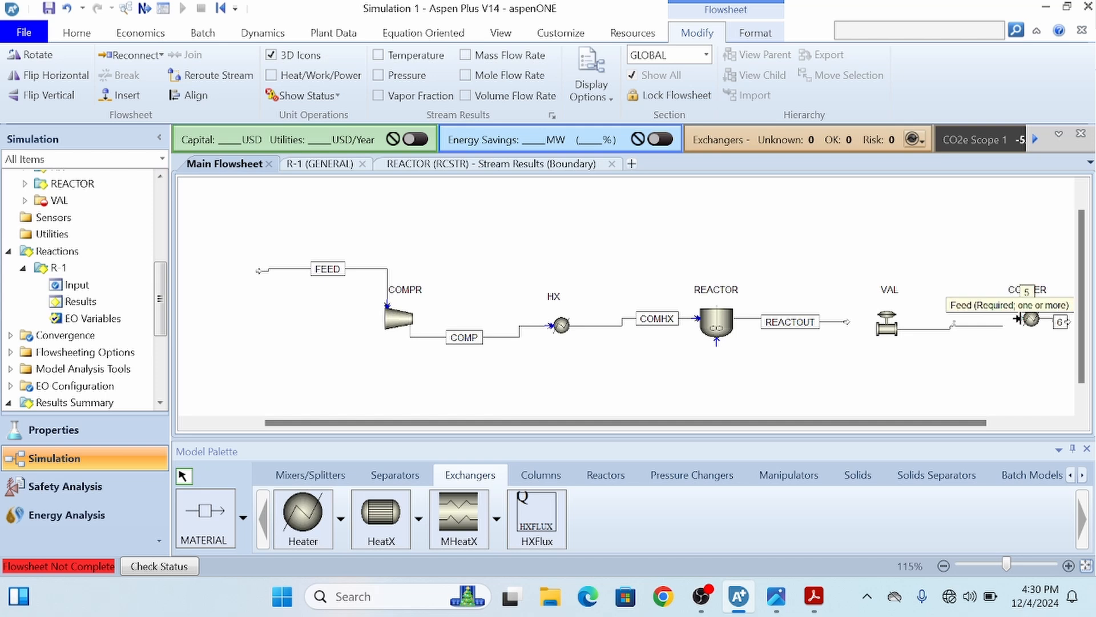
{"action": "left_click_drag", "start_coordinate": [848, 326], "coordinate": [878, 329]}
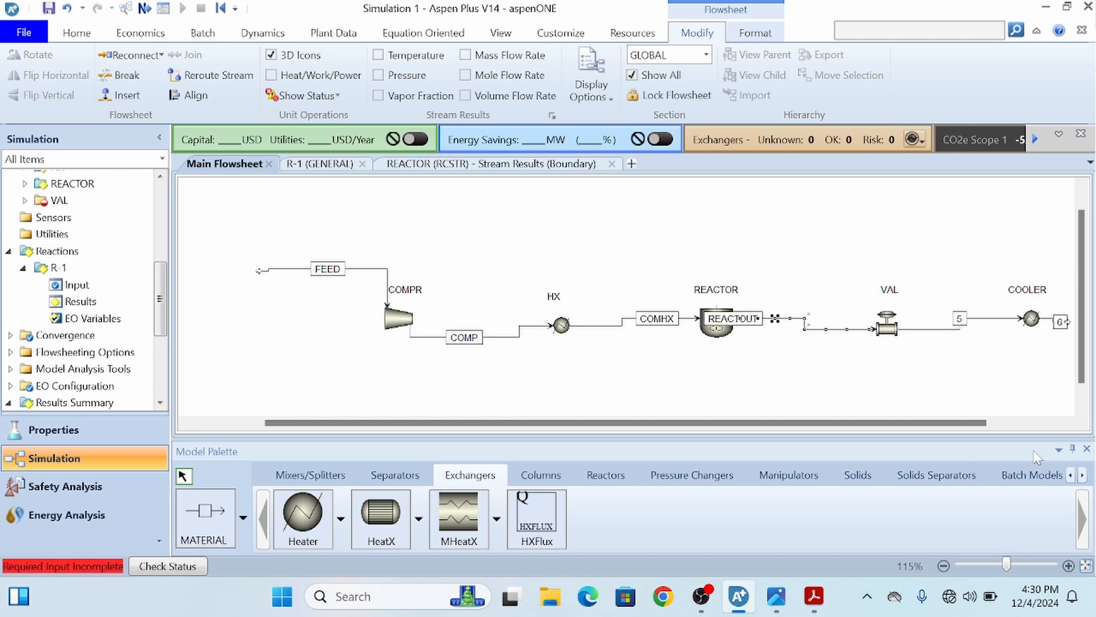
{"action": "left_click", "coordinate": [1065, 423]}
{"action": "left_click", "coordinate": [1066, 424]}
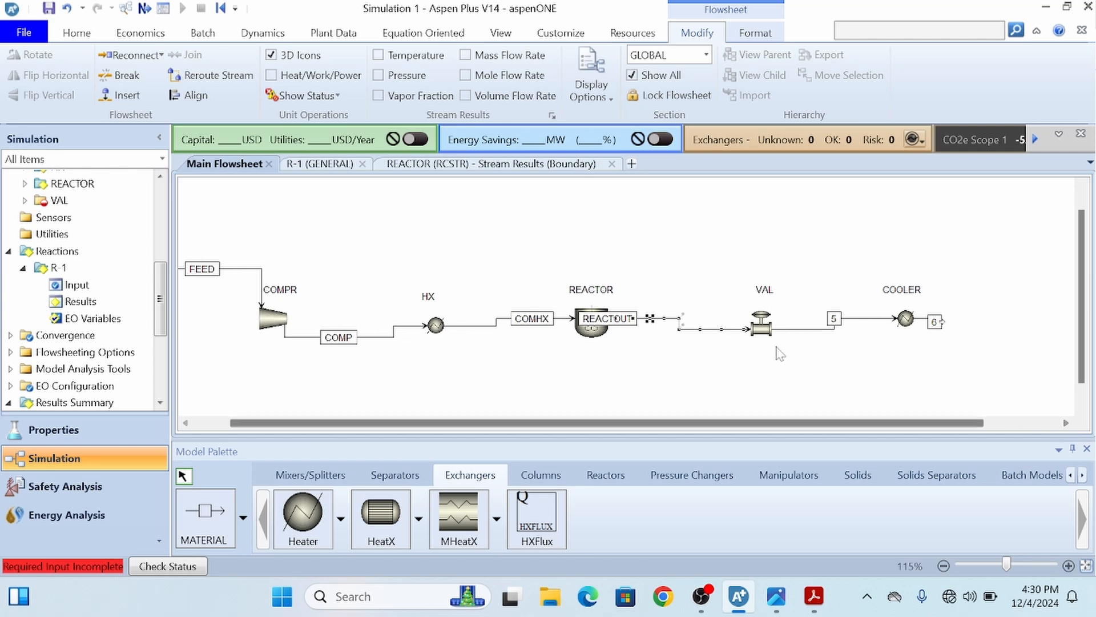
Rename the COOLER outlet stream TOSEP and extend it away from the block so its label clears the icon
{"action": "left_click", "coordinate": [941, 323]}
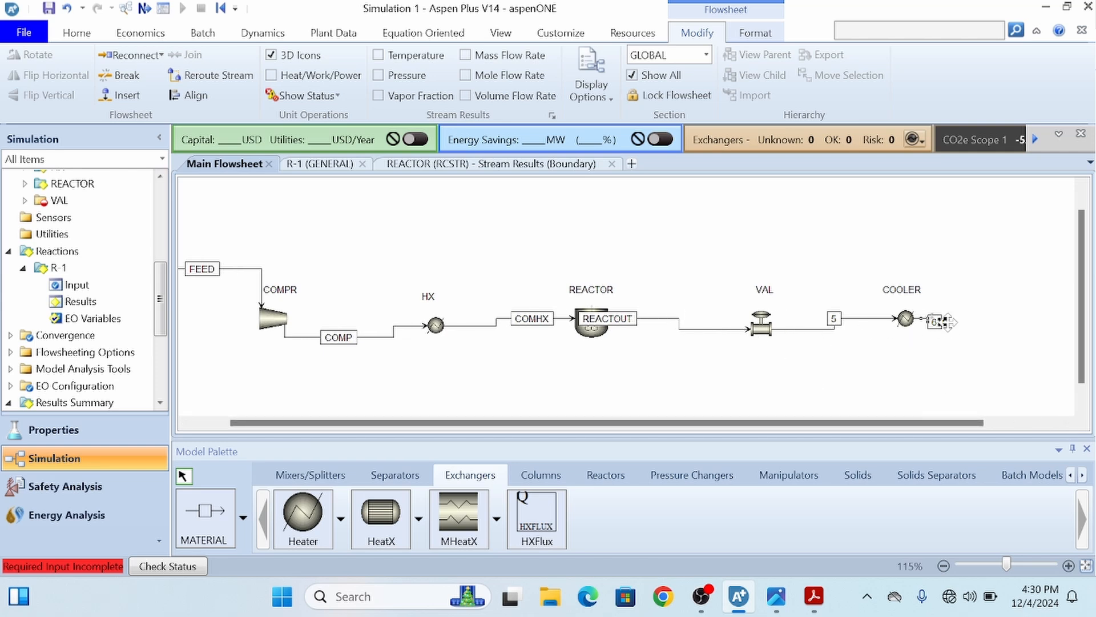
{"action": "left_click", "coordinate": [990, 332]}
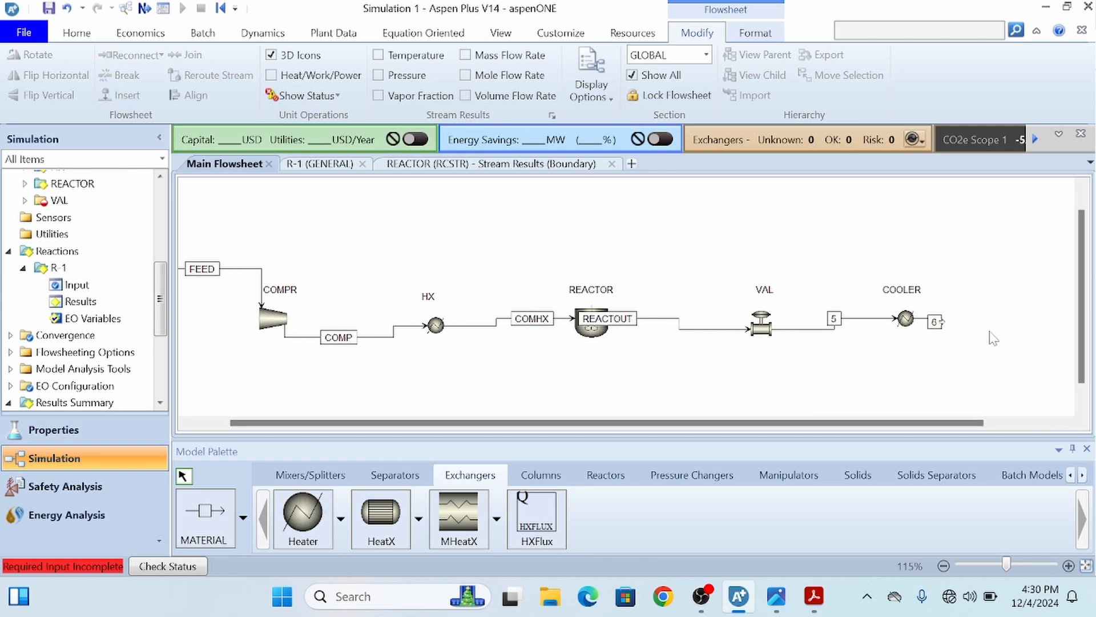
{"action": "left_click_drag", "start_coordinate": [942, 323], "coordinate": [996, 318]}
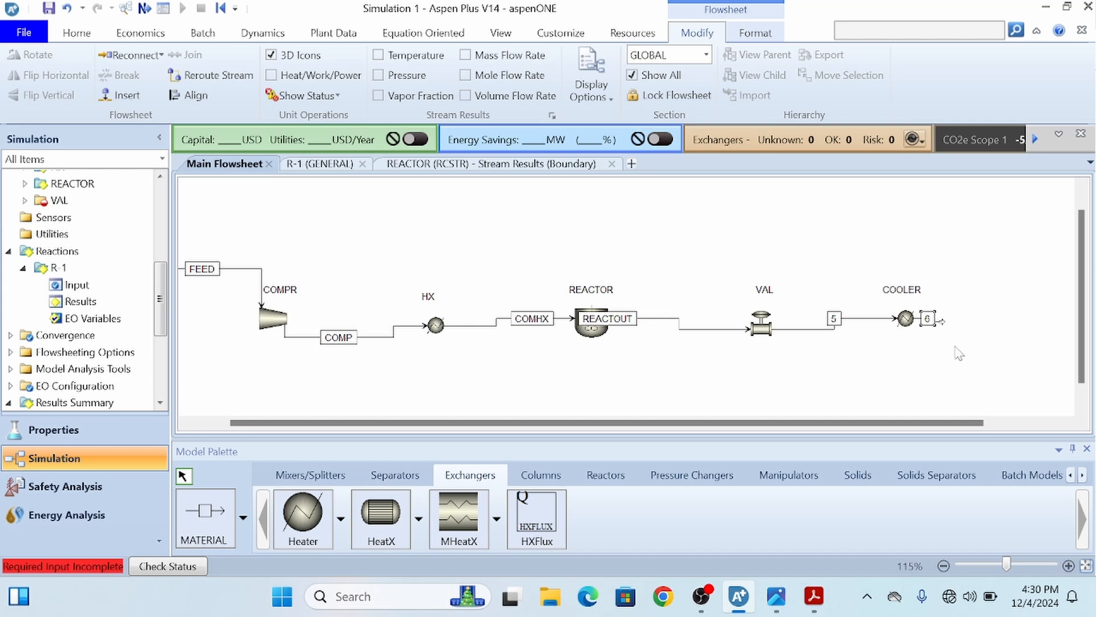
{"action": "double_click", "coordinate": [929, 319]}
{"action": "type", "text": "COOL"}
{"action": "type", "text": "TOSEP"}
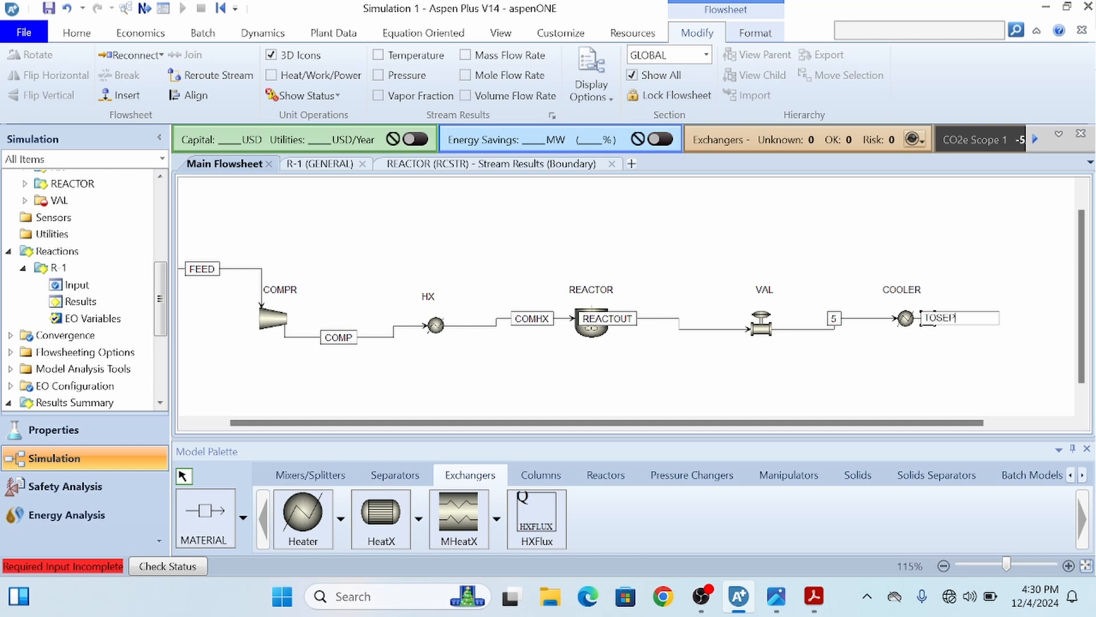
{"action": "left_click", "coordinate": [897, 362]}
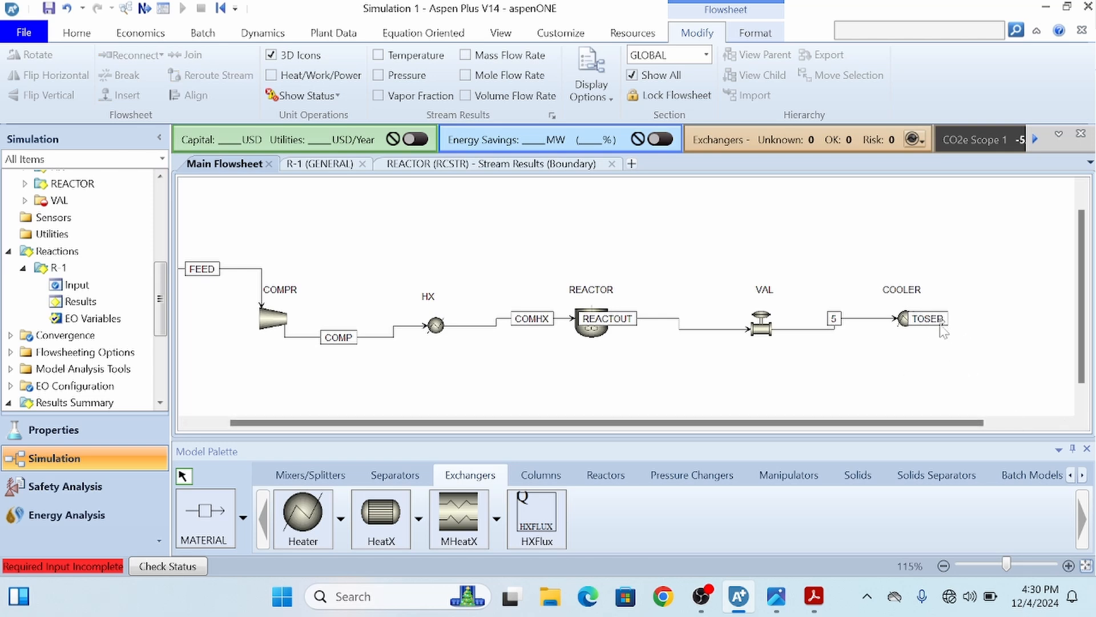
{"action": "left_click_drag", "start_coordinate": [942, 330], "coordinate": [998, 323]}
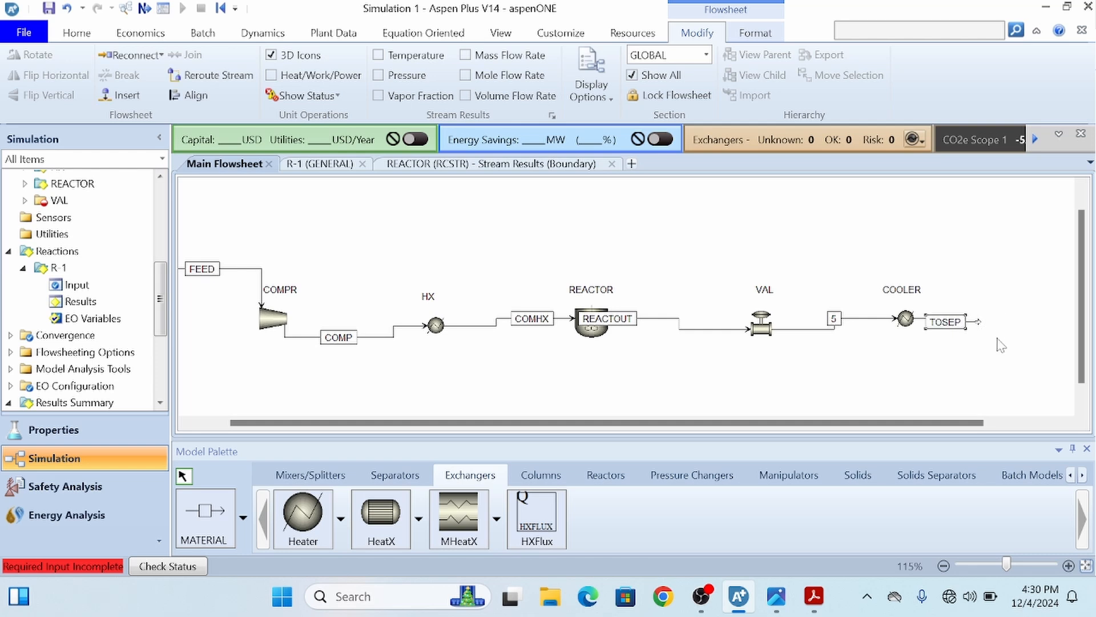
{"action": "left_click", "coordinate": [928, 400]}
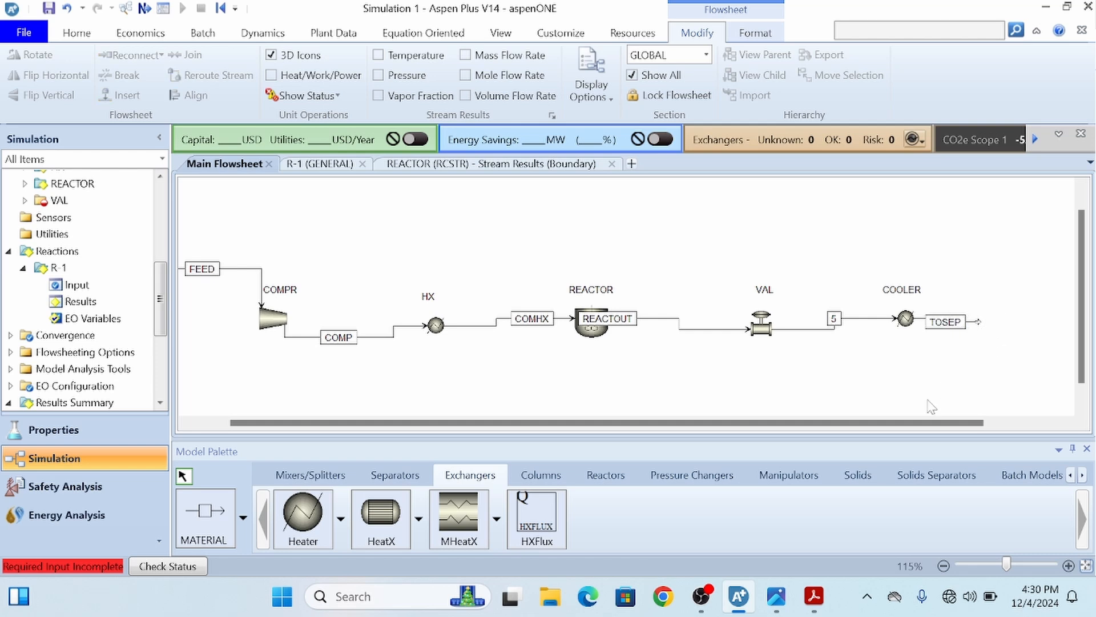
Set the outlet pressure of the VAL block to 20 bar
{"action": "left_click", "coordinate": [762, 326]}
{"action": "double_click", "coordinate": [766, 323]}
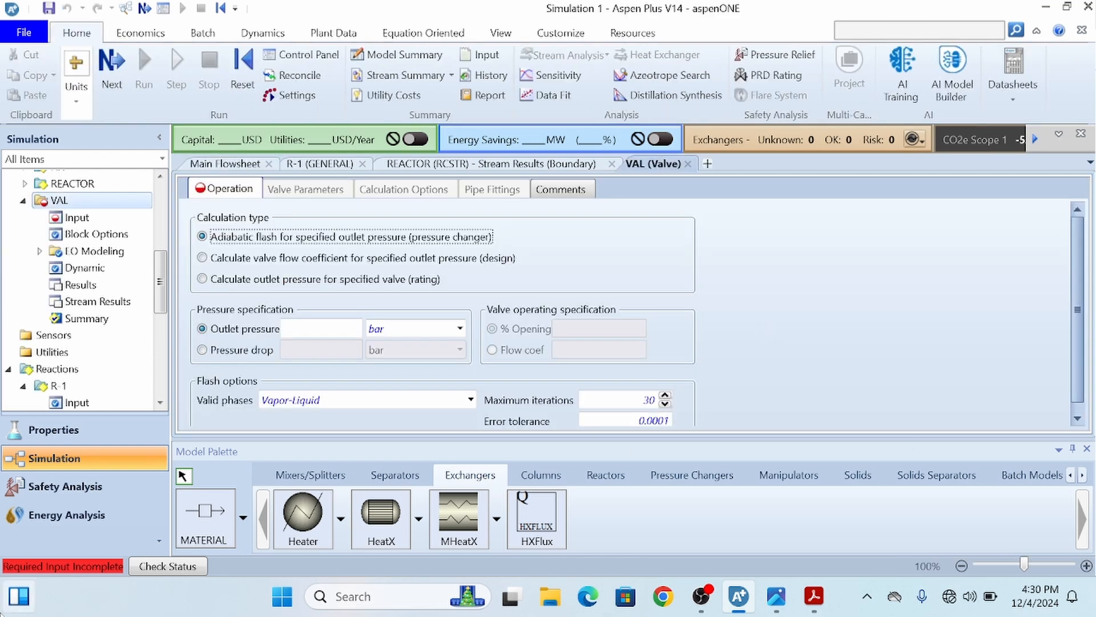
{"action": "left_click", "coordinate": [343, 329]}
{"action": "type", "text": "2"}
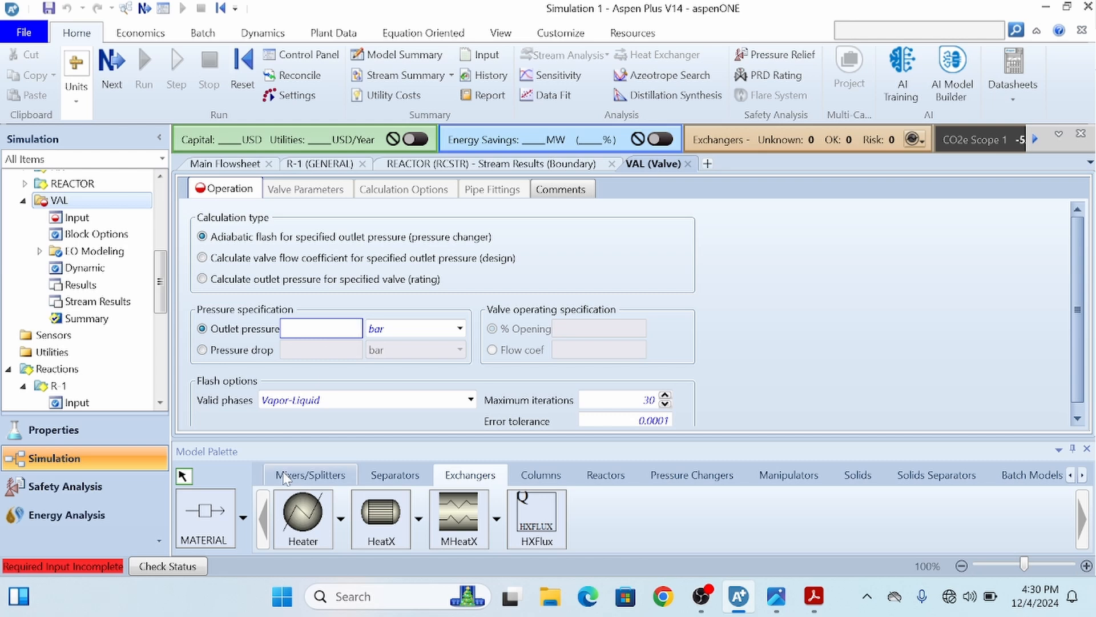
{"action": "type", "text": "0"}
{"action": "key", "text": "Return"}
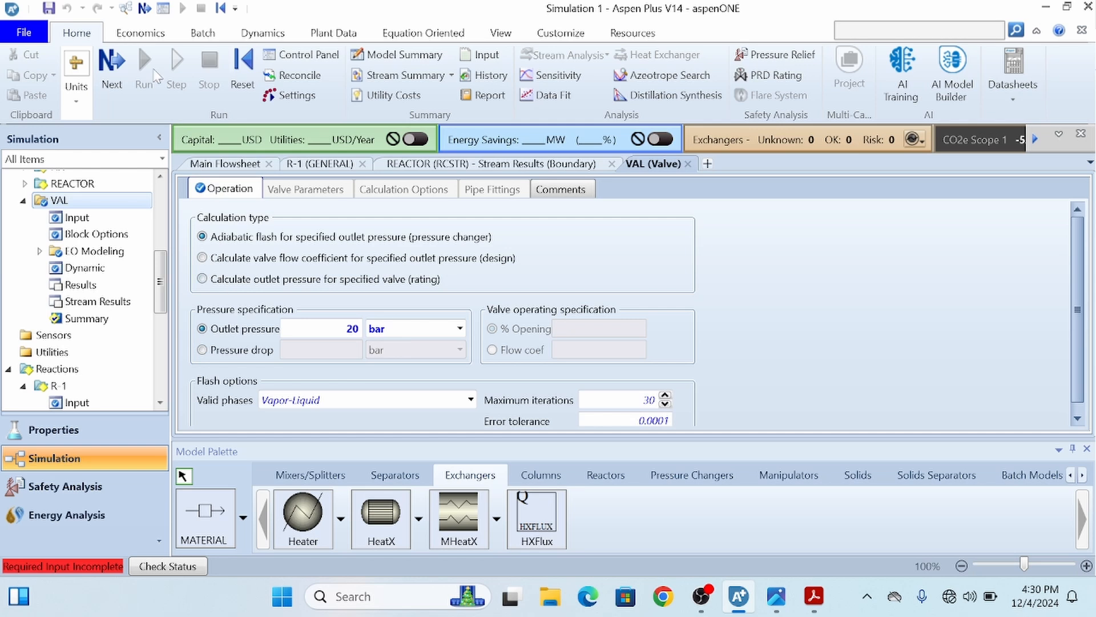
Set the COOLER pressure to 0 bar and temperature to 60 C, consulting the PDF problem statement, and run the simulation
{"action": "left_click", "coordinate": [113, 67]}
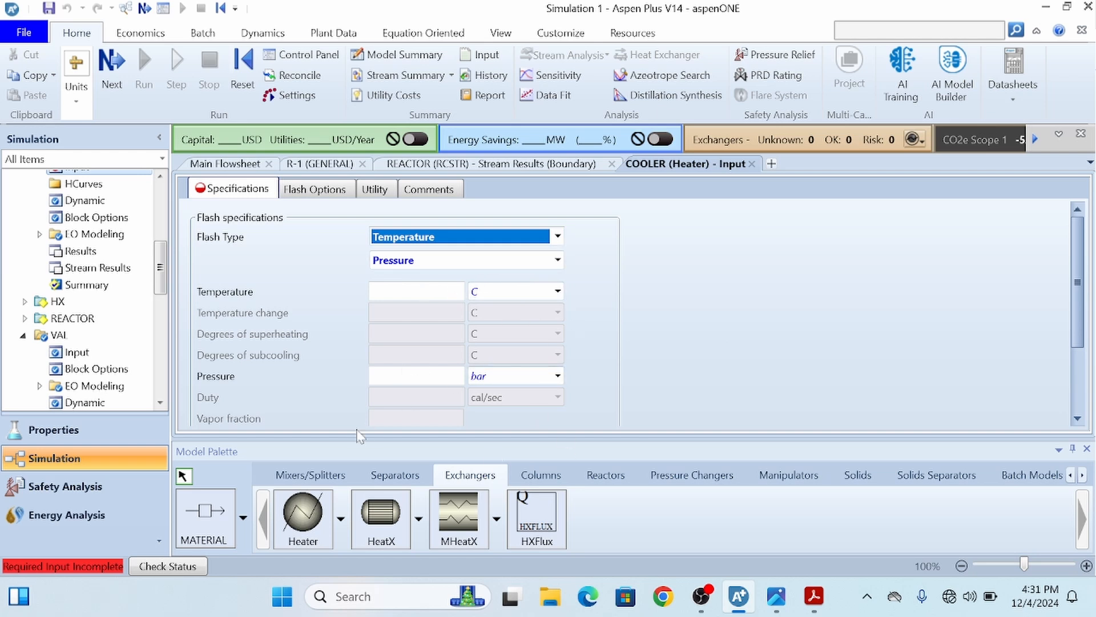
{"action": "left_click", "coordinate": [440, 375]}
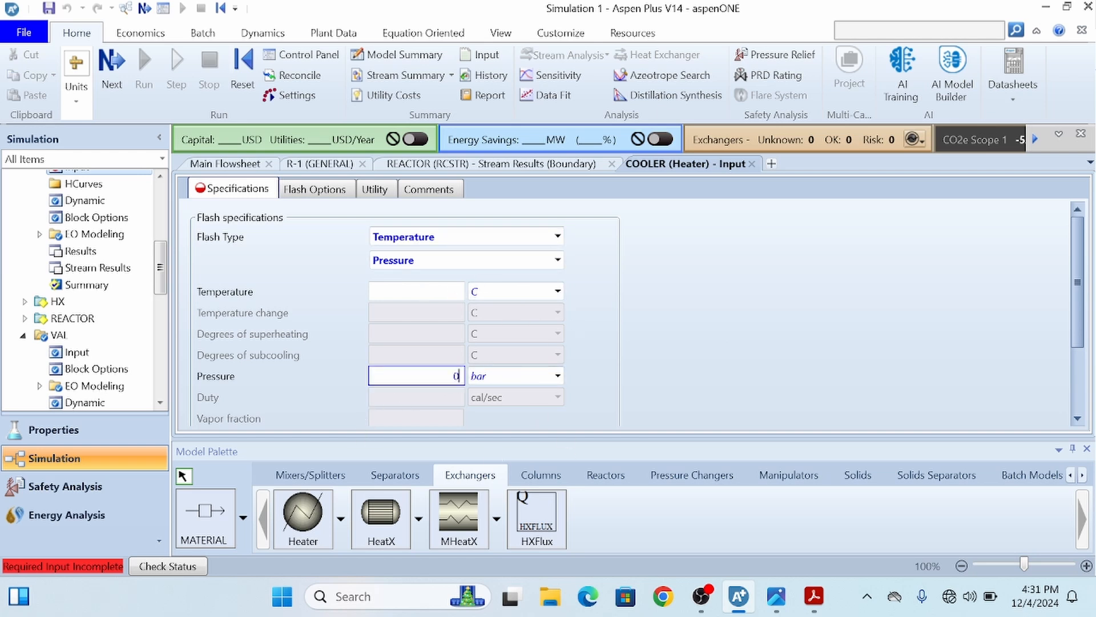
{"action": "left_click", "coordinate": [437, 293]}
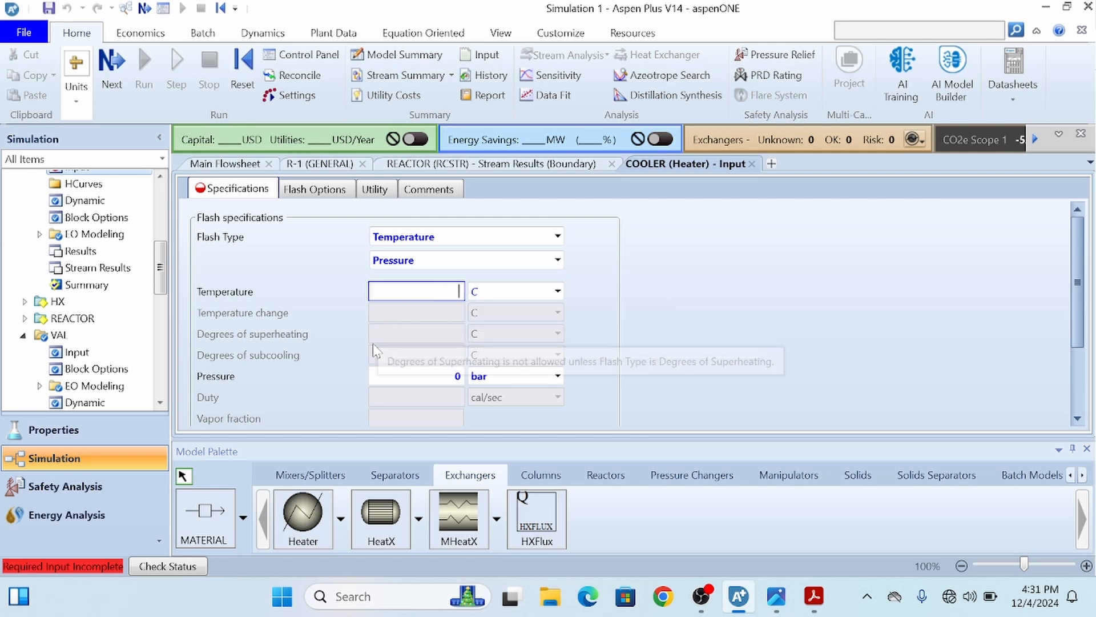
{"action": "key", "text": "alt+Tab"}
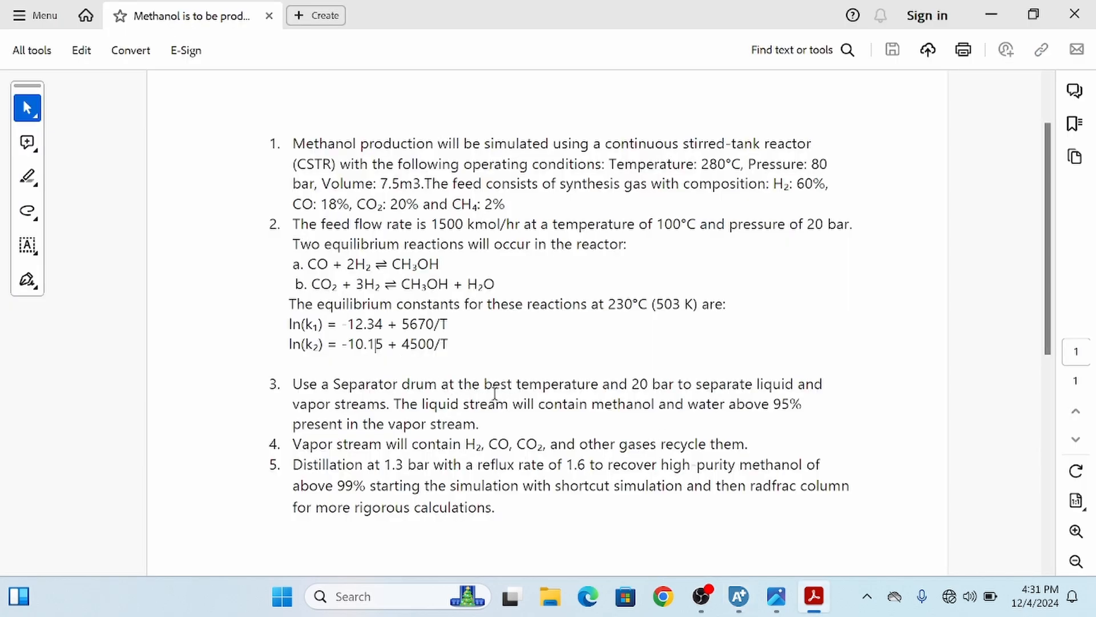
{"action": "left_click_drag", "start_coordinate": [485, 384], "coordinate": [596, 388]}
{"action": "left_click", "coordinate": [699, 365]}
{"action": "key", "text": "alt+Tab"}
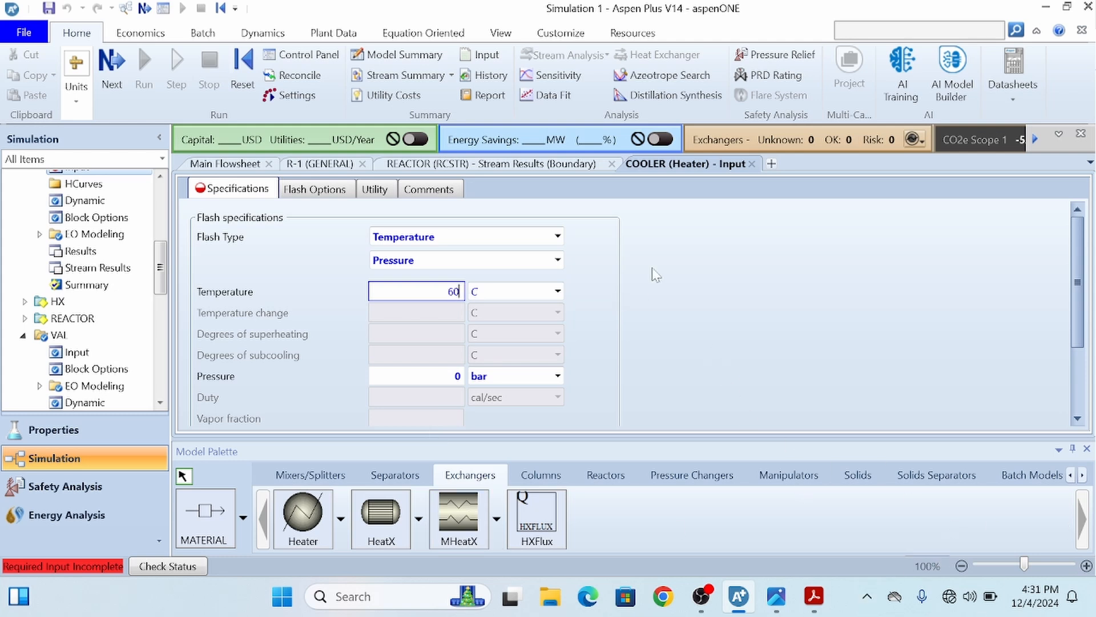
{"action": "left_click", "coordinate": [685, 305]}
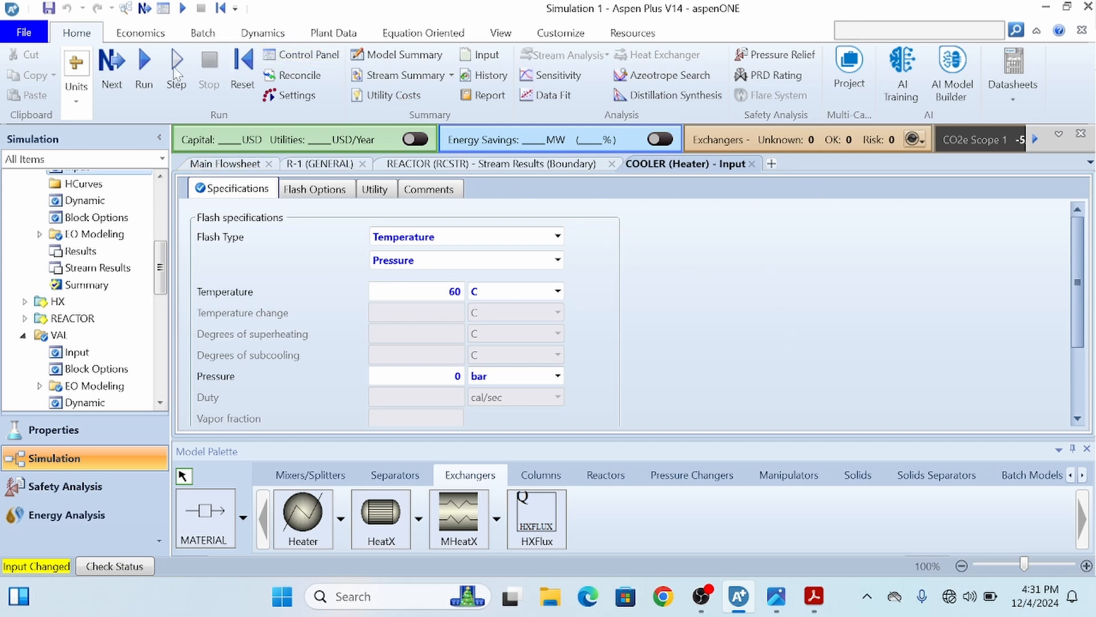
{"action": "left_click", "coordinate": [145, 79]}
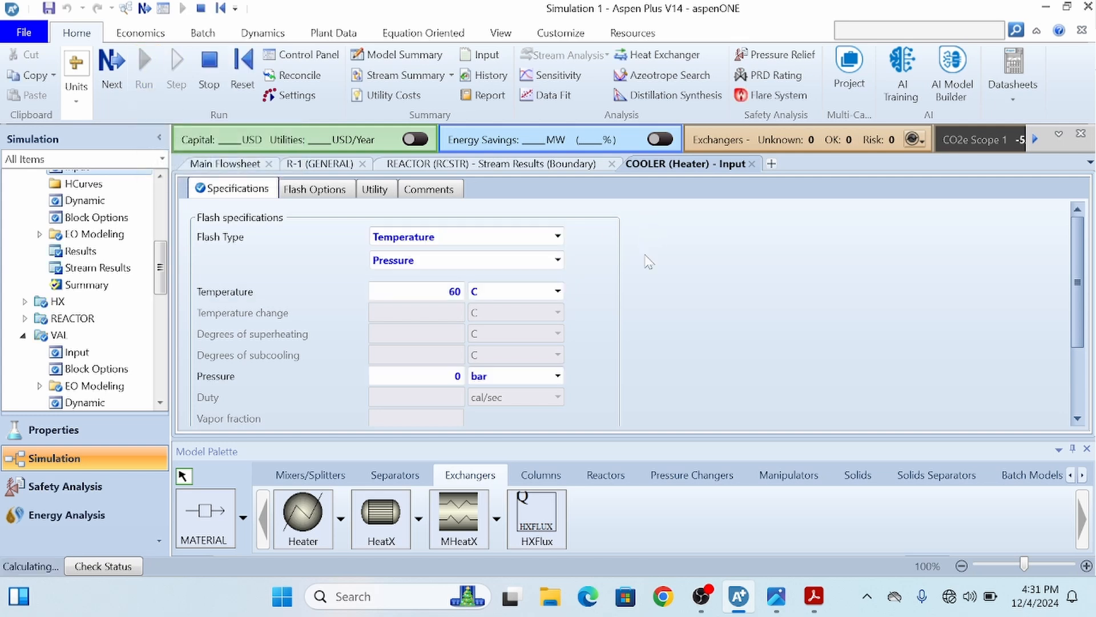
Place a Flash2 separator on the main flowsheet just past the end of the TOSEP stream
{"action": "left_click", "coordinate": [224, 164]}
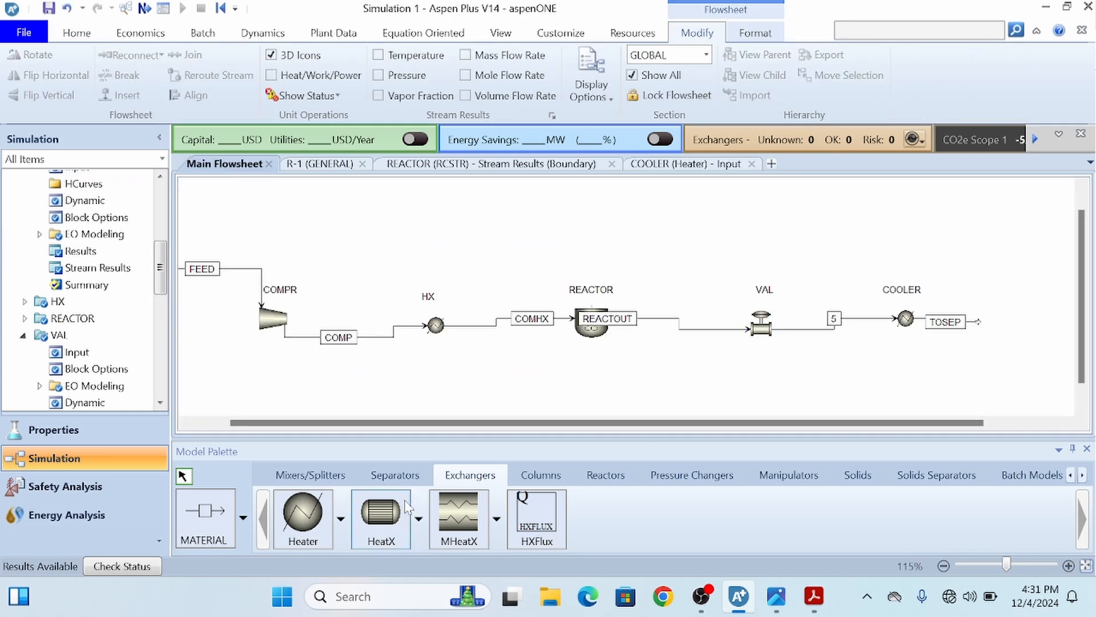
{"action": "left_click", "coordinate": [397, 475]}
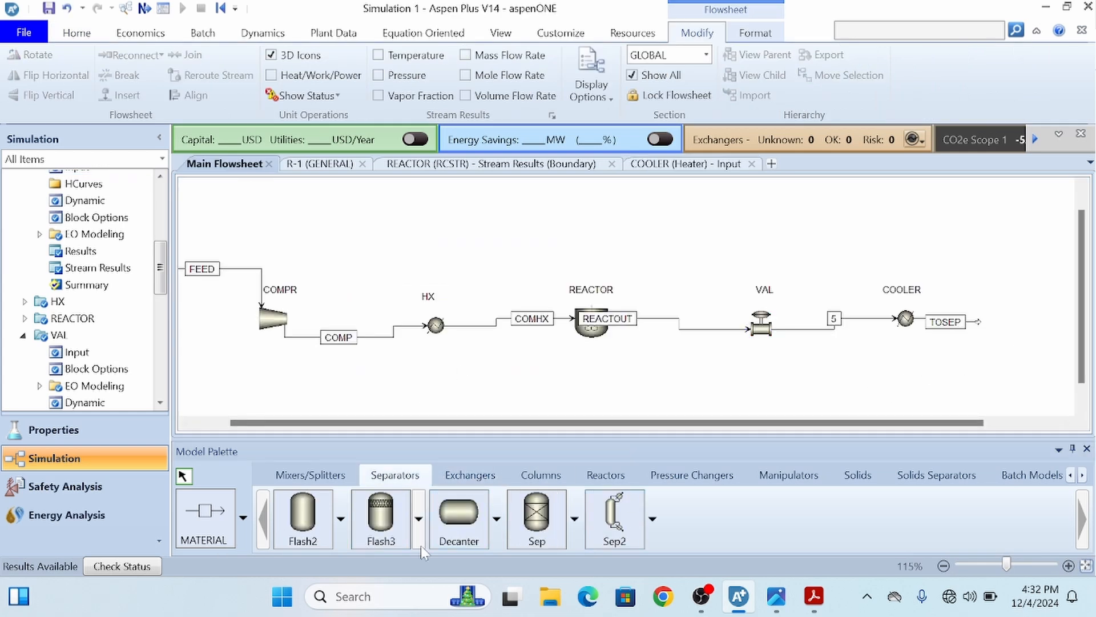
{"action": "left_click", "coordinate": [302, 517]}
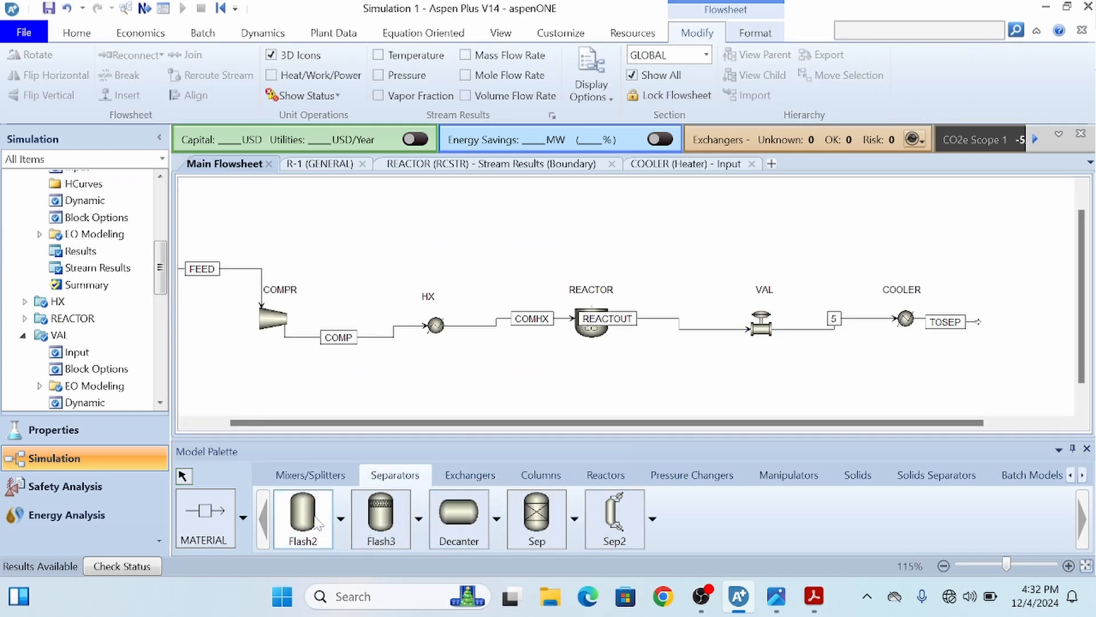
{"action": "left_click", "coordinate": [1012, 327]}
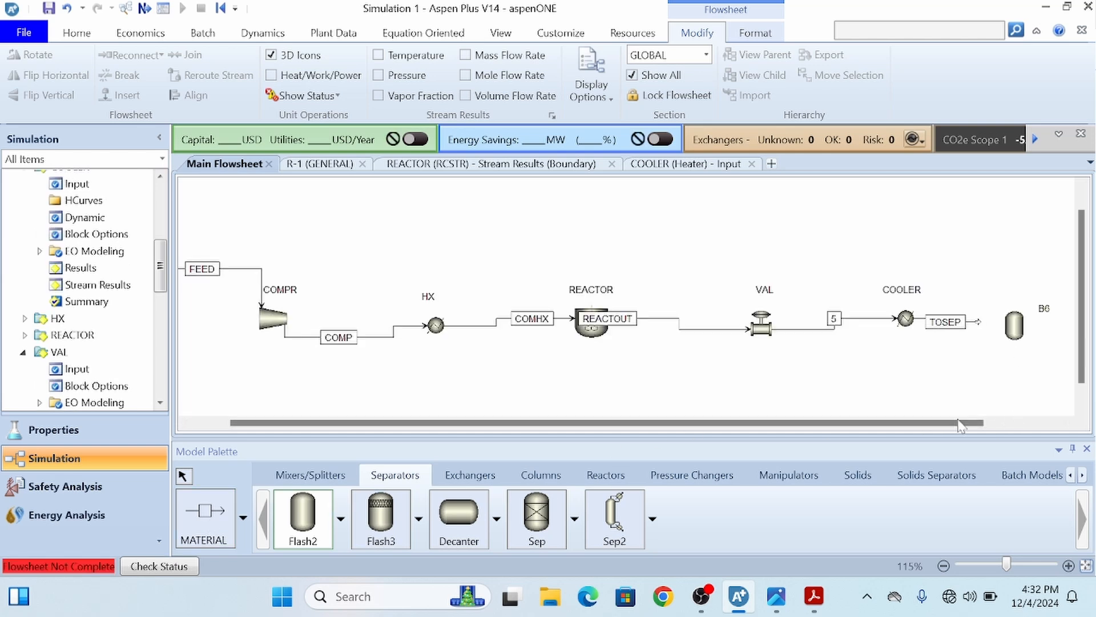
Draw material streams from the Flash2 block's vapor and liquid outlets, ending each one in open space
{"action": "left_click", "coordinate": [208, 520]}
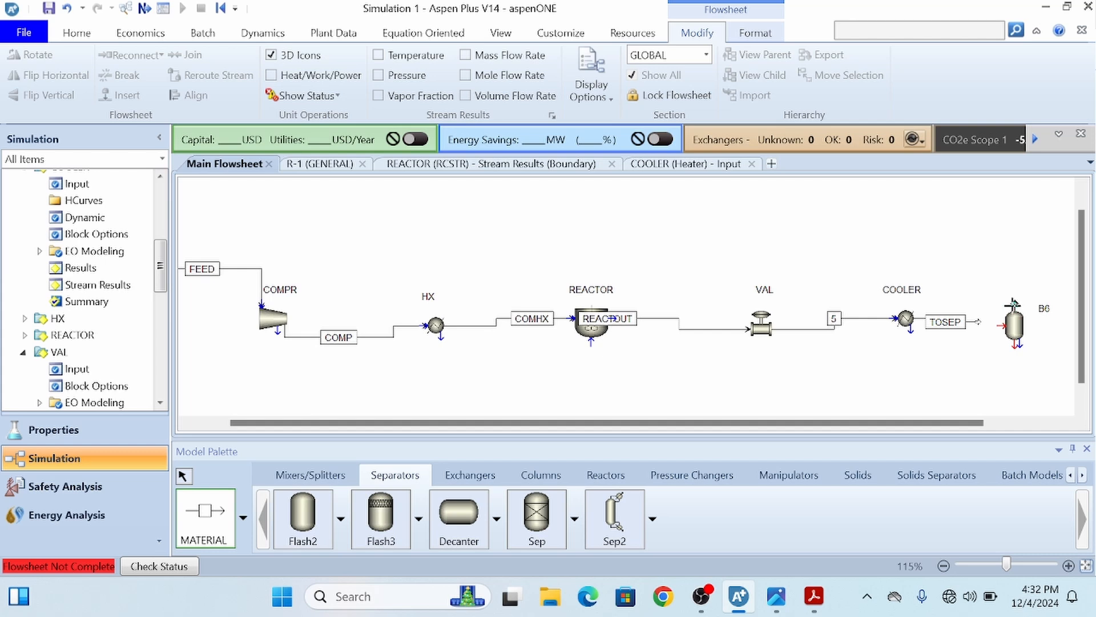
{"action": "left_click", "coordinate": [1014, 304]}
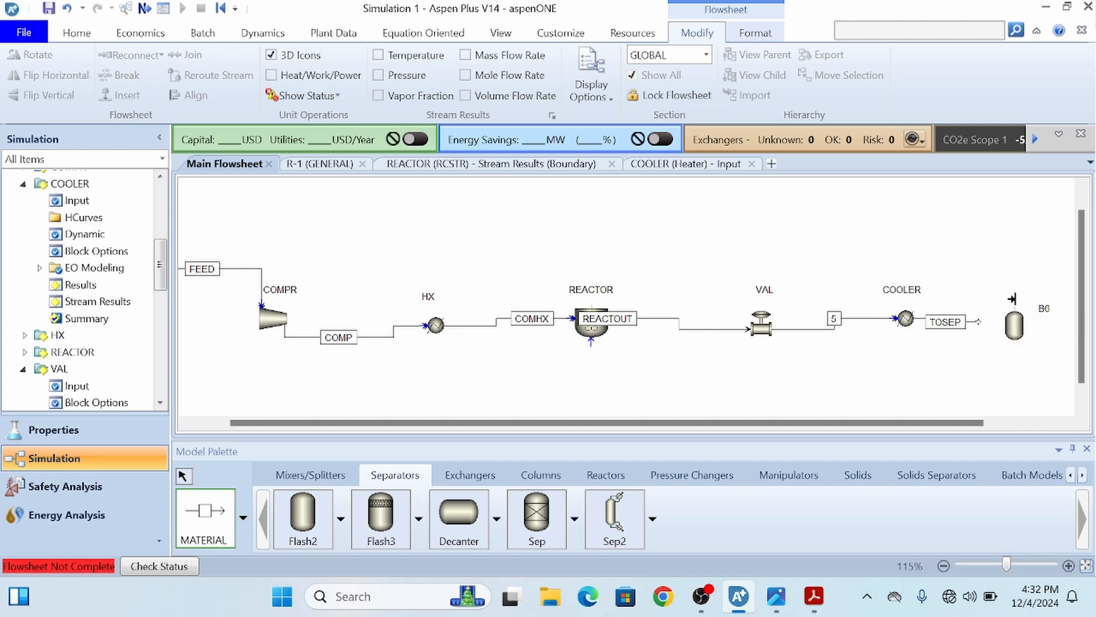
{"action": "left_click", "coordinate": [1004, 213]}
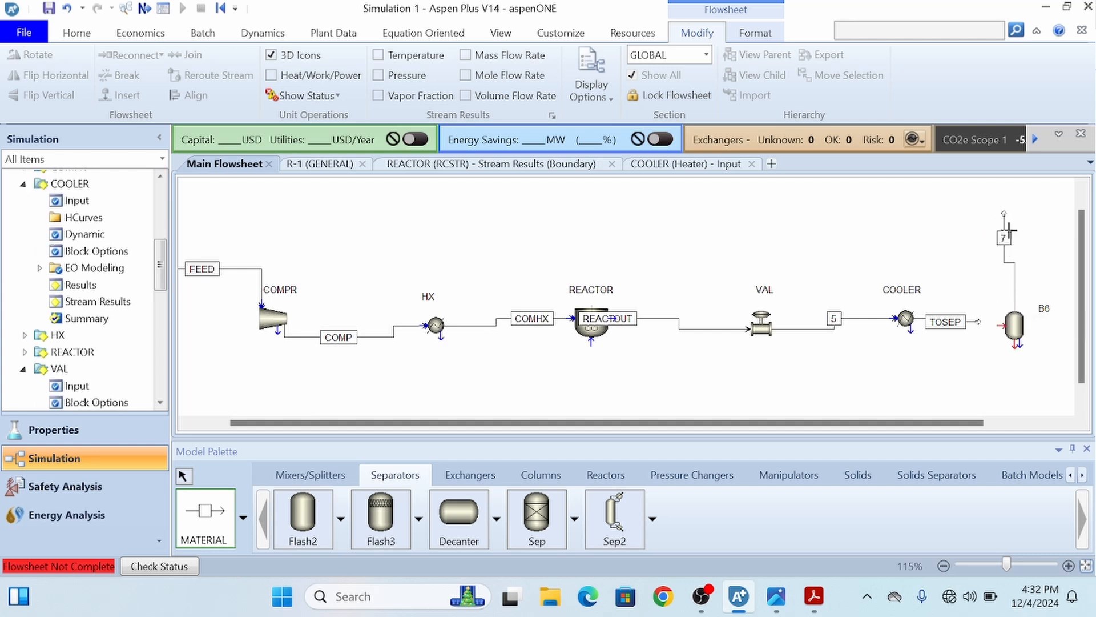
{"action": "left_click", "coordinate": [1017, 347]}
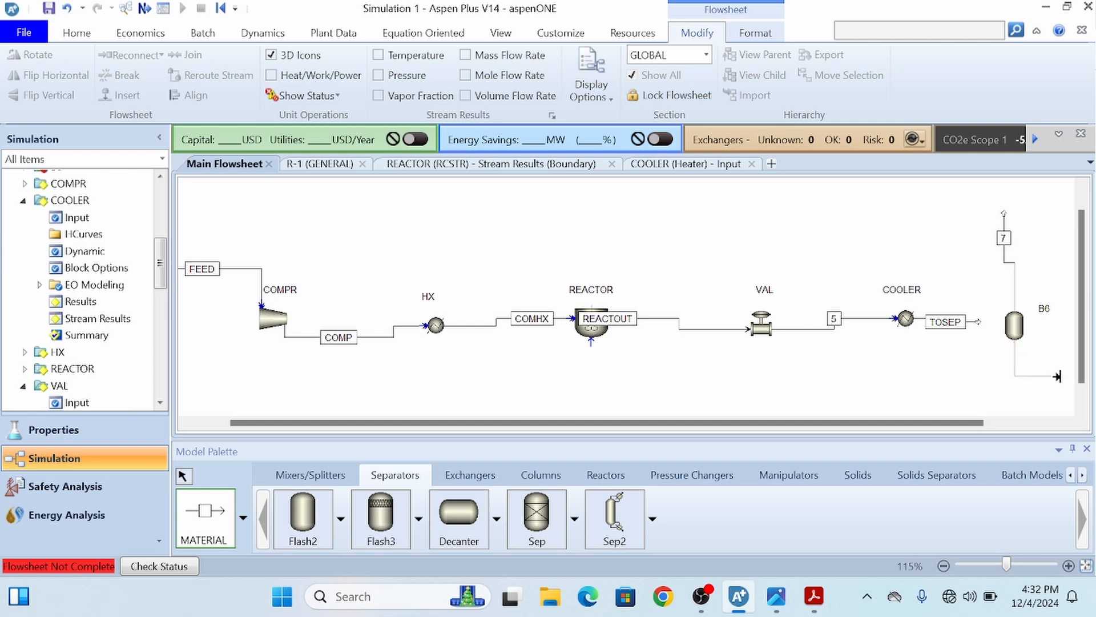
{"action": "left_click", "coordinate": [1058, 376]}
{"action": "left_click", "coordinate": [183, 476]}
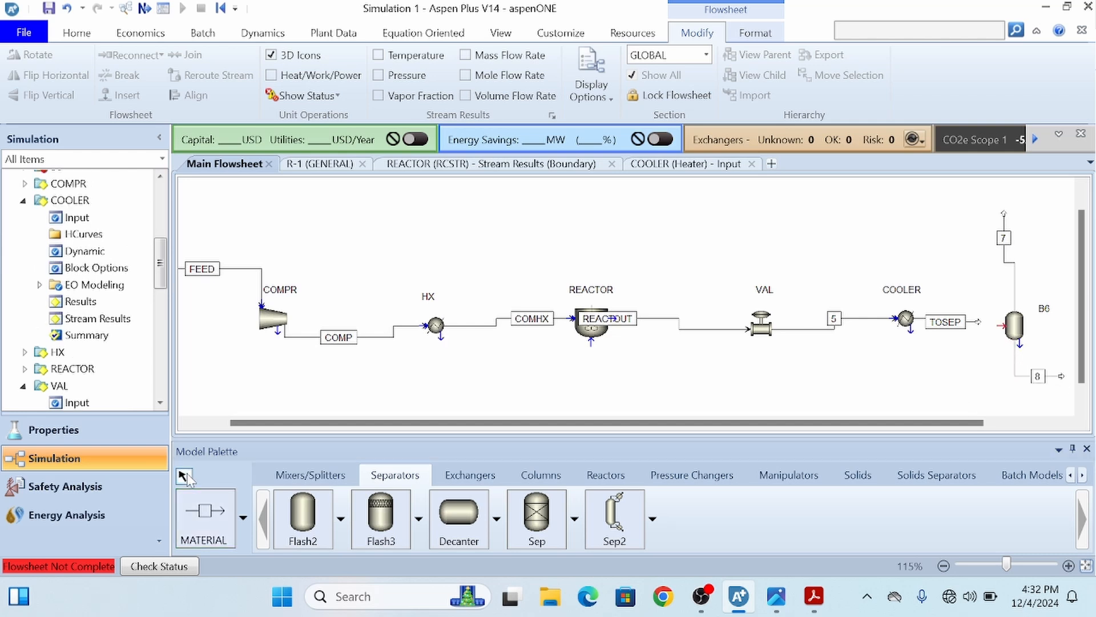
Connect the TOSEP stream to the Flash2 block's inlet and open the block's specifications
{"action": "left_click", "coordinate": [978, 324]}
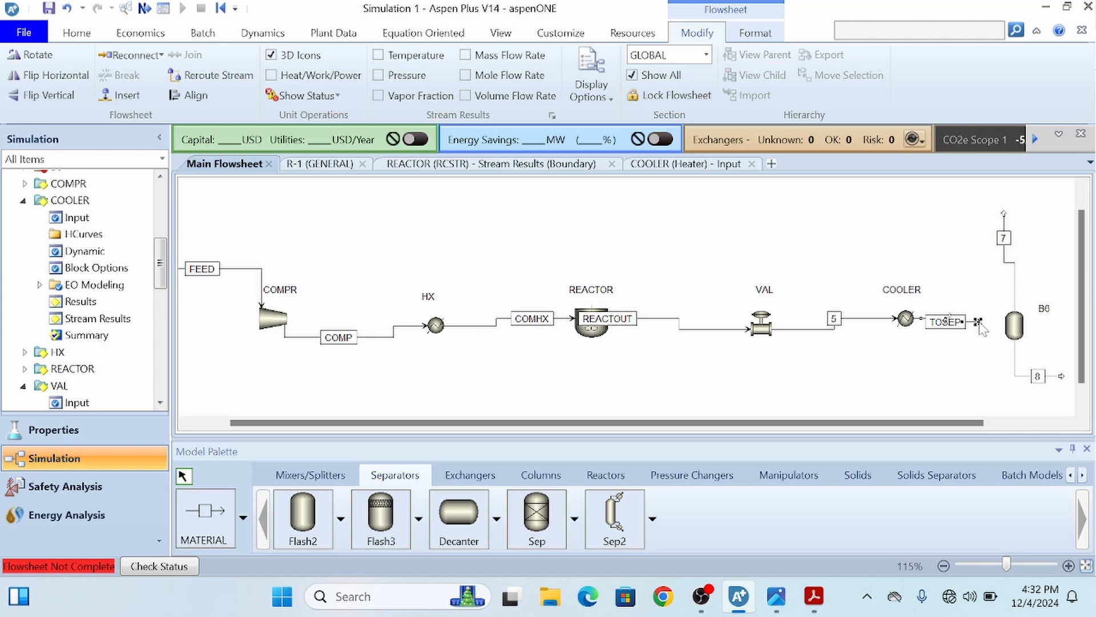
{"action": "left_click_drag", "start_coordinate": [978, 323], "coordinate": [1006, 325]}
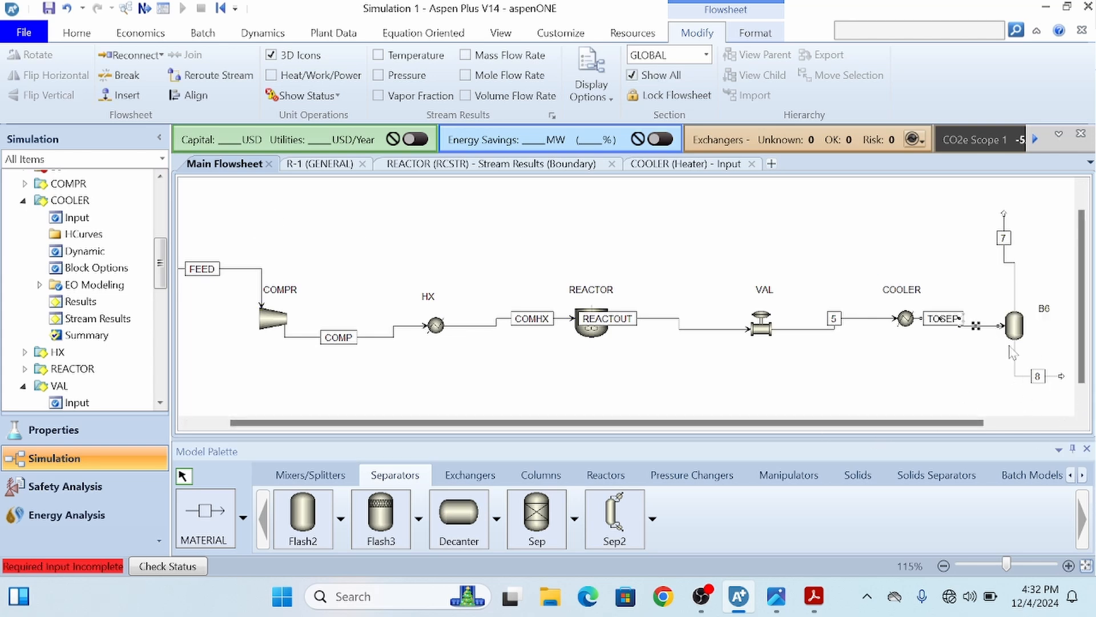
{"action": "double_click", "coordinate": [1014, 326]}
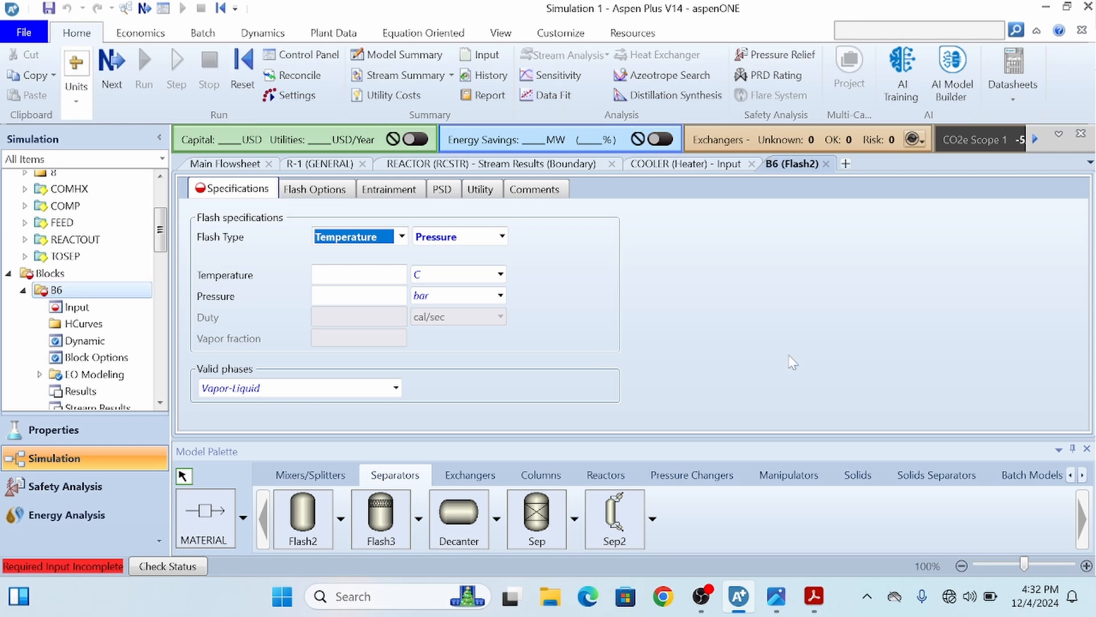
{"action": "left_click", "coordinate": [380, 274]}
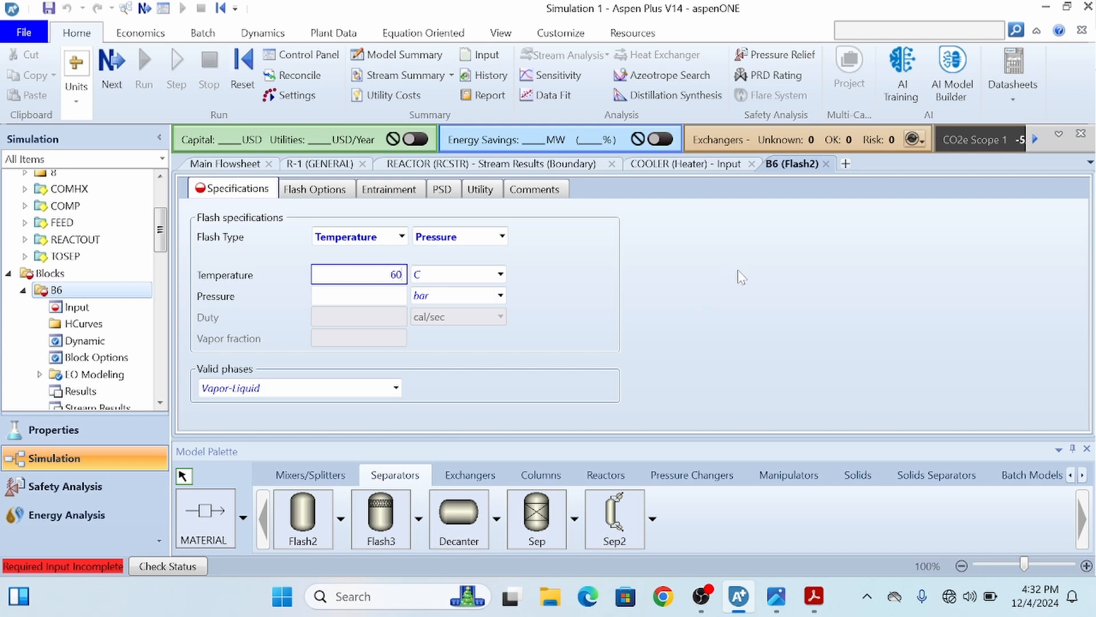
{"action": "left_click", "coordinate": [402, 299]}
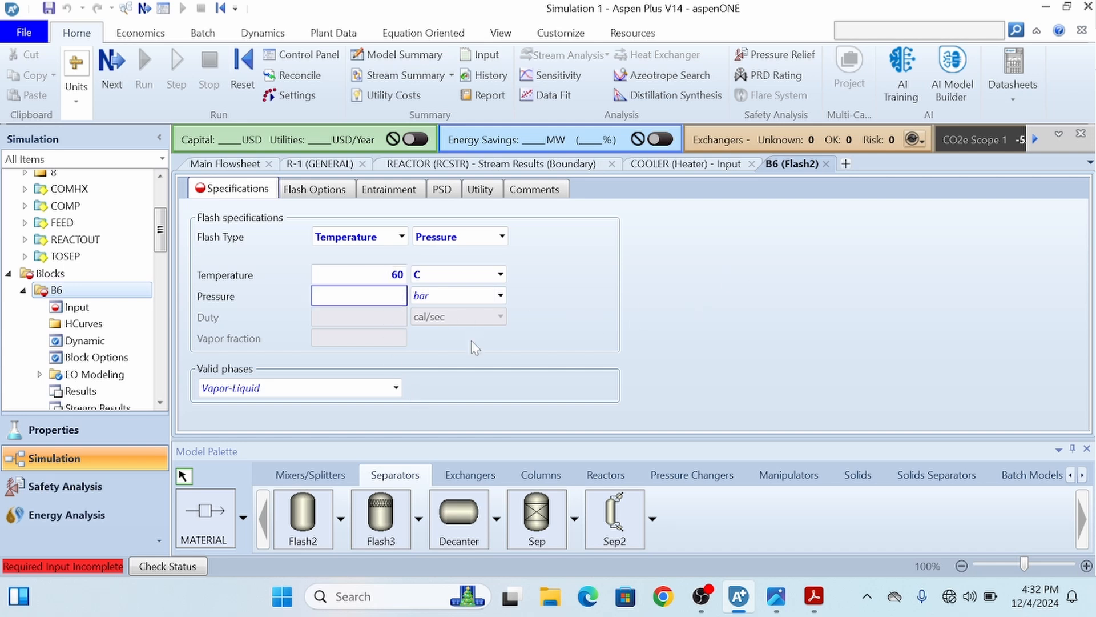
{"action": "type", "text": "0"}
{"action": "key", "text": "Return"}
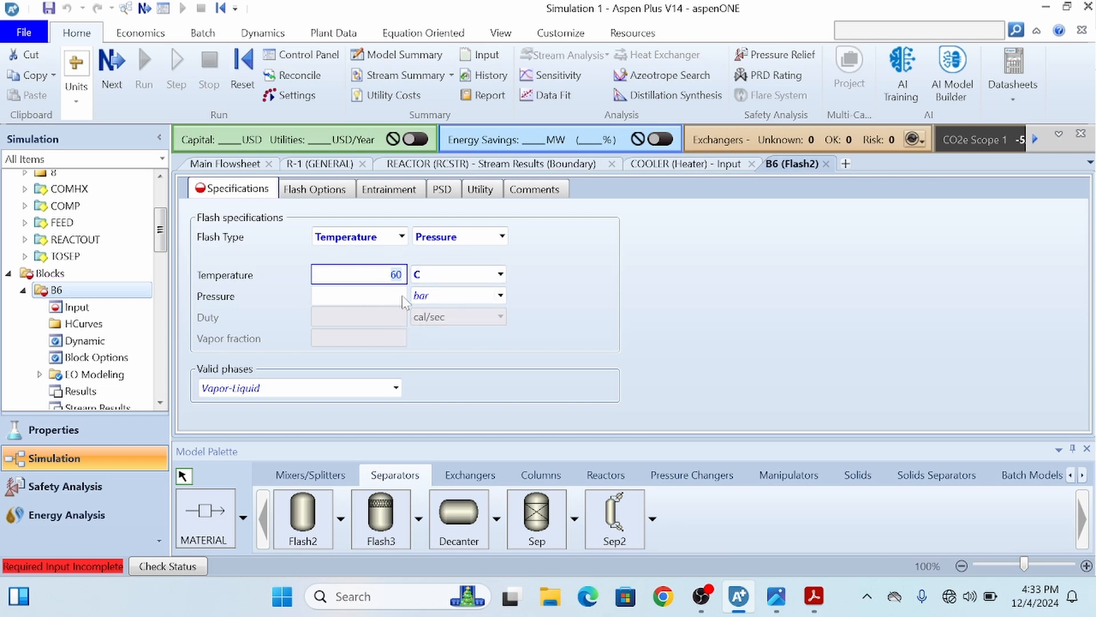
Specify the Flash2 block by duty and pressure, with 0 cal/sec duty and 0 bar pressure, and run the simulation
{"action": "left_click", "coordinate": [402, 236]}
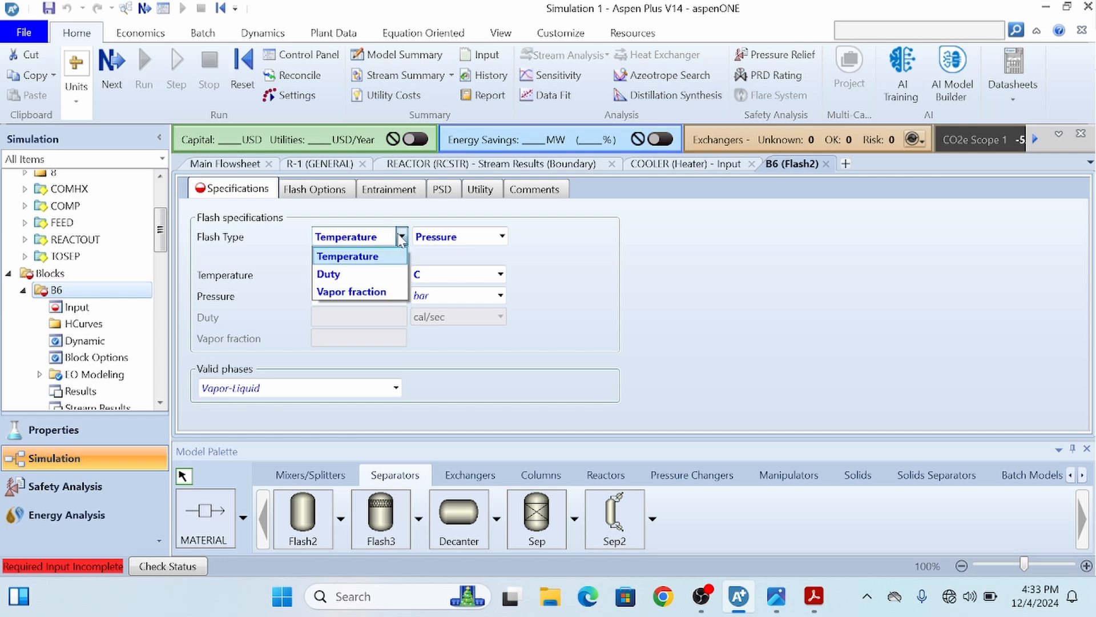
{"action": "left_click", "coordinate": [375, 273]}
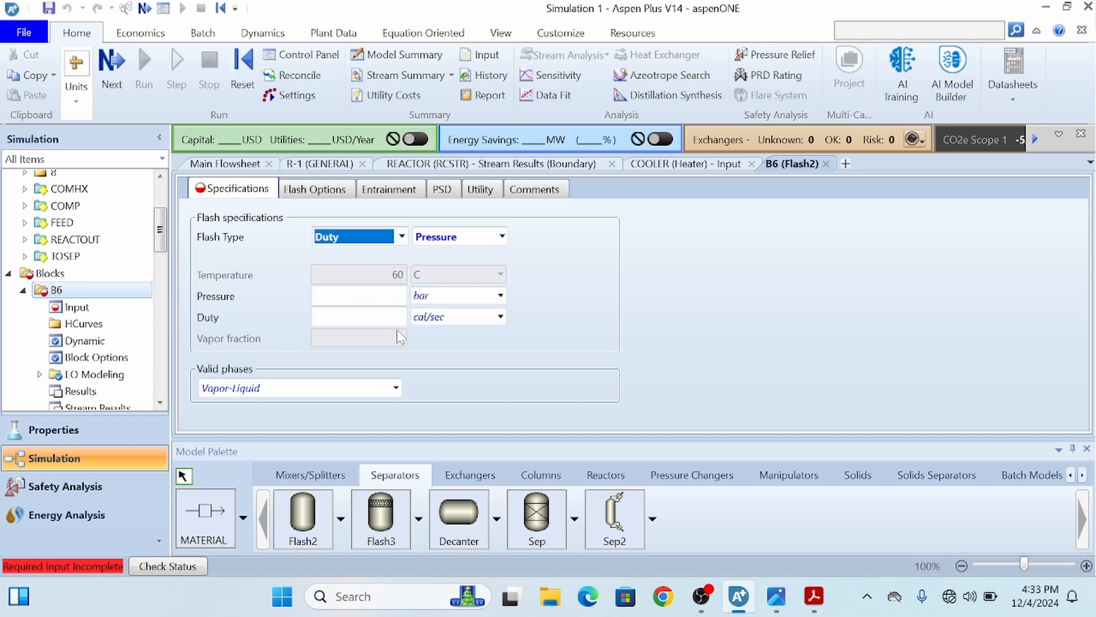
{"action": "left_click", "coordinate": [394, 319]}
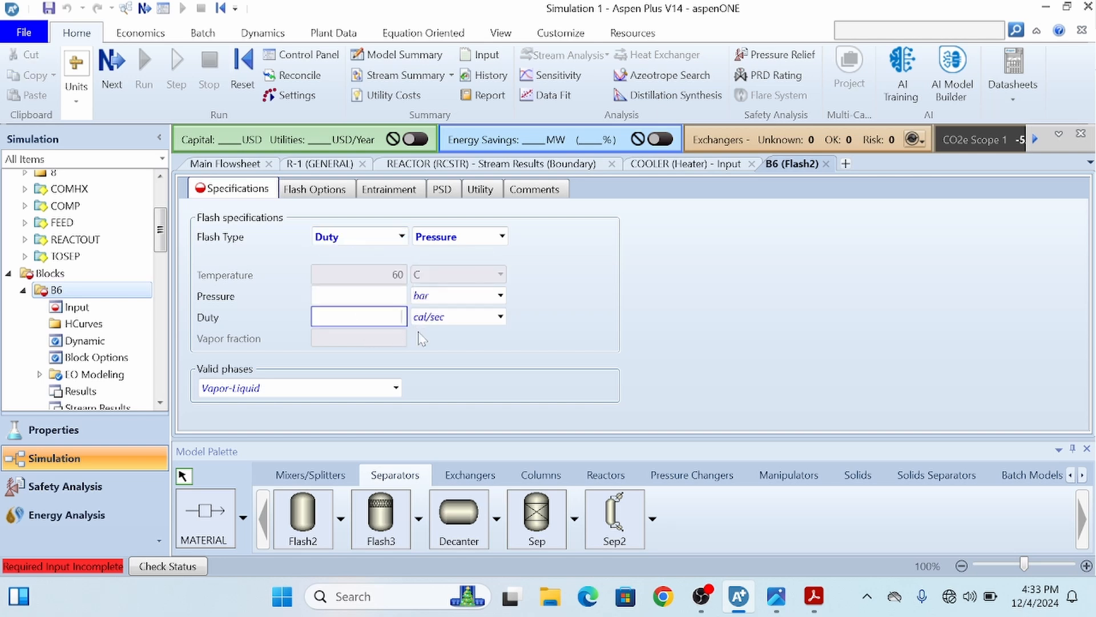
{"action": "left_click", "coordinate": [387, 298]}
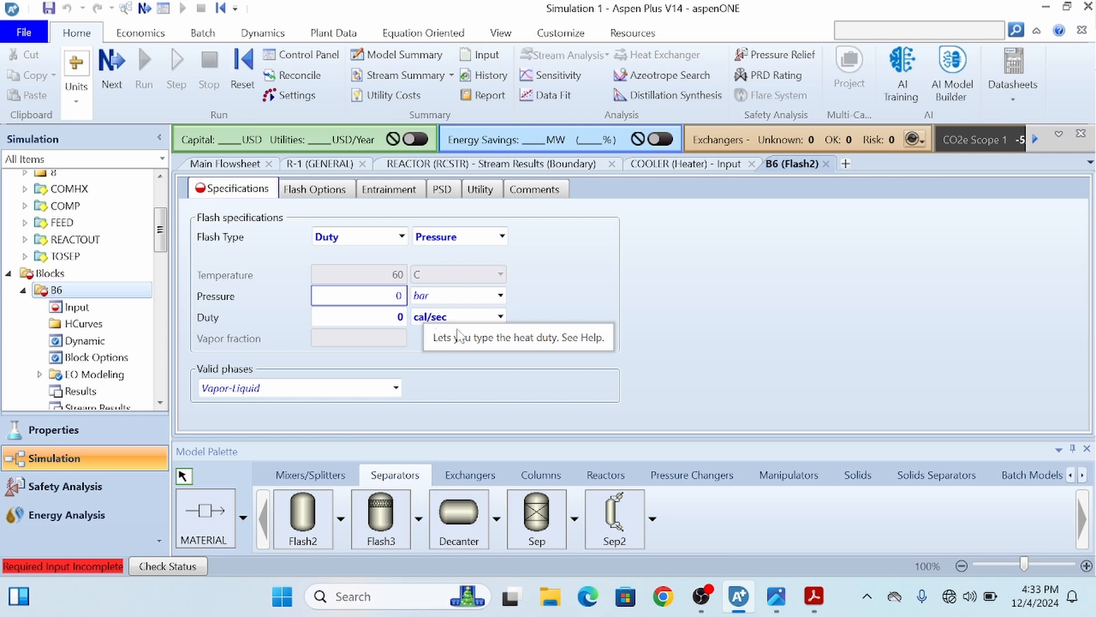
{"action": "left_click", "coordinate": [704, 272]}
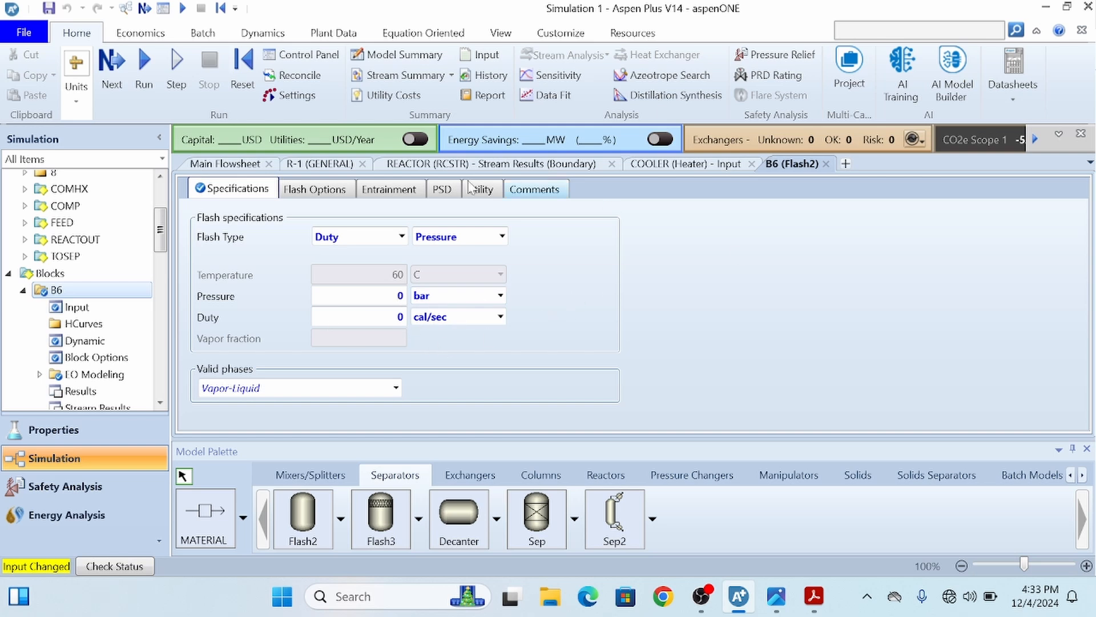
{"action": "left_click", "coordinate": [144, 74]}
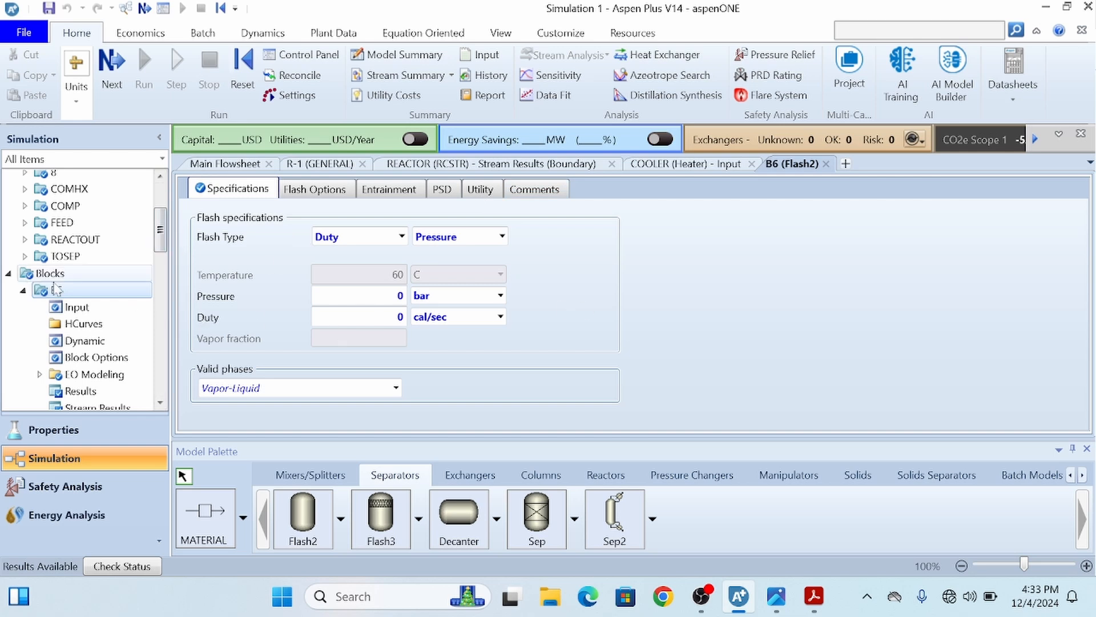
Rename the Flash2 block SEP on the main flowsheet and rerun the simulation
{"action": "left_click", "coordinate": [225, 163]}
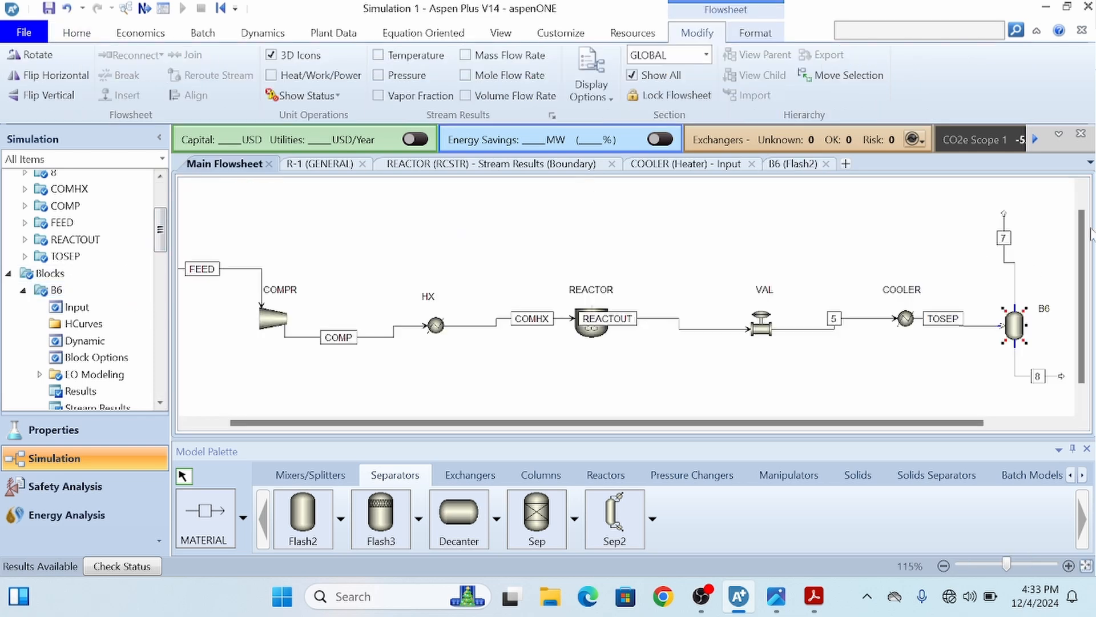
{"action": "left_click", "coordinate": [1045, 309]}
{"action": "left_click", "coordinate": [1044, 309]}
{"action": "key", "text": "Return"}
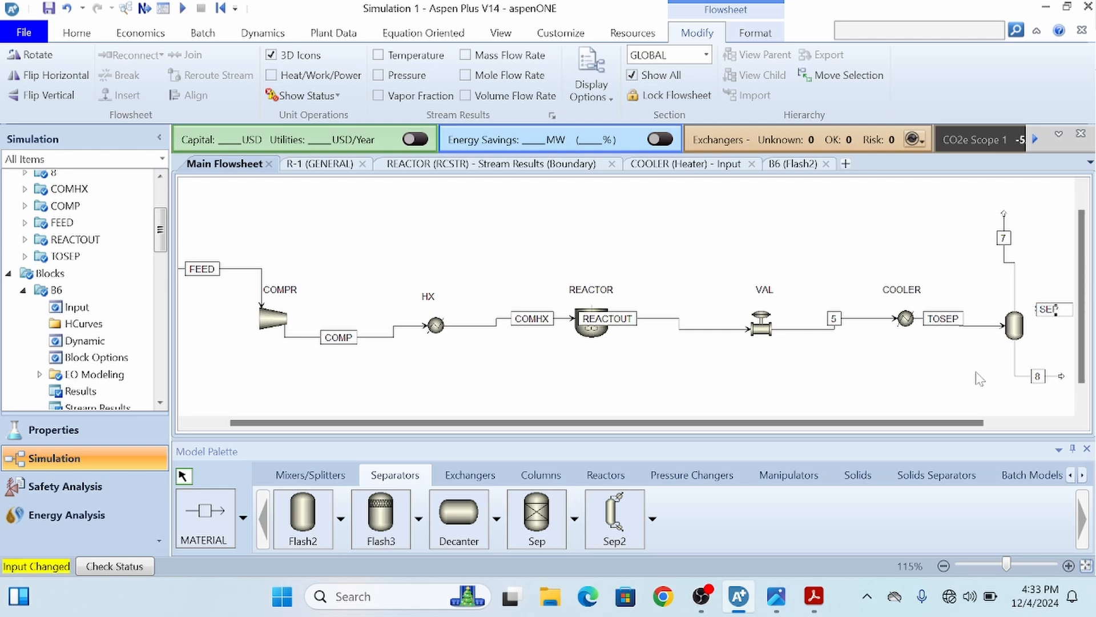
{"action": "double_click", "coordinate": [1012, 328]}
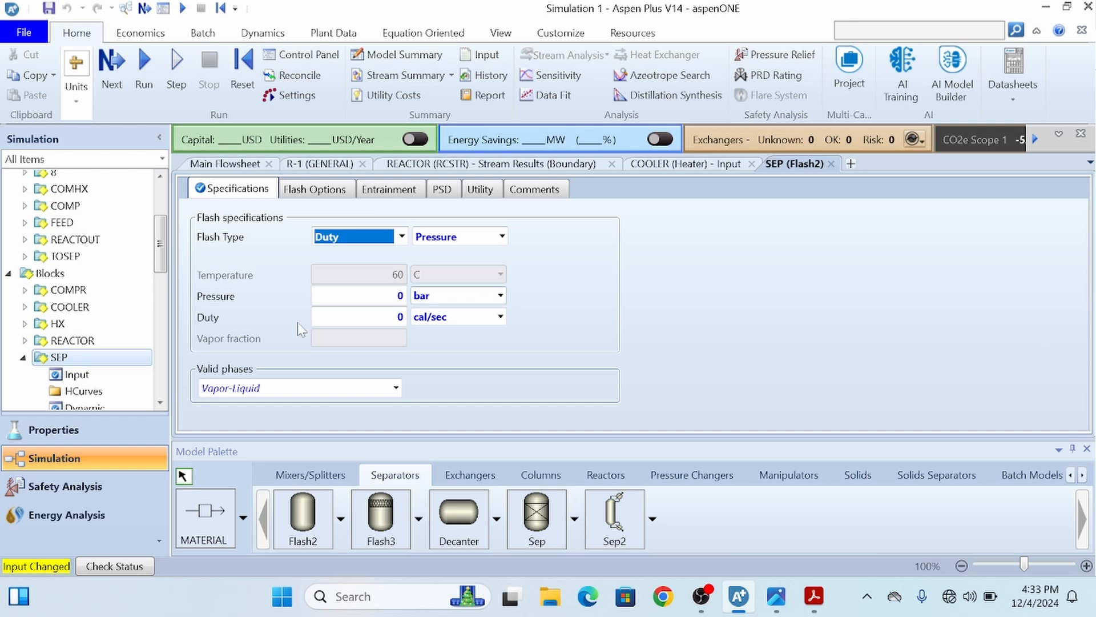
{"action": "left_click", "coordinate": [144, 69]}
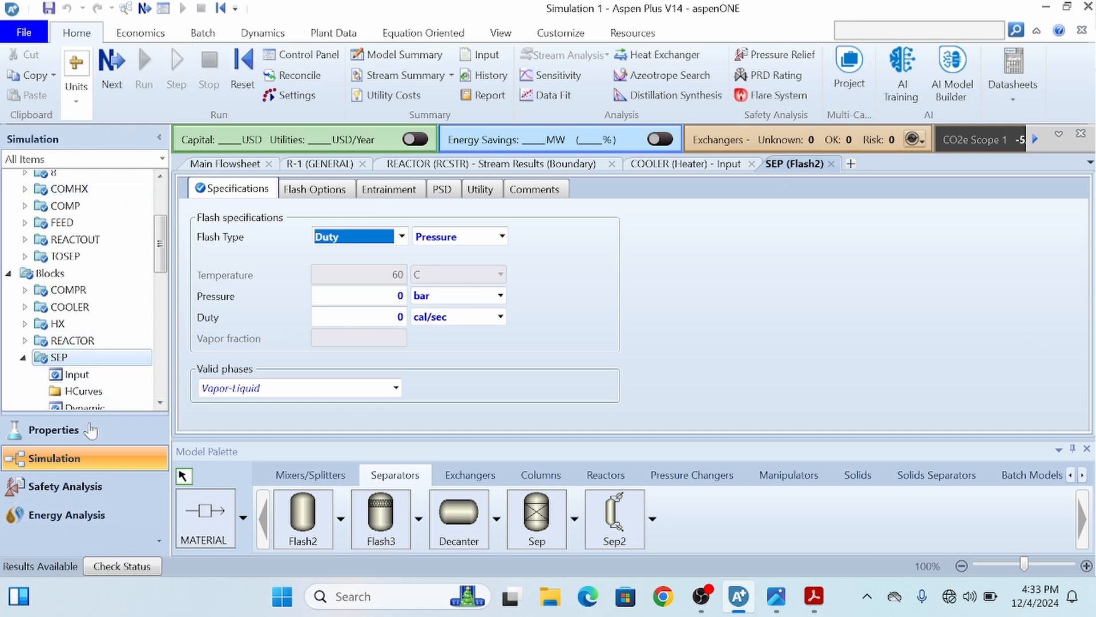
Try to rename the SEP block's vapor outlet stream TOP on the main flowsheet
{"action": "left_click_drag", "start_coordinate": [160, 236], "coordinate": [160, 262]}
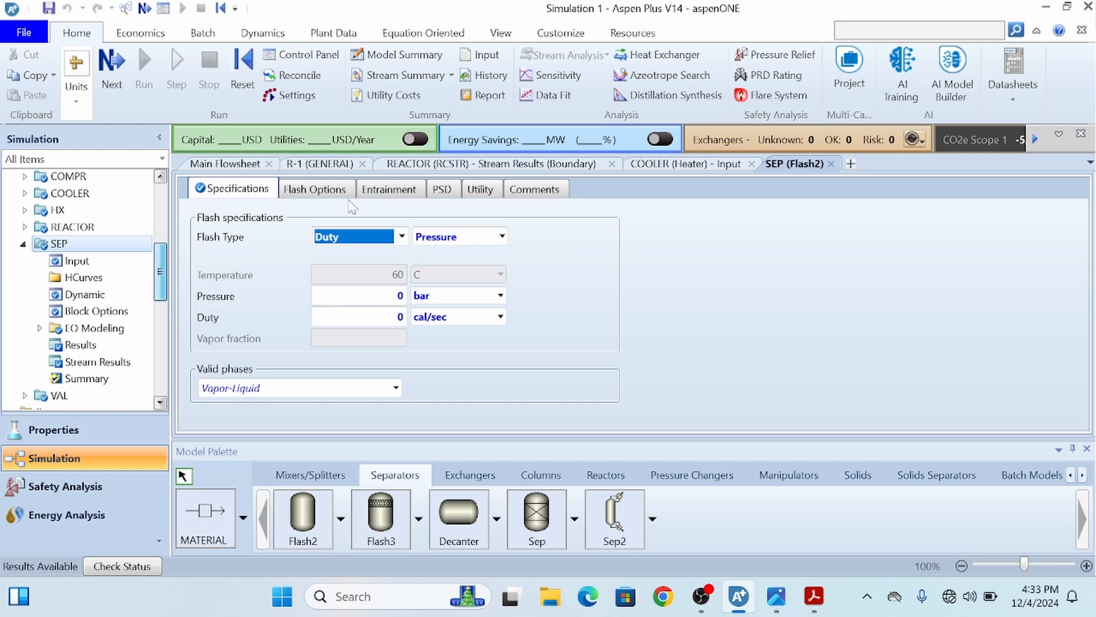
{"action": "left_click", "coordinate": [210, 165]}
{"action": "left_click", "coordinate": [1004, 237]}
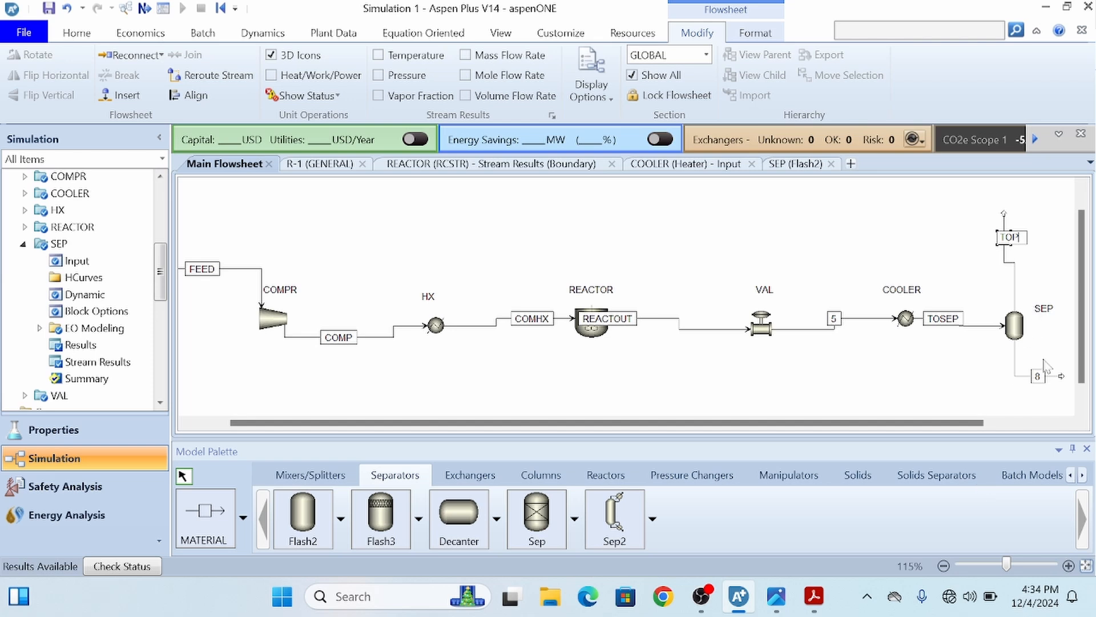
{"action": "left_click", "coordinate": [1046, 387]}
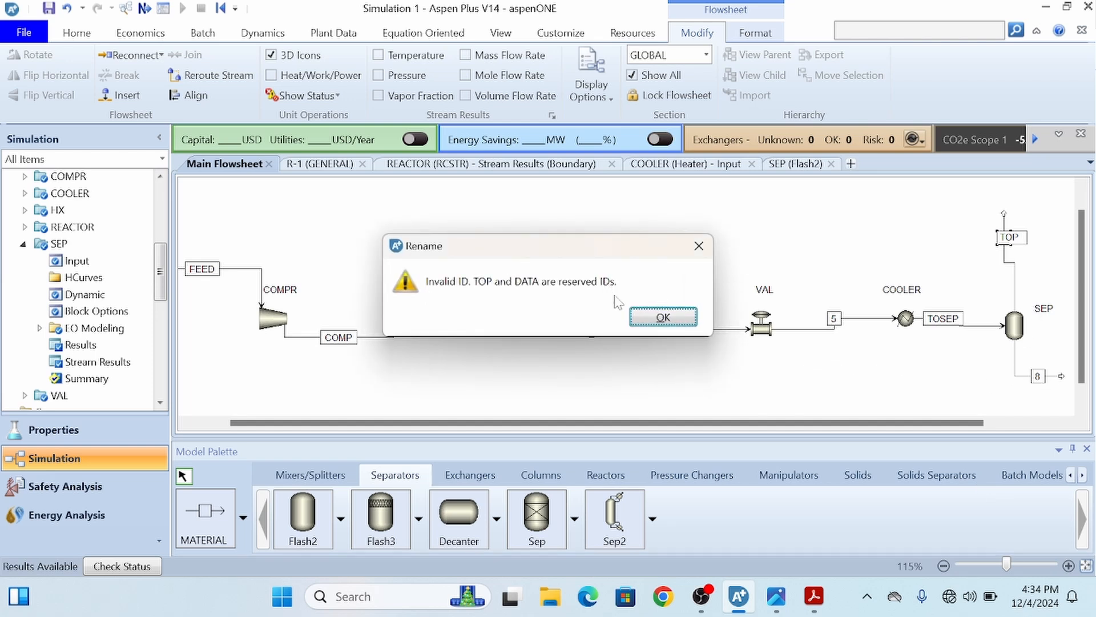
{"action": "left_click", "coordinate": [662, 317]}
Rename the SEP block's vapor outlet stream TP and its liquid outlet stream BT
{"action": "left_click", "coordinate": [1003, 237]}
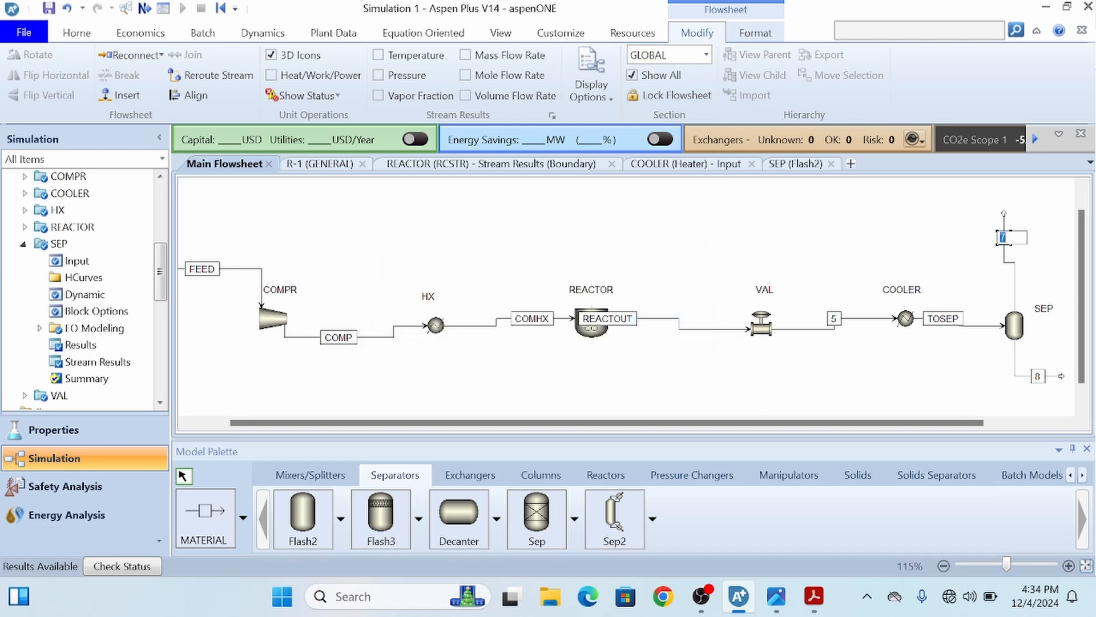
{"action": "key", "text": "BackSpace"}
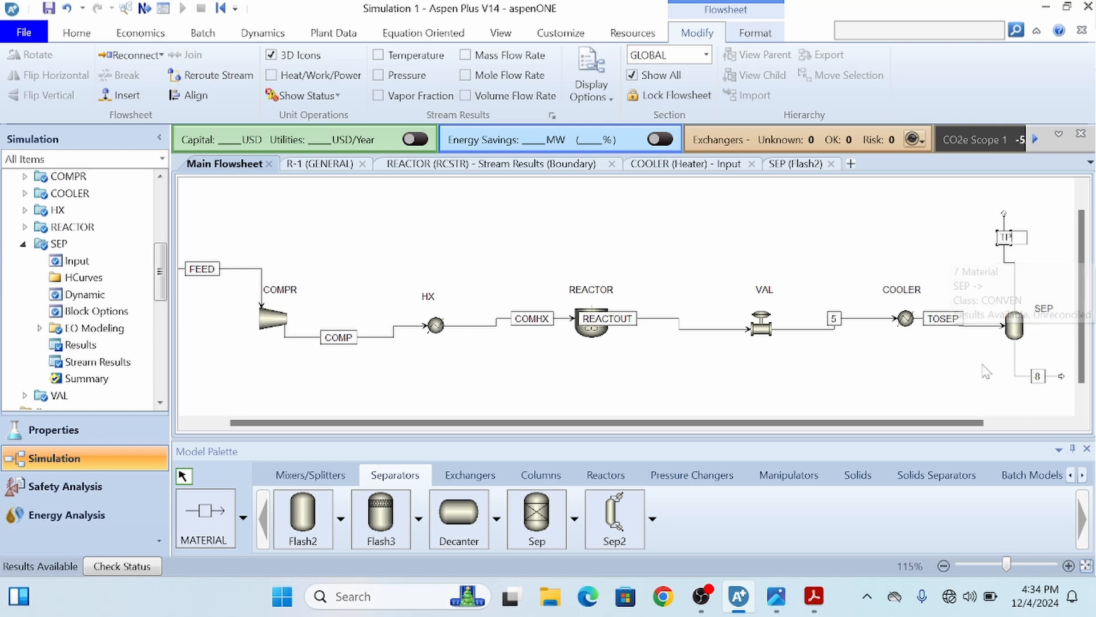
{"action": "key", "text": "Return"}
{"action": "left_click", "coordinate": [1038, 376]}
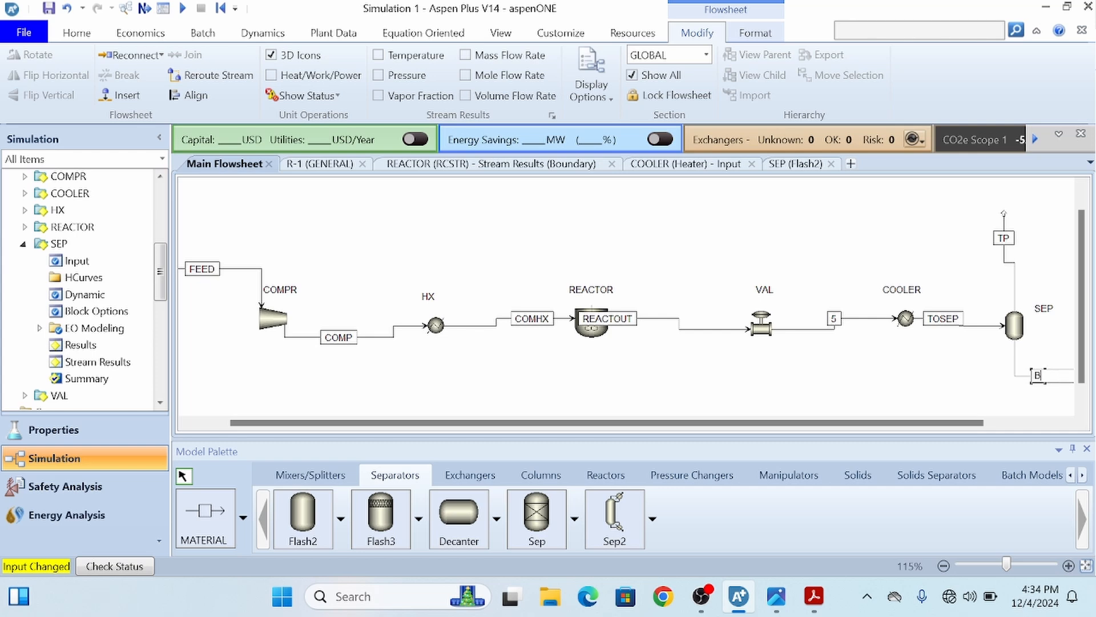
{"action": "left_click", "coordinate": [960, 363]}
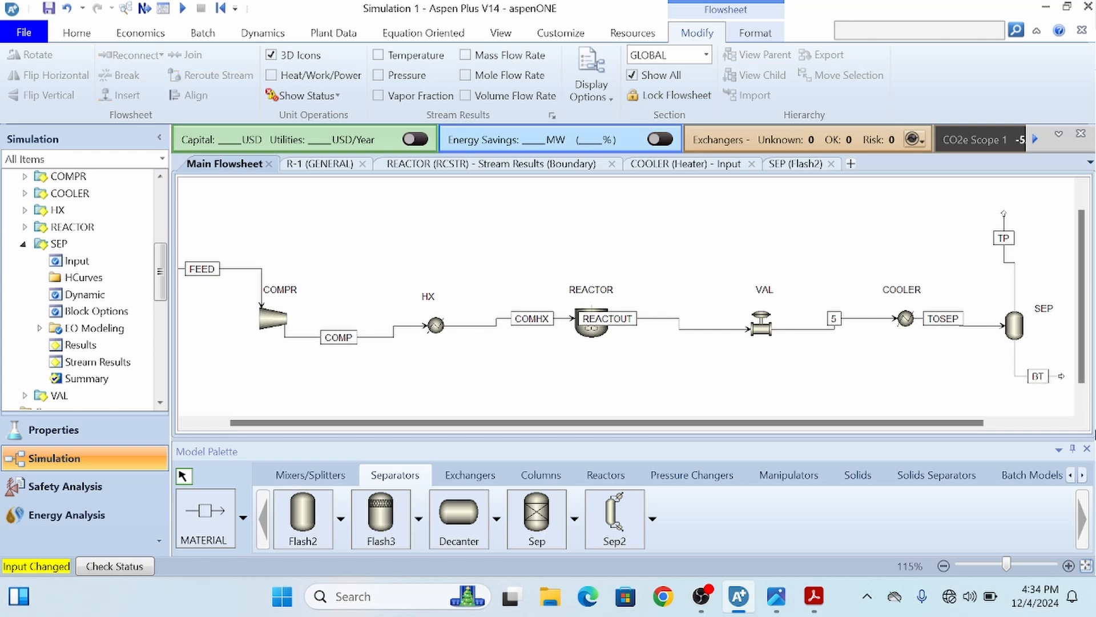
{"action": "left_click", "coordinate": [1065, 423]}
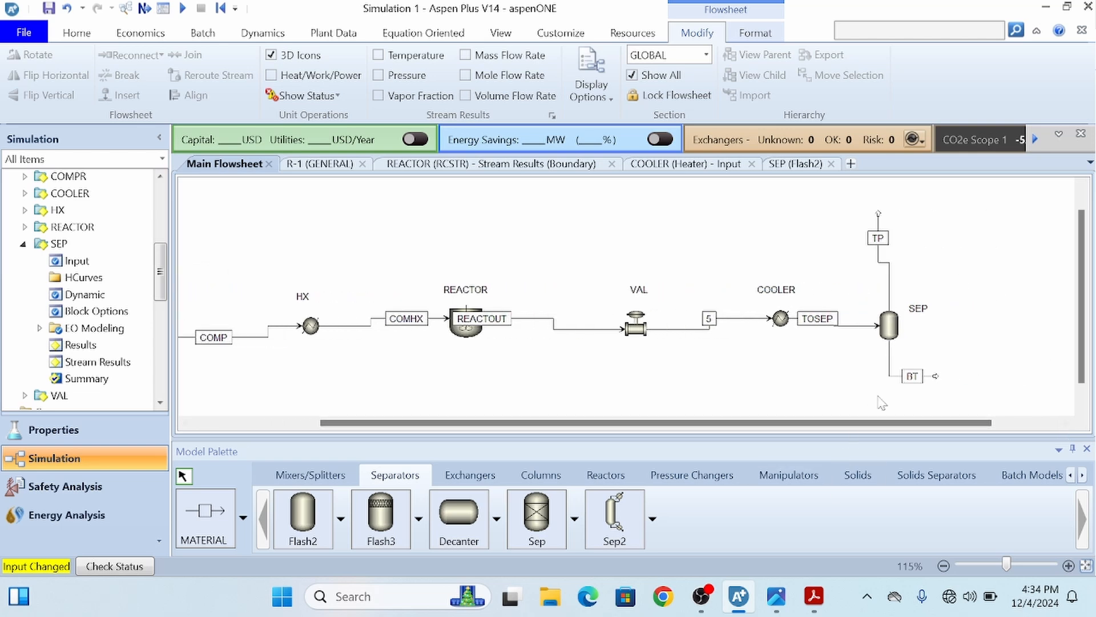
Open the SEP block's specifications and rerun the simulation with the renamed outlet streams
{"action": "double_click", "coordinate": [904, 323]}
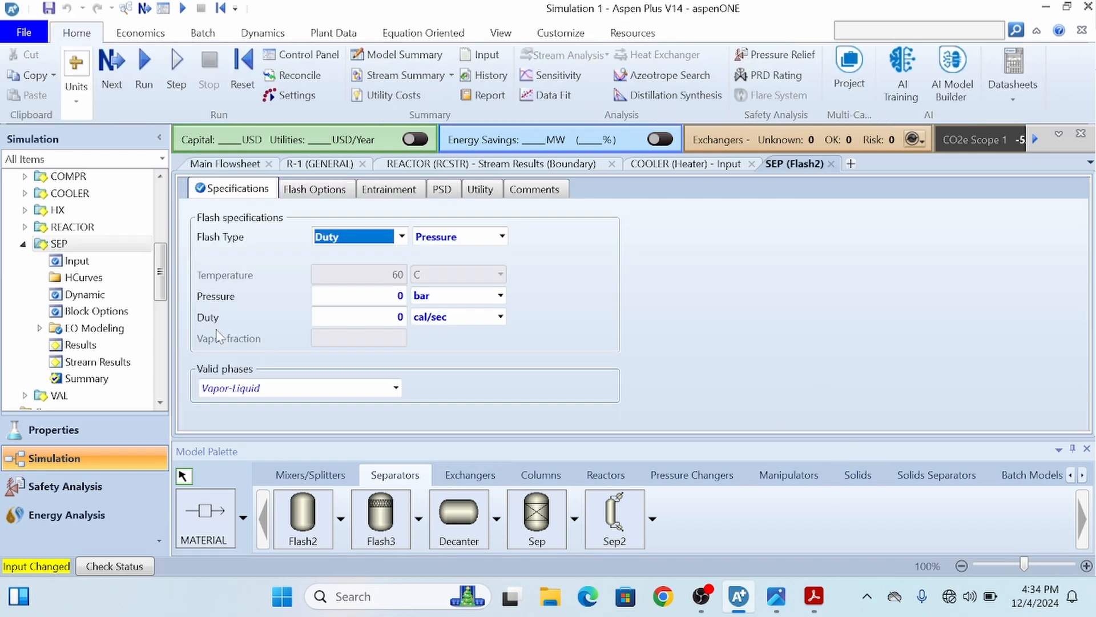
{"action": "left_click", "coordinate": [144, 72]}
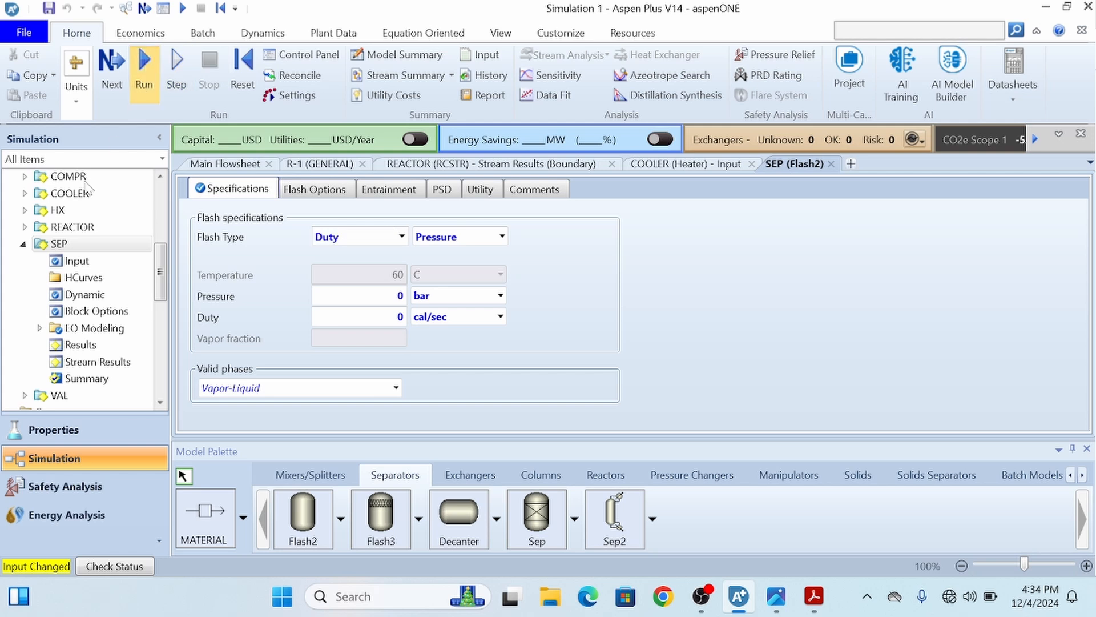
{"action": "scroll", "coordinate": [164, 264], "scroll_direction": "up", "scroll_amount": 2}
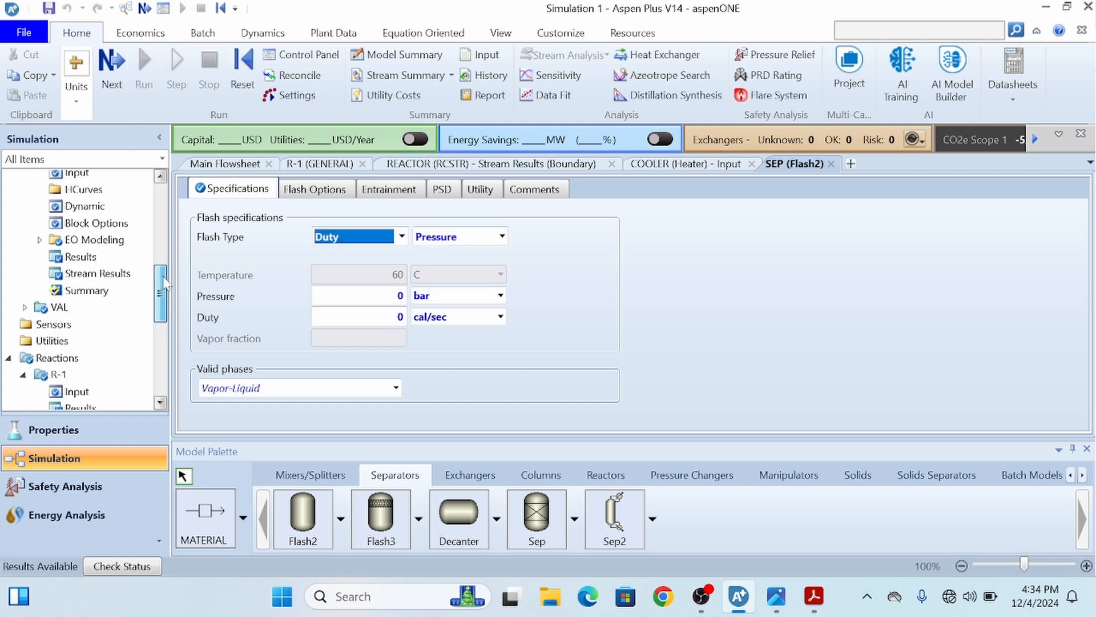
Open the SEP block's stream results and expand Mole Flows to examine component flows in TOSEP, BT and TP
{"action": "scroll", "coordinate": [164, 264], "scroll_direction": "down", "scroll_amount": 2}
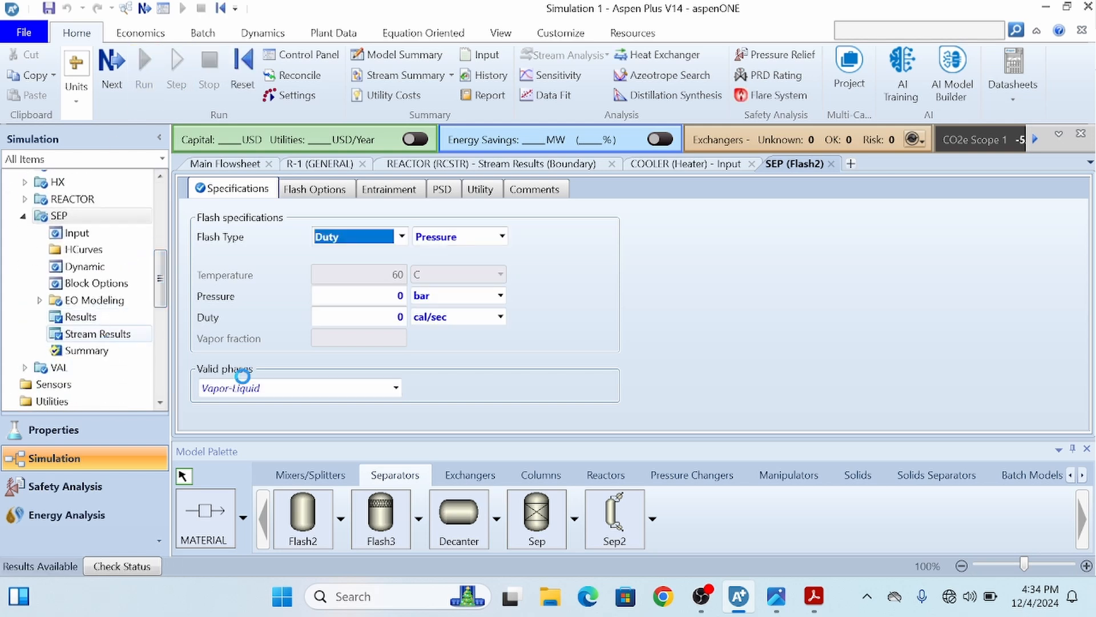
{"action": "scroll", "coordinate": [520, 329], "scroll_direction": "down", "scroll_amount": 3}
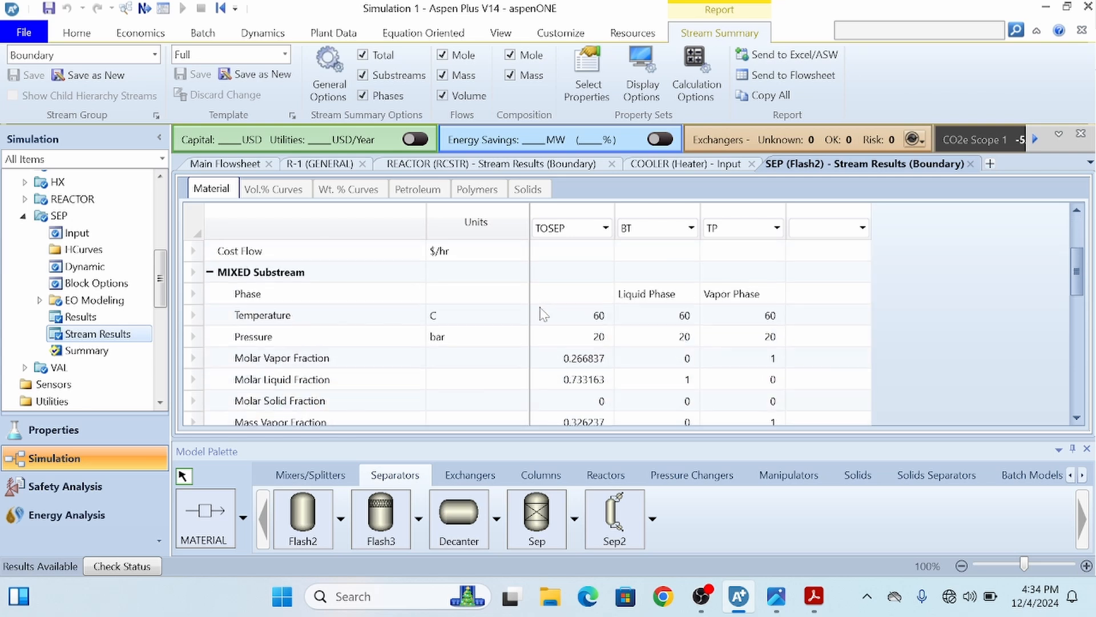
{"action": "scroll", "coordinate": [520, 334], "scroll_direction": "up", "scroll_amount": 1}
{"action": "scroll", "coordinate": [520, 334], "scroll_direction": "down", "scroll_amount": 5}
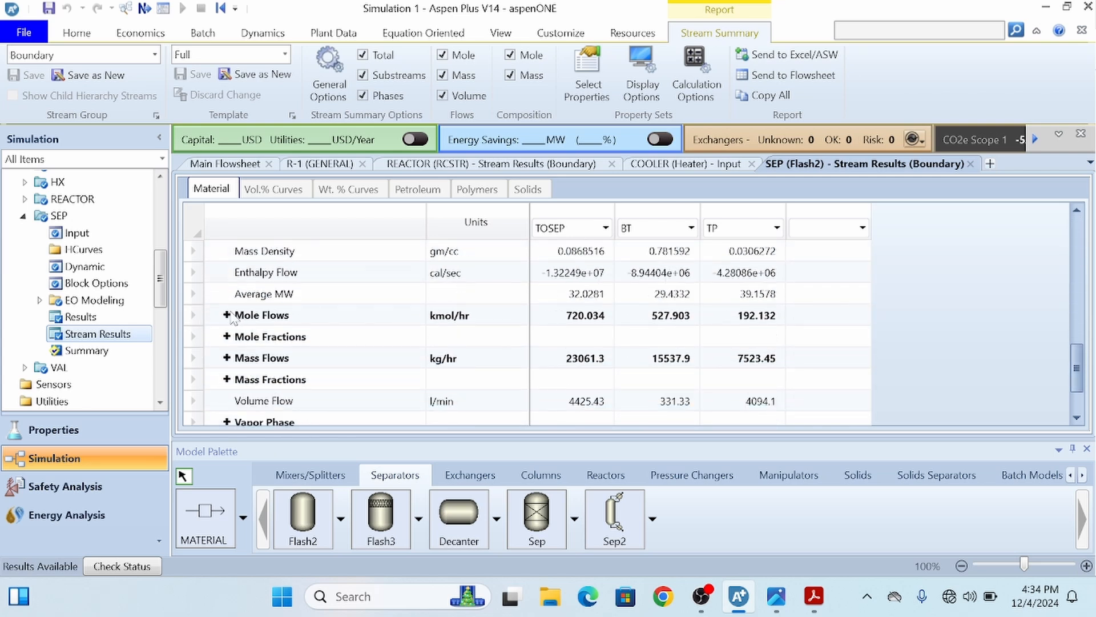
{"action": "left_click", "coordinate": [227, 315]}
{"action": "scroll", "coordinate": [308, 388], "scroll_direction": "down", "scroll_amount": 2}
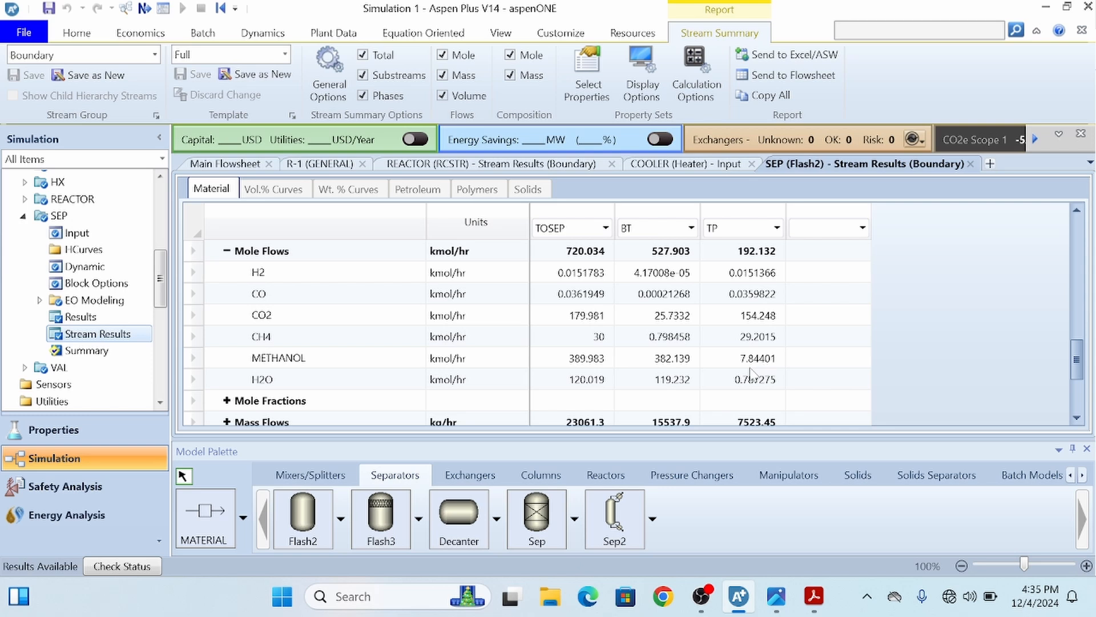
{"action": "scroll", "coordinate": [787, 375], "scroll_direction": "down", "scroll_amount": 1}
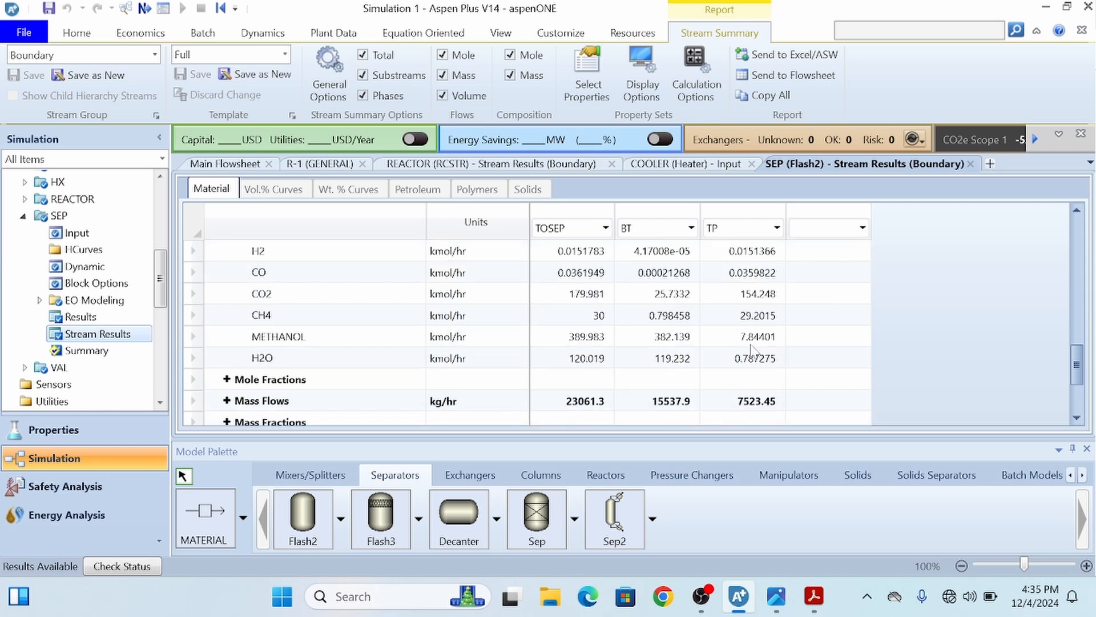
Expand Mole Fractions in the SEP stream results and compare the methanol content of the BT and TP streams
{"action": "scroll", "coordinate": [752, 350], "scroll_direction": "down", "scroll_amount": 2}
{"action": "left_click", "coordinate": [227, 336]}
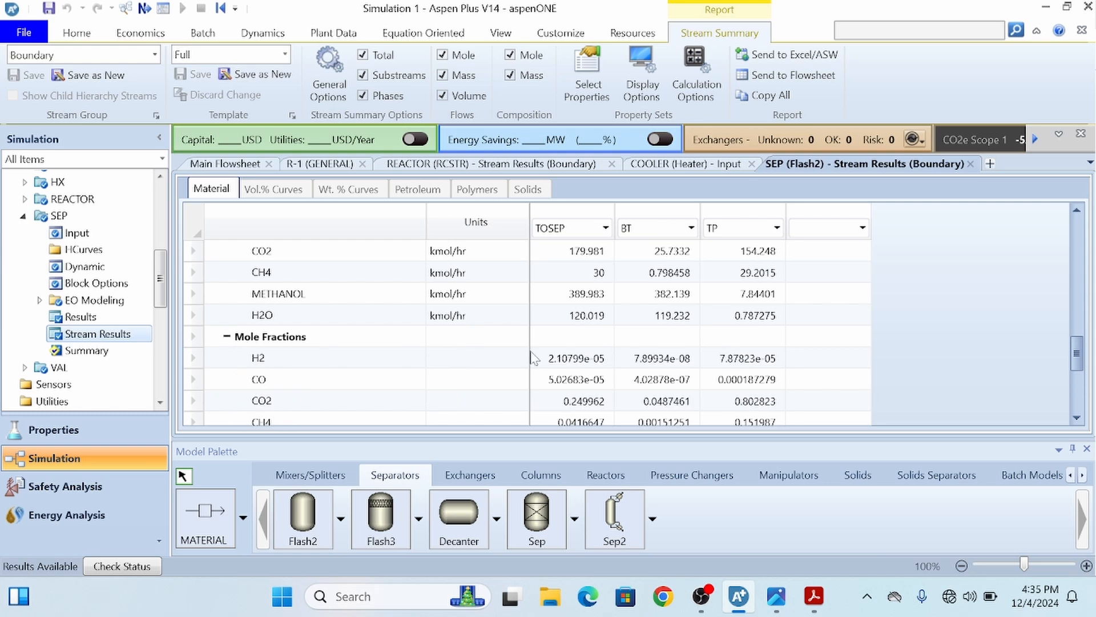
{"action": "scroll", "coordinate": [795, 338], "scroll_direction": "down", "scroll_amount": 4}
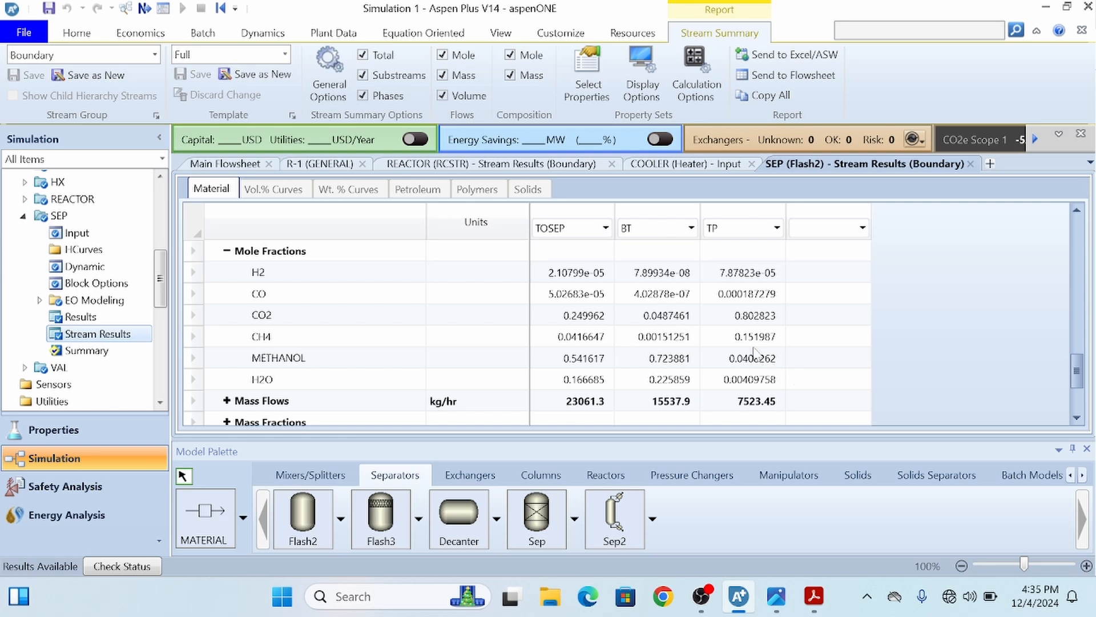
{"action": "scroll", "coordinate": [747, 352], "scroll_direction": "up", "scroll_amount": 4}
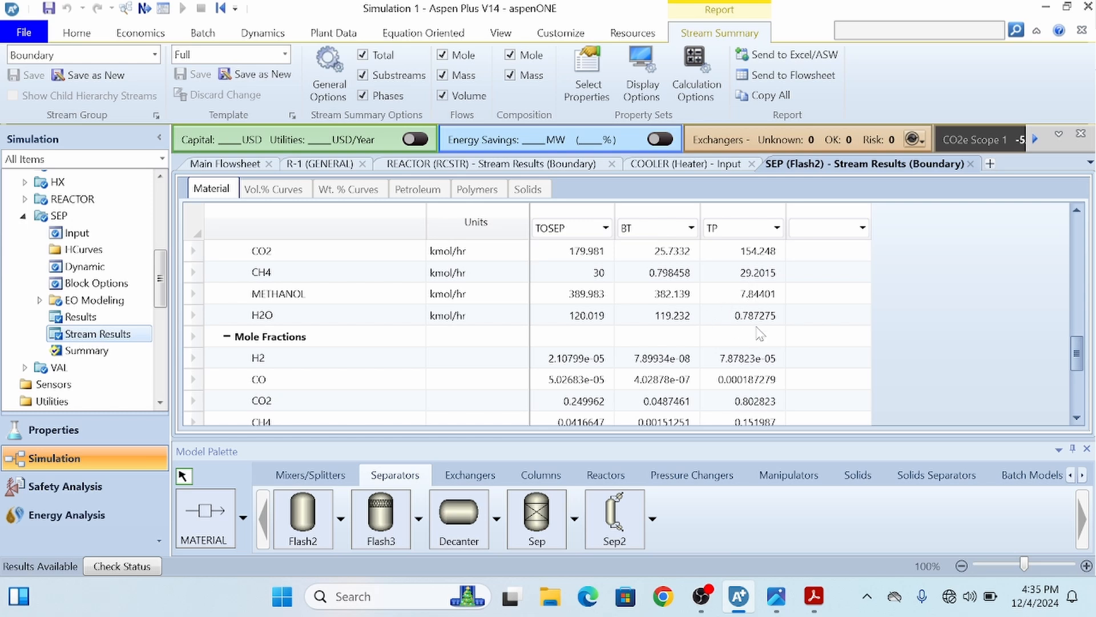
{"action": "scroll", "coordinate": [760, 334], "scroll_direction": "down", "scroll_amount": 5}
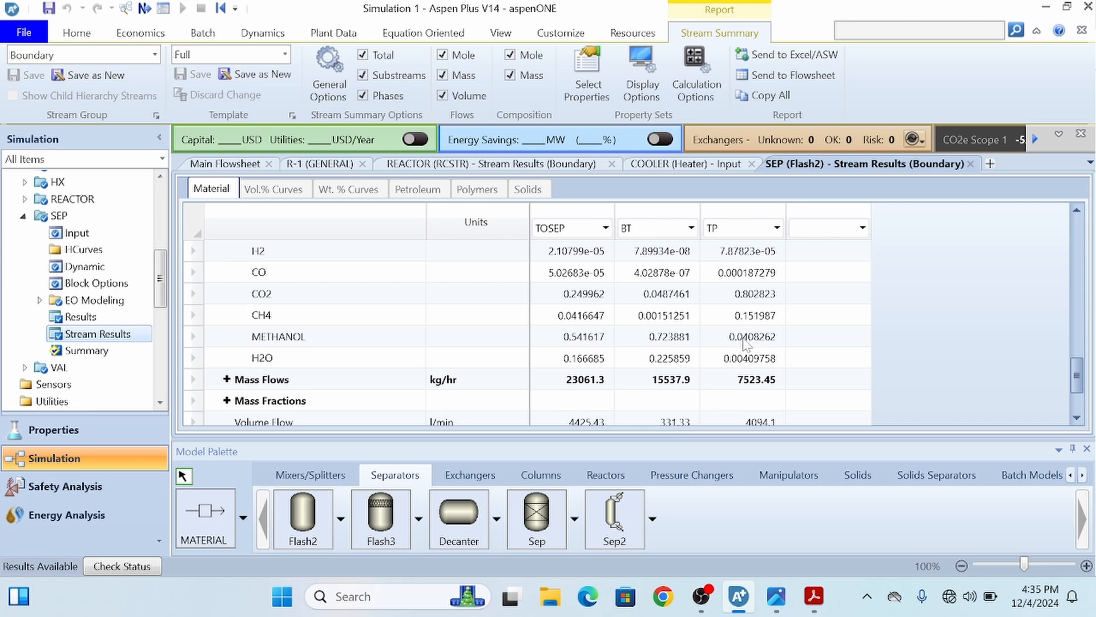
{"action": "scroll", "coordinate": [757, 354], "scroll_direction": "up", "scroll_amount": 3}
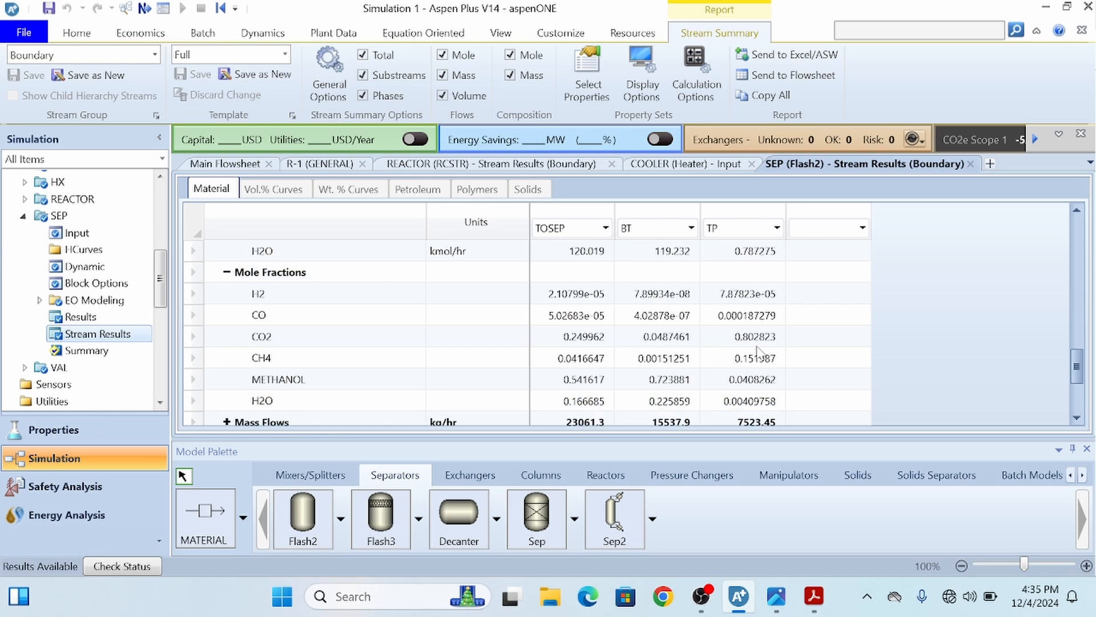
{"action": "scroll", "coordinate": [757, 354], "scroll_direction": "down", "scroll_amount": 2}
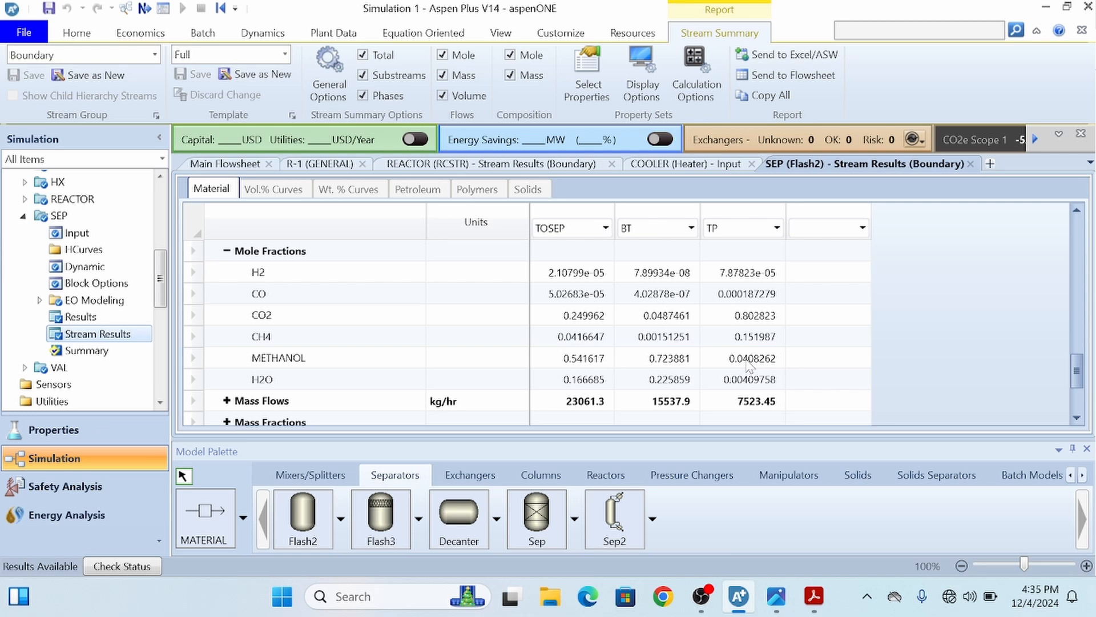
{"action": "scroll", "coordinate": [728, 339], "scroll_direction": "up", "scroll_amount": 2}
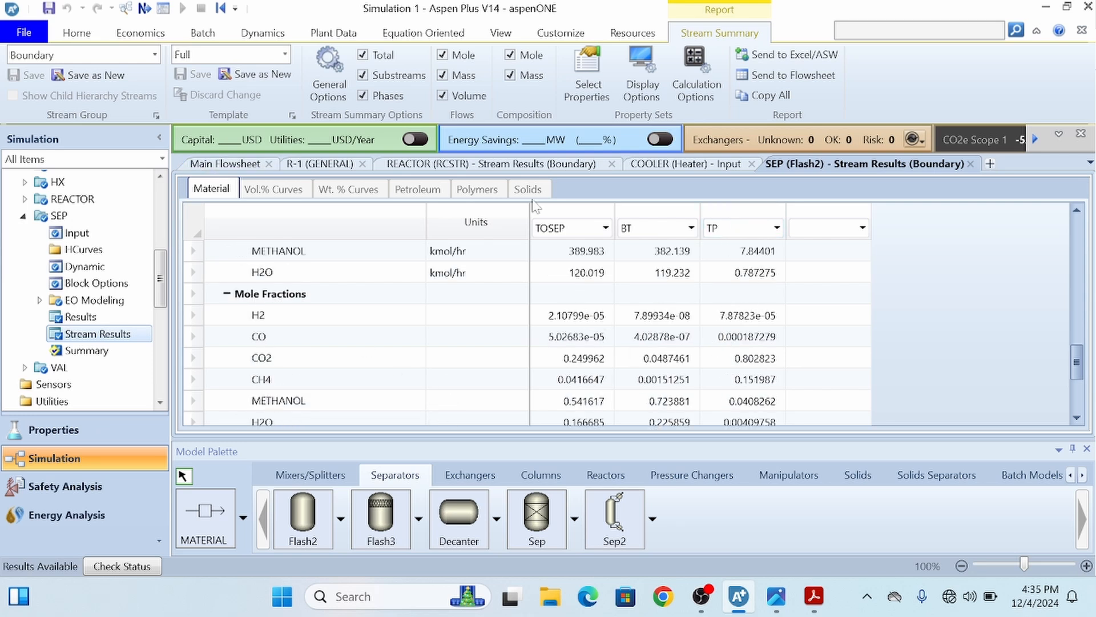
Close the cooler input, SEP results, reactor results and R-1 forms, leaving only the main flowsheet open
{"action": "left_click", "coordinate": [752, 164]}
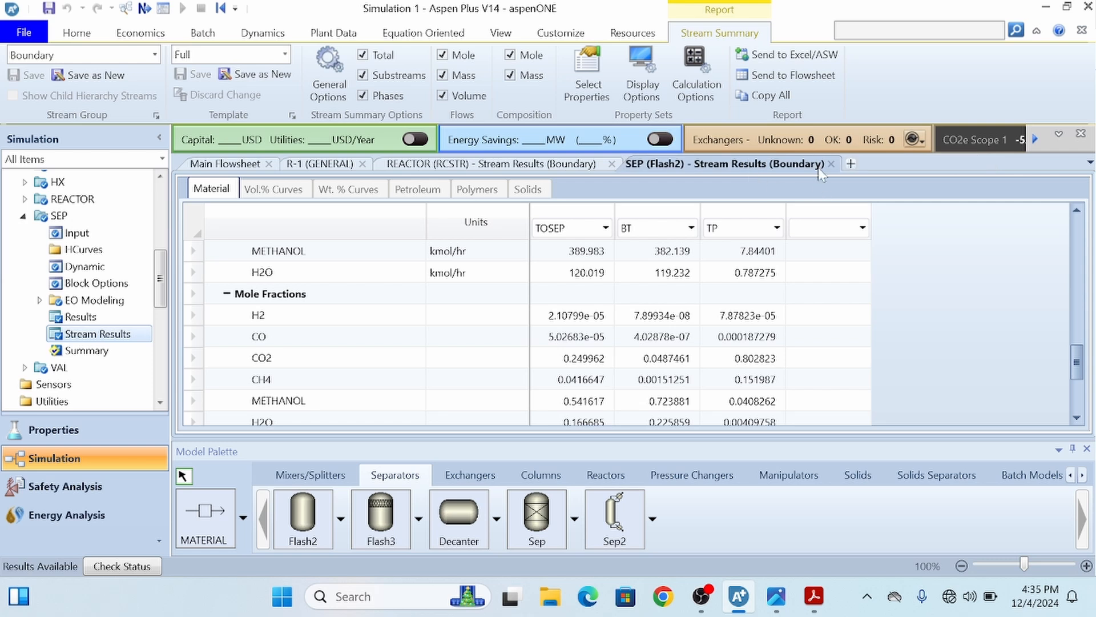
{"action": "left_click", "coordinate": [831, 164]}
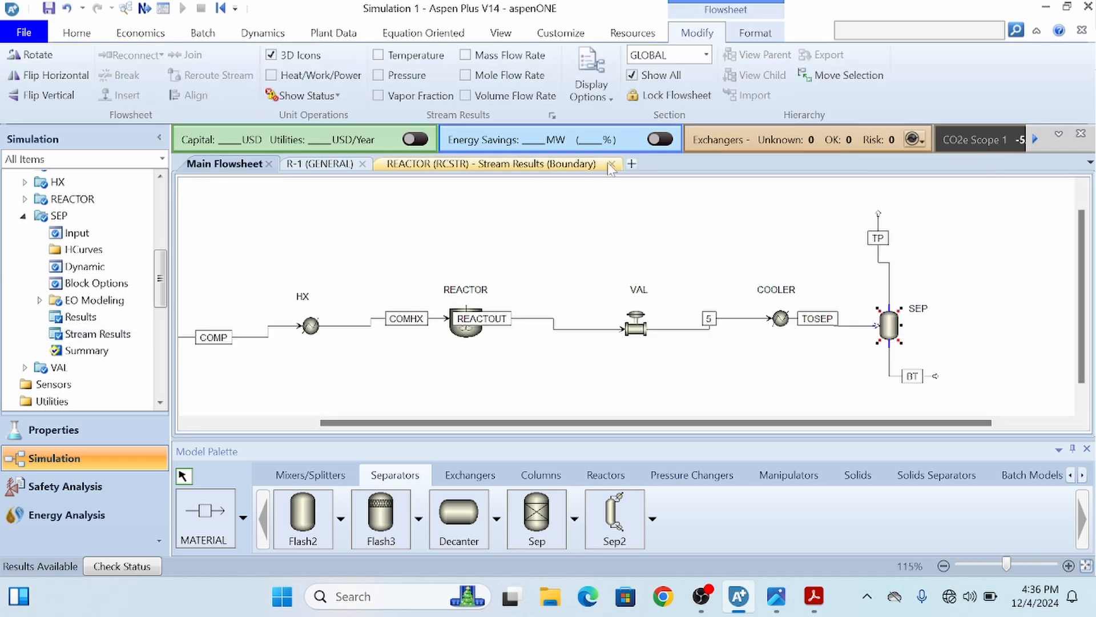
{"action": "left_click", "coordinate": [611, 163]}
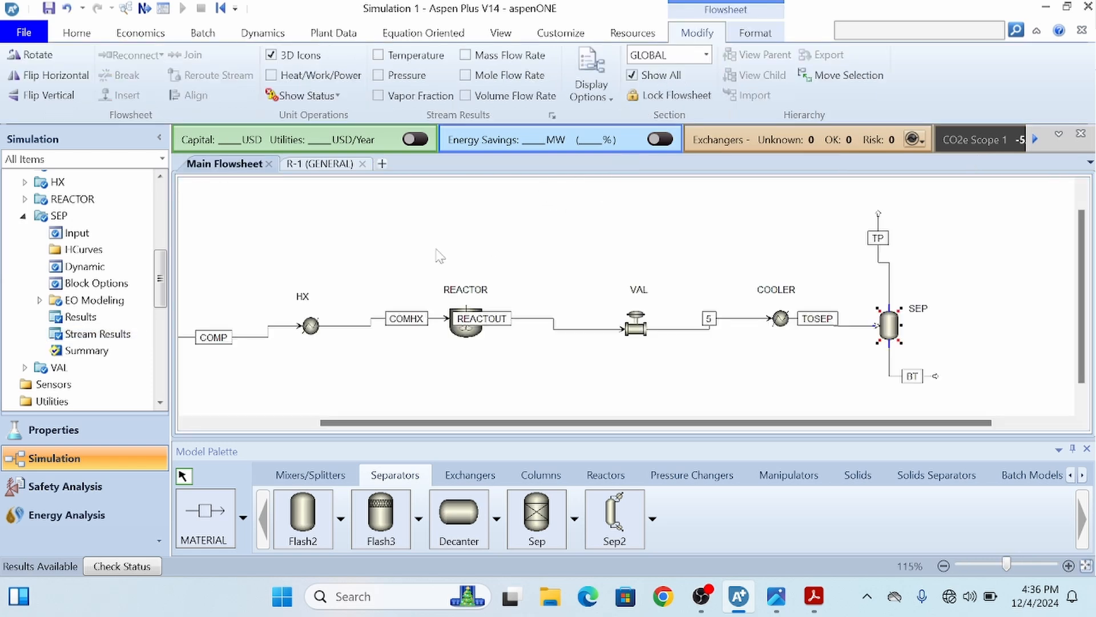
{"action": "left_click", "coordinate": [362, 164]}
{"action": "left_click", "coordinate": [814, 369]}
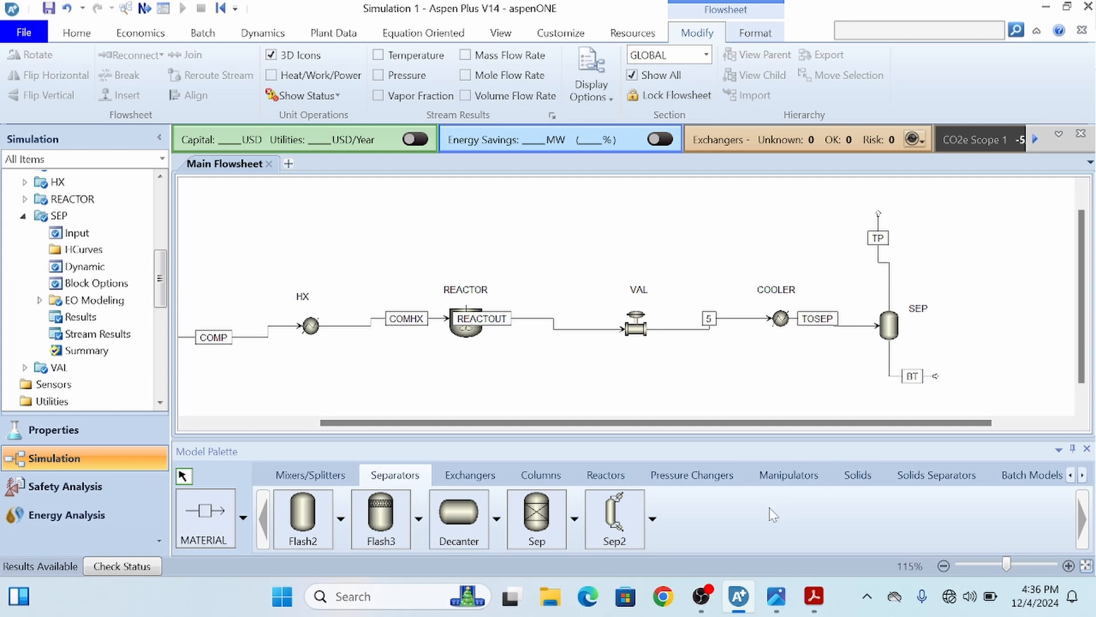
Place a Design-Spec manipulator on the flowsheet below the COOLER and SEP blocks and open its input form
{"action": "left_click", "coordinate": [773, 475]}
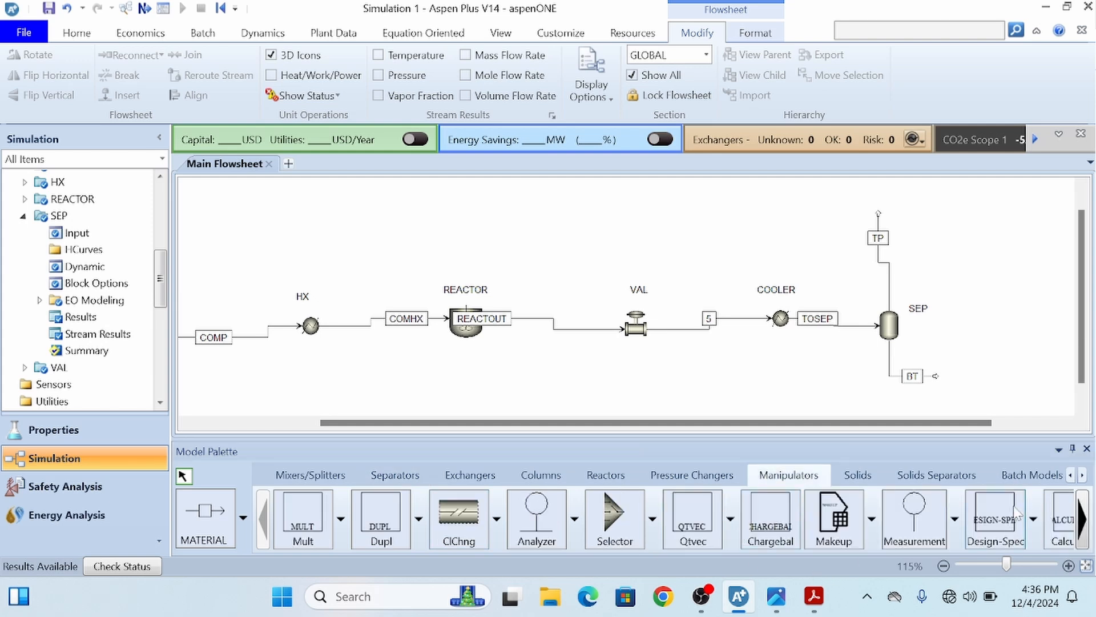
{"action": "left_click", "coordinate": [991, 523]}
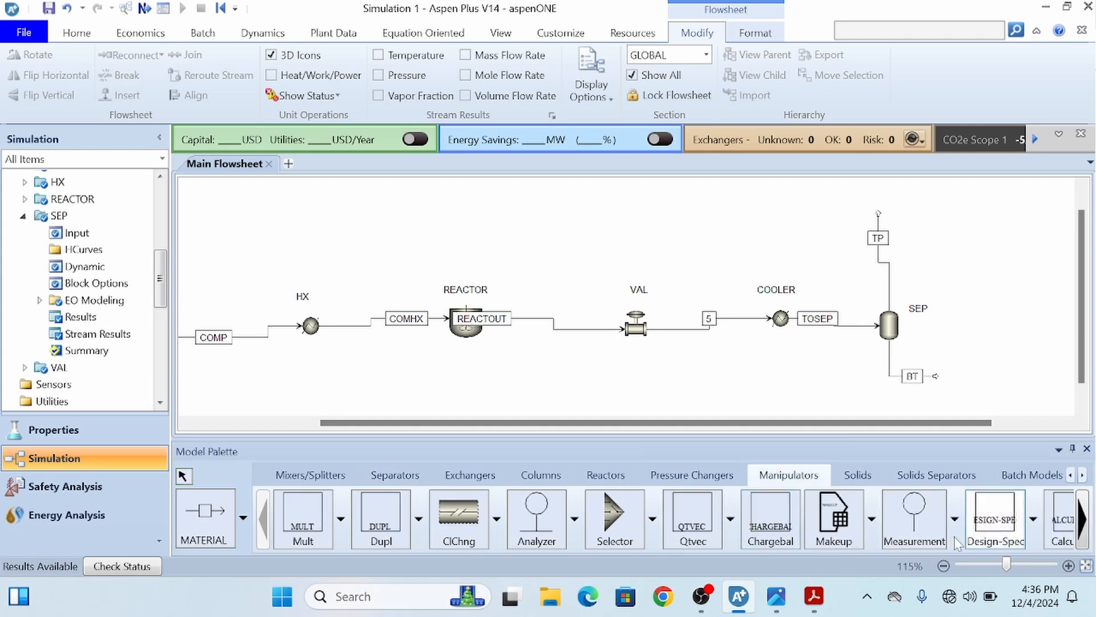
{"action": "left_click", "coordinate": [835, 393]}
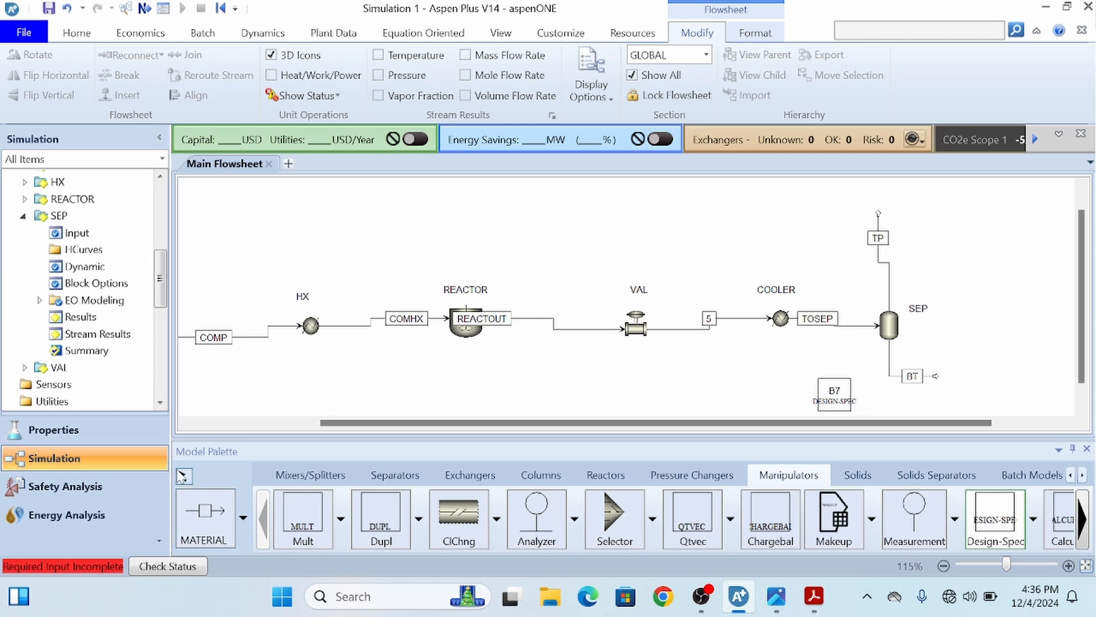
{"action": "left_click", "coordinate": [183, 476]}
{"action": "left_click", "coordinate": [832, 397]}
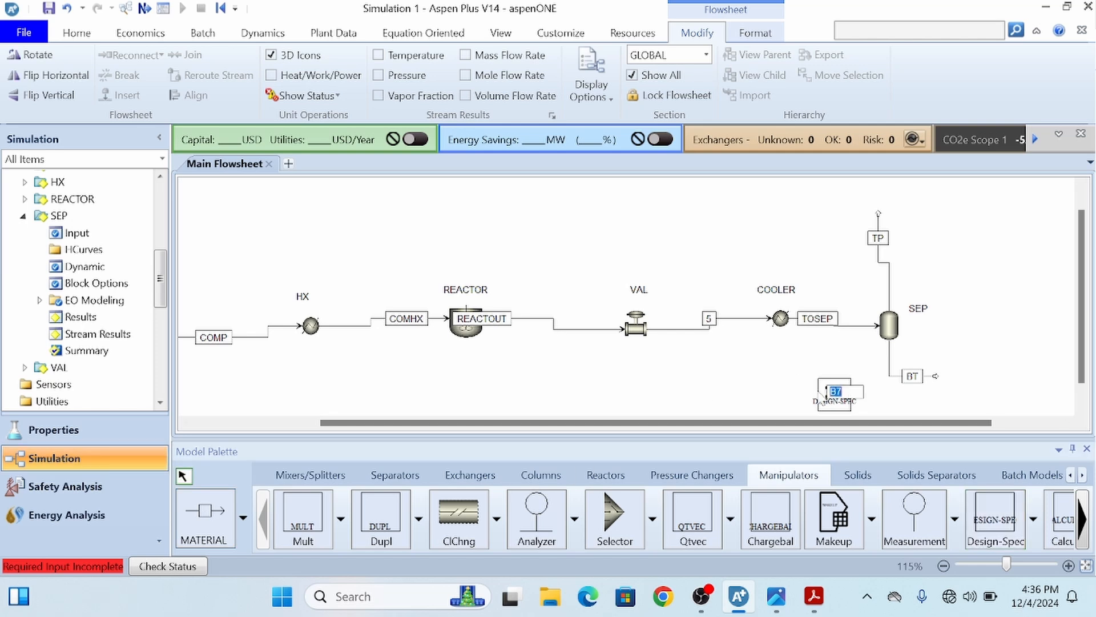
{"action": "double_click", "coordinate": [844, 403]}
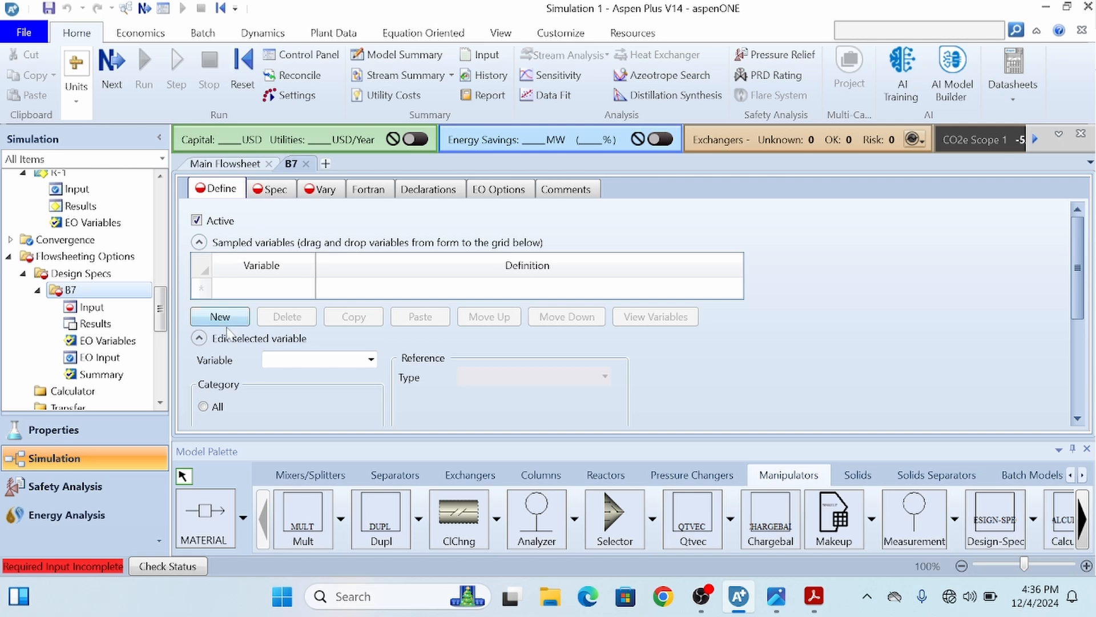
Add a sampled variable named OPTMET to the design spec
{"action": "left_click", "coordinate": [230, 316]}
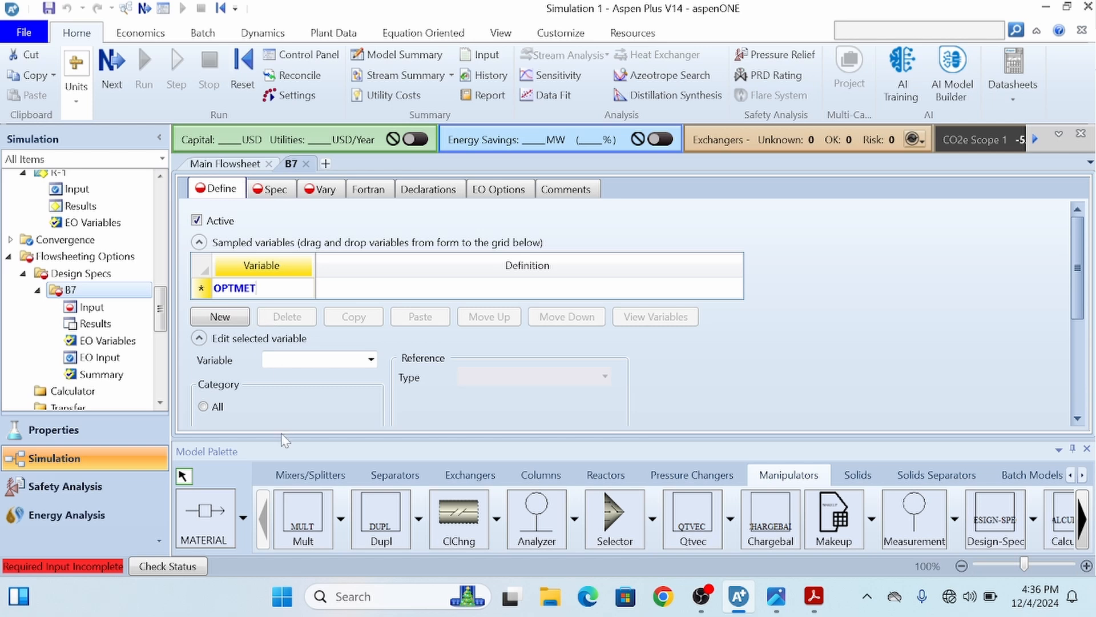
{"action": "key", "text": "Return"}
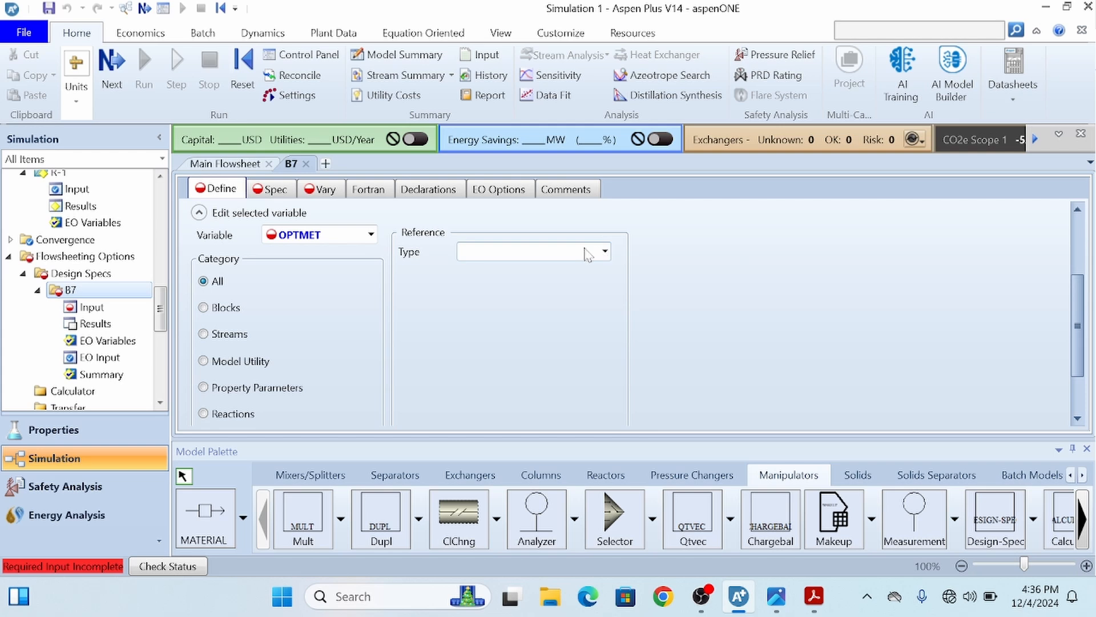
{"action": "scroll", "coordinate": [354, 297], "scroll_direction": "up", "scroll_amount": 2}
{"action": "scroll", "coordinate": [338, 296], "scroll_direction": "down", "scroll_amount": 1}
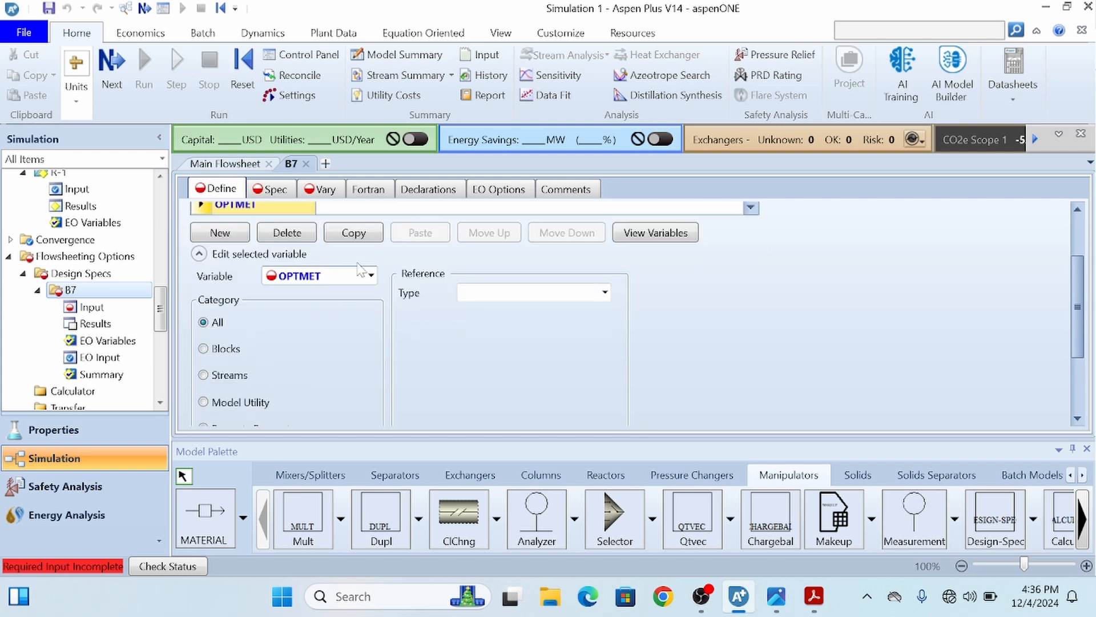
Define OPTMET as a Mole-Frac reference for component METHANOL in stream TP
{"action": "left_click", "coordinate": [604, 294]}
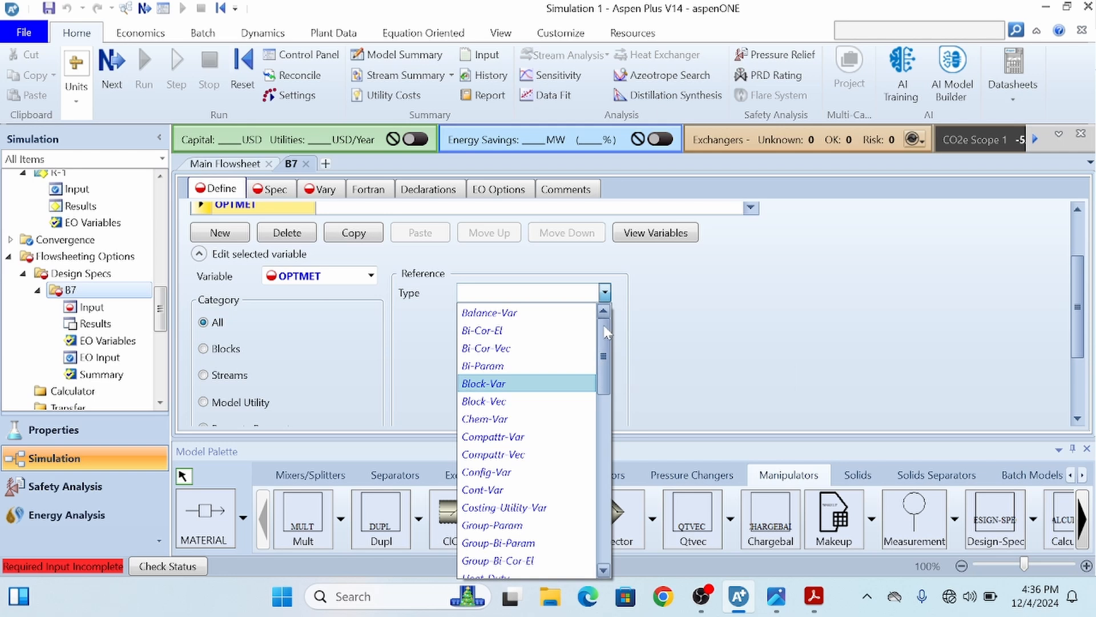
{"action": "left_click_drag", "start_coordinate": [599, 324], "coordinate": [598, 413]}
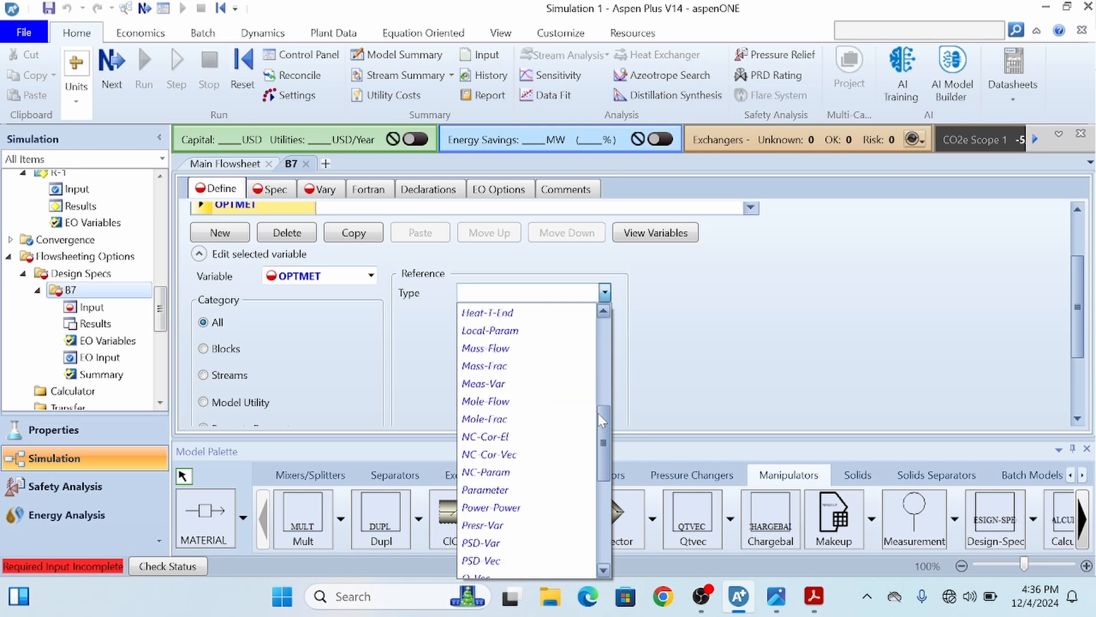
{"action": "left_click", "coordinate": [533, 420]}
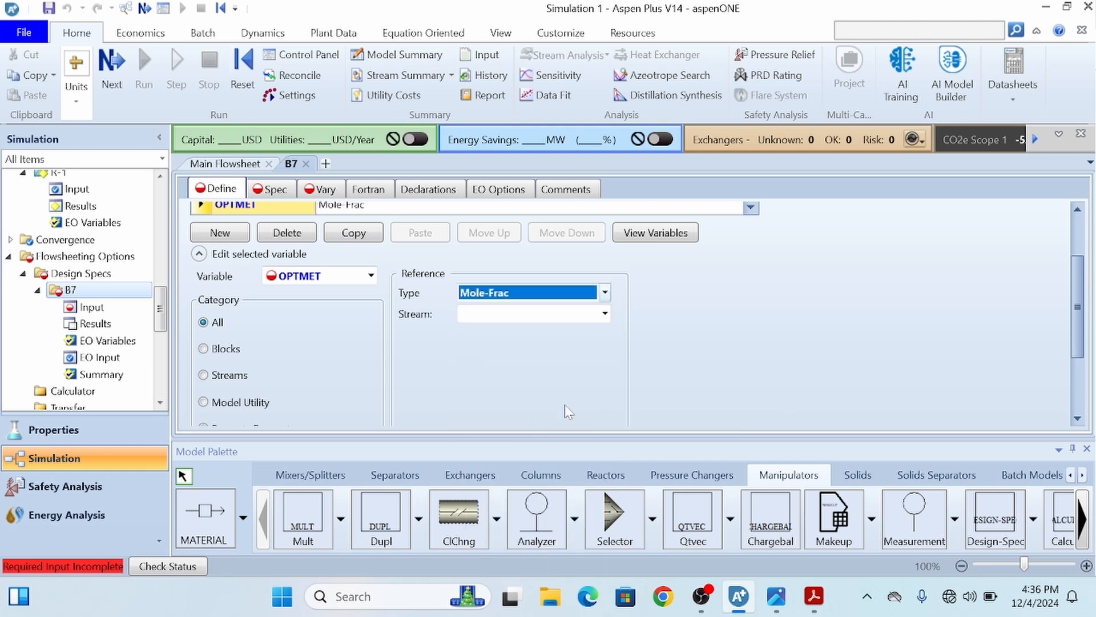
{"action": "left_click", "coordinate": [604, 313]}
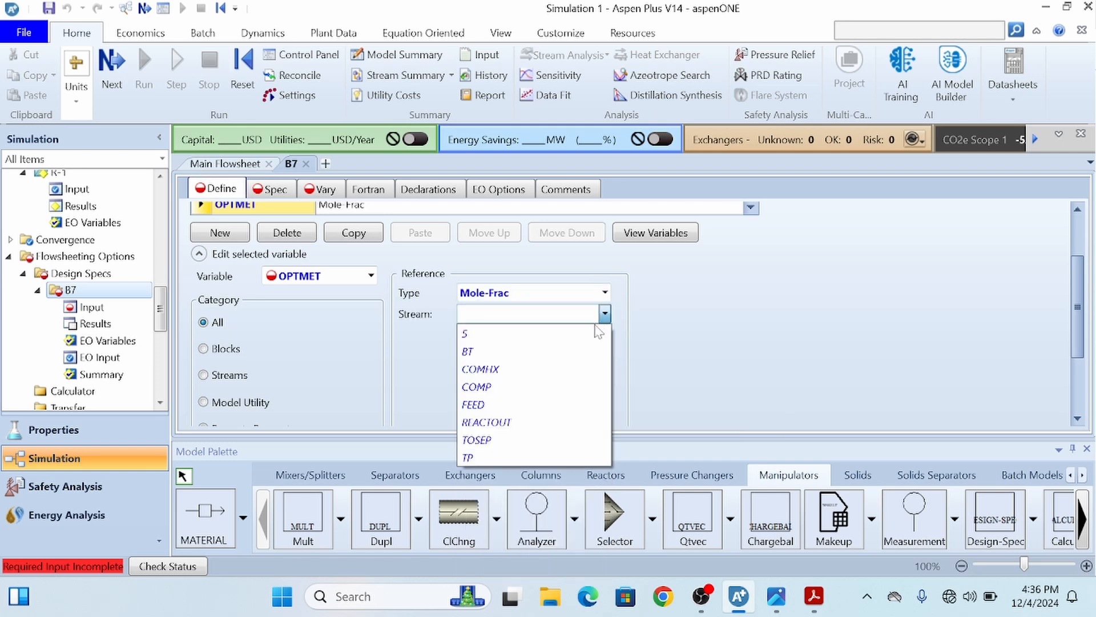
{"action": "left_click", "coordinate": [517, 457]}
{"action": "left_click", "coordinate": [608, 356]}
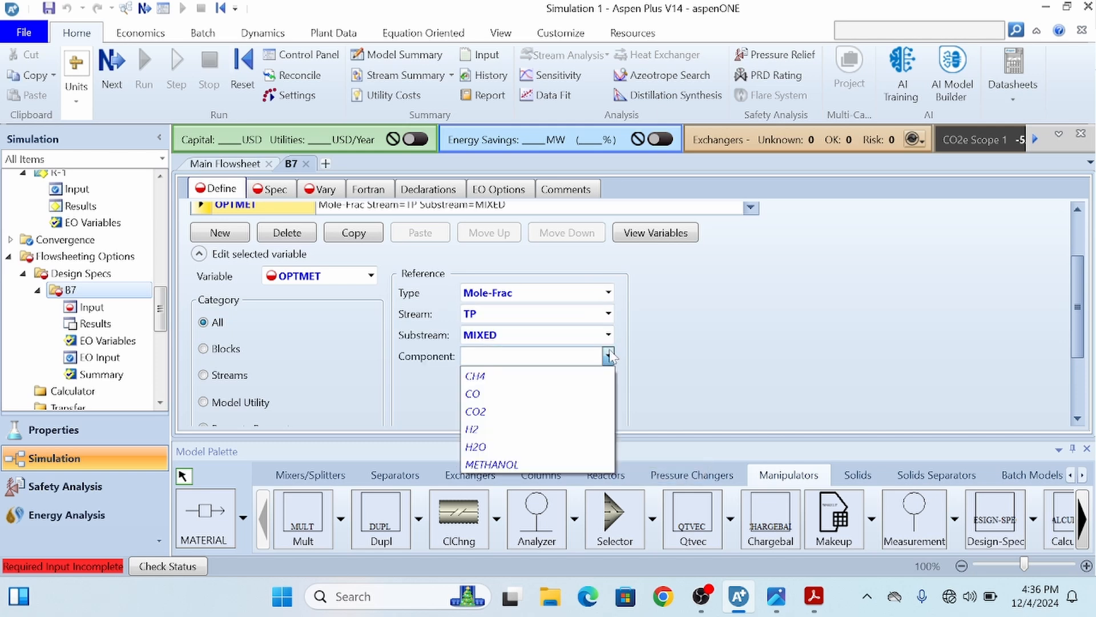
{"action": "left_click", "coordinate": [525, 462]}
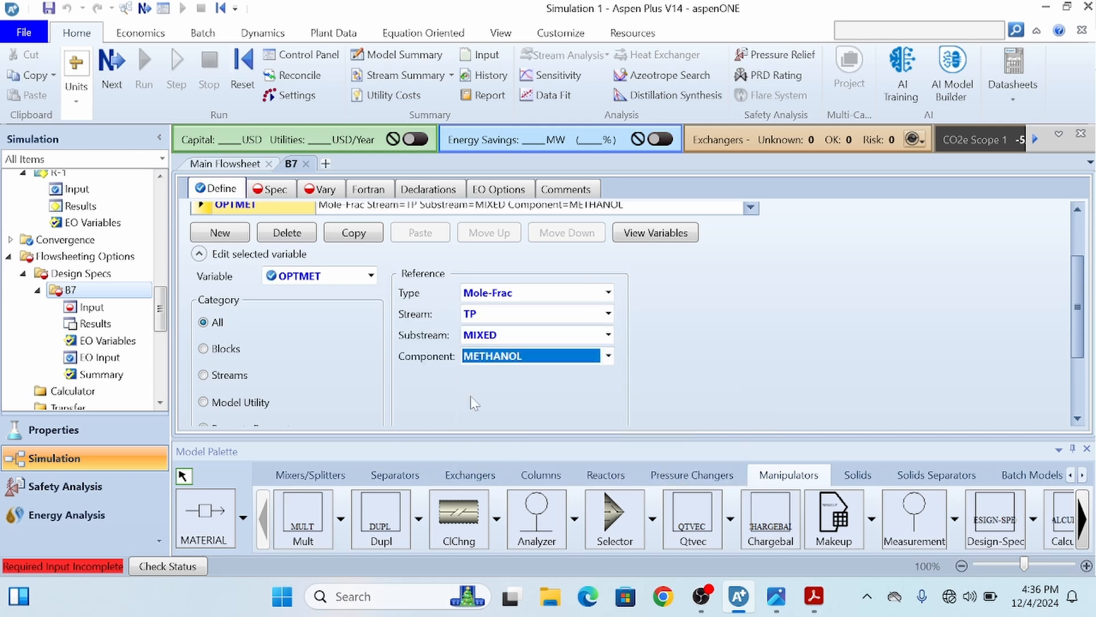
Use the variable OPTMET from the defined variable list as the design spec's specification expression, then close the list
{"action": "left_click", "coordinate": [276, 189]}
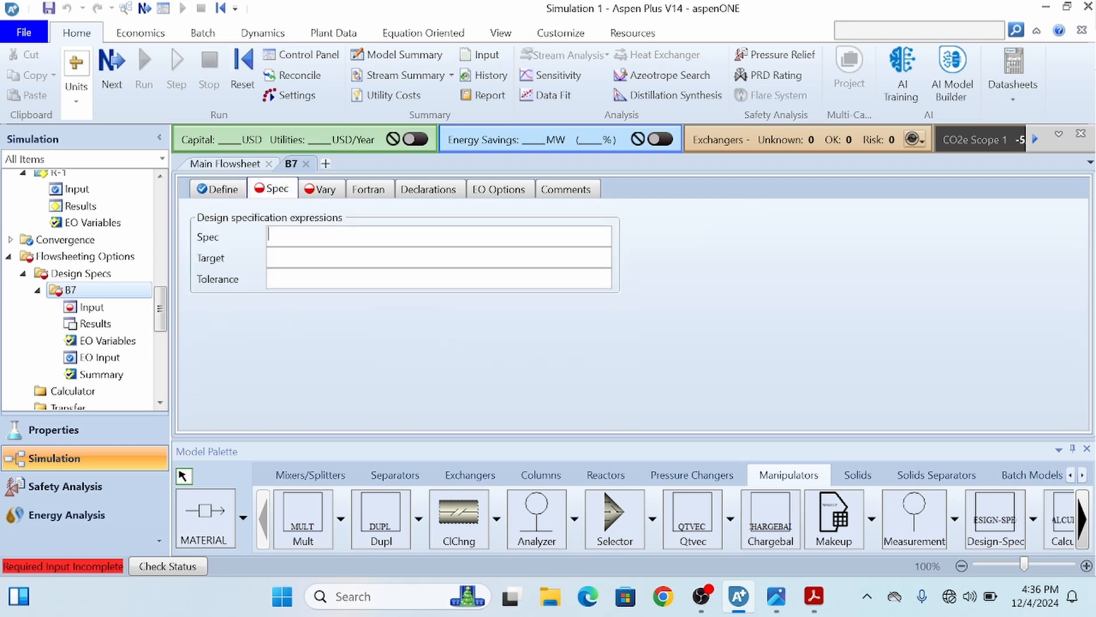
{"action": "left_click", "coordinate": [301, 237]}
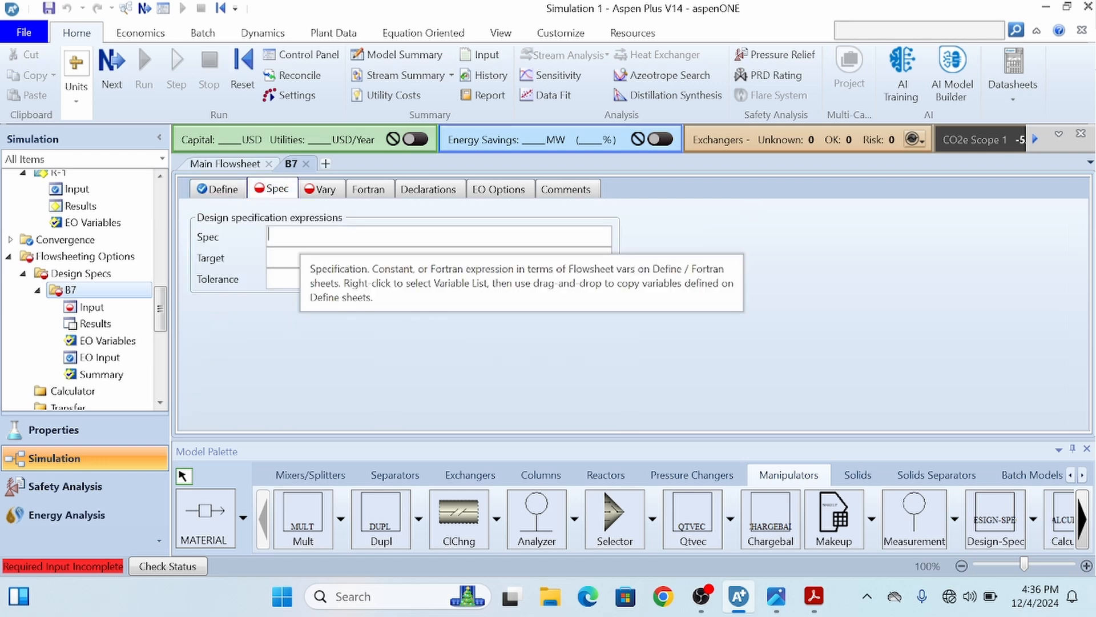
{"action": "right_click", "coordinate": [600, 239]}
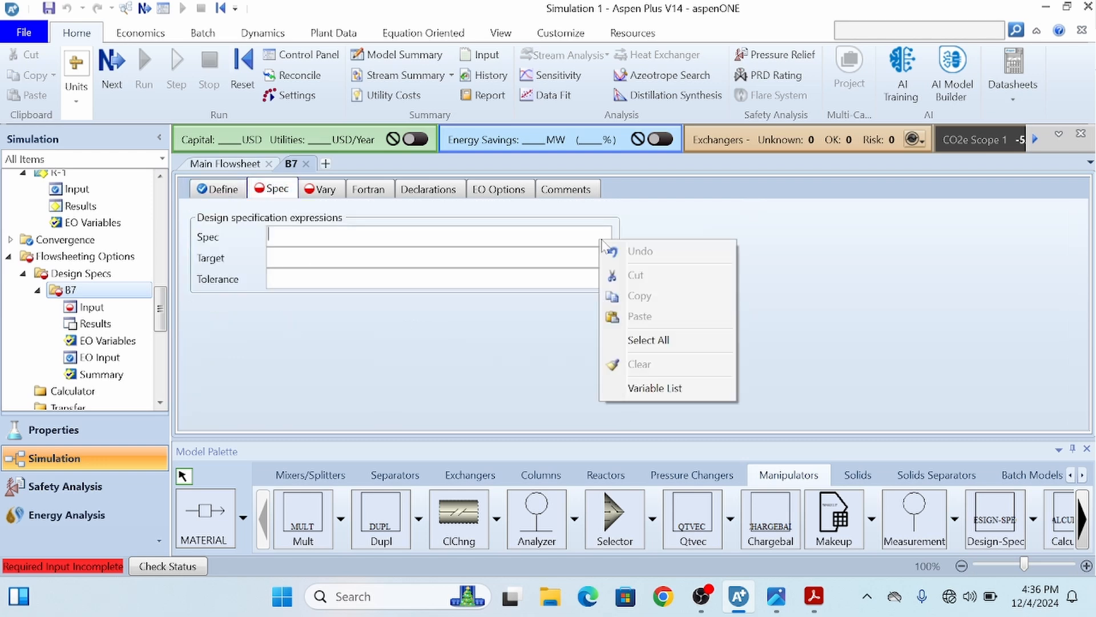
{"action": "left_click", "coordinate": [665, 393]}
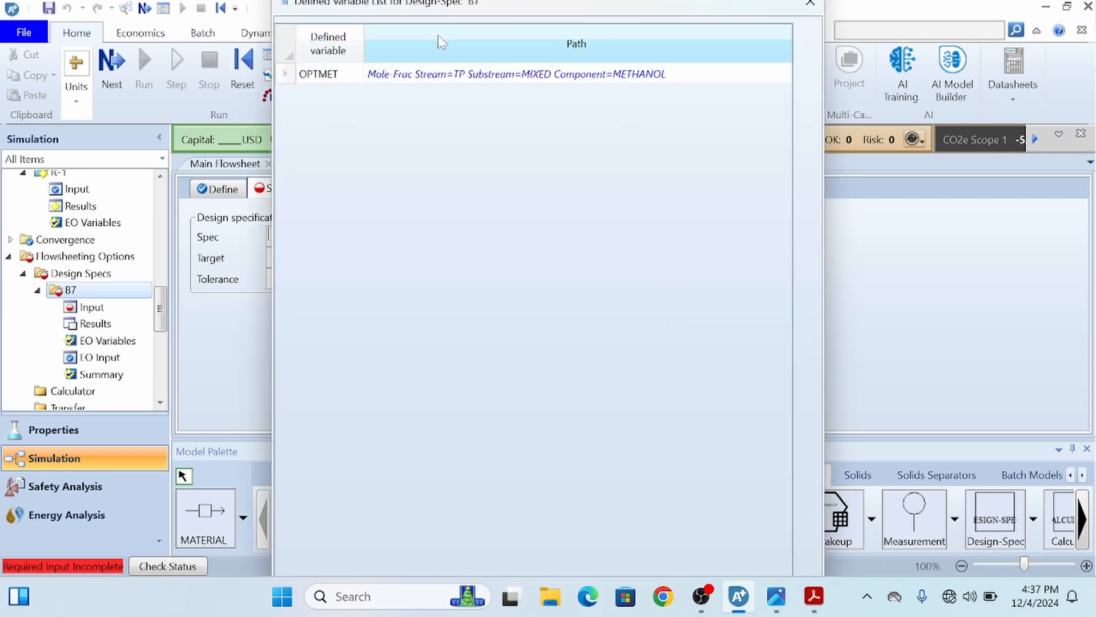
{"action": "left_click_drag", "start_coordinate": [525, 10], "coordinate": [973, 92]}
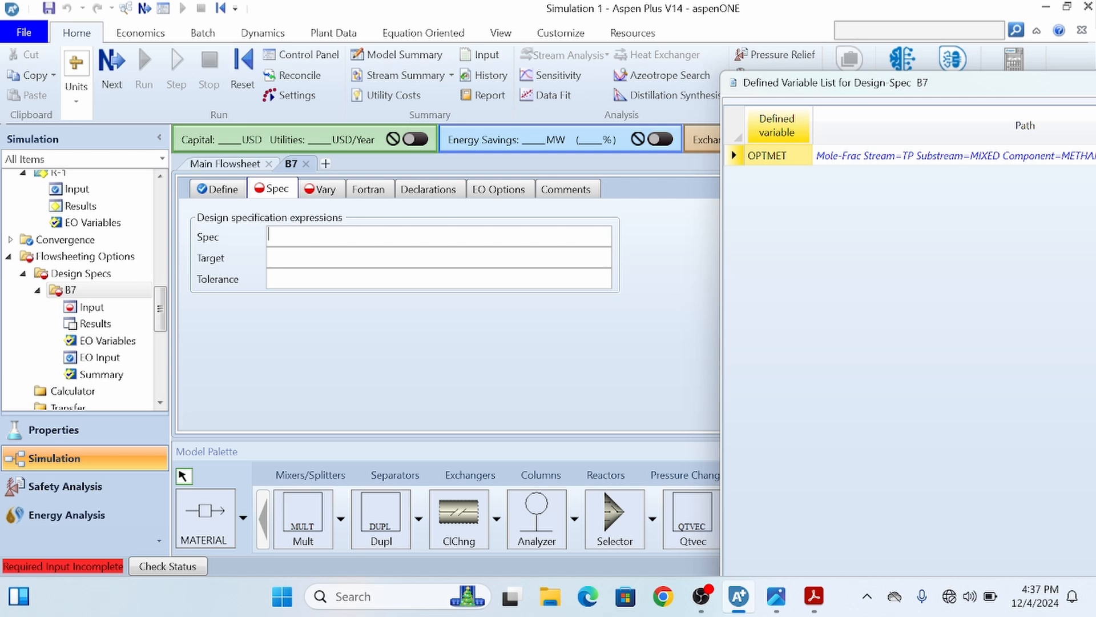
{"action": "left_click_drag", "start_coordinate": [778, 152], "coordinate": [314, 239]}
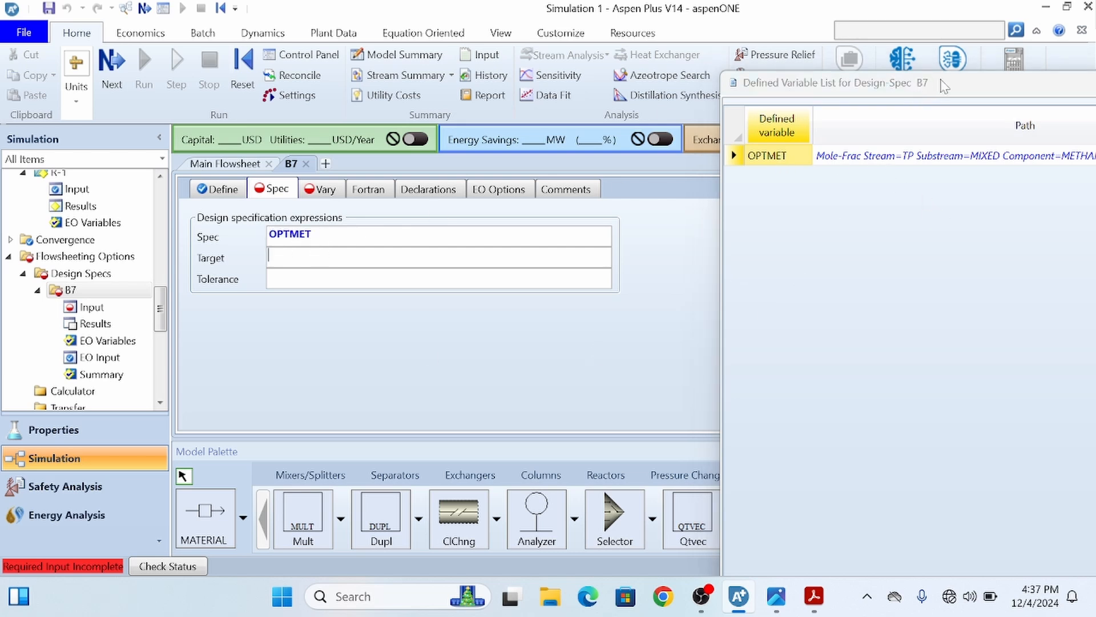
{"action": "left_click_drag", "start_coordinate": [968, 87], "coordinate": [843, 97]}
{"action": "left_click", "coordinate": [1084, 93]}
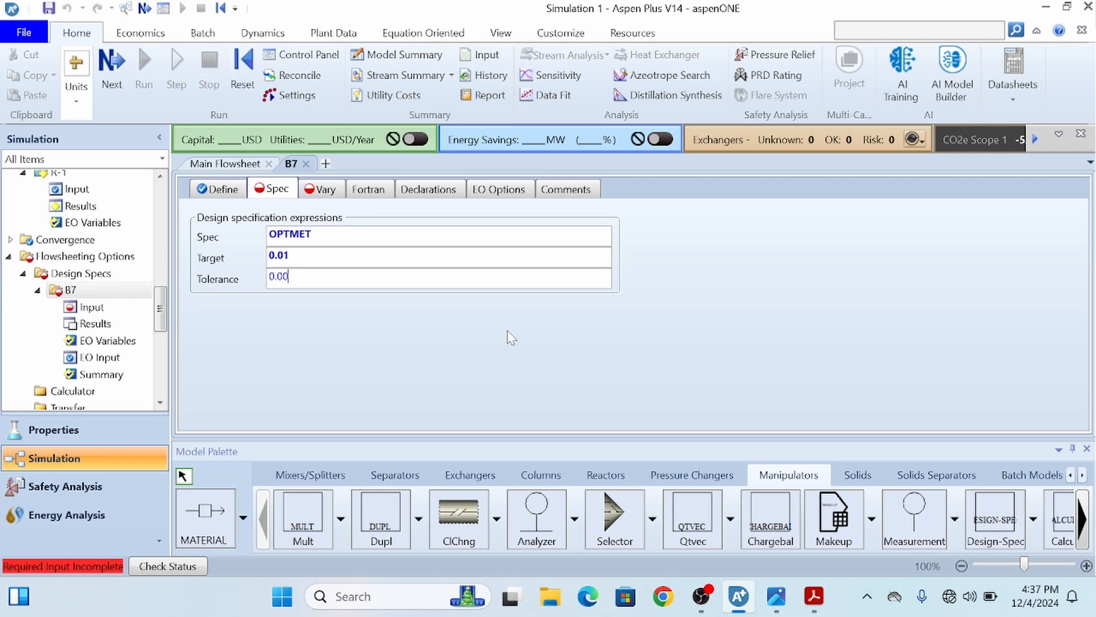
Set the design spec's target to 0.01 and its tolerance to 0.001
{"action": "type", "text": "1"}
{"action": "left_click_drag", "start_coordinate": [293, 277], "coordinate": [259, 275]}
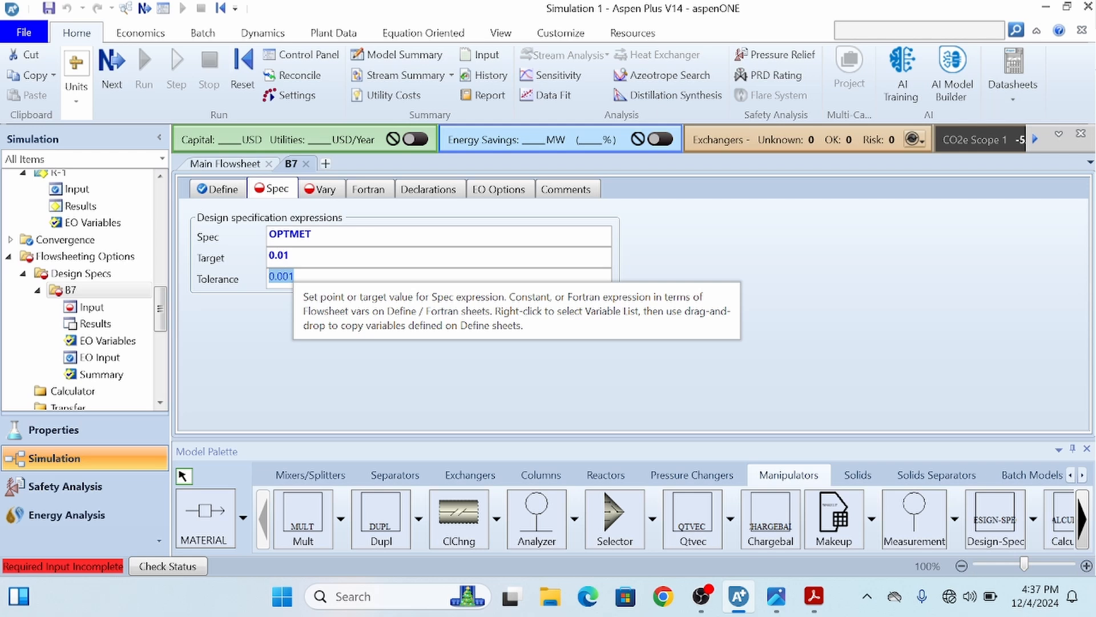
{"action": "left_click", "coordinate": [240, 344]}
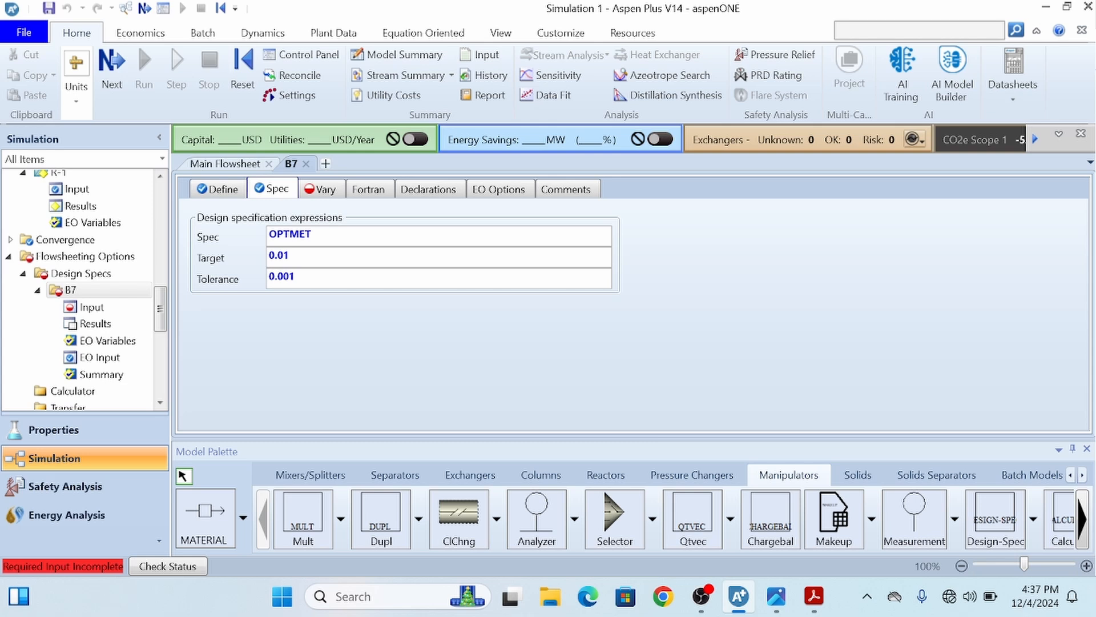
Define the design spec's manipulated variable as Block-Var TEMP of block COOLER
{"action": "left_click", "coordinate": [324, 190]}
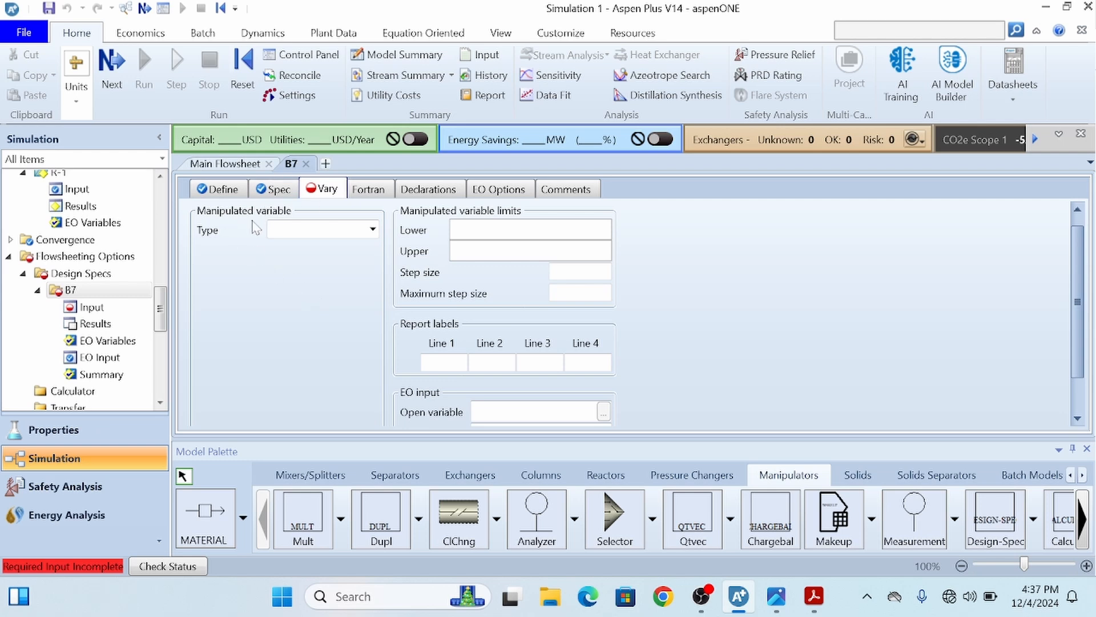
{"action": "left_click", "coordinate": [372, 230]}
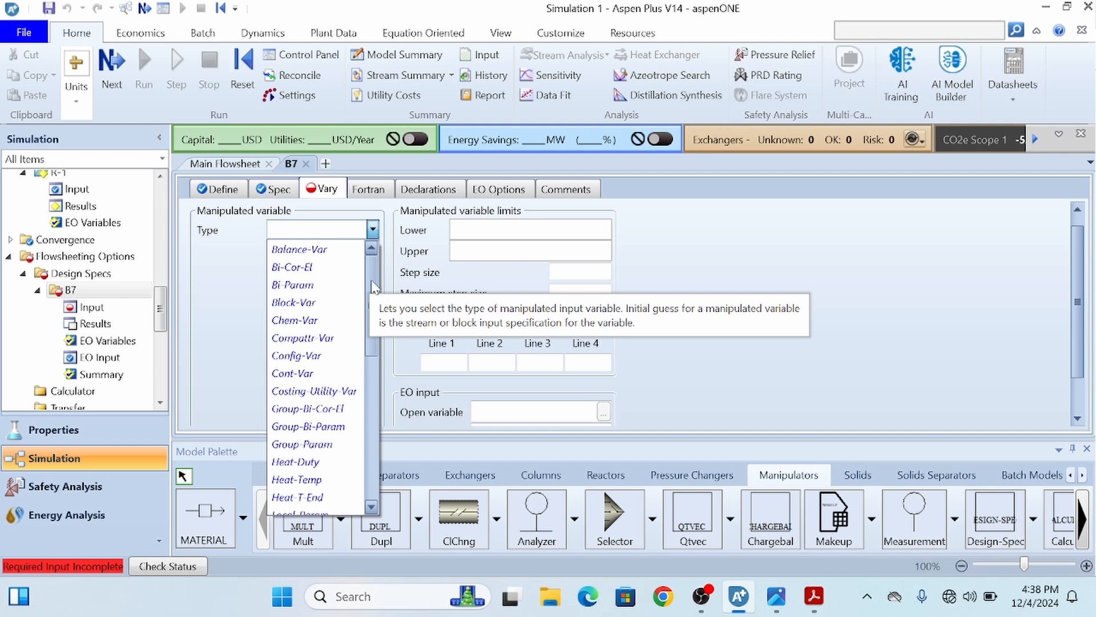
{"action": "left_click", "coordinate": [372, 230]}
{"action": "left_click", "coordinate": [372, 231]}
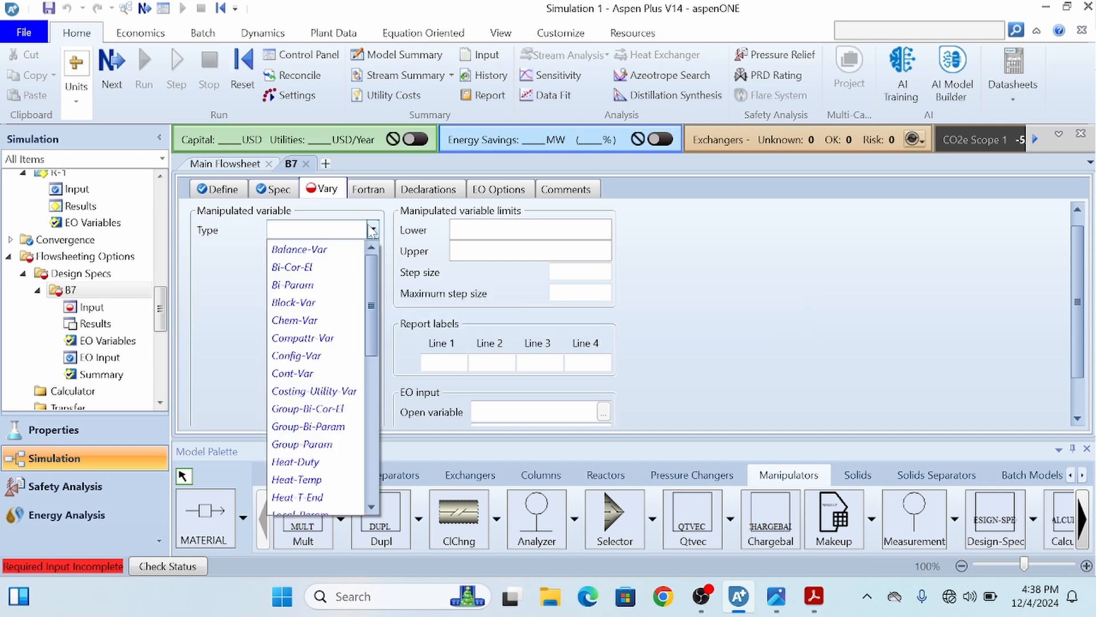
{"action": "left_click", "coordinate": [314, 302]}
{"action": "left_click", "coordinate": [372, 250]}
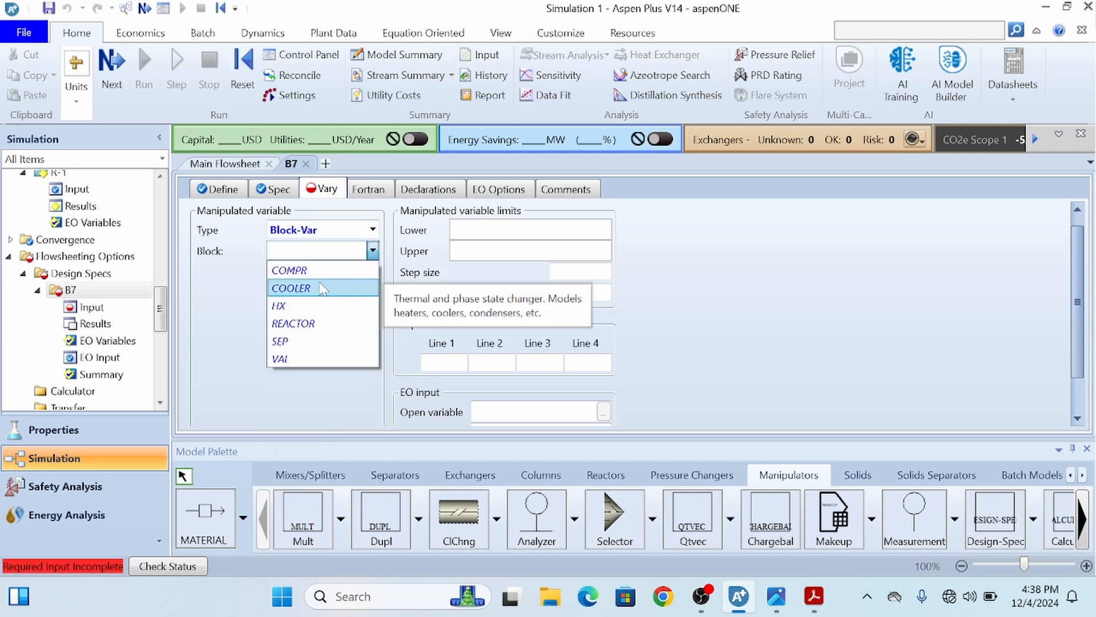
{"action": "left_click", "coordinate": [323, 288]}
{"action": "left_click", "coordinate": [352, 271]}
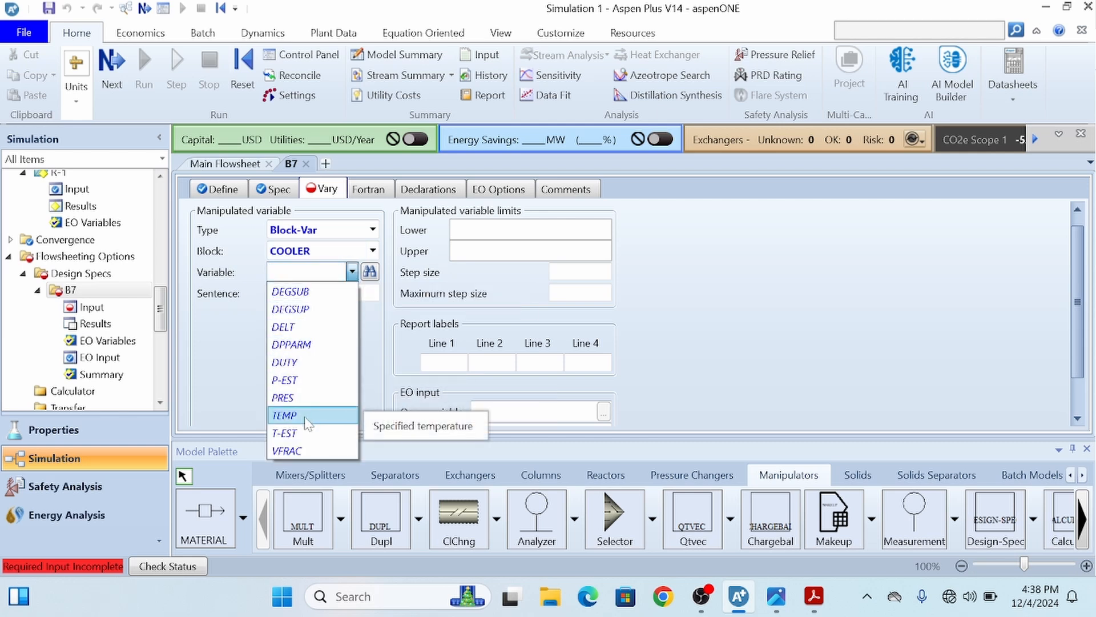
{"action": "left_click", "coordinate": [340, 415]}
Set the manipulated variable limits to a lower value of 0 and an upper value of 100
{"action": "left_click", "coordinate": [531, 229]}
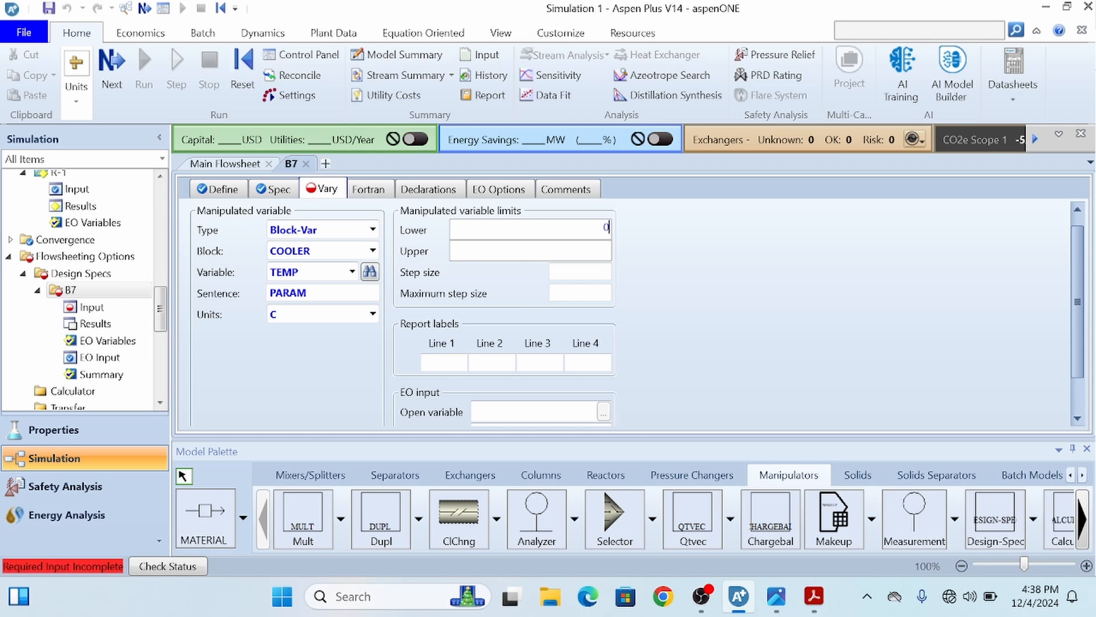
{"action": "key", "text": "Tab"}
{"action": "type", "text": "100"}
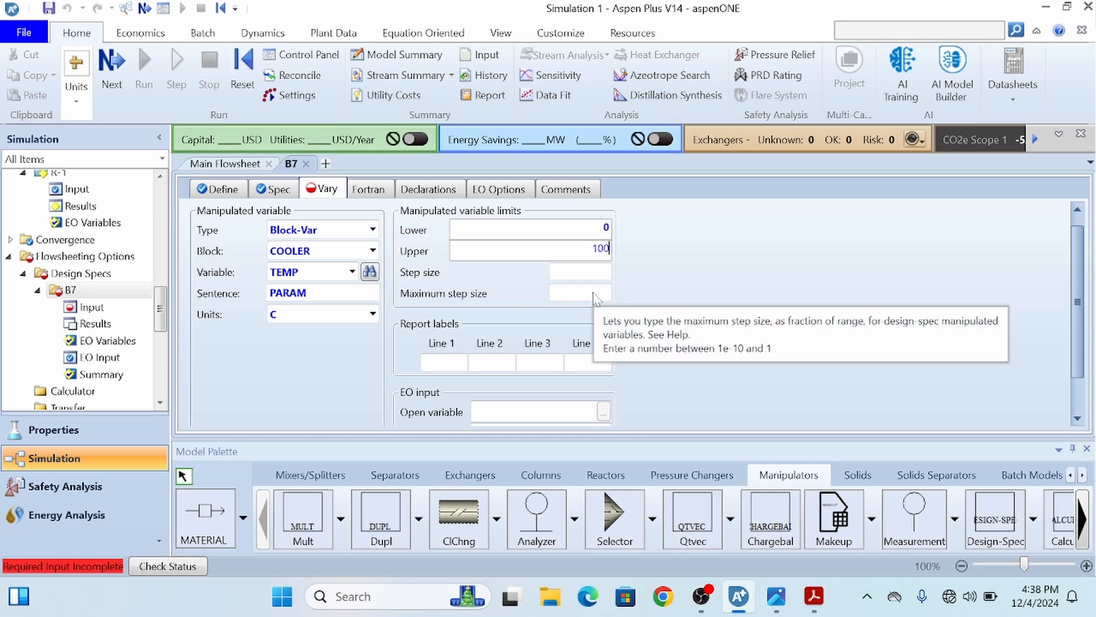
{"action": "key", "text": "Tab"}
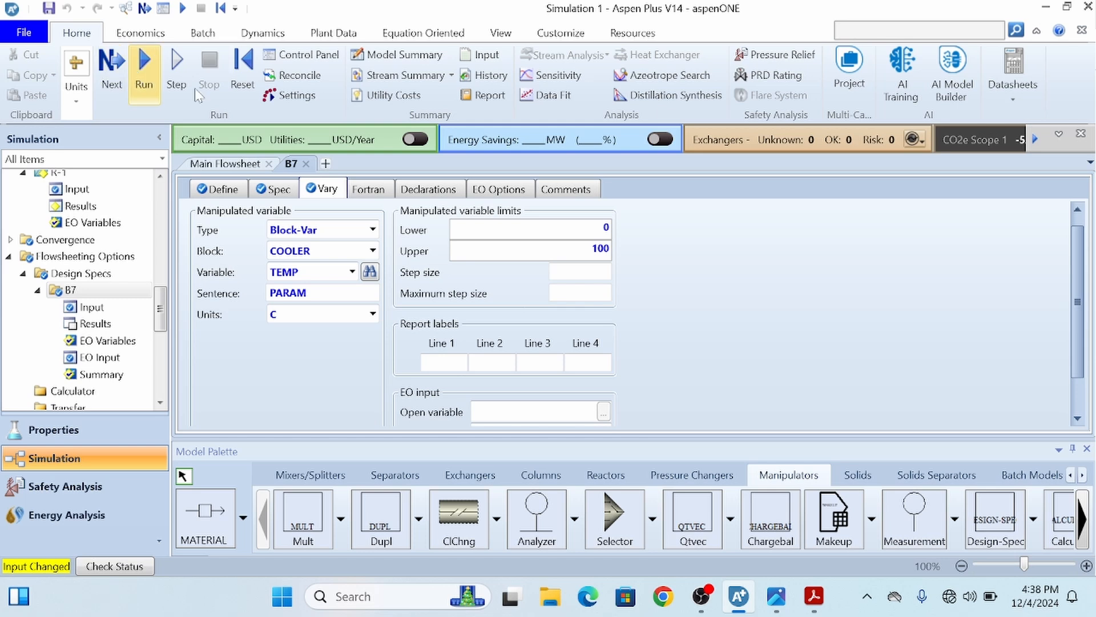
Run the simulation and open the results of design spec B7
{"action": "left_click", "coordinate": [143, 72]}
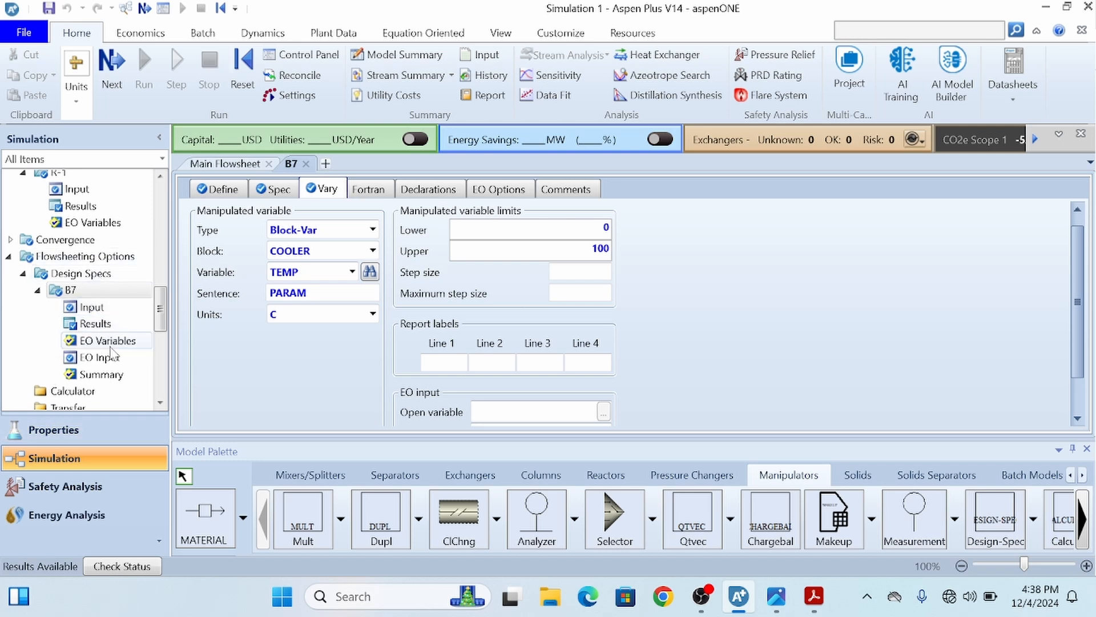
{"action": "left_click", "coordinate": [95, 323]}
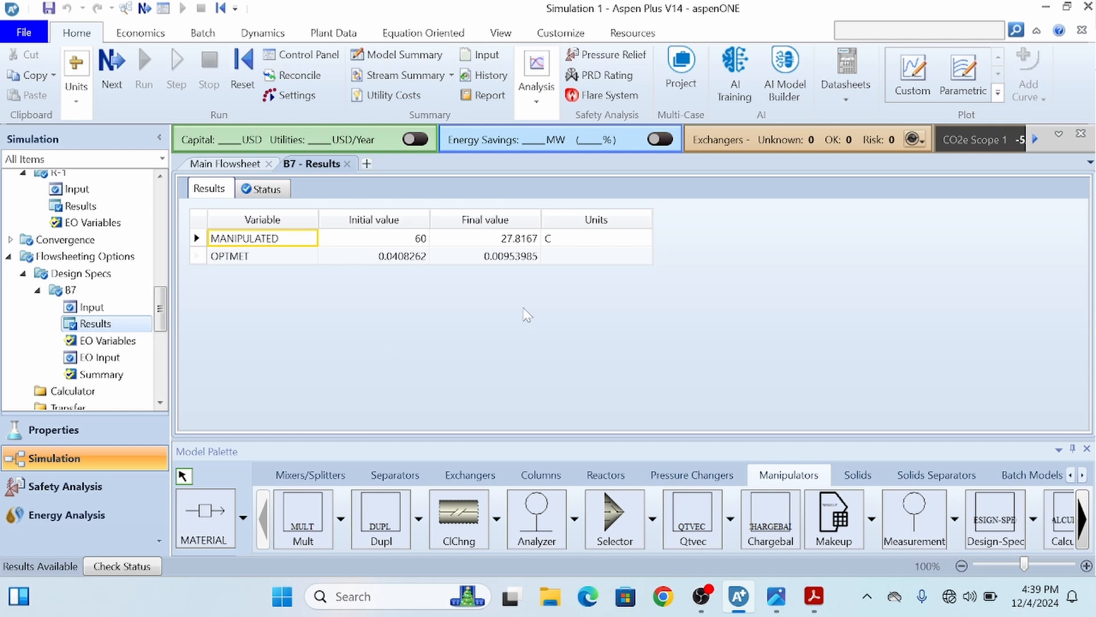
Open the stream results of block SEP from the main flowsheet and look through its temperature, pressure and flow data
{"action": "left_click", "coordinate": [240, 166]}
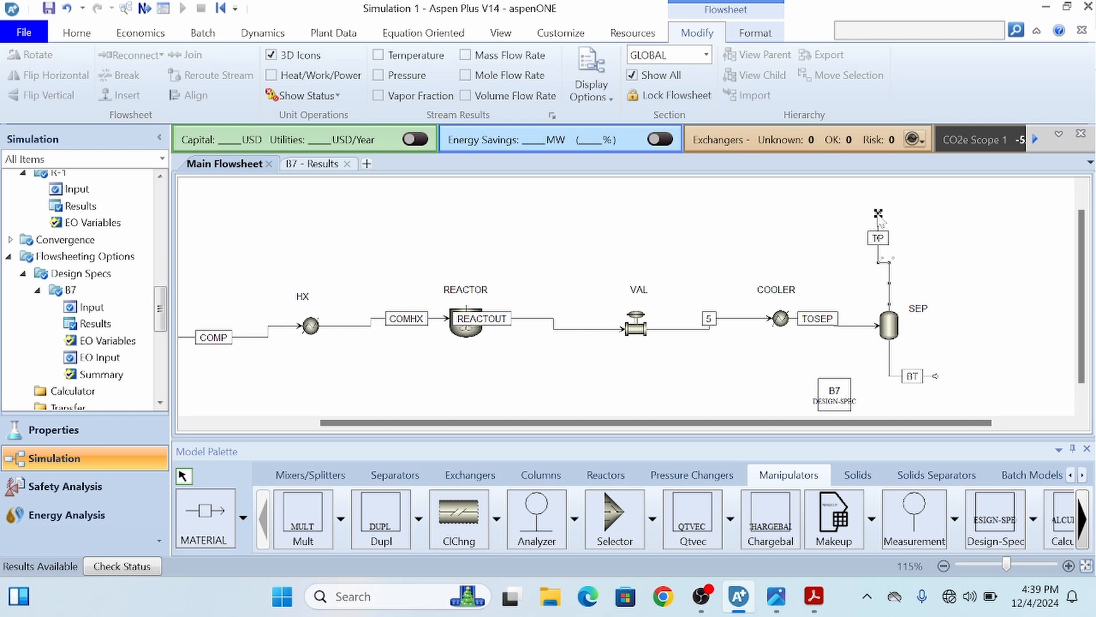
{"action": "left_click_drag", "start_coordinate": [878, 213], "coordinate": [925, 229]}
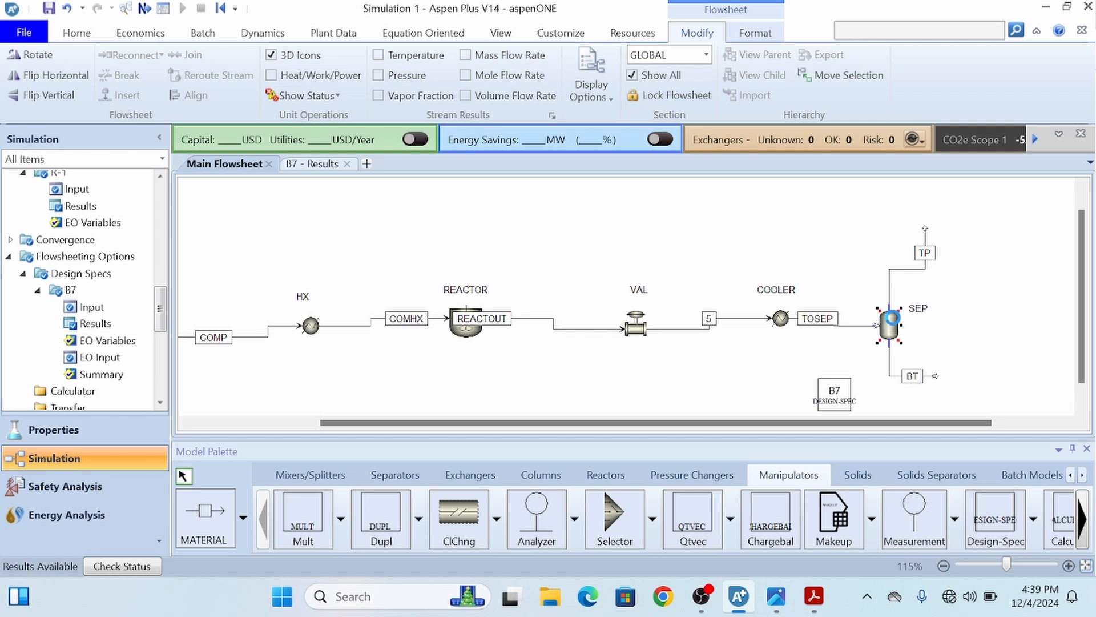
{"action": "double_click", "coordinate": [891, 324]}
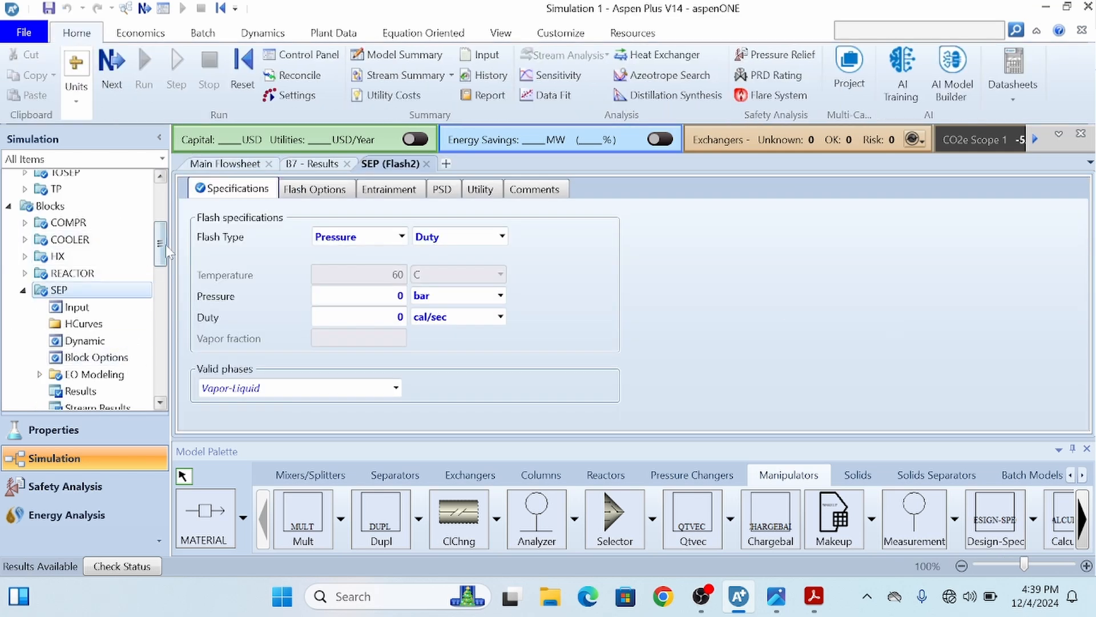
{"action": "left_click_drag", "start_coordinate": [163, 244], "coordinate": [163, 269]}
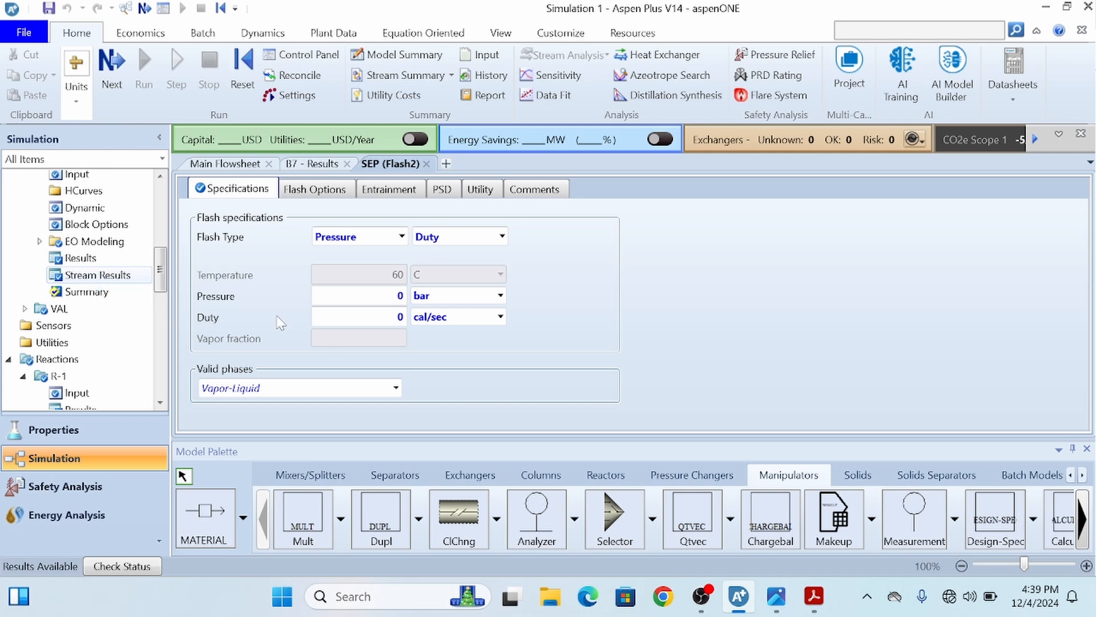
{"action": "scroll", "coordinate": [734, 353], "scroll_direction": "down", "scroll_amount": 1}
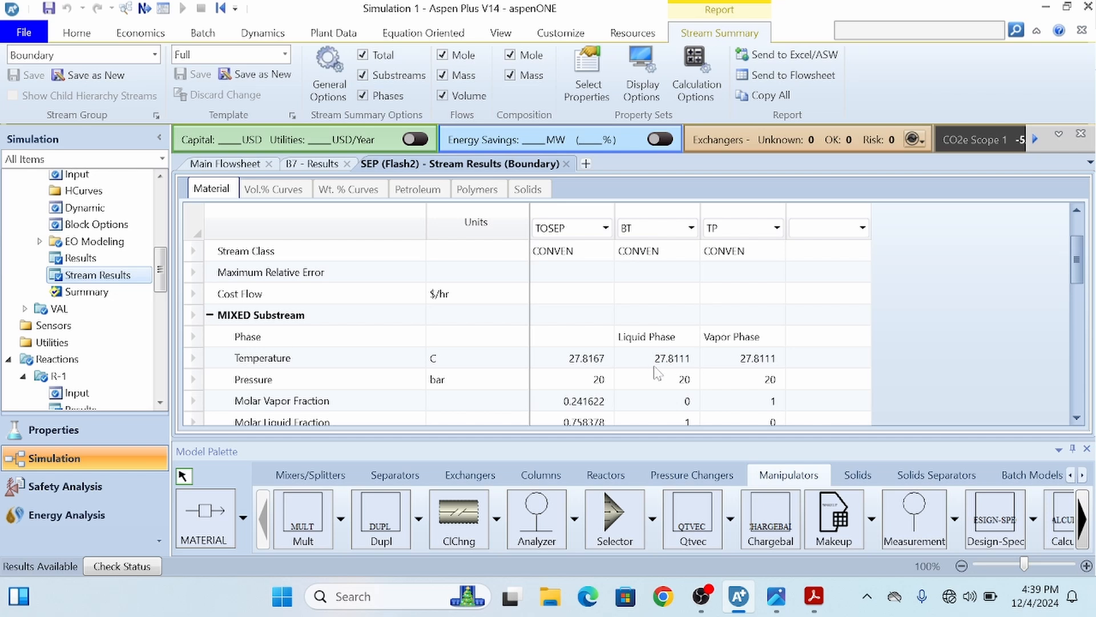
{"action": "scroll", "coordinate": [664, 362], "scroll_direction": "down", "scroll_amount": 3}
{"action": "scroll", "coordinate": [664, 361], "scroll_direction": "down", "scroll_amount": 4}
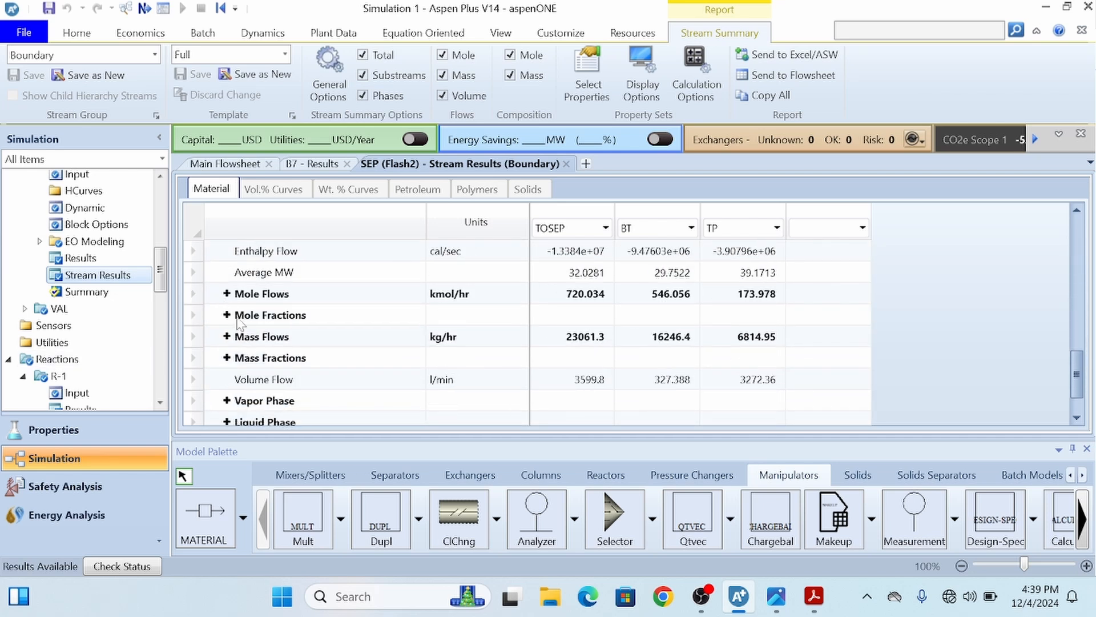
Expand the mole fractions and mole flows in SEP's stream results to examine methanol in streams TOSEP, BT and TP
{"action": "left_click", "coordinate": [227, 314]}
{"action": "scroll", "coordinate": [616, 311], "scroll_direction": "down", "scroll_amount": 1}
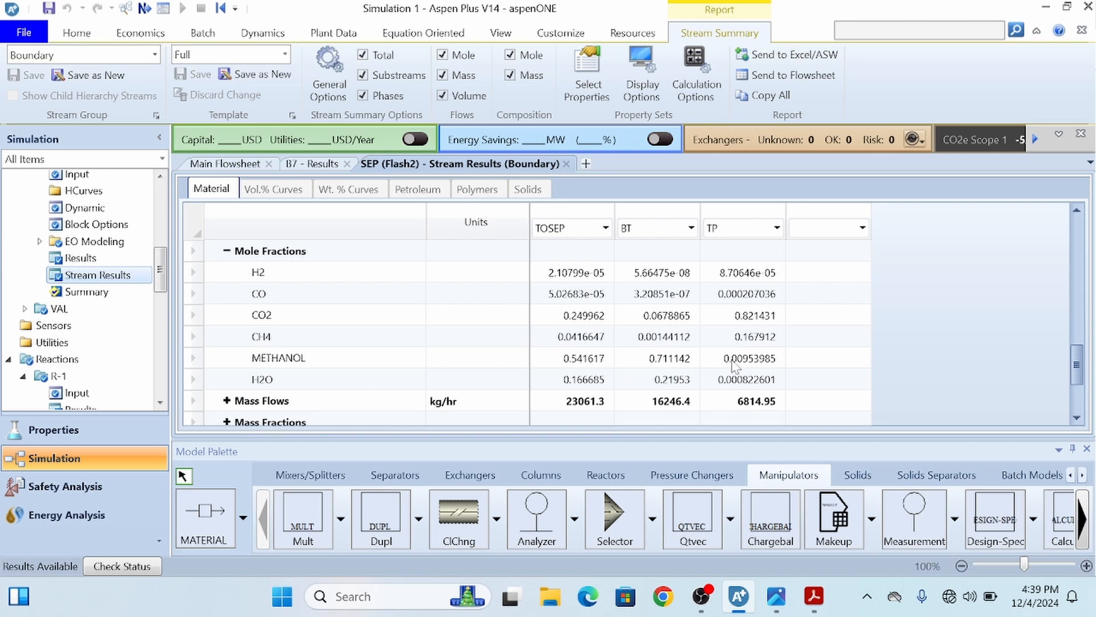
{"action": "scroll", "coordinate": [716, 345], "scroll_direction": "up", "scroll_amount": 2}
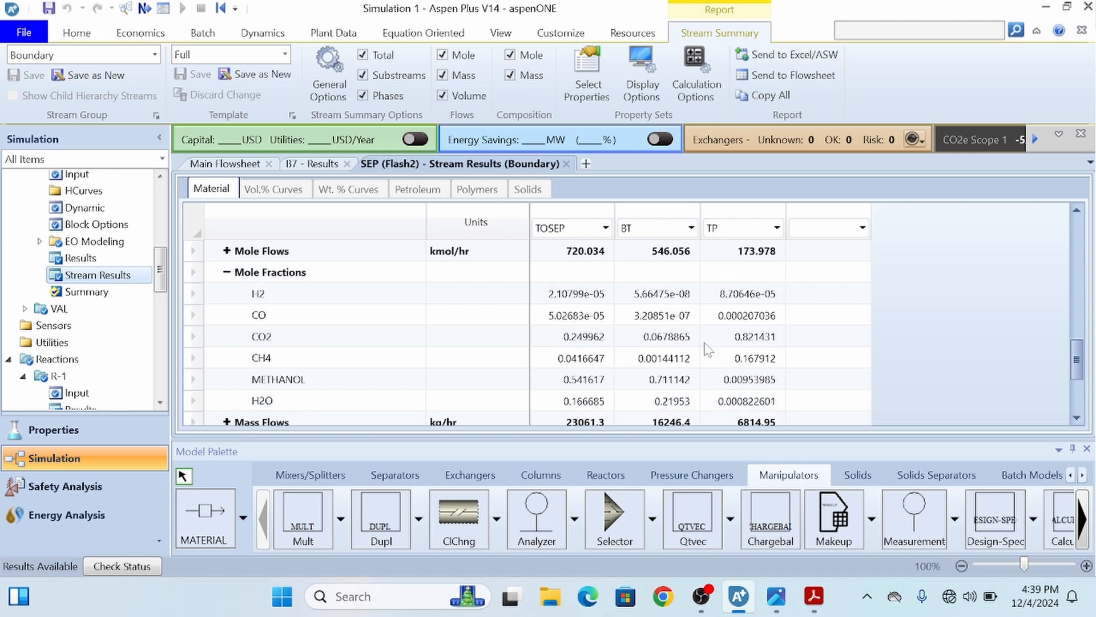
{"action": "left_click", "coordinate": [227, 273]}
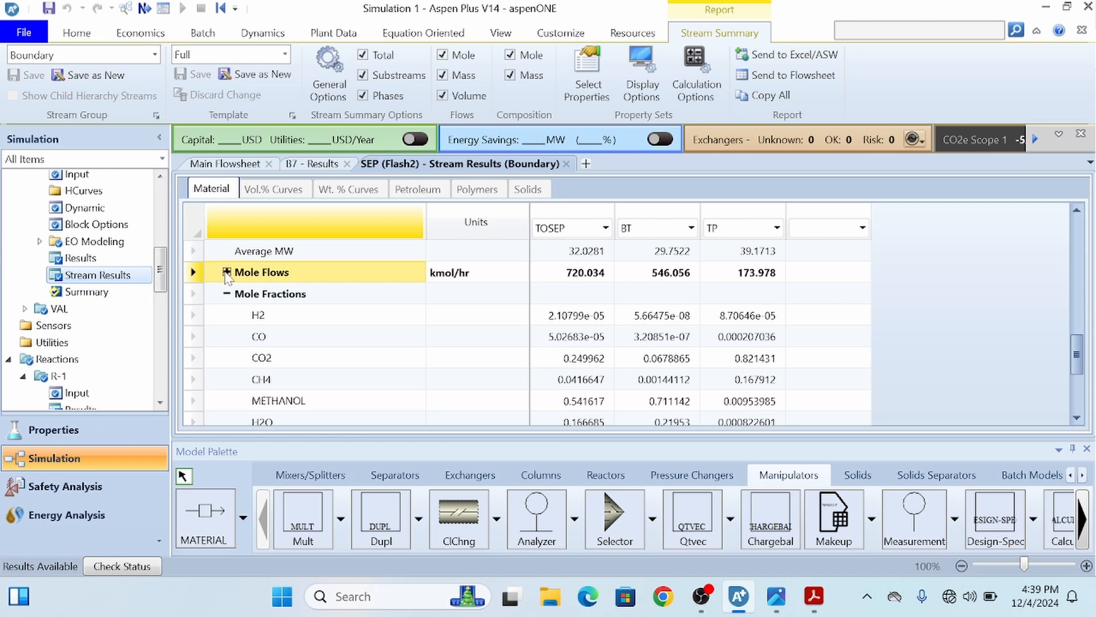
{"action": "scroll", "coordinate": [599, 331], "scroll_direction": "down", "scroll_amount": 1}
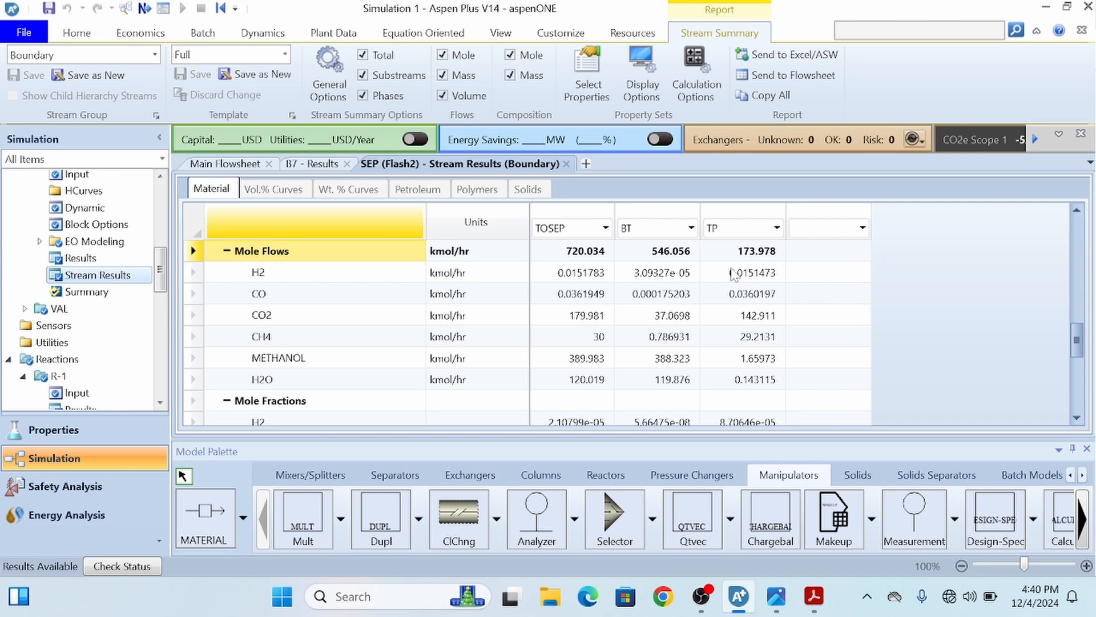
Return to the main flowsheet and move the end of stream TP directly above SEP so the line runs straight up
{"action": "left_click", "coordinate": [229, 166]}
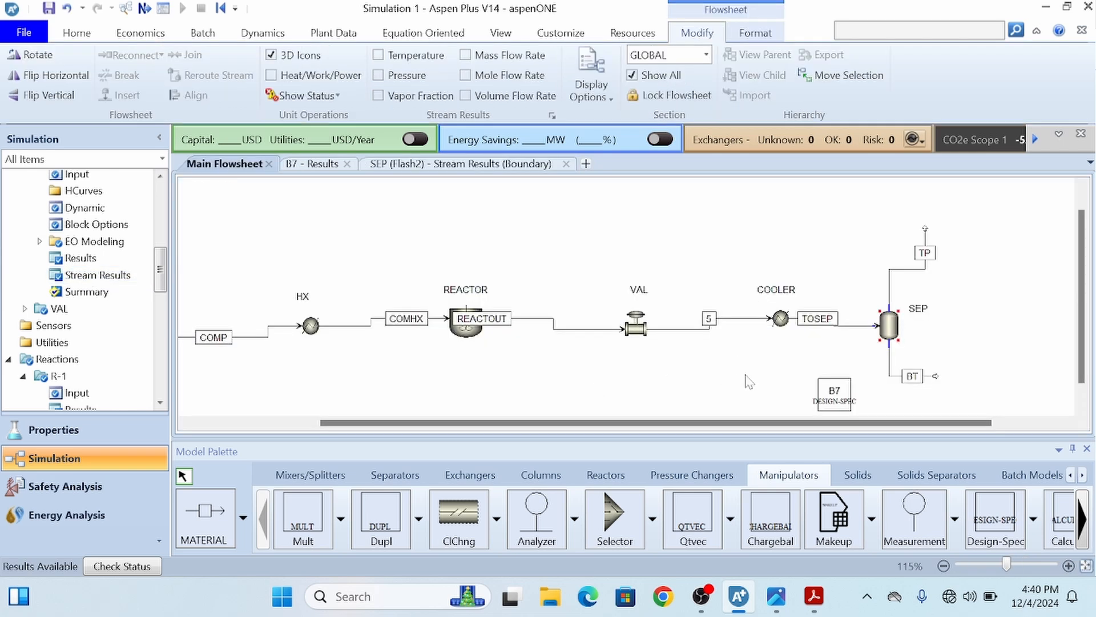
{"action": "left_click", "coordinate": [872, 398]}
{"action": "left_click_drag", "start_coordinate": [925, 227], "coordinate": [893, 215]}
{"action": "left_click_drag", "start_coordinate": [887, 209], "coordinate": [889, 213]}
{"action": "left_click", "coordinate": [839, 314]}
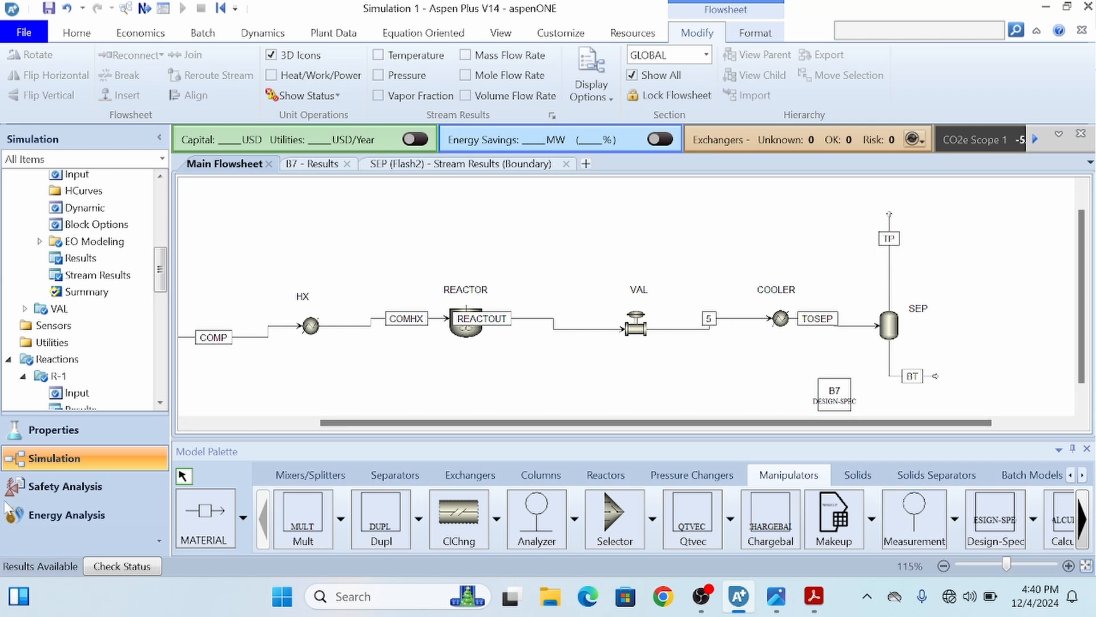
Move the start of the FEED stream slightly so its line into COMPR's inlet bend runs straight
{"action": "left_click", "coordinate": [185, 423]}
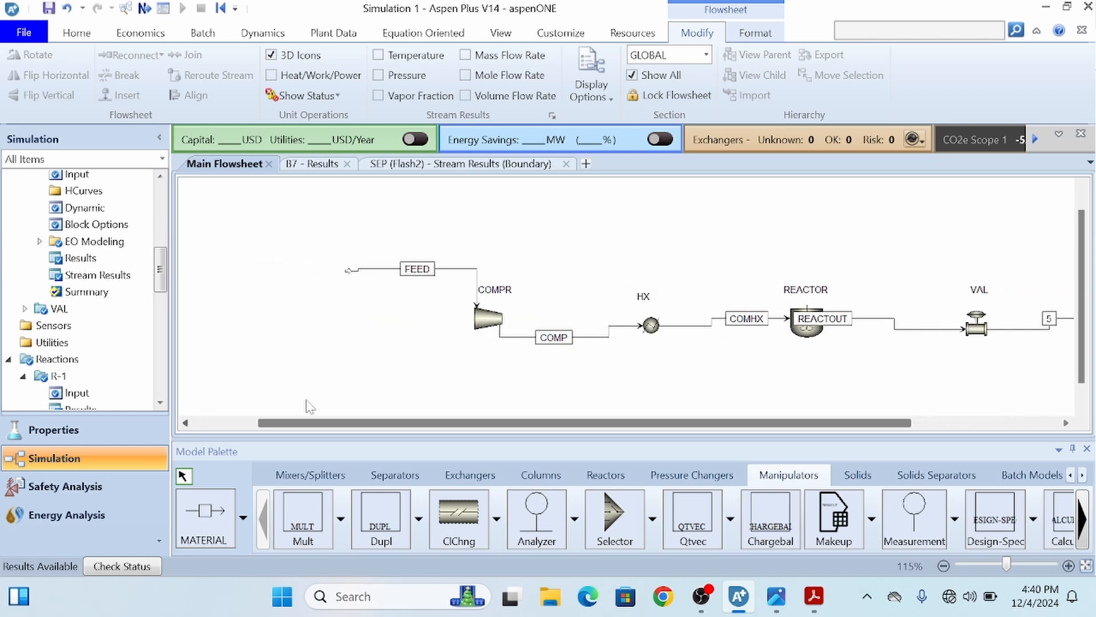
{"action": "left_click", "coordinate": [346, 270]}
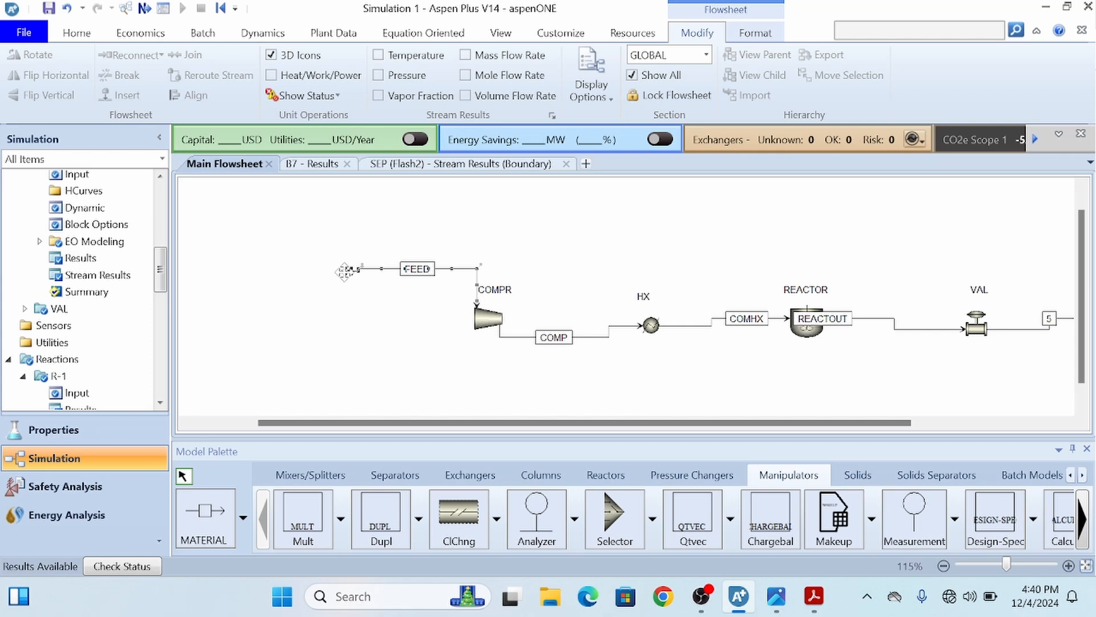
{"action": "left_click_drag", "start_coordinate": [344, 272], "coordinate": [345, 271]}
{"action": "left_click", "coordinate": [347, 313]}
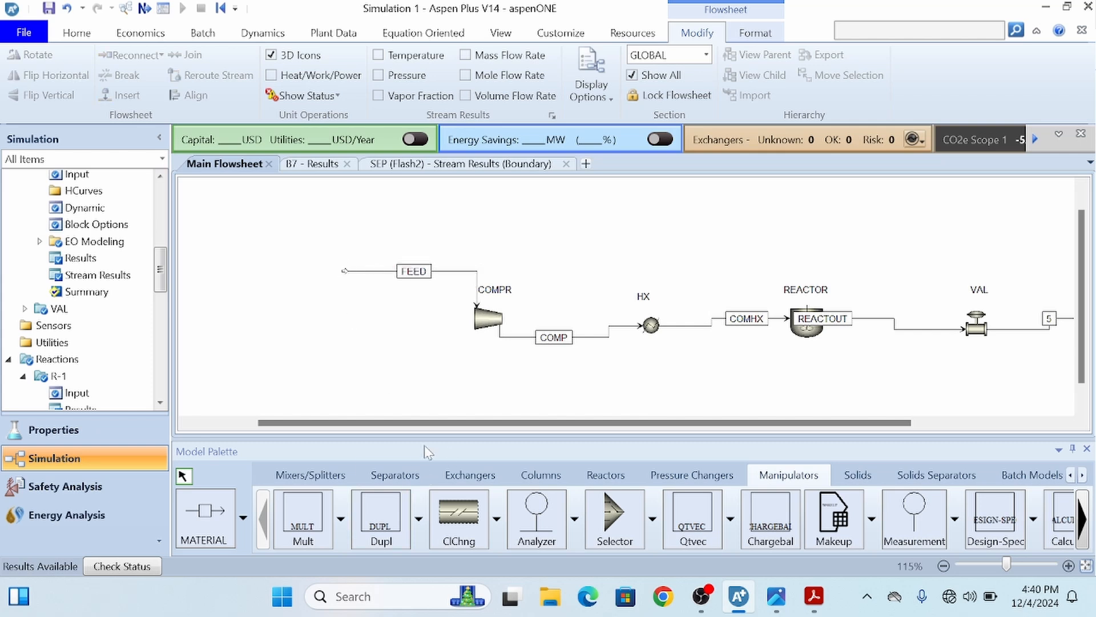
Start inserting a block into the FEED stream, reconciling it first with selected variables: temperature and pressure, component flows, mole basis
{"action": "left_click", "coordinate": [326, 476]}
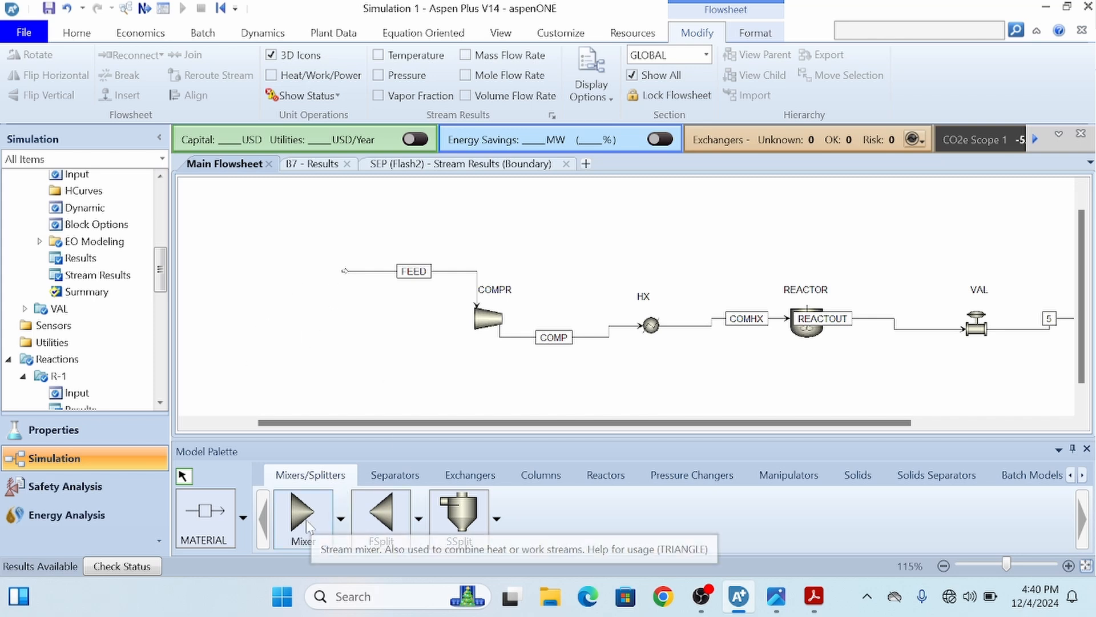
{"action": "left_click", "coordinate": [444, 271]}
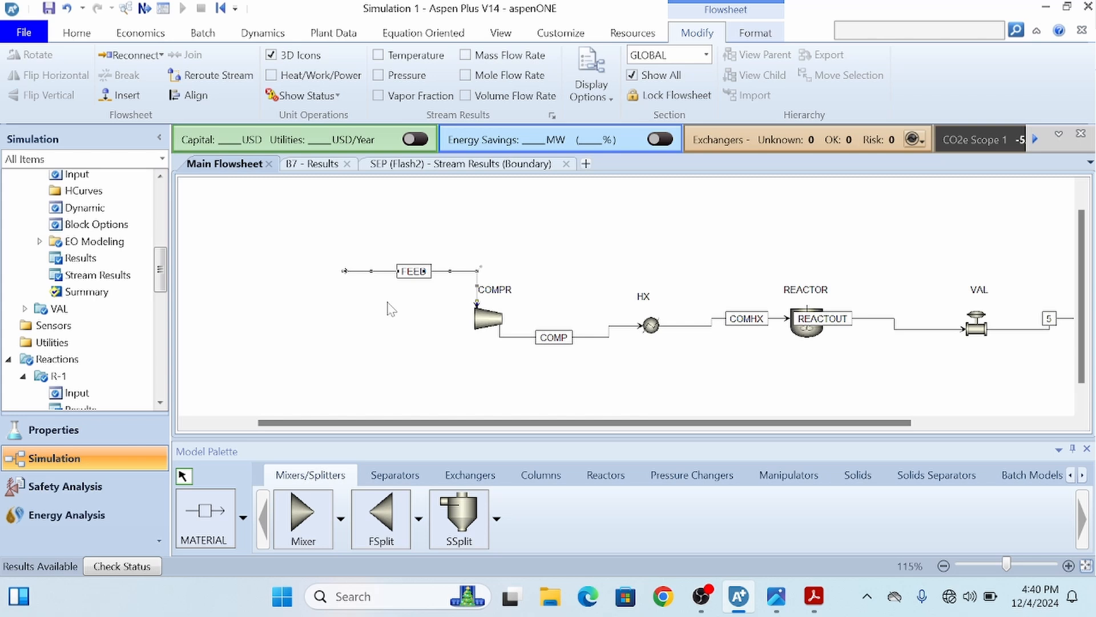
{"action": "right_click", "coordinate": [381, 272]}
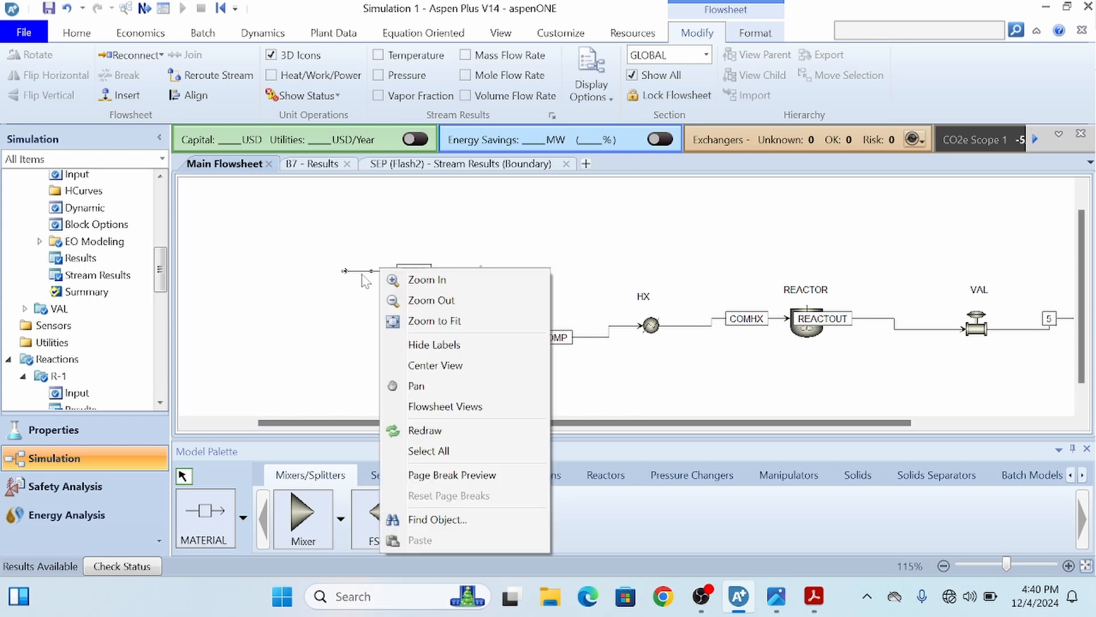
{"action": "left_click", "coordinate": [374, 280]}
{"action": "left_click", "coordinate": [374, 274]}
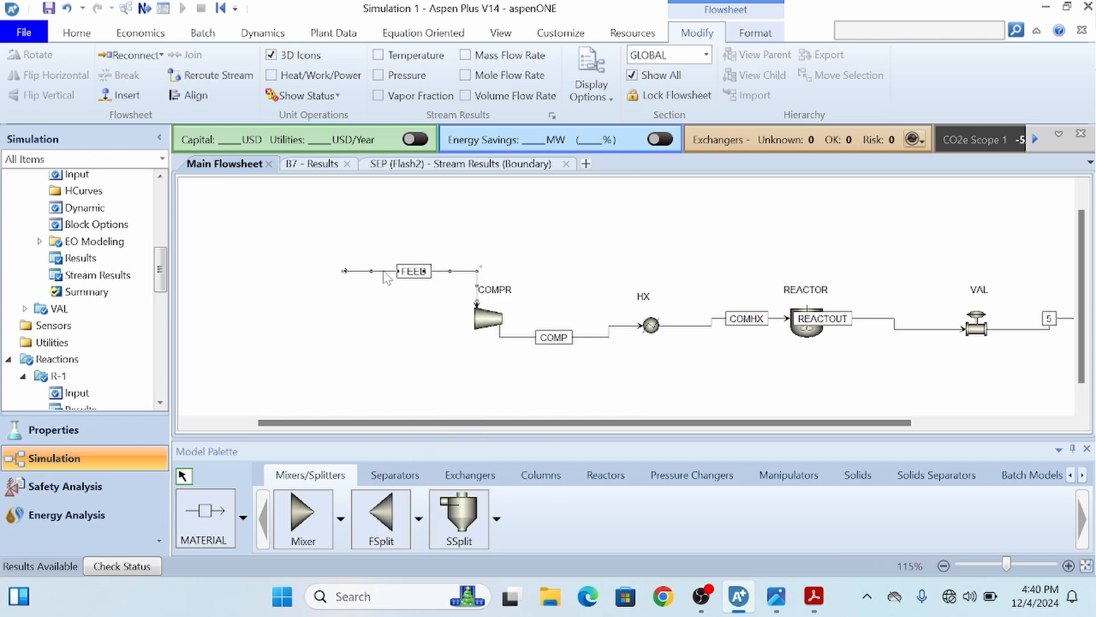
{"action": "right_click", "coordinate": [387, 278]}
{"action": "left_click", "coordinate": [436, 388]}
{"action": "left_click", "coordinate": [650, 336]}
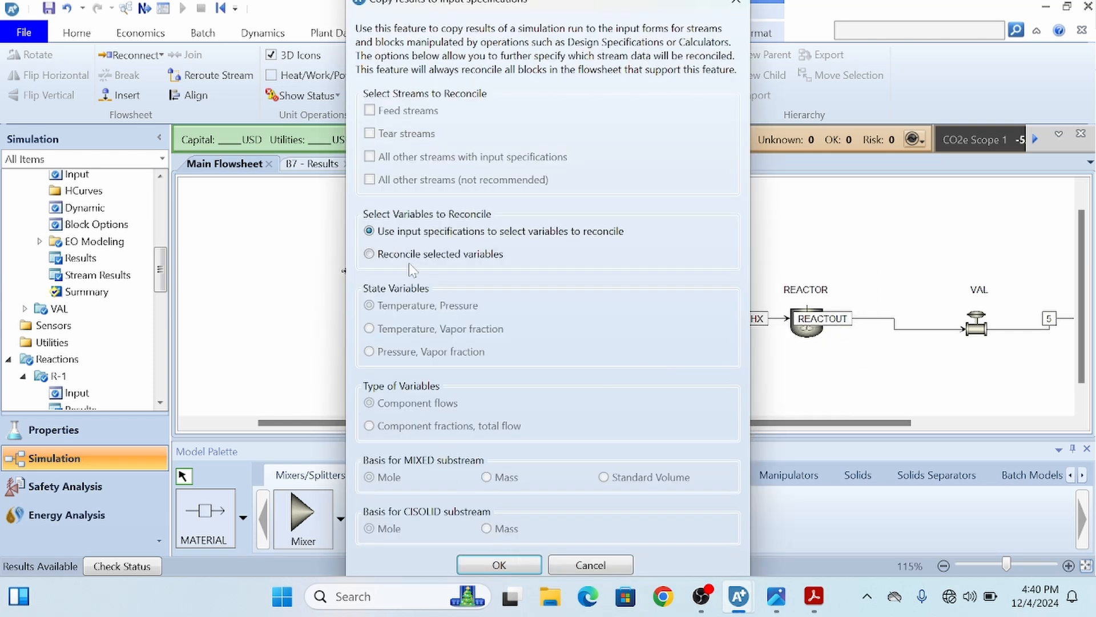
{"action": "left_click", "coordinate": [369, 253]}
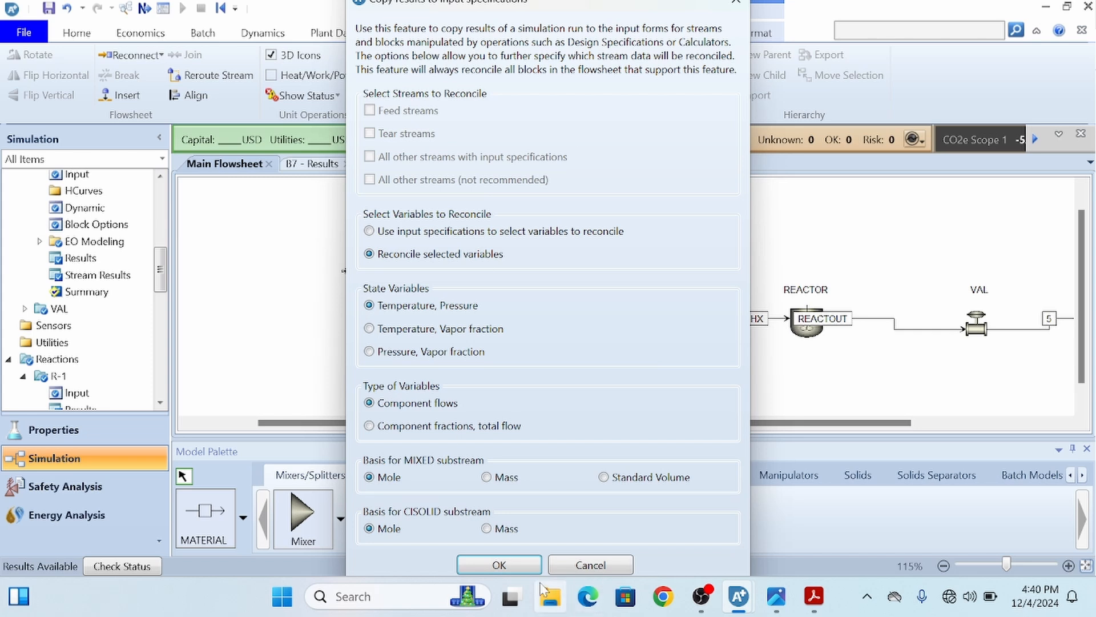
{"action": "left_click", "coordinate": [516, 564]}
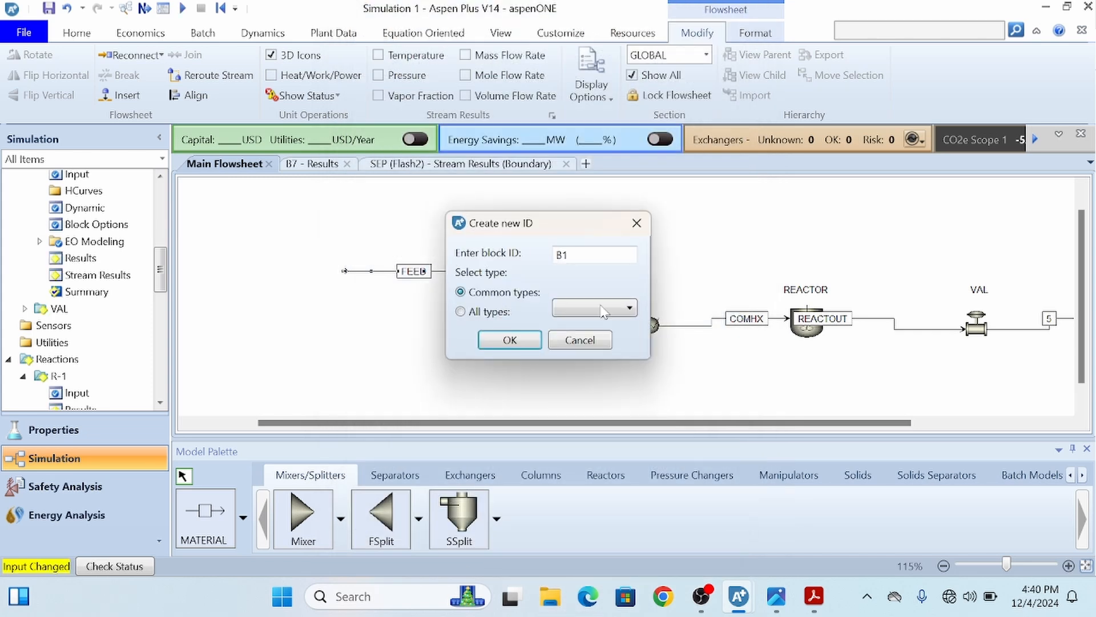
Create the block inserted in FEED as a Mixer with ID B1 and open its specifications
{"action": "left_click", "coordinate": [629, 308]}
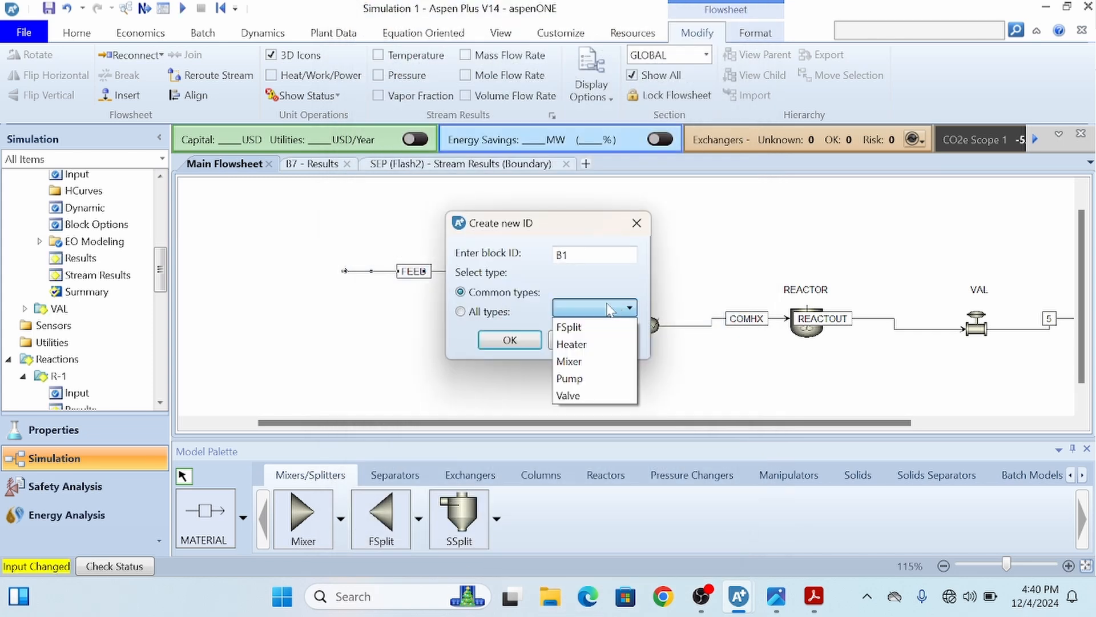
{"action": "left_click", "coordinate": [569, 361]}
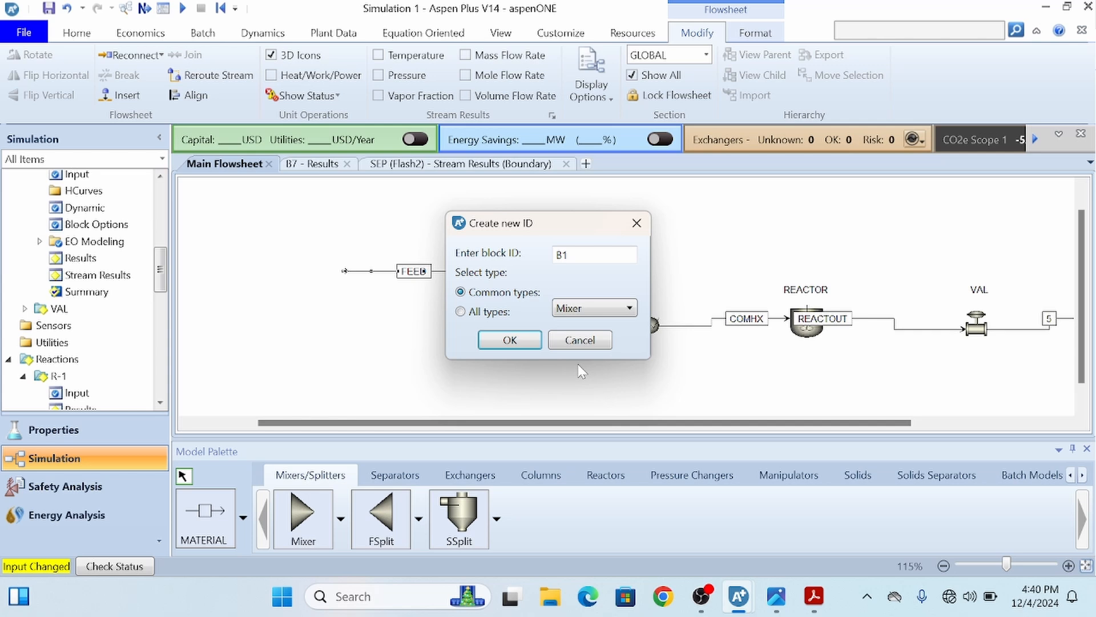
{"action": "left_click", "coordinate": [510, 339]}
{"action": "double_click", "coordinate": [490, 366]}
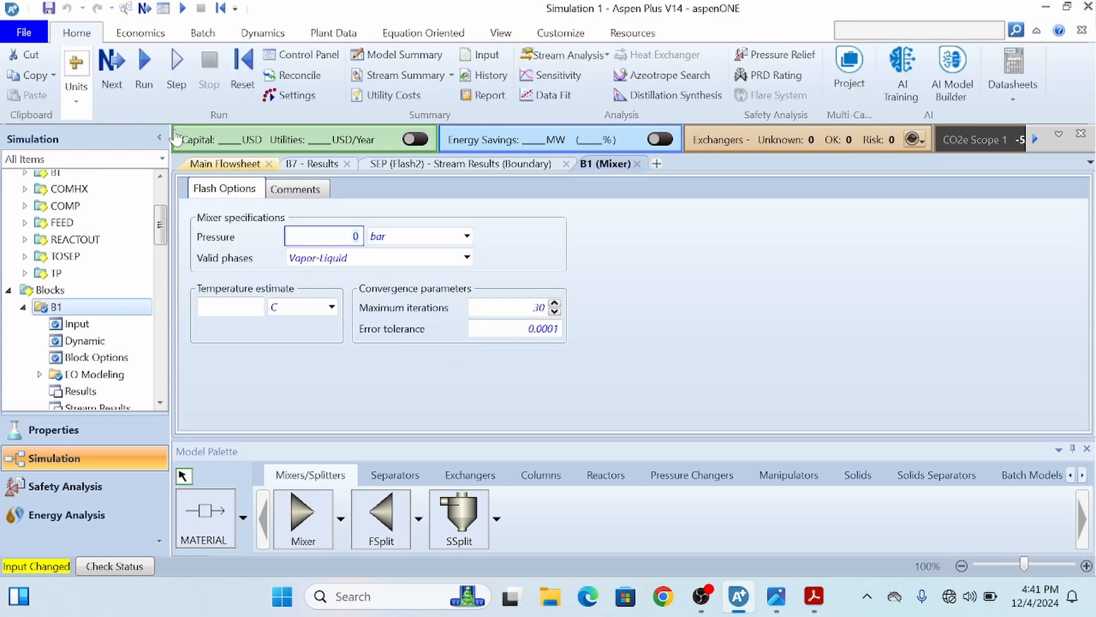
Run the simulation with mixer B1 and close the SEP stream results and B7 results
{"action": "left_click", "coordinate": [144, 73]}
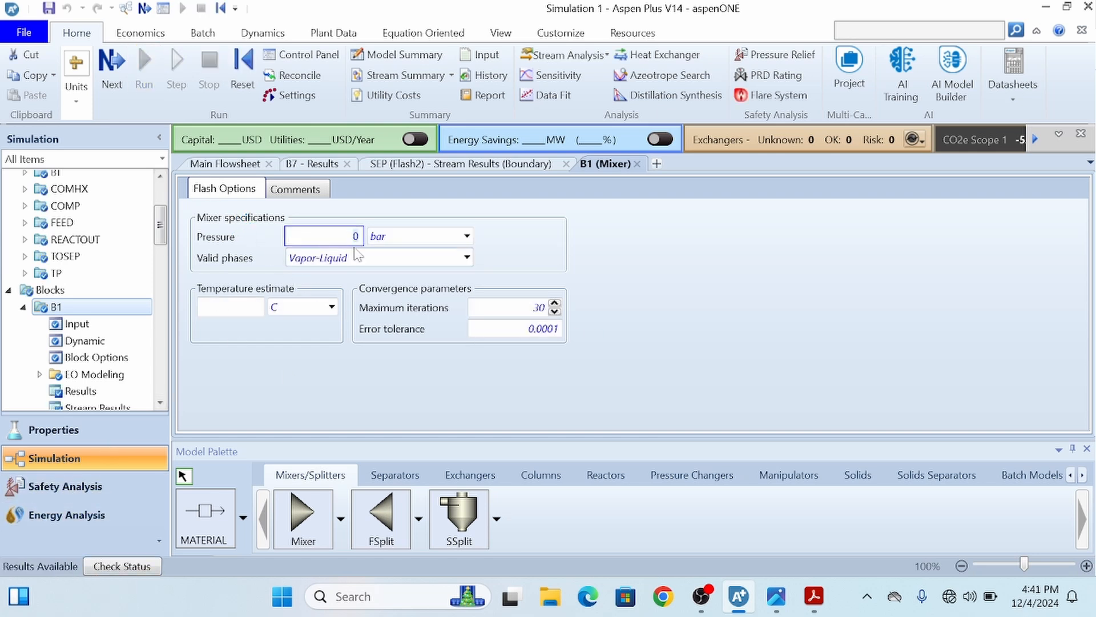
{"action": "left_click", "coordinate": [566, 164]}
{"action": "left_click", "coordinate": [346, 164]}
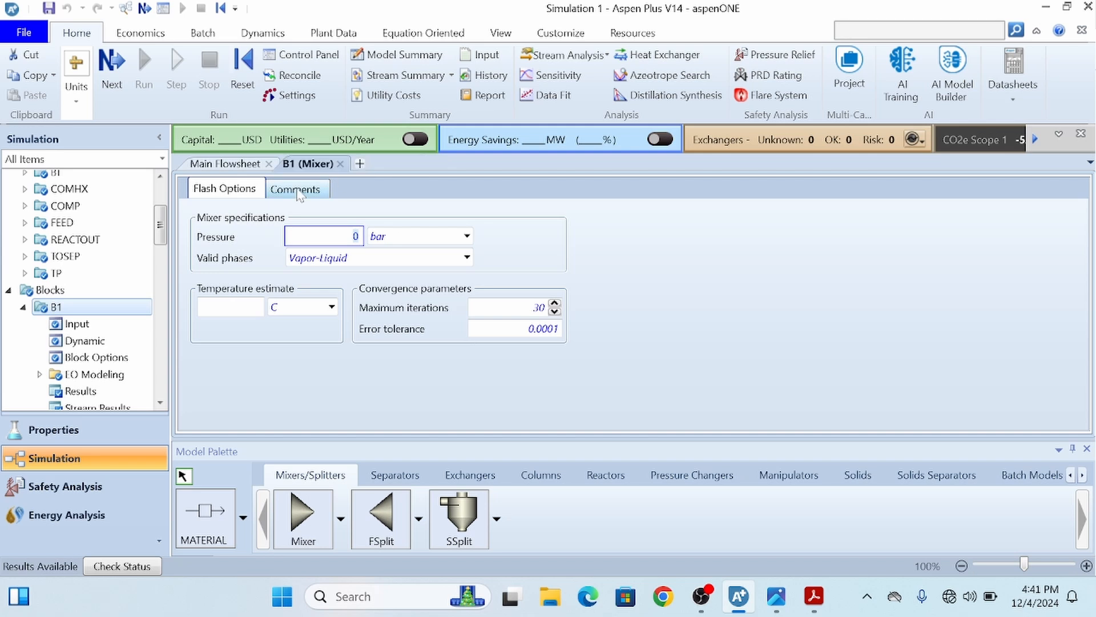
Return to the main flowsheet, place mixer B1 beside COMPR and move FEED's start so the stream runs straight into B1
{"action": "left_click", "coordinate": [234, 164]}
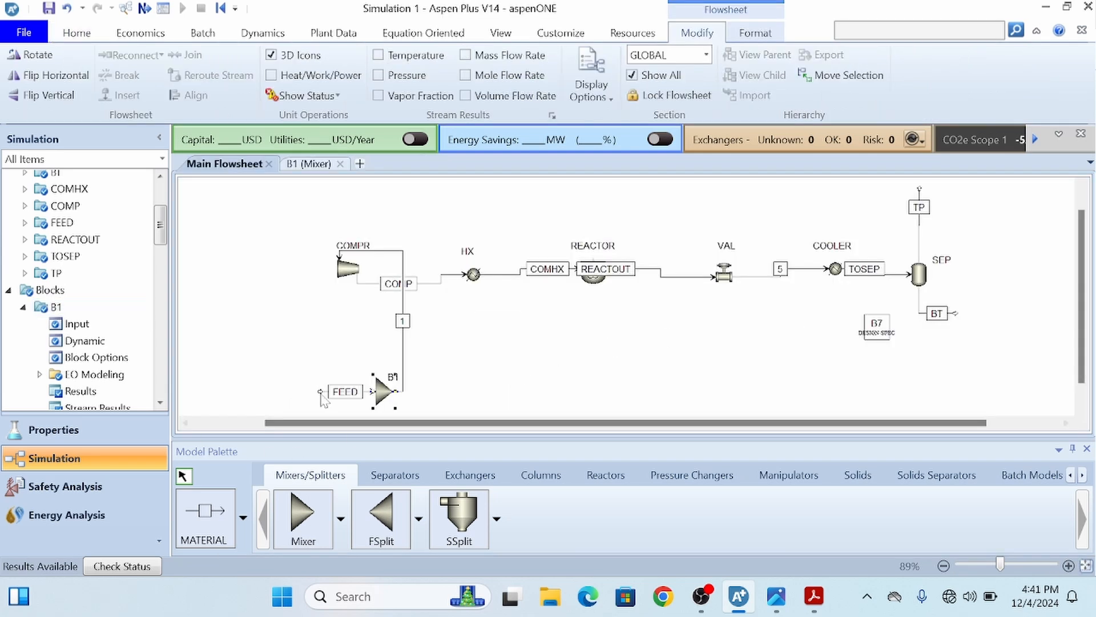
{"action": "left_click_drag", "start_coordinate": [374, 391], "coordinate": [273, 261]}
{"action": "left_click", "coordinate": [430, 346]}
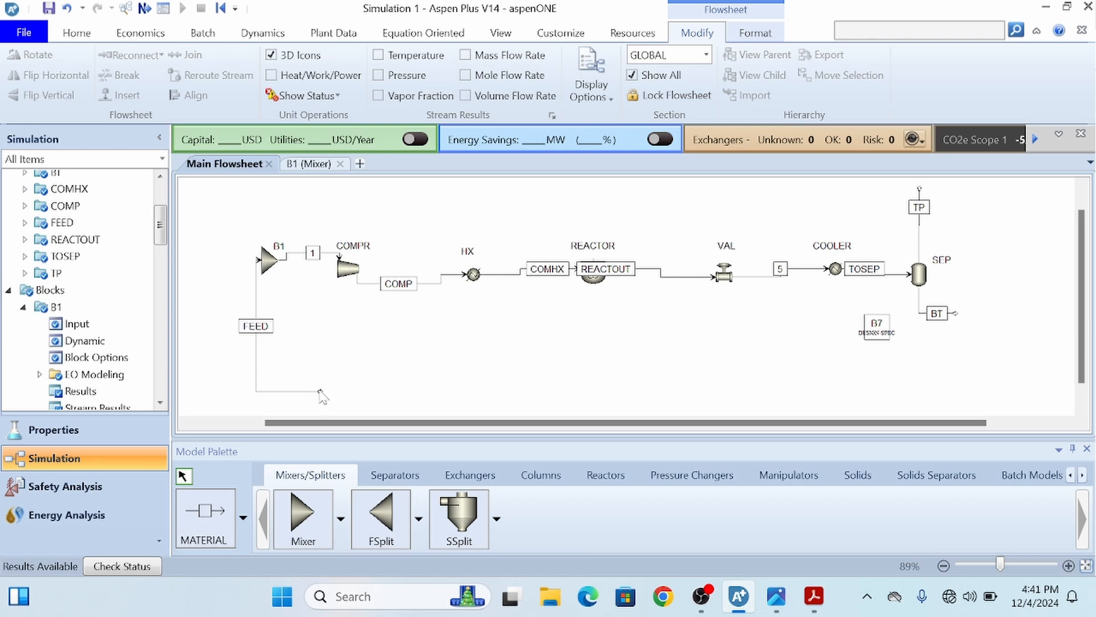
{"action": "left_click_drag", "start_coordinate": [322, 396], "coordinate": [190, 258]}
{"action": "left_click", "coordinate": [372, 379]}
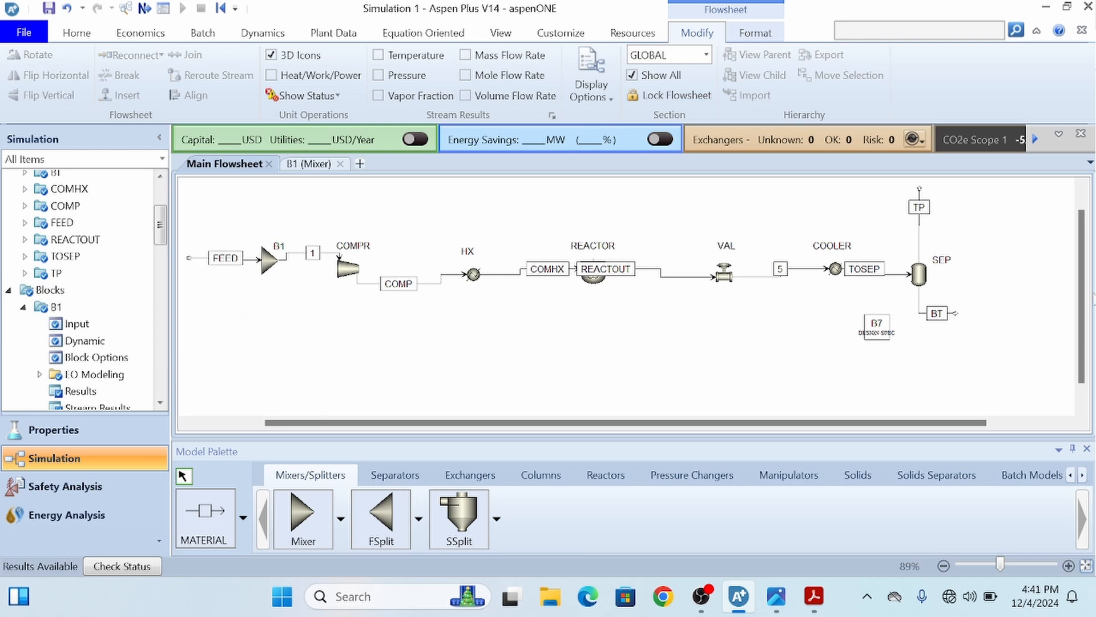
Reconnect the end of stream TP to mixer B1's inlet as a recycle and route its line above the other blocks
{"action": "left_click", "coordinate": [1082, 186]}
{"action": "left_click", "coordinate": [1081, 185]}
{"action": "left_click", "coordinate": [1081, 185]}
{"action": "left_click", "coordinate": [1081, 185]}
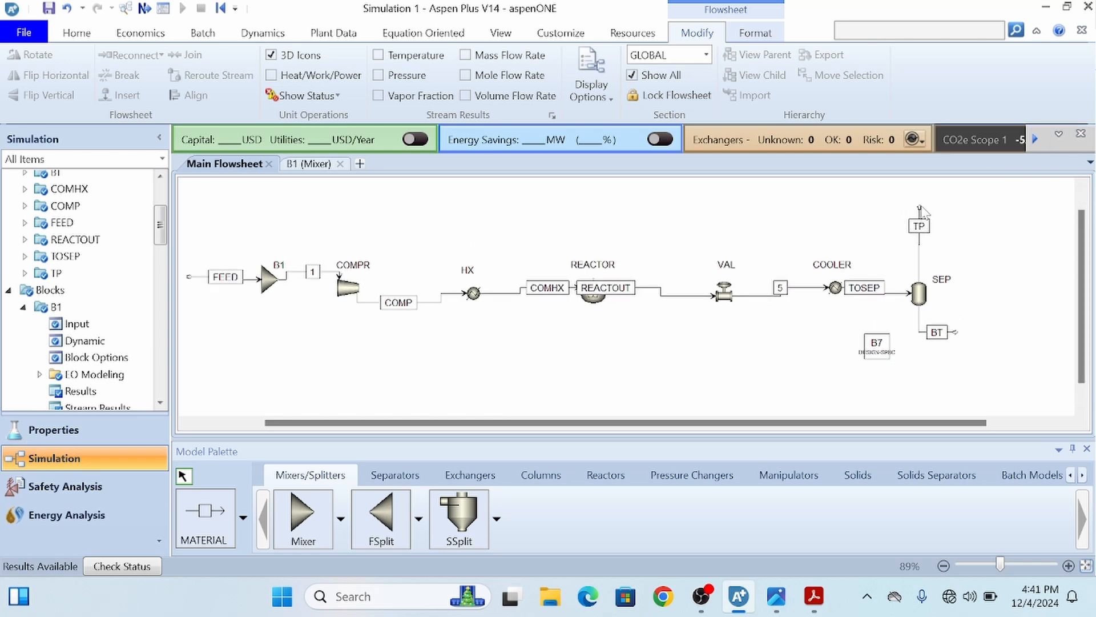
{"action": "left_click_drag", "start_coordinate": [920, 216], "coordinate": [255, 276]}
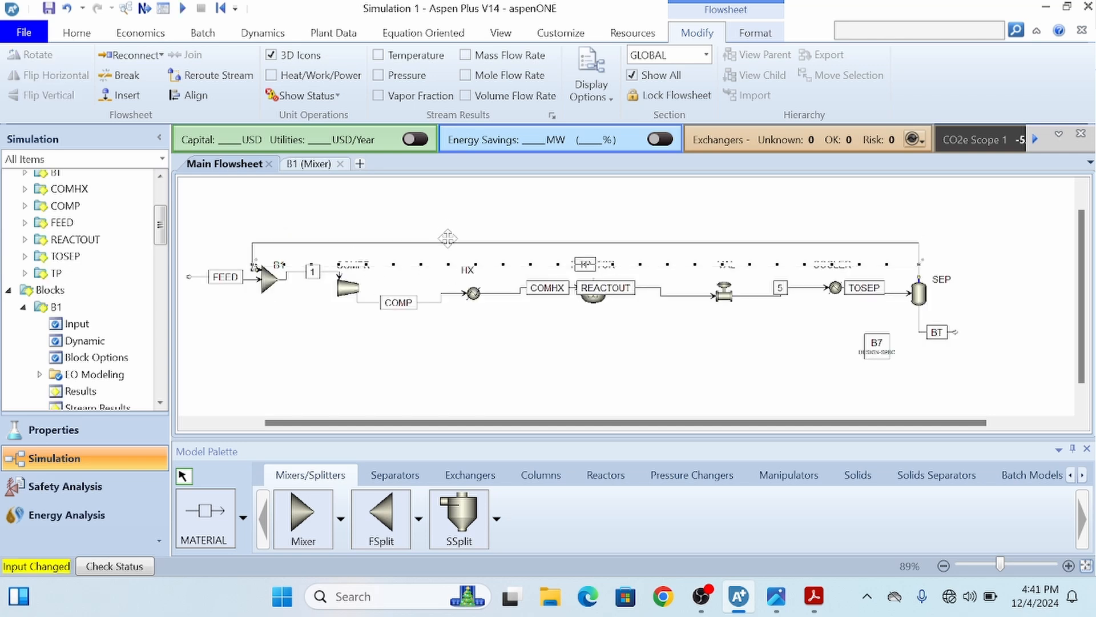
{"action": "left_click", "coordinate": [1006, 230]}
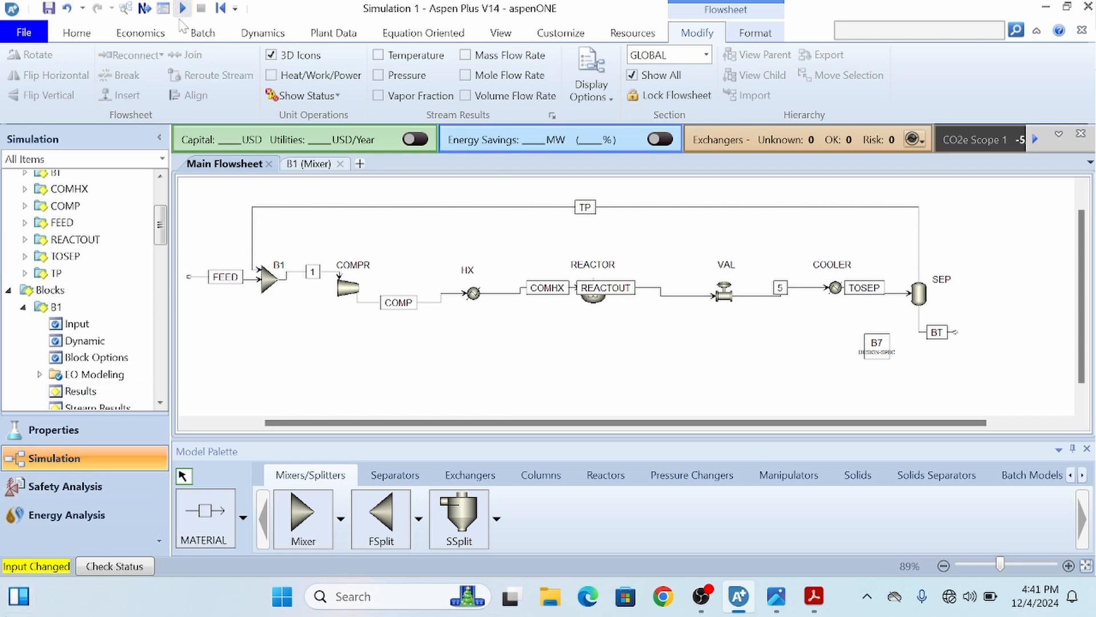
Run the simulation with the recycle and examine the run status and the calculation messages of block SEP
{"action": "left_click", "coordinate": [182, 9]}
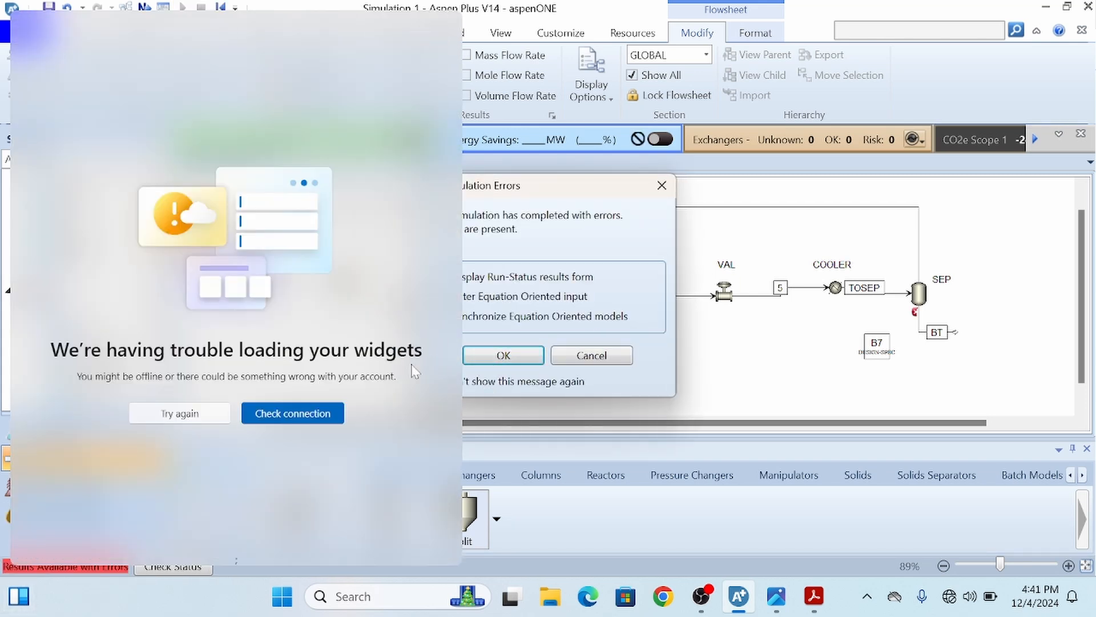
{"action": "left_click", "coordinate": [492, 353]}
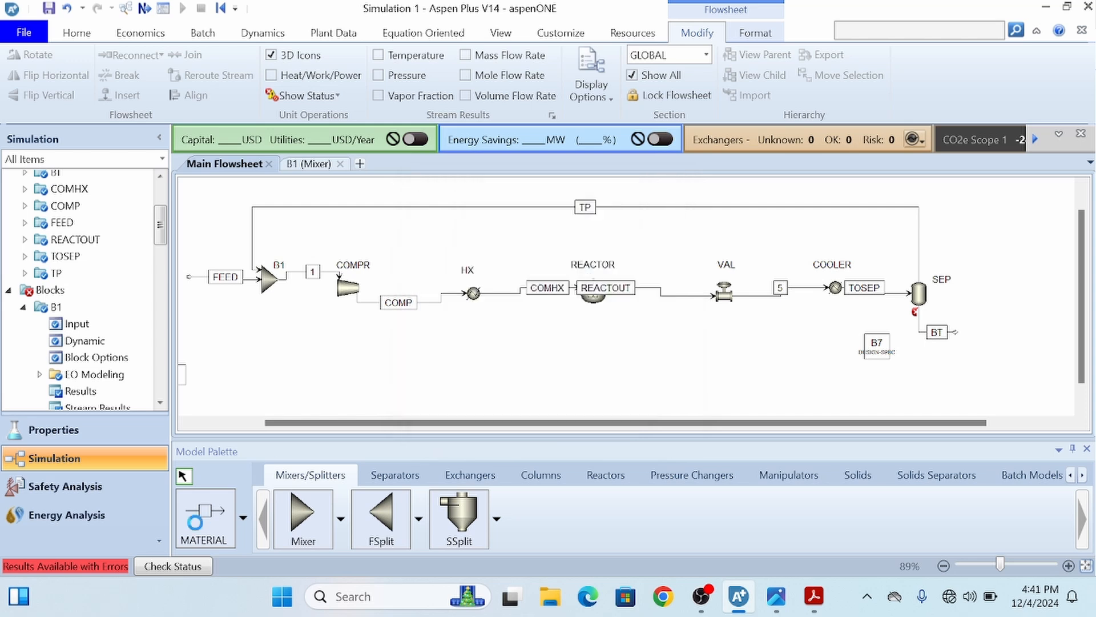
{"action": "left_click", "coordinate": [197, 565]}
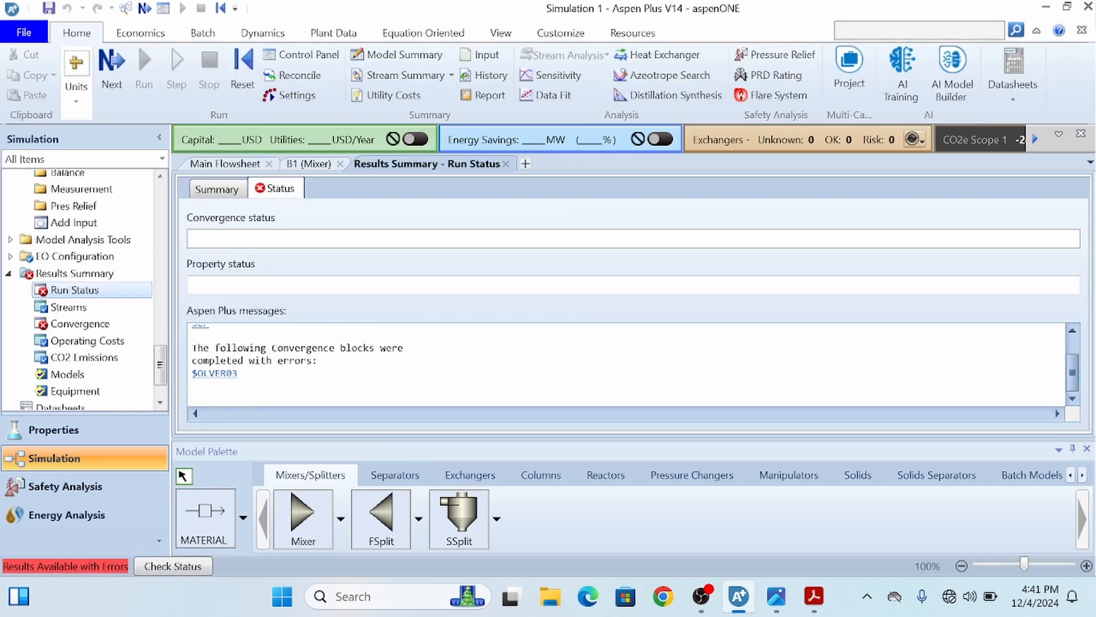
{"action": "scroll", "coordinate": [626, 364], "scroll_direction": "up", "scroll_amount": 1}
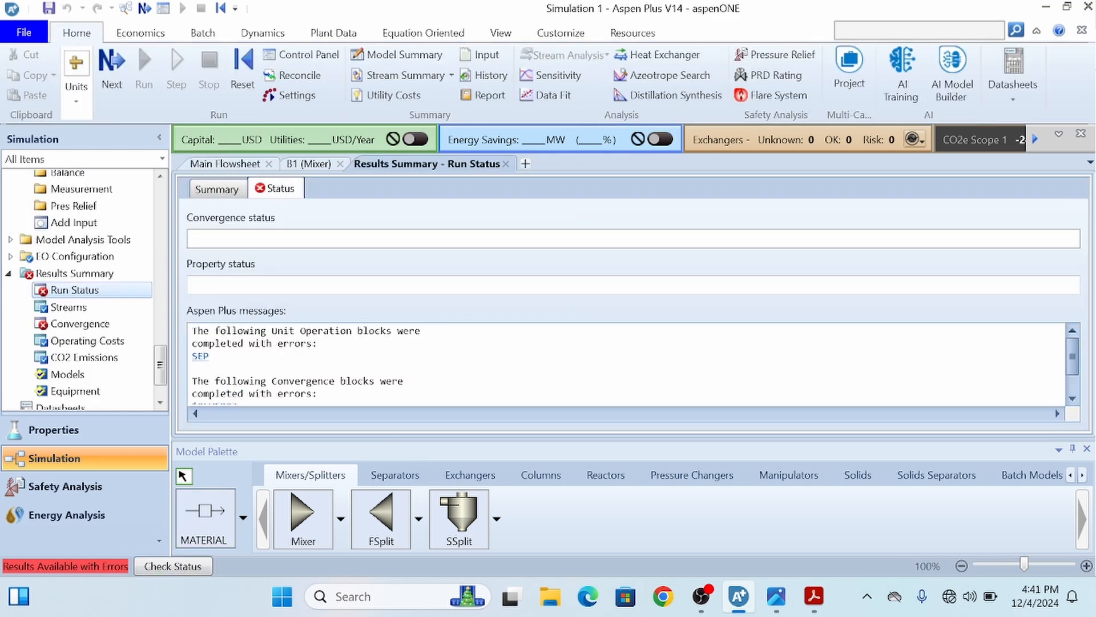
{"action": "left_click", "coordinate": [200, 356]}
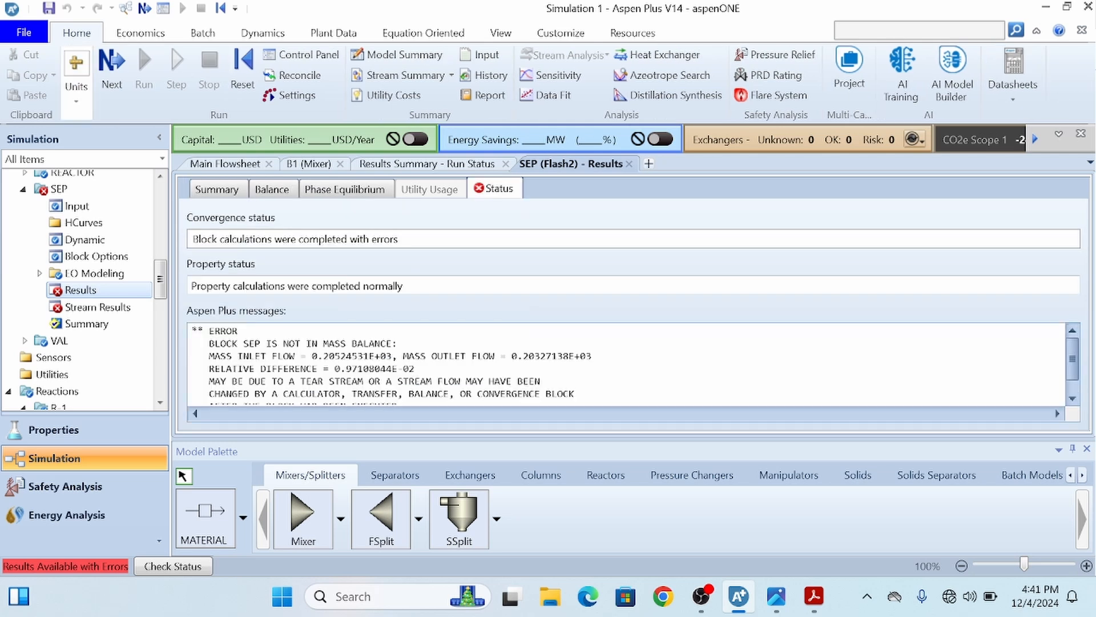
{"action": "scroll", "coordinate": [626, 364], "scroll_direction": "down", "scroll_amount": 1}
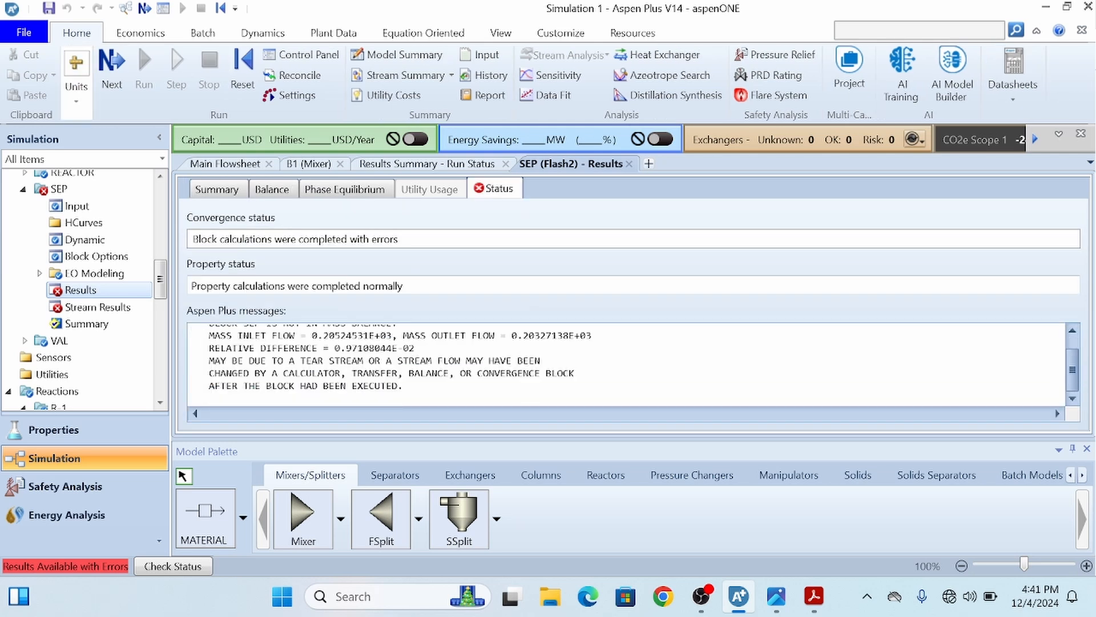
Insert an FSplit block with ID B2 into recycle stream TP on the main flowsheet, reconciling the stream first
{"action": "left_click", "coordinate": [225, 163]}
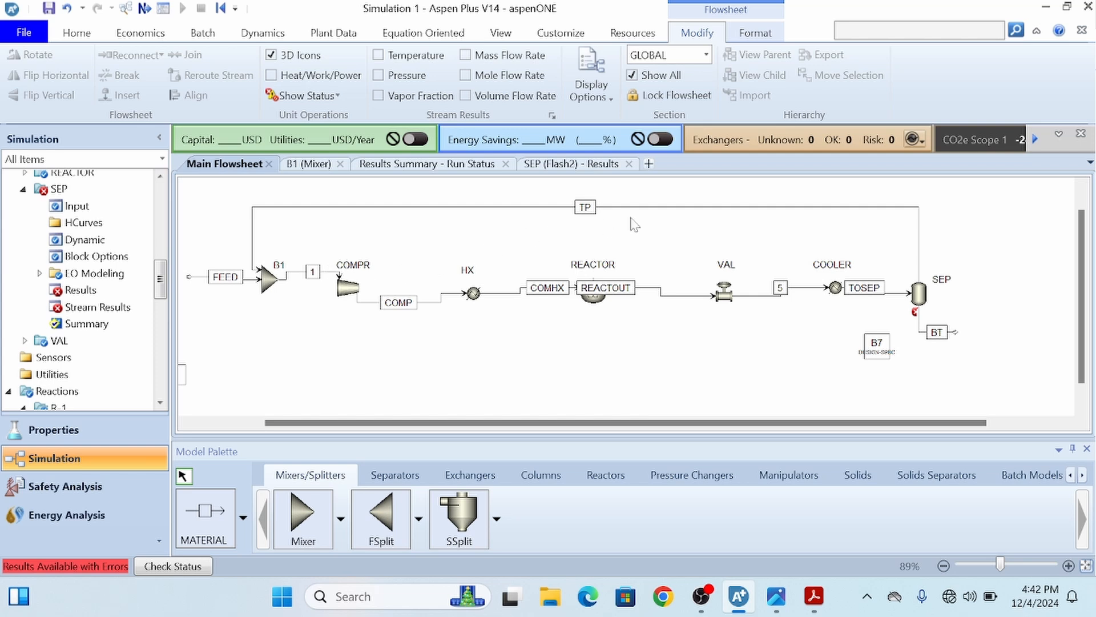
{"action": "left_click", "coordinate": [614, 212]}
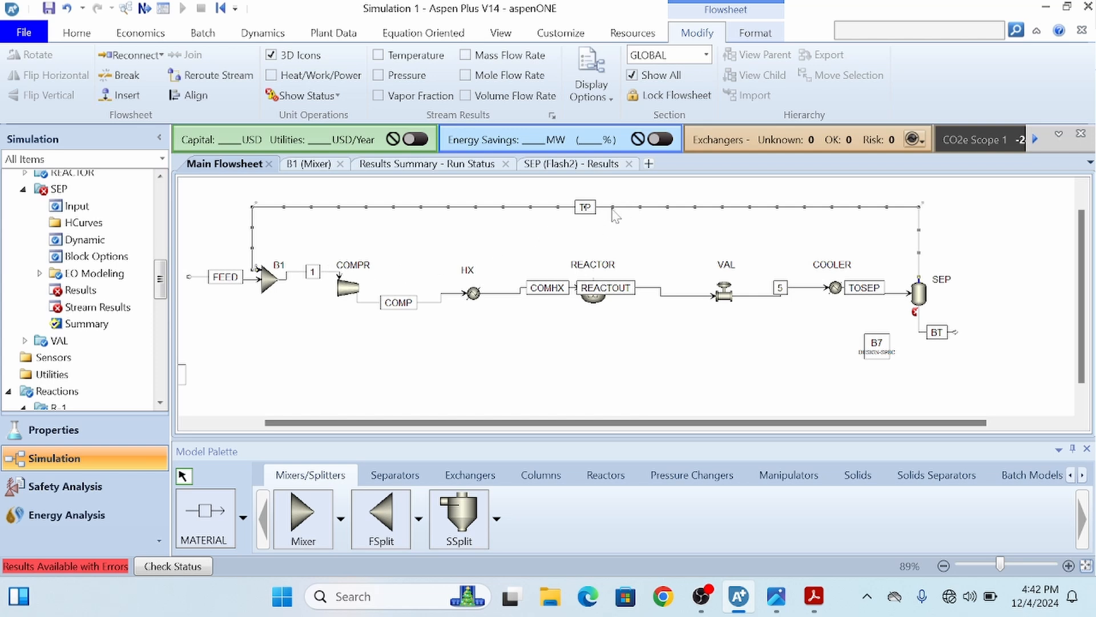
{"action": "right_click", "coordinate": [614, 214]}
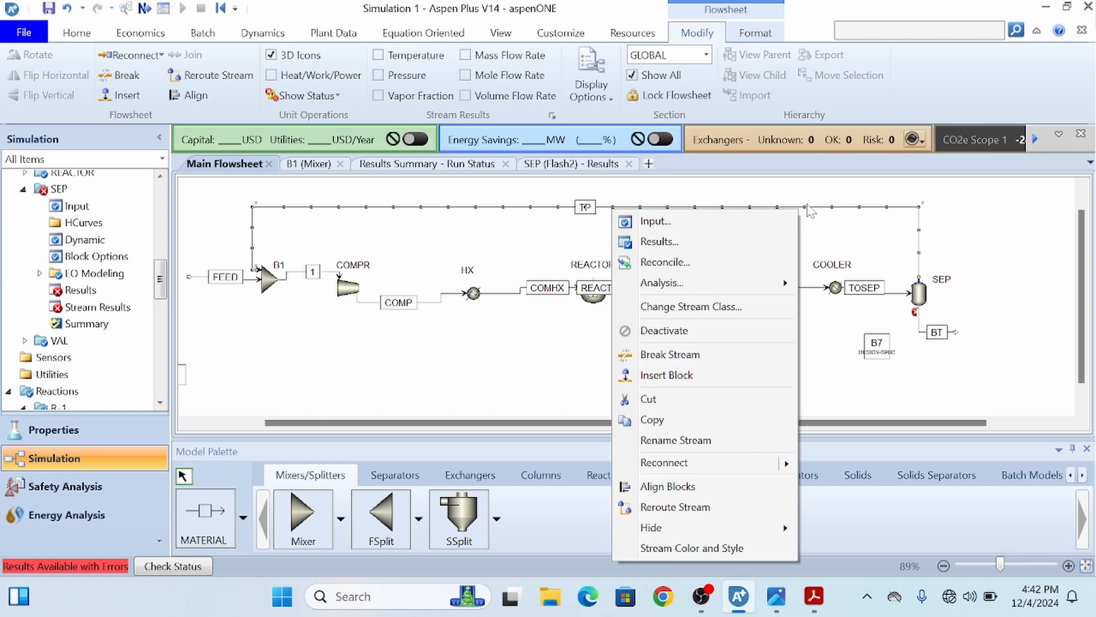
{"action": "left_click", "coordinate": [679, 379]}
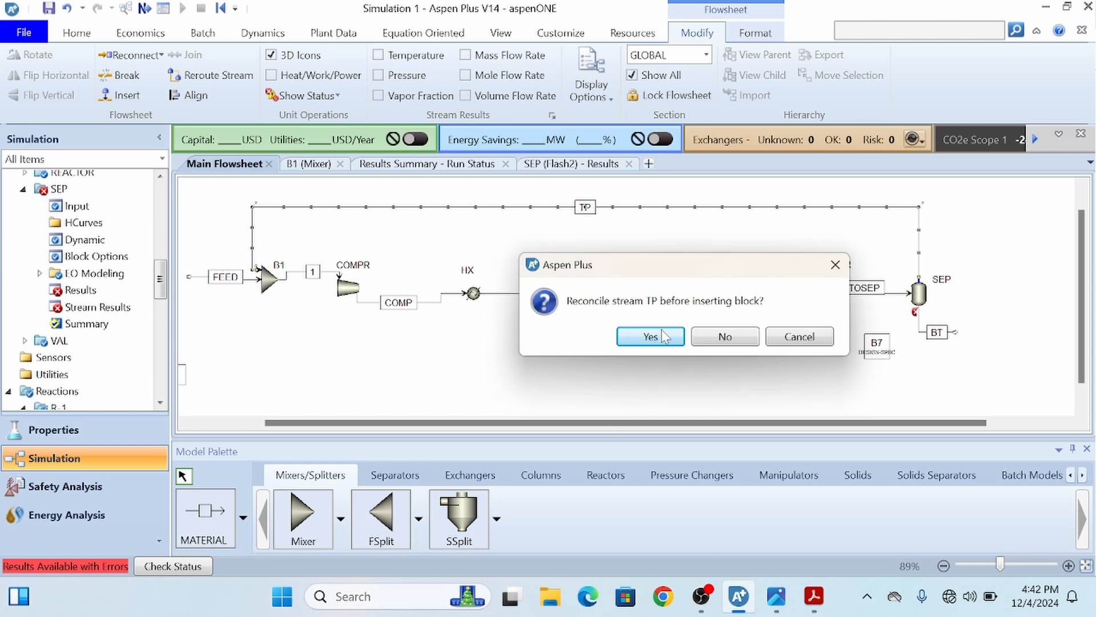
{"action": "left_click", "coordinate": [660, 328]}
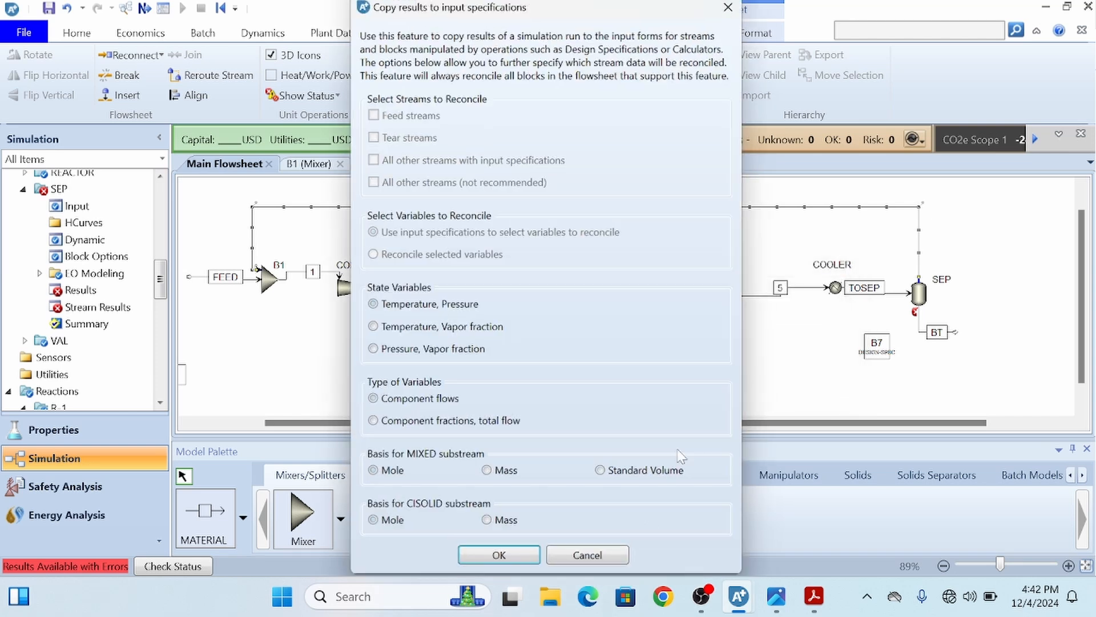
{"action": "left_click", "coordinate": [499, 564]}
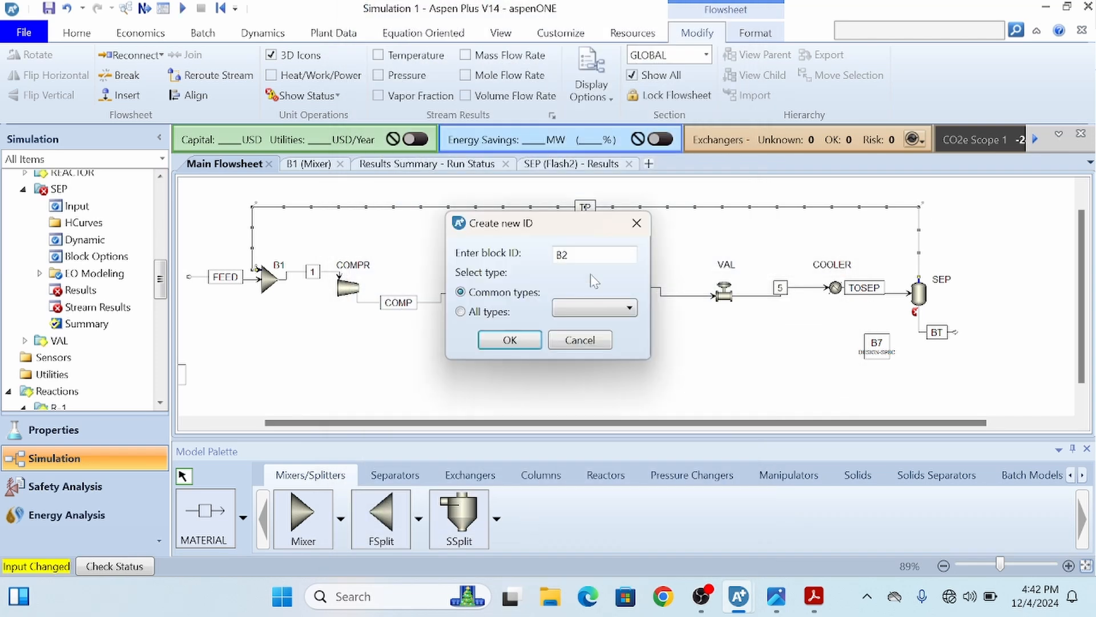
{"action": "left_click", "coordinate": [628, 309]}
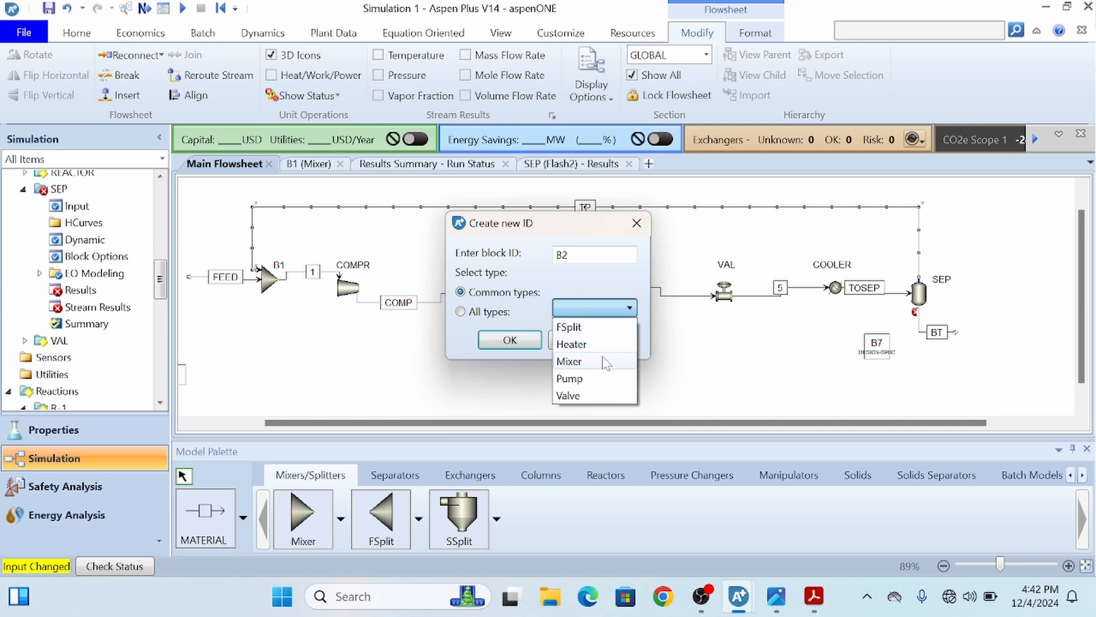
{"action": "left_click", "coordinate": [598, 326]}
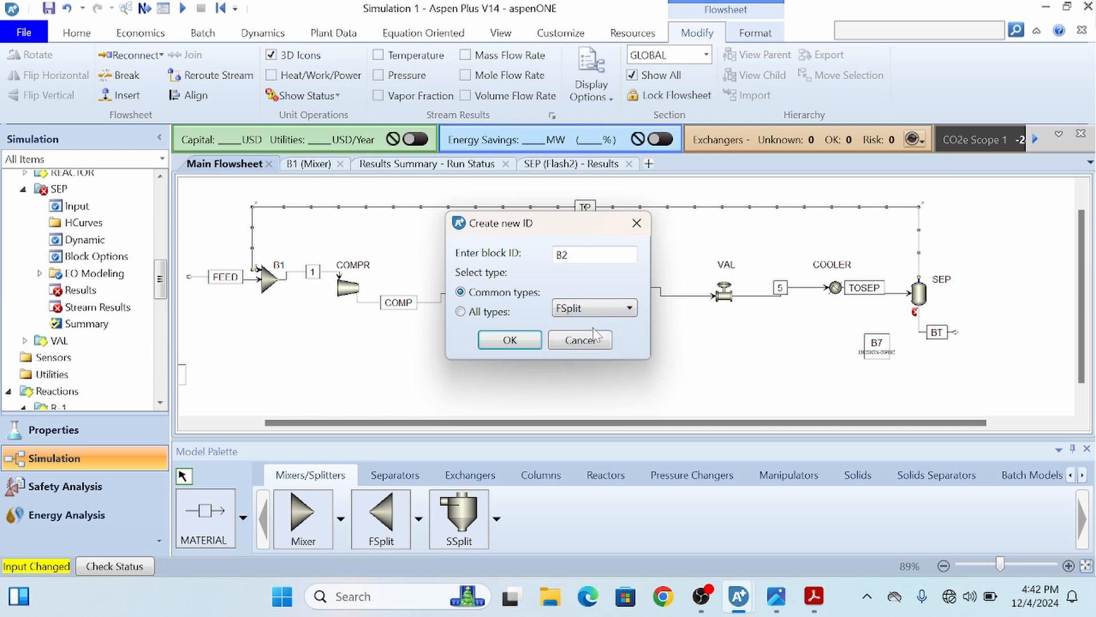
{"action": "left_click", "coordinate": [510, 341]}
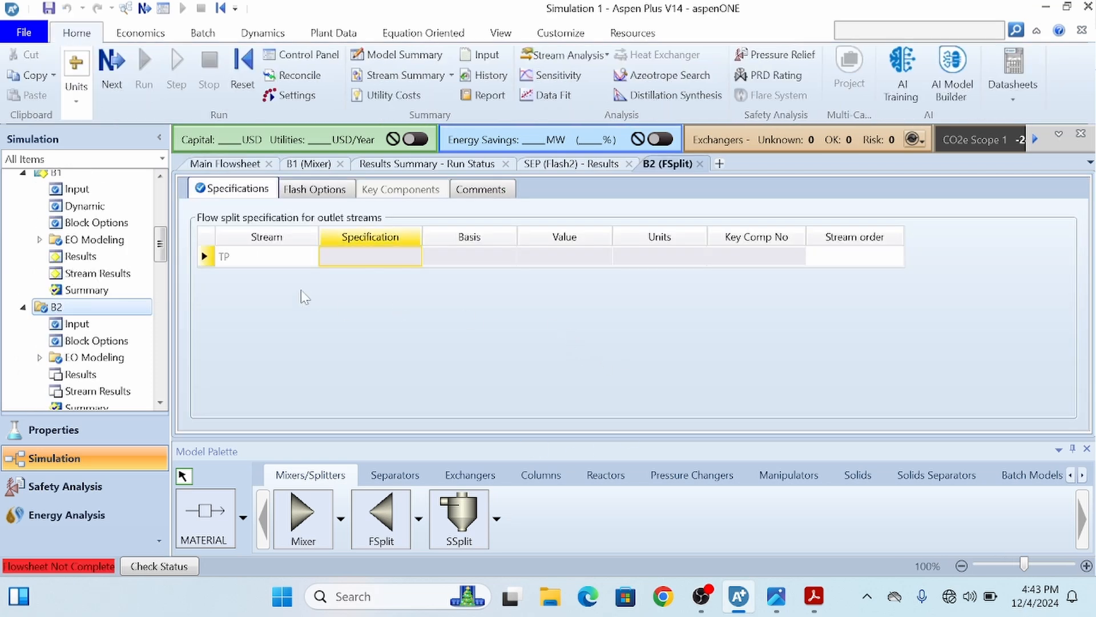
Return to the main flowsheet and move splitter B2 above COOLER
{"action": "left_click", "coordinate": [234, 166]}
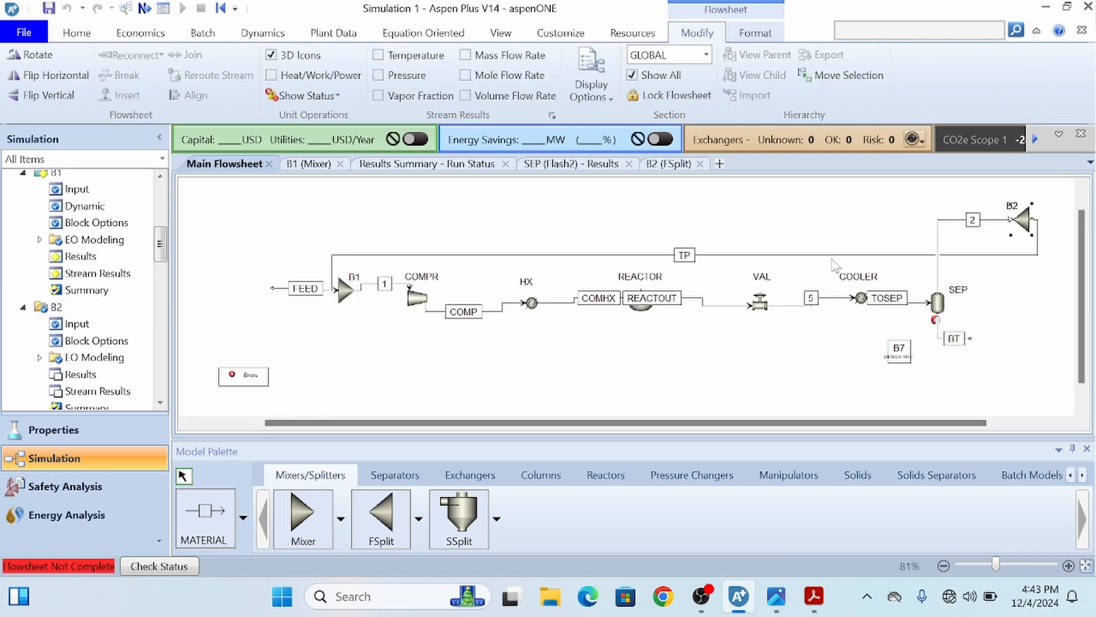
{"action": "left_click_drag", "start_coordinate": [1019, 228], "coordinate": [842, 233]}
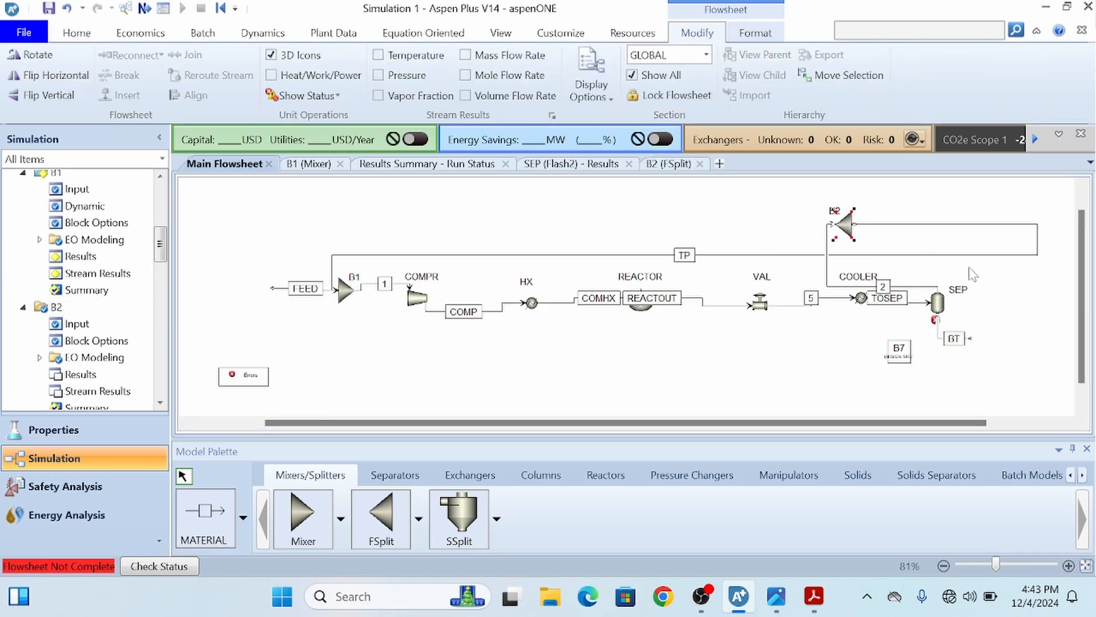
Rotate splitter B2 by 180 degrees so that its inlet faces stream 2 and its outlet faces stream TP
{"action": "left_click", "coordinate": [36, 55]}
{"action": "left_click", "coordinate": [40, 56]}
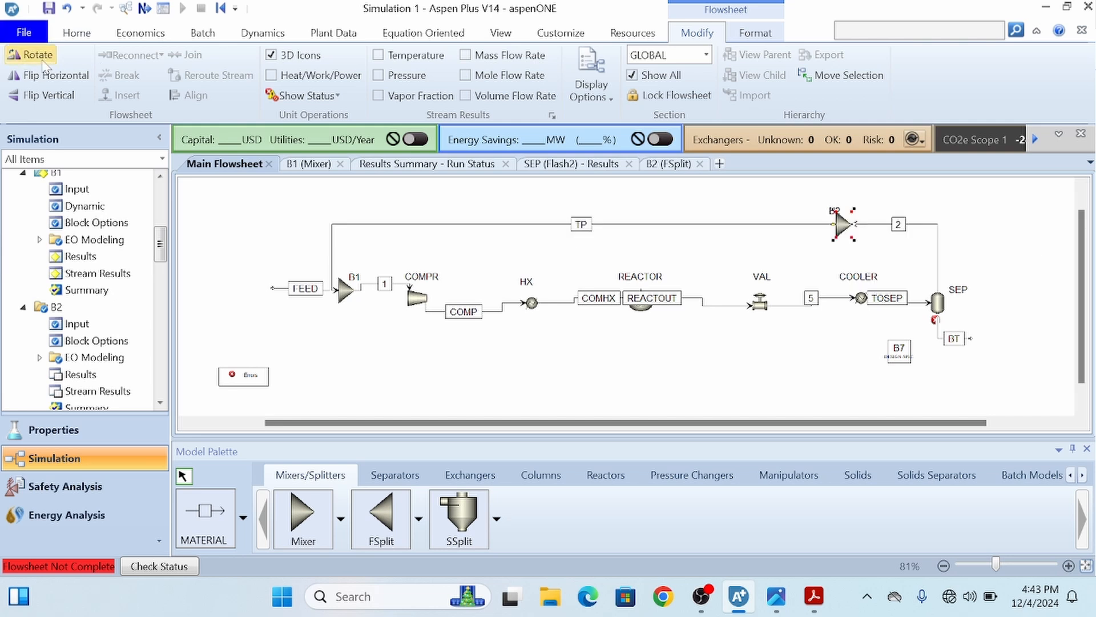
{"action": "left_click", "coordinate": [722, 255]}
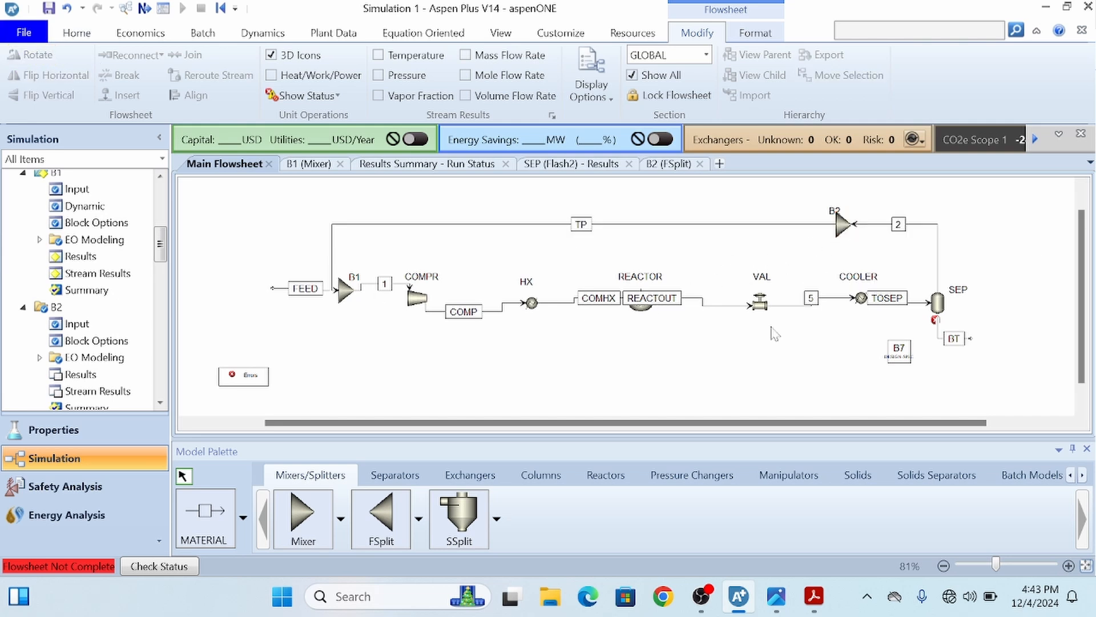
Draw a second material outlet stream from splitter B2, ending freely above stream 2
{"action": "left_click", "coordinate": [198, 526]}
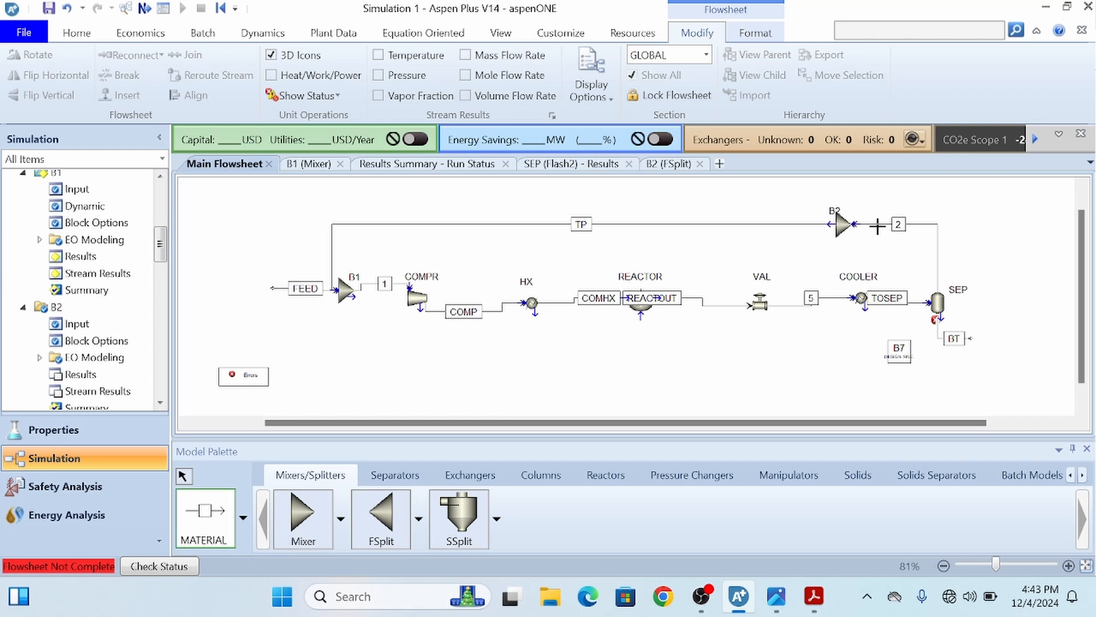
{"action": "left_click", "coordinate": [829, 224]}
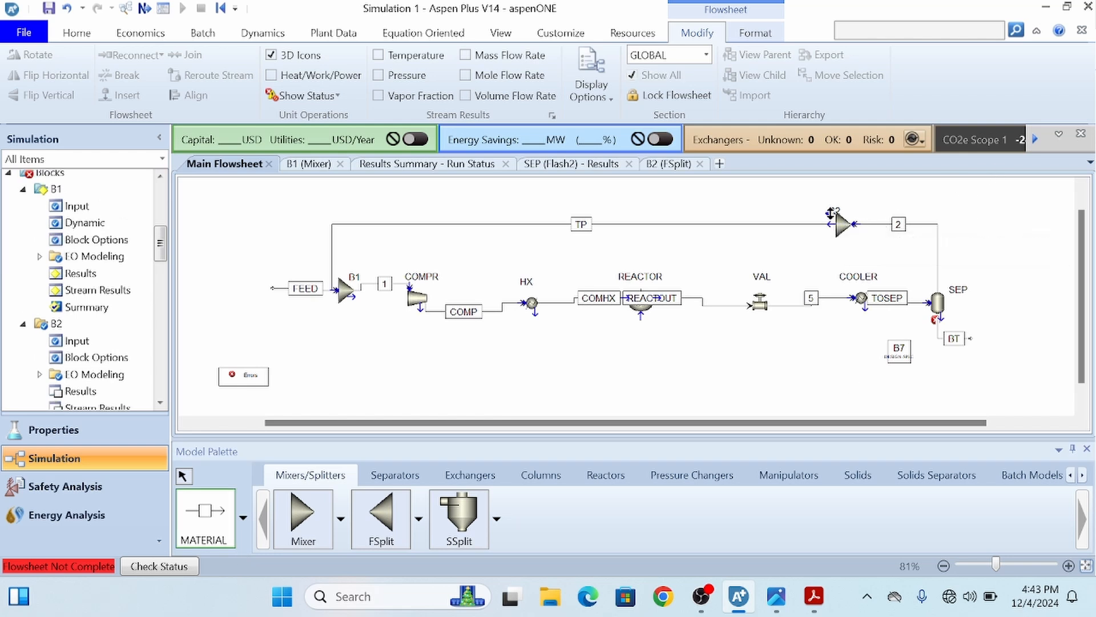
{"action": "left_click", "coordinate": [893, 188]}
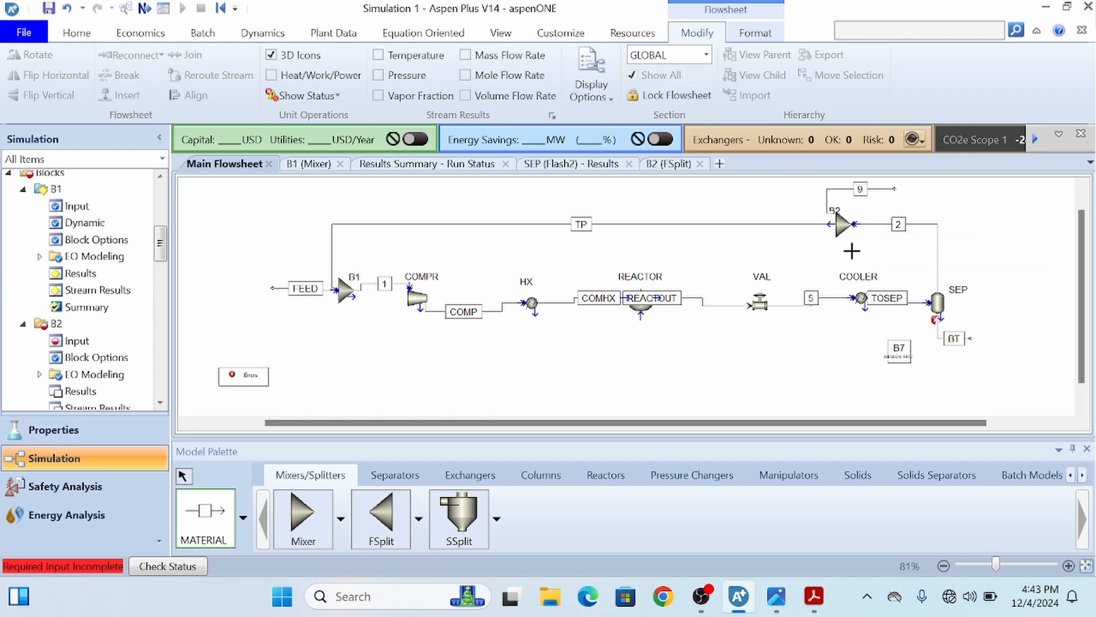
{"action": "left_click", "coordinate": [183, 476]}
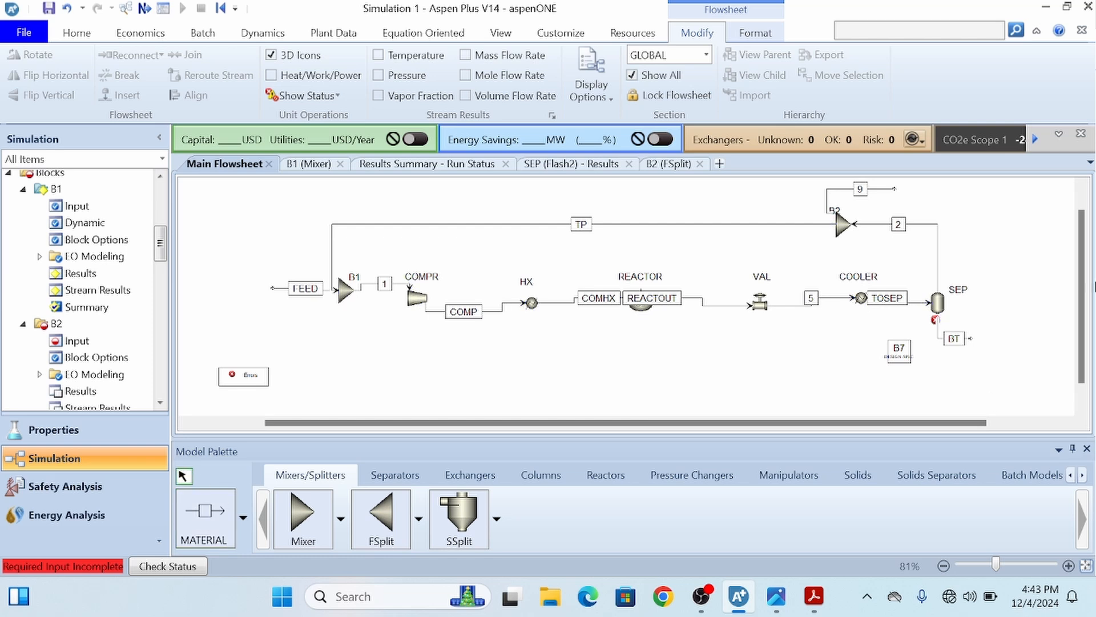
Specify a split fraction of 0.7 for outlet stream 9 of splitter B2
{"action": "double_click", "coordinate": [843, 224]}
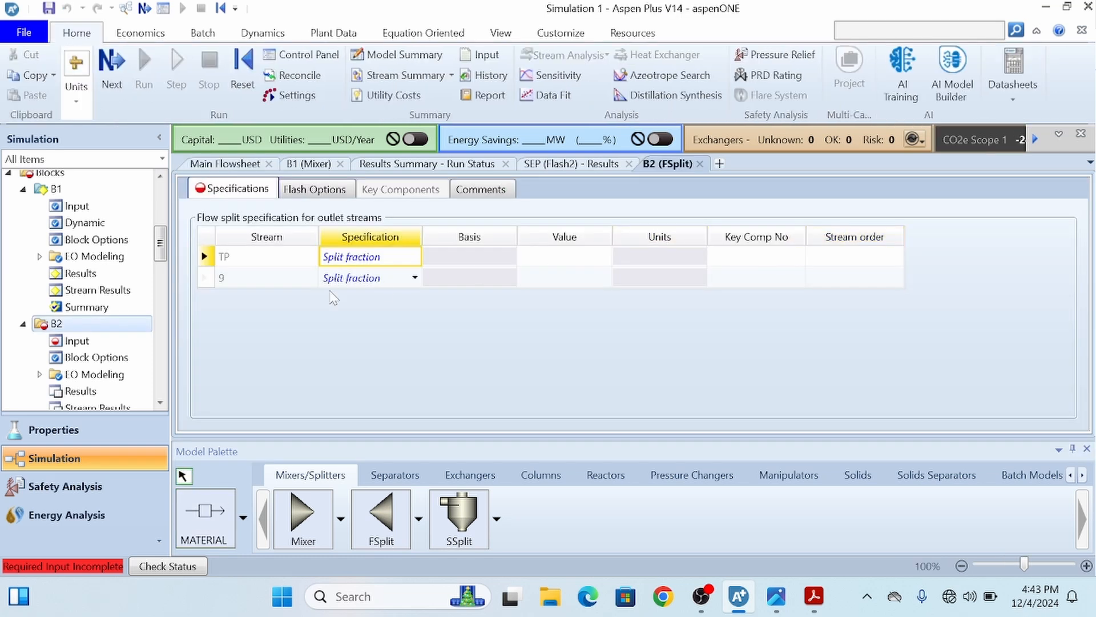
{"action": "left_click", "coordinate": [590, 277]}
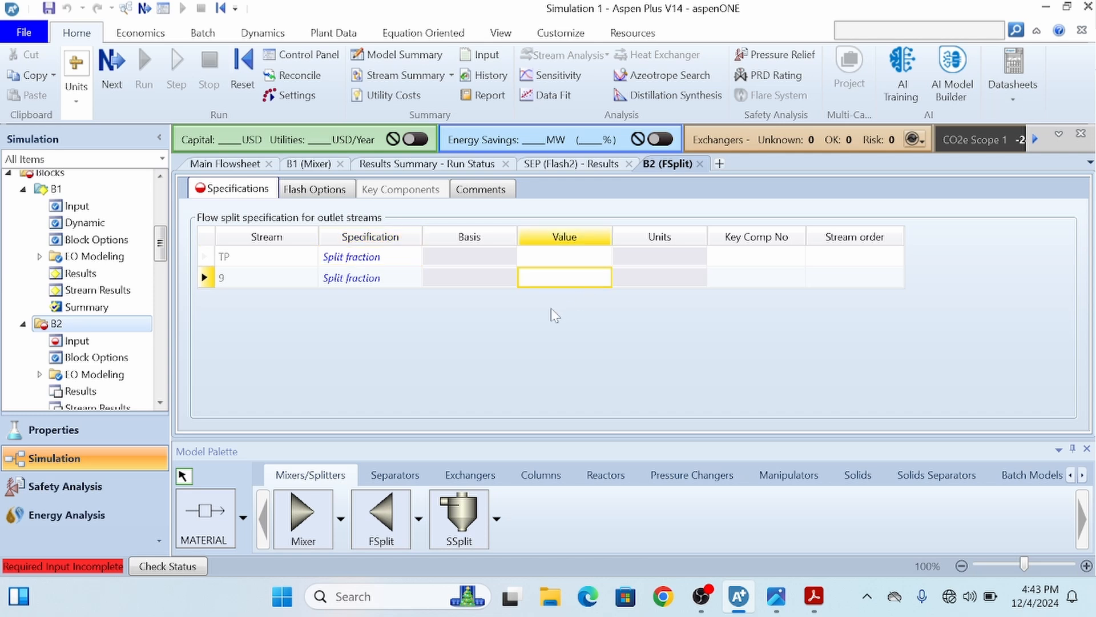
{"action": "type", "text": "0.7"}
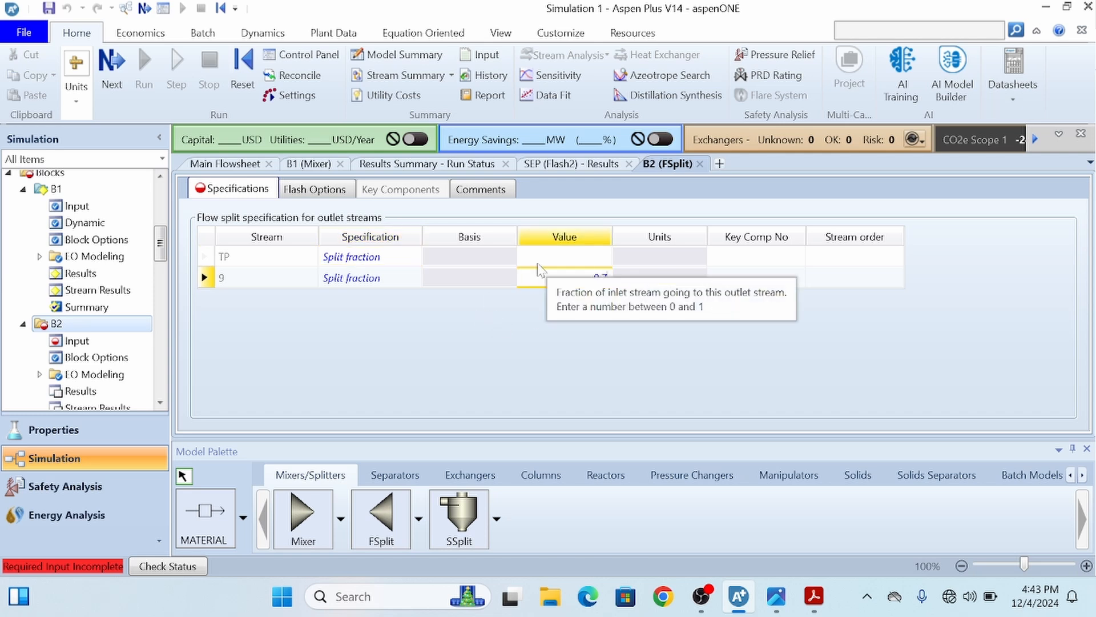
{"action": "key", "text": "Return"}
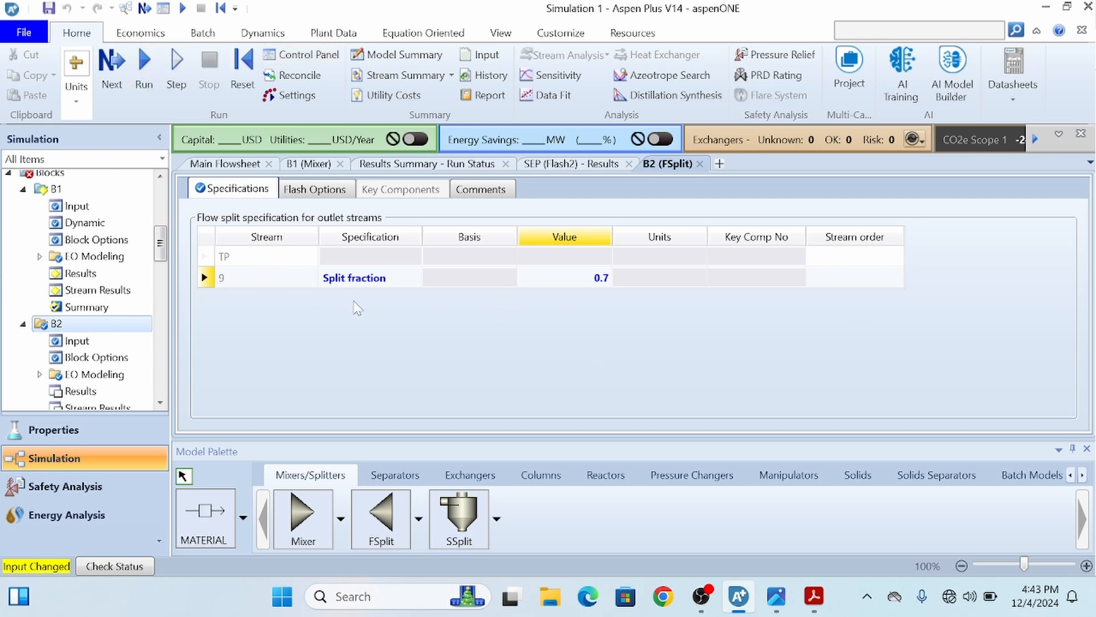
Reinitialize the whole simulation and run it with the splitter in the recycle
{"action": "left_click", "coordinate": [242, 70]}
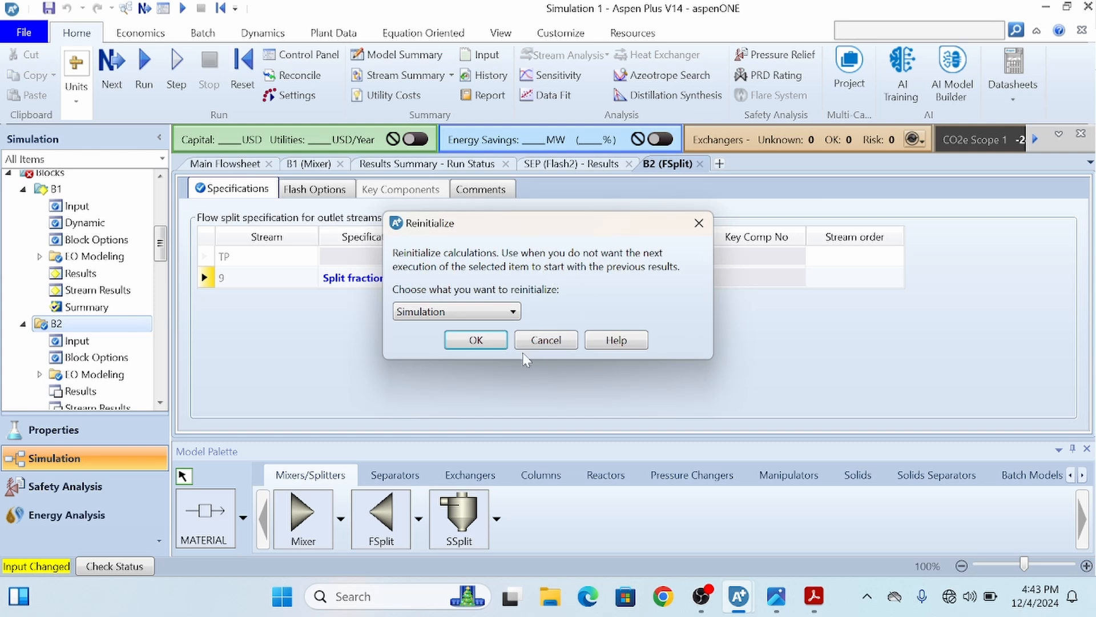
{"action": "left_click", "coordinate": [470, 343]}
{"action": "left_click", "coordinate": [649, 318]}
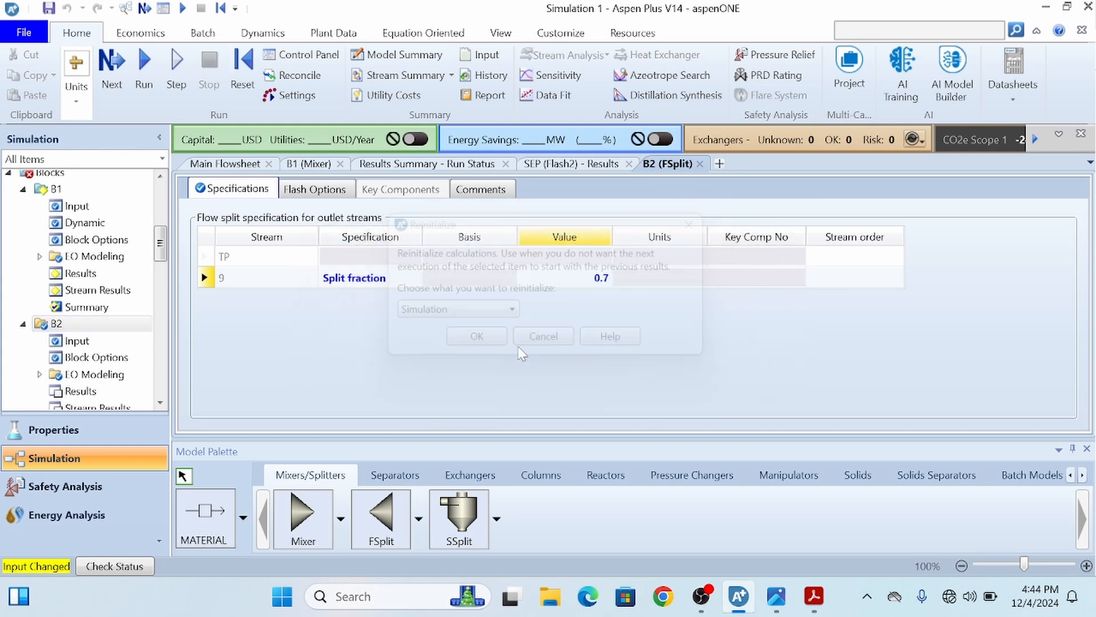
{"action": "left_click", "coordinate": [144, 69]}
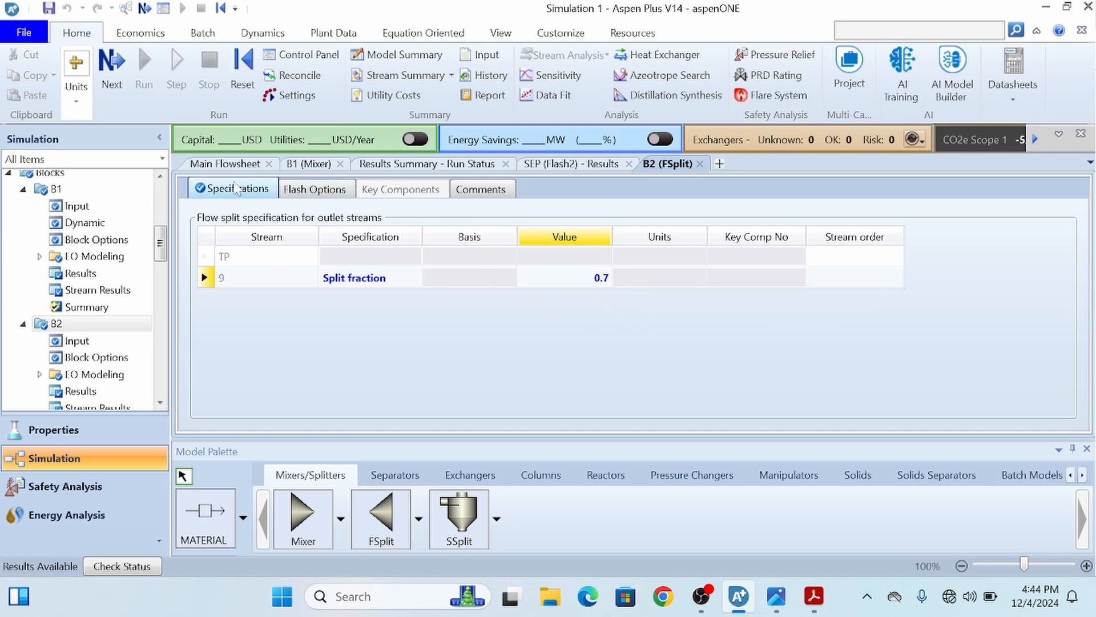
On the main flowsheet, move splitter B2's ID label clear of stream 9's line
{"action": "left_click", "coordinate": [226, 165]}
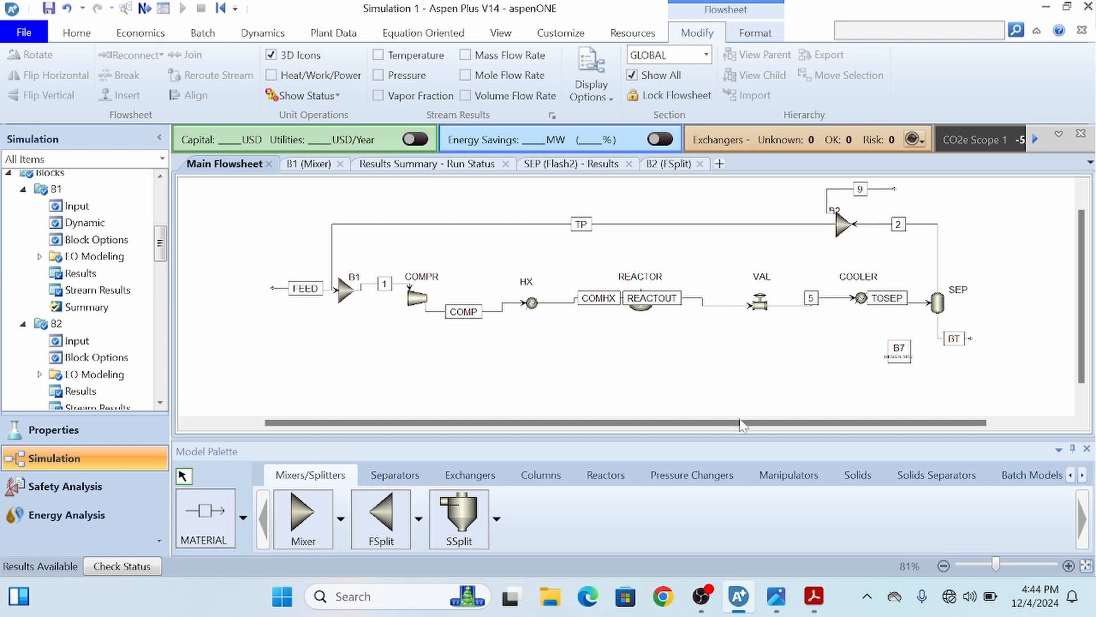
{"action": "left_click_drag", "start_coordinate": [827, 198], "coordinate": [854, 213]}
{"action": "left_click", "coordinate": [836, 210]}
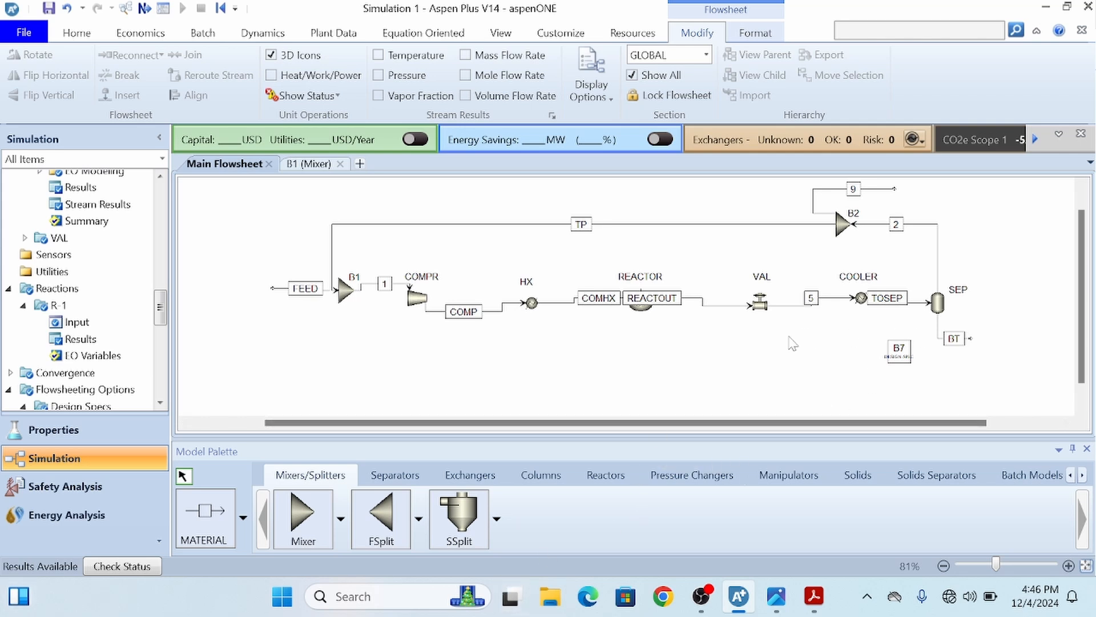
Switch to the methanol problem statement in Acrobat and read the separator, vapor recycle and distillation requirements in items 3 to 5
{"action": "key", "text": "alt+Tab"}
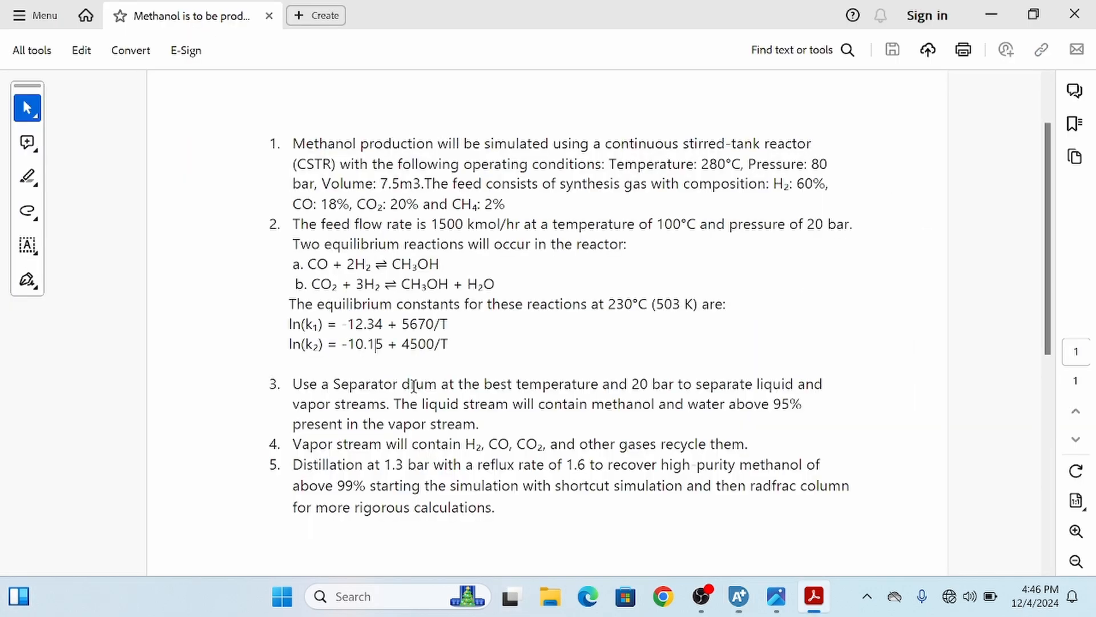
{"action": "left_click_drag", "start_coordinate": [350, 392], "coordinate": [588, 404]}
{"action": "left_click", "coordinate": [681, 407]}
{"action": "left_click_drag", "start_coordinate": [486, 384], "coordinate": [607, 395]}
{"action": "left_click", "coordinate": [531, 434]}
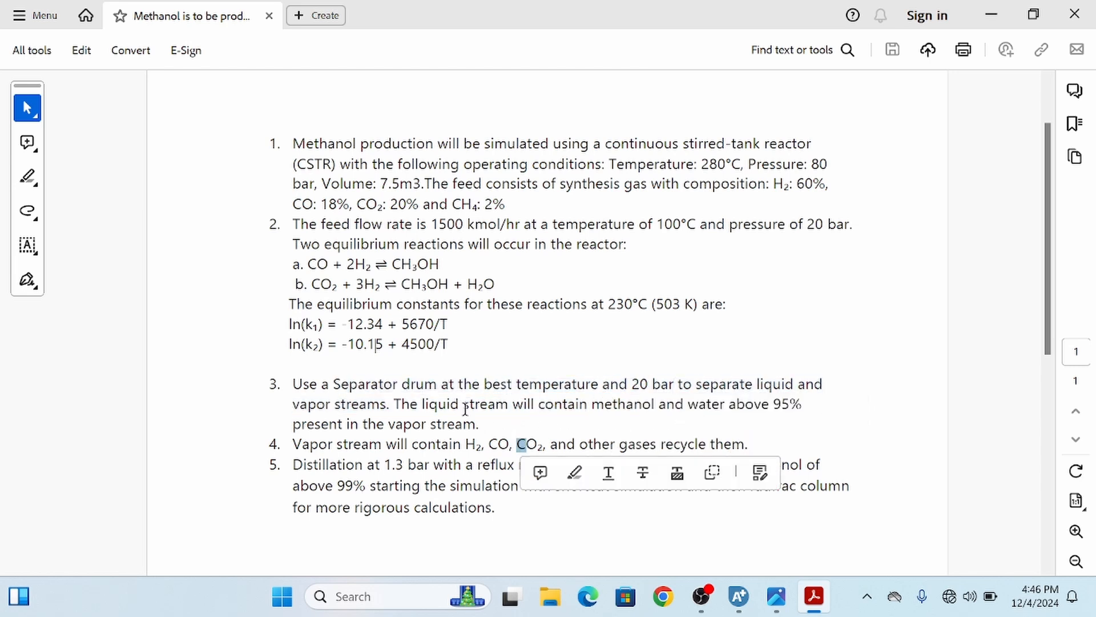
{"action": "left_click_drag", "start_coordinate": [463, 404], "coordinate": [727, 421]}
{"action": "left_click", "coordinate": [513, 421]}
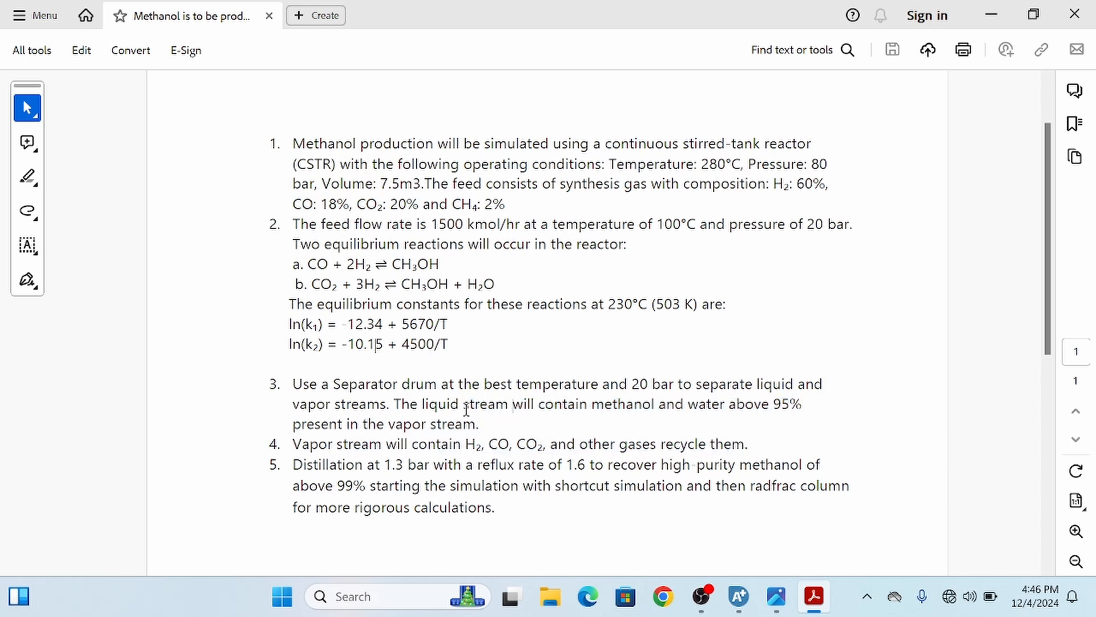
{"action": "left_click_drag", "start_coordinate": [466, 409], "coordinate": [483, 431]}
{"action": "left_click", "coordinate": [483, 430]}
{"action": "mouse_move", "coordinate": [293, 446]}
{"action": "left_mouse_down"}
{"action": "mouse_move", "coordinate": [743, 435]}
{"action": "mouse_move", "coordinate": [731, 433]}
{"action": "left_mouse_up"}
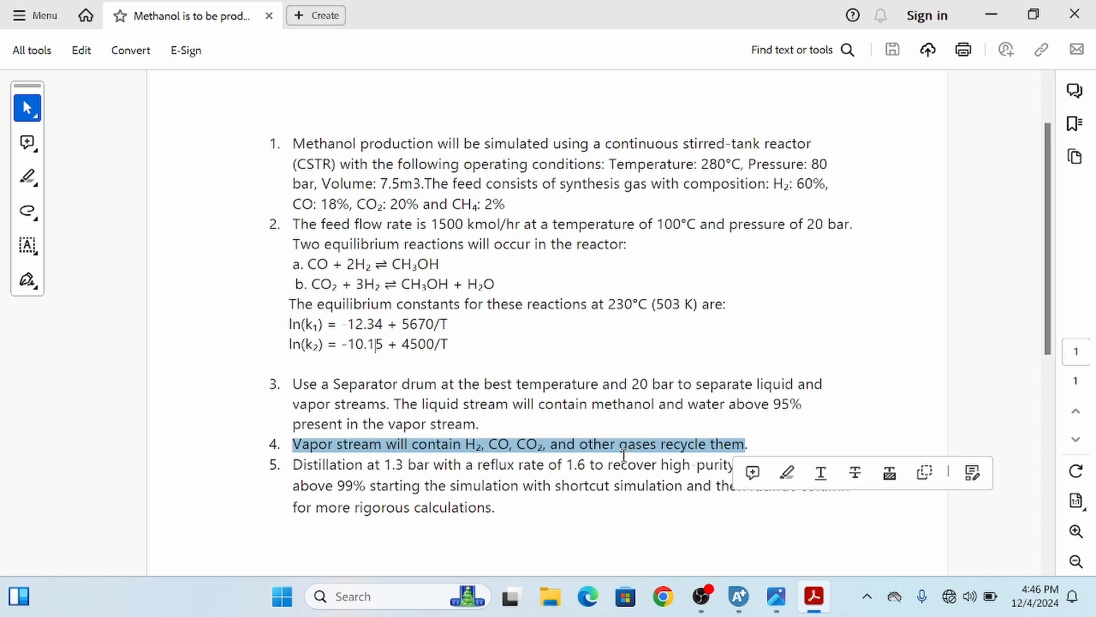
{"action": "left_click", "coordinate": [747, 446]}
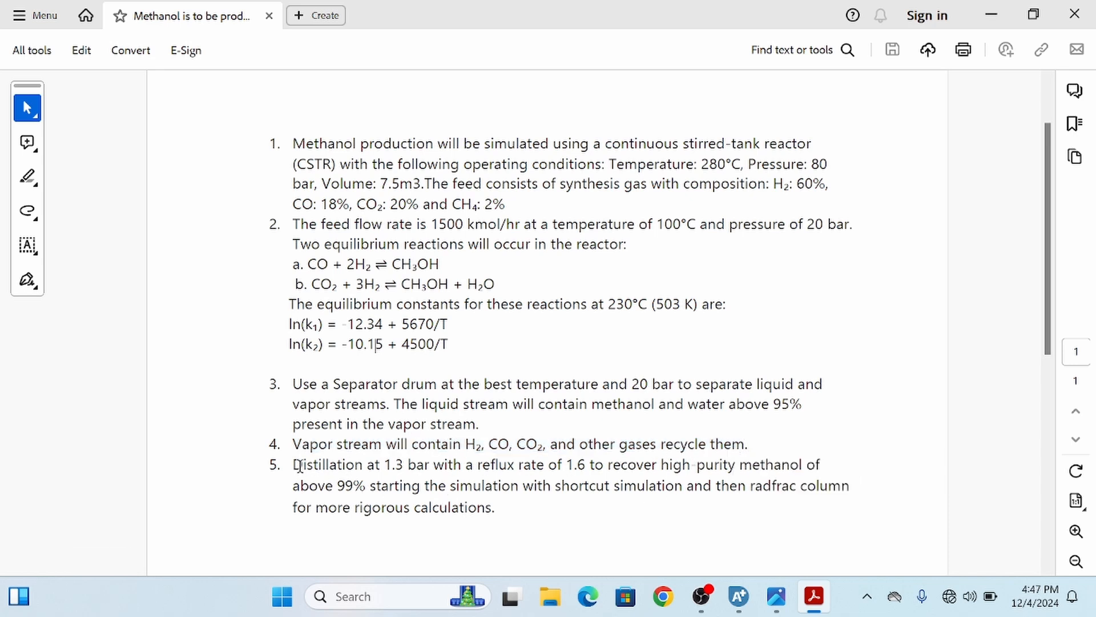
{"action": "left_click_drag", "start_coordinate": [294, 466], "coordinate": [490, 523]}
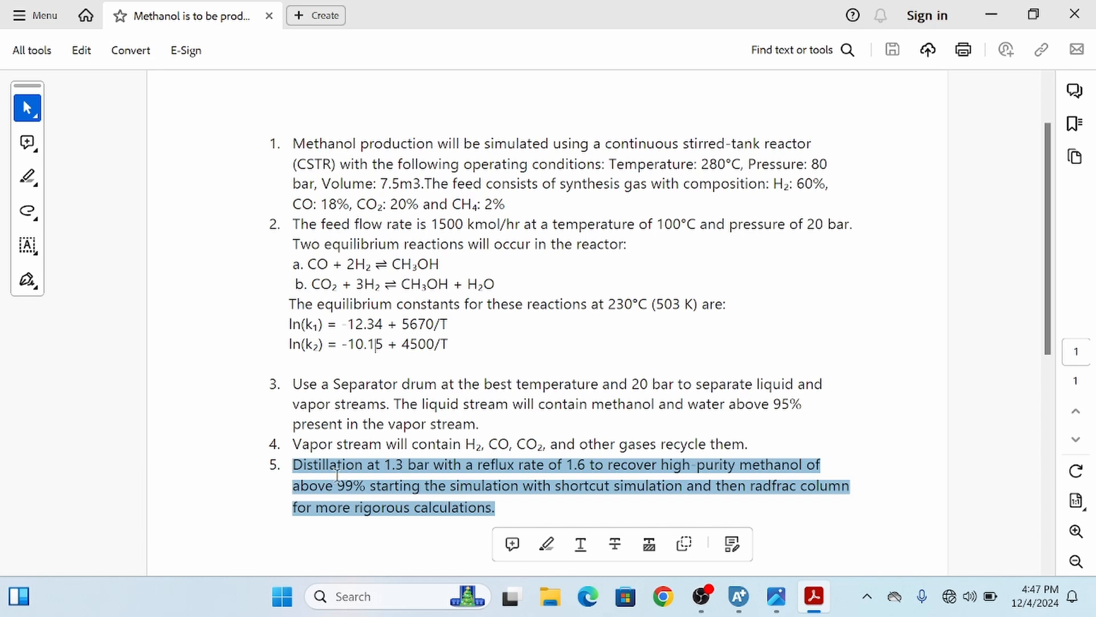
{"action": "left_click", "coordinate": [315, 478]}
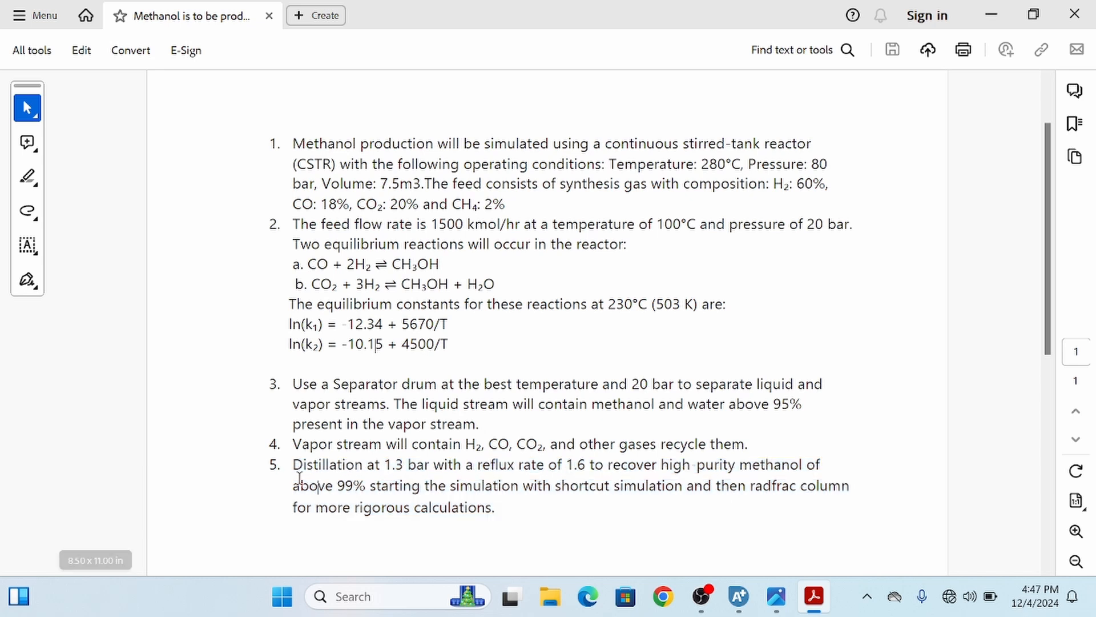
{"action": "mouse_move", "coordinate": [294, 464]}
{"action": "left_mouse_down"}
{"action": "mouse_move", "coordinate": [435, 473]}
{"action": "mouse_move", "coordinate": [523, 520]}
{"action": "left_mouse_up"}
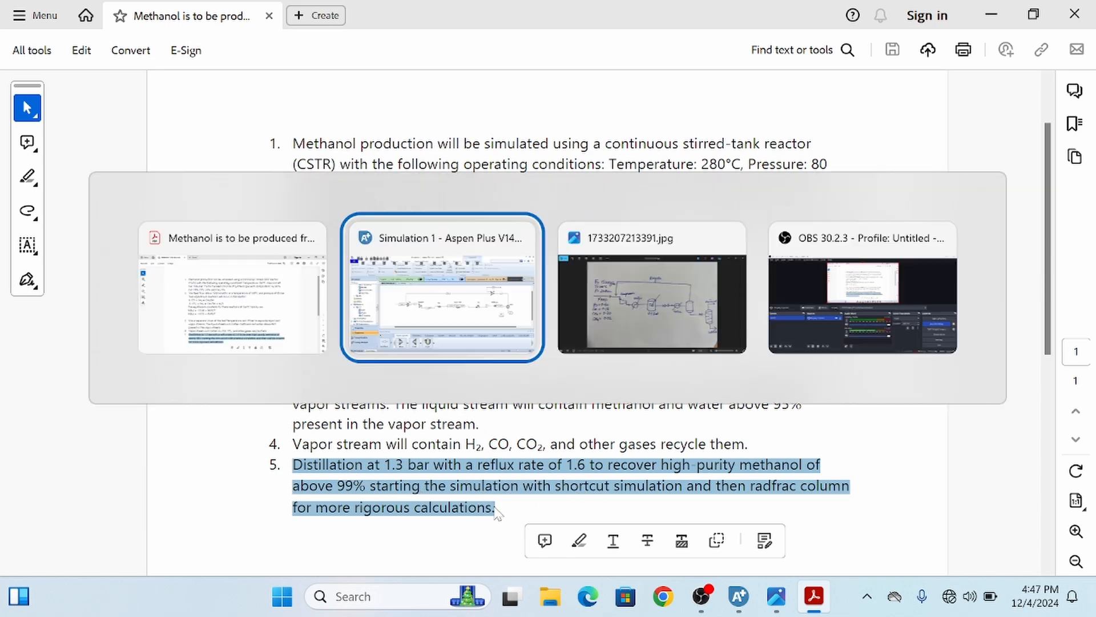
Return to Aspen Plus and move the COMHX and REACTOUT stream labels to either side of REACTOR so they no longer cover it
{"action": "key", "text": "alt+Tab"}
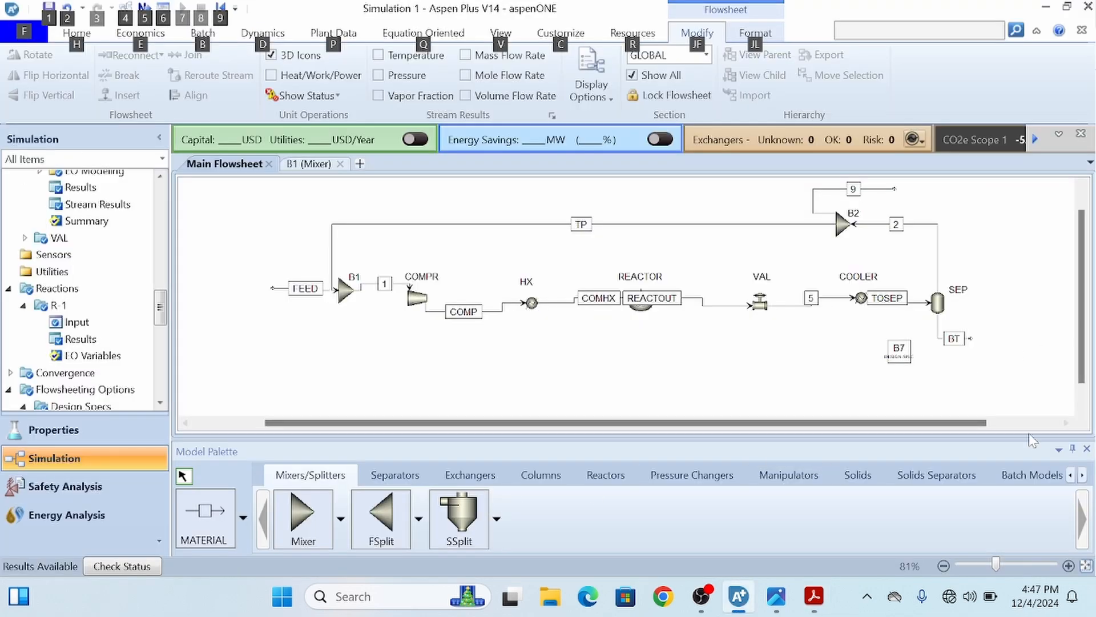
{"action": "left_click", "coordinate": [1066, 423]}
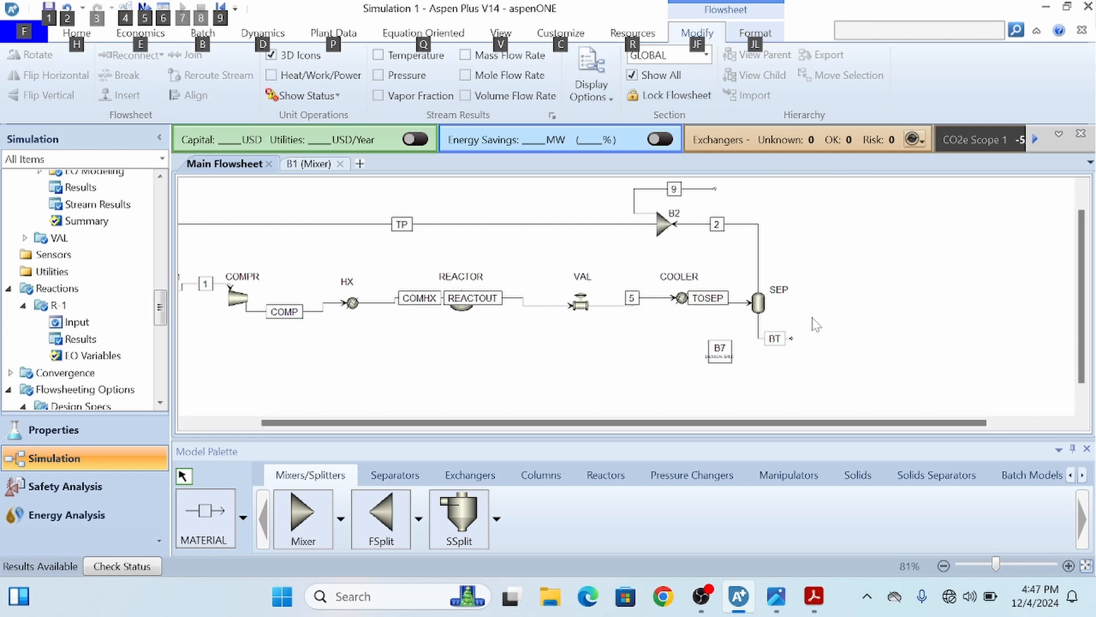
{"action": "left_click_drag", "start_coordinate": [415, 303], "coordinate": [390, 308]}
{"action": "left_click", "coordinate": [590, 349]}
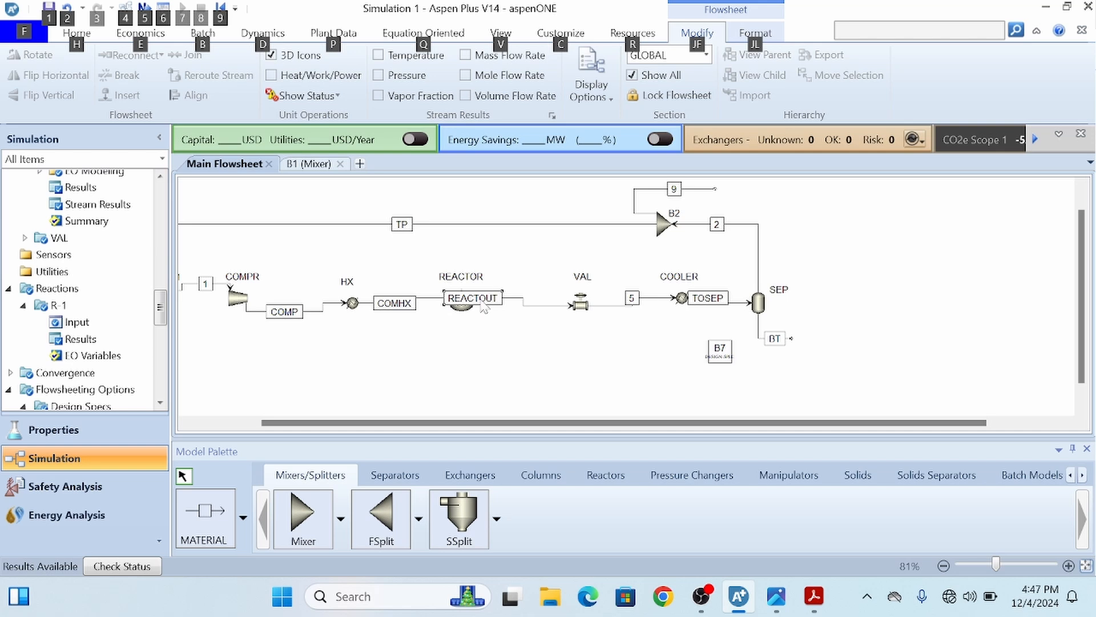
{"action": "left_click_drag", "start_coordinate": [483, 306], "coordinate": [532, 309]}
{"action": "left_click", "coordinate": [528, 351]}
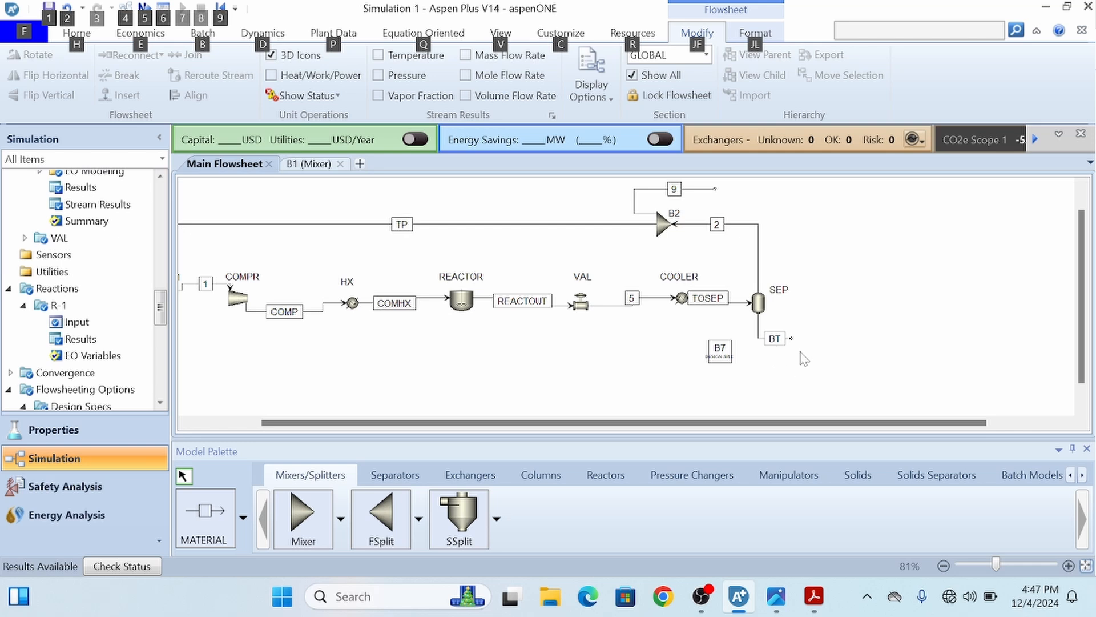
Place a Valve block on the flowsheet just beyond the free end of SEP's liquid stream BT
{"action": "left_click", "coordinate": [692, 476]}
{"action": "left_click", "coordinate": [554, 537]}
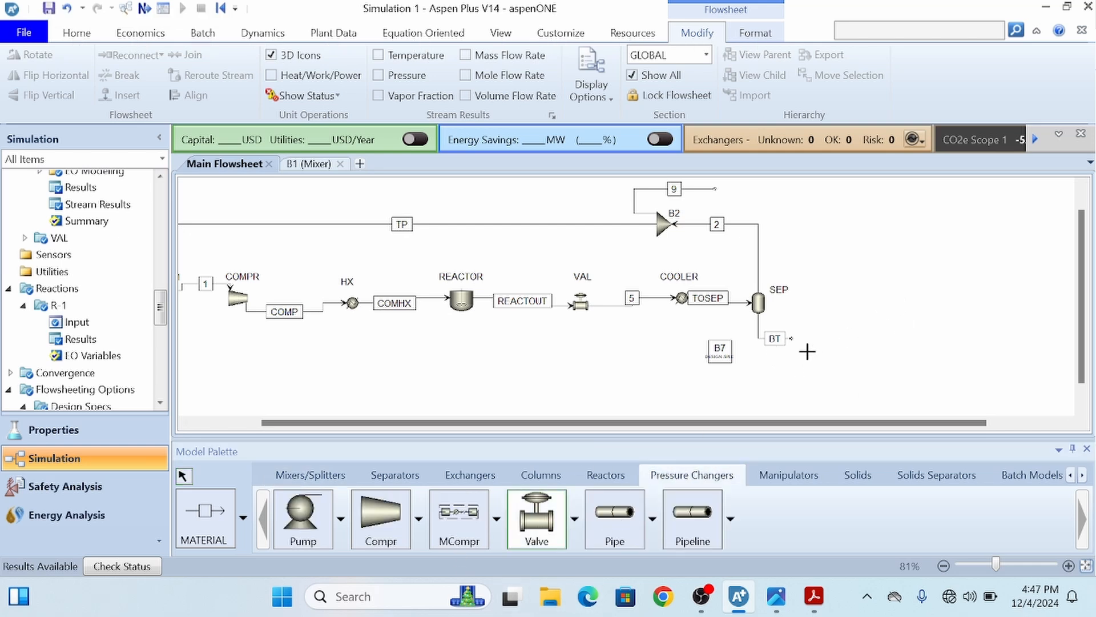
{"action": "left_click", "coordinate": [822, 338]}
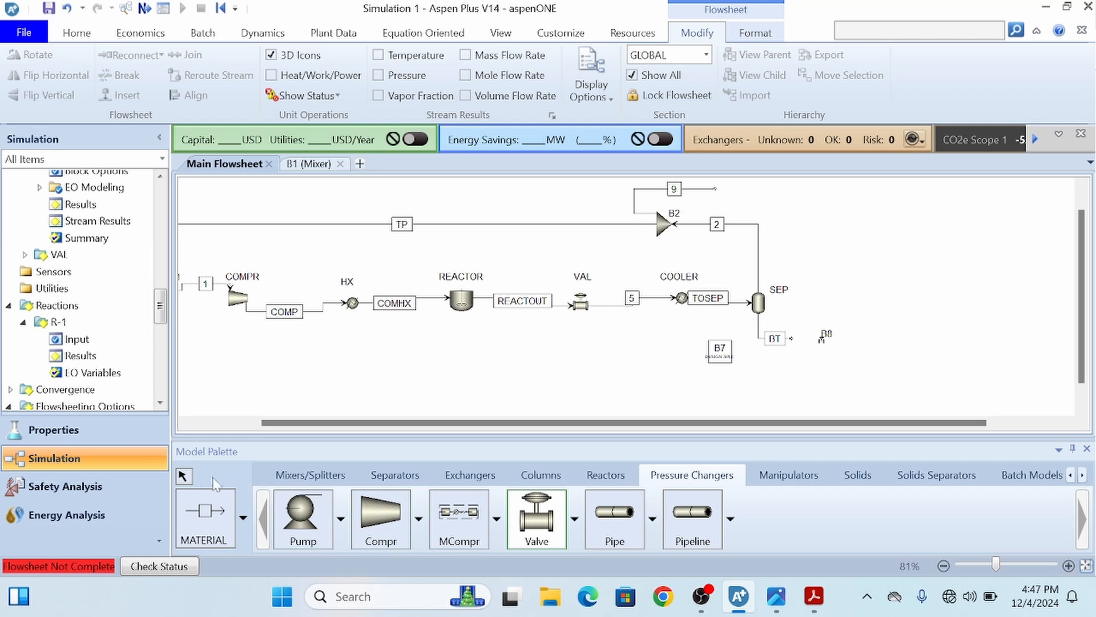
{"action": "left_click", "coordinate": [182, 475]}
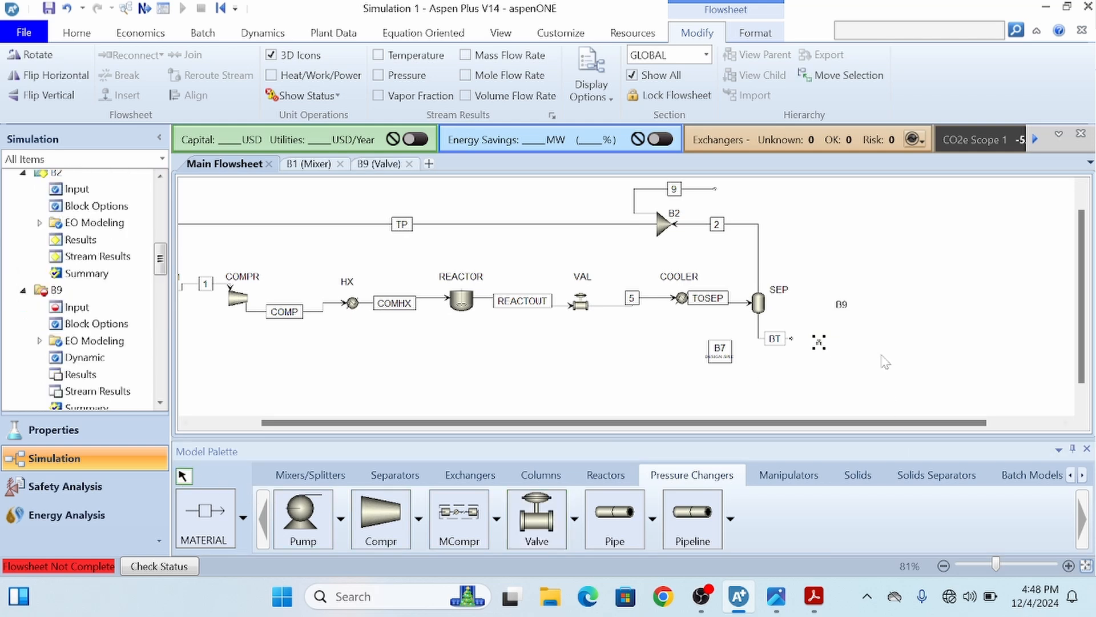
{"action": "left_click", "coordinate": [881, 351]}
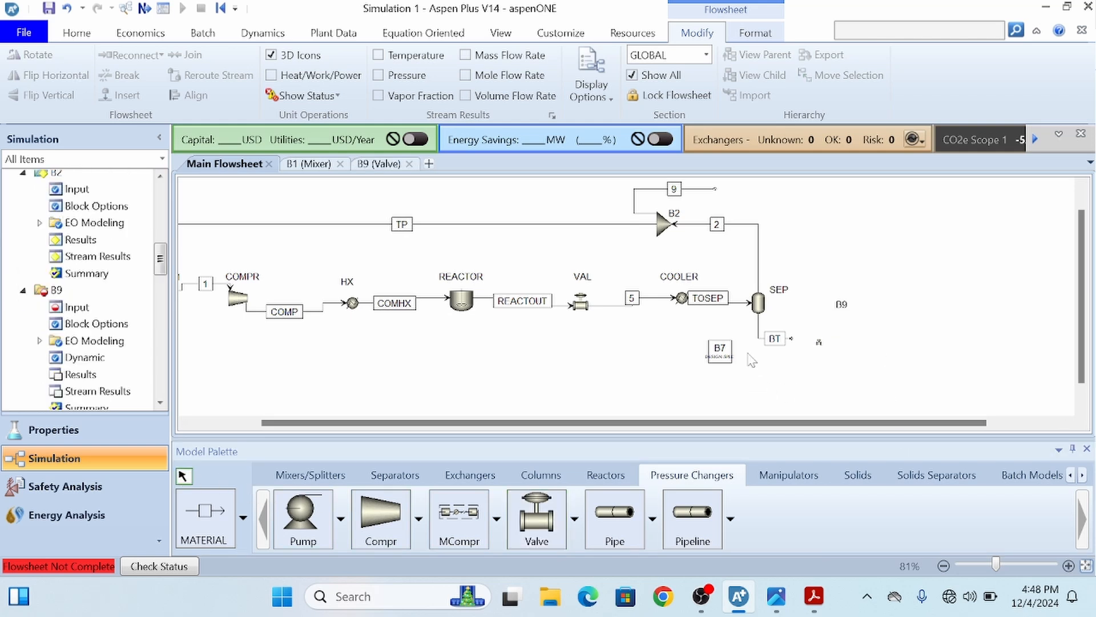
Connect the free end of SEP's liquid stream BT to the inlet of the newly placed valve
{"action": "left_click", "coordinate": [790, 340]}
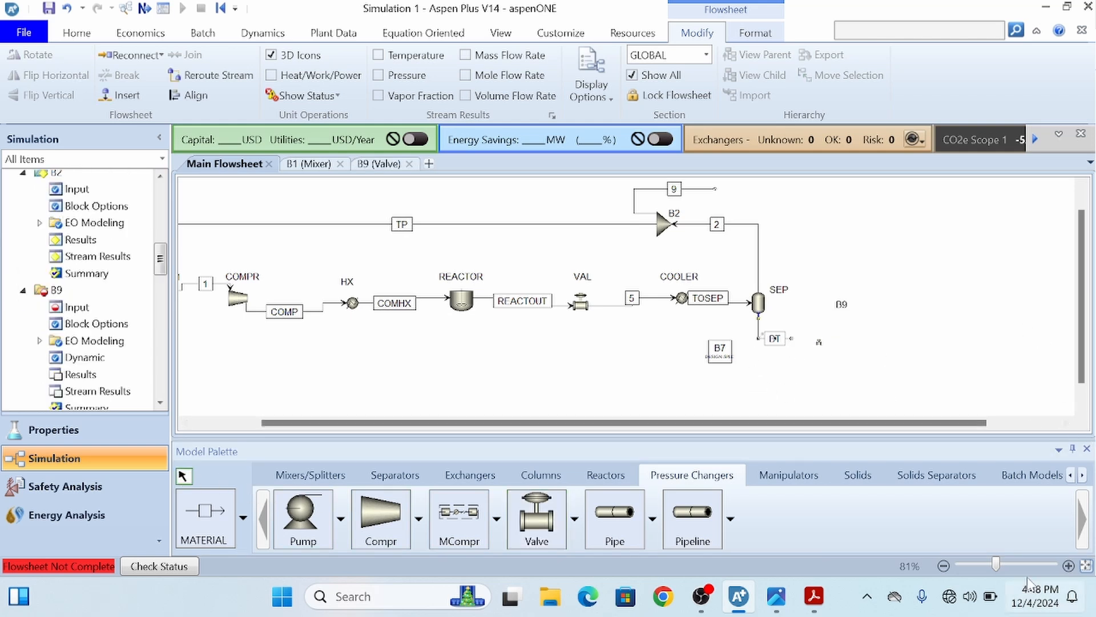
{"action": "left_click", "coordinate": [1069, 565]}
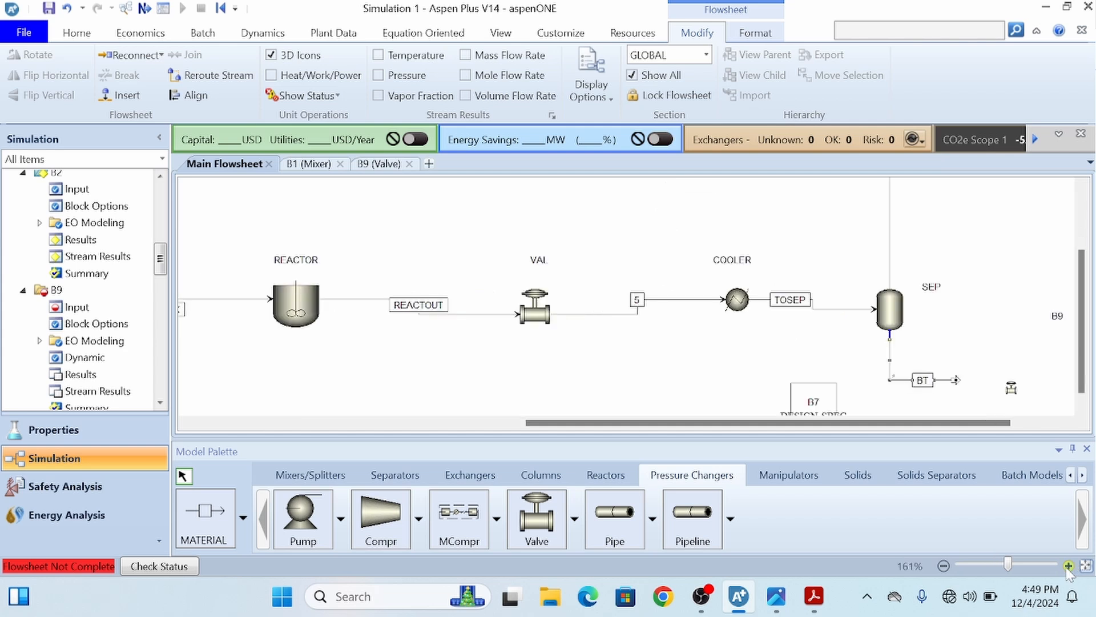
{"action": "left_click", "coordinate": [1068, 565]}
{"action": "left_click", "coordinate": [1065, 423]}
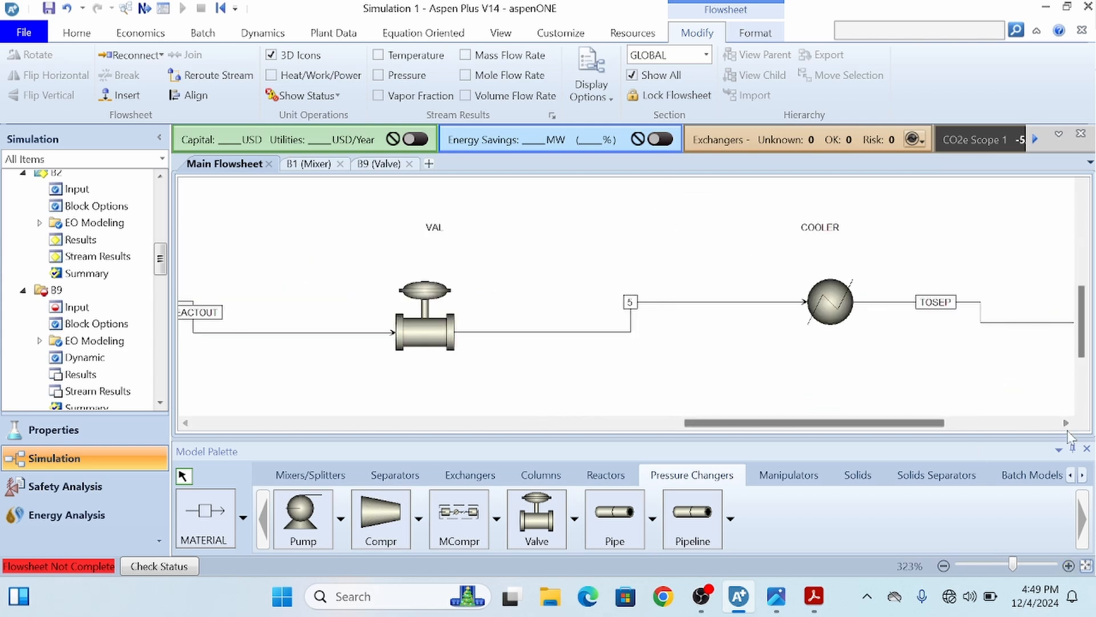
{"action": "left_click", "coordinate": [1065, 423]}
{"action": "left_click", "coordinate": [1066, 423]}
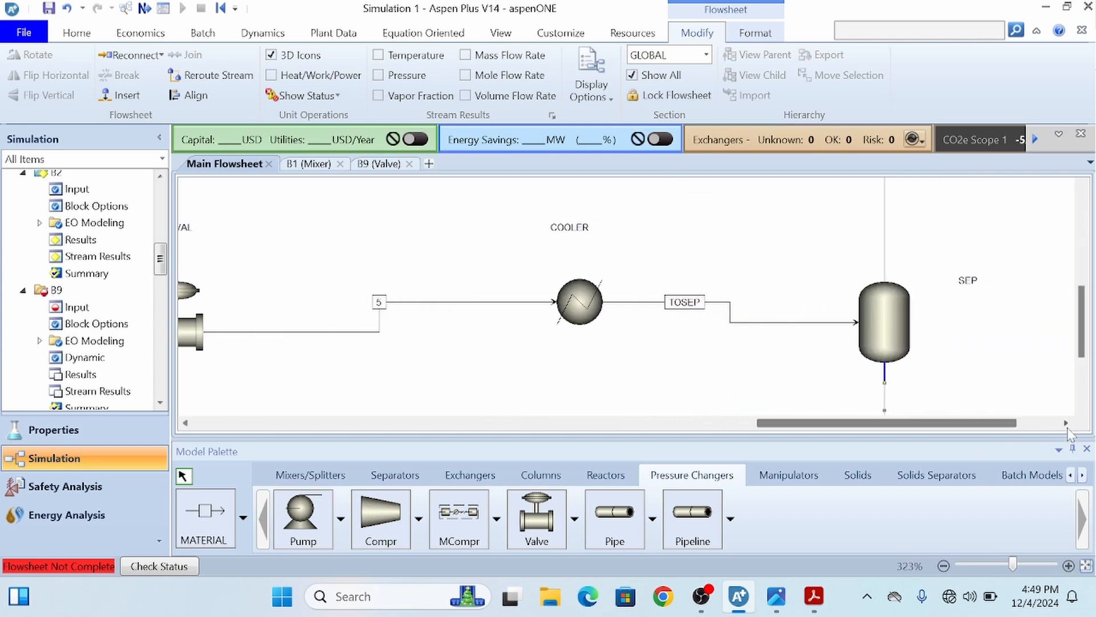
{"action": "scroll", "coordinate": [962, 260], "scroll_direction": "down", "scroll_amount": 1}
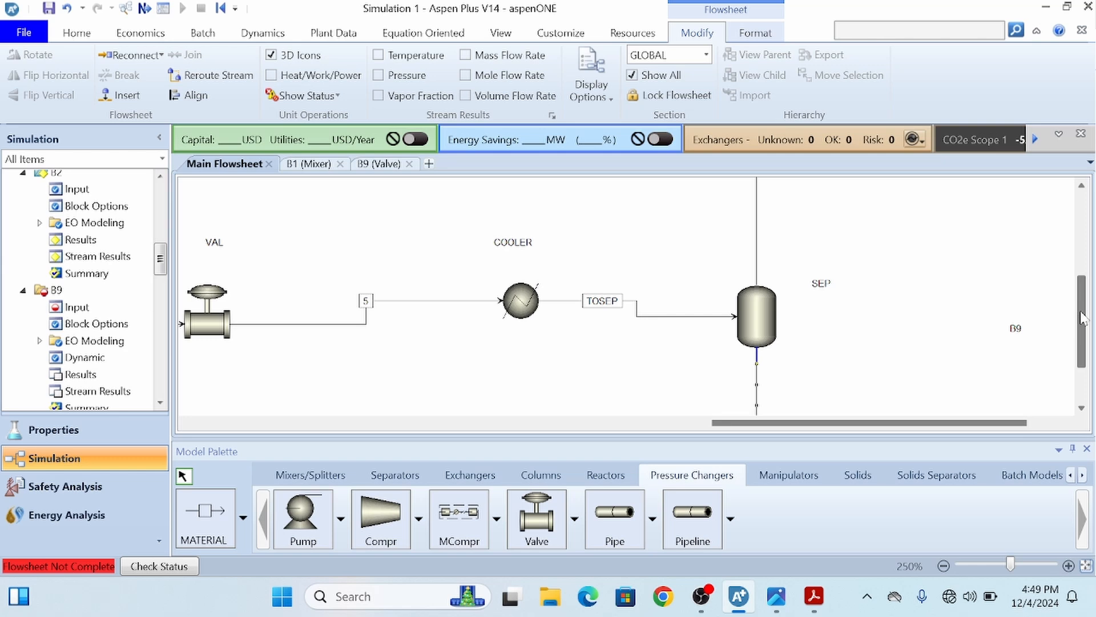
{"action": "left_click_drag", "start_coordinate": [1081, 314], "coordinate": [1081, 375]}
{"action": "left_click_drag", "start_coordinate": [858, 341], "coordinate": [925, 357]}
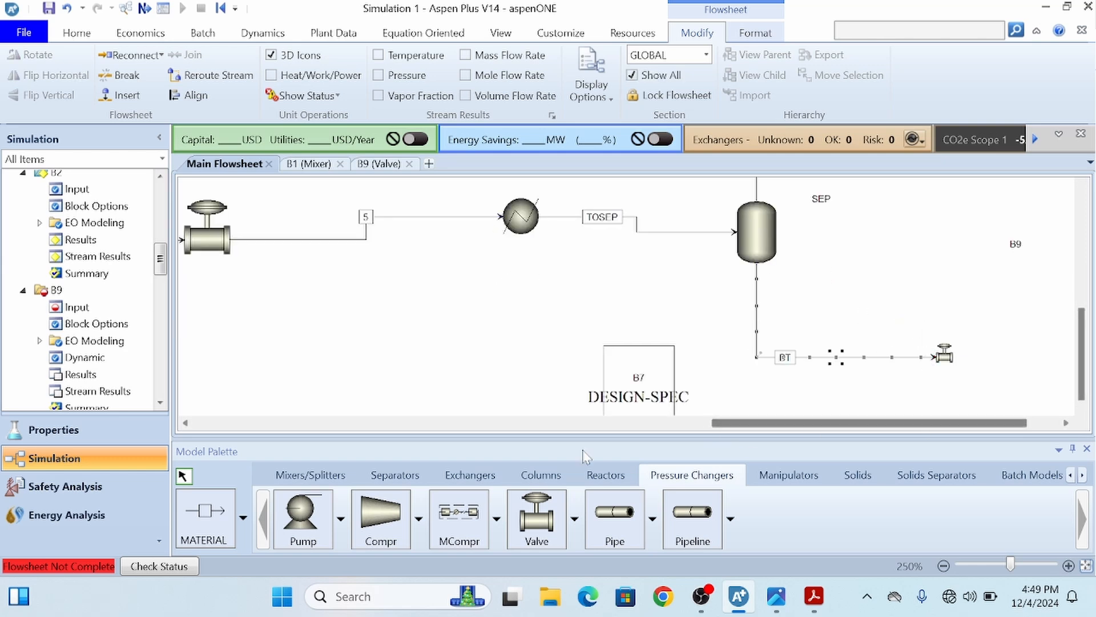
Move the new valve's ID label to just above its icon and rename the block VAL2
{"action": "left_click", "coordinate": [1068, 421]}
{"action": "left_click", "coordinate": [1068, 422]}
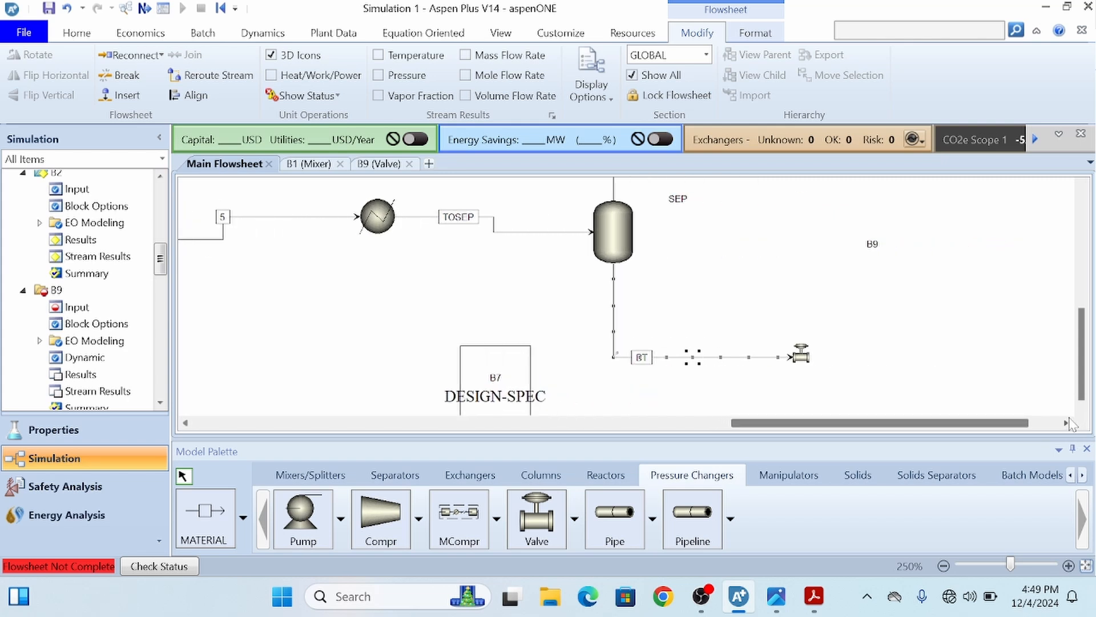
{"action": "left_click_drag", "start_coordinate": [872, 250], "coordinate": [802, 319]}
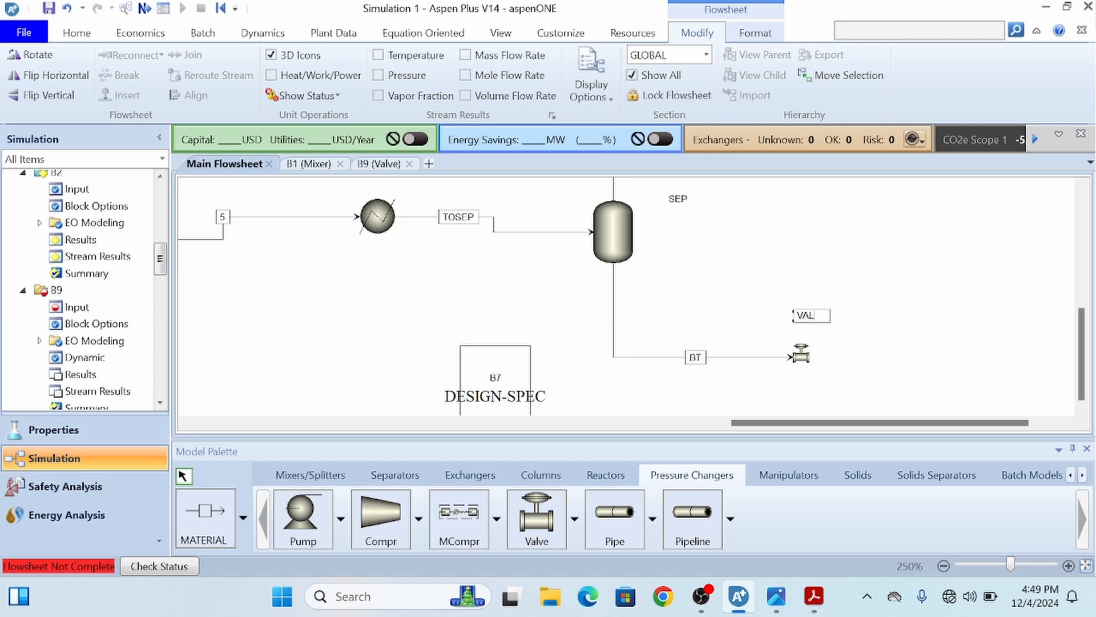
{"action": "left_click", "coordinate": [1042, 266]}
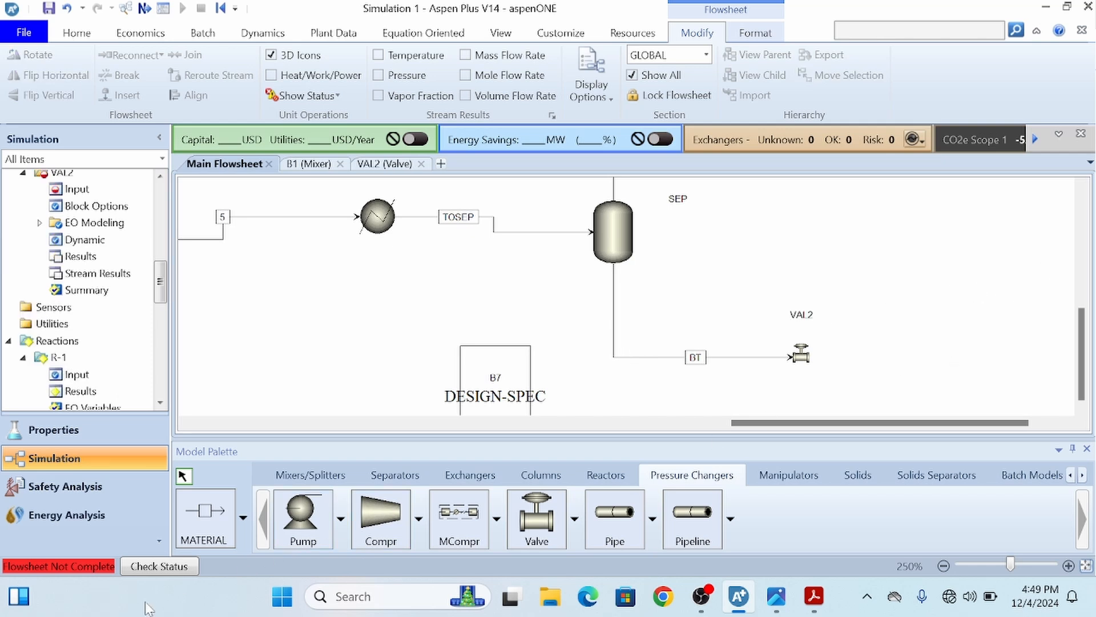
Draw a material stream from VAL2's outlet, ending in the free space beyond the valve
{"action": "left_click", "coordinate": [211, 534]}
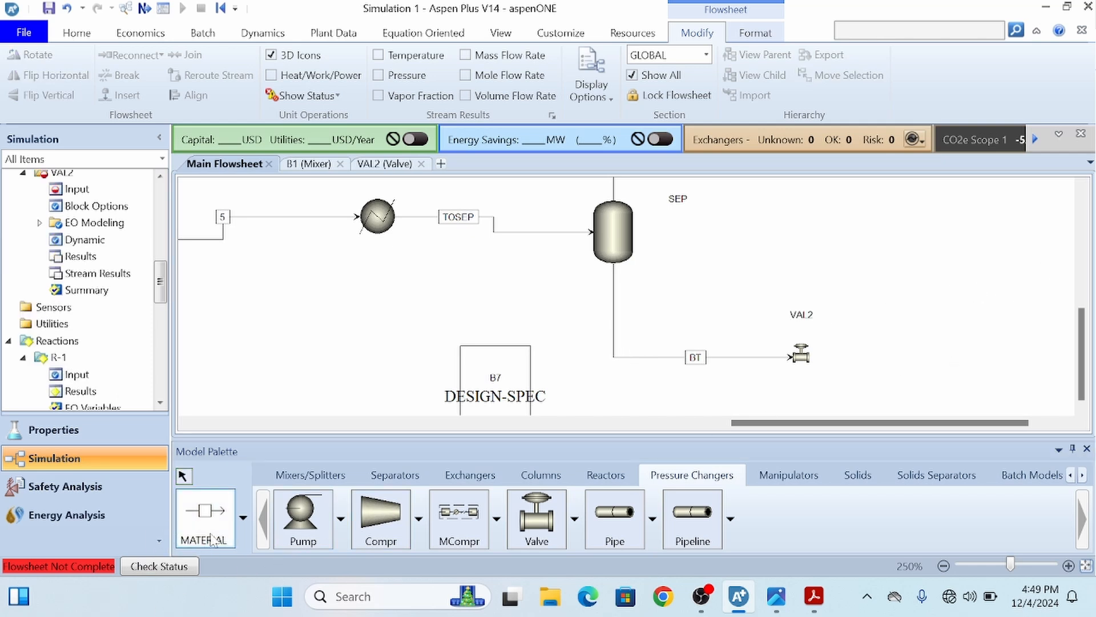
{"action": "left_click", "coordinate": [817, 361]}
{"action": "left_click", "coordinate": [907, 350]}
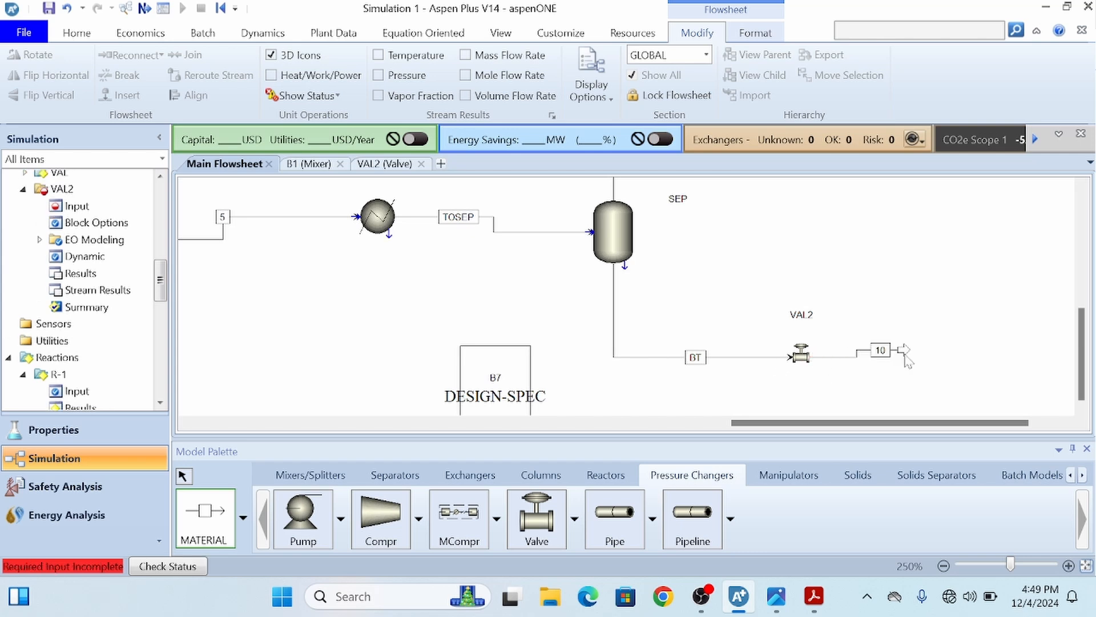
Check the distillation requirements in the Acrobat problem statement, return to Aspen Plus and place a DSTWU column beyond VAL2's outlet stream
{"action": "key", "text": "alt+Tab"}
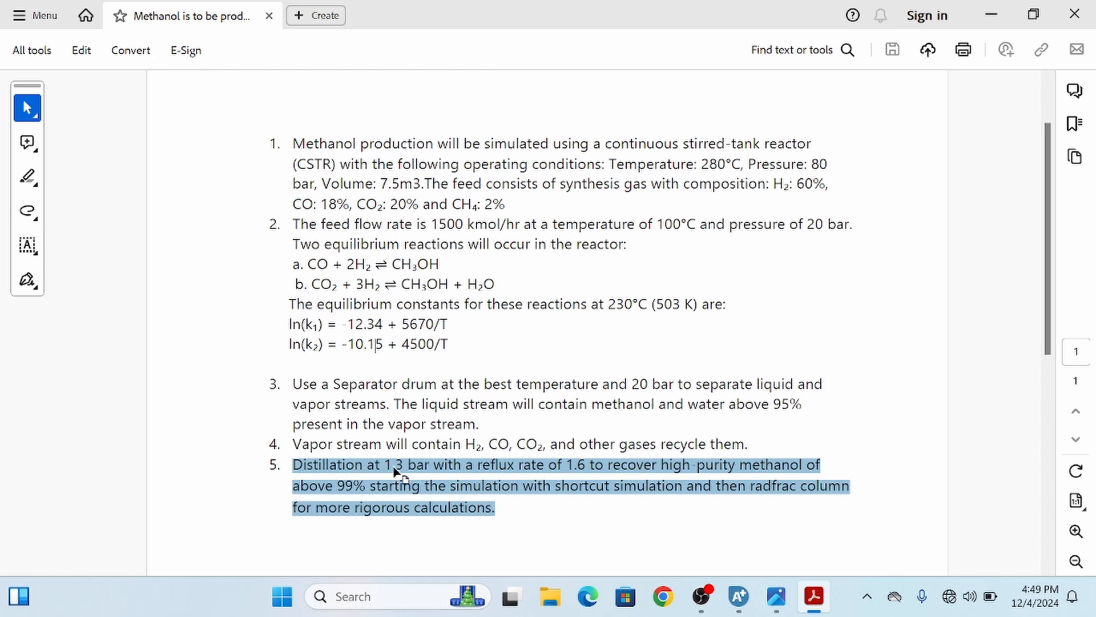
{"action": "key", "text": "alt+Tab"}
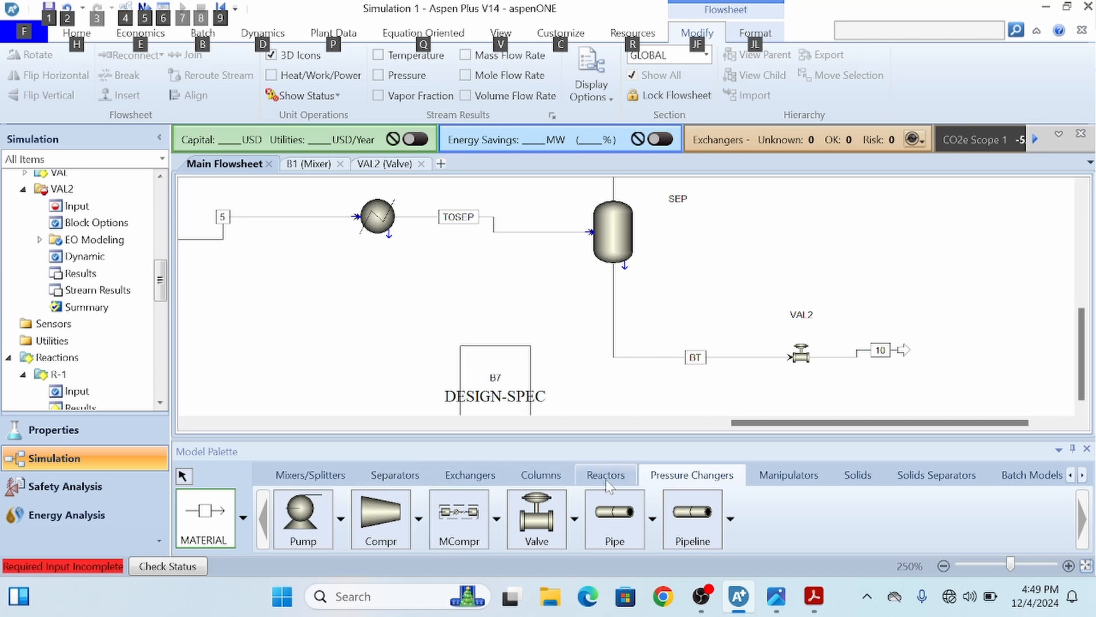
{"action": "left_click", "coordinate": [542, 476]}
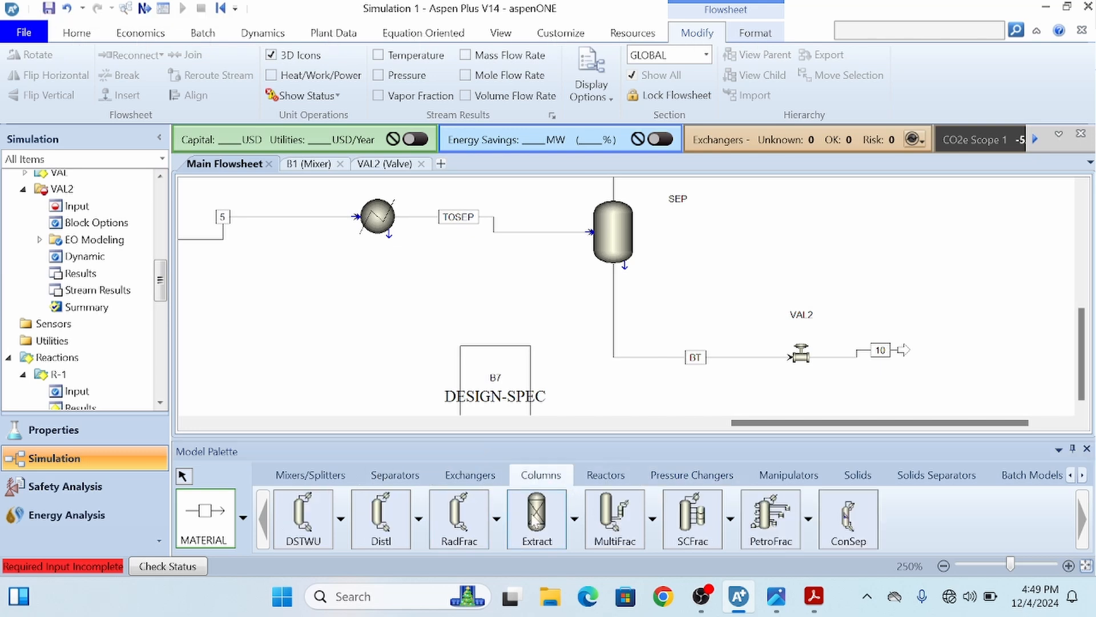
{"action": "left_click", "coordinate": [307, 517]}
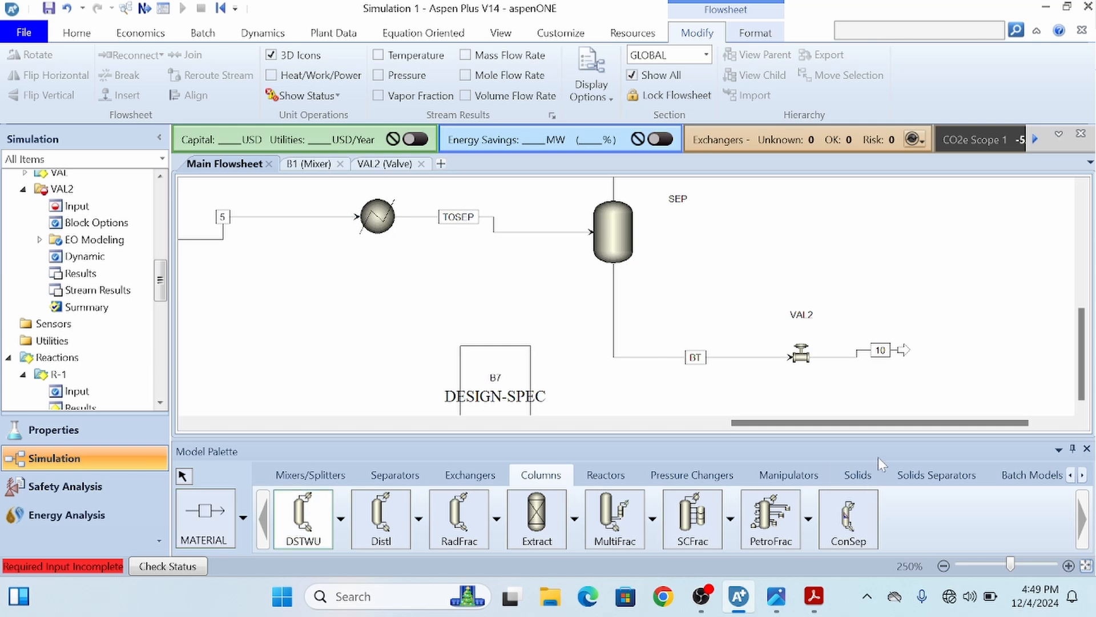
{"action": "left_click", "coordinate": [941, 351]}
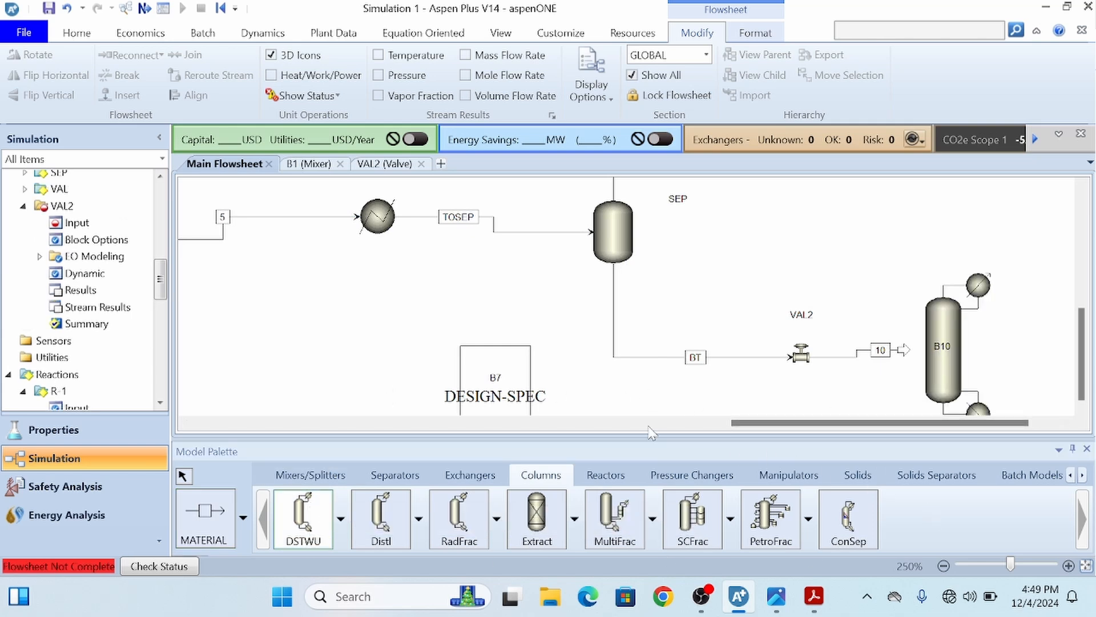
{"action": "left_click", "coordinate": [184, 475]}
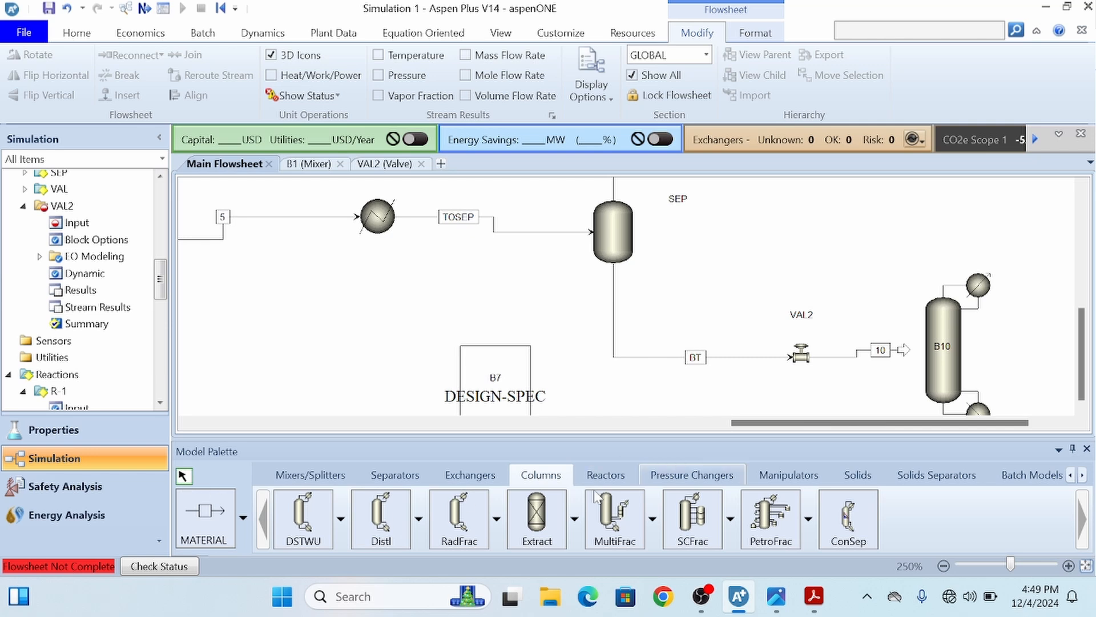
Draw material product streams from the DSTWU column's required distillate and bottoms ports
{"action": "left_click", "coordinate": [943, 566]}
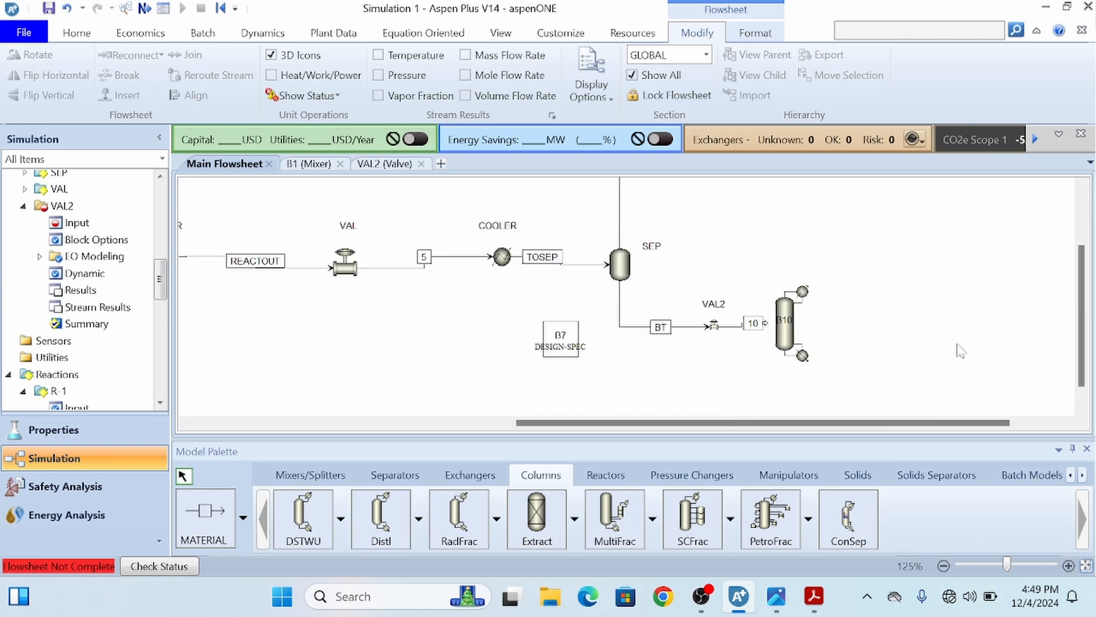
{"action": "left_click", "coordinate": [205, 513]}
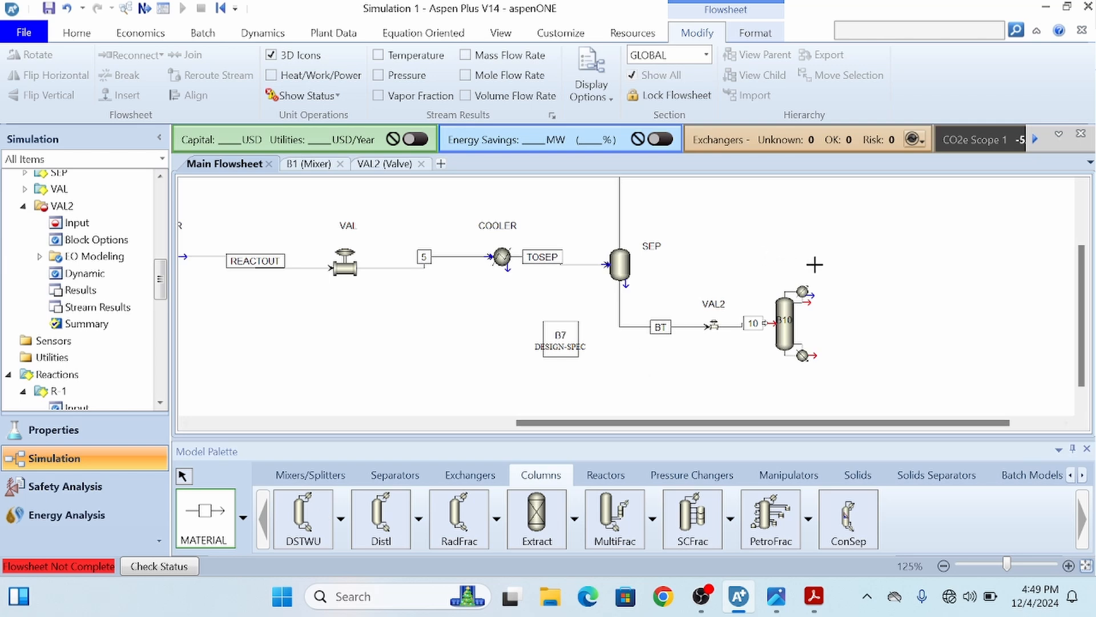
{"action": "left_click", "coordinate": [807, 297]}
{"action": "left_click", "coordinate": [879, 299]}
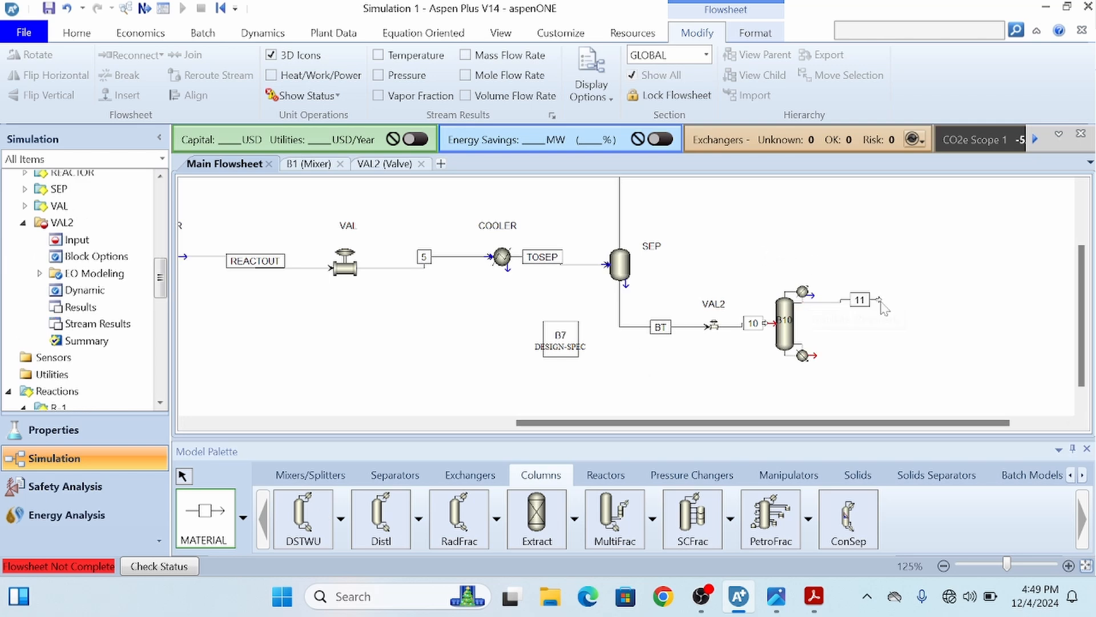
{"action": "left_click", "coordinate": [813, 356]}
{"action": "left_click", "coordinate": [870, 350]}
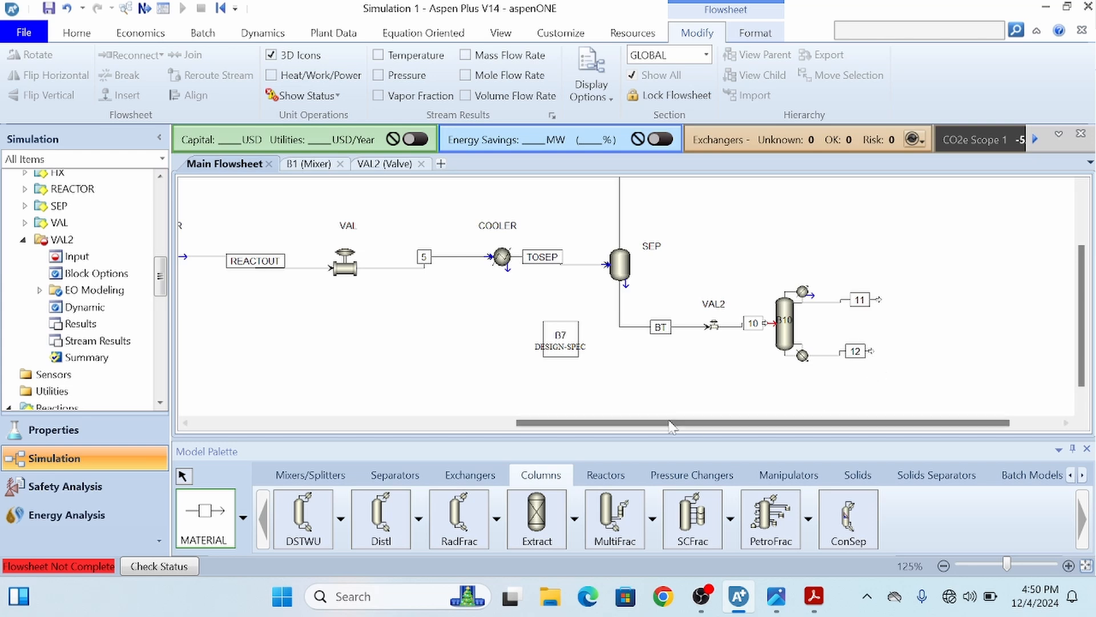
{"action": "left_click", "coordinate": [183, 475]}
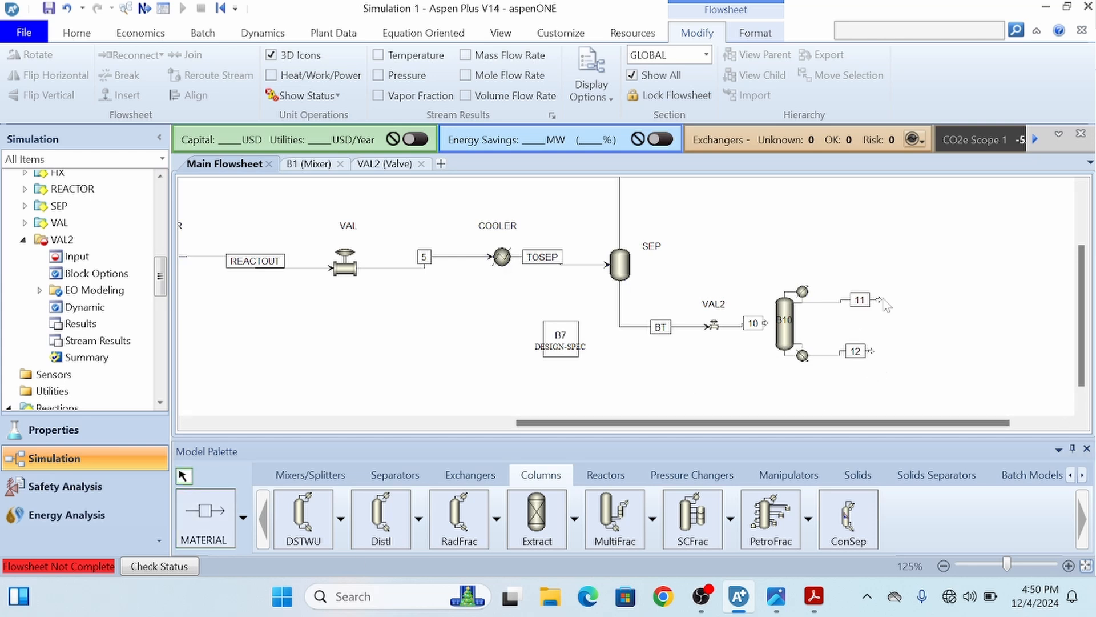
Rename the column's distillate stream METH and bottoms stream WATER, and extend both stream ends outward
{"action": "double_click", "coordinate": [860, 300]}
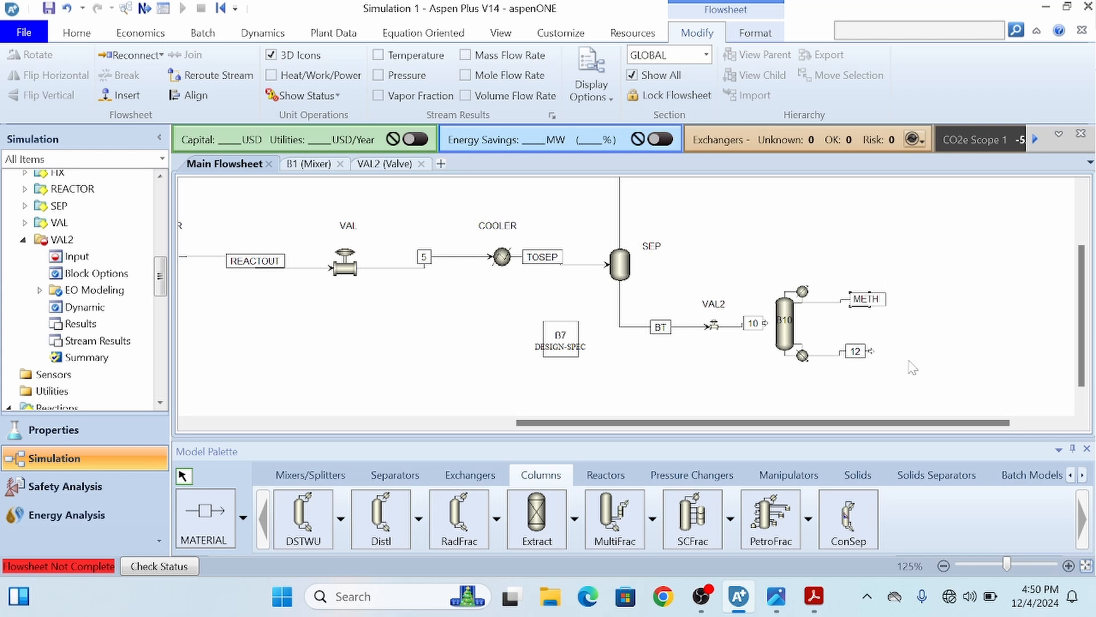
{"action": "double_click", "coordinate": [855, 351]}
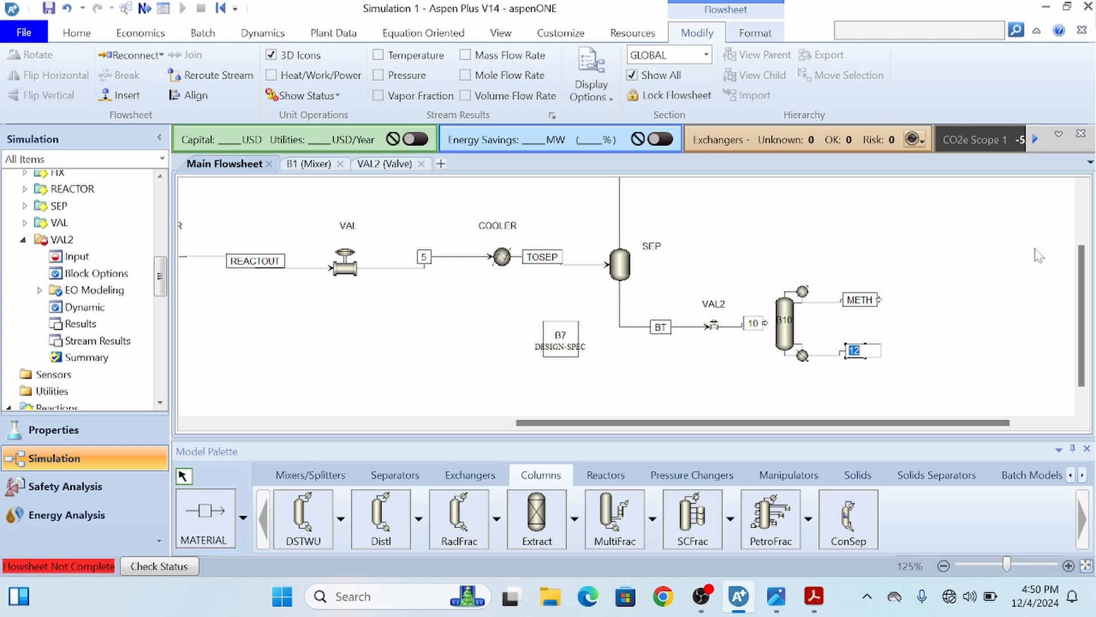
{"action": "type", "text": "WATER"}
{"action": "left_click", "coordinate": [962, 303]}
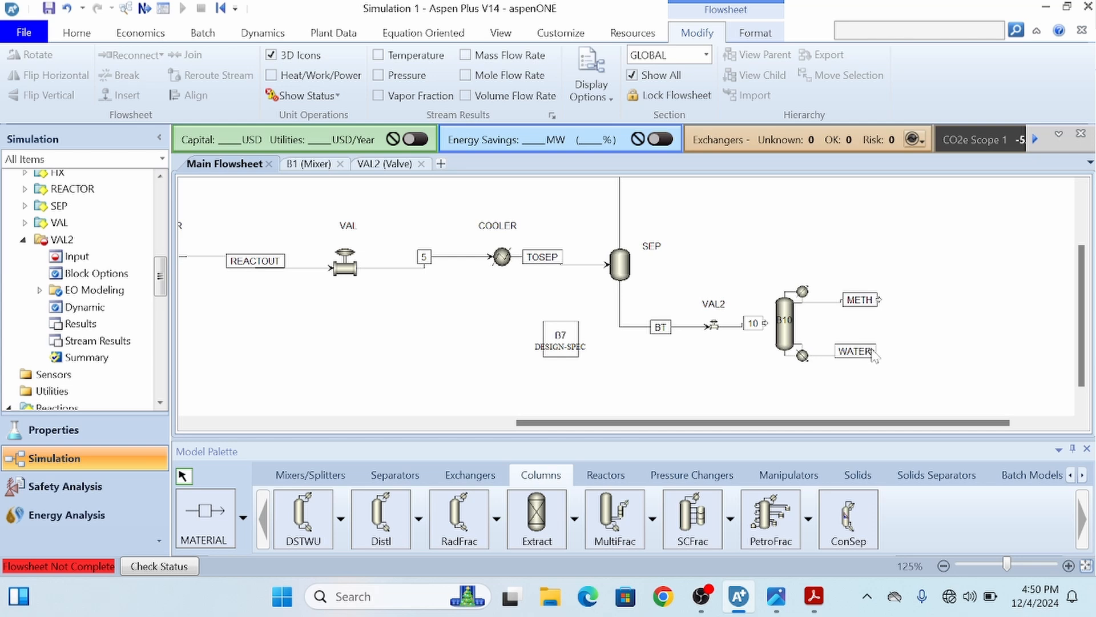
{"action": "left_click_drag", "start_coordinate": [874, 355], "coordinate": [914, 346]}
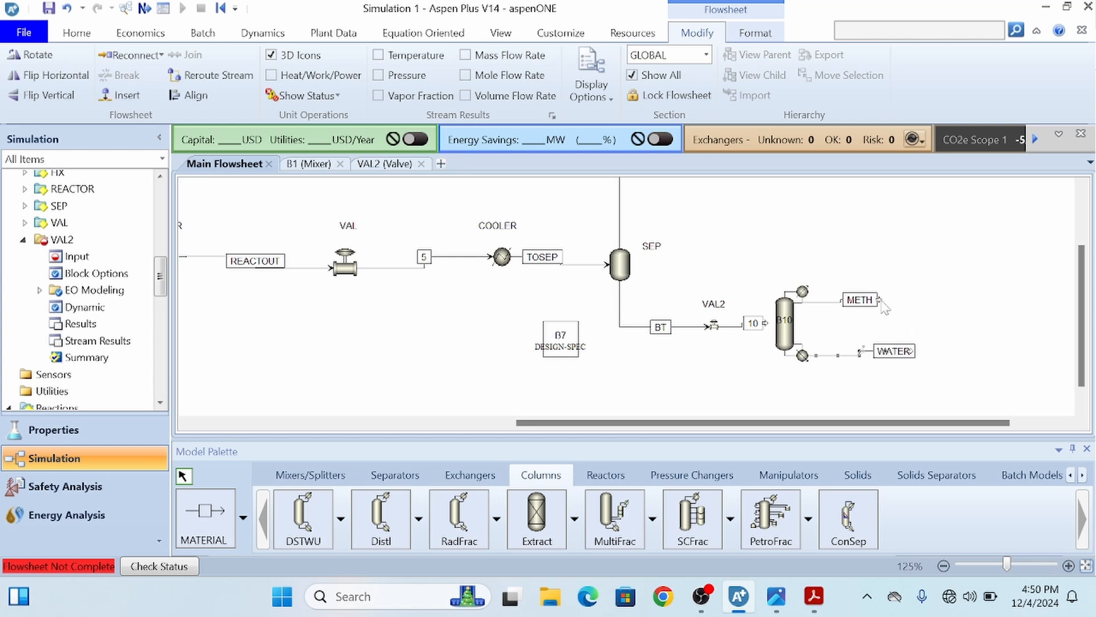
{"action": "left_click_drag", "start_coordinate": [882, 303], "coordinate": [900, 302]}
Rename VAL2's outlet stream FEEDDIS, shift the column away to make room, and connect the stream to the column's feed port
{"action": "left_click", "coordinate": [753, 323]}
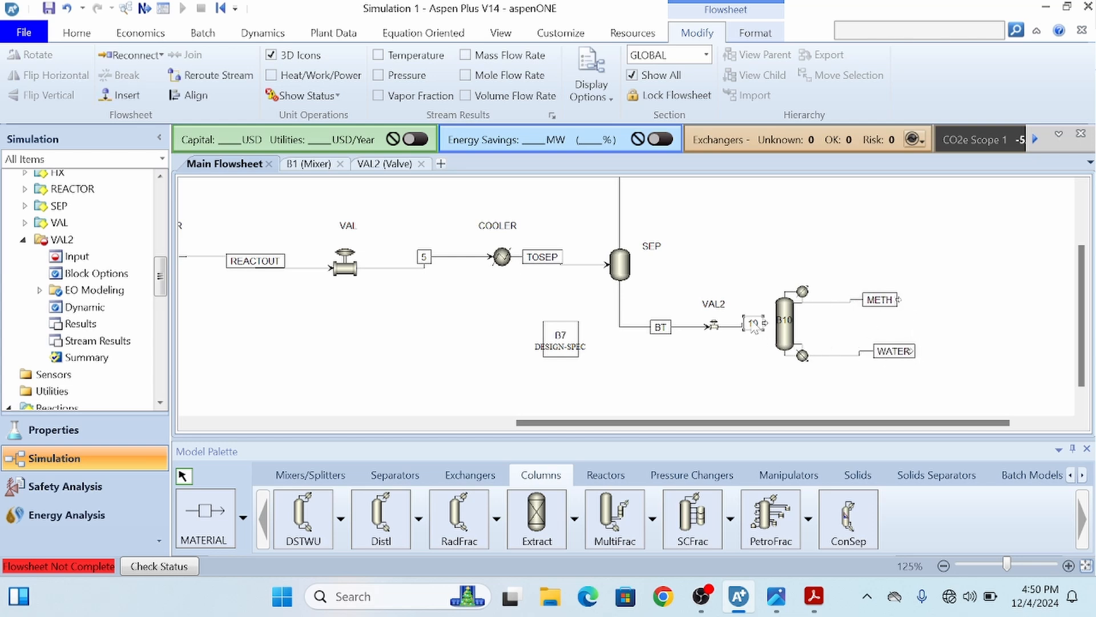
{"action": "left_click", "coordinate": [751, 324]}
{"action": "type", "text": "FEEDT"}
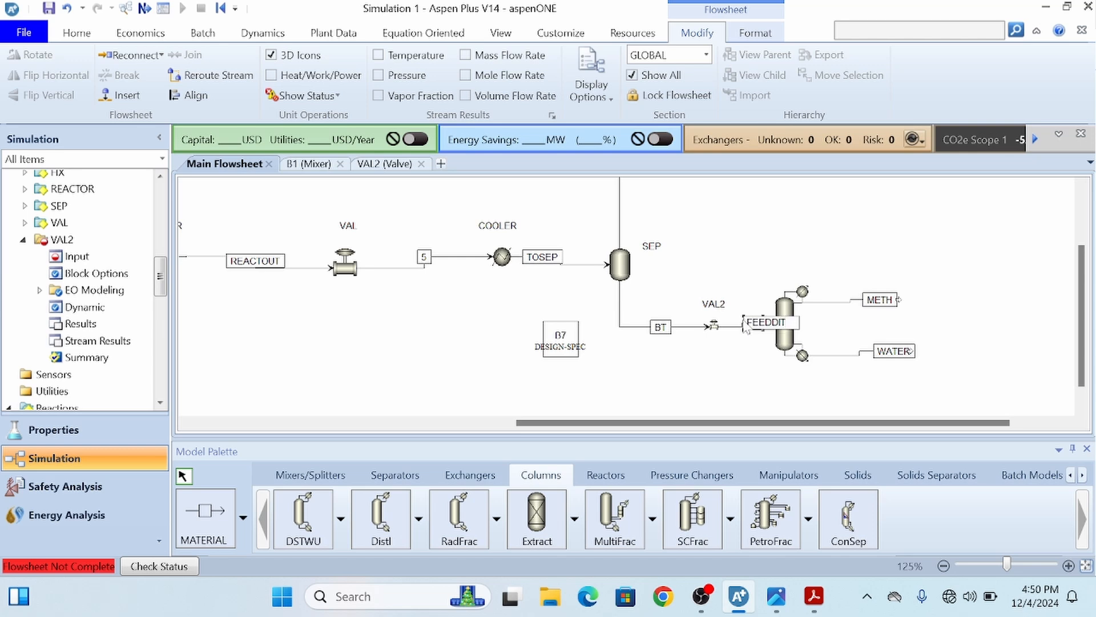
{"action": "key", "text": "BackSpace"}
{"action": "type", "text": "S"}
{"action": "left_click", "coordinate": [950, 309]}
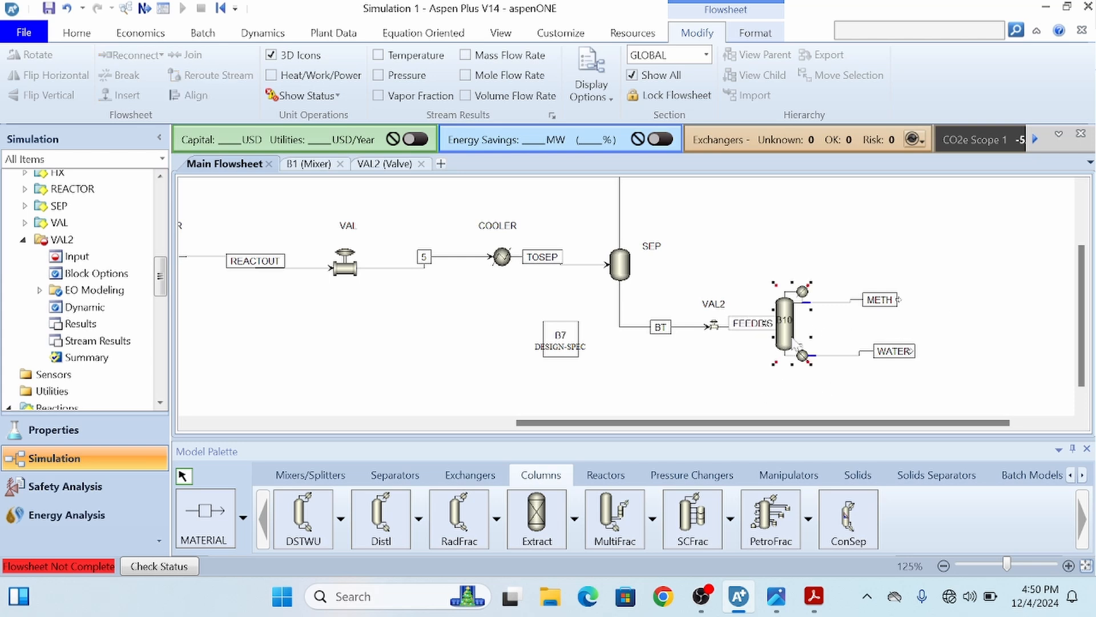
{"action": "left_click_drag", "start_coordinate": [805, 340], "coordinate": [836, 340]}
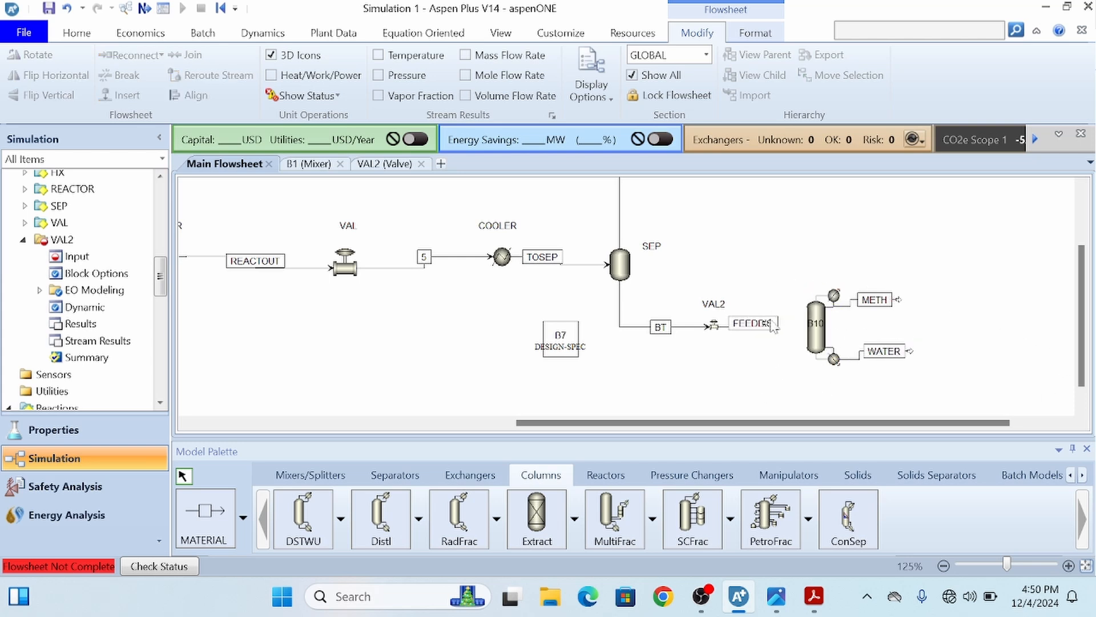
{"action": "left_click_drag", "start_coordinate": [771, 330], "coordinate": [802, 329]}
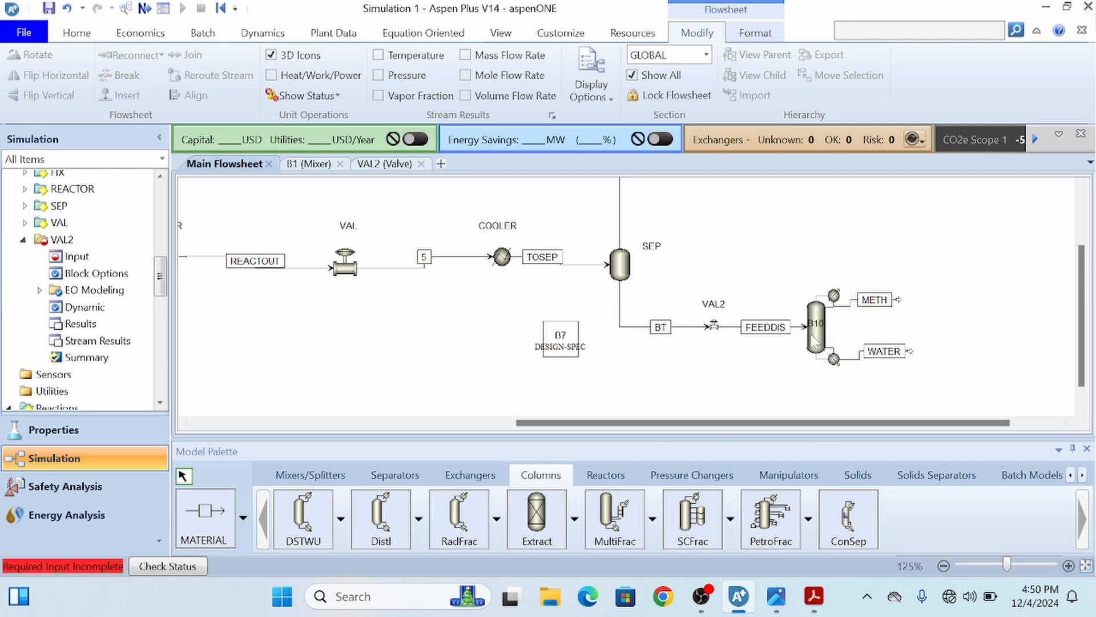
Move the DSTWU column's ID label above its icon and rename the block DIST
{"action": "left_click_drag", "start_coordinate": [814, 323], "coordinate": [816, 270]}
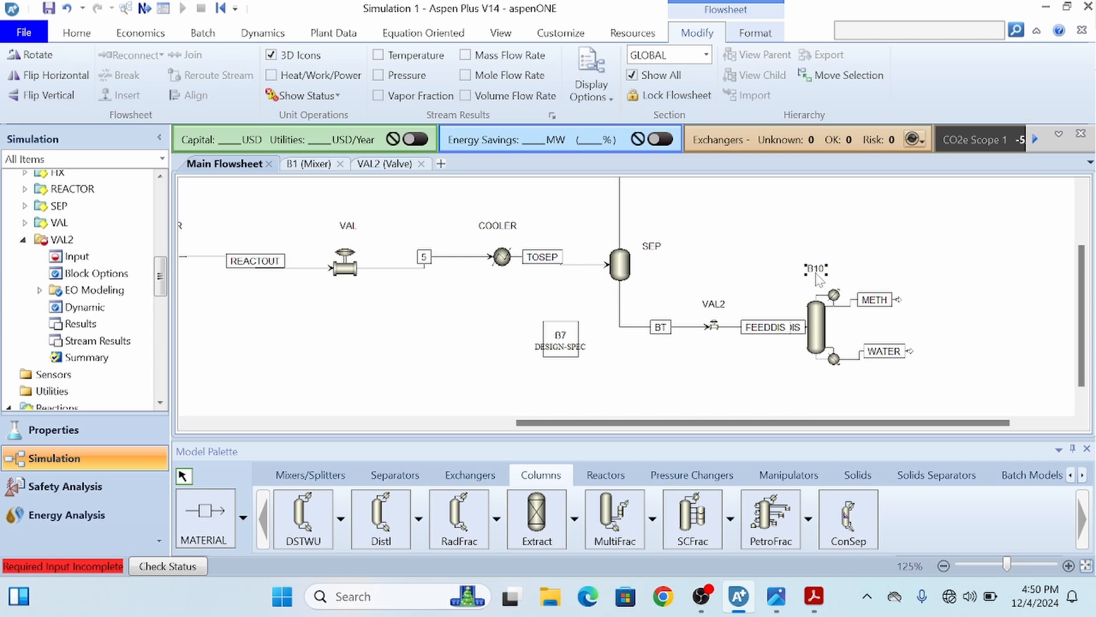
{"action": "double_click", "coordinate": [816, 271]}
{"action": "type", "text": "DIST"}
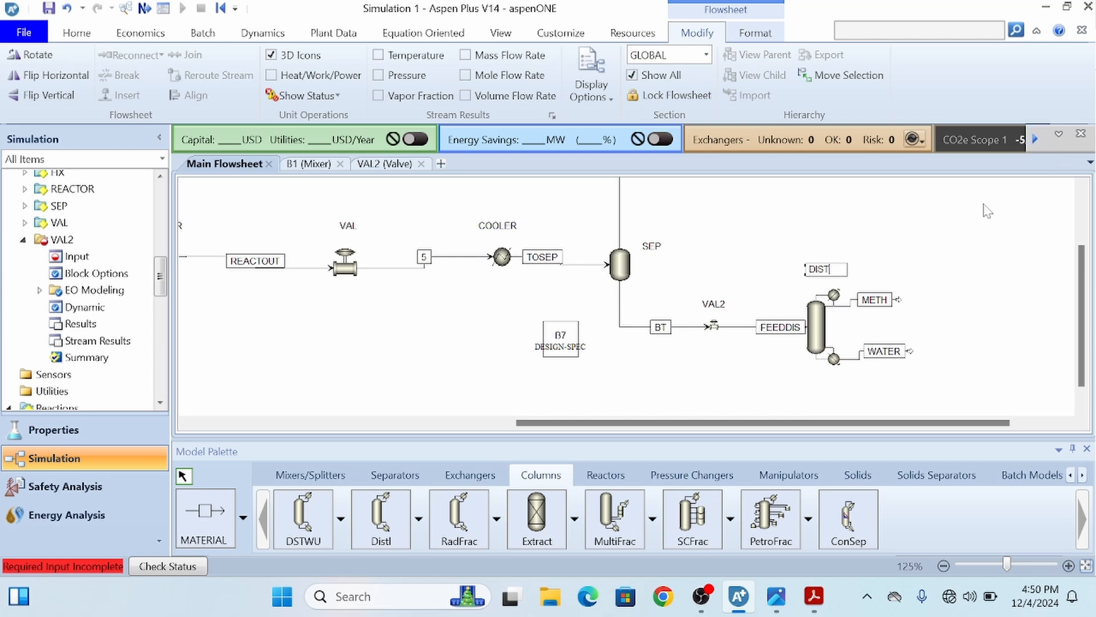
{"action": "left_click", "coordinate": [1030, 216]}
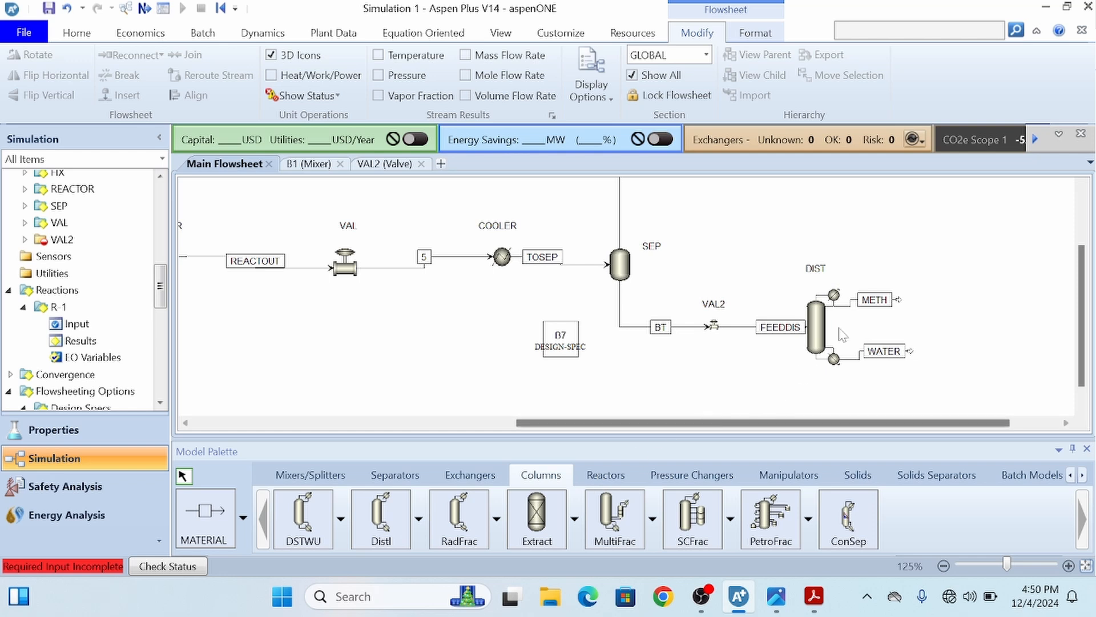
Open the DIST column's input specifications and set the number of stages to 10
{"action": "double_click", "coordinate": [813, 337]}
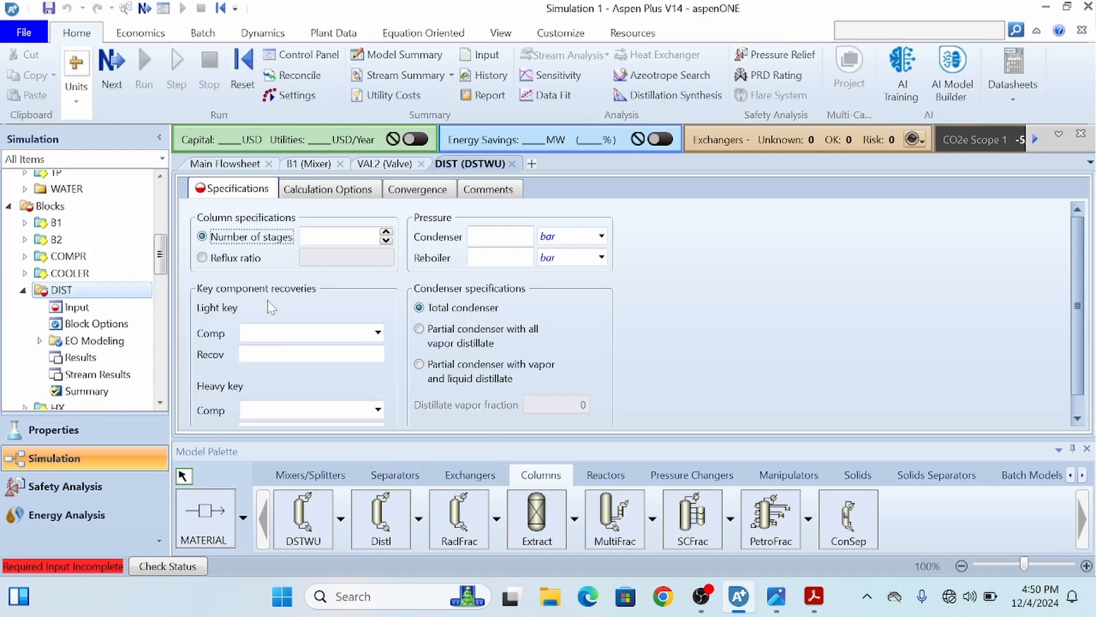
{"action": "left_click", "coordinate": [346, 241]}
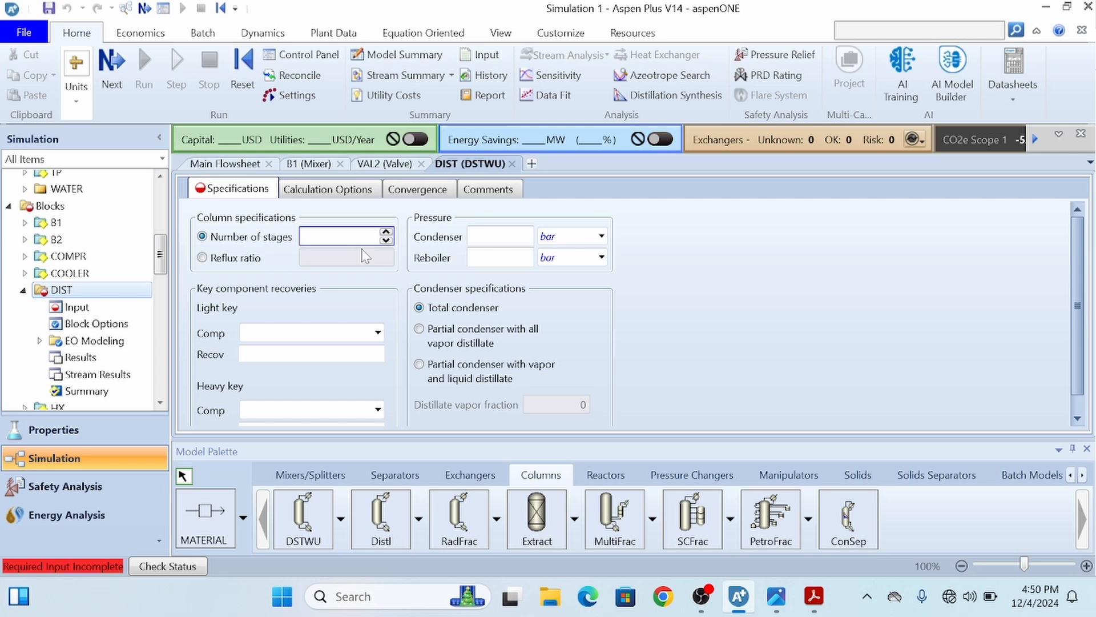
{"action": "type", "text": "10"}
{"action": "left_click", "coordinate": [335, 317]}
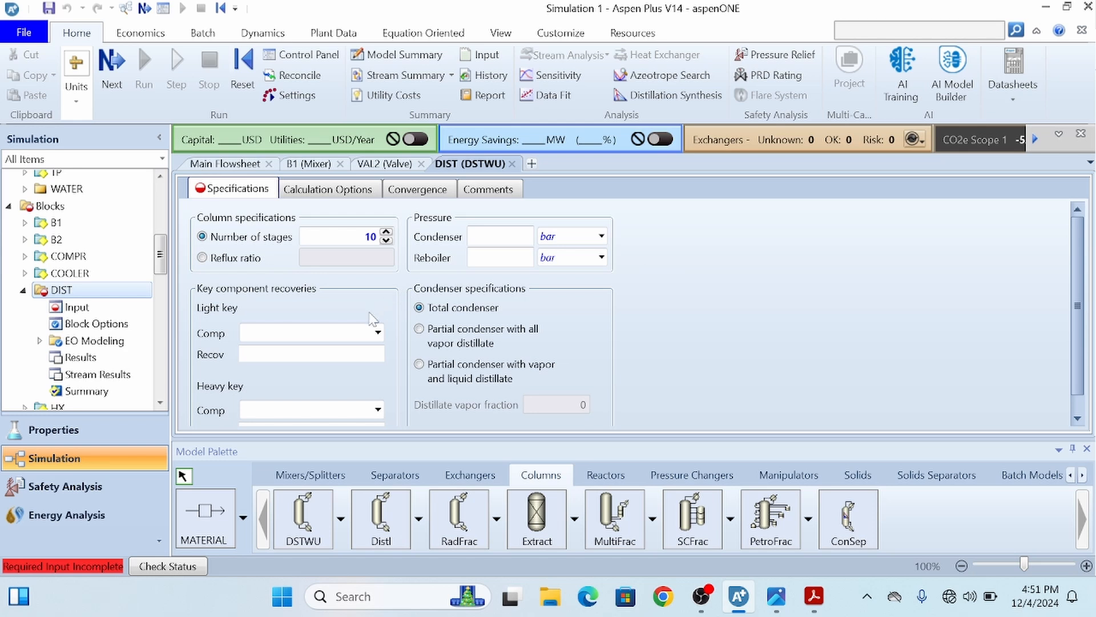
Look up the reflux rate in the problem statement PDF and specify DIST by a reflux ratio of 1.6 instead of by stages
{"action": "key", "text": "alt+Tab"}
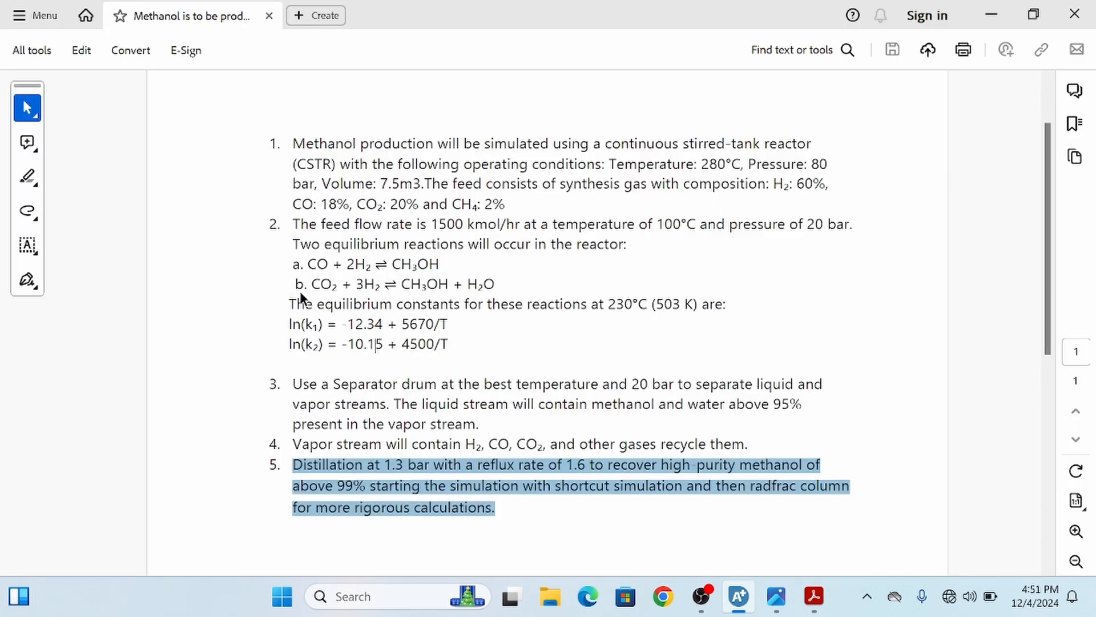
{"action": "left_click", "coordinate": [589, 487]}
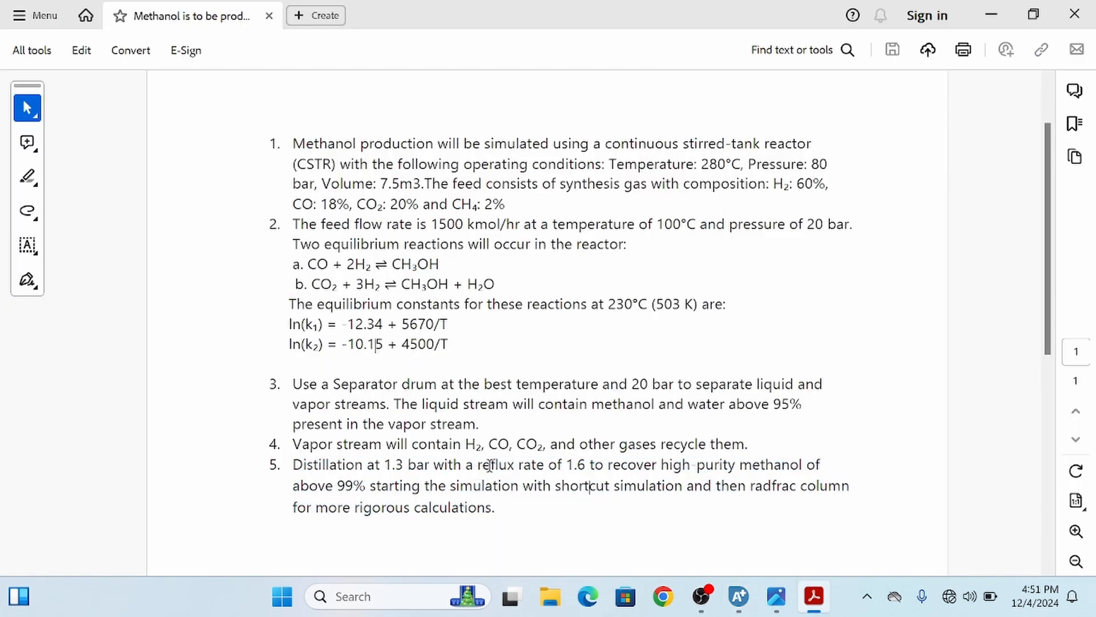
{"action": "left_click_drag", "start_coordinate": [489, 465], "coordinate": [597, 468]}
{"action": "key", "text": "alt+Tab"}
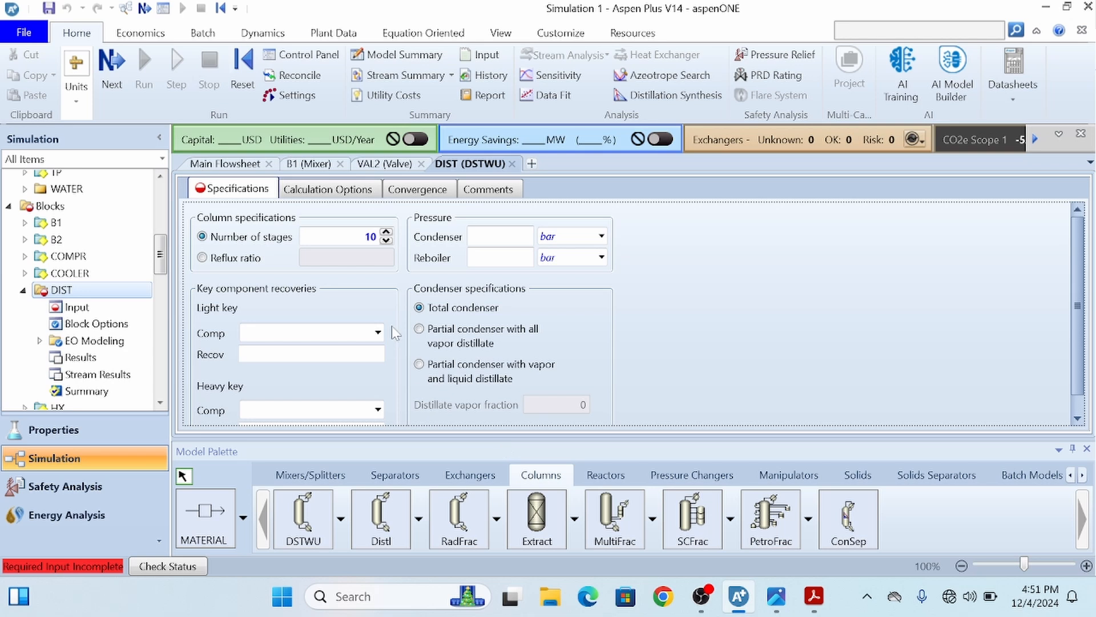
{"action": "left_click", "coordinate": [202, 257]}
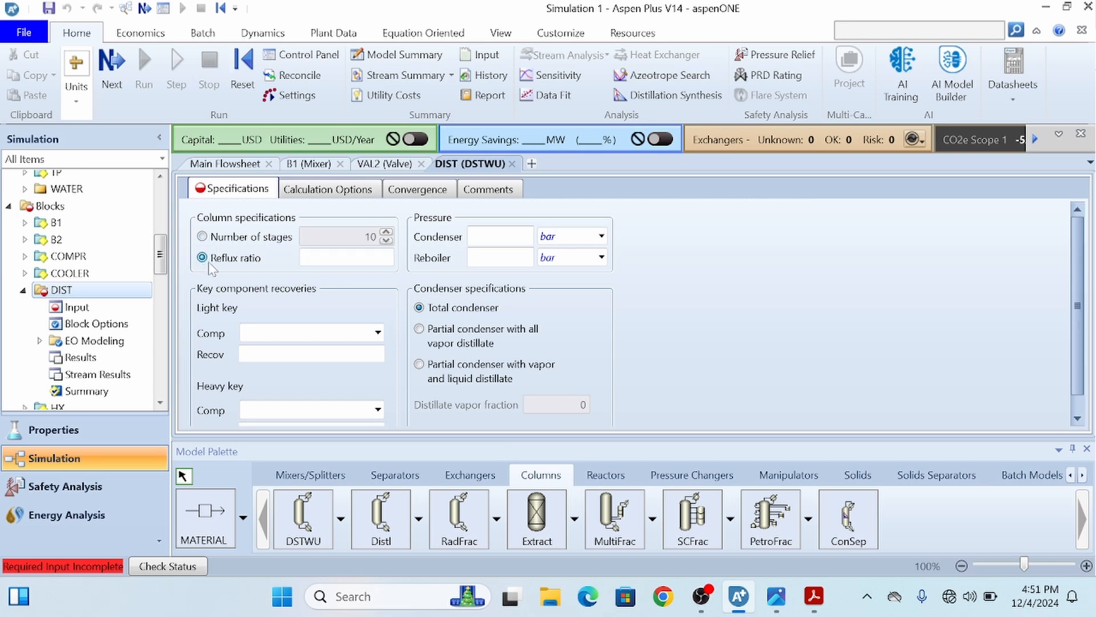
{"action": "left_click", "coordinate": [337, 257]}
{"action": "type", "text": "1."}
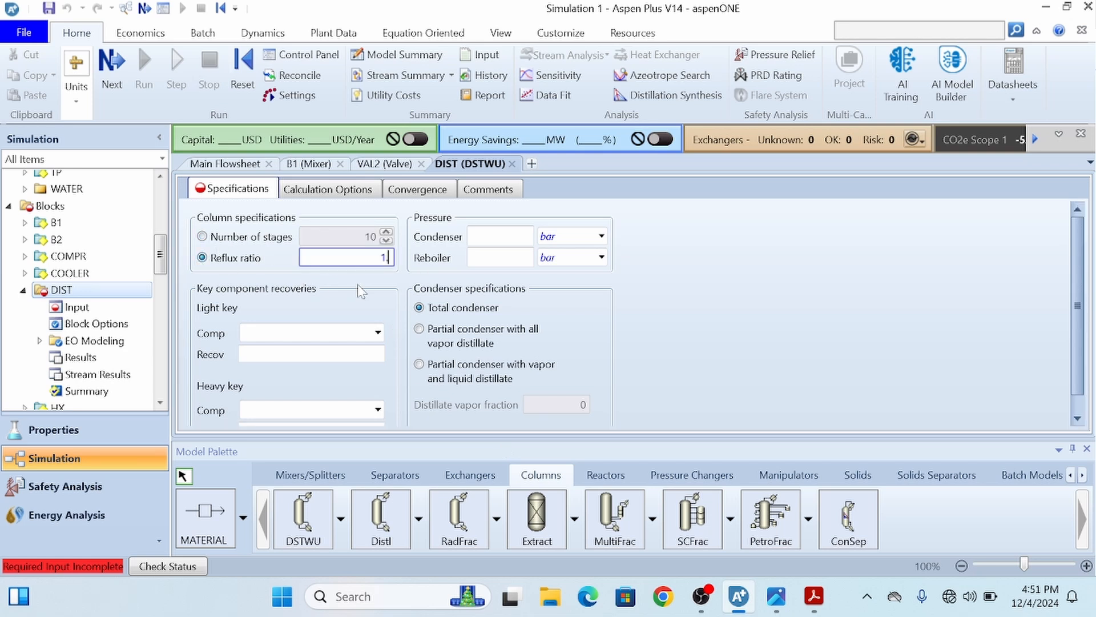
{"action": "type", "text": "6"}
Set the DIST light key component to METHANOL with a recovery of 0.99
{"action": "left_click", "coordinate": [320, 339]}
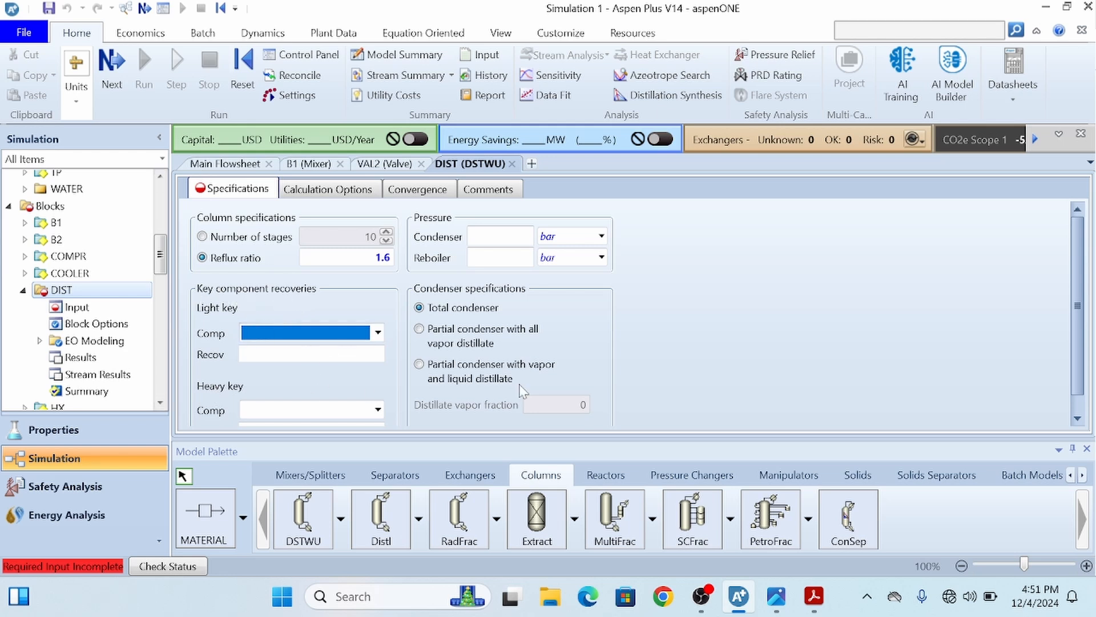
{"action": "scroll", "coordinate": [1076, 269], "scroll_direction": "down", "scroll_amount": 1}
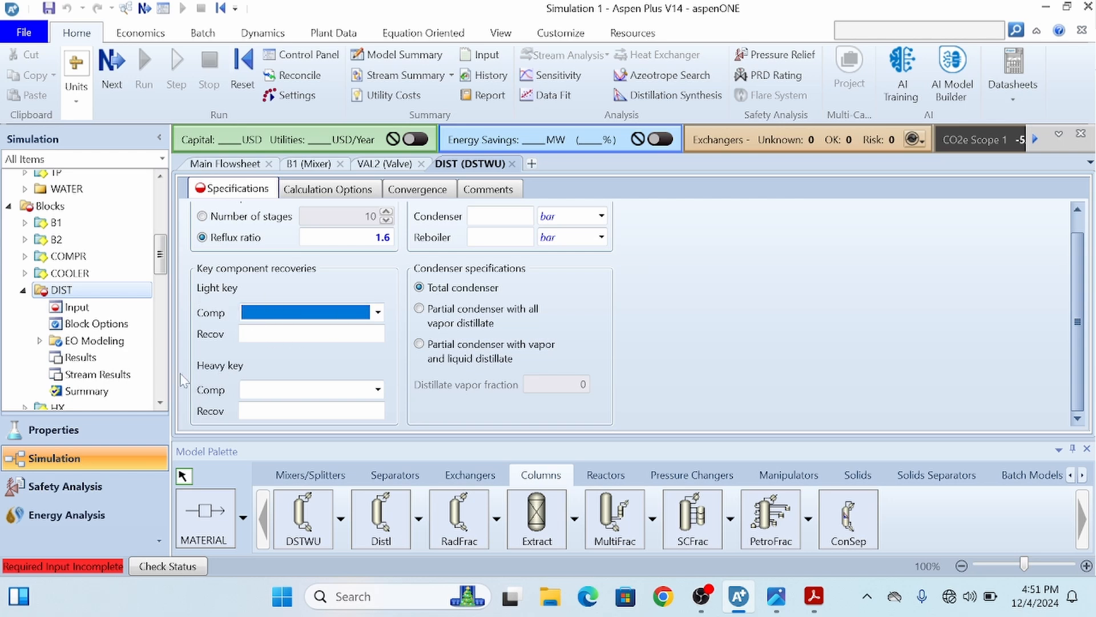
{"action": "left_click", "coordinate": [377, 314]}
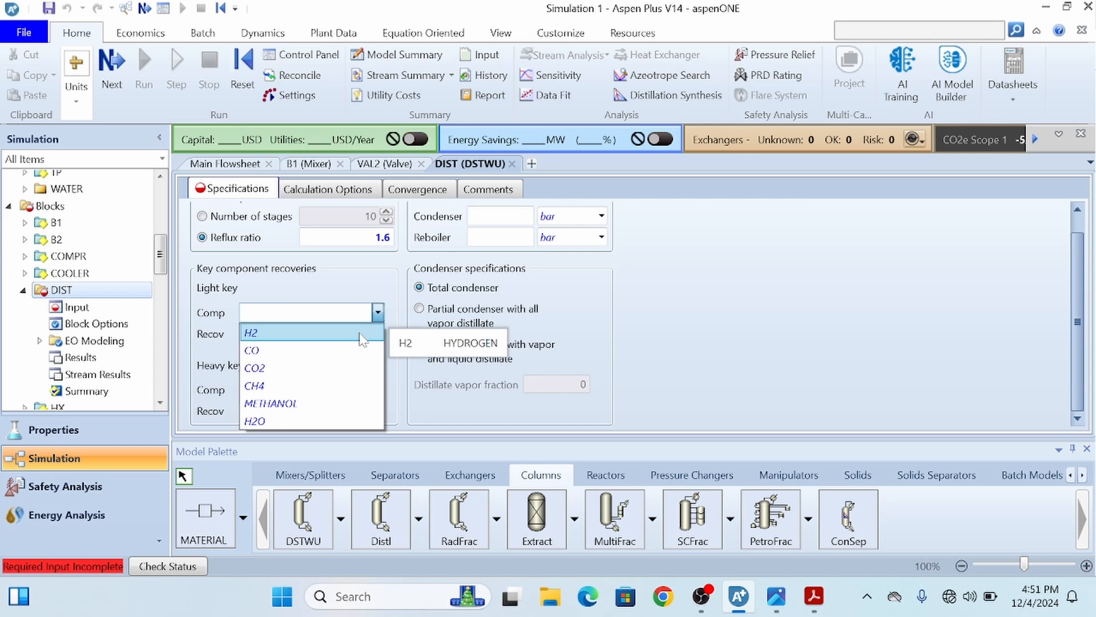
{"action": "left_click", "coordinate": [336, 404]}
{"action": "key", "text": "Tab"}
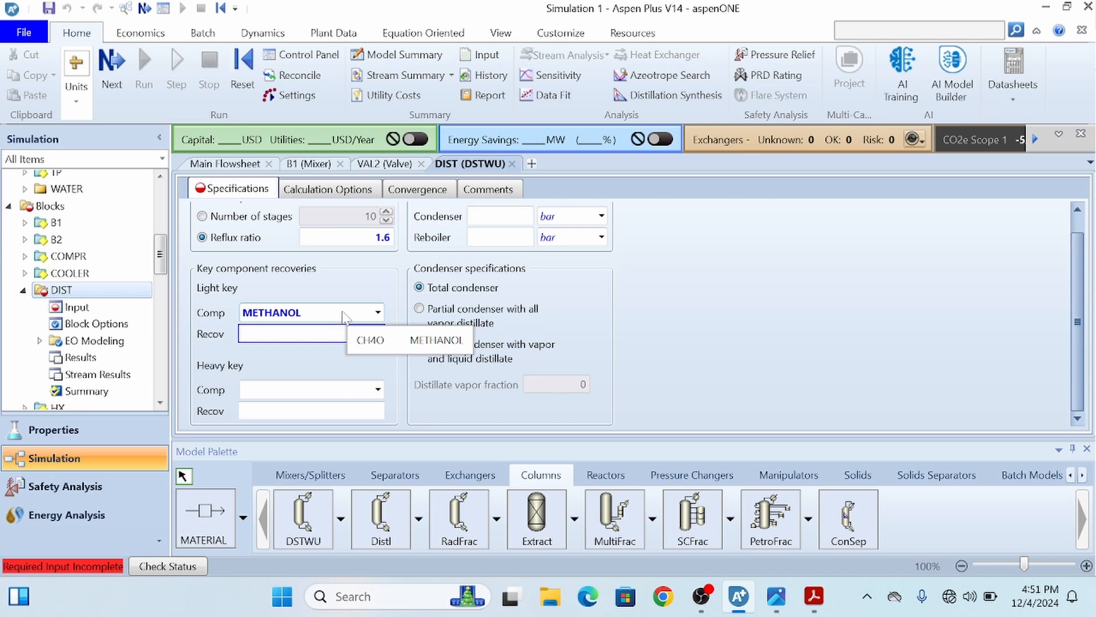
{"action": "type", "text": "0.99"}
{"action": "key", "text": "Return"}
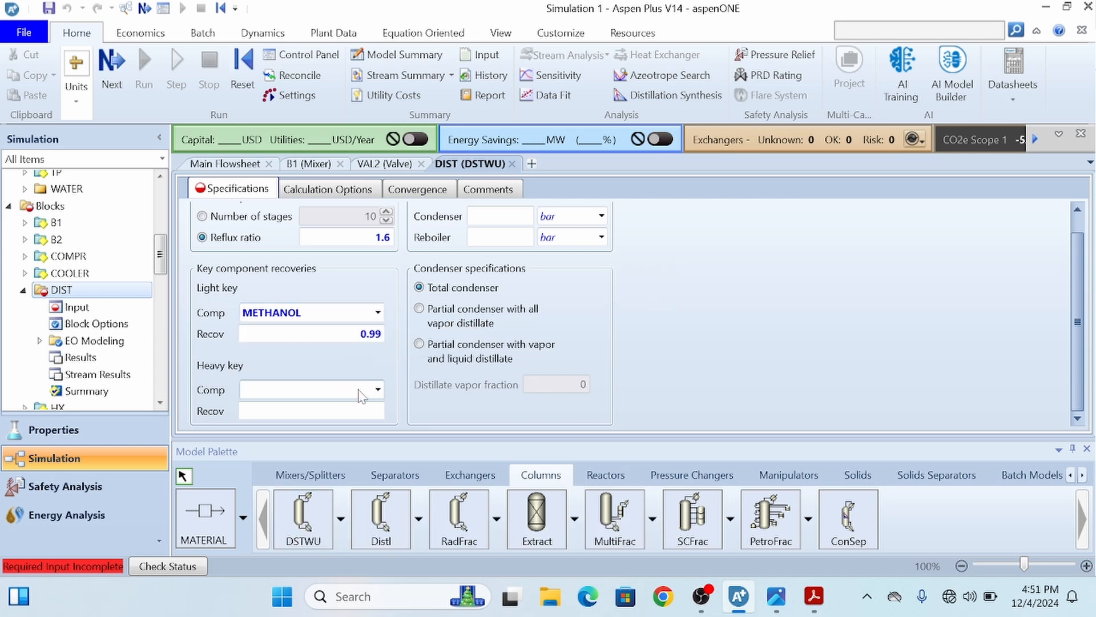
Set the DIST heavy key component to H2O with a recovery of 0.01
{"action": "left_click", "coordinate": [378, 390]}
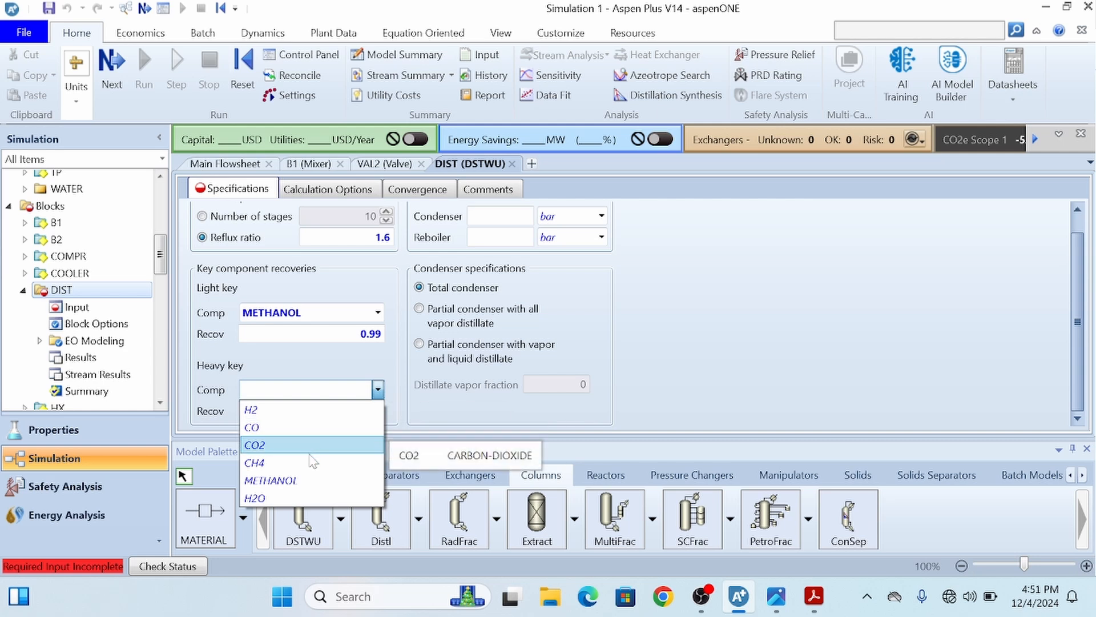
{"action": "left_click", "coordinate": [314, 498]}
{"action": "key", "text": "Tab"}
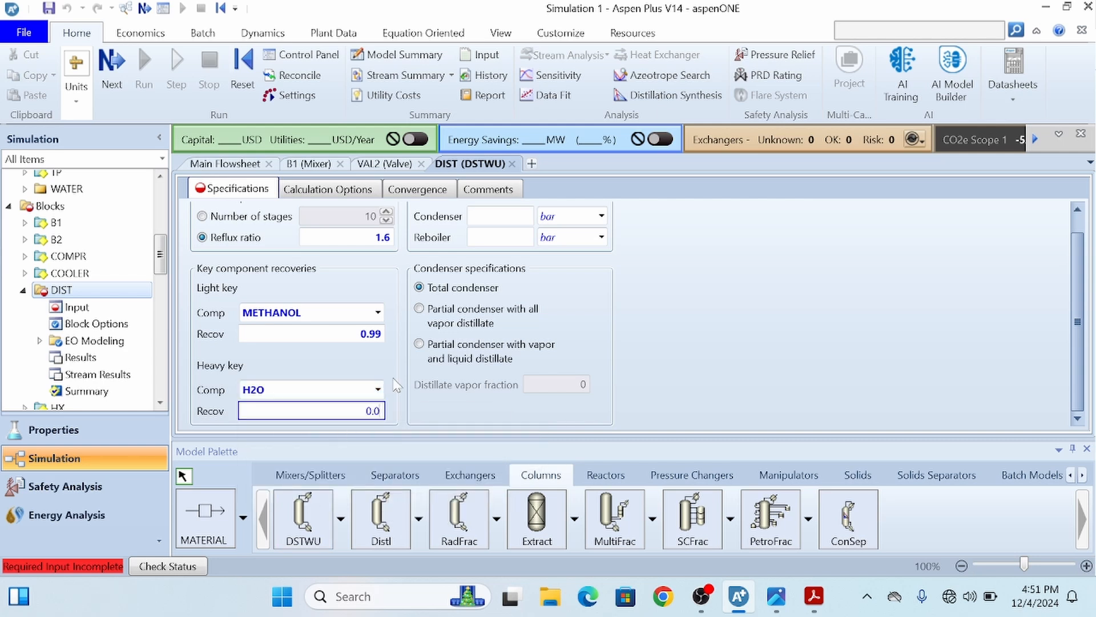
{"action": "left_click", "coordinate": [679, 338]}
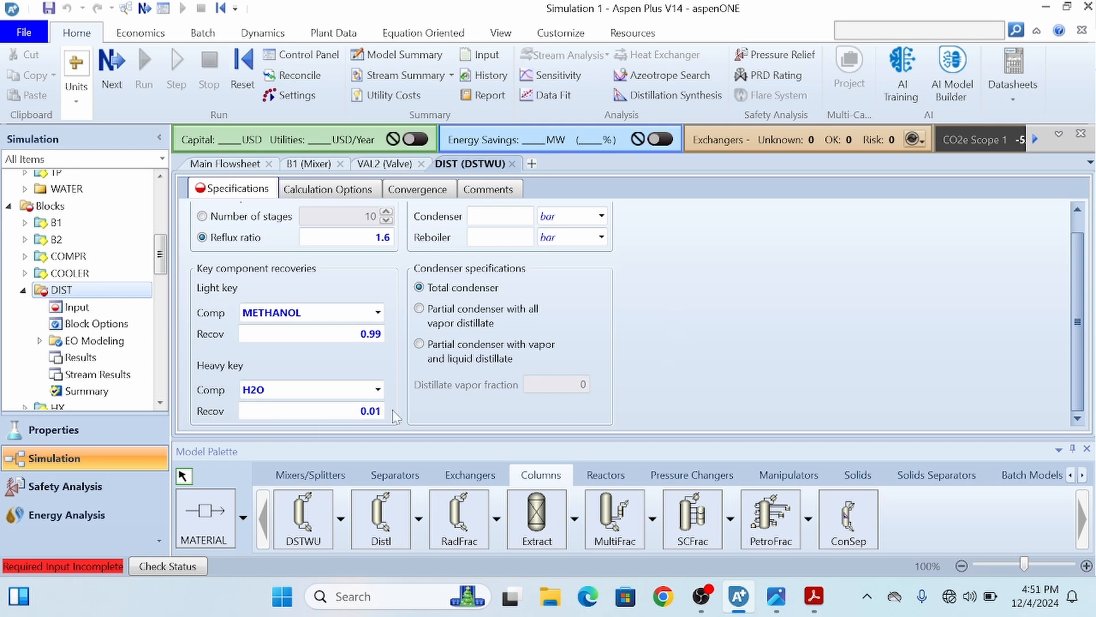
Set the DIST condenser pressure to 1.2 bar and the reboiler pressure to 1.4 bar
{"action": "left_click", "coordinate": [518, 217]}
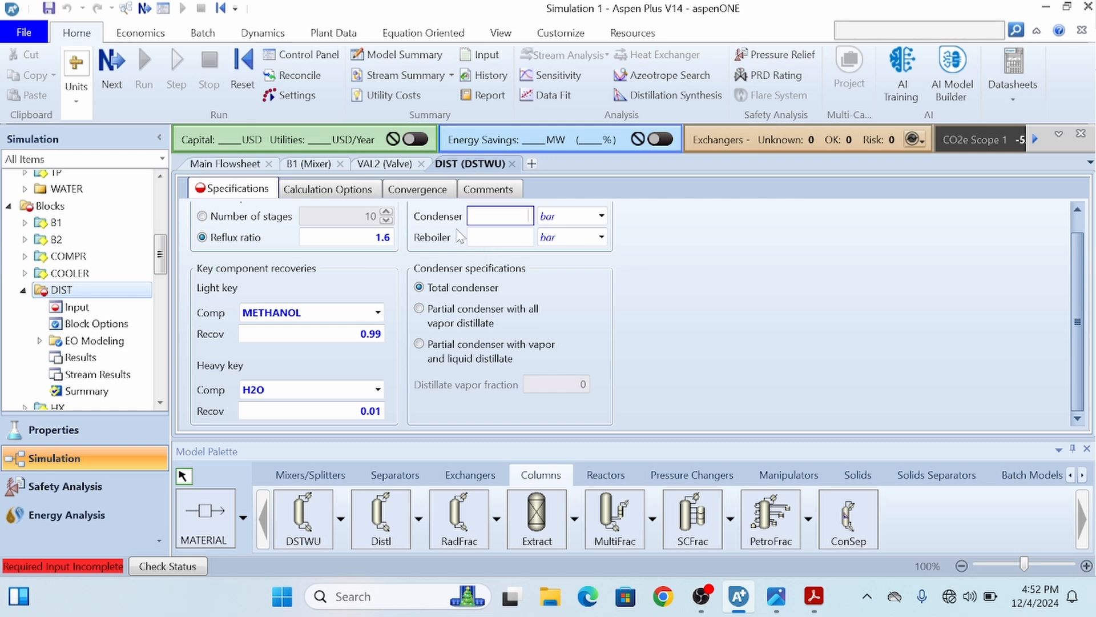
{"action": "key", "text": "alt+Tab"}
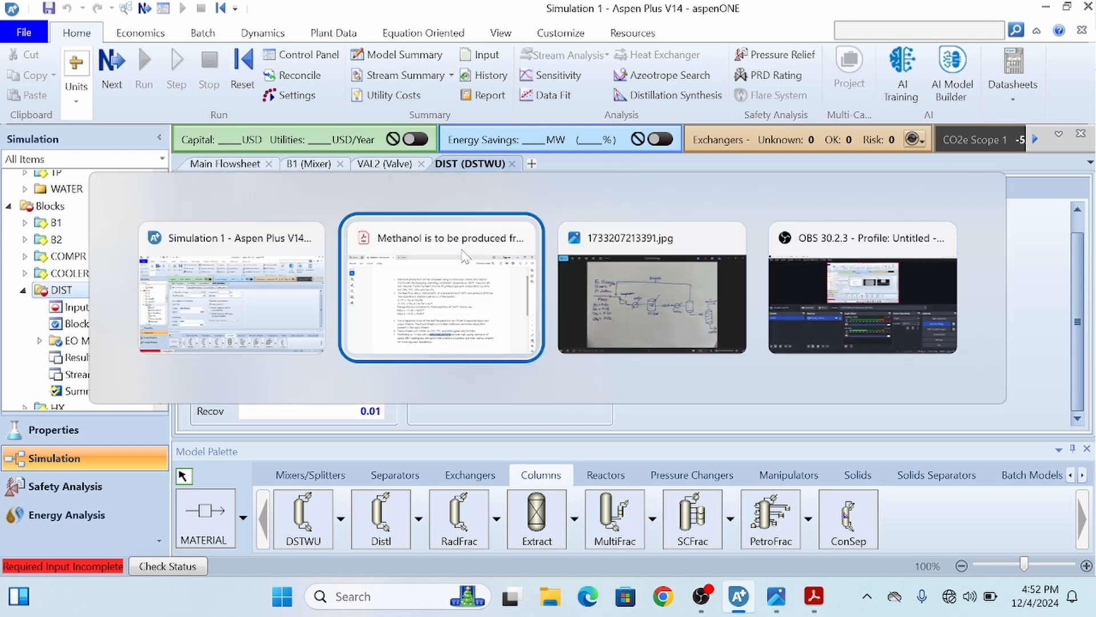
{"action": "key", "text": "alt+Tab"}
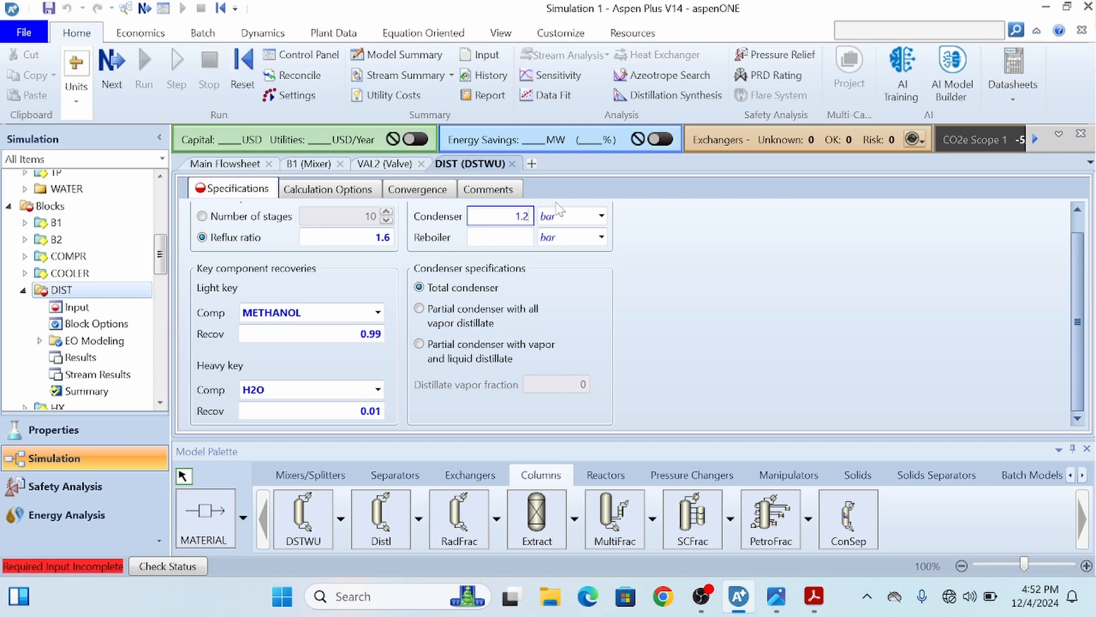
{"action": "left_click", "coordinate": [512, 238]}
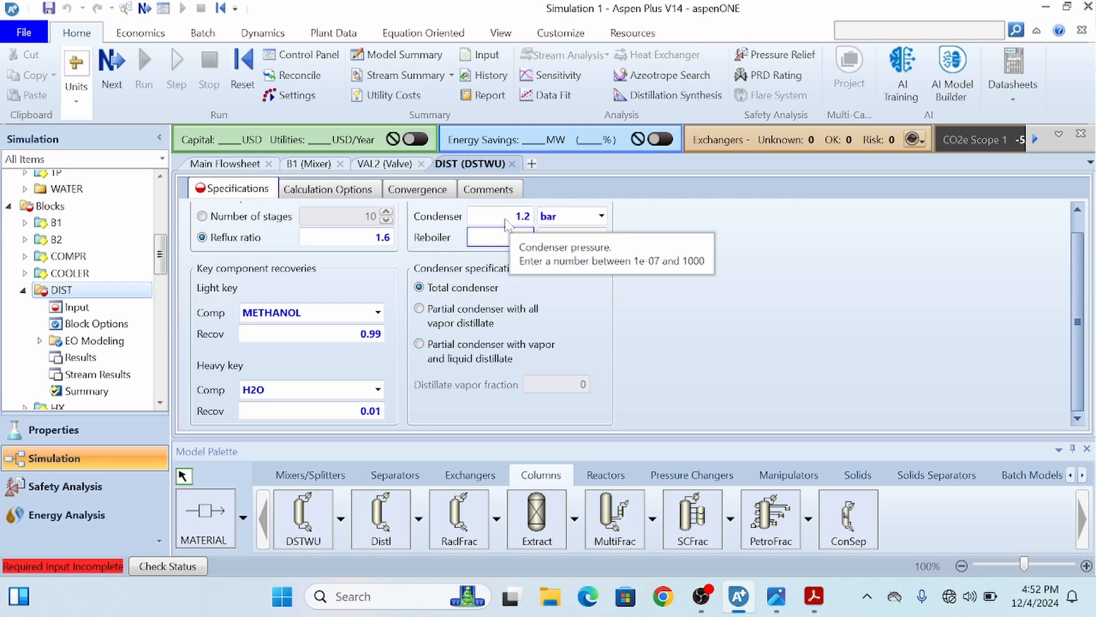
{"action": "type", "text": "1.4"}
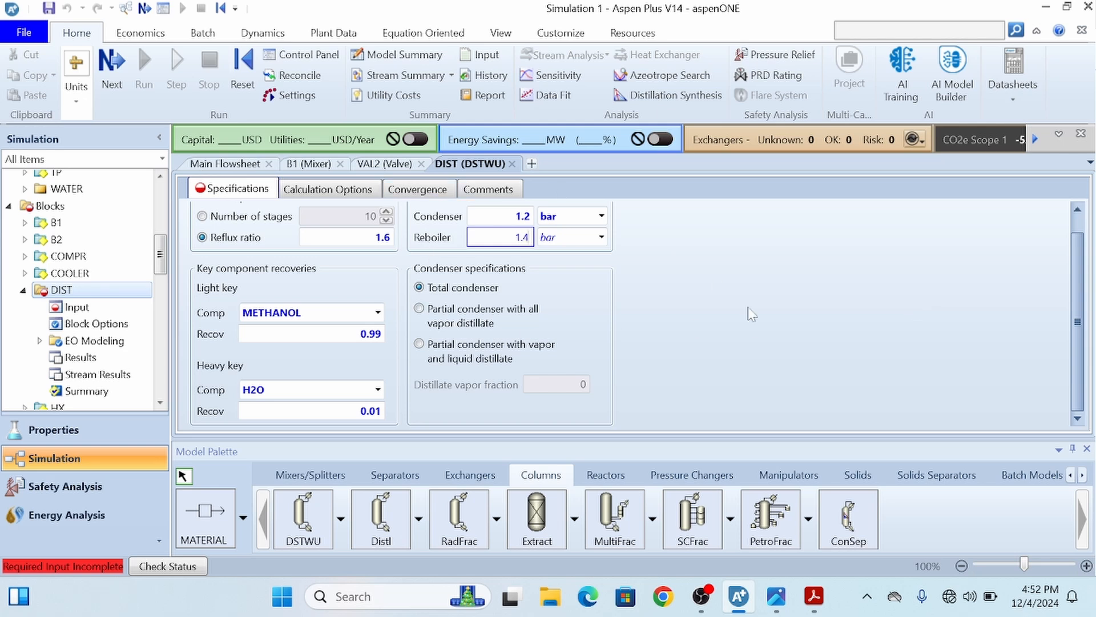
{"action": "key", "text": "Return"}
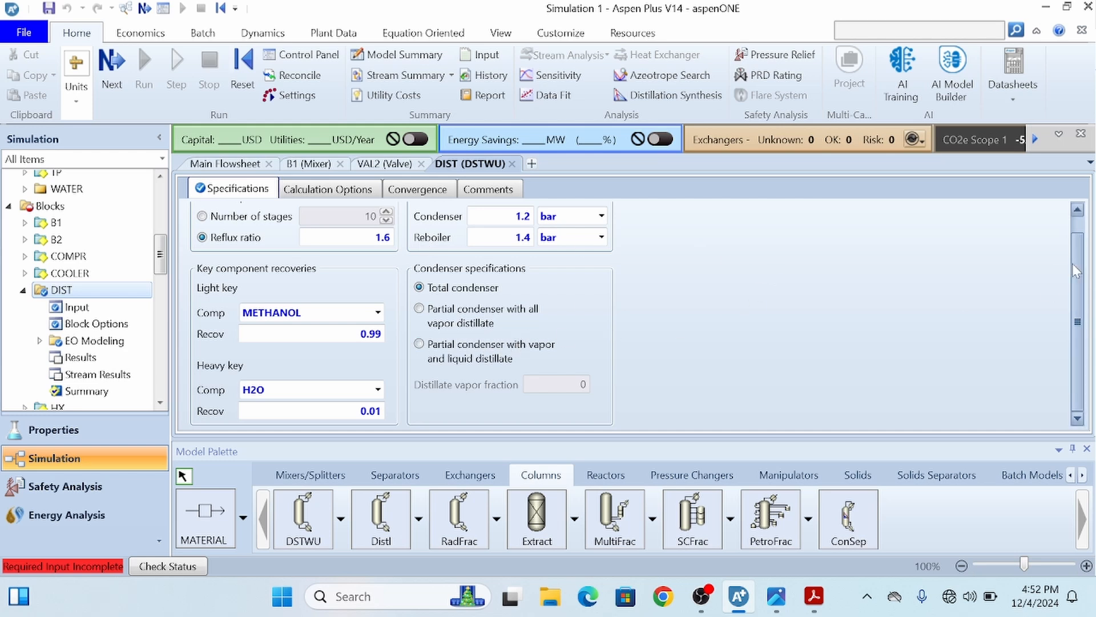
{"action": "scroll", "coordinate": [502, 349], "scroll_direction": "up", "scroll_amount": 1}
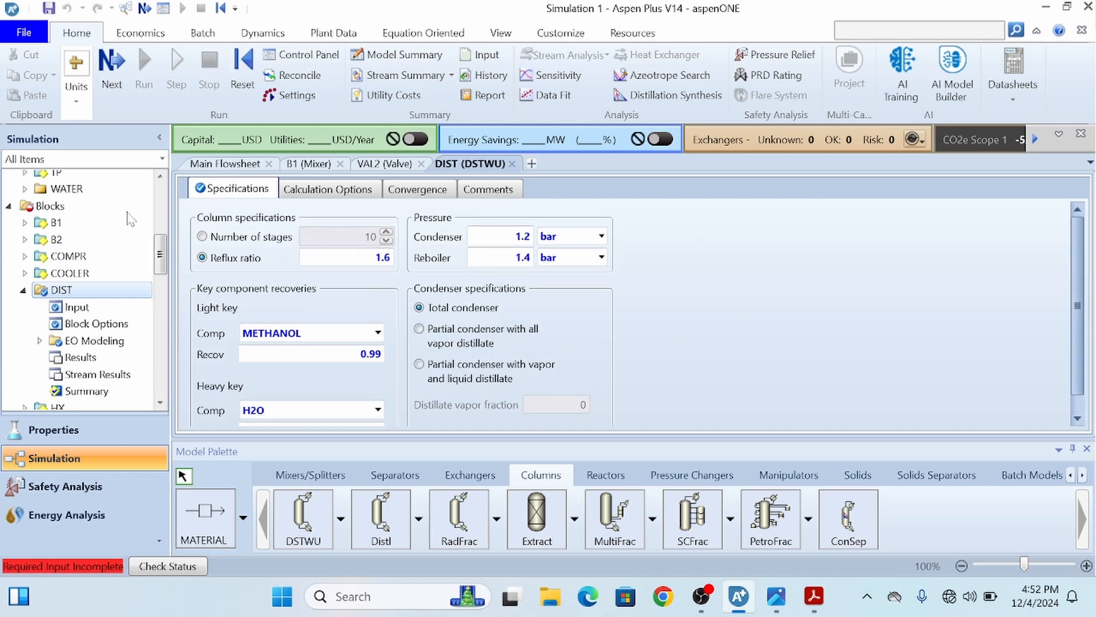
Set VAL2's outlet pressure to 1.3 bar and check it against the distillation pressure in the problem statement PDF
{"action": "left_click", "coordinate": [101, 70]}
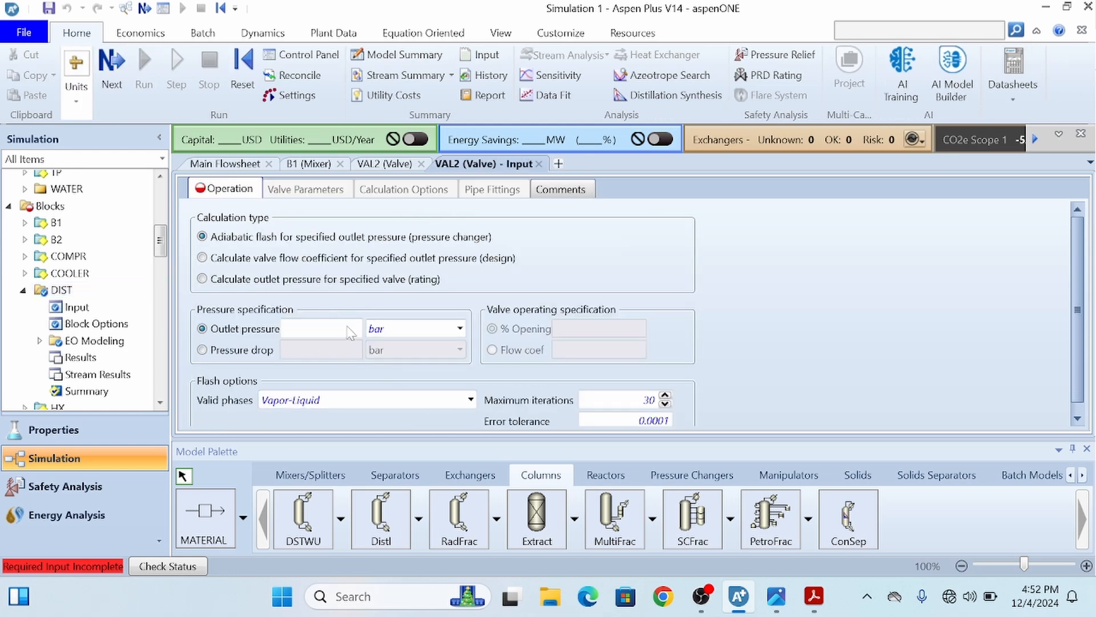
{"action": "left_click", "coordinate": [350, 329]}
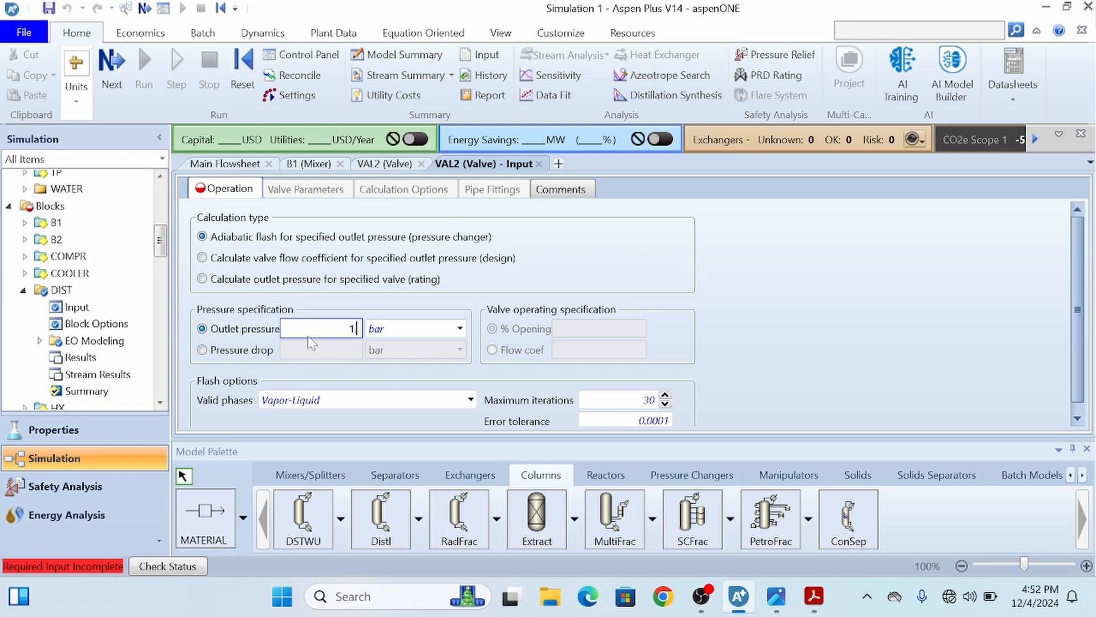
{"action": "type", "text": ".3"}
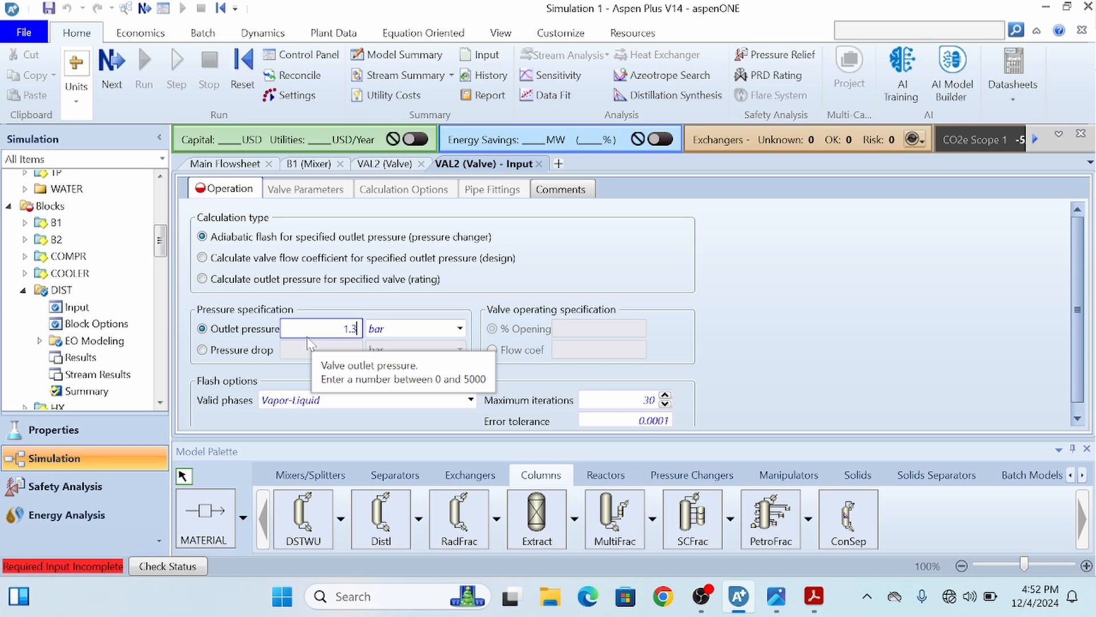
{"action": "left_click", "coordinate": [772, 281]}
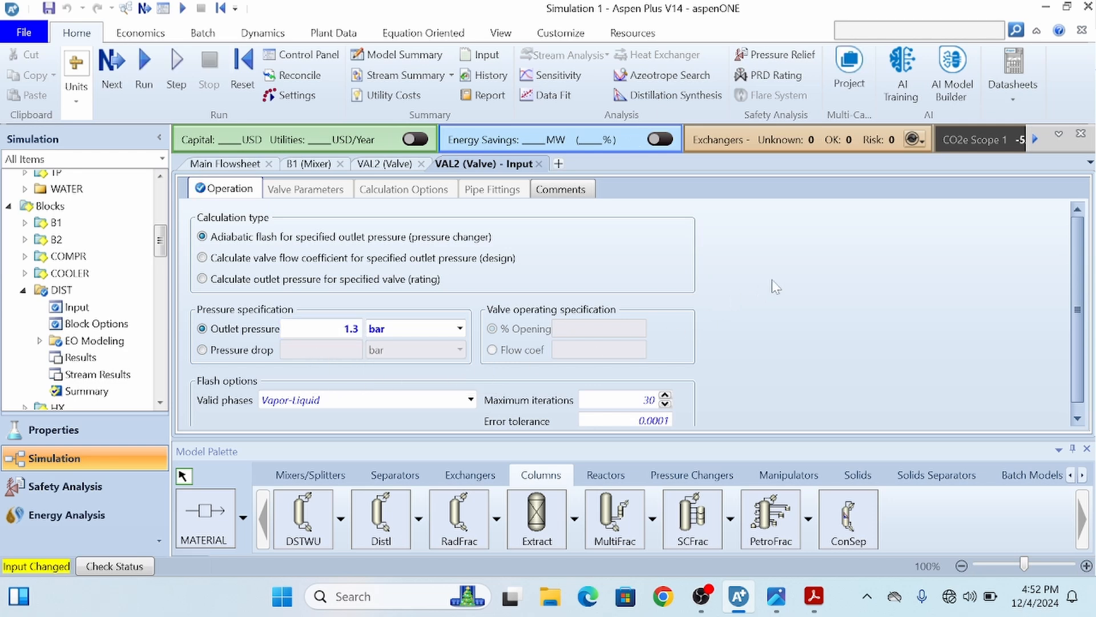
{"action": "key", "text": "alt+Tab"}
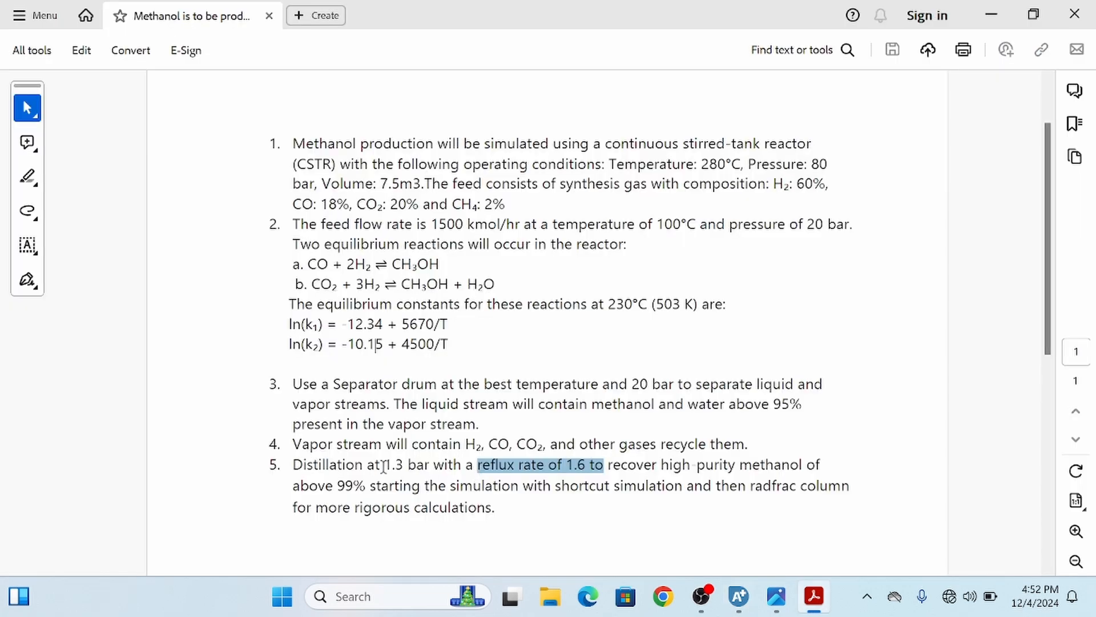
{"action": "left_click_drag", "start_coordinate": [384, 466], "coordinate": [430, 467]}
{"action": "key", "text": "alt+Tab"}
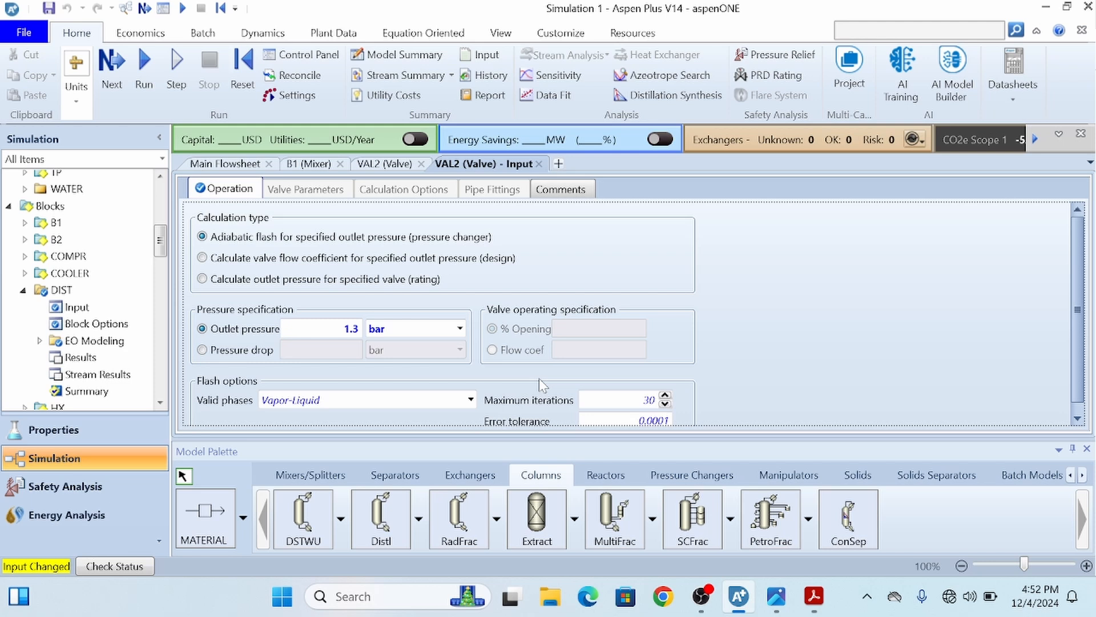
Run the simulation with its run-status results displayed, and examine the status messages in the DIST block's results
{"action": "left_click", "coordinate": [144, 72]}
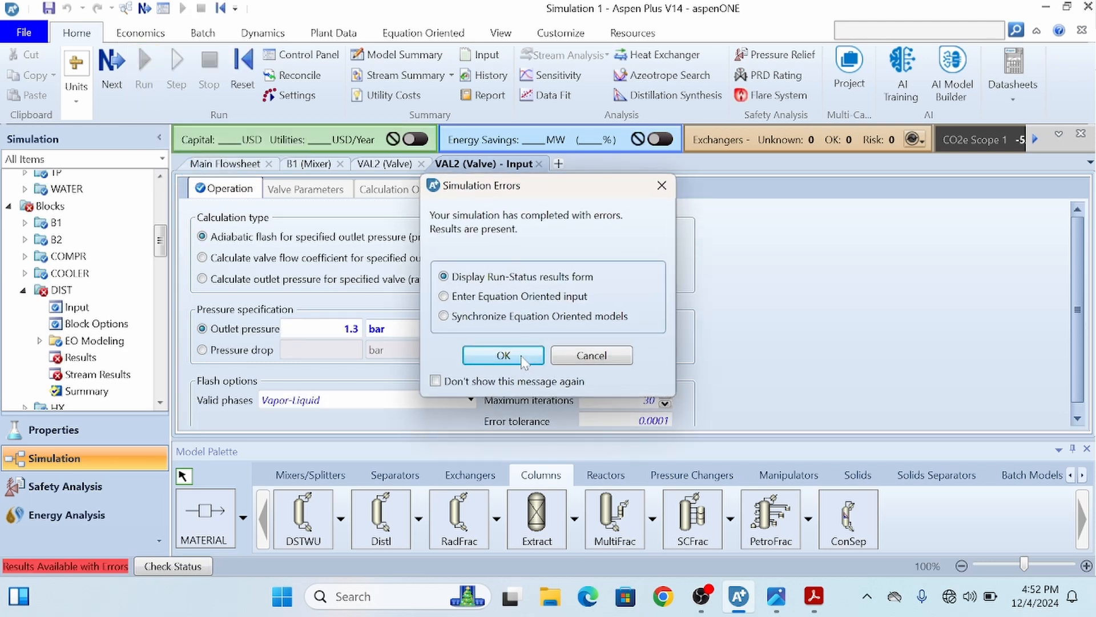
{"action": "left_click", "coordinate": [503, 355]}
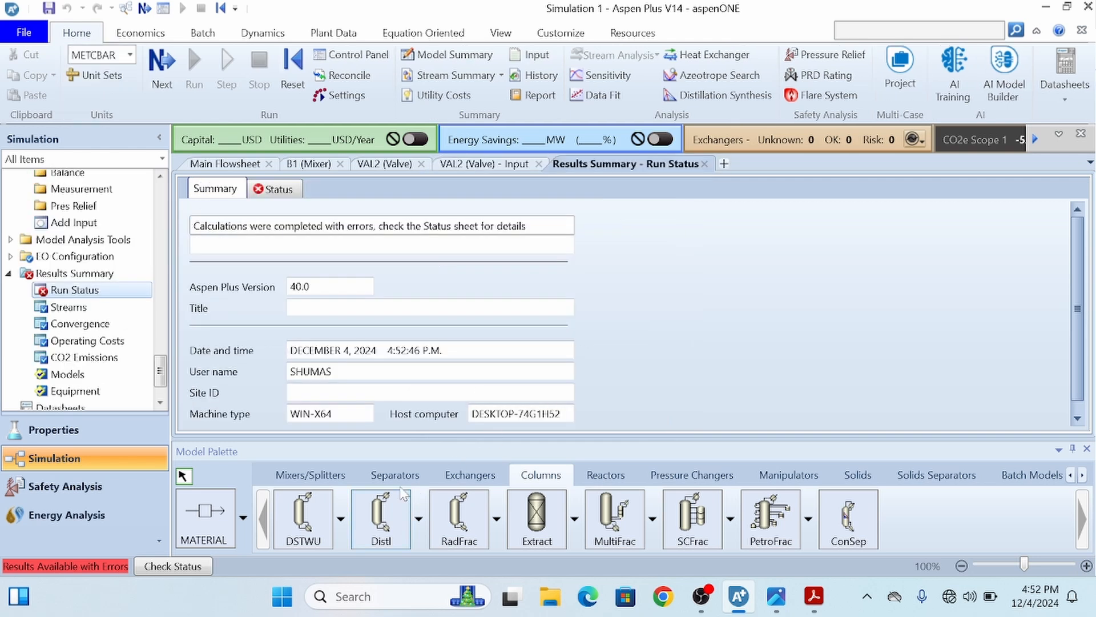
{"action": "left_click", "coordinate": [202, 357]}
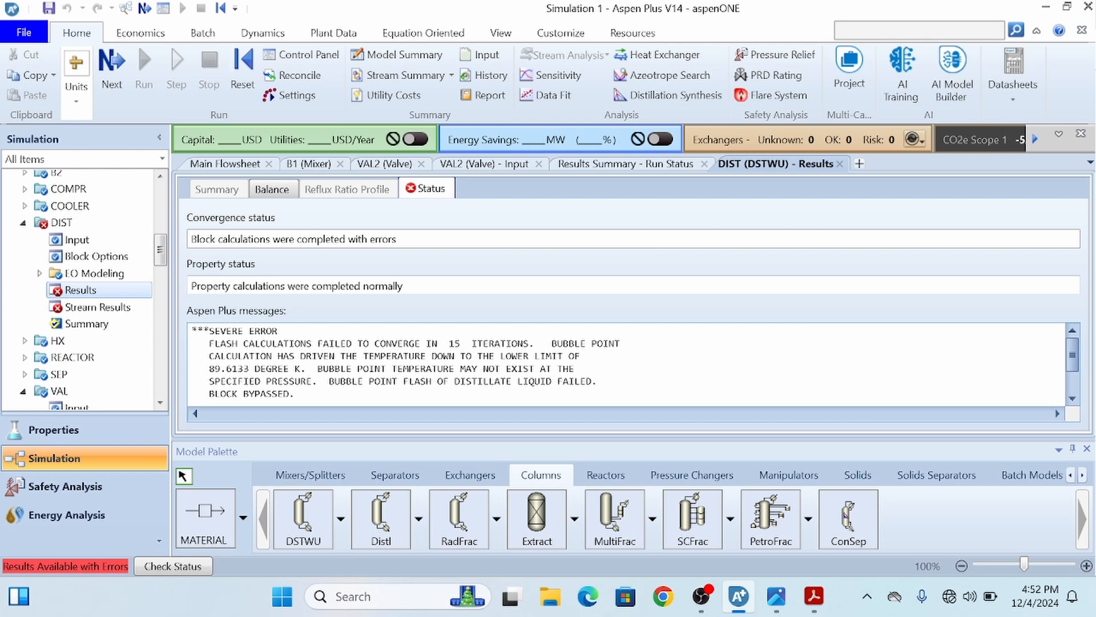
{"action": "left_click_drag", "start_coordinate": [341, 355], "coordinate": [312, 381]}
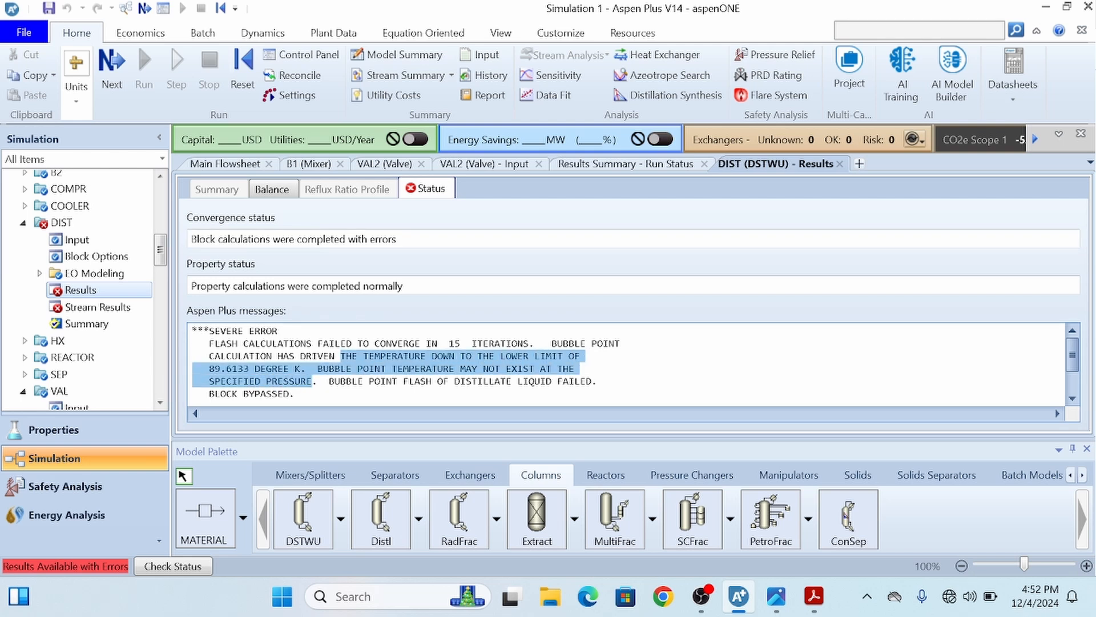
{"action": "left_click", "coordinate": [387, 368]}
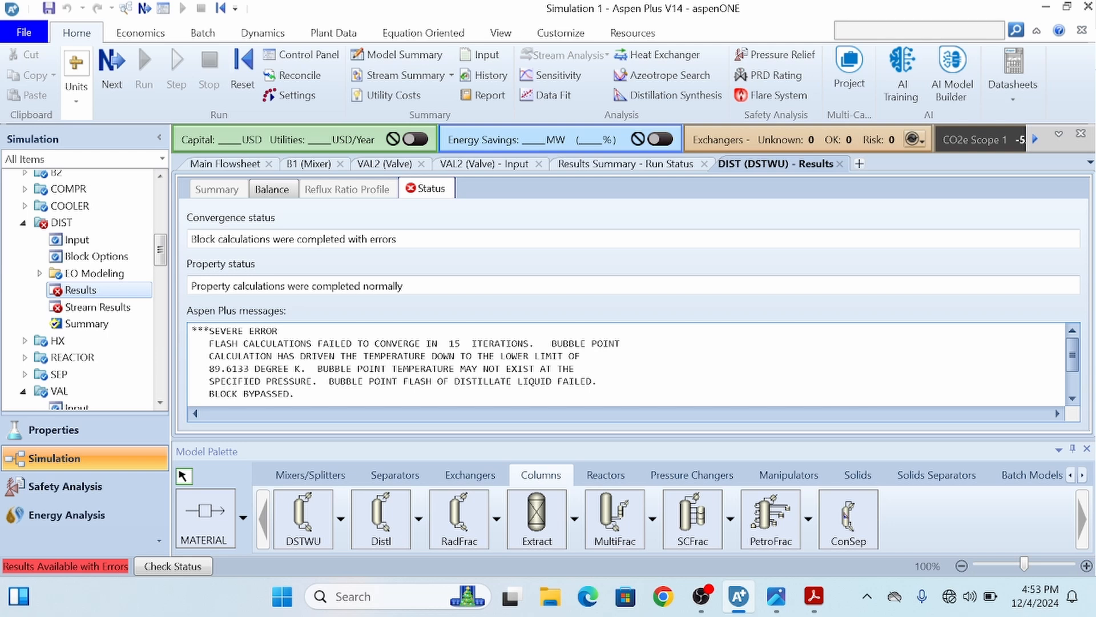
Check the distillation pressure and reflux requirements in the problem statement PDF and return to the DIST results
{"action": "key", "text": "alt+Tab"}
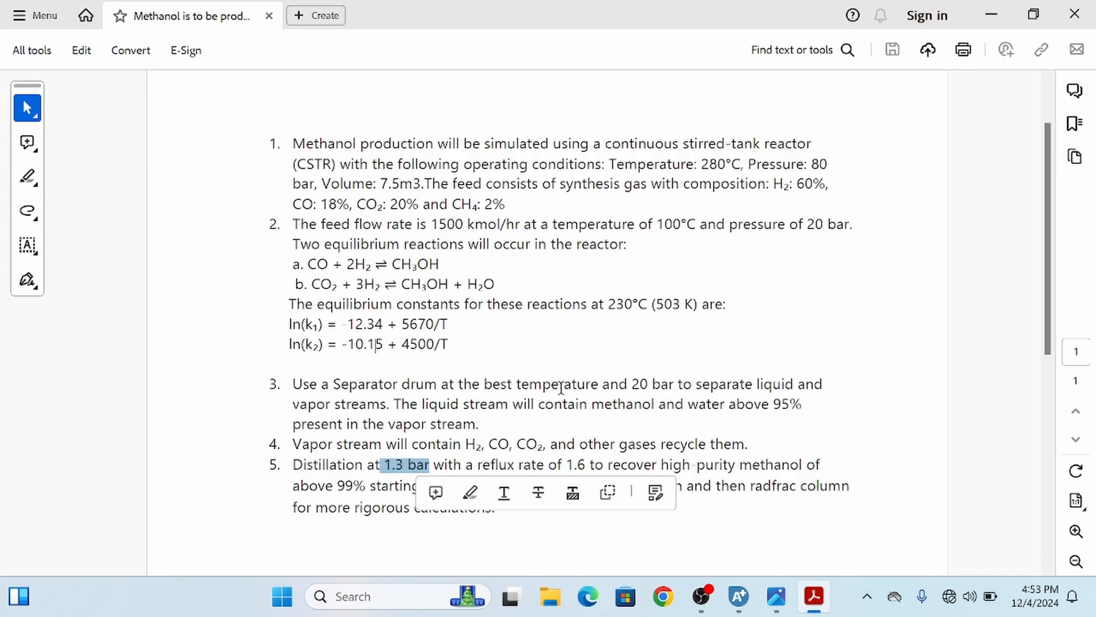
{"action": "key", "text": "alt+Tab"}
{"action": "key", "text": "alt+Tab"}
{"action": "key", "text": "alt+Tab"}
{"action": "key", "text": "alt+Tab"}
{"action": "key", "text": "alt+Tab"}
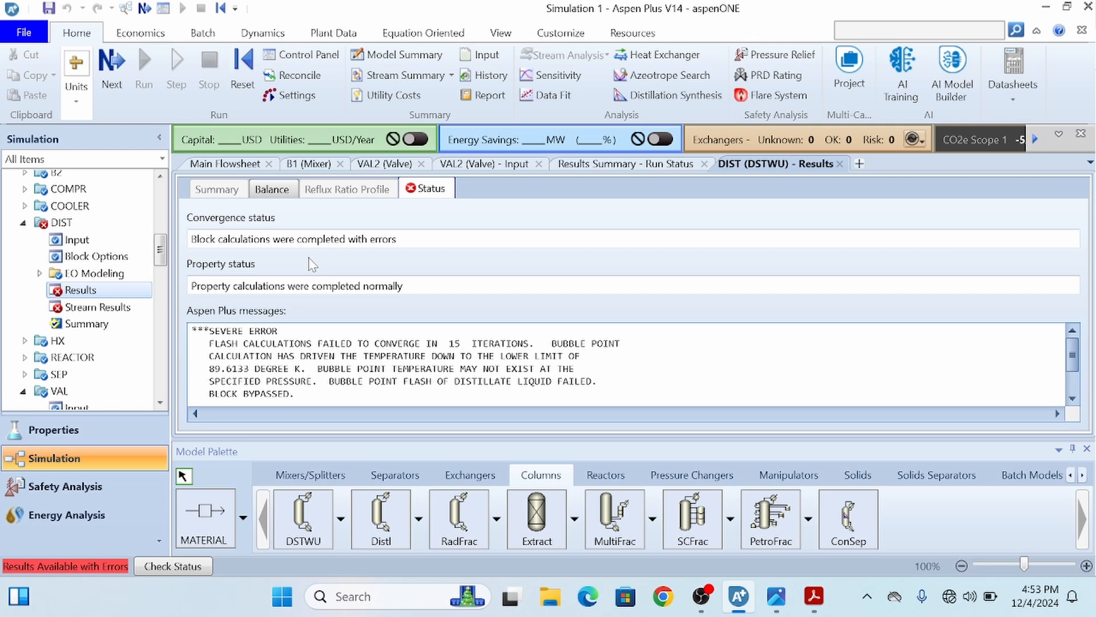
Move the DIST column and its product stream ends farther from VAL2 on the flowsheet to make room in the FEEDDIS line
{"action": "left_click", "coordinate": [224, 164]}
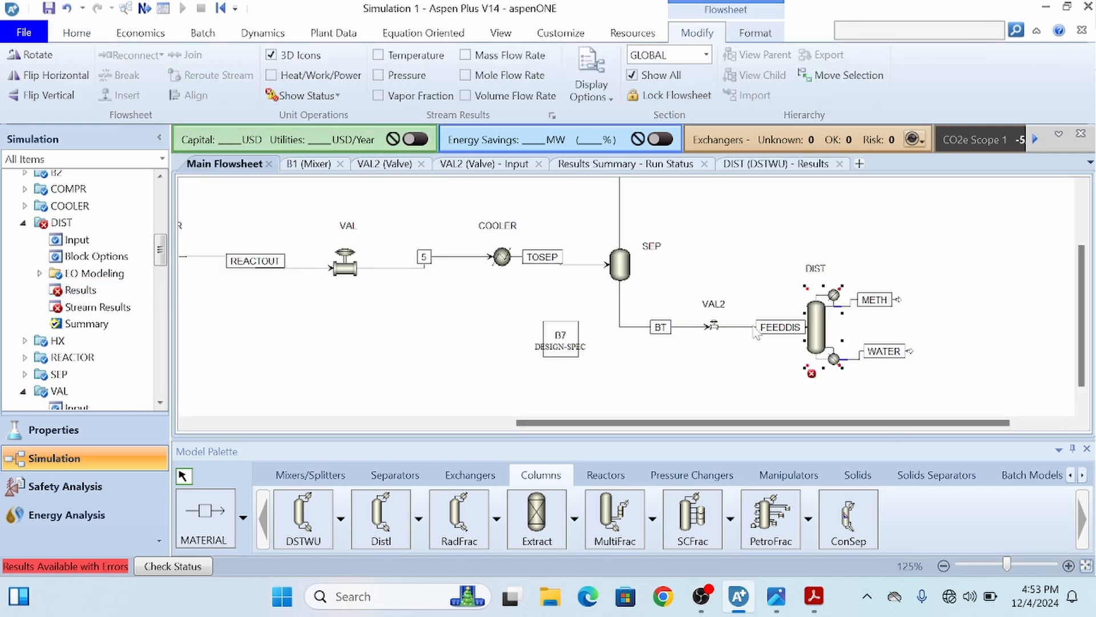
{"action": "left_click", "coordinate": [768, 330]}
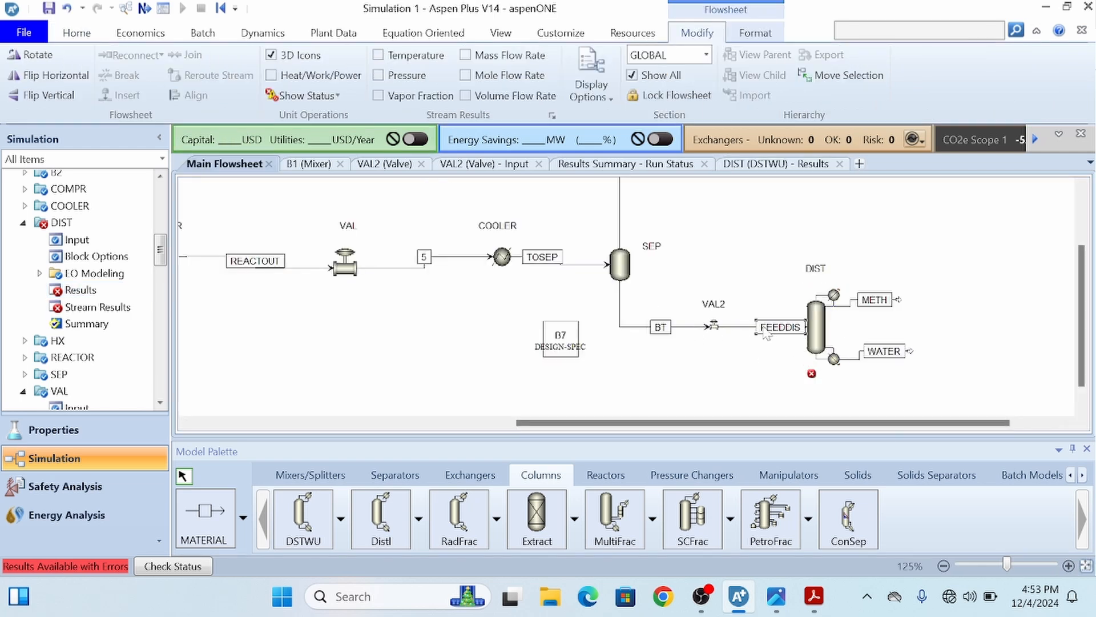
{"action": "left_click", "coordinate": [950, 329]}
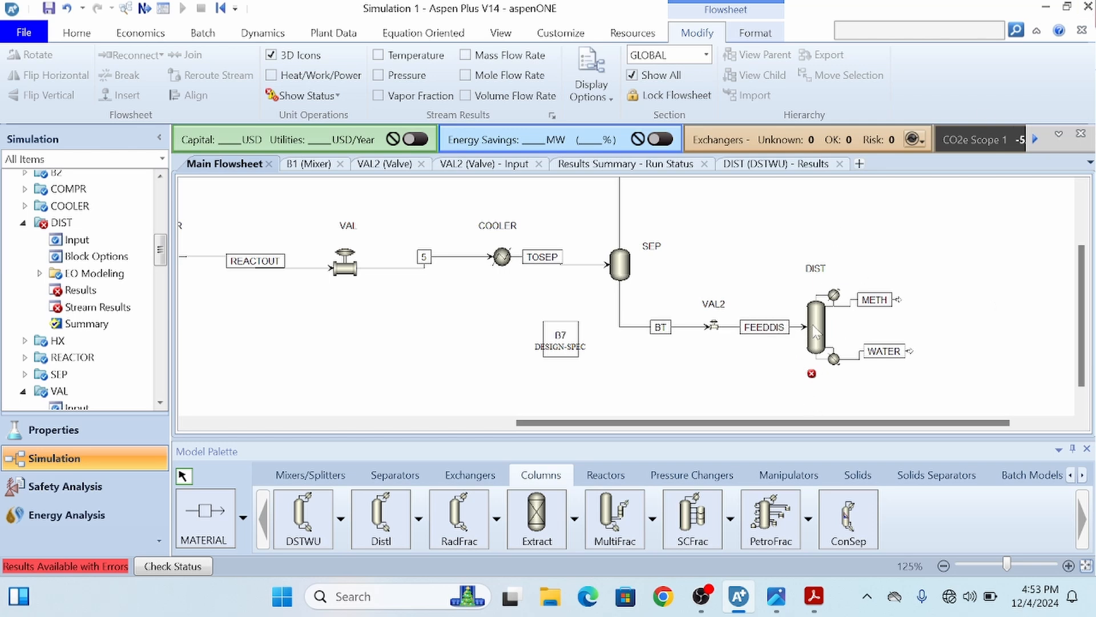
{"action": "left_click_drag", "start_coordinate": [817, 332], "coordinate": [1018, 227]}
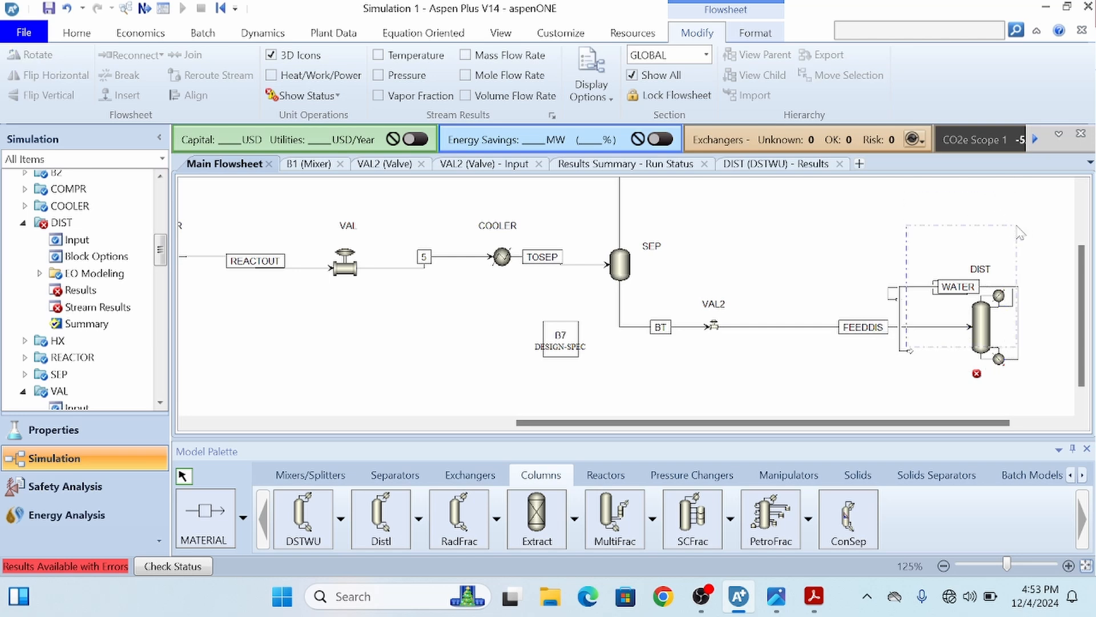
{"action": "left_click_drag", "start_coordinate": [910, 352], "coordinate": [996, 229]}
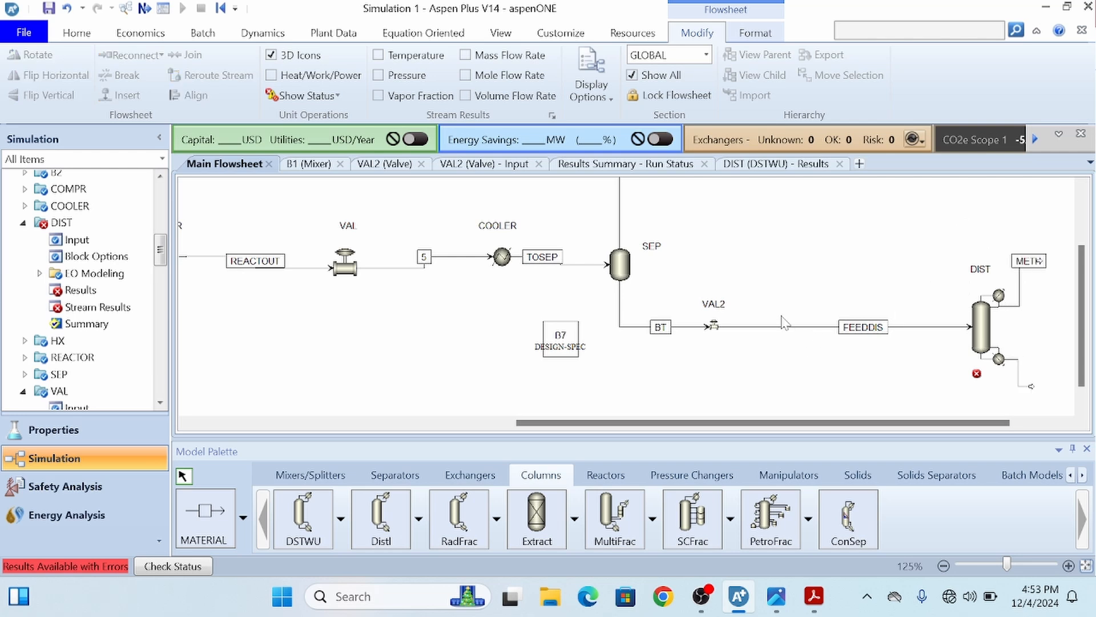
Start inserting a block into stream FEEDDIS, reconciling the stream with temperature and pressure, component flows and mole basis
{"action": "left_click", "coordinate": [408, 476]}
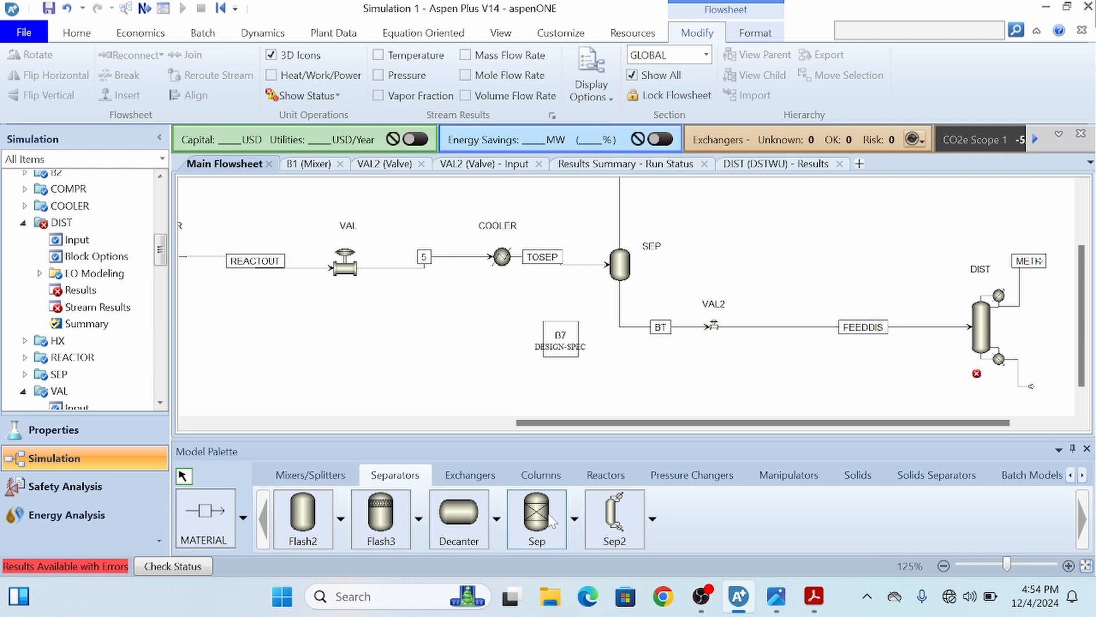
{"action": "left_click", "coordinate": [803, 329]}
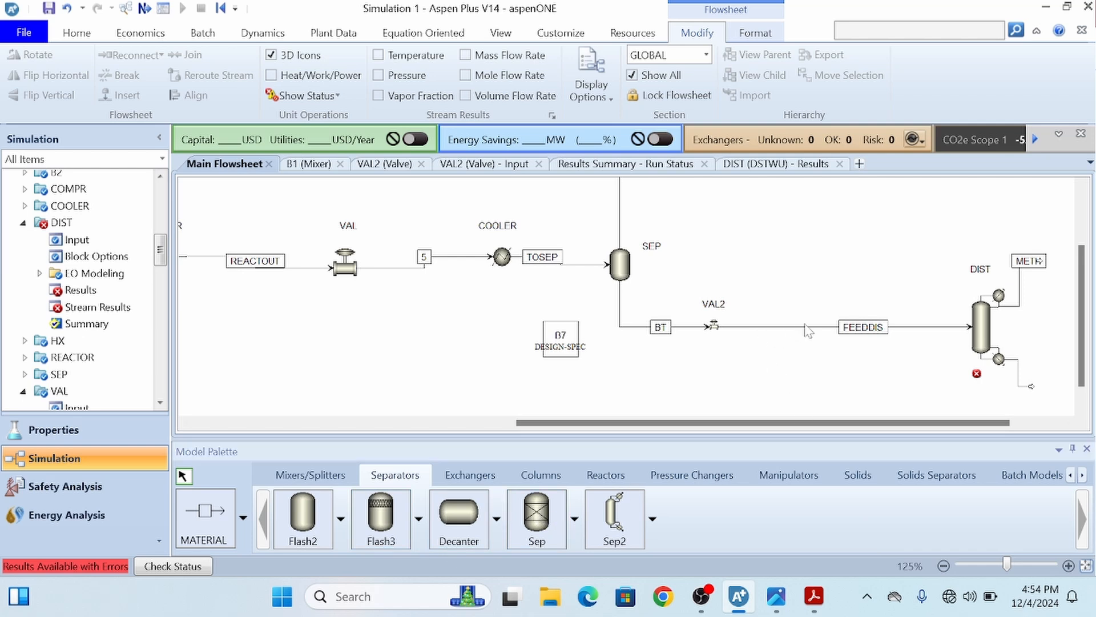
{"action": "right_click", "coordinate": [805, 333]}
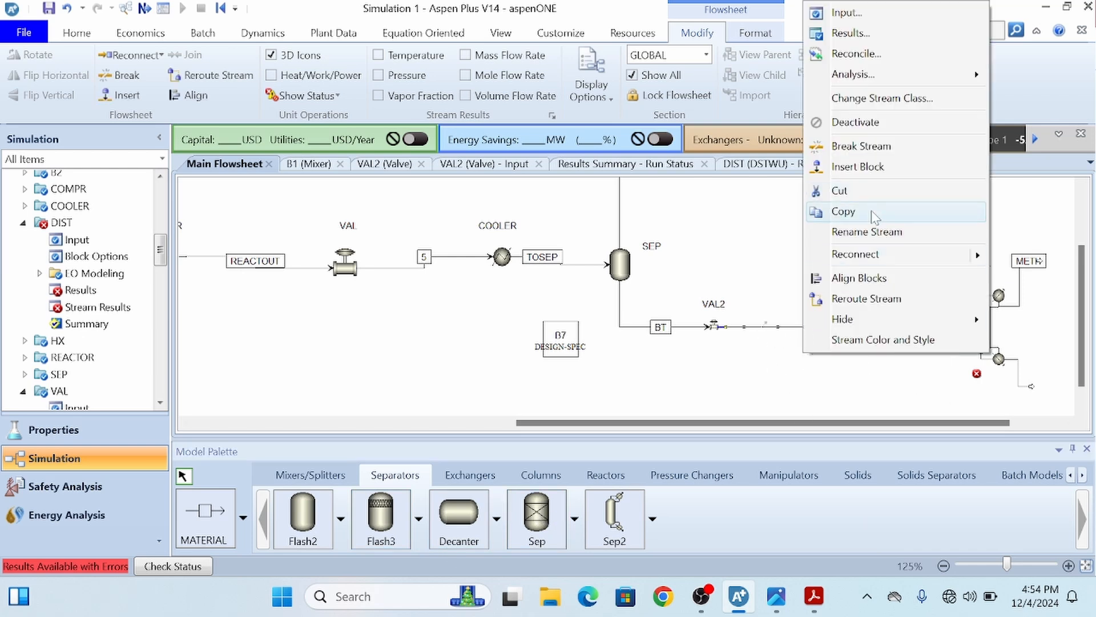
{"action": "left_click", "coordinate": [874, 177]}
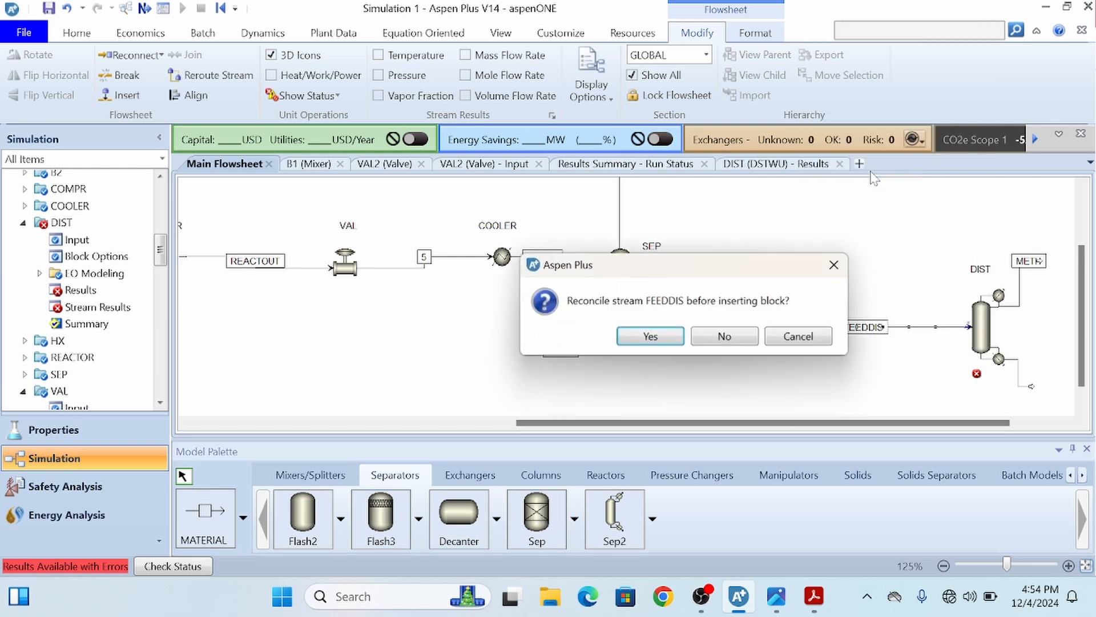
{"action": "left_click", "coordinate": [645, 337]}
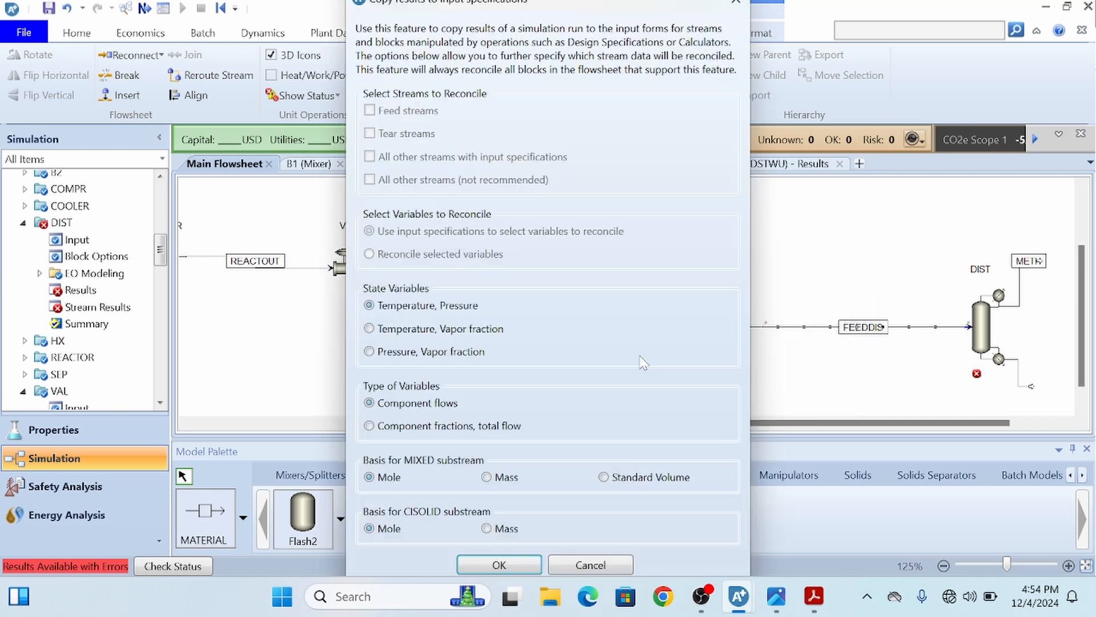
{"action": "left_click", "coordinate": [499, 565]}
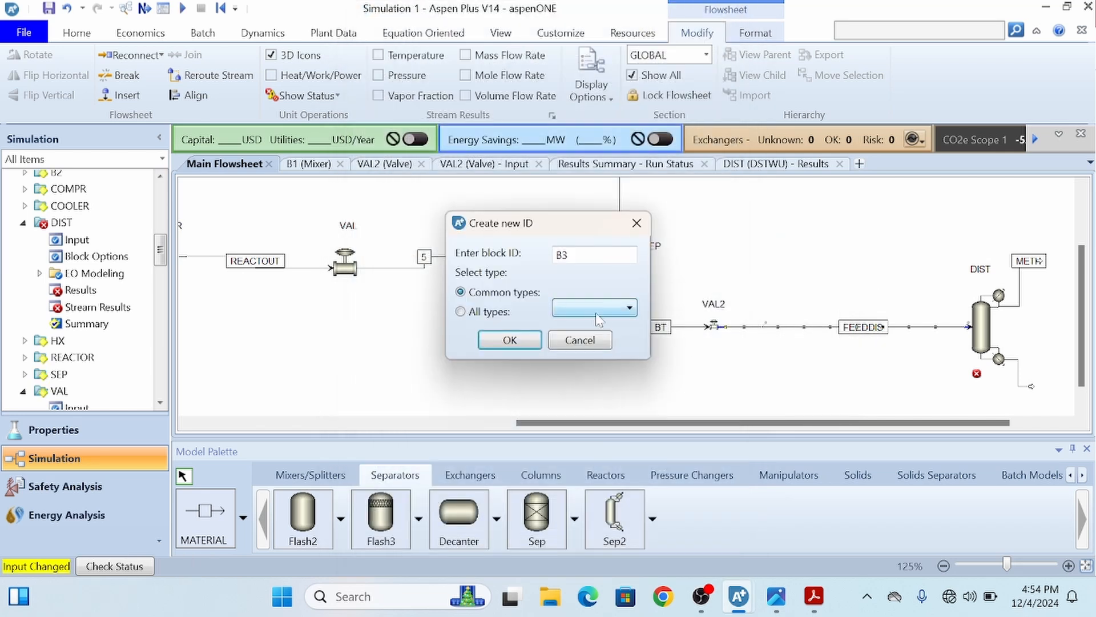
Create the inserted block with ID B3 and type Sep, chosen from all block types
{"action": "left_click", "coordinate": [604, 314]}
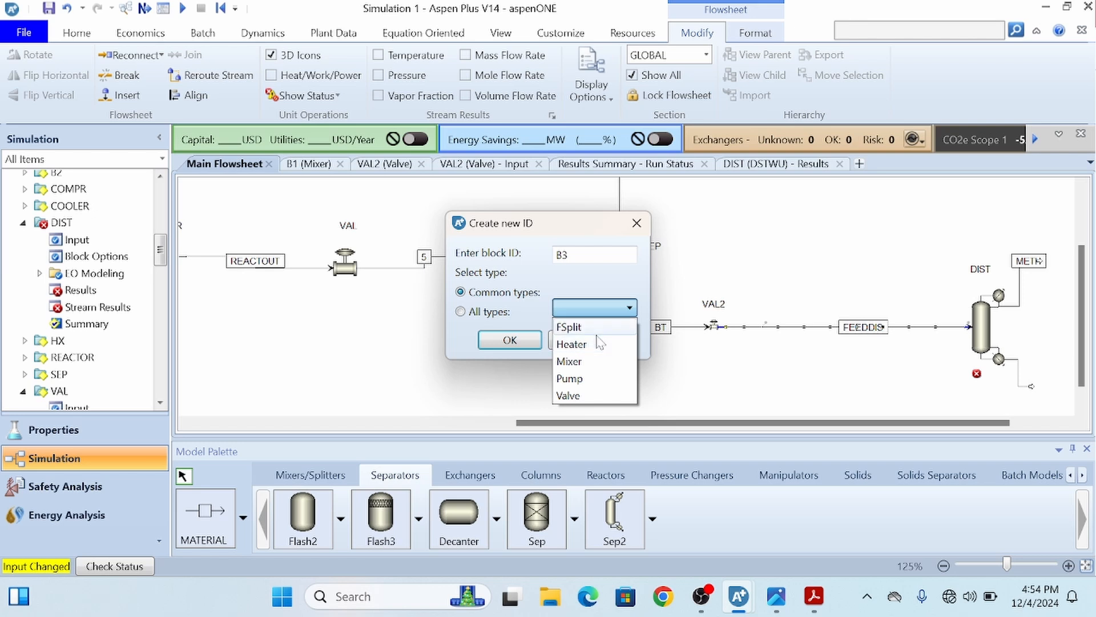
{"action": "left_click", "coordinate": [468, 321]}
{"action": "left_click", "coordinate": [462, 312]}
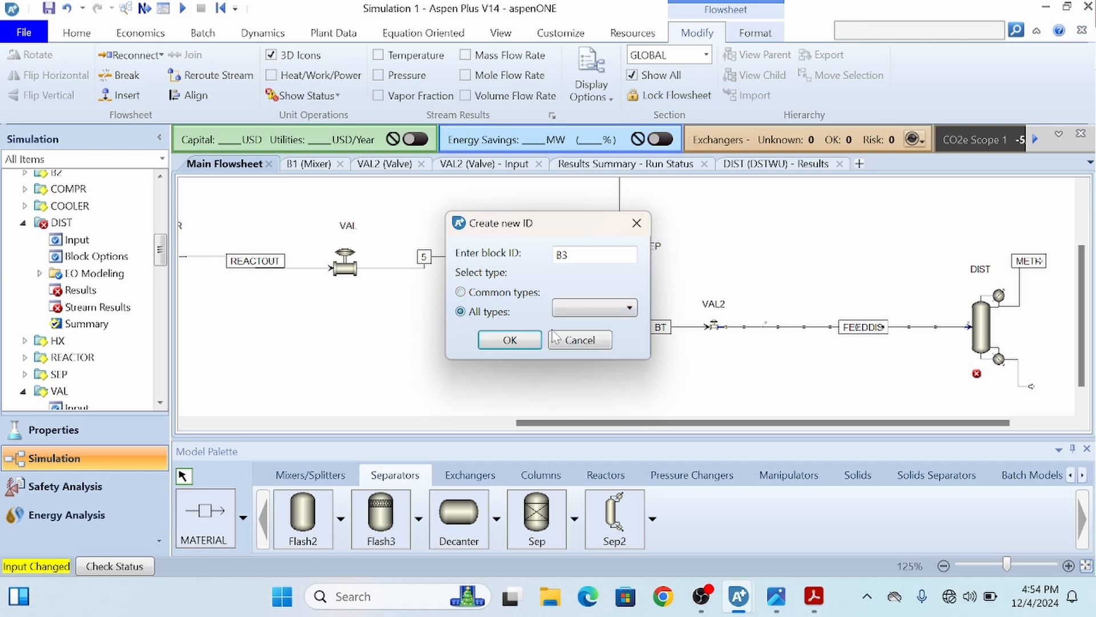
{"action": "left_click", "coordinate": [612, 308]}
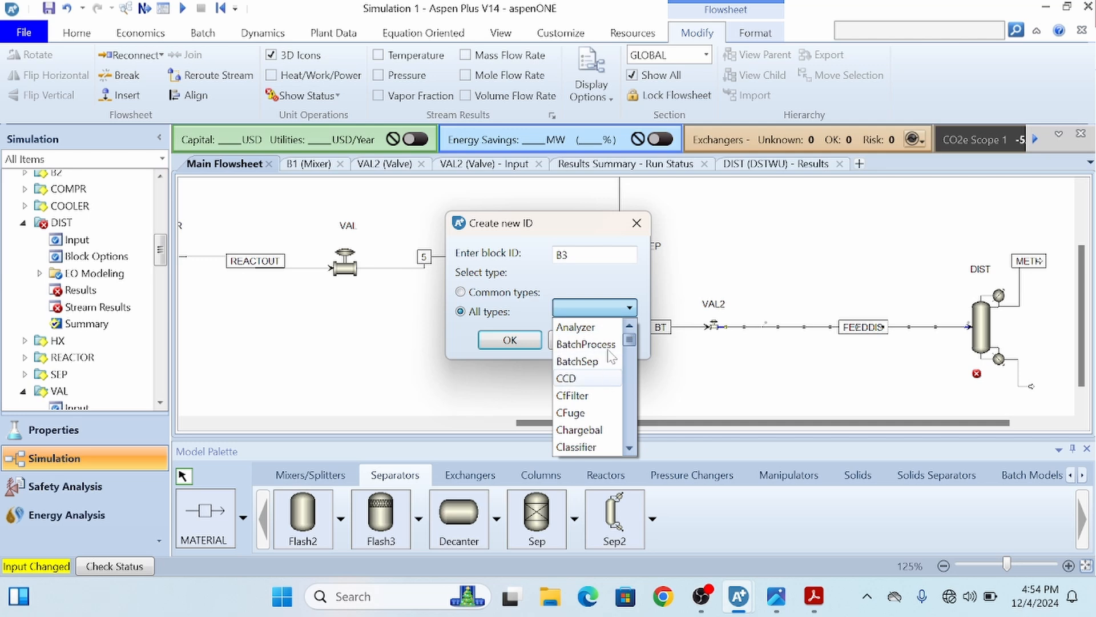
{"action": "scroll", "coordinate": [595, 370], "scroll_direction": "down", "scroll_amount": 3}
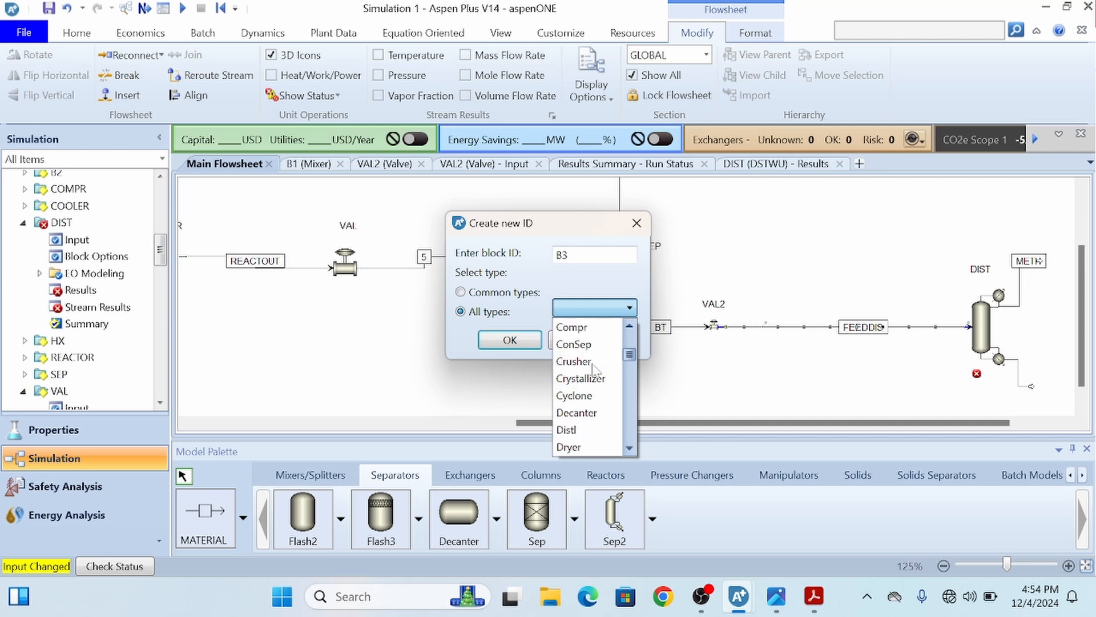
{"action": "scroll", "coordinate": [594, 368], "scroll_direction": "down", "scroll_amount": 6}
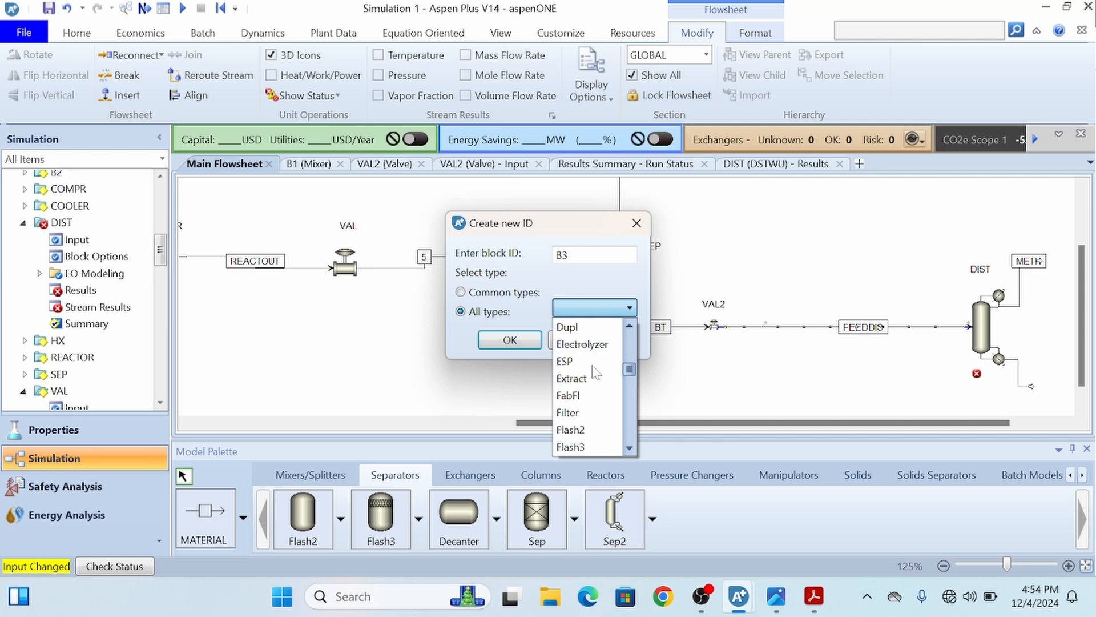
{"action": "scroll", "coordinate": [594, 371], "scroll_direction": "down", "scroll_amount": 7}
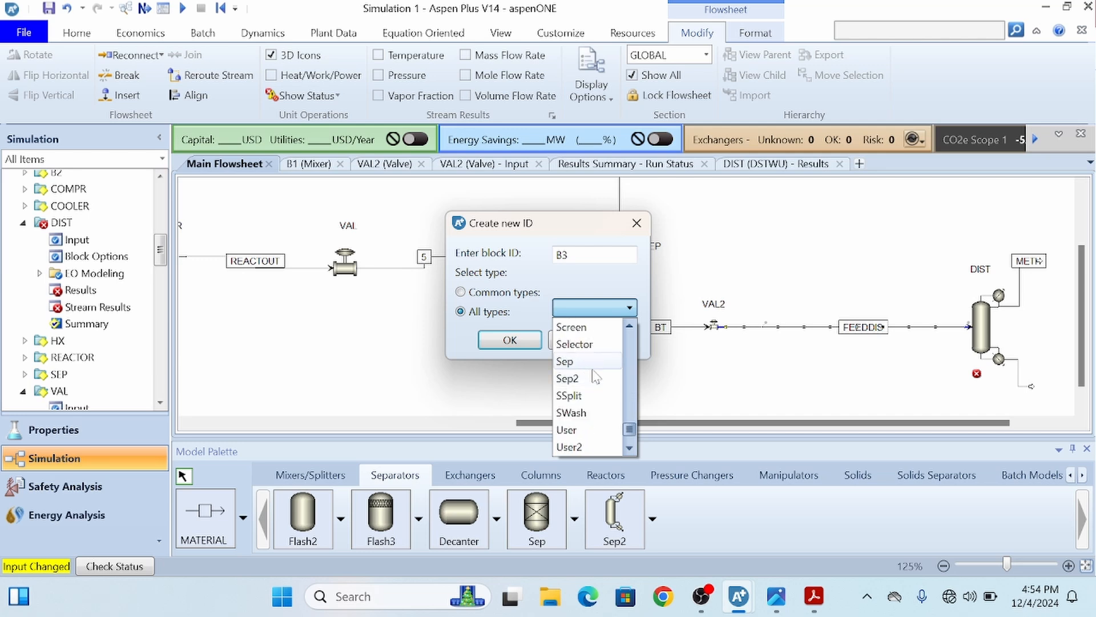
{"action": "left_click", "coordinate": [592, 363]}
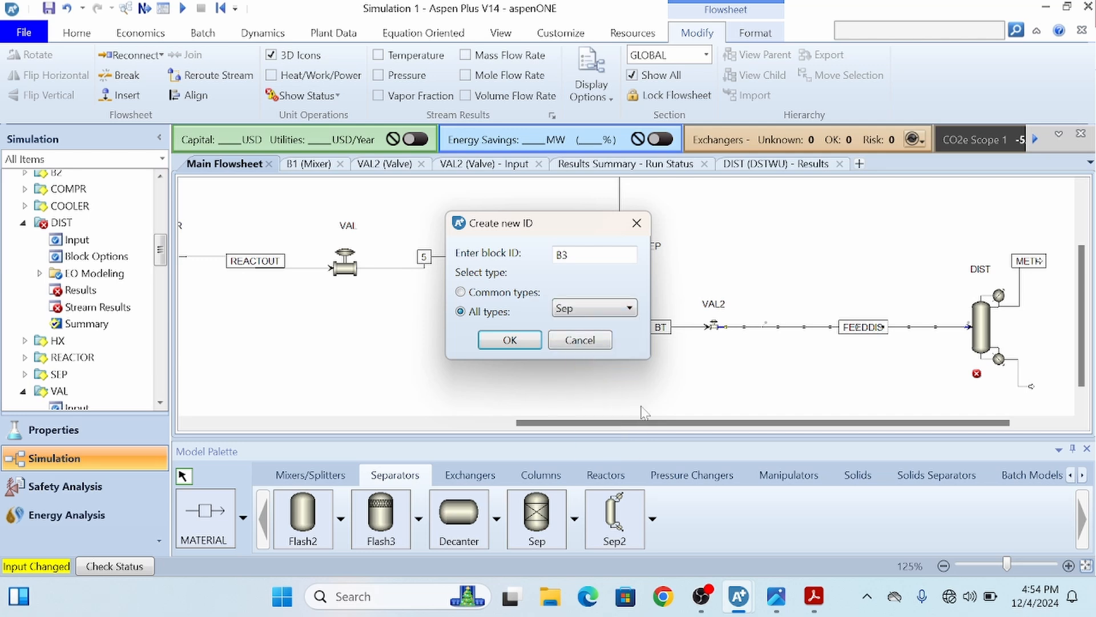
{"action": "left_click", "coordinate": [510, 341]}
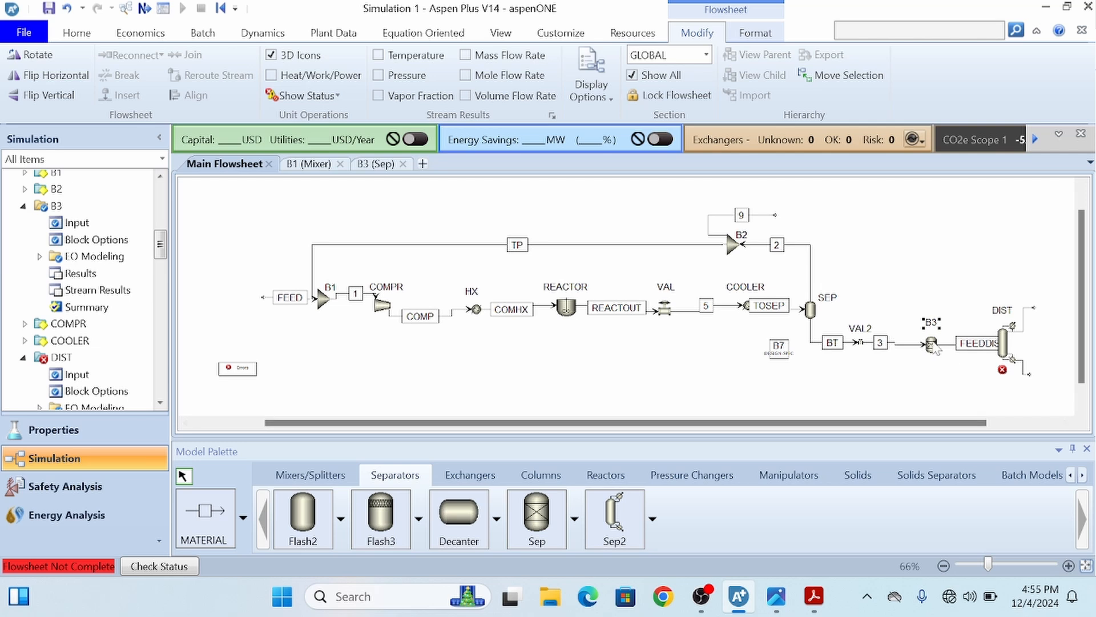
Examine the B3 separator's outlet stream specifications and return to the main flowsheet
{"action": "left_click", "coordinate": [932, 346]}
{"action": "double_click", "coordinate": [933, 346]}
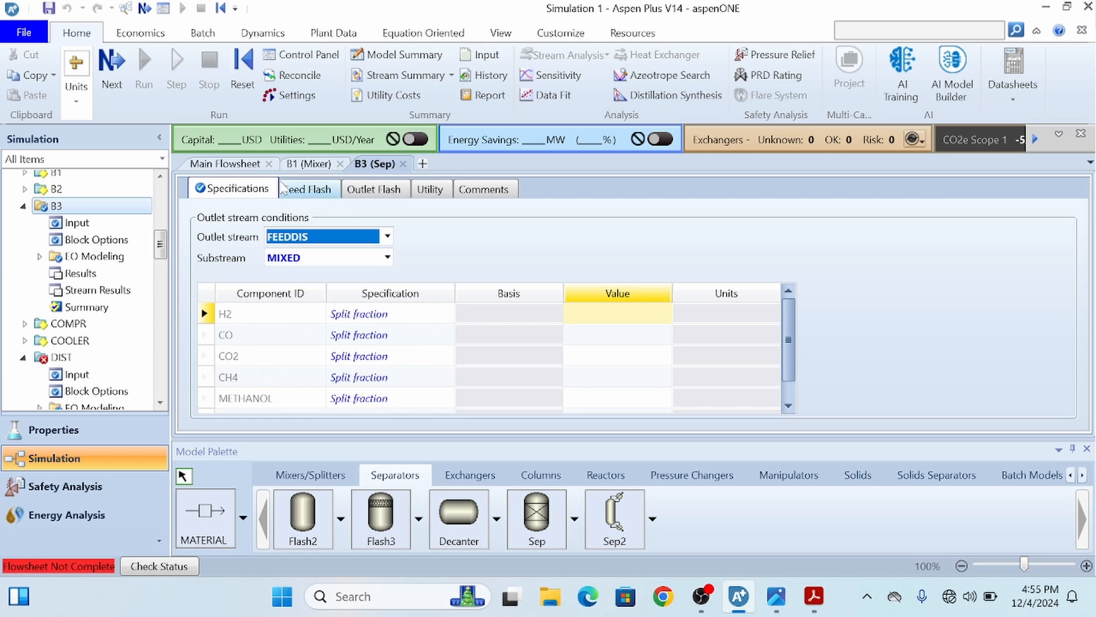
{"action": "left_click", "coordinate": [242, 166]}
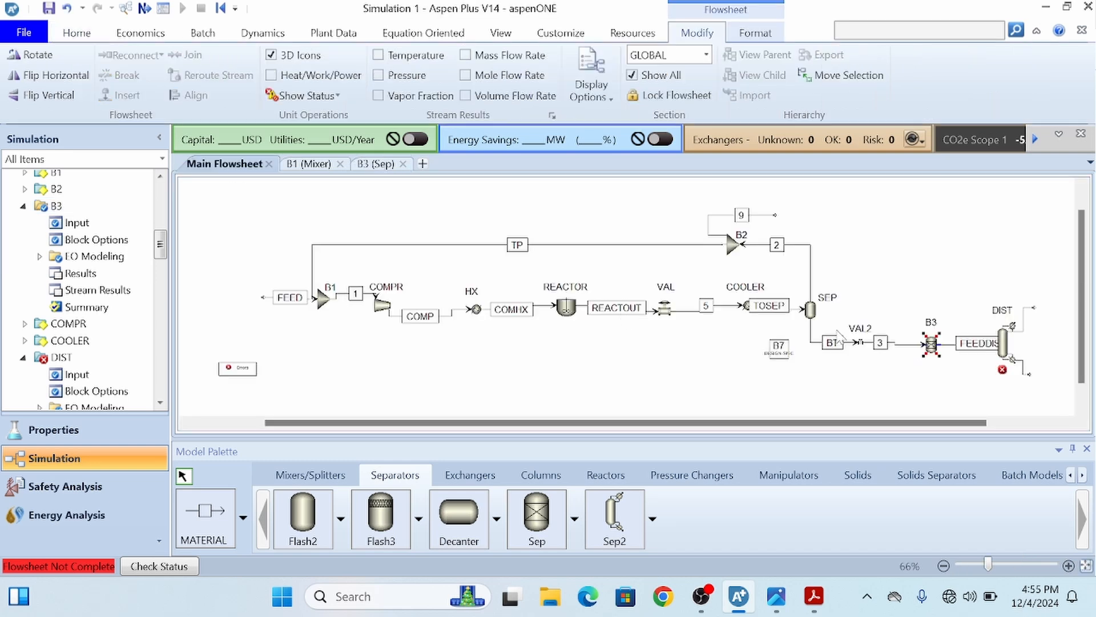
{"action": "left_click", "coordinate": [222, 517]}
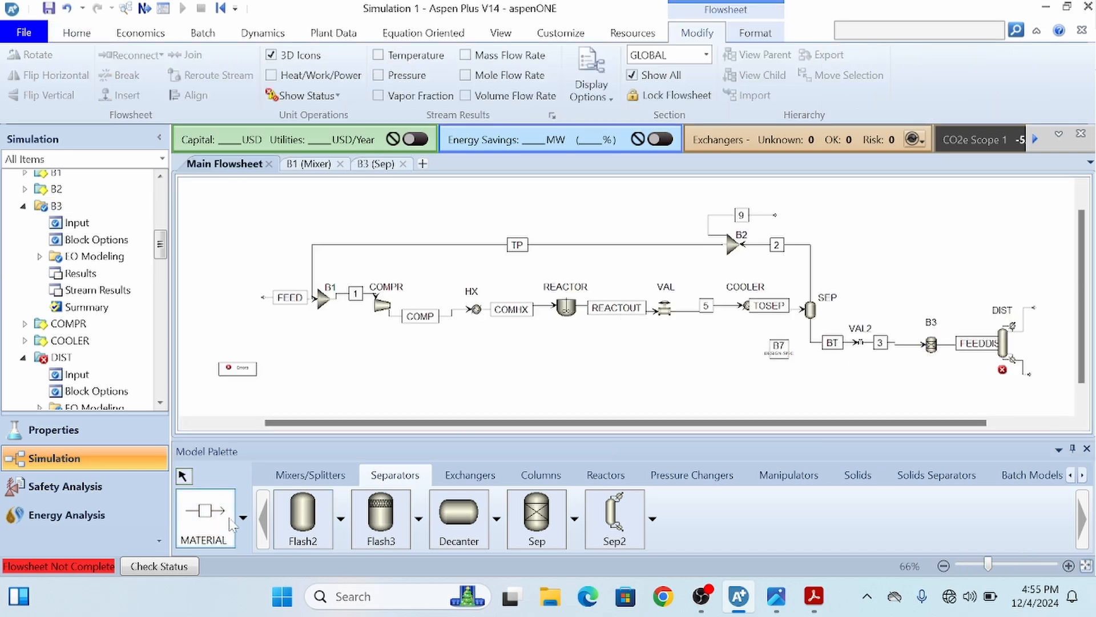
{"action": "left_click", "coordinate": [945, 346]}
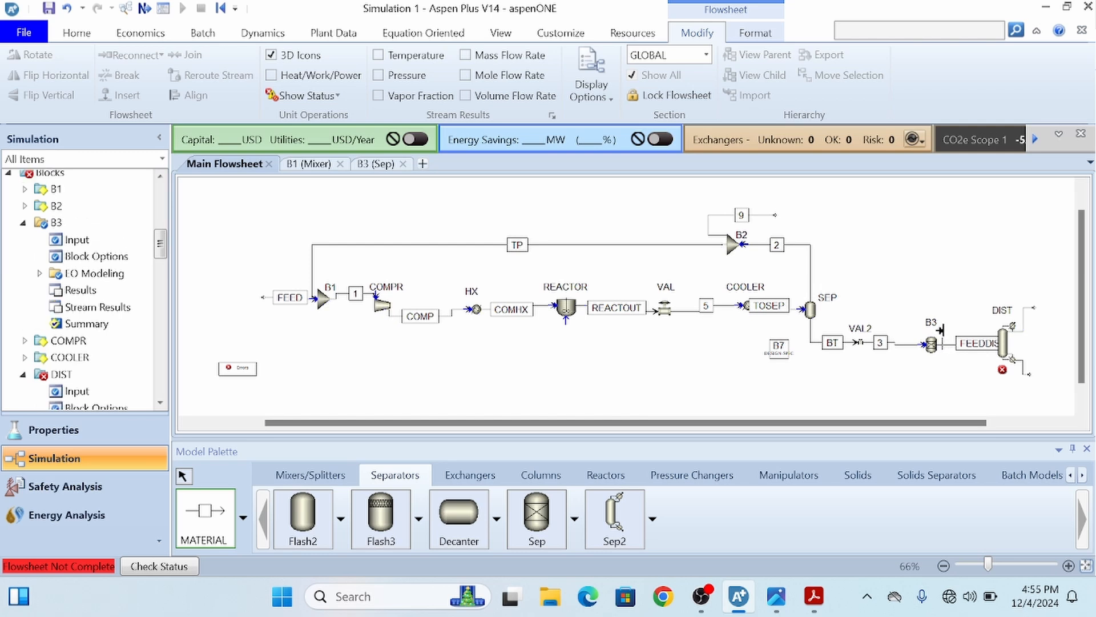
{"action": "left_click", "coordinate": [936, 403]}
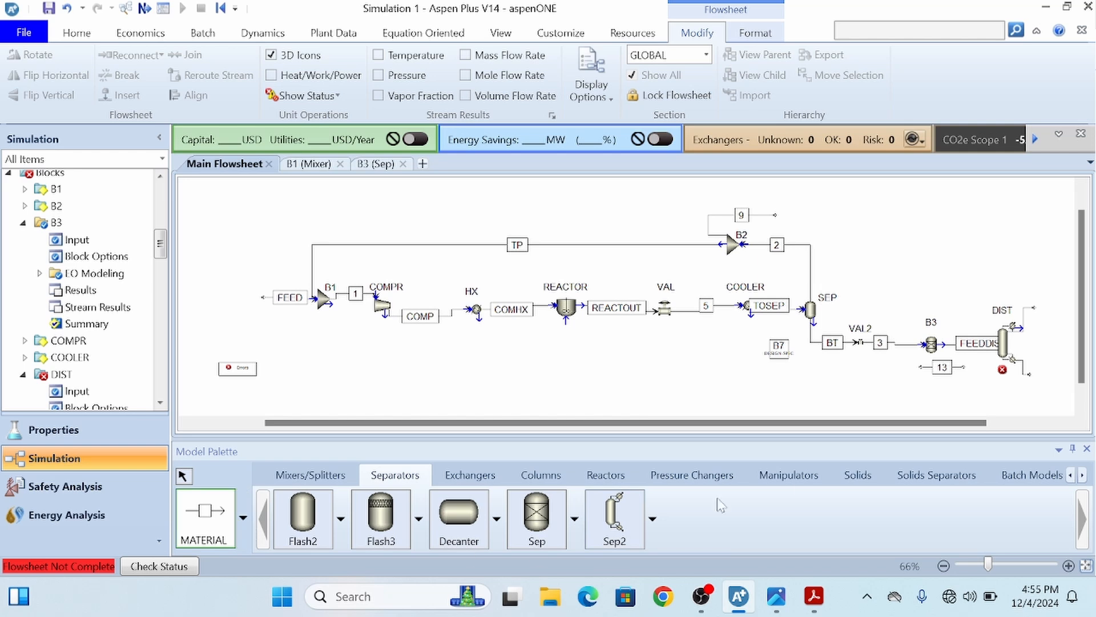
{"action": "left_click", "coordinate": [184, 475]}
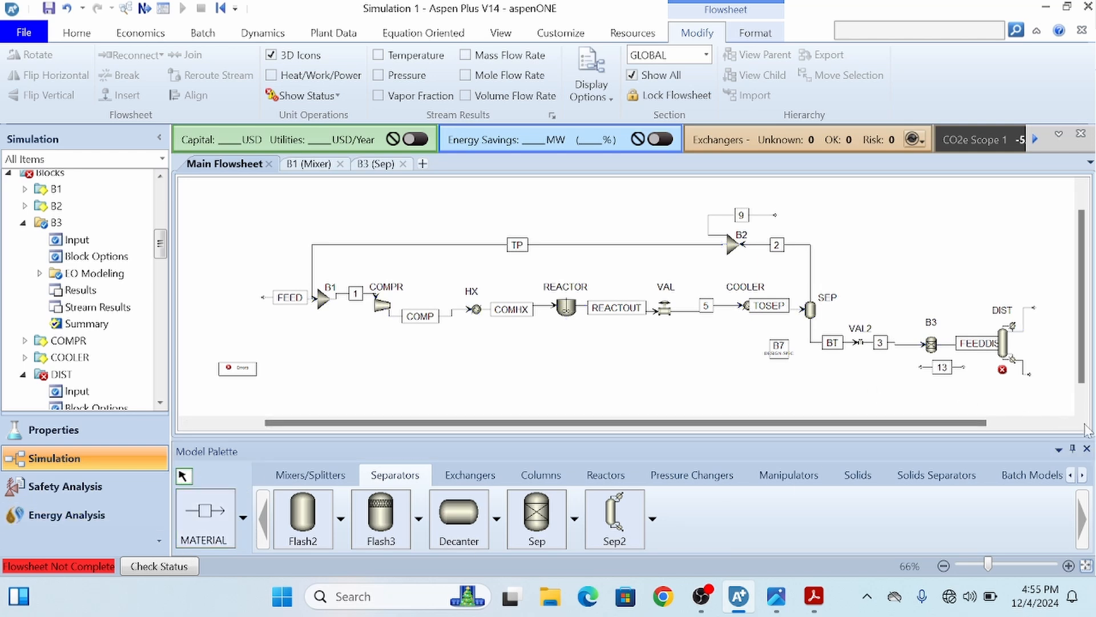
{"action": "left_click", "coordinate": [960, 370]}
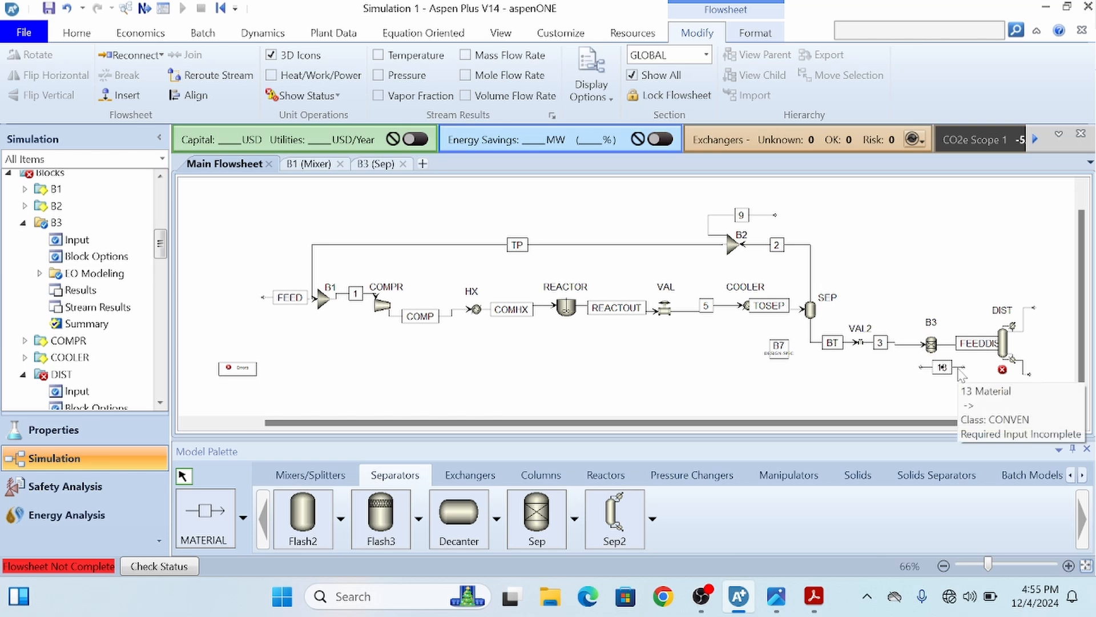
{"action": "key", "text": "Delete"}
{"action": "left_click", "coordinate": [616, 324]}
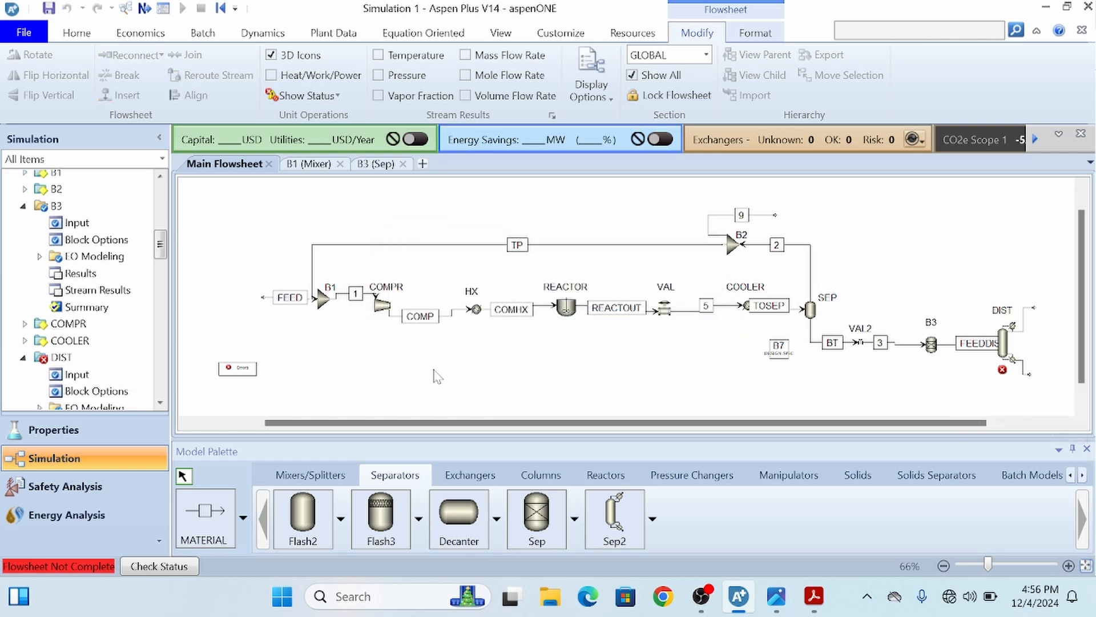
Connect a second outlet material stream to the B3 separator, ending in the free area above the DIST column
{"action": "left_click", "coordinate": [182, 526]}
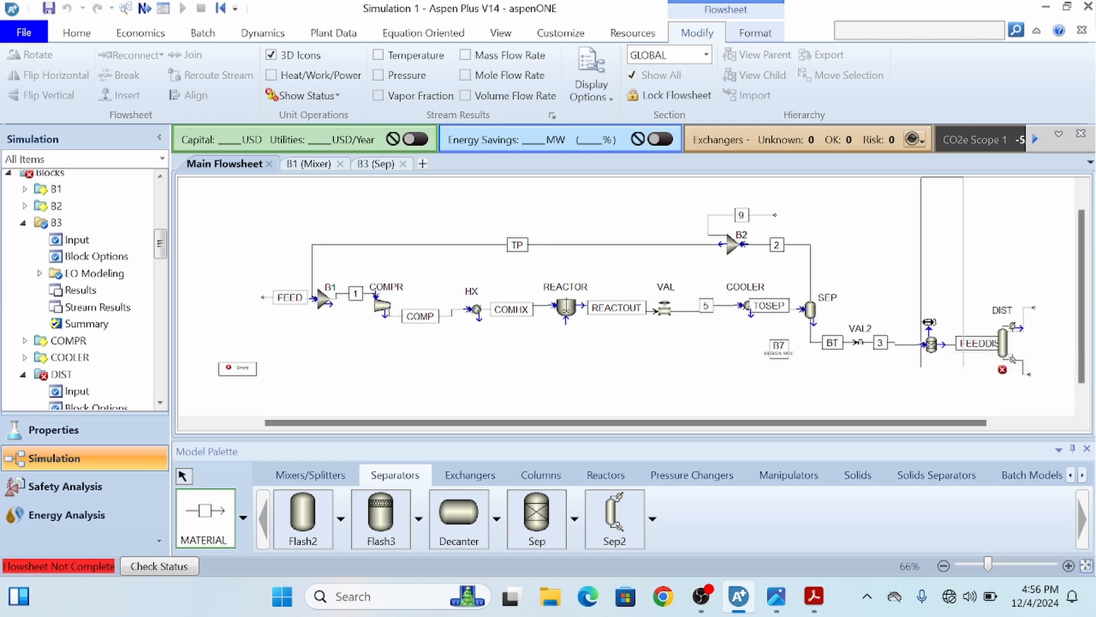
{"action": "left_click", "coordinate": [994, 258]}
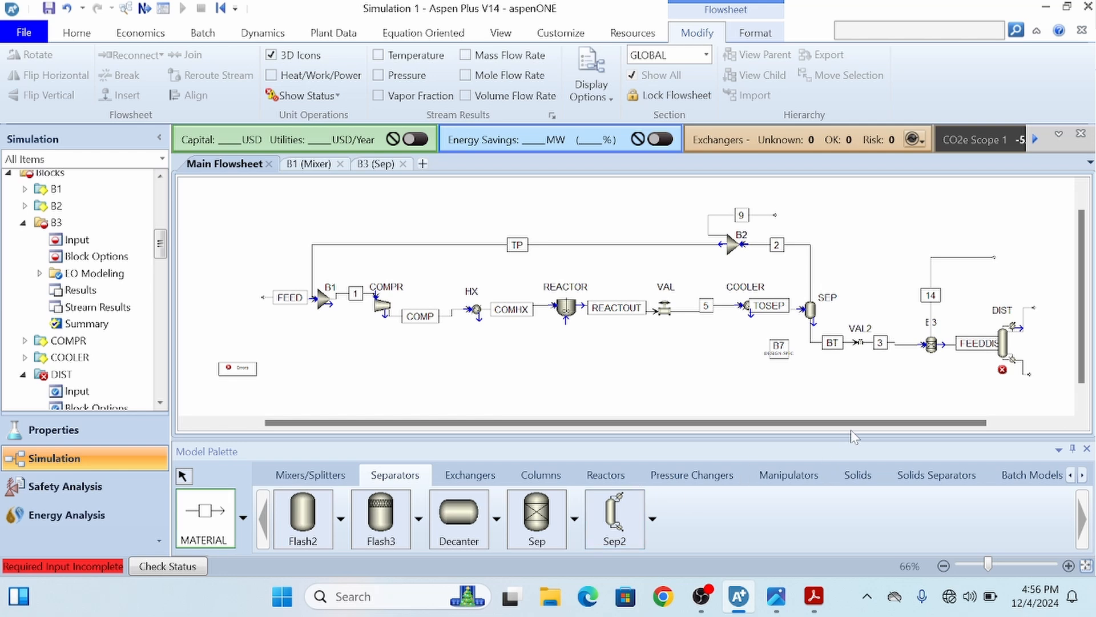
{"action": "left_click", "coordinate": [183, 475]}
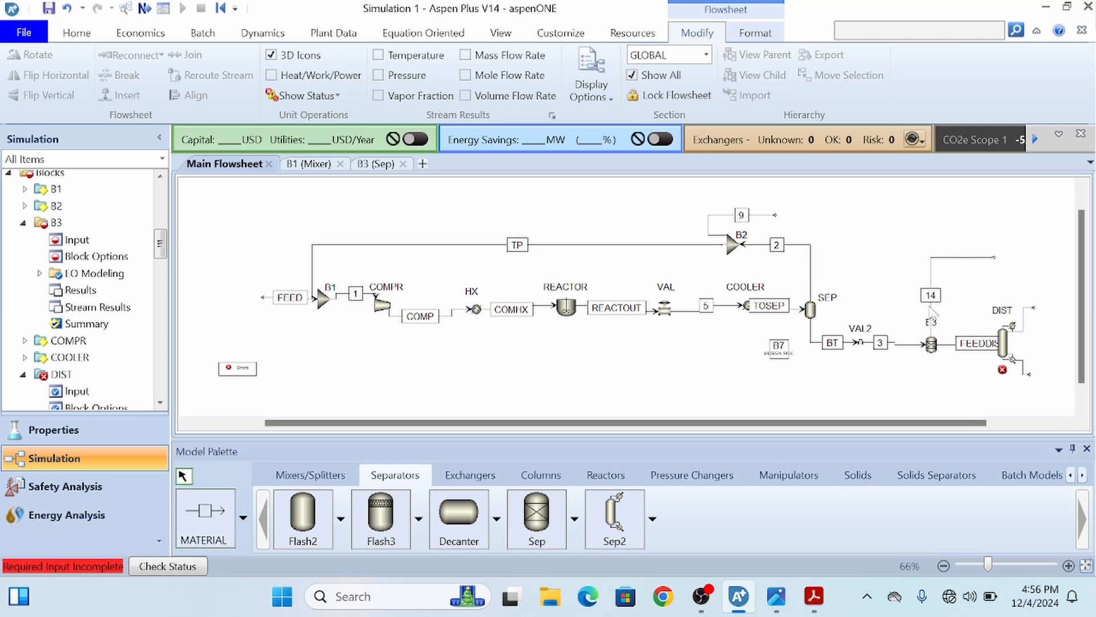
Open the B3 separator's specifications and set the split fractions of H2, CO and CO2 to 1 for outlet stream FEEDDIS
{"action": "double_click", "coordinate": [931, 344]}
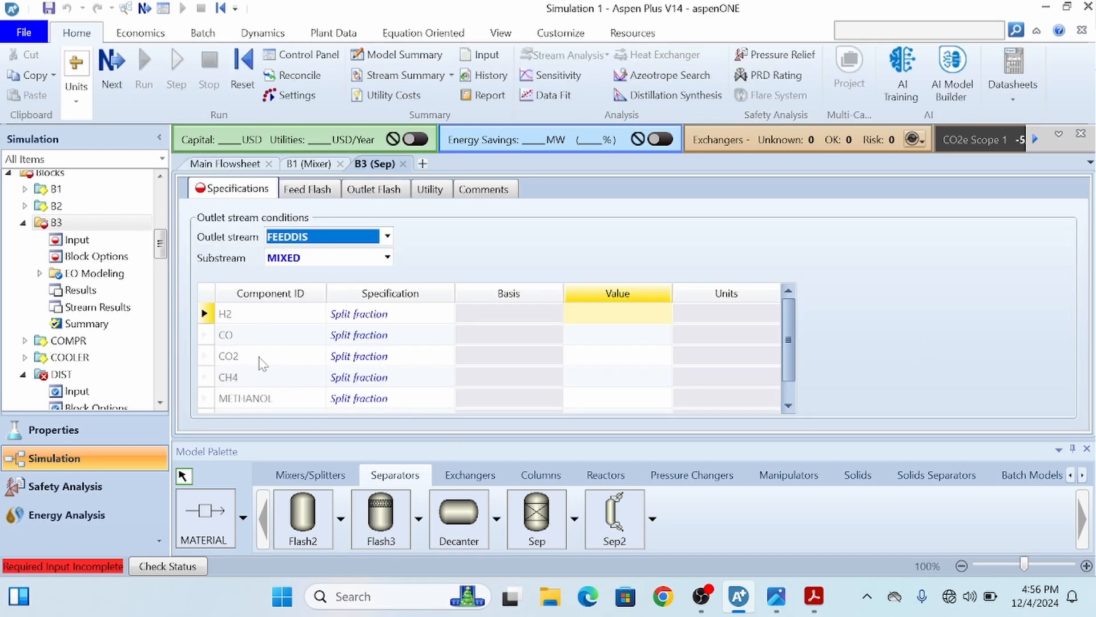
{"action": "left_click", "coordinate": [628, 319]}
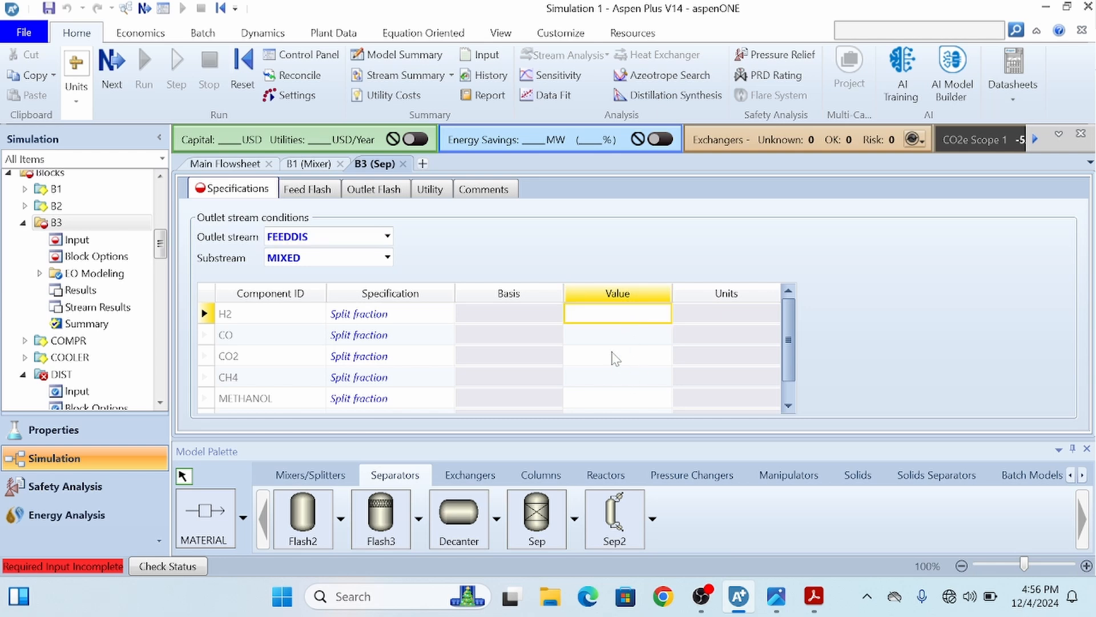
{"action": "type", "text": "1"}
{"action": "left_click", "coordinate": [653, 342]}
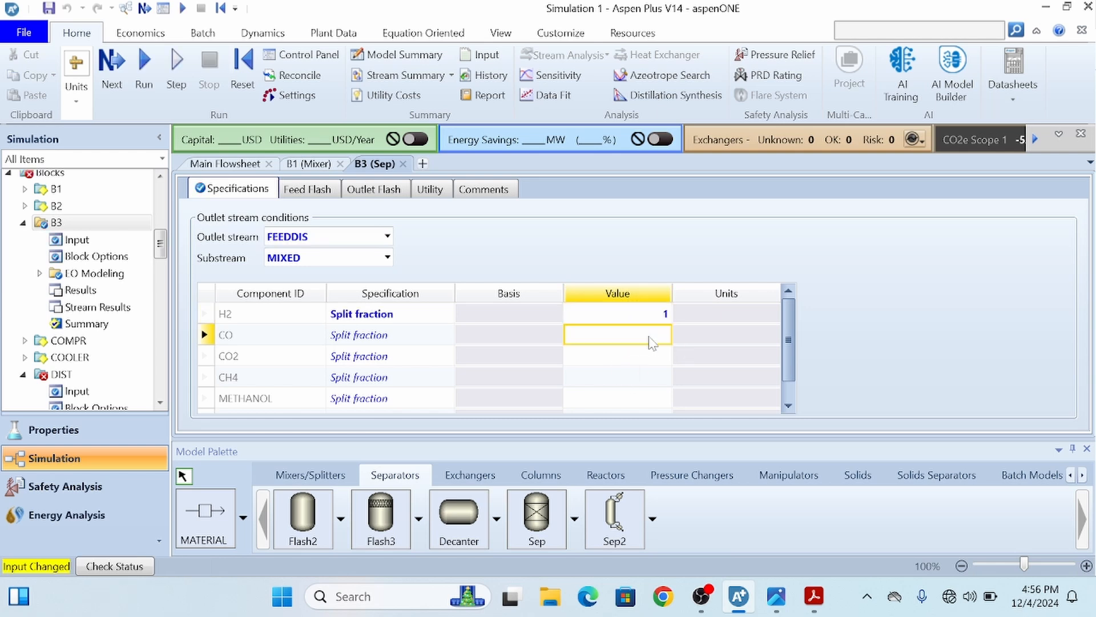
{"action": "type", "text": "1"}
{"action": "left_click", "coordinate": [656, 356]}
{"action": "type", "text": "1"}
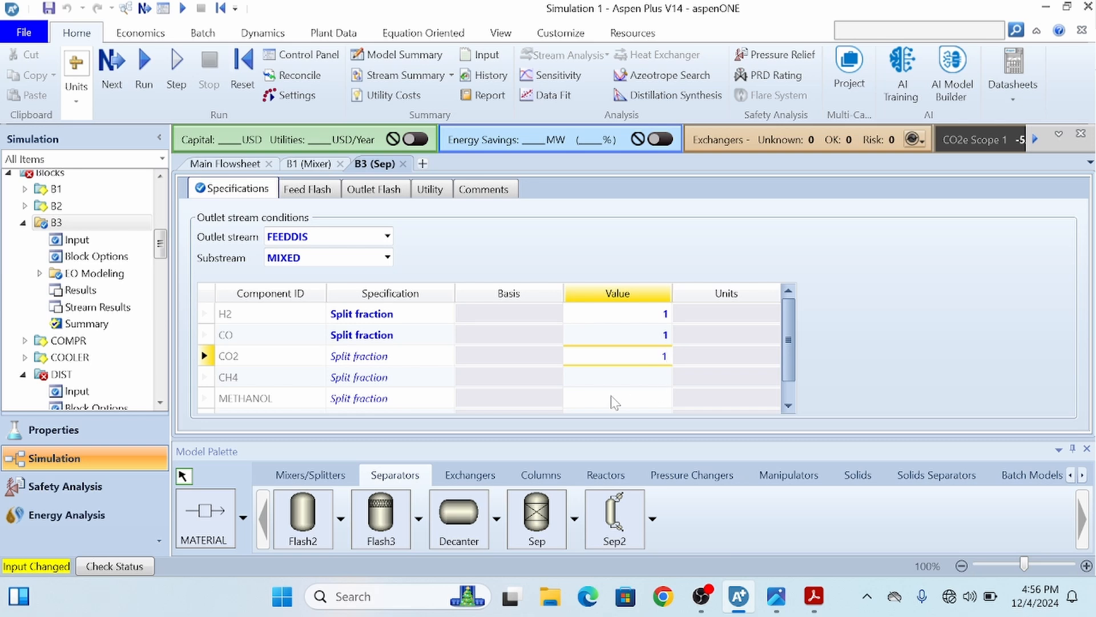
Try to set the H2 split fraction to 1 for B3's outlet stream 14
{"action": "left_click", "coordinate": [387, 236]}
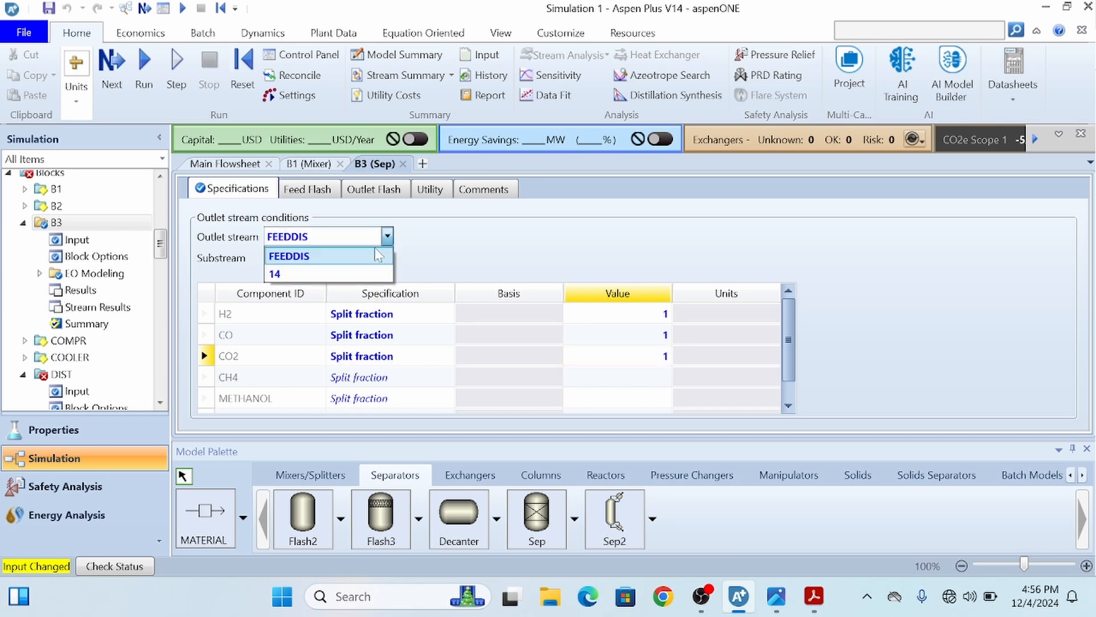
{"action": "left_click", "coordinate": [337, 274]}
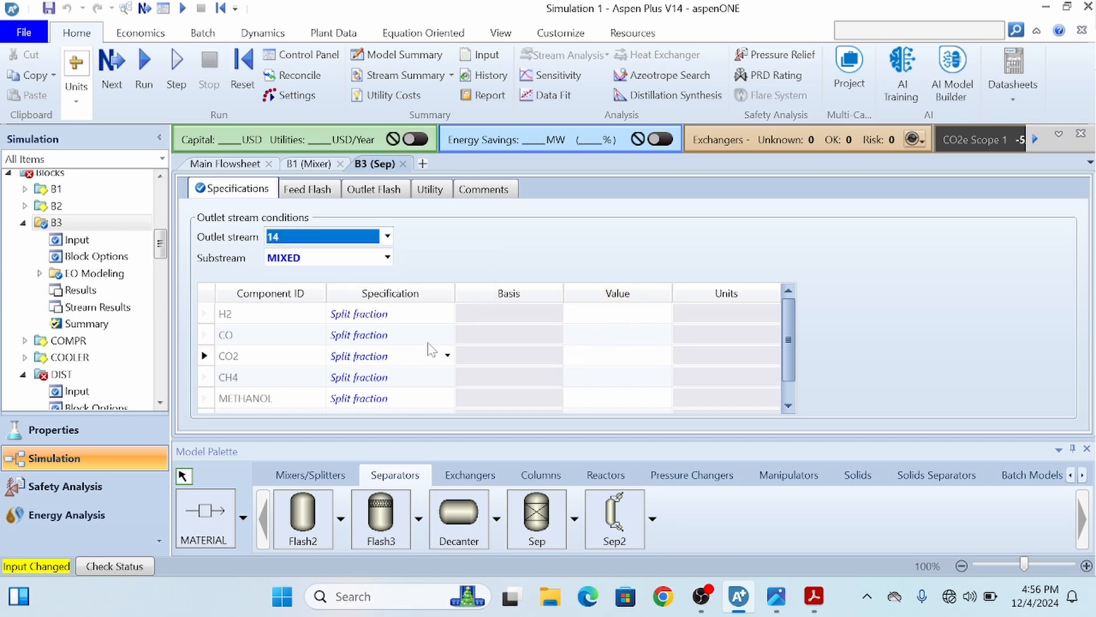
{"action": "left_click", "coordinate": [656, 315]}
{"action": "type", "text": "1"}
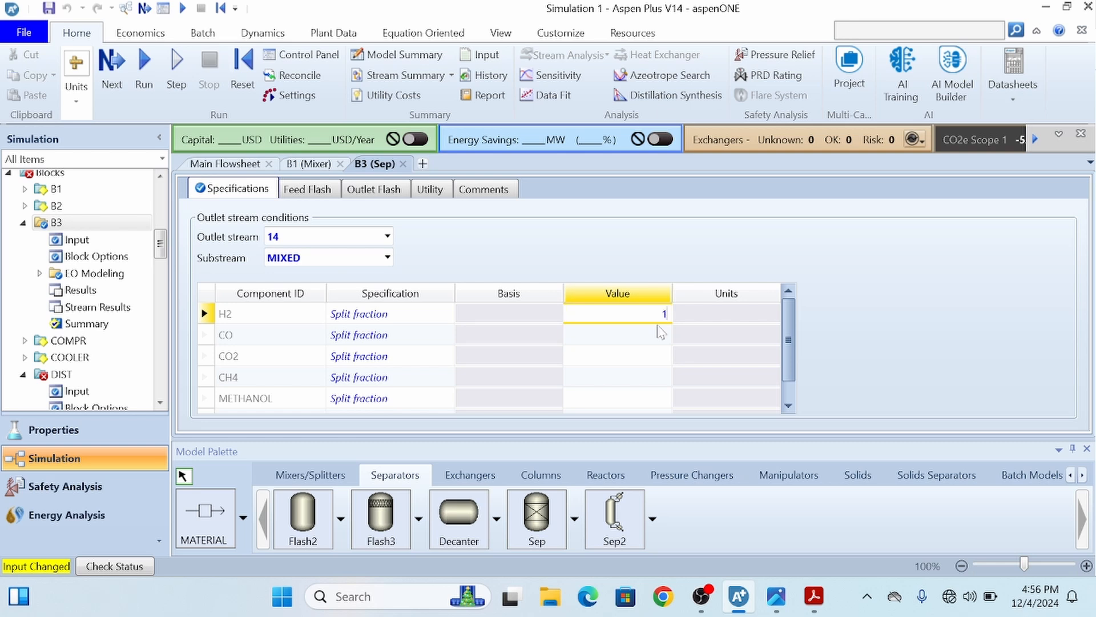
{"action": "left_click", "coordinate": [660, 352]}
{"action": "left_click", "coordinate": [662, 317]}
{"action": "left_click", "coordinate": [655, 313]}
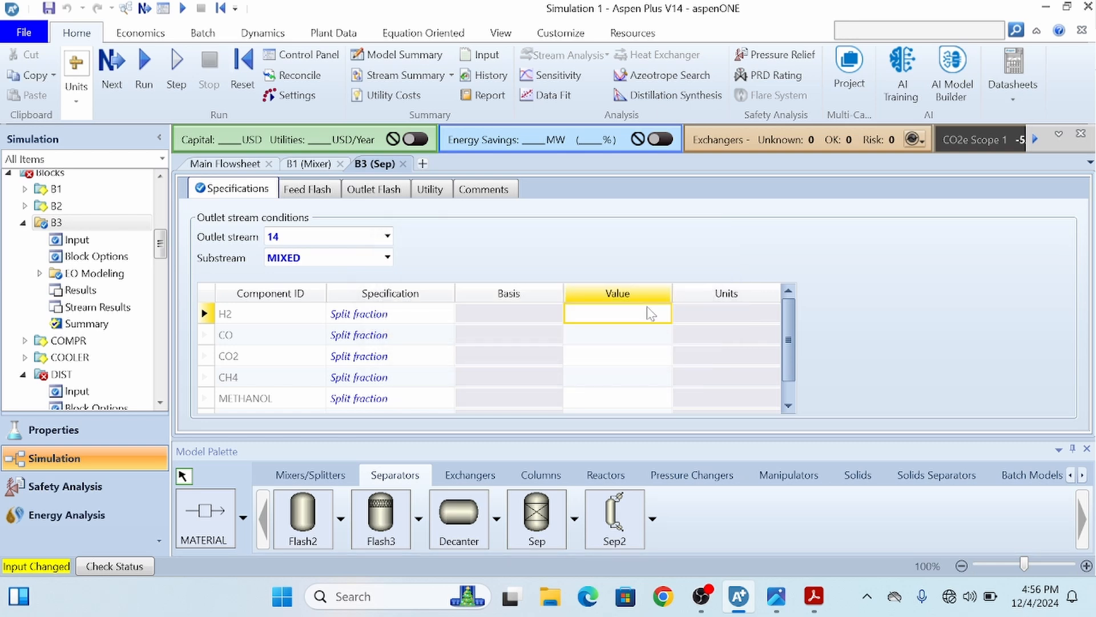
{"action": "left_click", "coordinate": [648, 334]}
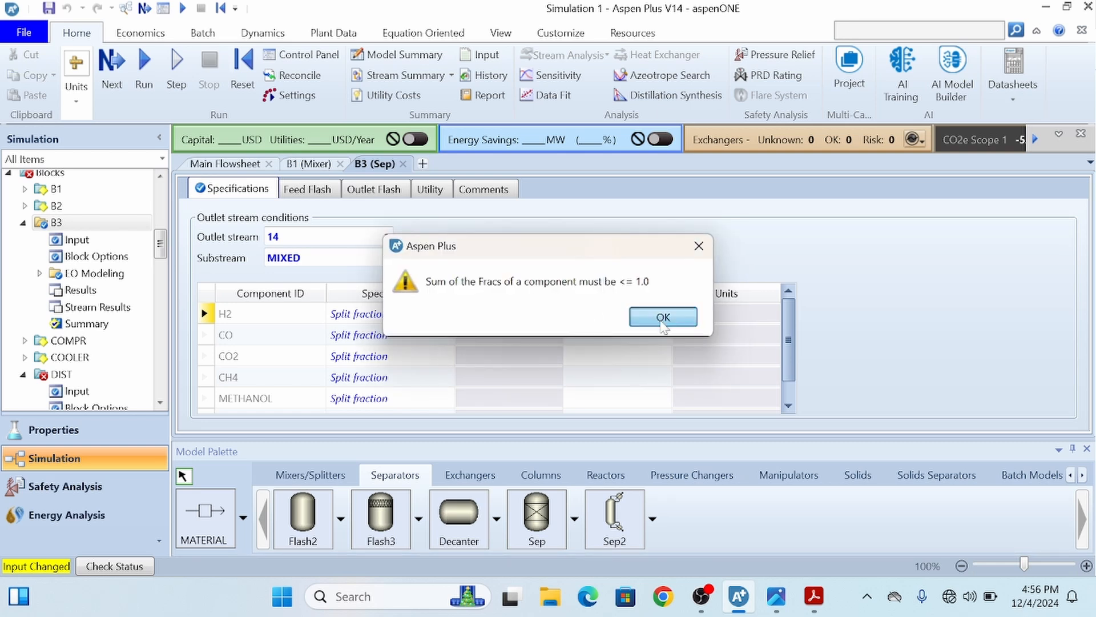
{"action": "left_click", "coordinate": [657, 313]}
Clear the H2, CO and CO2 split fractions for B3's outlet stream FEEDDIS
{"action": "left_click", "coordinate": [387, 235]}
{"action": "left_click", "coordinate": [342, 253]}
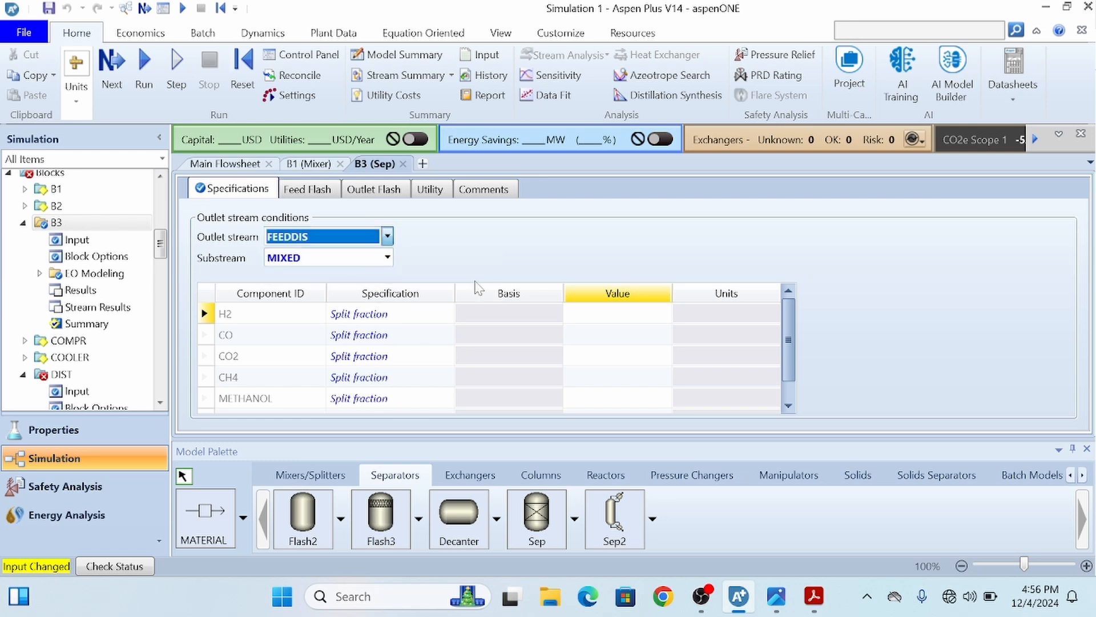
{"action": "left_click", "coordinate": [659, 320]}
{"action": "key", "text": "BackSpace"}
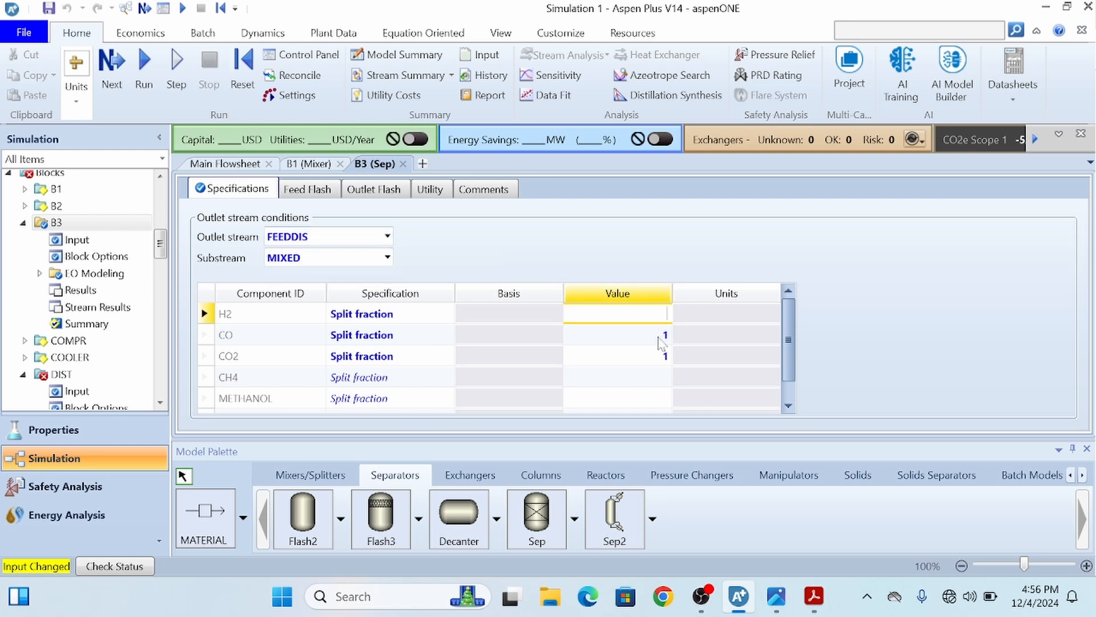
{"action": "left_click", "coordinate": [661, 338]}
{"action": "key", "text": "BackSpace"}
{"action": "left_click", "coordinate": [662, 358]}
{"action": "key", "text": "BackSpace"}
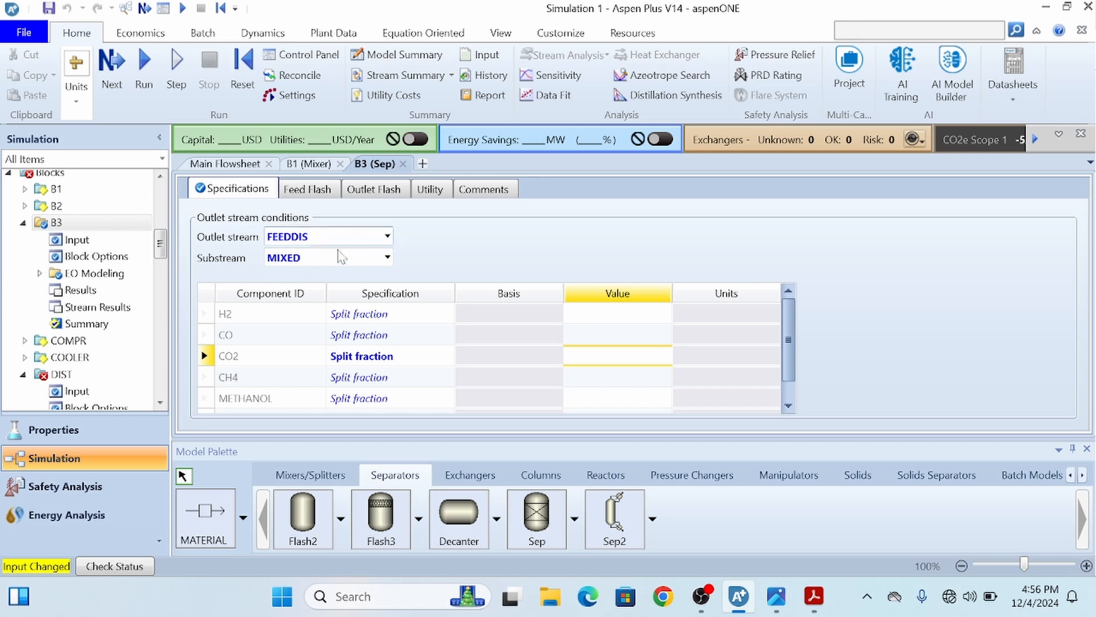
Set the split fractions of METHANOL and H2O to 1 for B3's outlet stream FEEDDIS
{"action": "left_click", "coordinate": [644, 399]}
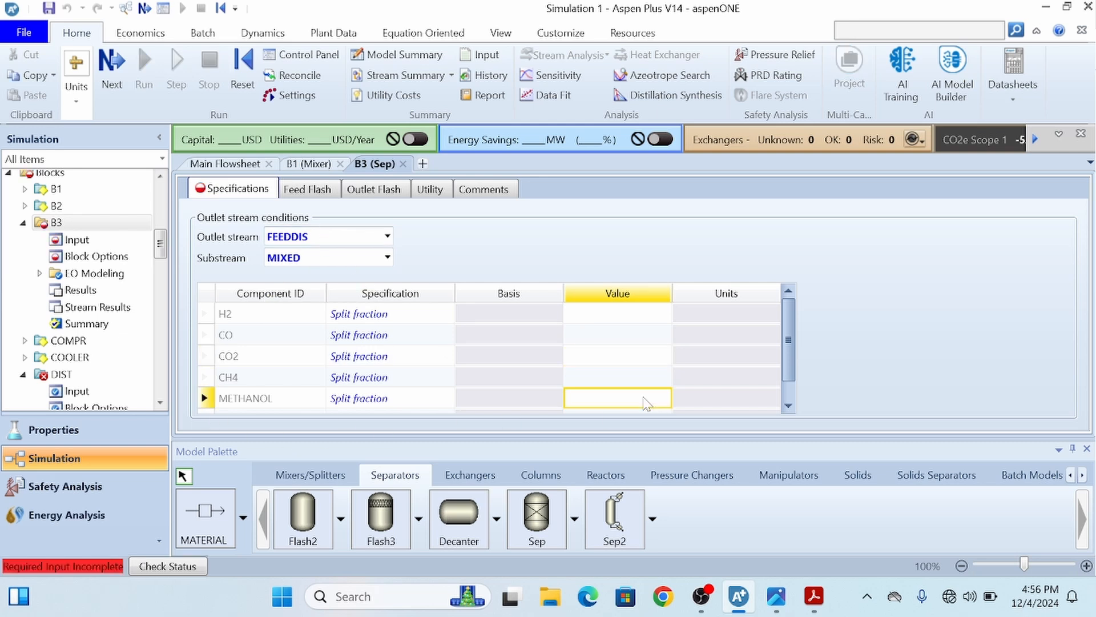
{"action": "type", "text": "1"}
{"action": "left_click", "coordinate": [790, 351]}
{"action": "scroll", "coordinate": [791, 351], "scroll_direction": "down", "scroll_amount": 1}
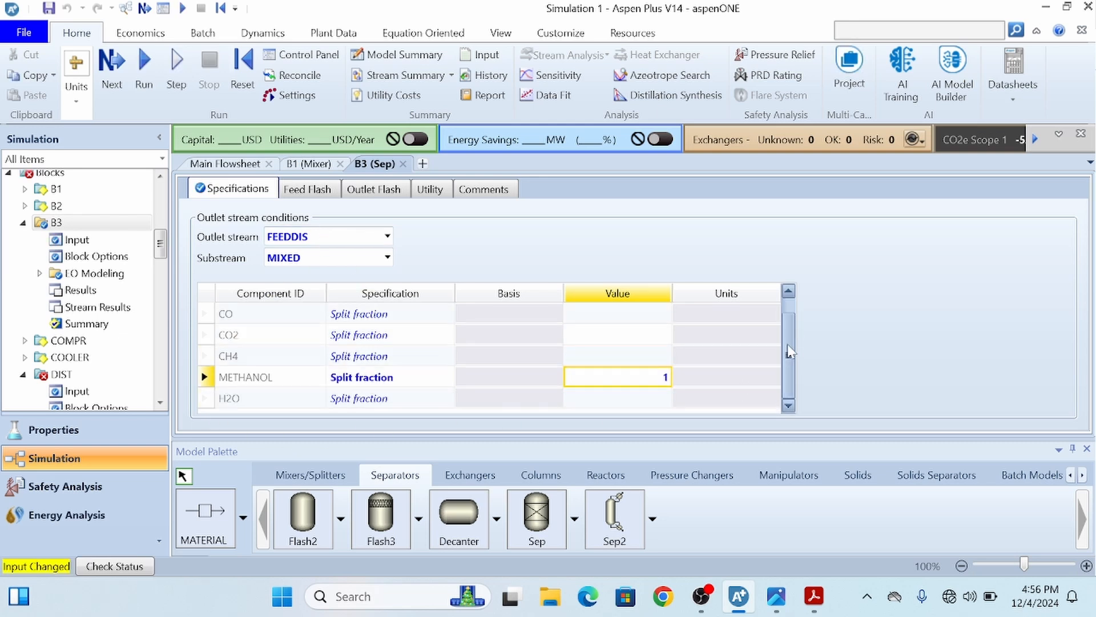
{"action": "left_click", "coordinate": [644, 409]}
{"action": "type", "text": "1"}
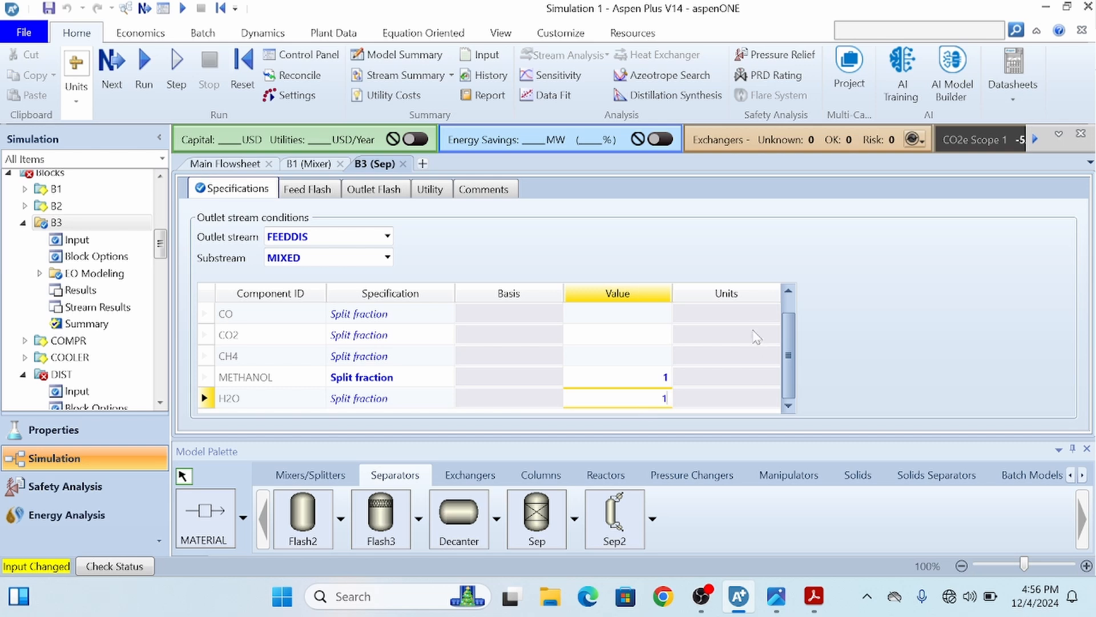
{"action": "key", "text": "Return"}
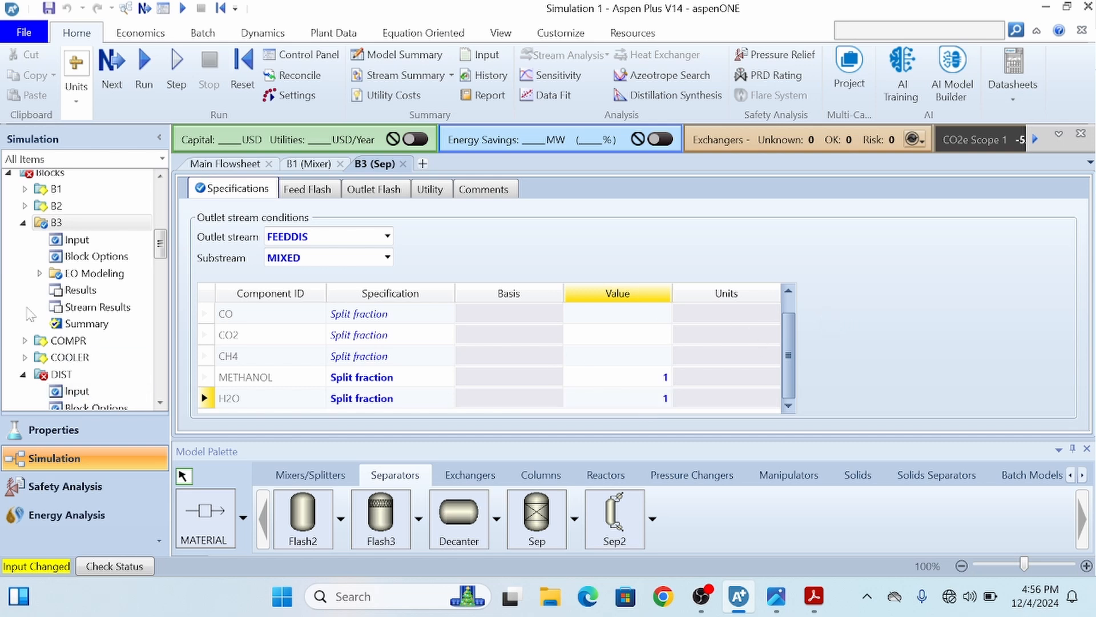
{"action": "left_click", "coordinate": [386, 258]}
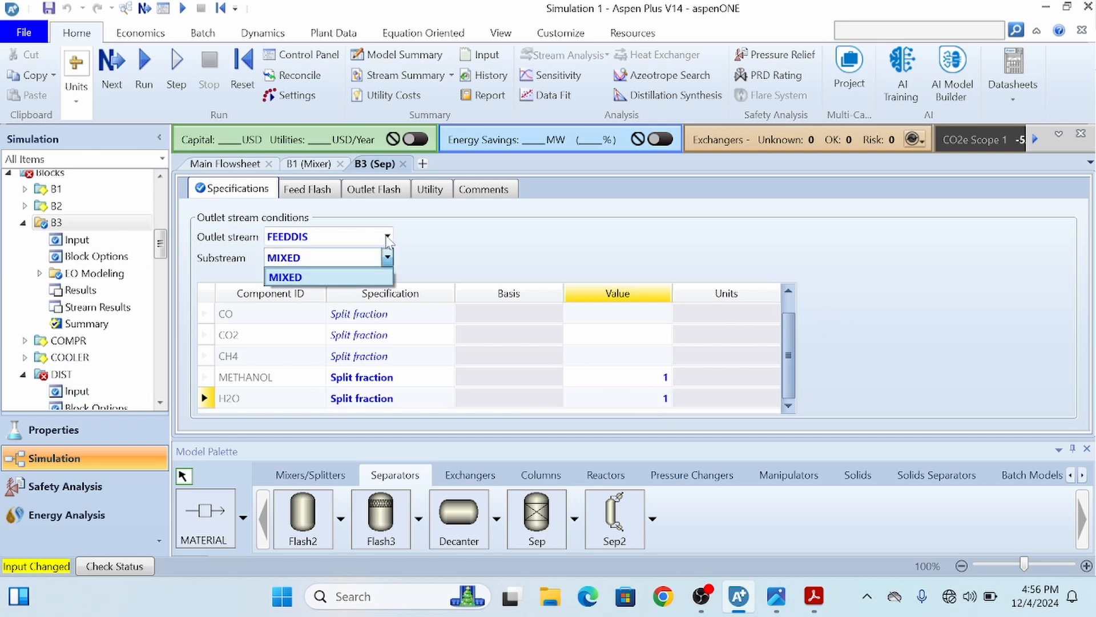
{"action": "left_click", "coordinate": [376, 273]}
{"action": "left_click", "coordinate": [387, 236]}
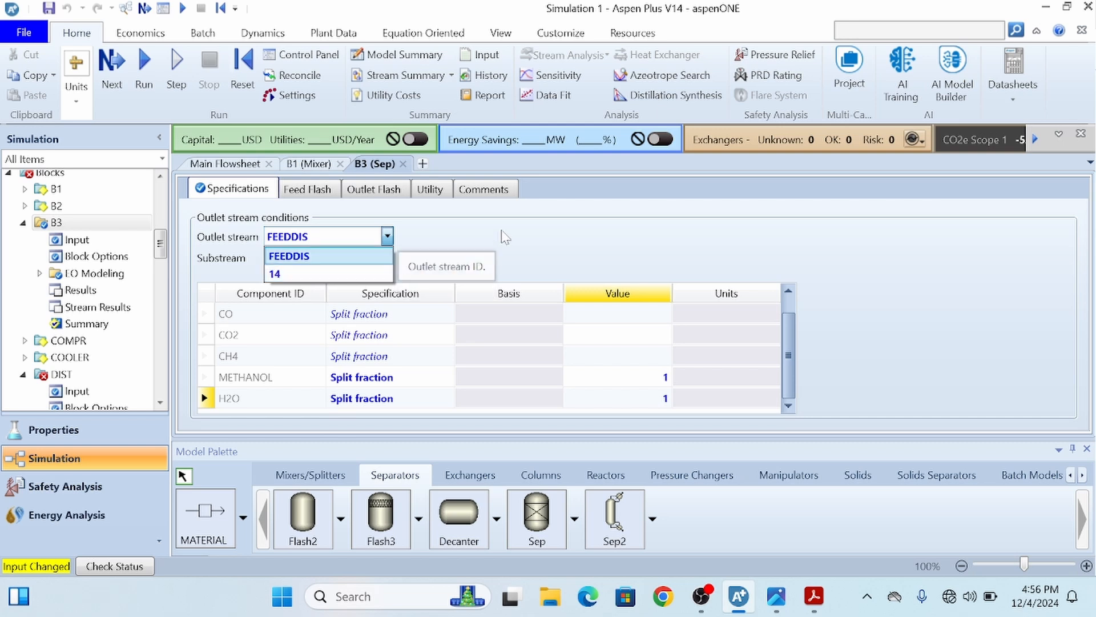
{"action": "left_click", "coordinate": [320, 253]}
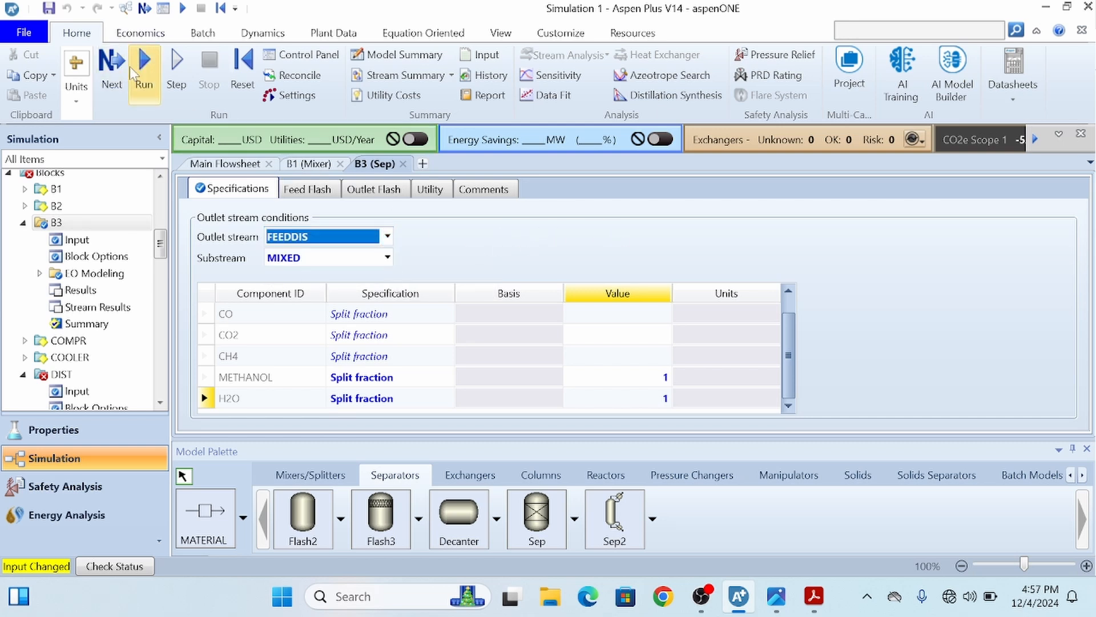
Run the simulation and return to the main flowsheet
{"action": "left_click", "coordinate": [144, 71]}
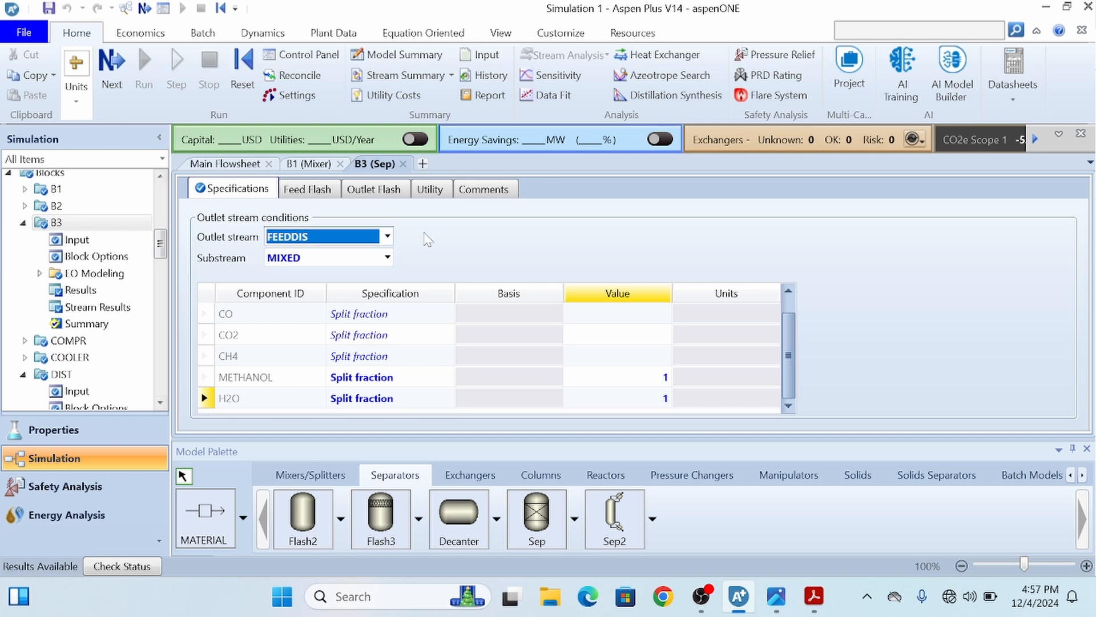
{"action": "left_click", "coordinate": [234, 170]}
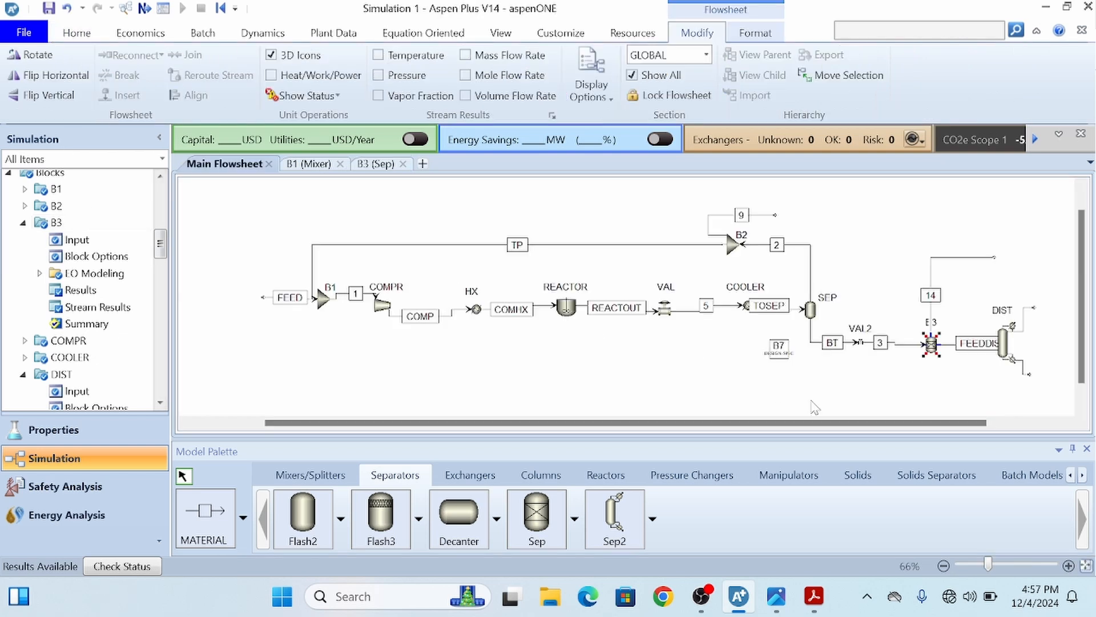
Shift the FEEDDIS label clear of the DIST column and move the column farther away from B3 to lengthen the feed line
{"action": "left_click", "coordinate": [1004, 344]}
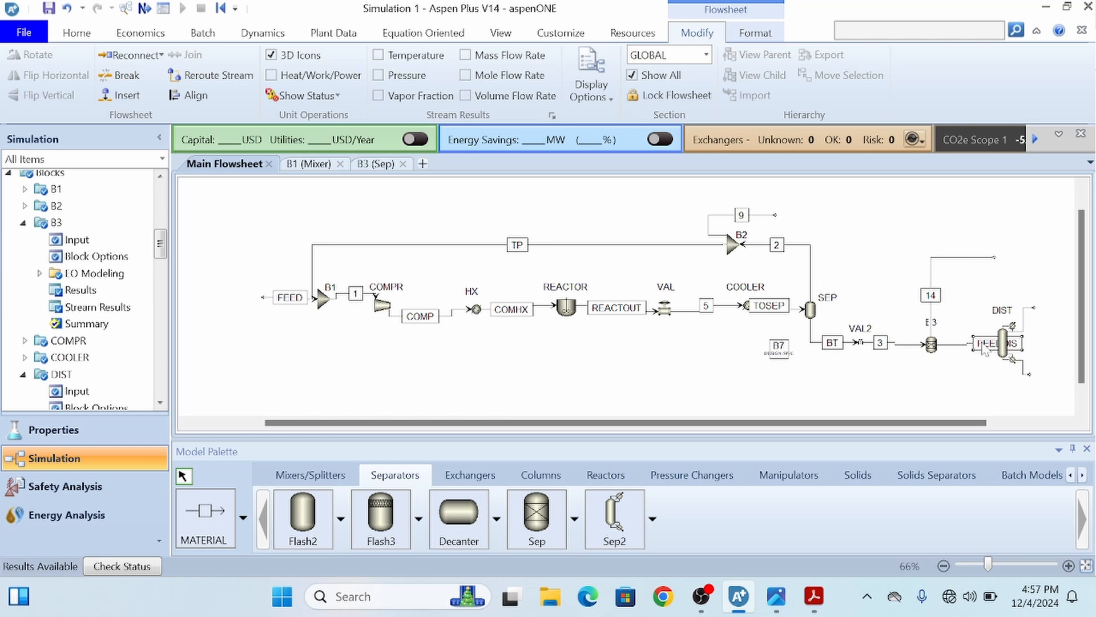
{"action": "left_click_drag", "start_coordinate": [985, 349], "coordinate": [960, 349]}
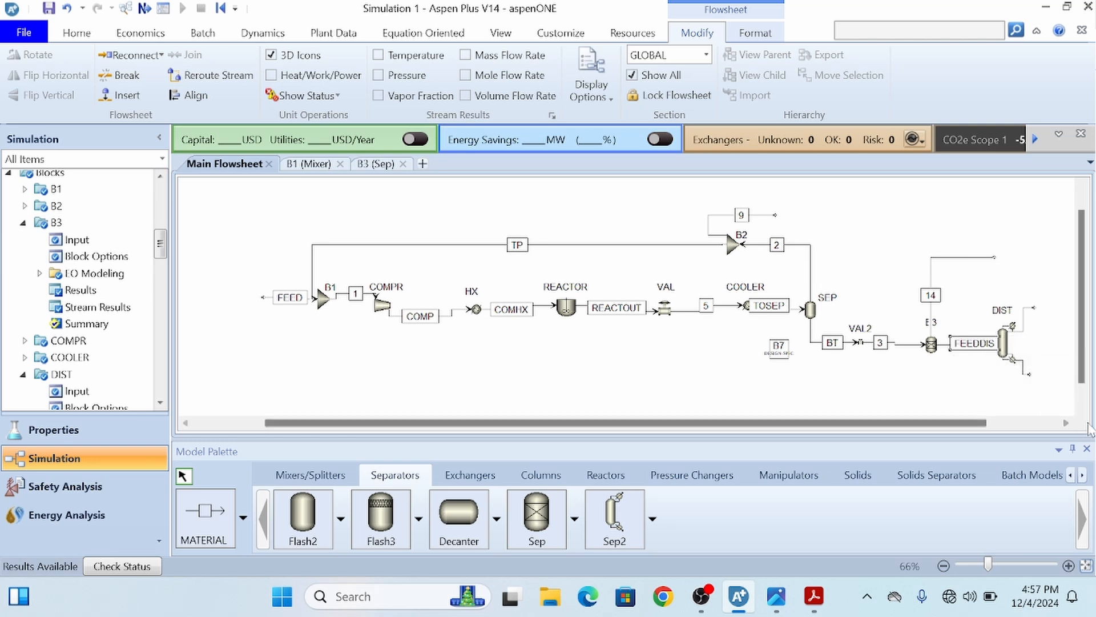
{"action": "left_click", "coordinate": [1066, 424]}
{"action": "left_click", "coordinate": [1066, 424]}
{"action": "left_click", "coordinate": [1066, 424]}
{"action": "left_click", "coordinate": [1066, 424]}
{"action": "left_click", "coordinate": [1066, 424]}
{"action": "left_click", "coordinate": [1066, 423]}
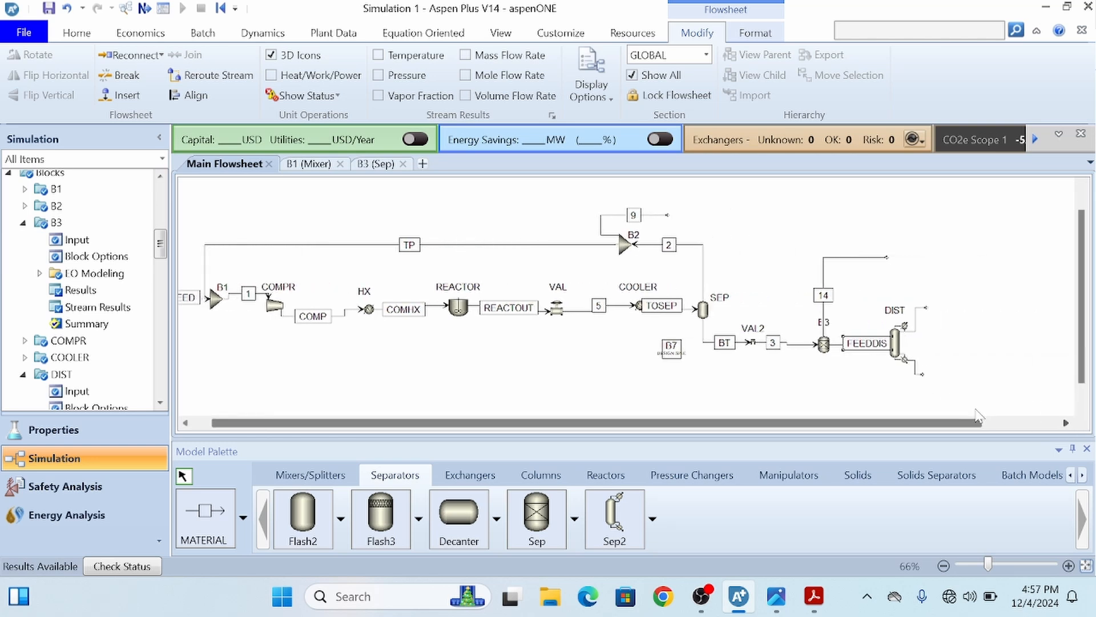
{"action": "left_click_drag", "start_coordinate": [896, 348], "coordinate": [944, 350]}
{"action": "left_click", "coordinate": [977, 302]}
Extend the METH and WATER product streams outward from the DIST column, with METH raised above the column's outlet
{"action": "left_click_drag", "start_coordinate": [927, 307], "coordinate": [1002, 303]}
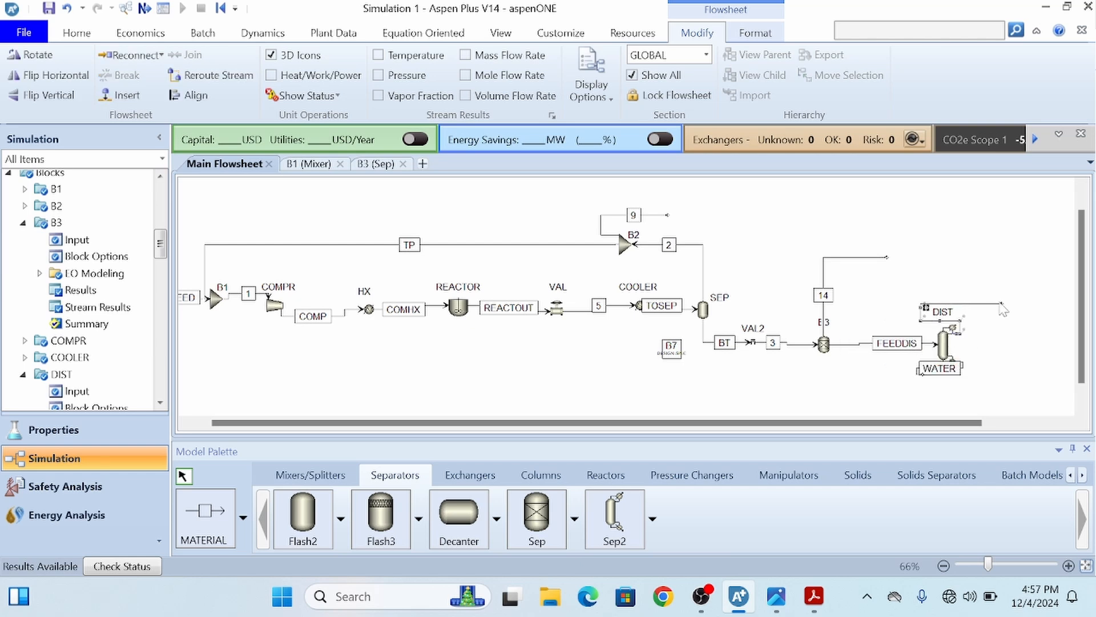
{"action": "left_click_drag", "start_coordinate": [931, 380], "coordinate": [1027, 381]}
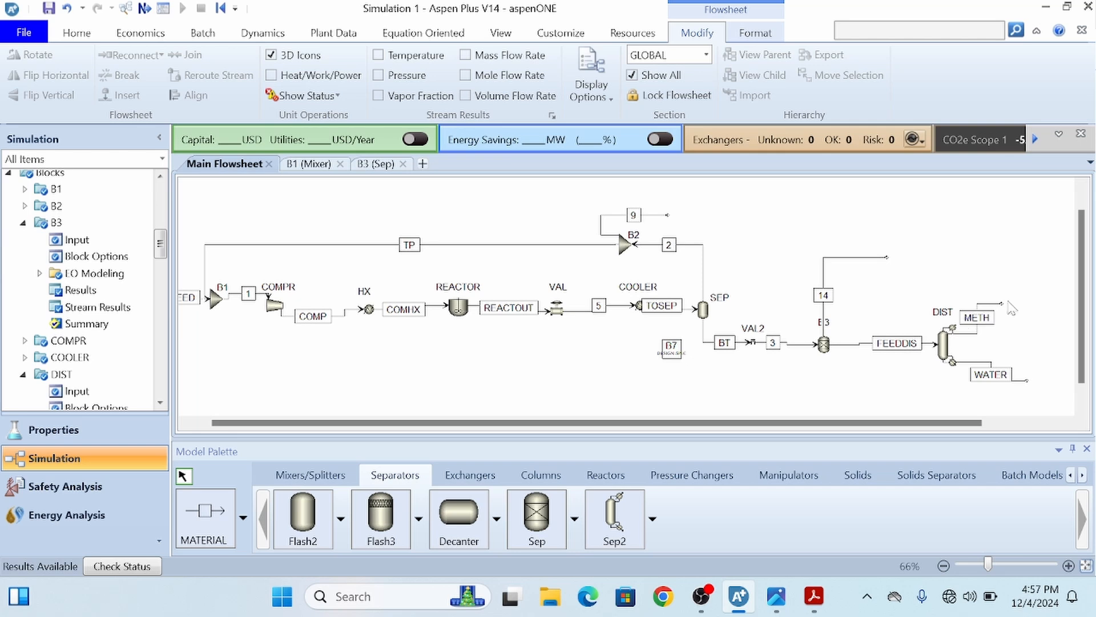
{"action": "left_click_drag", "start_coordinate": [1001, 305], "coordinate": [1042, 291]}
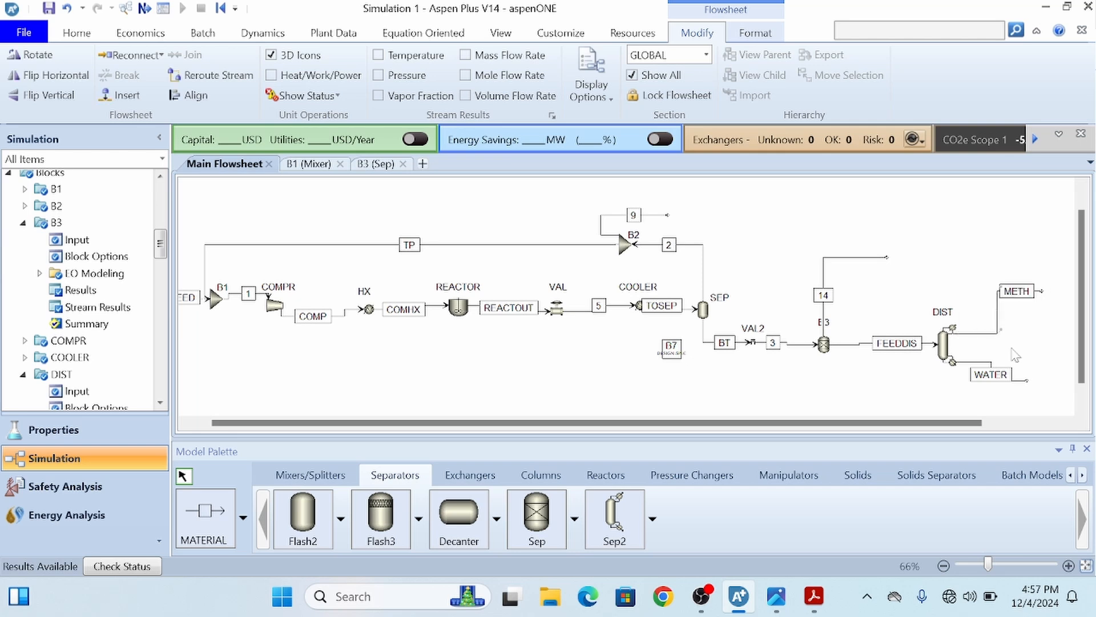
{"action": "left_click_drag", "start_coordinate": [1026, 382], "coordinate": [1048, 382]}
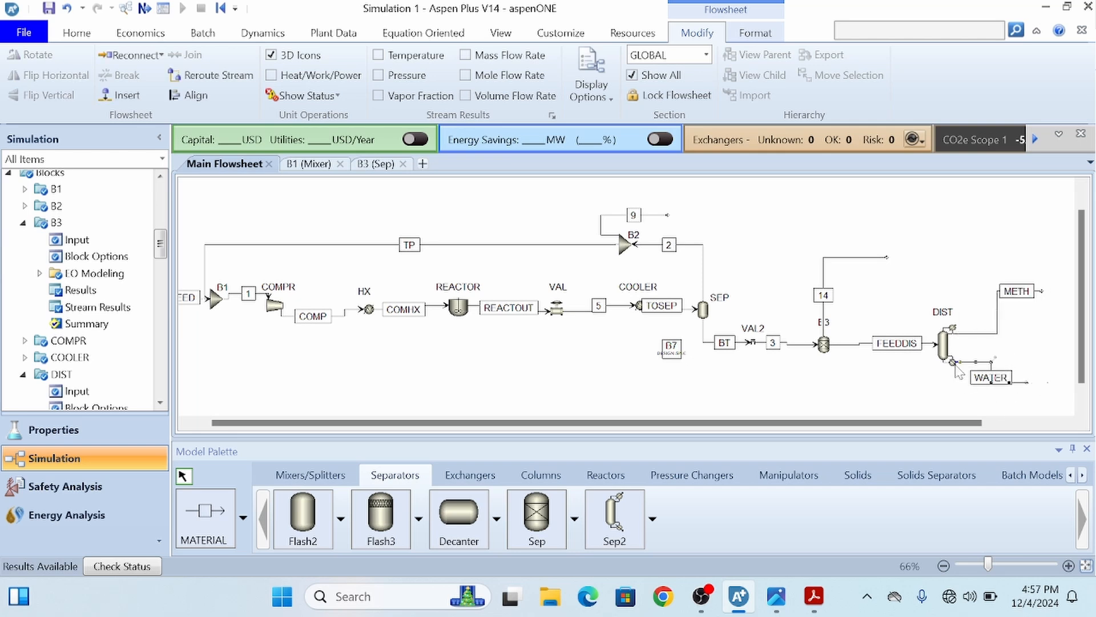
Examine the DIST column's stream results, including the component mole flows of FEEDDIS, METH and WATER
{"action": "double_click", "coordinate": [943, 343]}
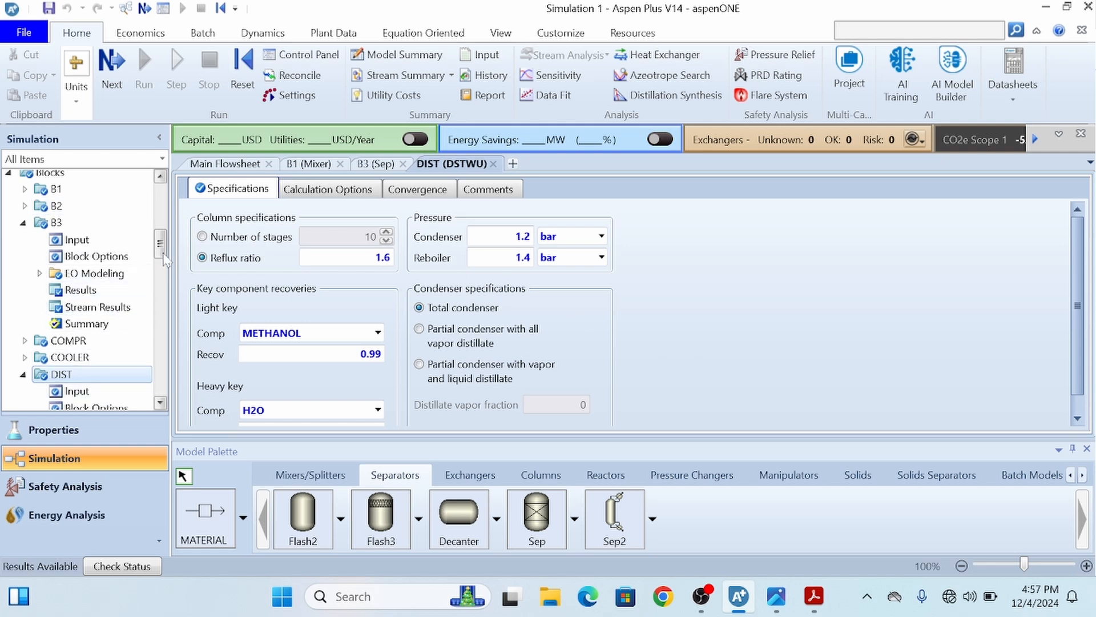
{"action": "scroll", "coordinate": [97, 387], "scroll_direction": "down", "scroll_amount": 1}
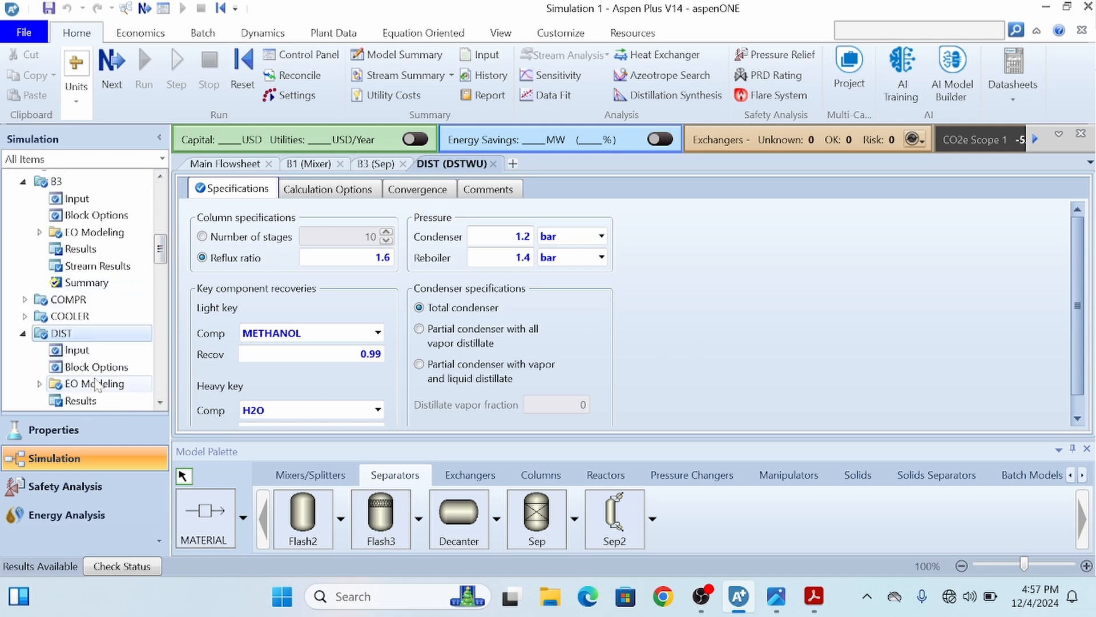
{"action": "scroll", "coordinate": [97, 387], "scroll_direction": "down", "scroll_amount": 2}
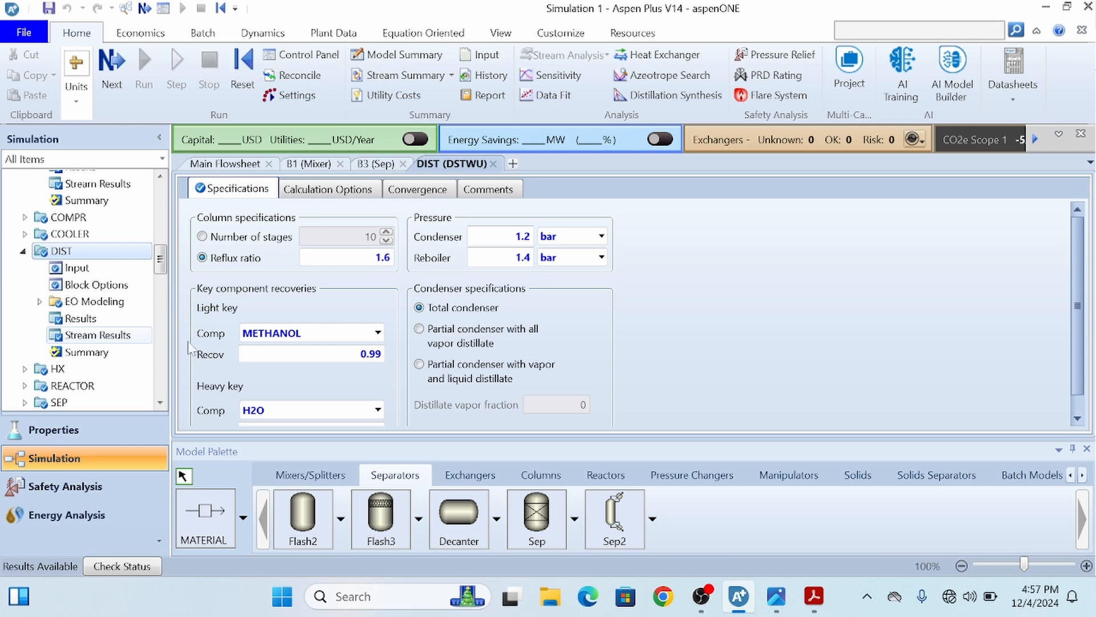
{"action": "scroll", "coordinate": [773, 337], "scroll_direction": "down", "scroll_amount": 3}
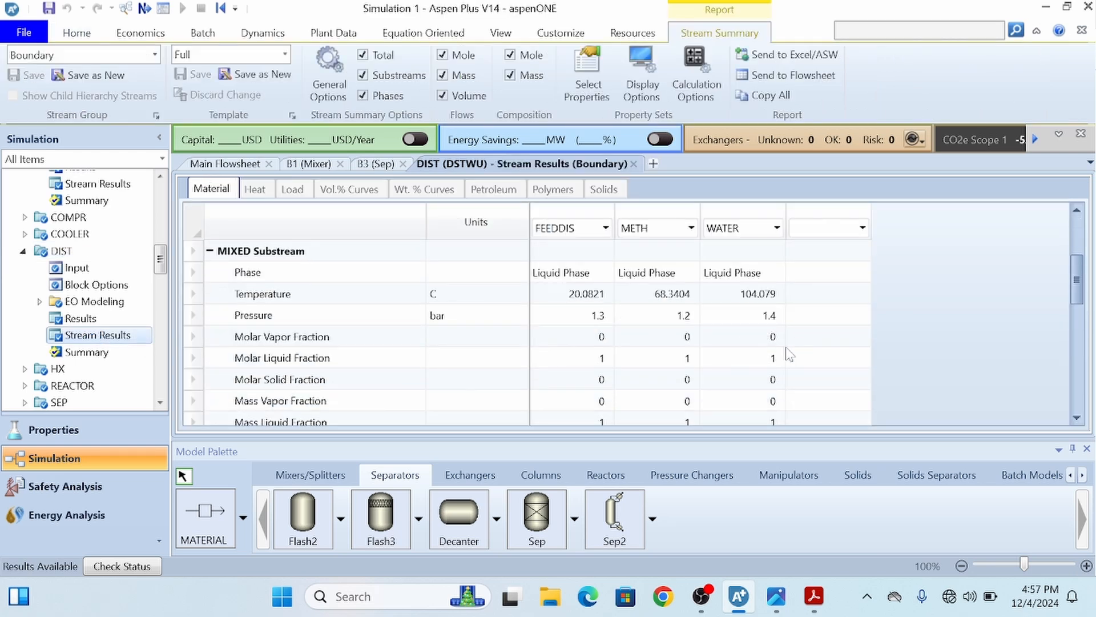
{"action": "scroll", "coordinate": [789, 354], "scroll_direction": "down", "scroll_amount": 4}
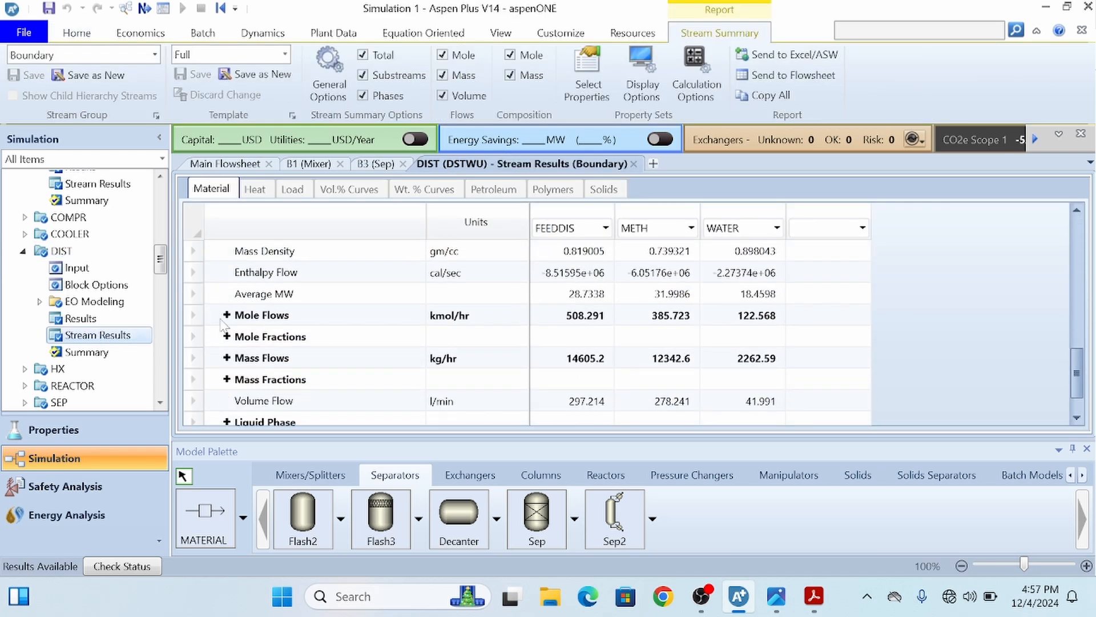
{"action": "left_click", "coordinate": [227, 315]}
{"action": "left_click", "coordinate": [226, 315]}
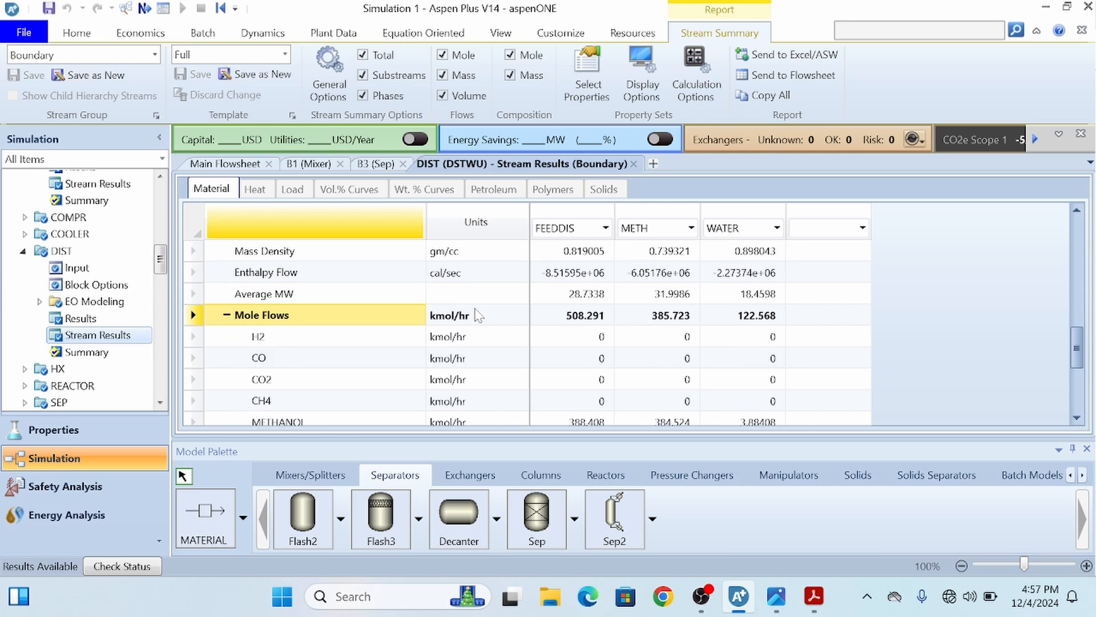
{"action": "scroll", "coordinate": [800, 333], "scroll_direction": "down", "scroll_amount": 4}
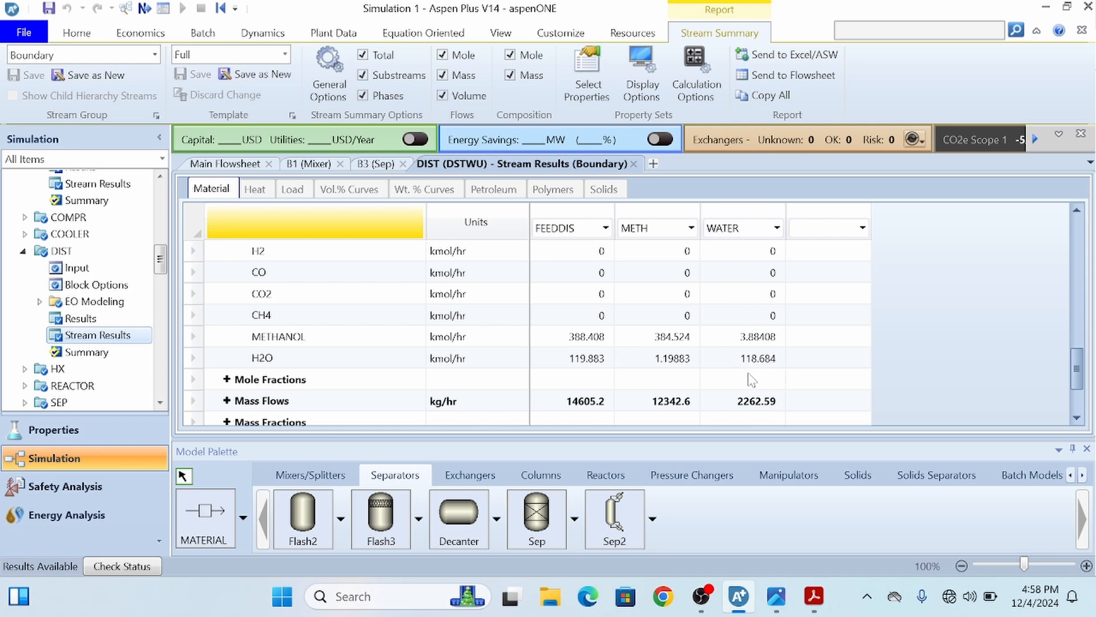
Expand the mole fractions in the DIST column's stream results and review the compositions of FEEDDIS, METH and WATER
{"action": "scroll", "coordinate": [748, 377], "scroll_direction": "down", "scroll_amount": 2}
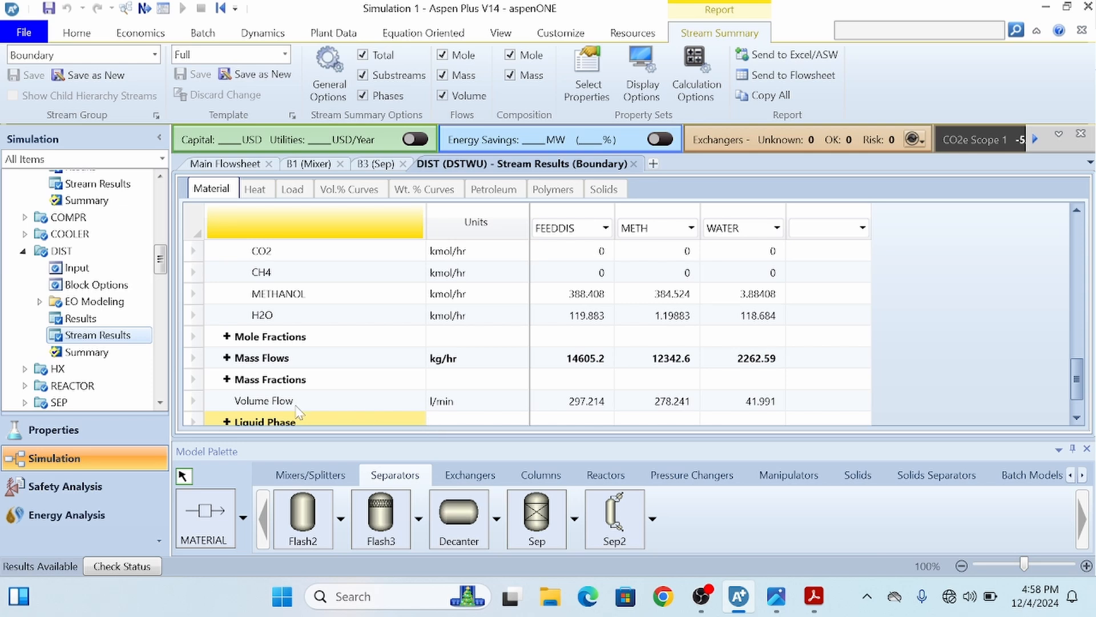
{"action": "left_click", "coordinate": [230, 341]}
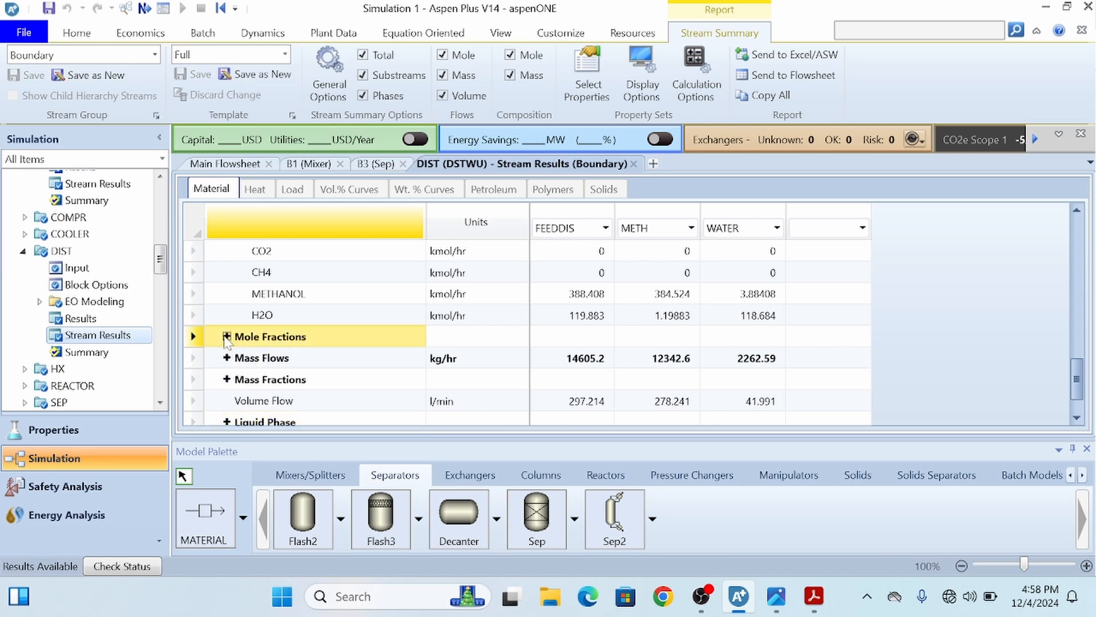
{"action": "left_click", "coordinate": [226, 337]}
{"action": "scroll", "coordinate": [558, 360], "scroll_direction": "down", "scroll_amount": 3}
{"action": "scroll", "coordinate": [558, 360], "scroll_direction": "down", "scroll_amount": 1}
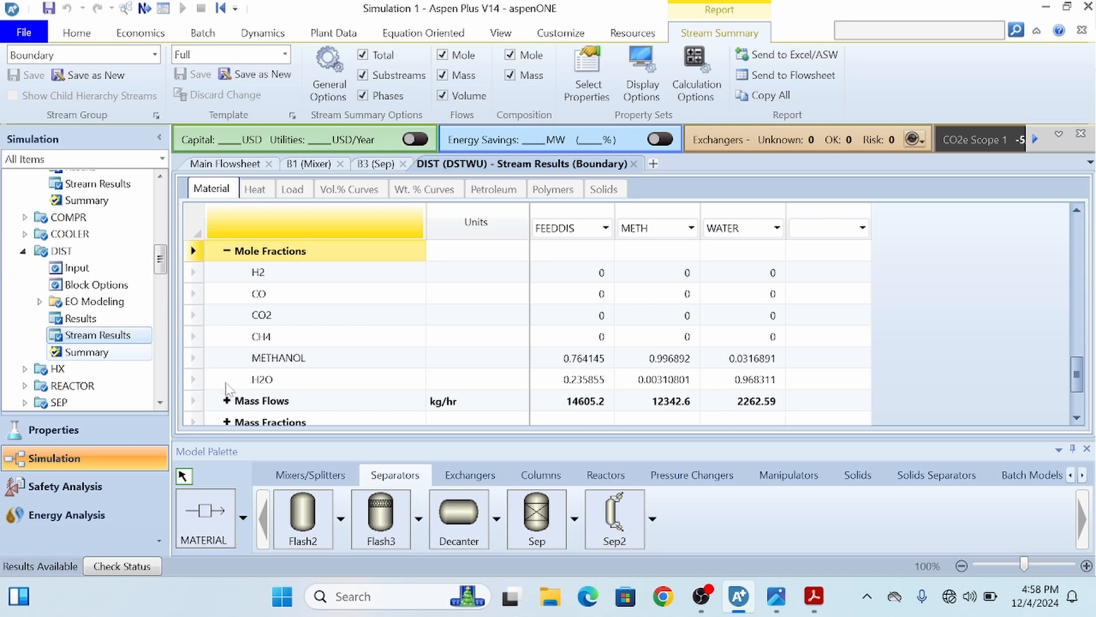
Review the DIST column's results summary, from the reflux ratios and stage numbers down to the temperatures, enlarging the results area
{"action": "left_click", "coordinate": [86, 351]}
{"action": "left_click", "coordinate": [83, 320]}
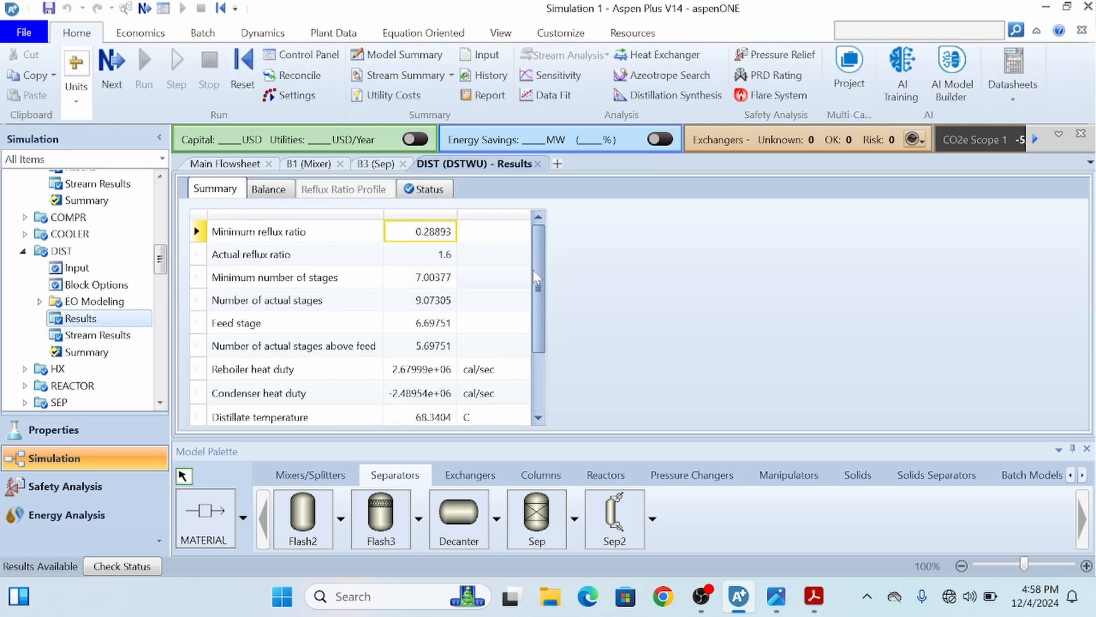
{"action": "left_click_drag", "start_coordinate": [537, 272], "coordinate": [537, 296]}
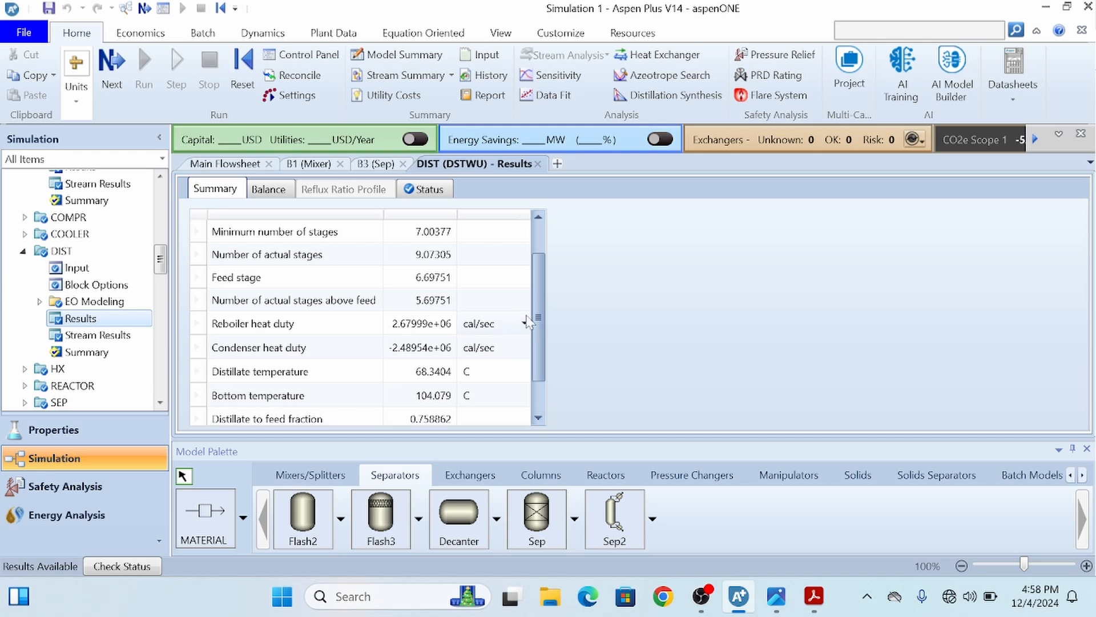
{"action": "left_click_drag", "start_coordinate": [538, 318], "coordinate": [544, 288]}
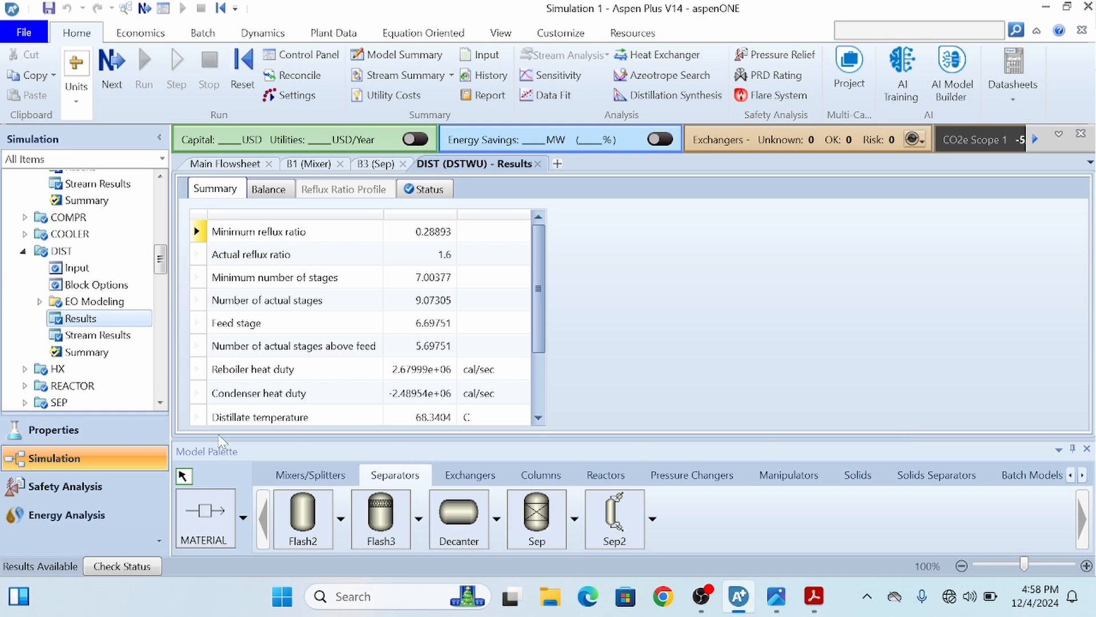
{"action": "left_click_drag", "start_coordinate": [218, 437], "coordinate": [218, 465]}
{"action": "scroll", "coordinate": [531, 337], "scroll_direction": "down", "scroll_amount": 1}
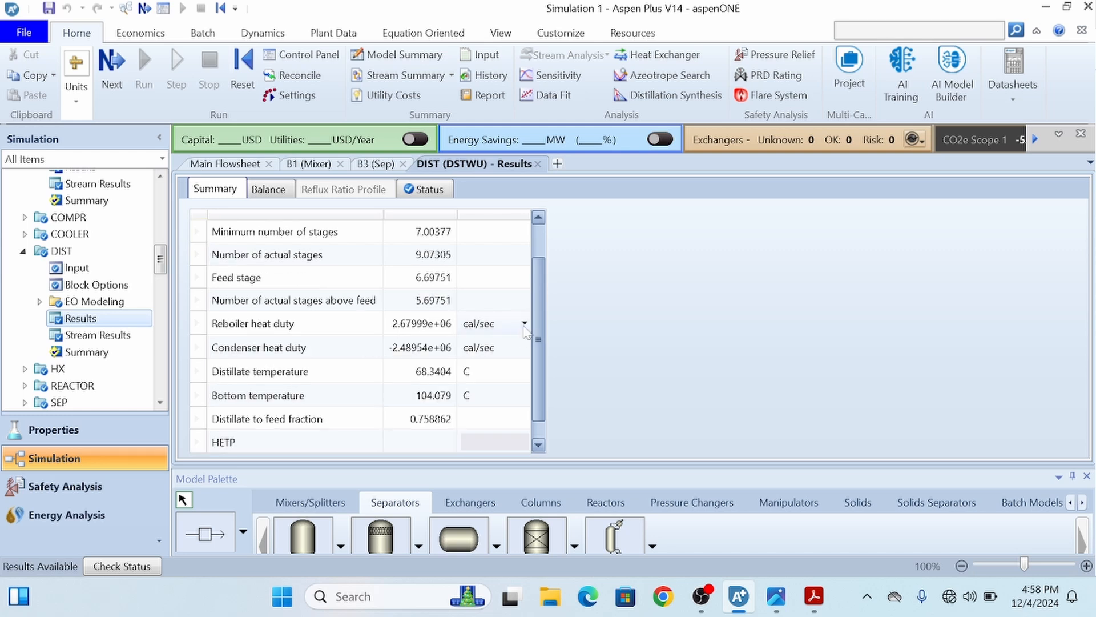
{"action": "scroll", "coordinate": [537, 344], "scroll_direction": "up", "scroll_amount": 1}
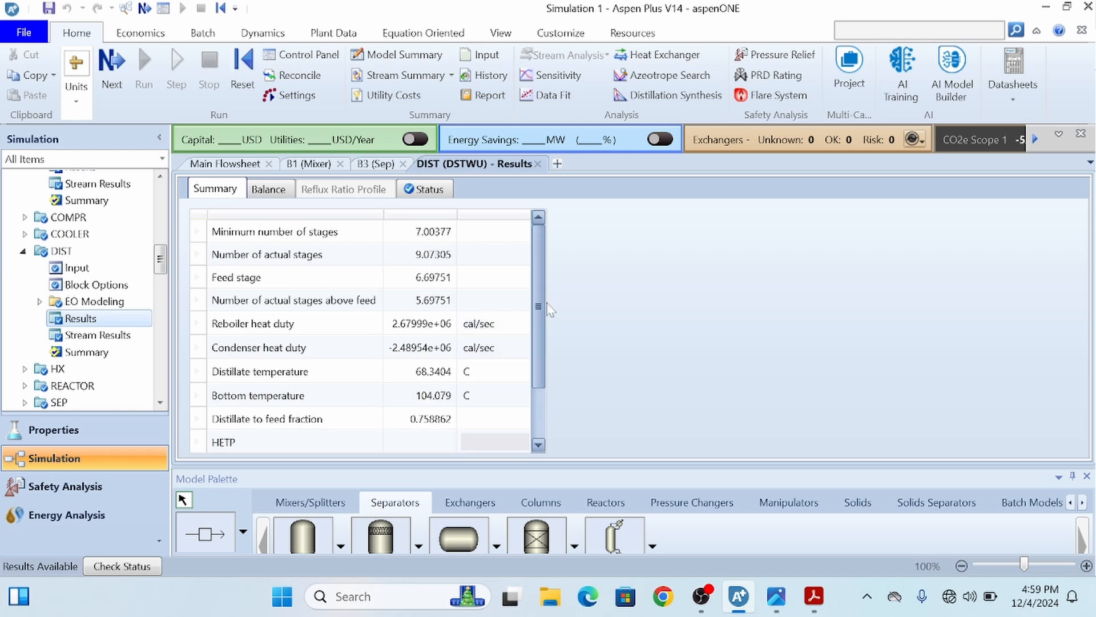
Switch to Snipping Tool and capture a rectangular snip of the DIST results summary table
{"action": "left_click", "coordinate": [394, 596]}
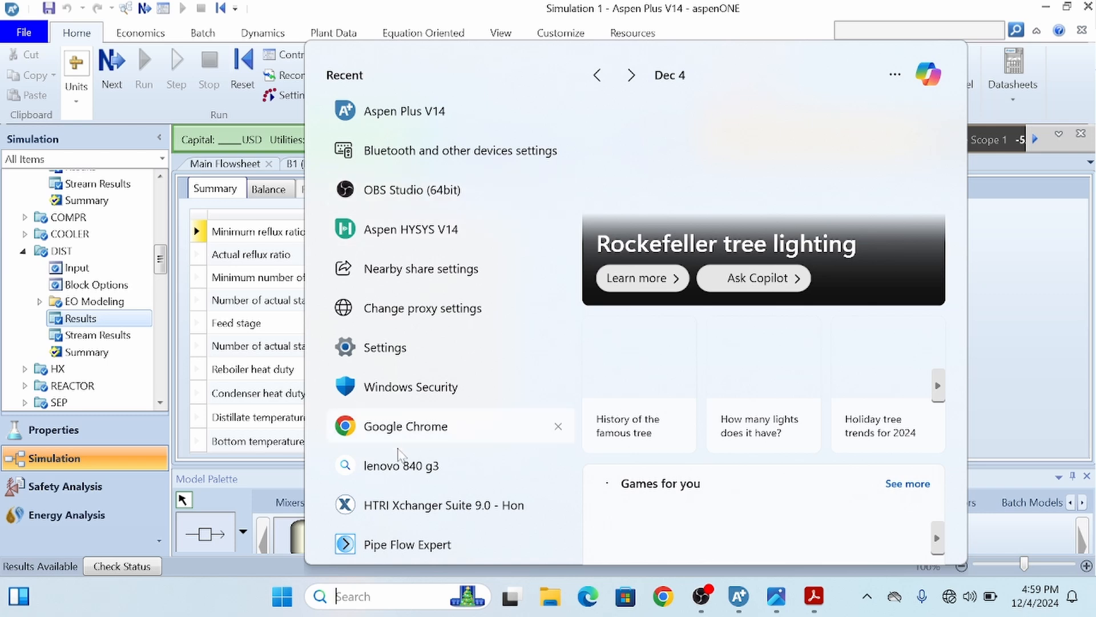
{"action": "type", "text": "snipping Tool"}
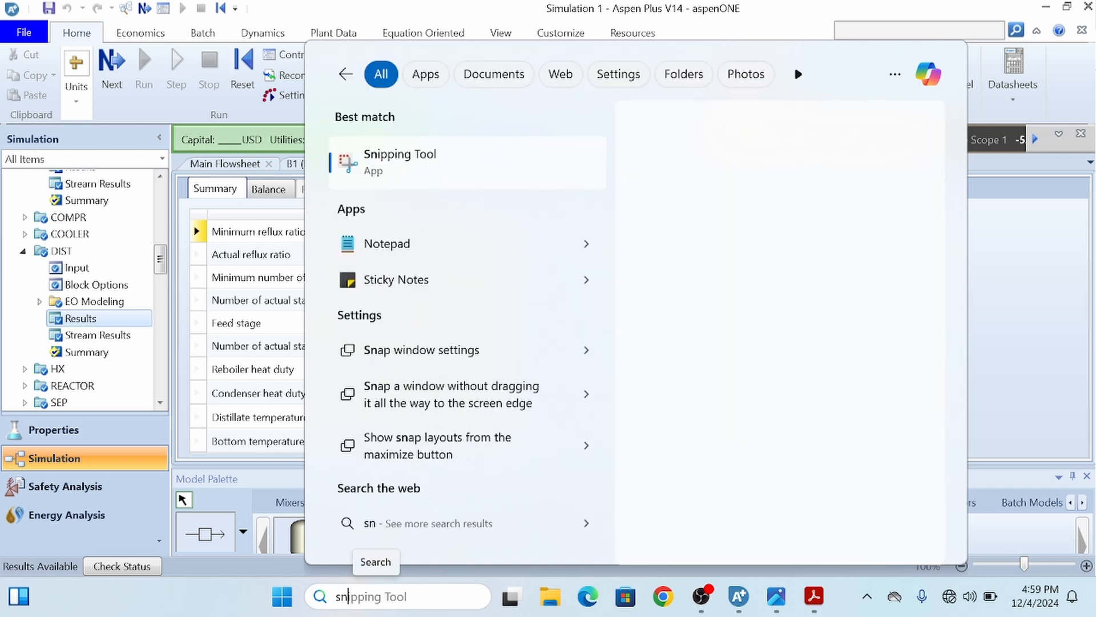
{"action": "left_click", "coordinate": [460, 163]}
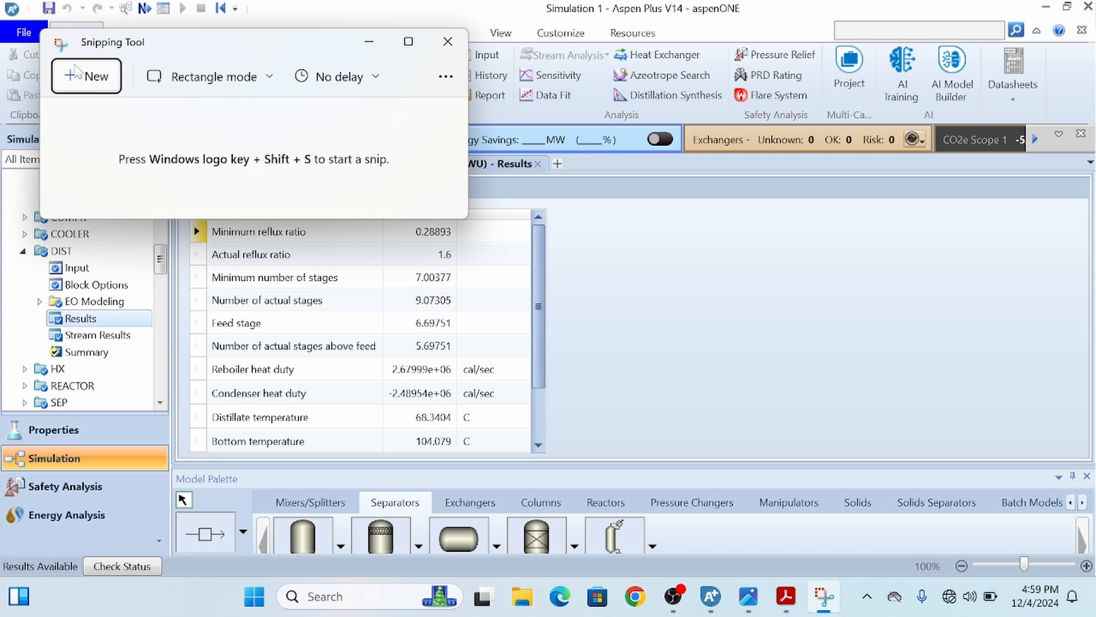
{"action": "left_click", "coordinate": [80, 76]}
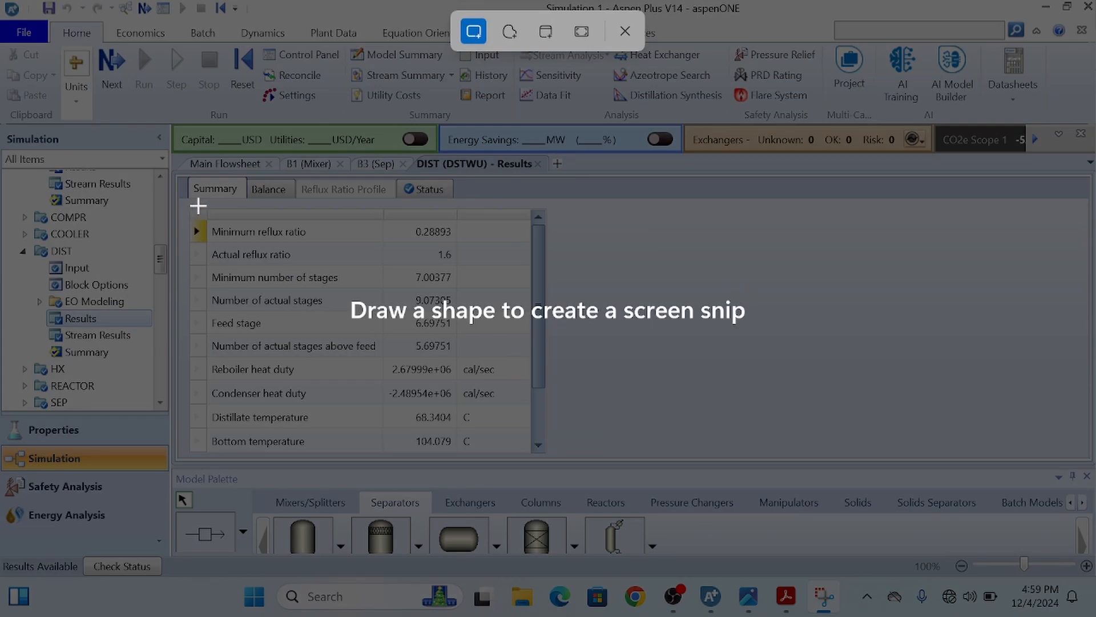
{"action": "left_click_drag", "start_coordinate": [198, 205], "coordinate": [524, 455]}
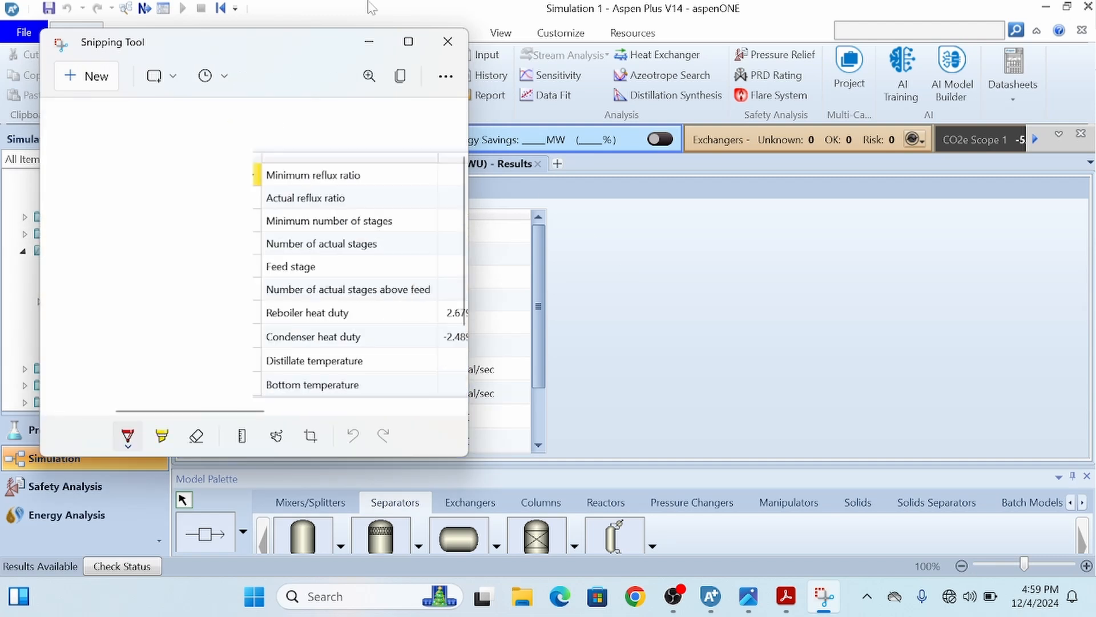
Copy the captured snip of the DIST results to the clipboard
{"action": "left_click", "coordinate": [162, 77]}
{"action": "left_click", "coordinate": [229, 76]}
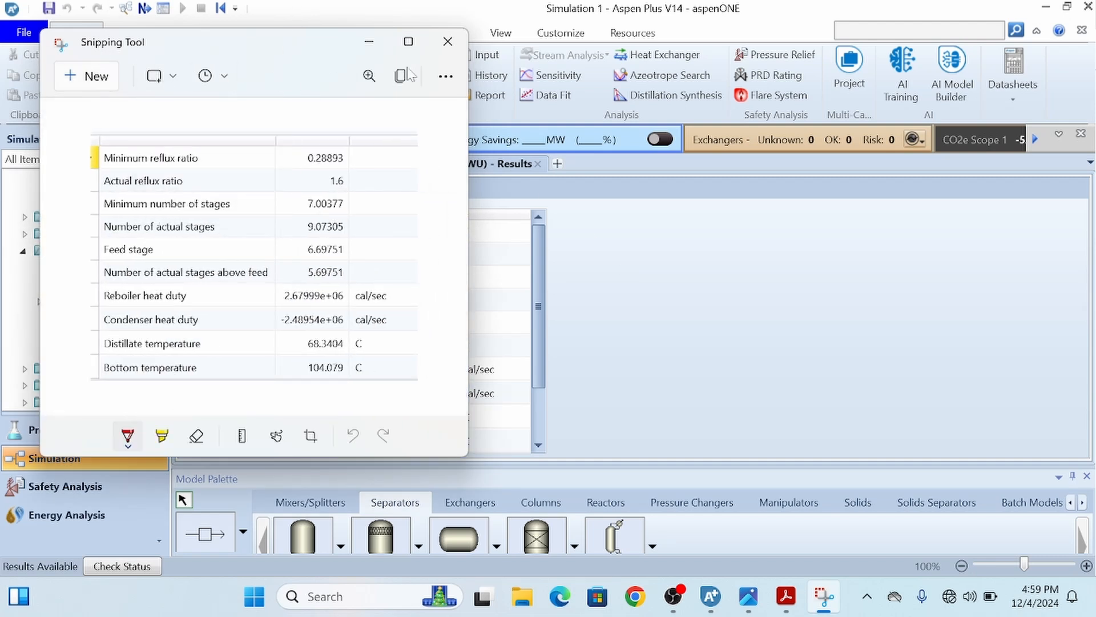
{"action": "left_click", "coordinate": [445, 76]}
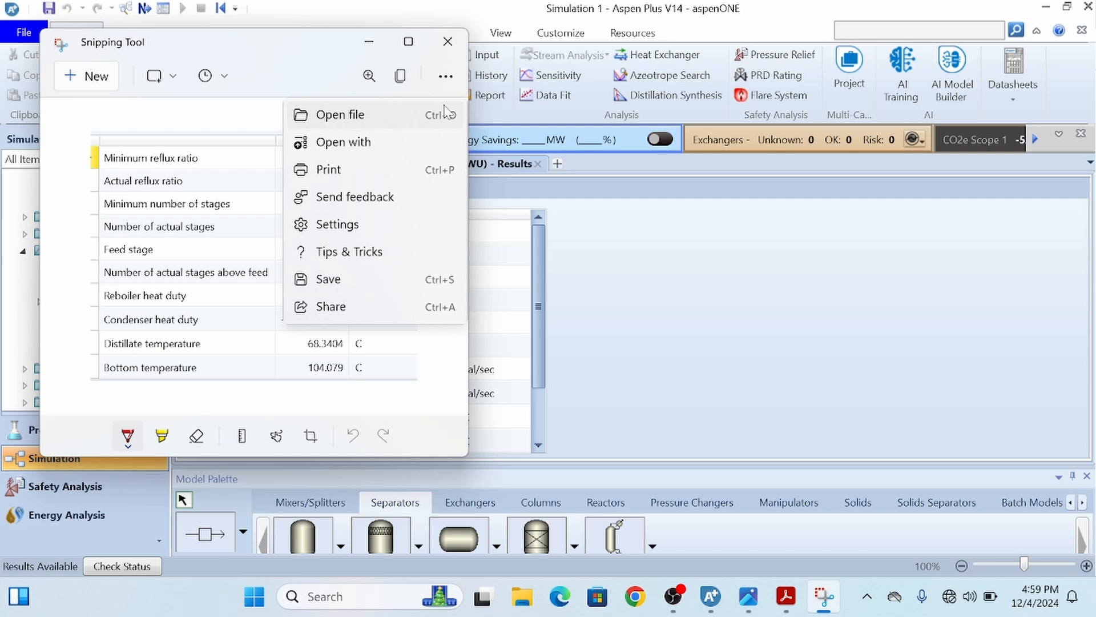
{"action": "left_click", "coordinate": [397, 81]}
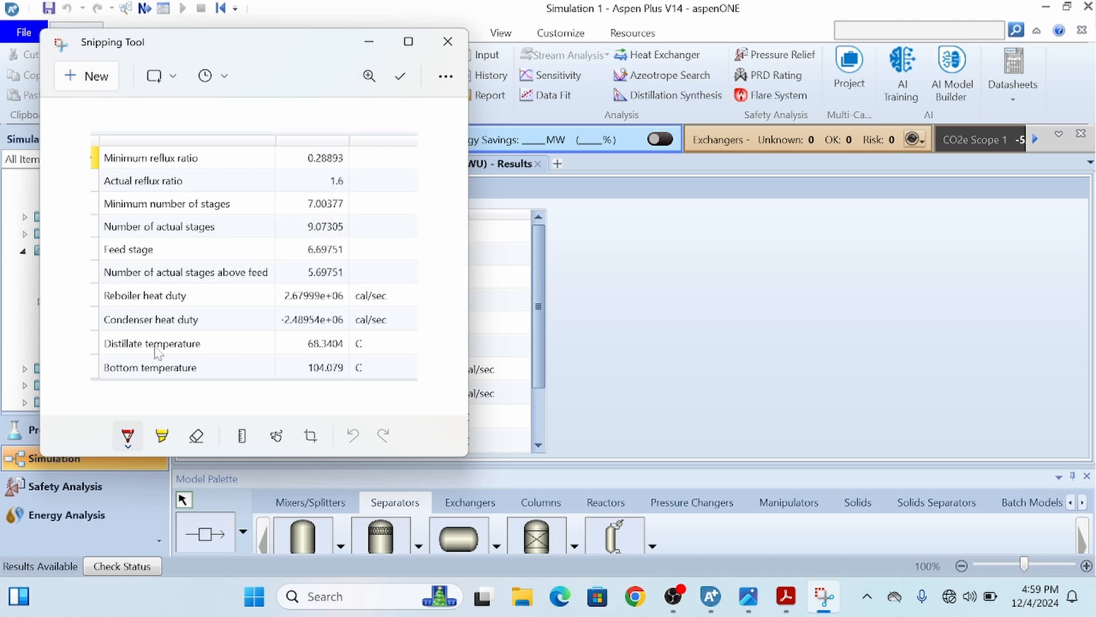
{"action": "left_click", "coordinate": [164, 76]}
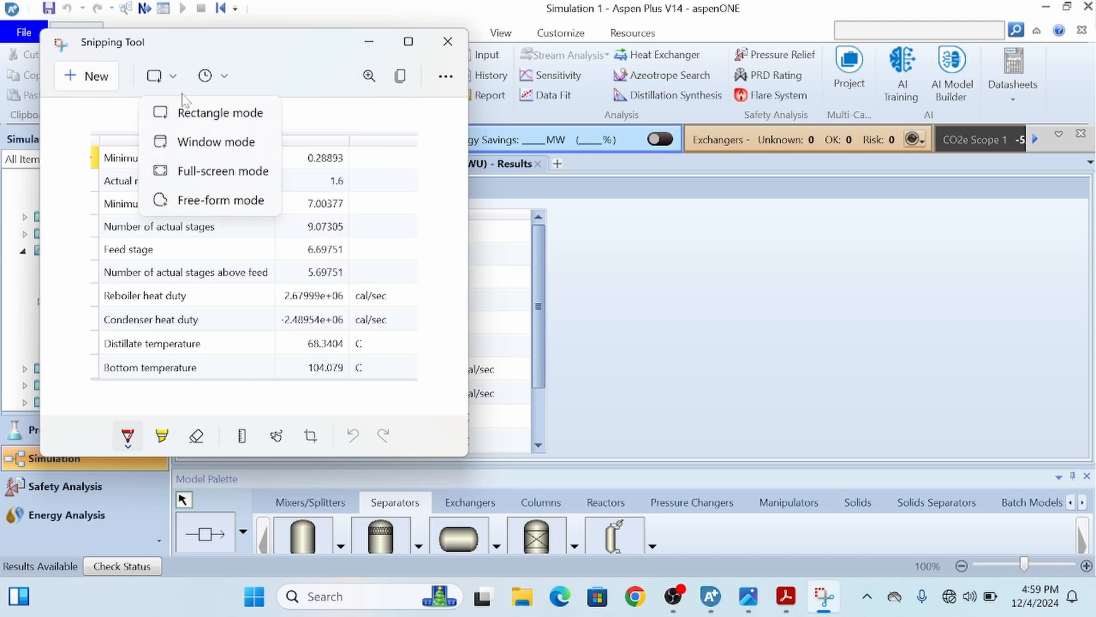
{"action": "left_click", "coordinate": [222, 78]}
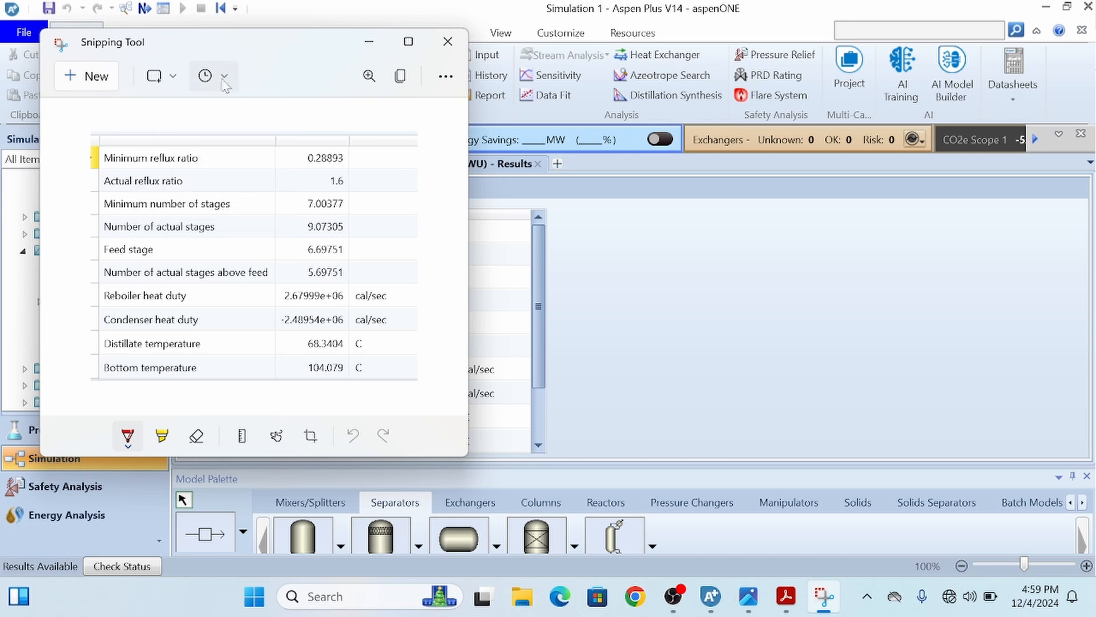
{"action": "left_click", "coordinate": [221, 80]}
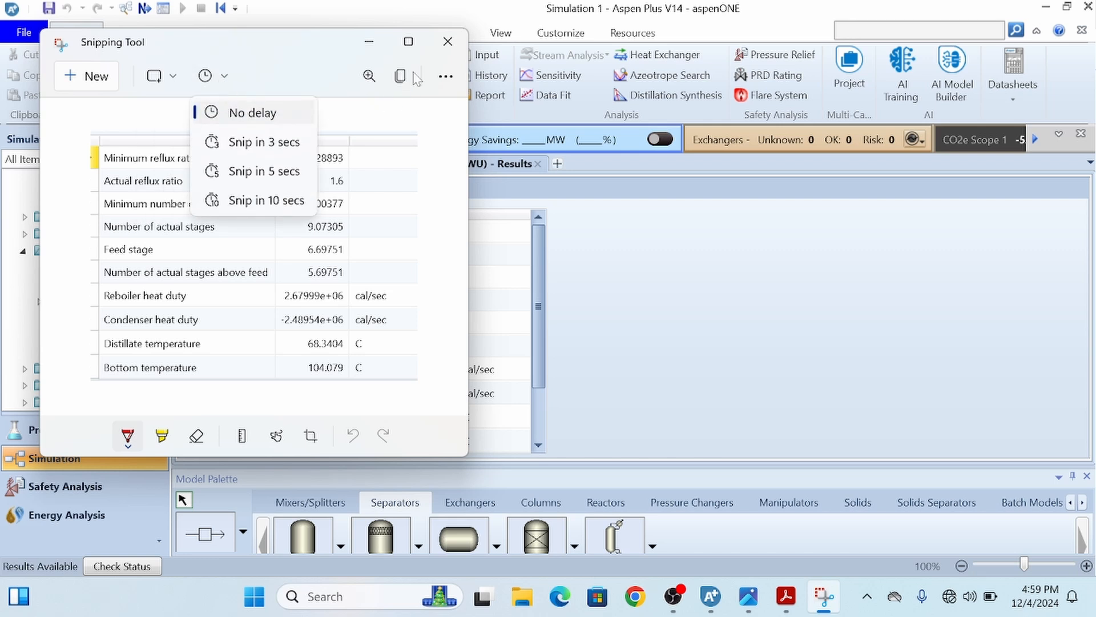
{"action": "left_click", "coordinate": [451, 83]}
{"action": "left_click", "coordinate": [446, 76]}
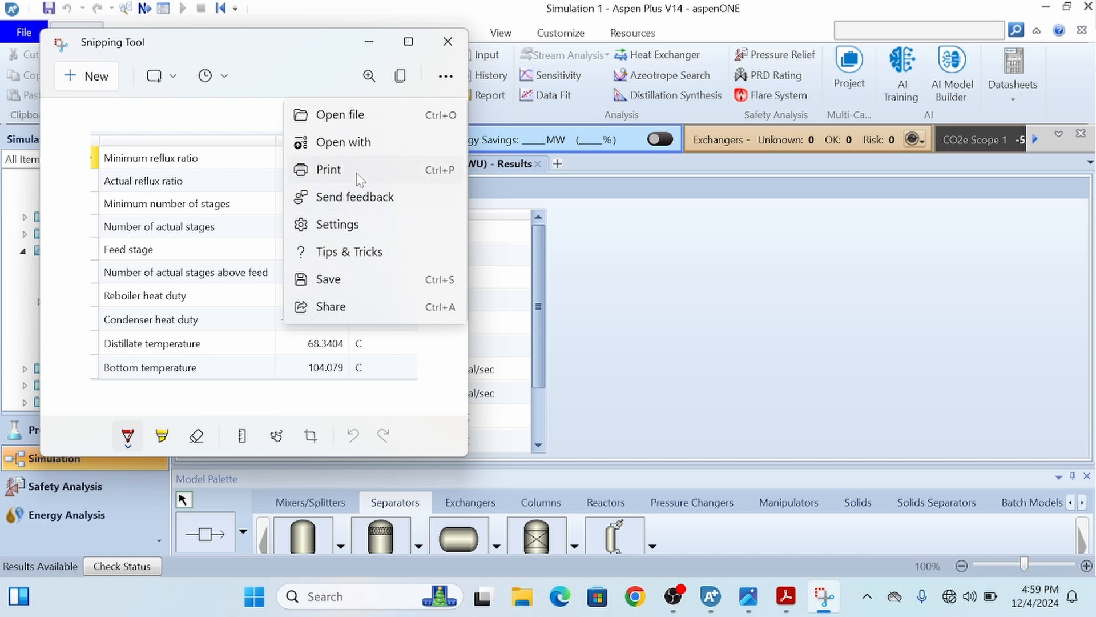
{"action": "left_click", "coordinate": [364, 288]}
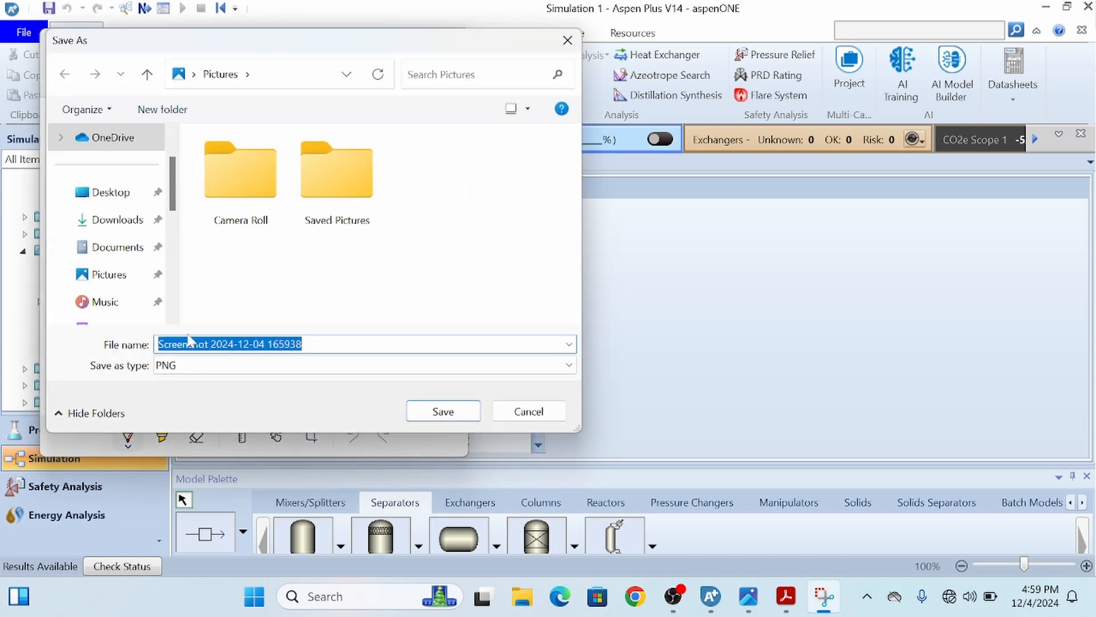
{"action": "left_click", "coordinate": [123, 195]}
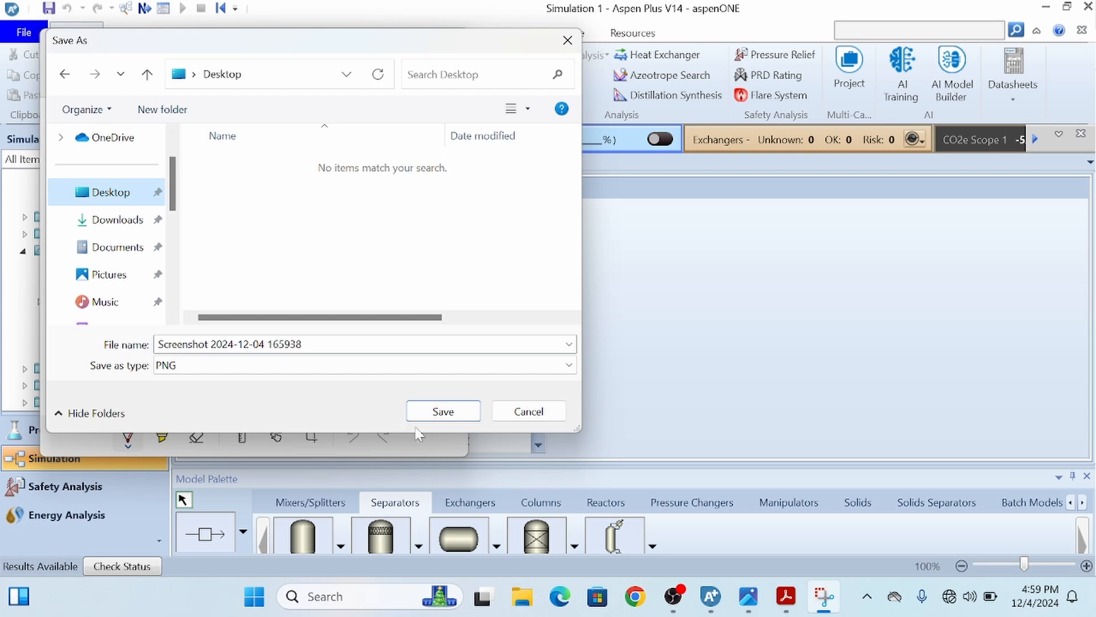
{"action": "left_click", "coordinate": [441, 411]}
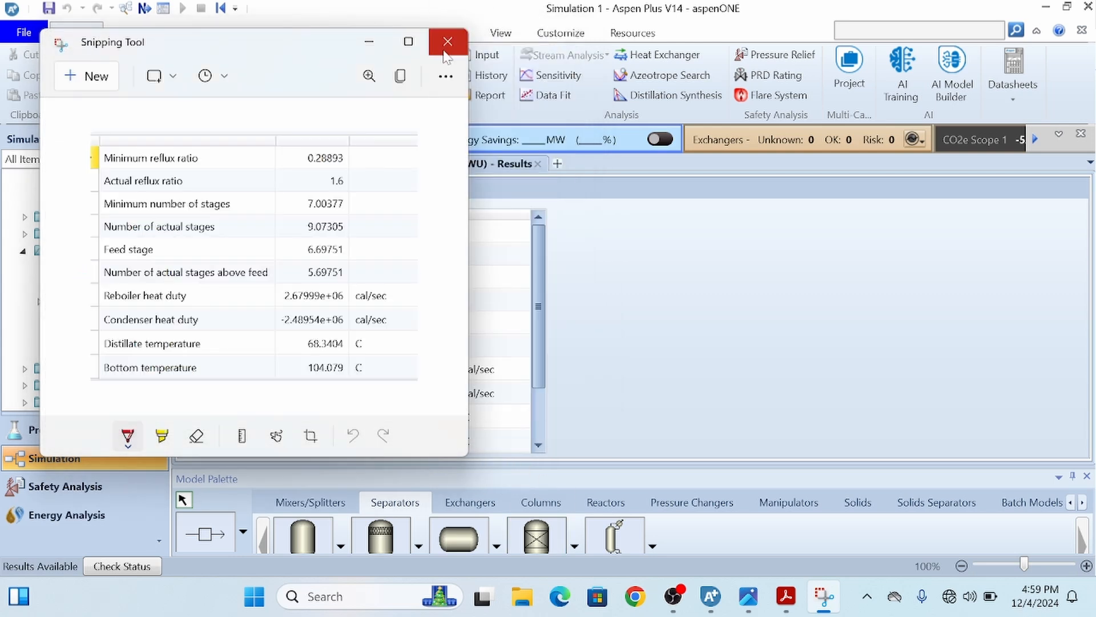
{"action": "left_click", "coordinate": [369, 41]}
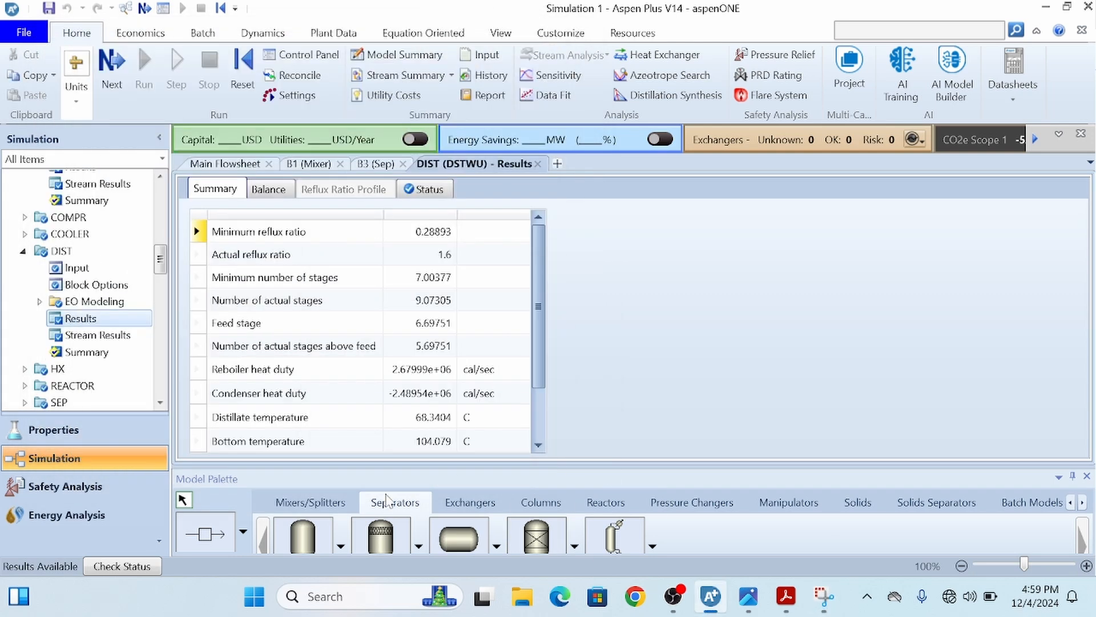
Delete the DIST column from the main flowsheet, keeping the FEEDDIS, METH and WATER streams
{"action": "left_click", "coordinate": [225, 163]}
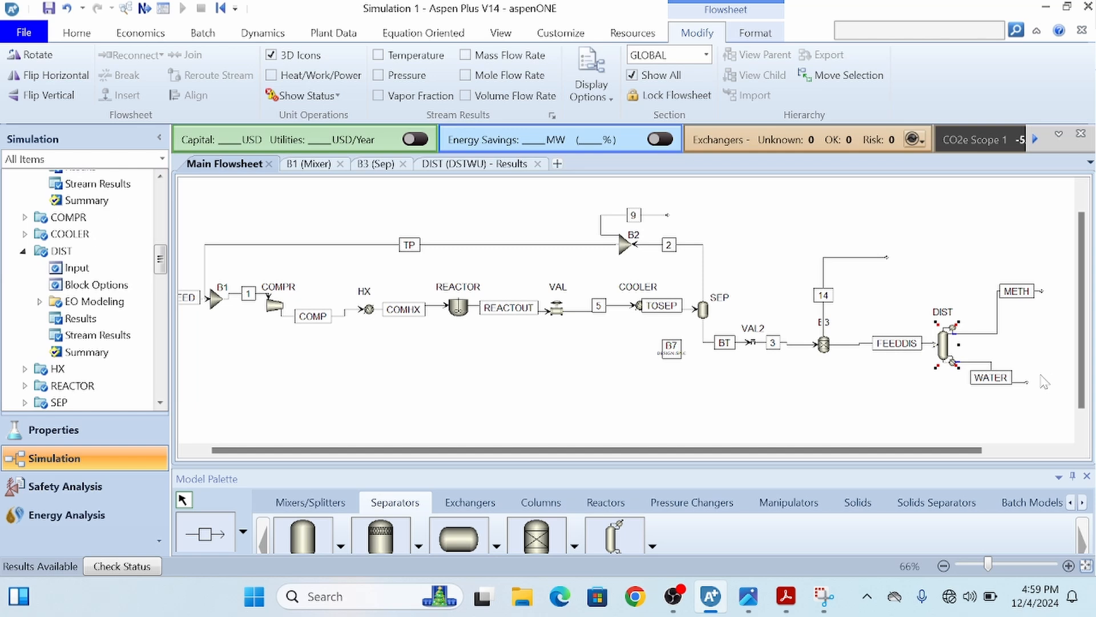
{"action": "key", "text": "Delete"}
{"action": "left_click", "coordinate": [589, 317]}
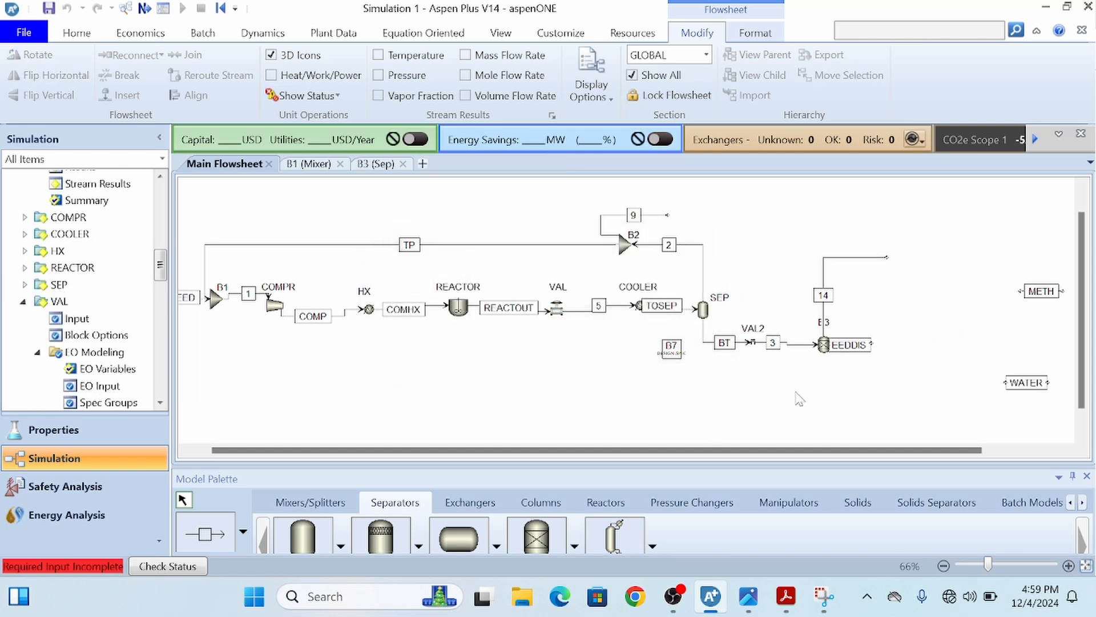
Place a RadFrac column between the FEEDDIS stream and the METH and WATER streams
{"action": "left_click", "coordinate": [552, 502]}
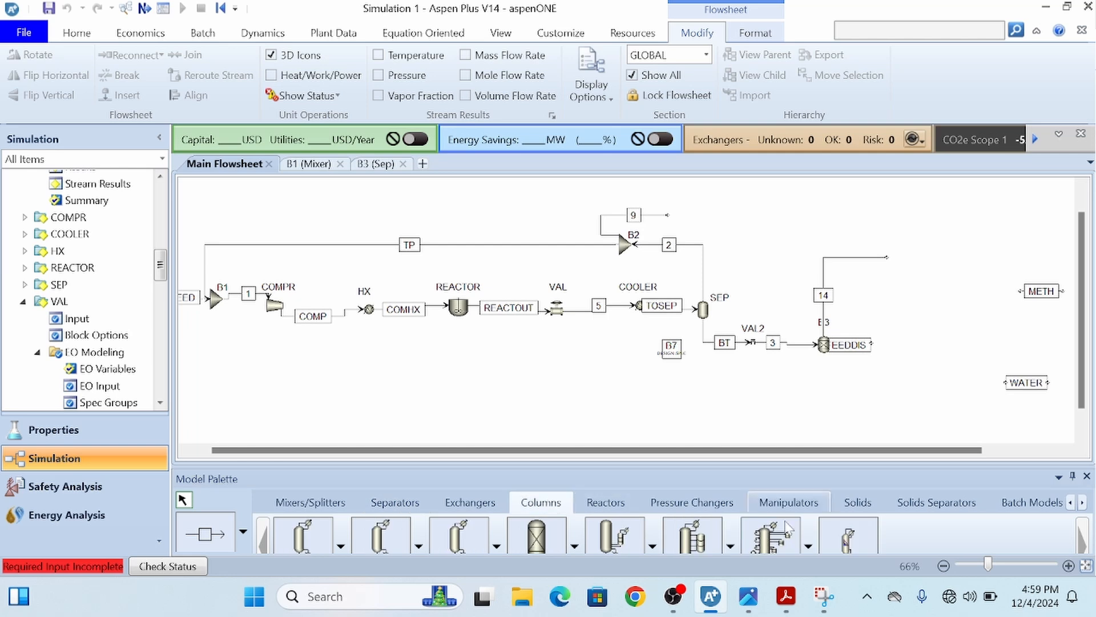
{"action": "scroll", "coordinate": [1076, 311], "scroll_direction": "down", "scroll_amount": 1}
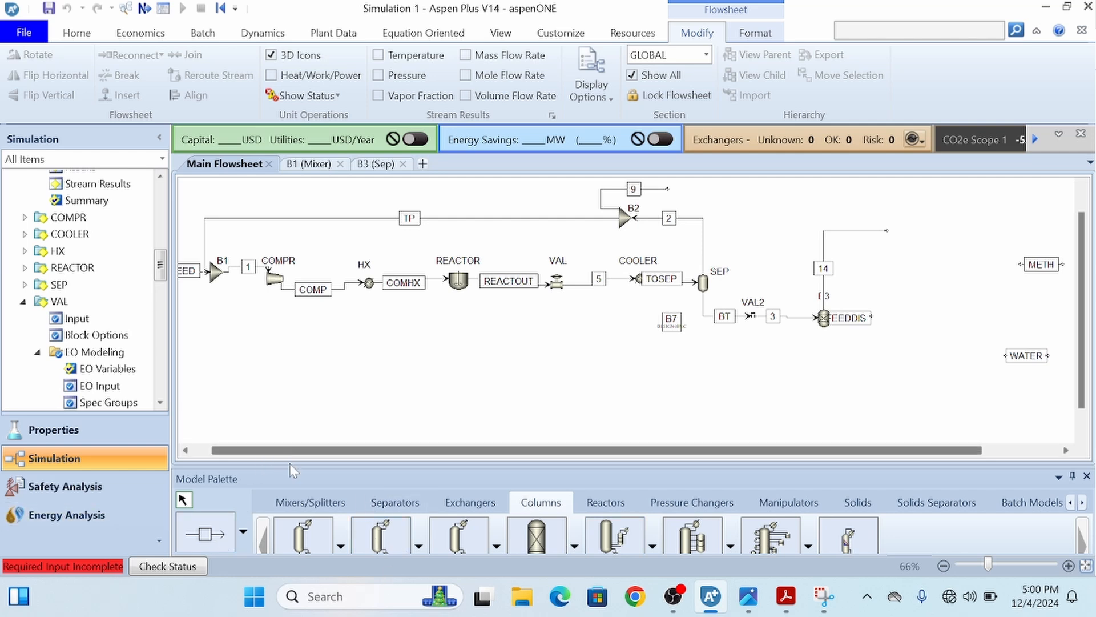
{"action": "left_click_drag", "start_coordinate": [291, 466], "coordinate": [292, 453]}
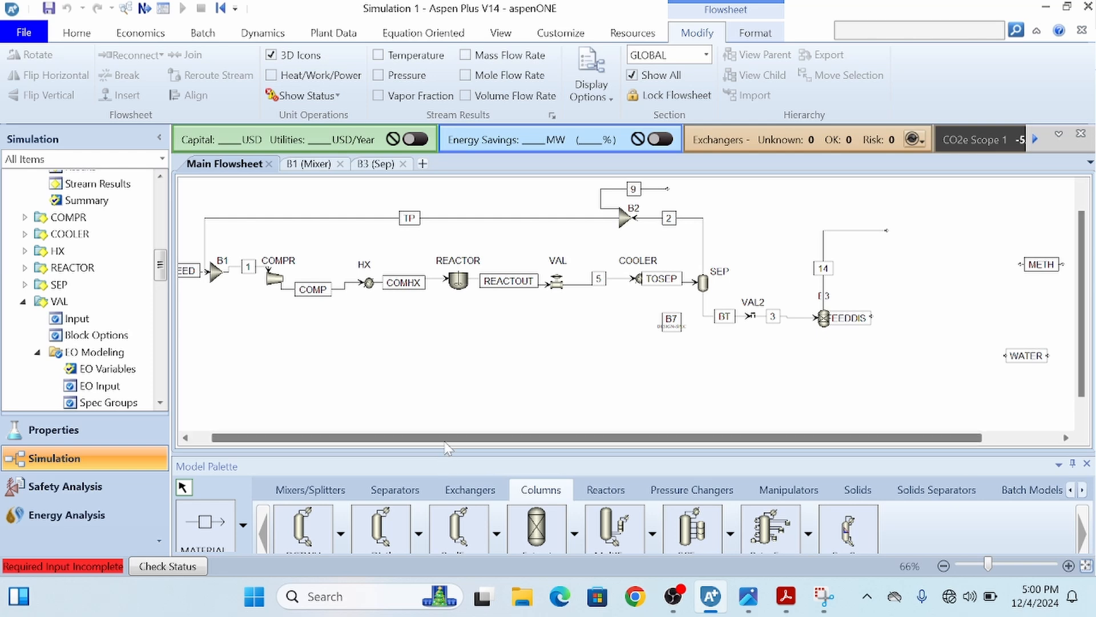
{"action": "left_click_drag", "start_coordinate": [447, 452], "coordinate": [447, 419]}
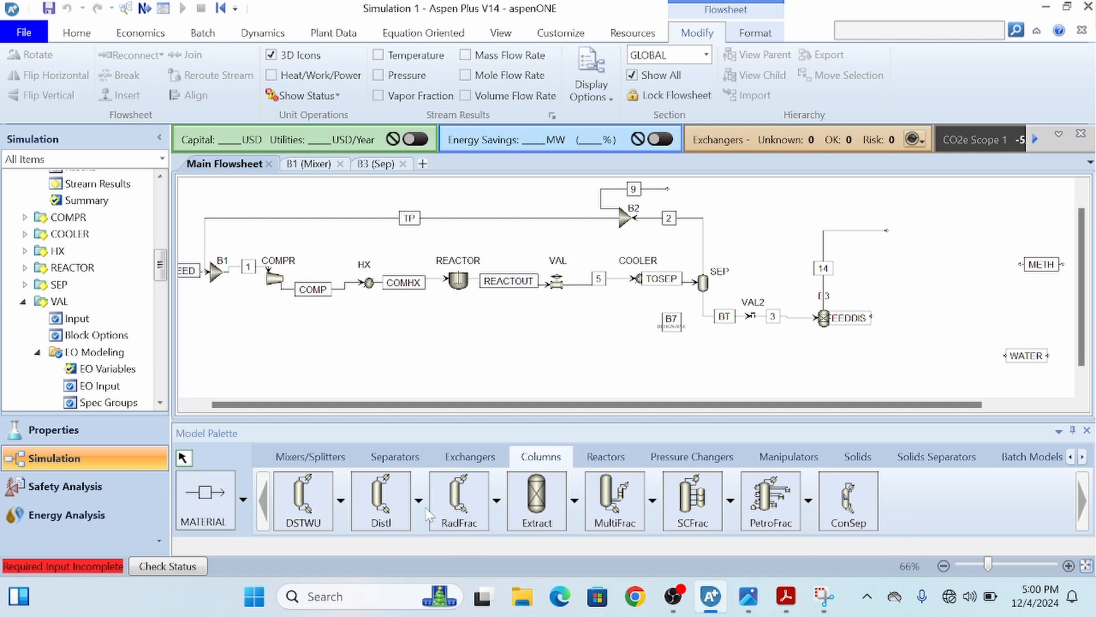
{"action": "left_click", "coordinate": [461, 502]}
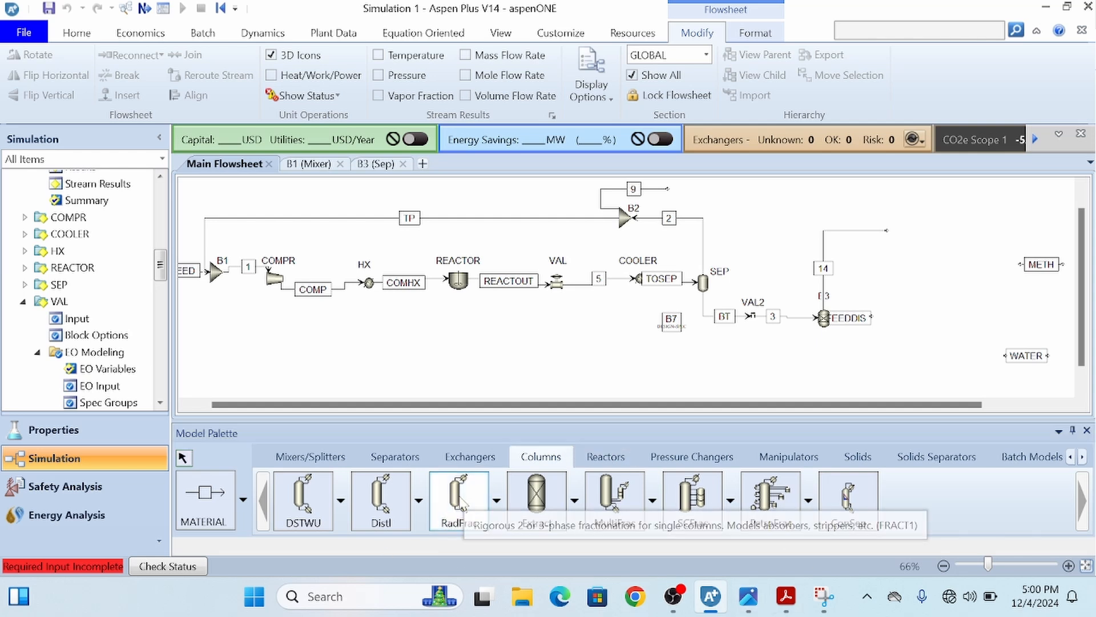
{"action": "left_click", "coordinate": [959, 306]}
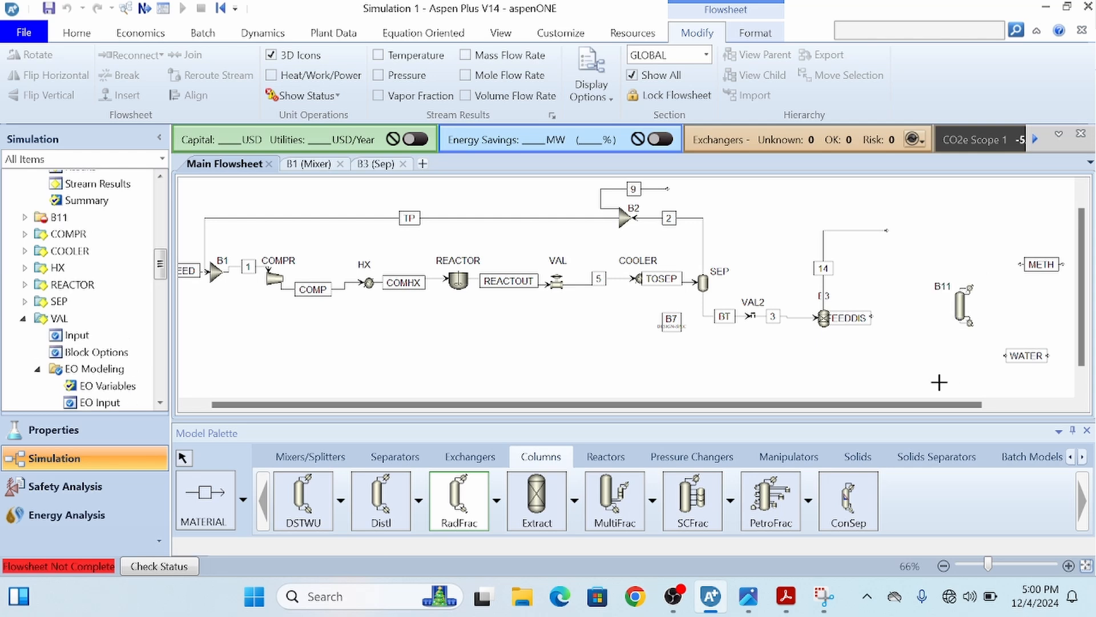
{"action": "left_click", "coordinate": [184, 458]}
Reconnect FEEDDIS to the RadFrac column's feed port, METH to its distillate port and WATER to its bottoms port
{"action": "left_click", "coordinate": [872, 316]}
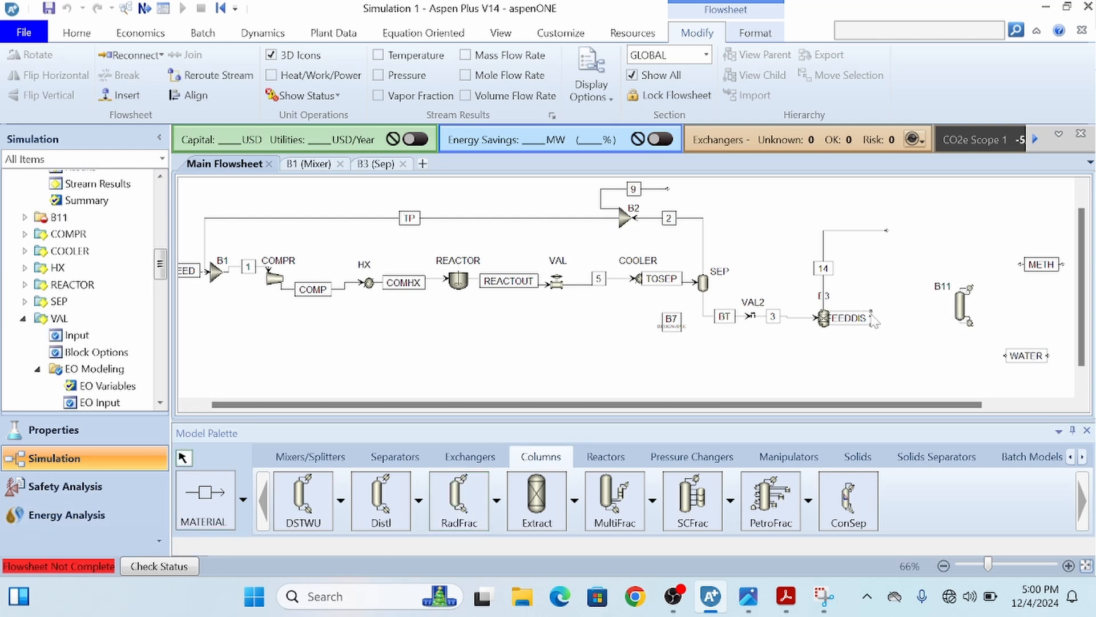
{"action": "left_click_drag", "start_coordinate": [872, 316], "coordinate": [950, 306]}
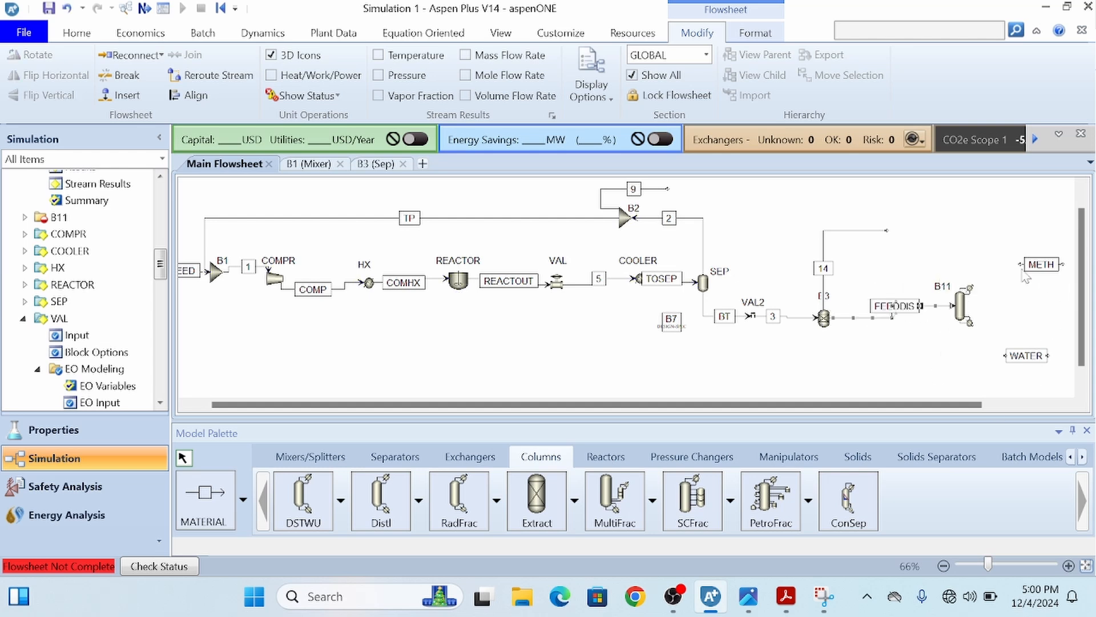
{"action": "left_click_drag", "start_coordinate": [1024, 271], "coordinate": [977, 294]}
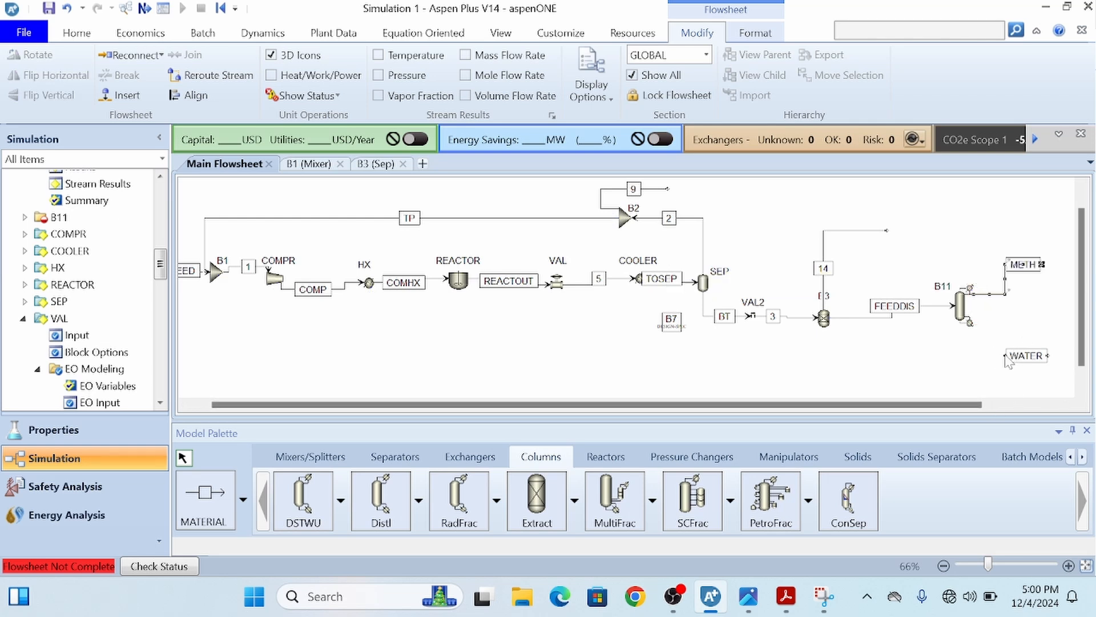
{"action": "left_click_drag", "start_coordinate": [1006, 358], "coordinate": [972, 323]}
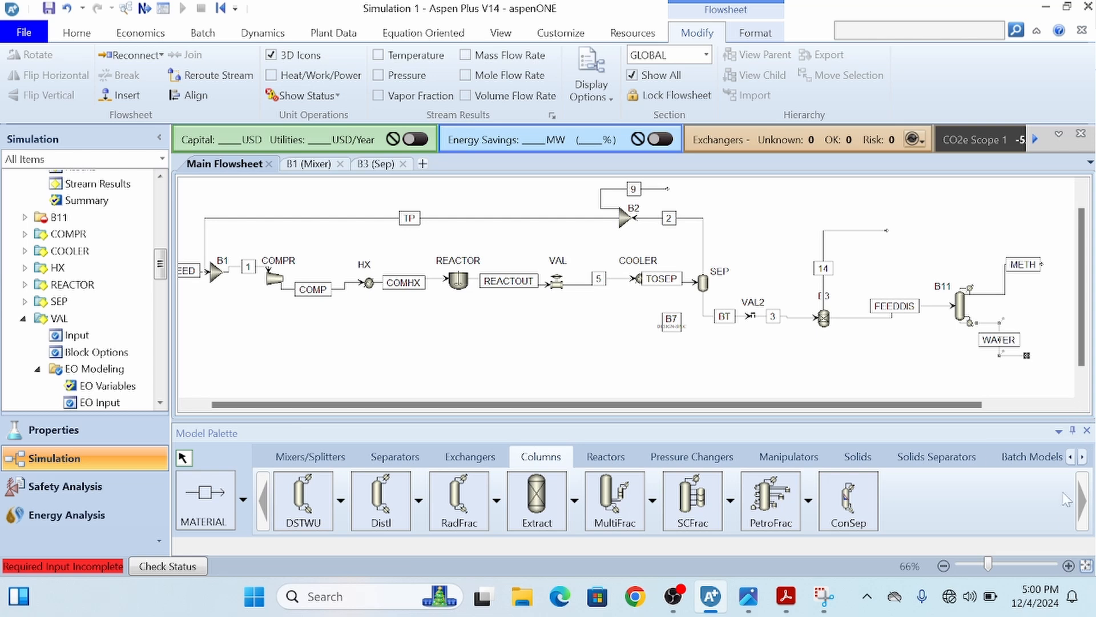
Move the RadFrac block's label above the column and rename the block DITT
{"action": "left_click", "coordinate": [1068, 565]}
{"action": "left_click_drag", "start_coordinate": [858, 410], "coordinate": [1051, 411]}
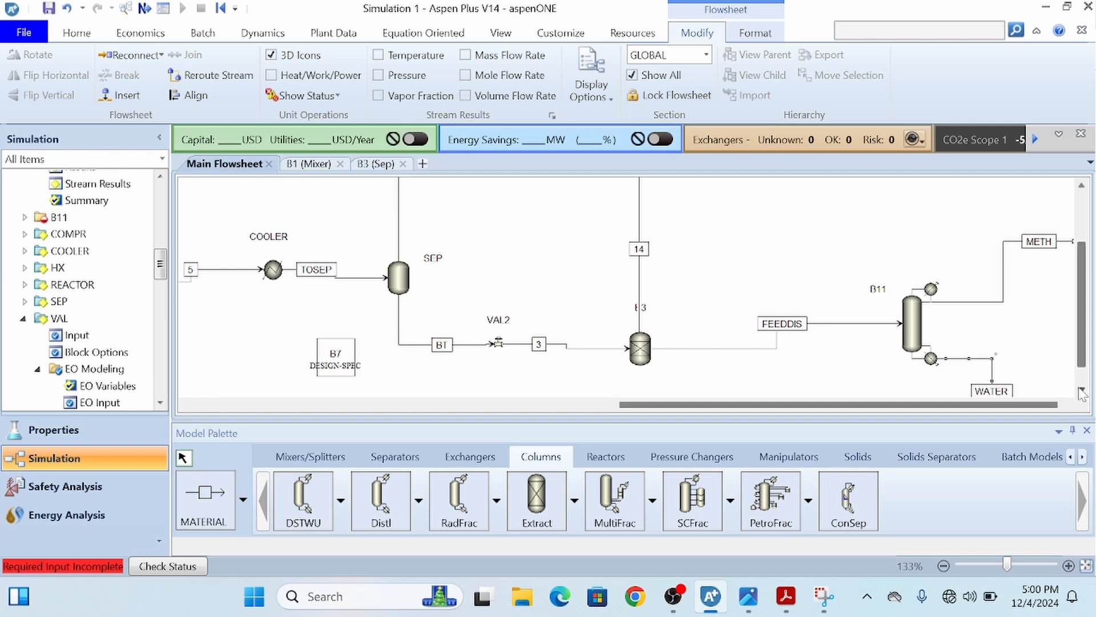
{"action": "left_click", "coordinate": [1080, 391]}
{"action": "left_click", "coordinate": [1082, 392]}
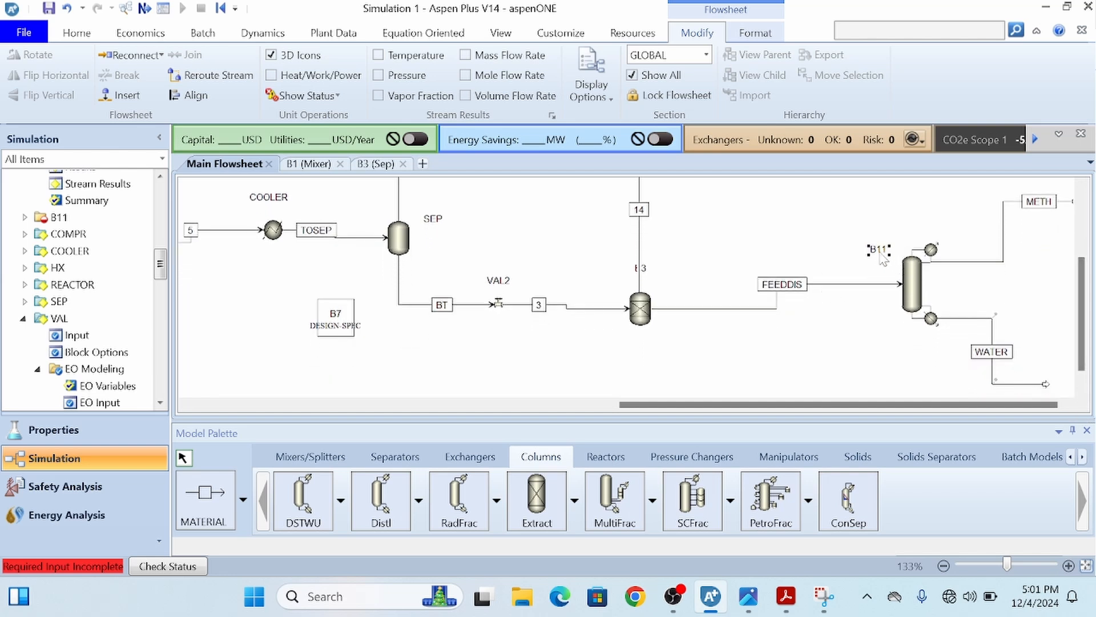
{"action": "left_click_drag", "start_coordinate": [883, 259], "coordinate": [911, 242]}
{"action": "left_click", "coordinate": [913, 231]}
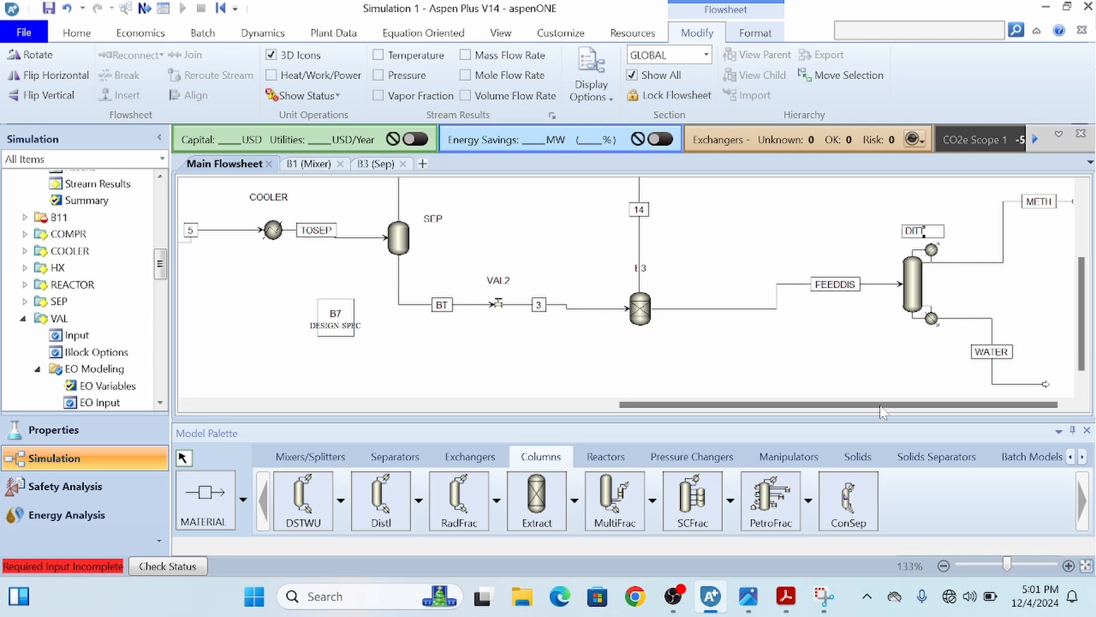
{"action": "left_click", "coordinate": [942, 288]}
Open the DITT column's setup and, using the results snip in Snipping Tool as reference, set the number of stages to 9
{"action": "double_click", "coordinate": [909, 283]}
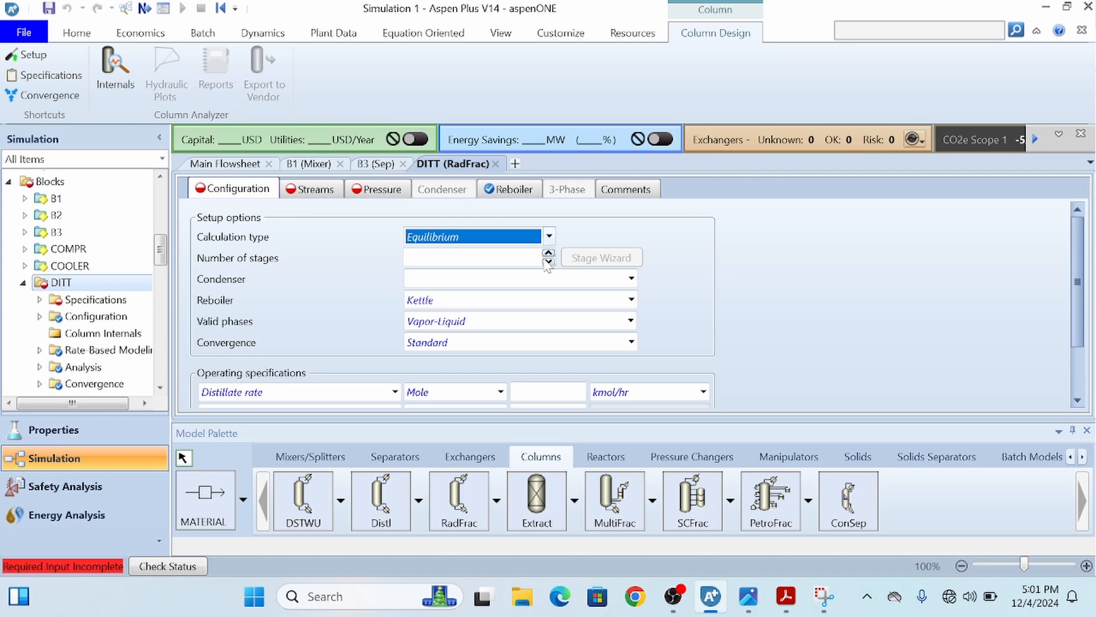
{"action": "key", "text": "alt+Tab"}
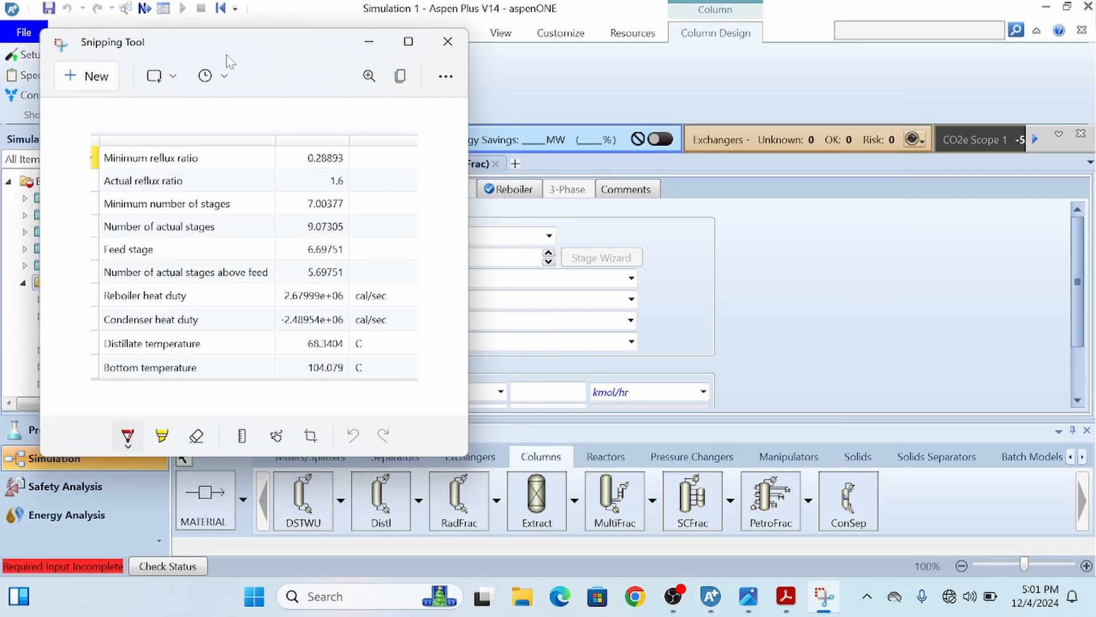
{"action": "left_click_drag", "start_coordinate": [228, 62], "coordinate": [824, 64]}
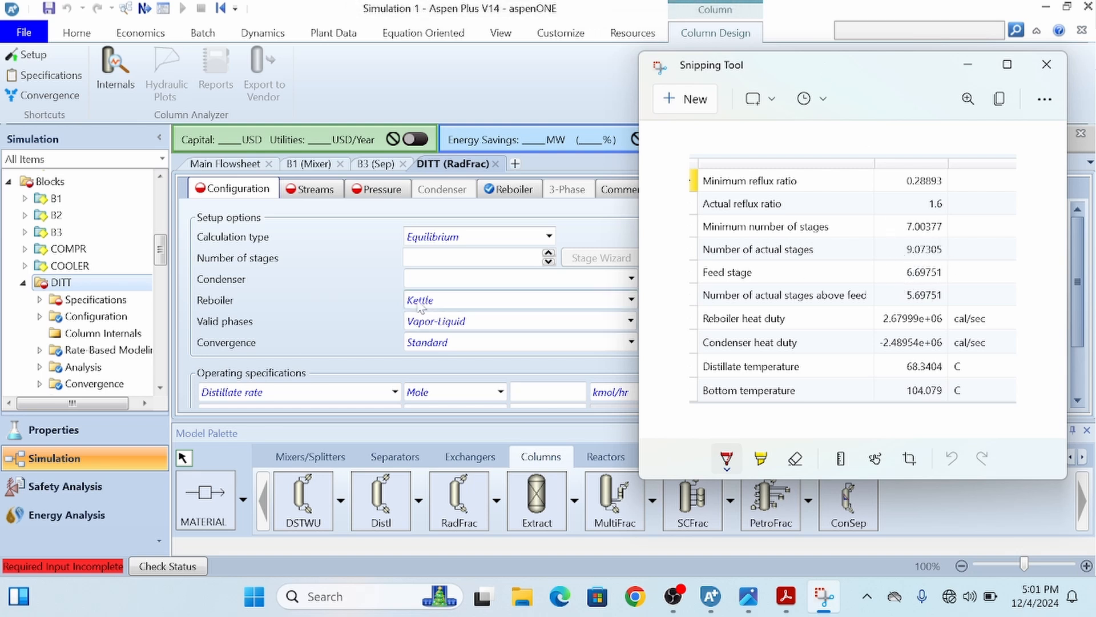
{"action": "left_click", "coordinate": [470, 257]}
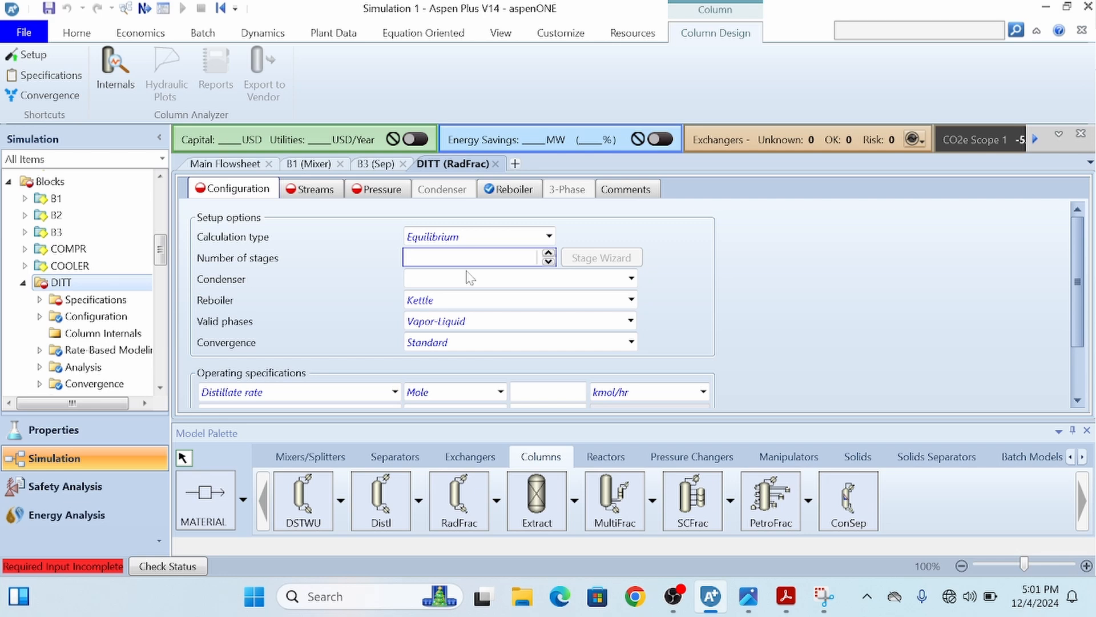
{"action": "type", "text": "9"}
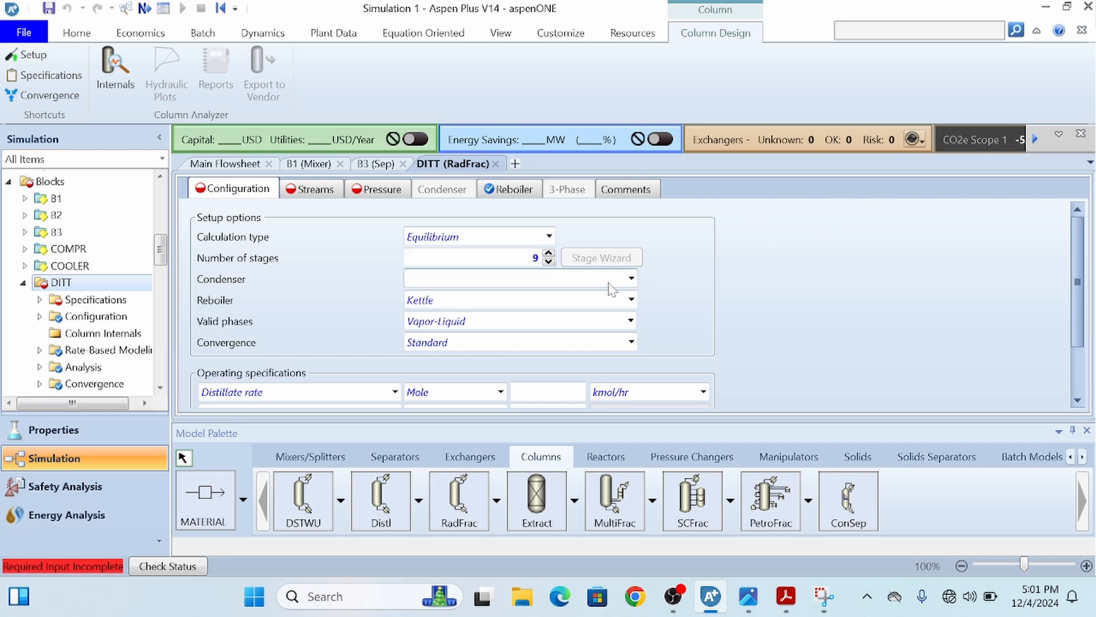
Set the DITT column's condenser type to Total
{"action": "left_click", "coordinate": [631, 278]}
{"action": "left_click", "coordinate": [510, 315]}
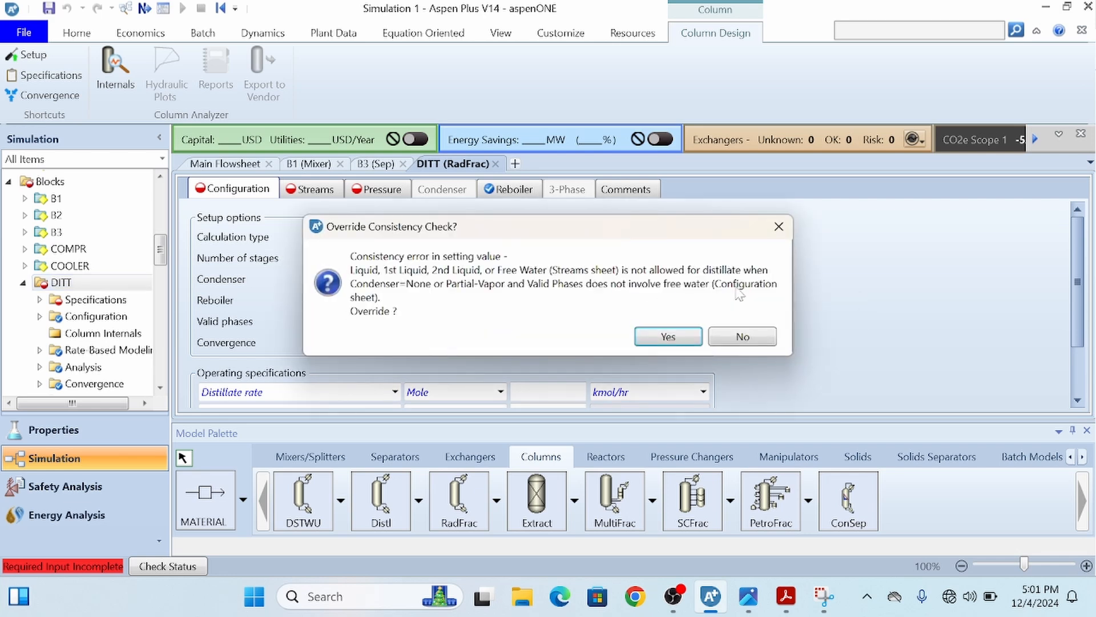
{"action": "left_click", "coordinate": [778, 226]}
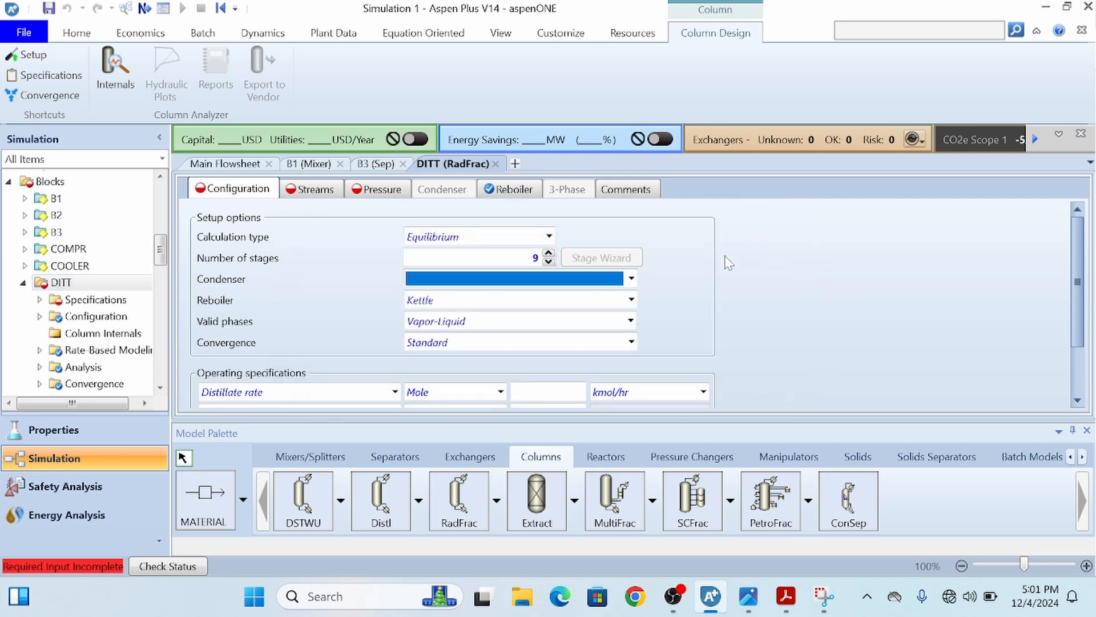
{"action": "left_click", "coordinate": [636, 279]}
{"action": "left_click", "coordinate": [554, 301]}
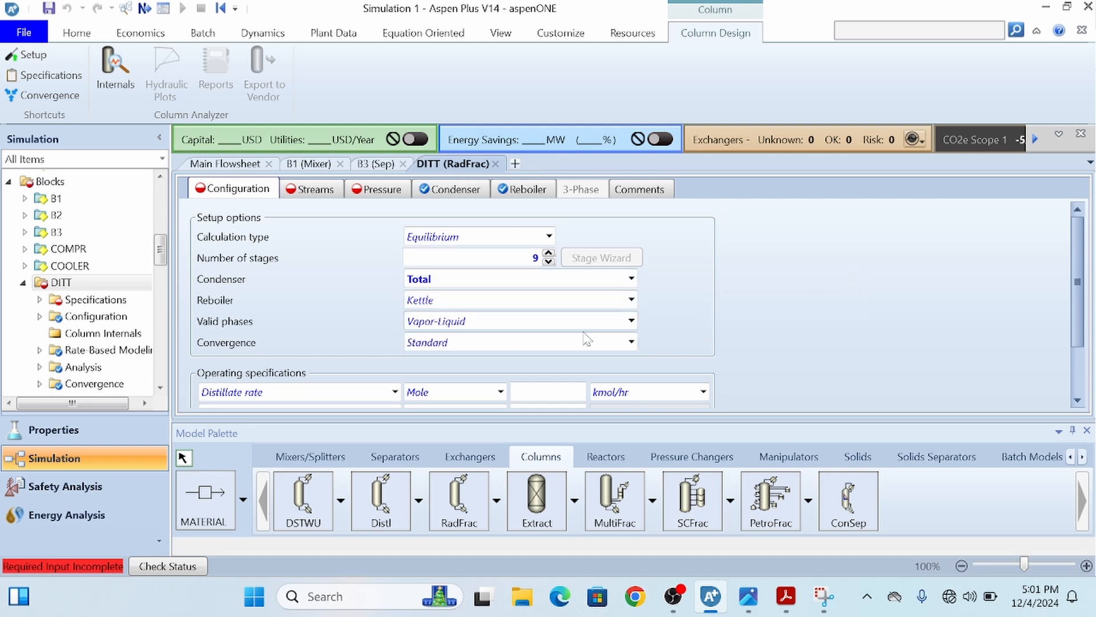
Set the DITT column's mole reflux ratio to 1.6, matching the actual reflux ratio in the results snip
{"action": "scroll", "coordinate": [939, 278], "scroll_direction": "down", "scroll_amount": 2}
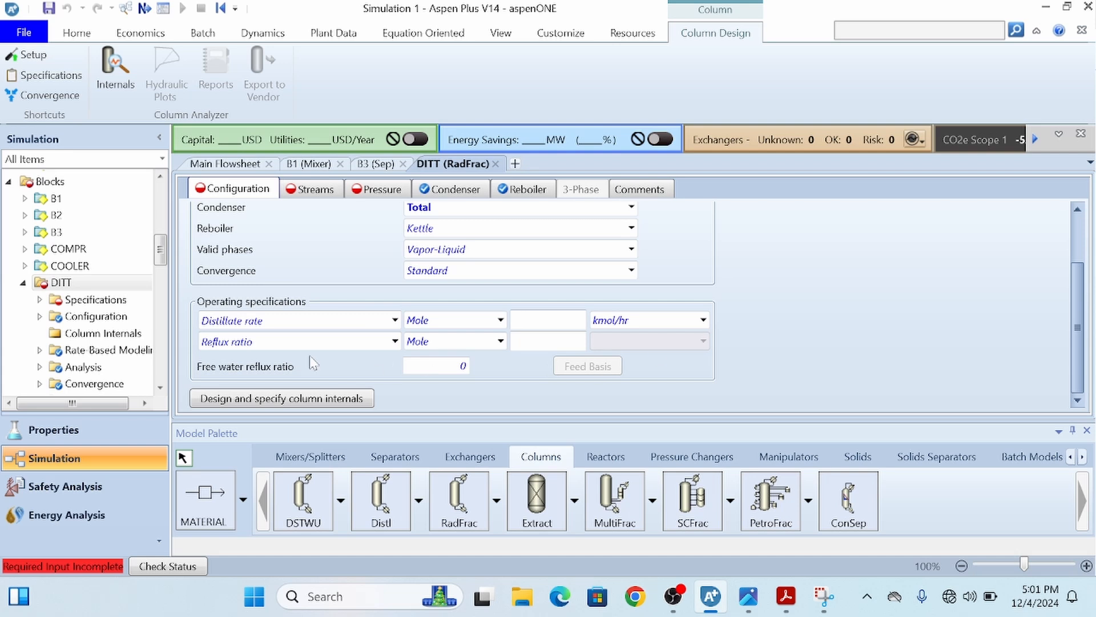
{"action": "left_click", "coordinate": [395, 320]}
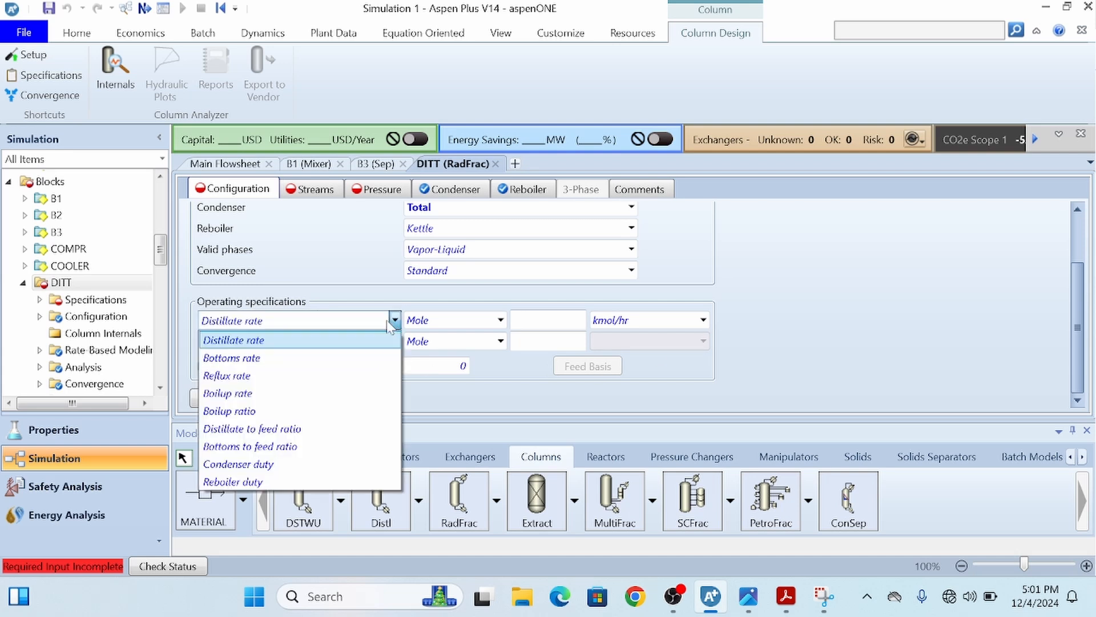
{"action": "left_click", "coordinate": [948, 250]}
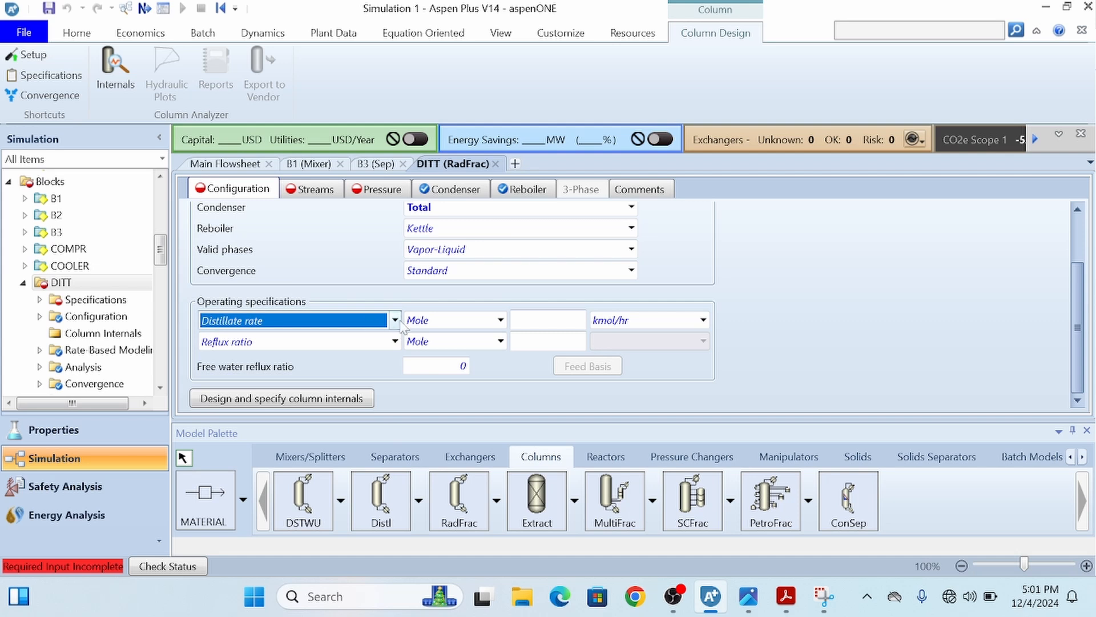
{"action": "key", "text": "alt+Tab"}
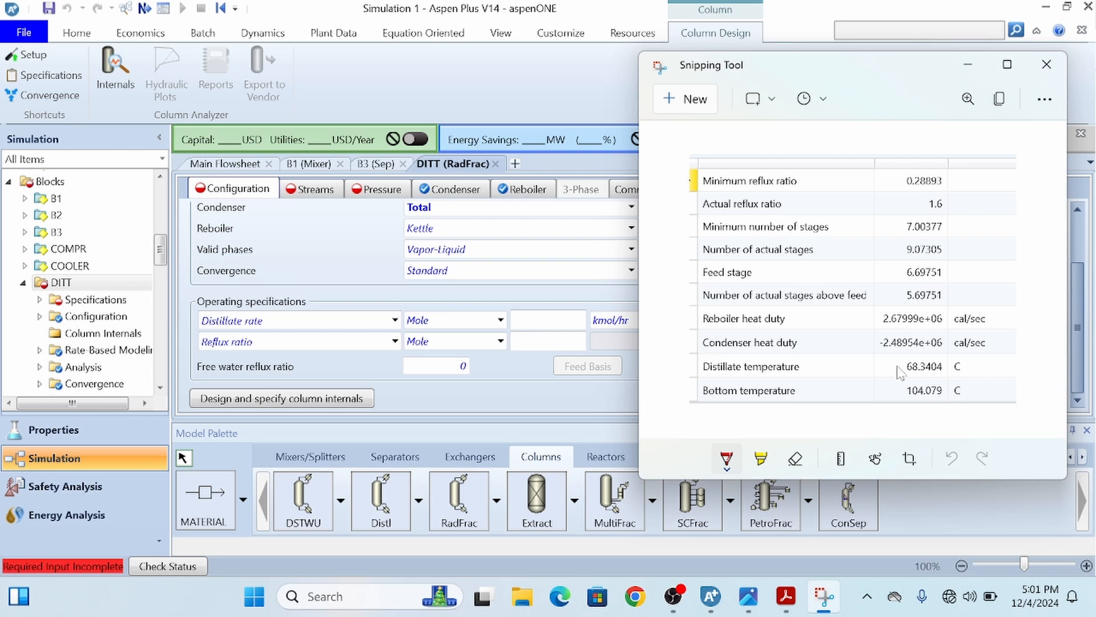
{"action": "scroll", "coordinate": [896, 371], "scroll_direction": "down", "scroll_amount": 1}
{"action": "scroll", "coordinate": [889, 371], "scroll_direction": "up", "scroll_amount": 1}
{"action": "left_click_drag", "start_coordinate": [879, 71], "coordinate": [891, 107]}
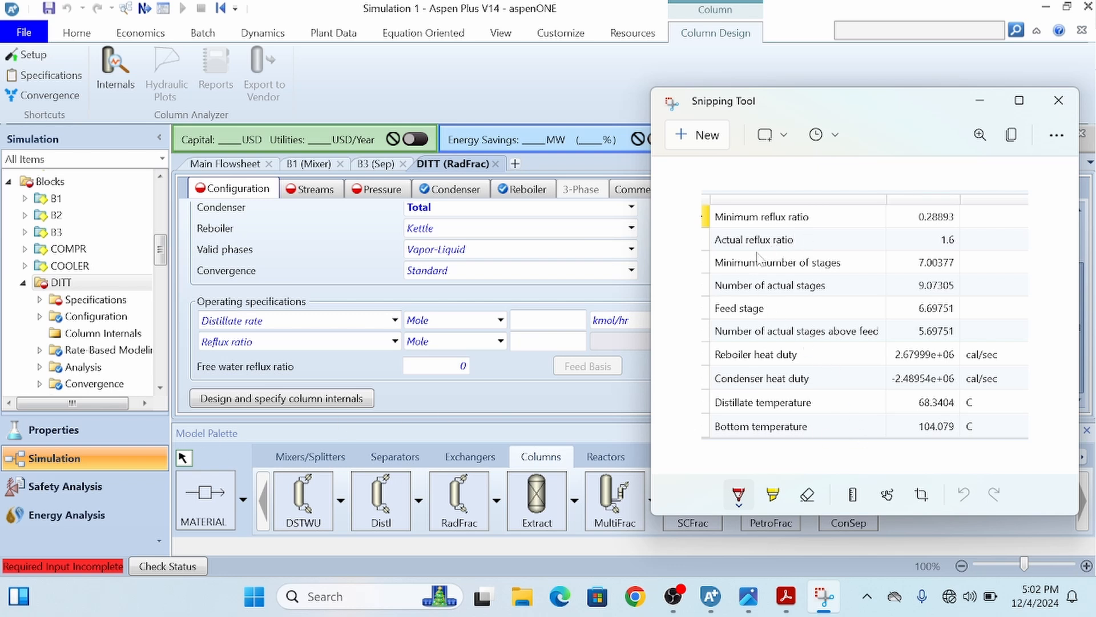
{"action": "left_click", "coordinate": [582, 341]}
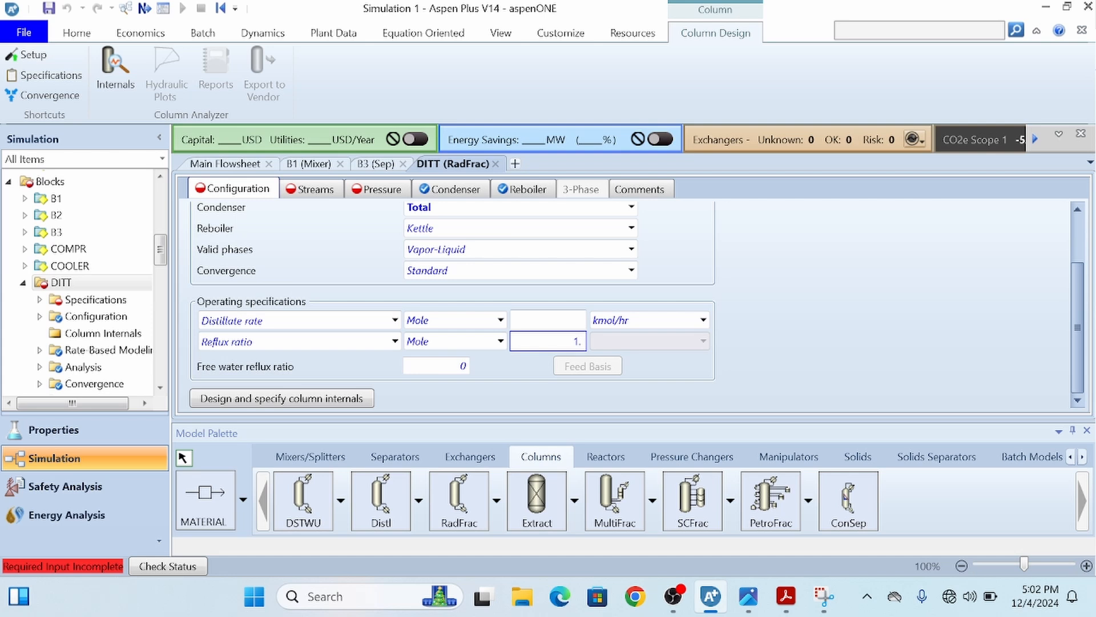
{"action": "left_click", "coordinate": [978, 260]}
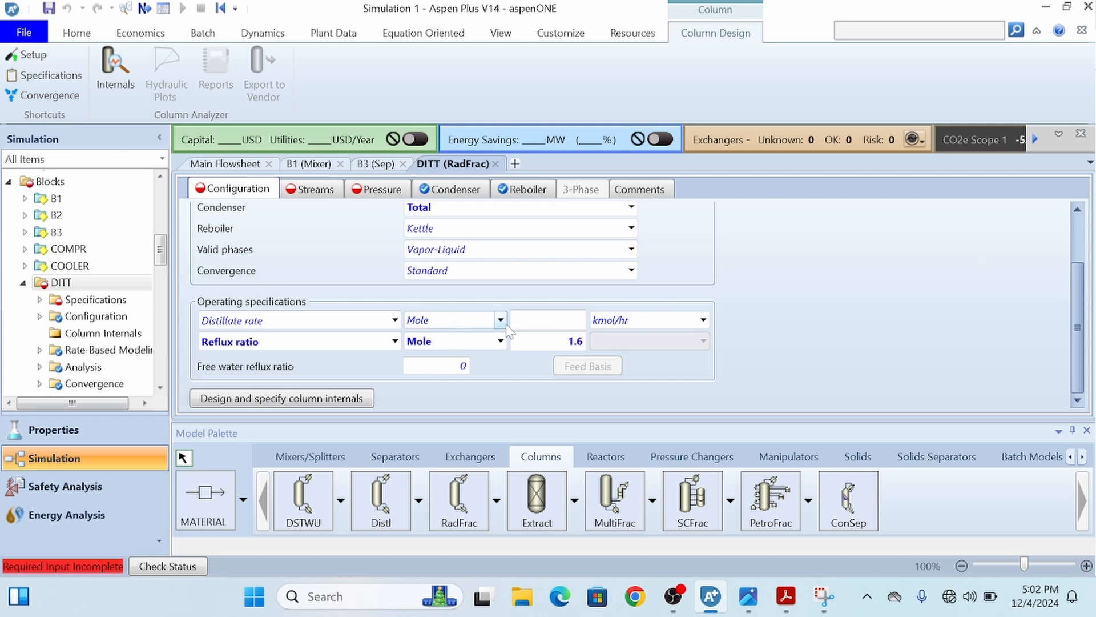
Replace the distillate rate operating specification with a reboiler duty of 2679990 cal/sec, taken from the results snip
{"action": "key", "text": "alt+Tab"}
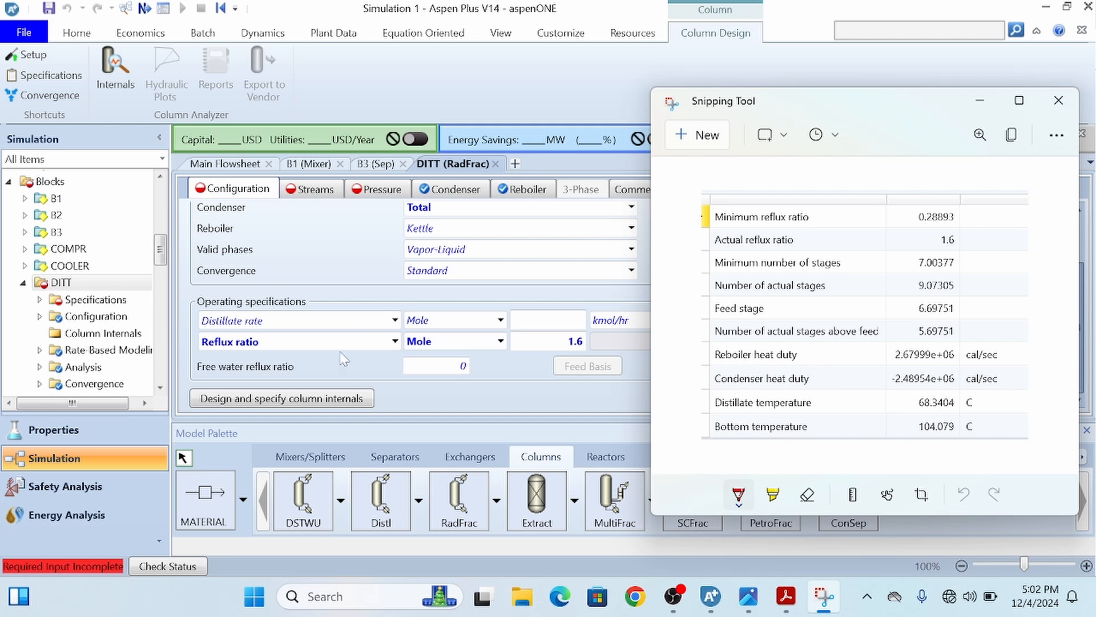
{"action": "left_click", "coordinate": [394, 320]}
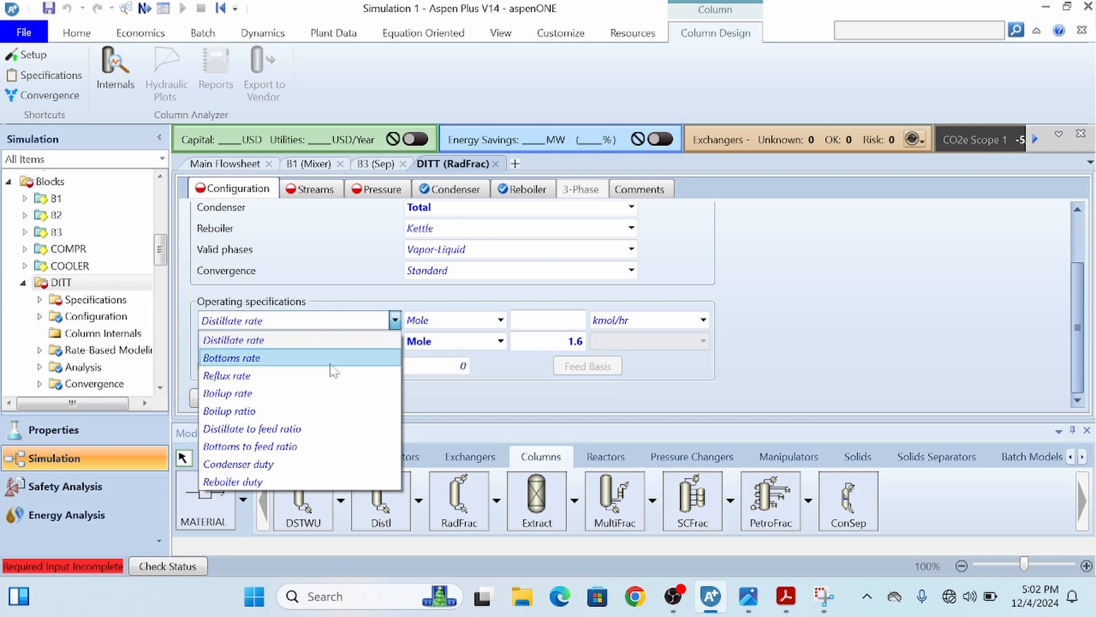
{"action": "left_click", "coordinate": [312, 487]}
{"action": "left_click", "coordinate": [549, 320]}
{"action": "type", "text": "2679"}
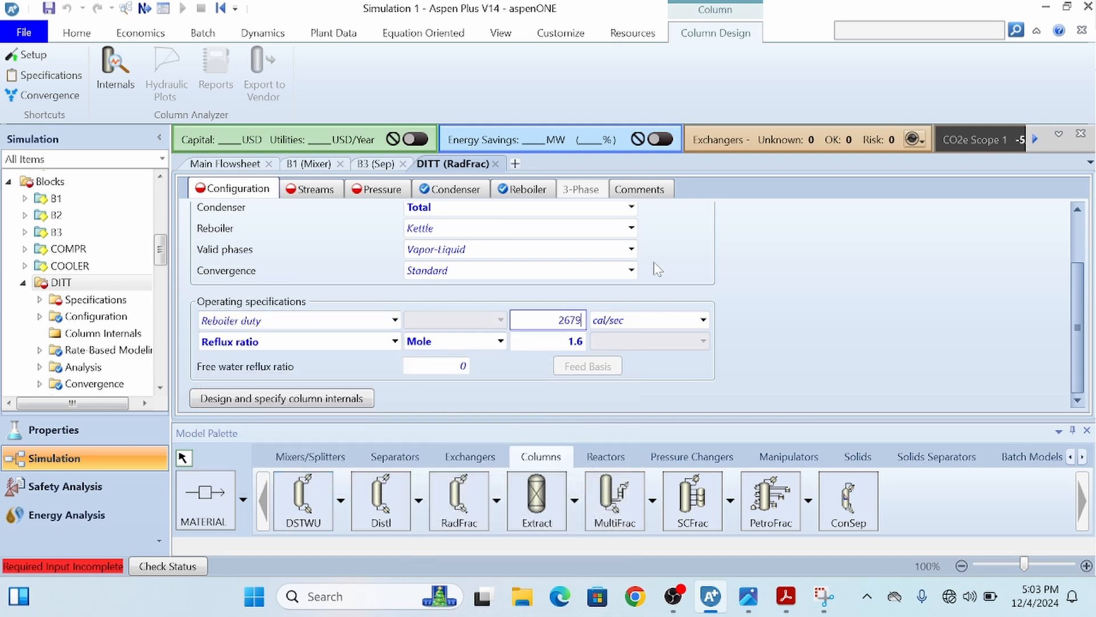
{"action": "type", "text": "990"}
{"action": "key", "text": "Return"}
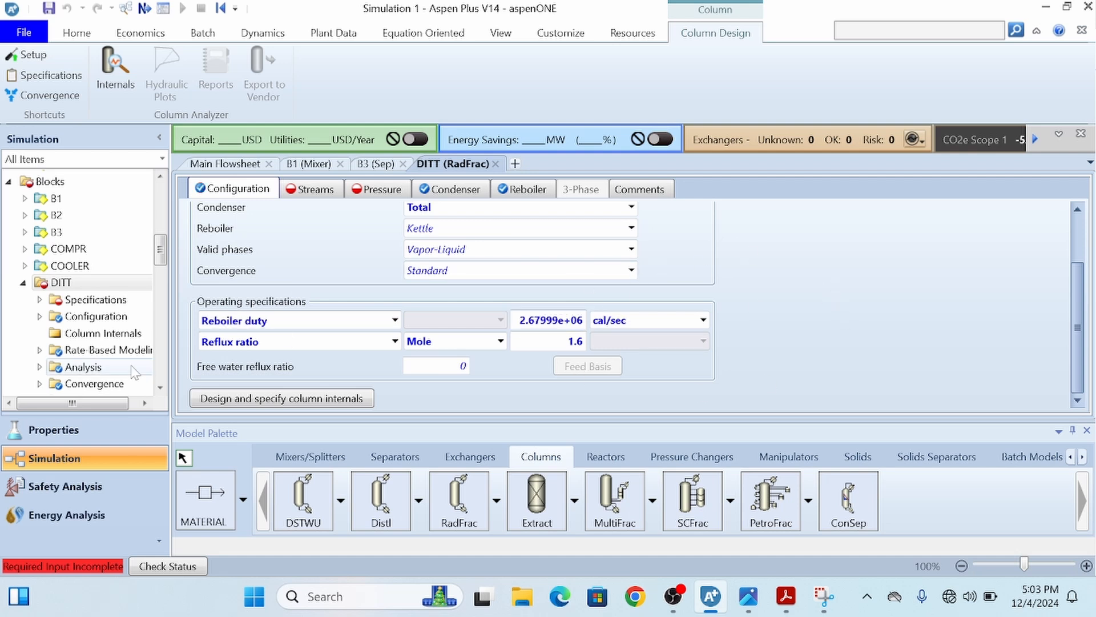
Set the FEEDDIS feed stage to 7 after consulting the results snip and minimising Snipping Tool
{"action": "left_click", "coordinate": [317, 191]}
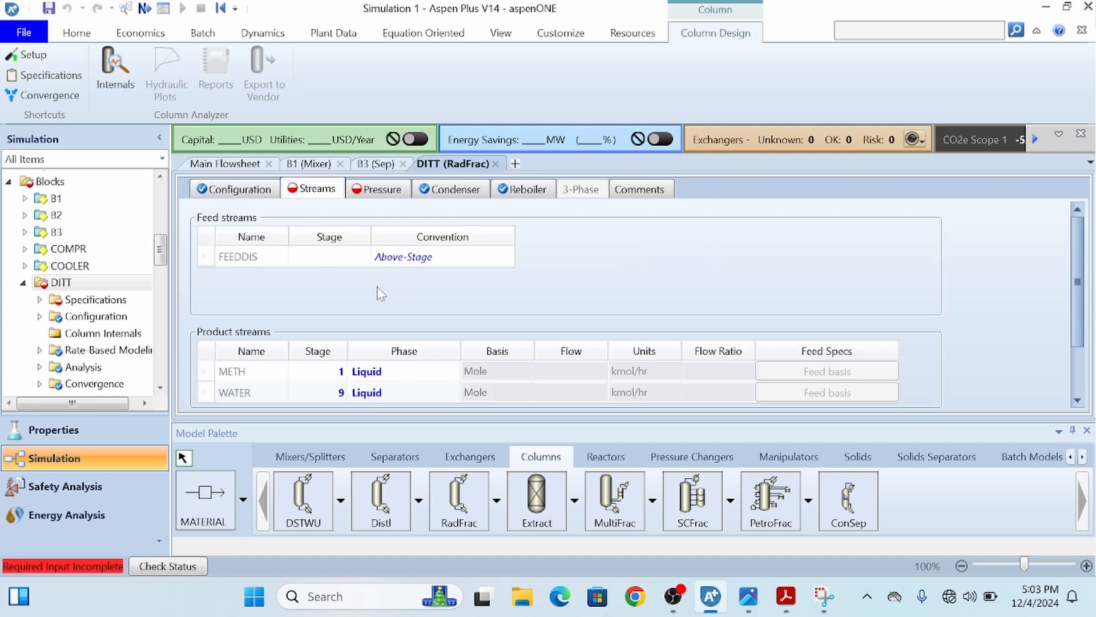
{"action": "left_click", "coordinate": [351, 258]}
{"action": "key", "text": "alt+Tab"}
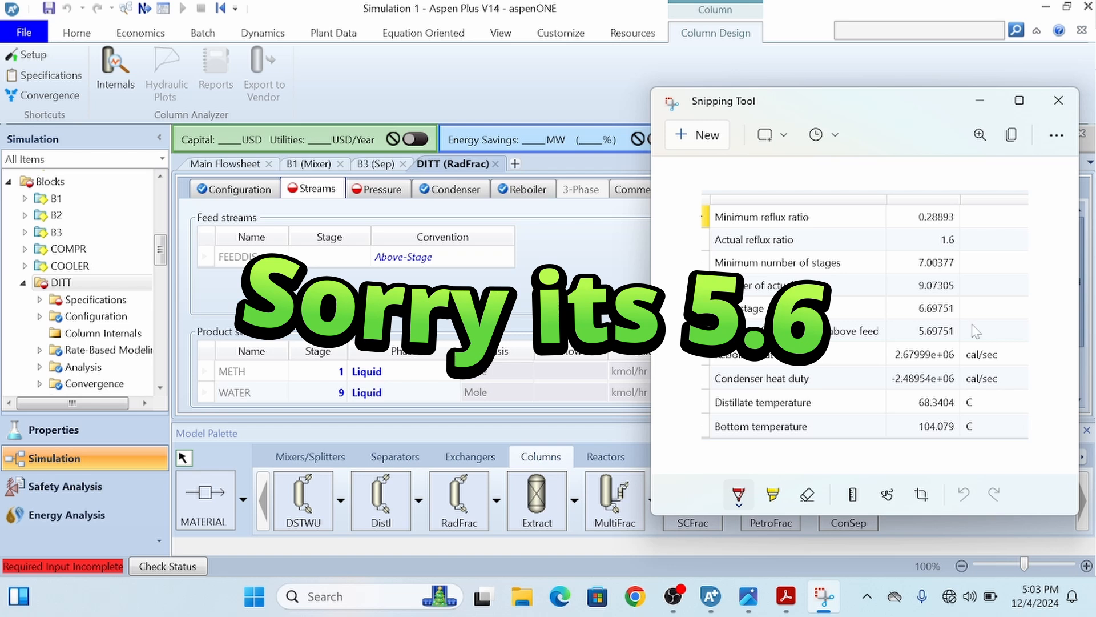
{"action": "left_click", "coordinate": [980, 101]}
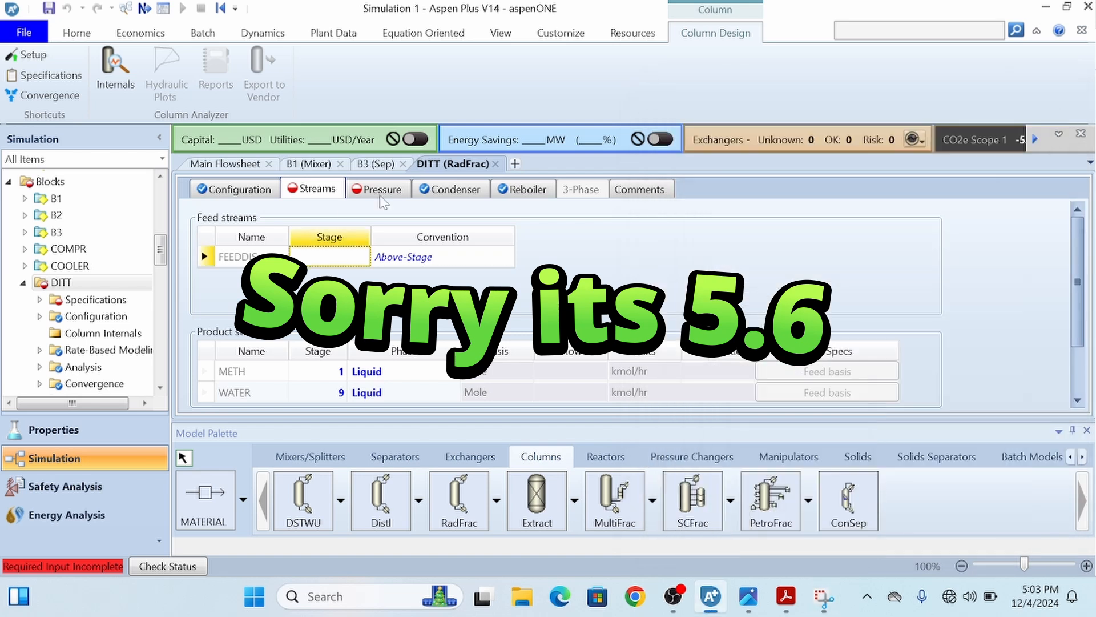
{"action": "left_click", "coordinate": [332, 253]}
{"action": "left_click", "coordinate": [364, 260]}
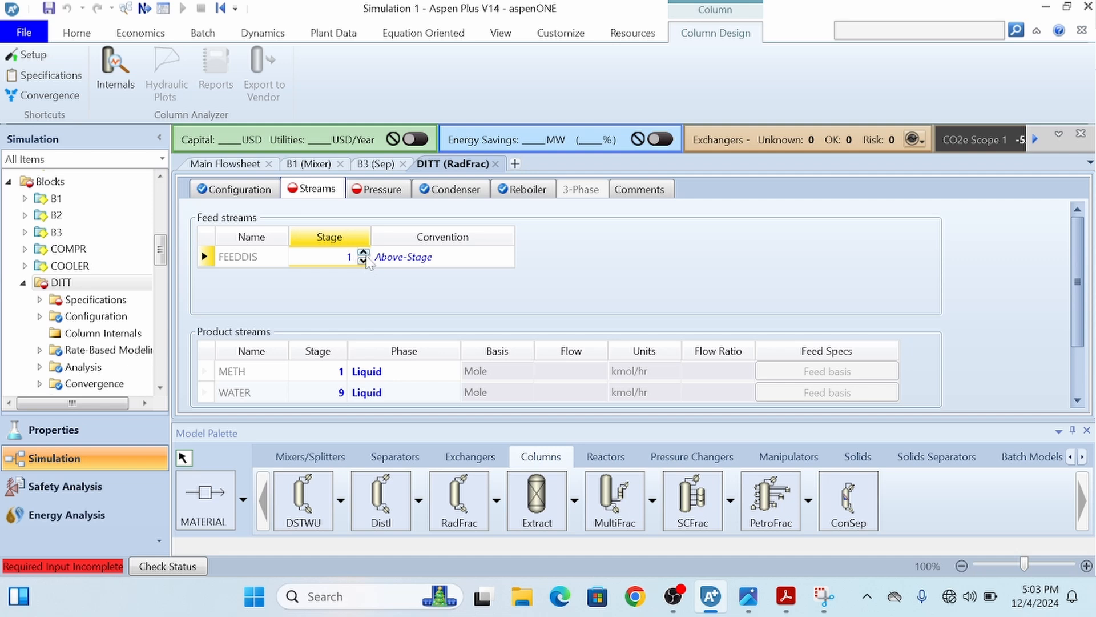
{"action": "left_click", "coordinate": [364, 253]}
{"action": "left_click", "coordinate": [401, 291]}
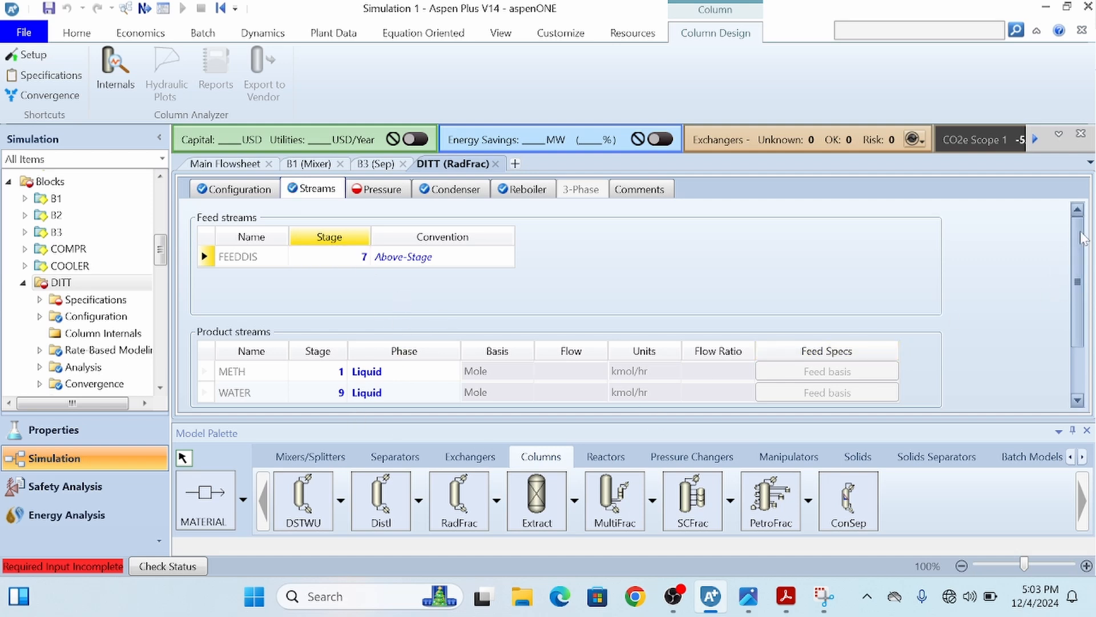
{"action": "scroll", "coordinate": [1055, 278], "scroll_direction": "down", "scroll_amount": 3}
{"action": "scroll", "coordinate": [1055, 279], "scroll_direction": "up", "scroll_amount": 3}
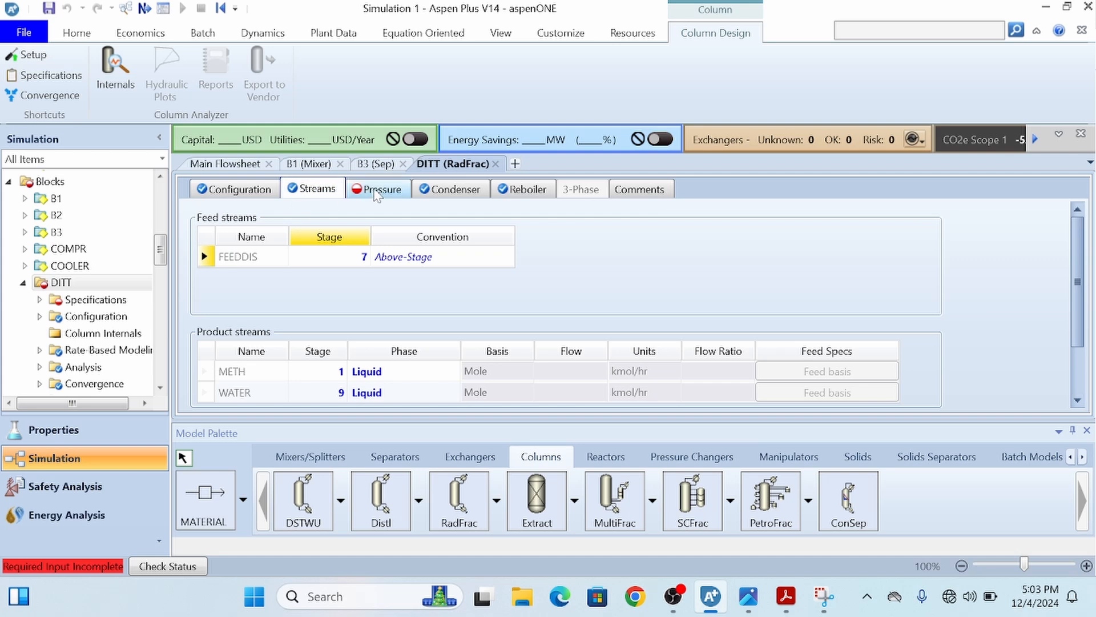
Set the DITT column's stage 1 / condenser pressure to 1.2 bar
{"action": "left_click", "coordinate": [377, 189]}
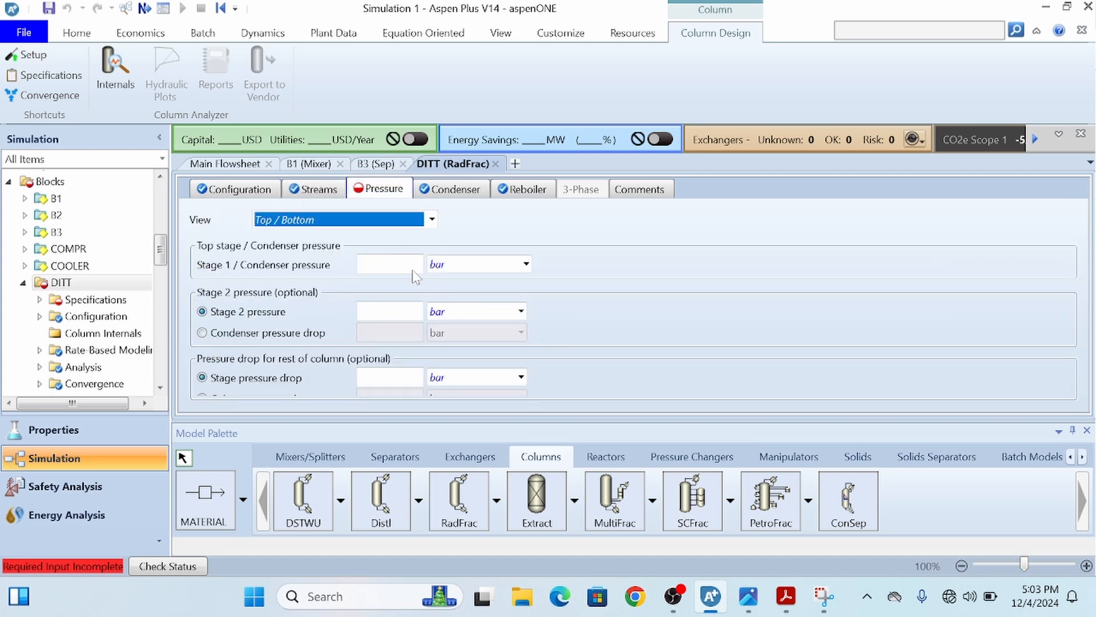
{"action": "left_click", "coordinate": [417, 266]}
{"action": "type", "text": "1"}
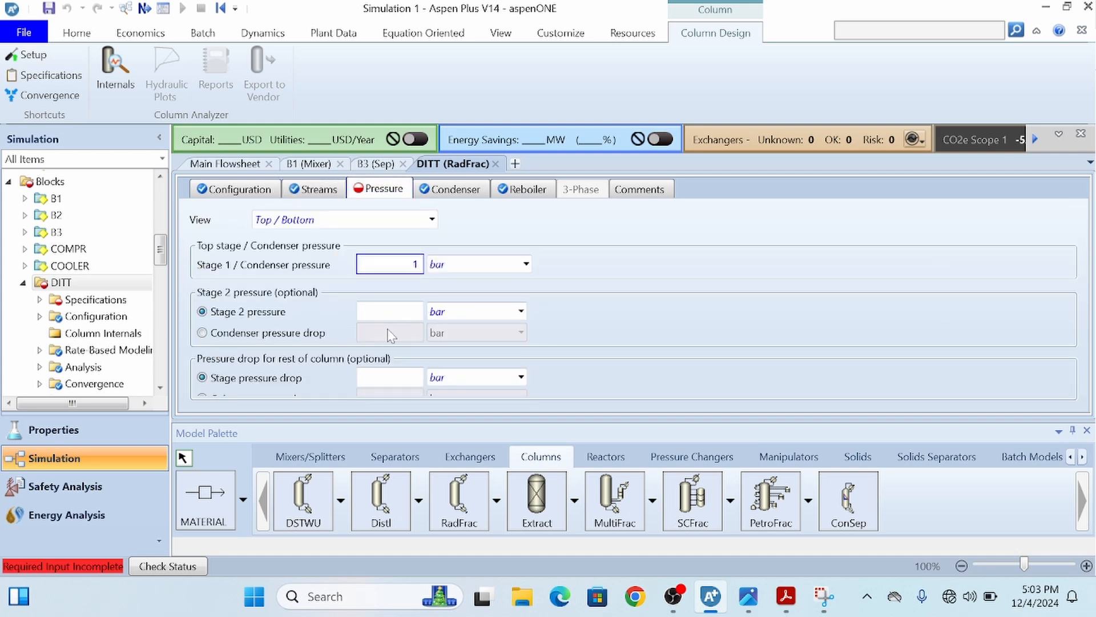
{"action": "type", "text": ".2"}
{"action": "key", "text": "Return"}
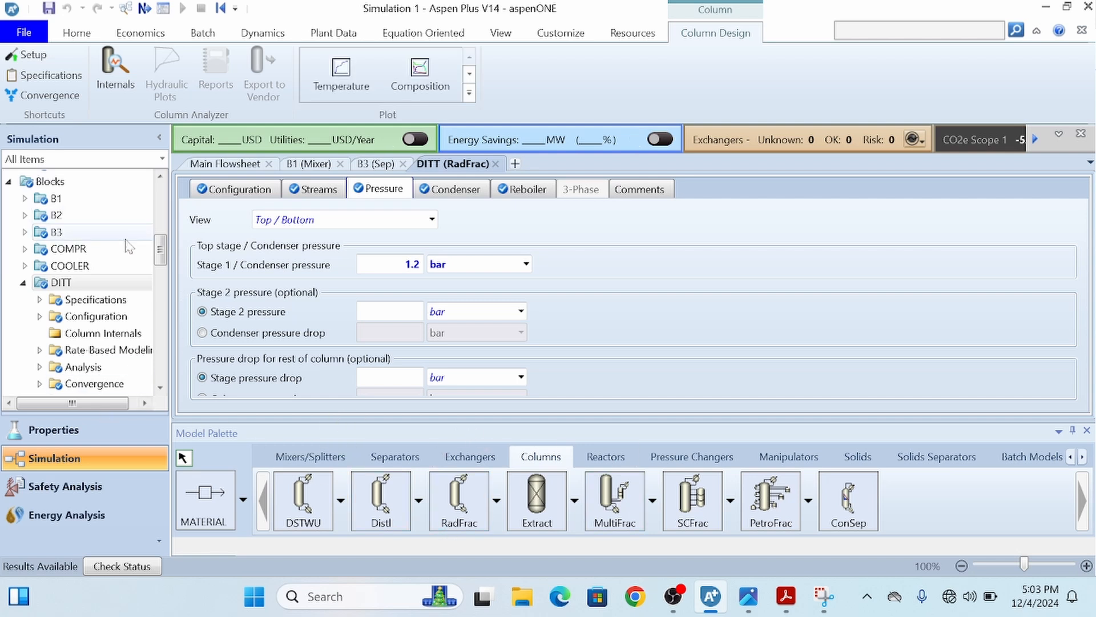
Open the DITT column's stream results and expand the component mole flows of FEEDDIS, METH and WATER for examination
{"action": "left_click_drag", "start_coordinate": [160, 251], "coordinate": [160, 275]}
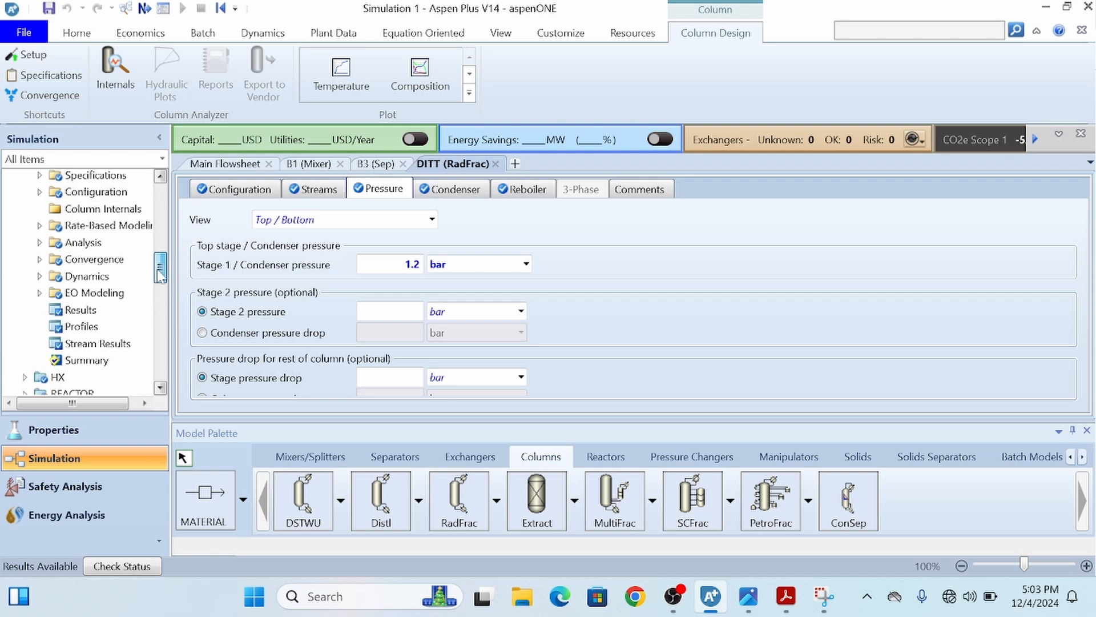
{"action": "left_click", "coordinate": [75, 345]}
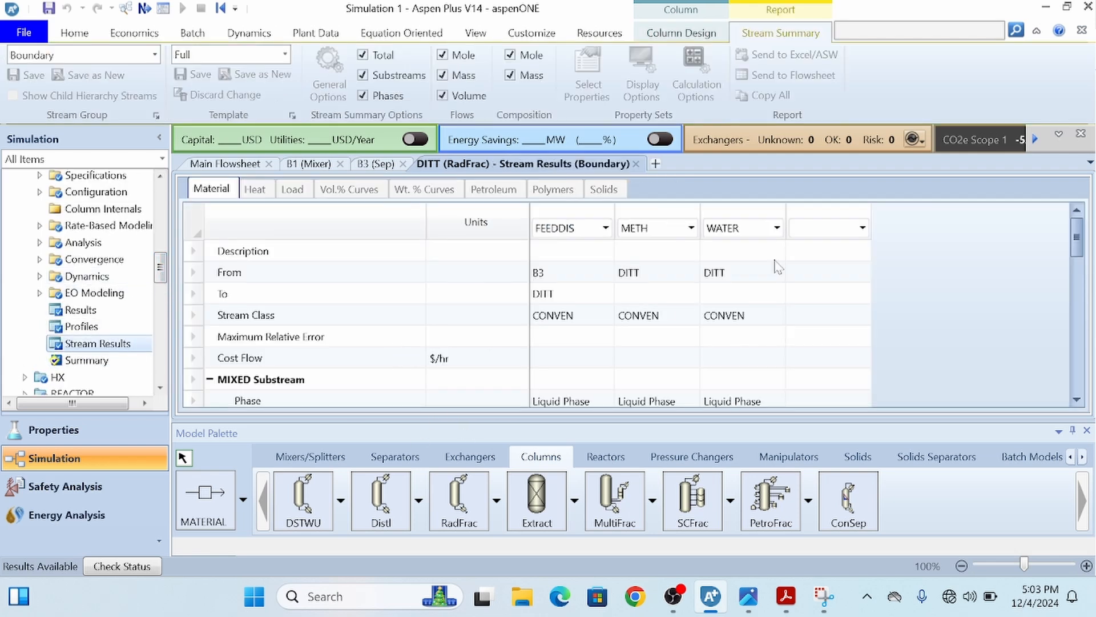
{"action": "scroll", "coordinate": [455, 368], "scroll_direction": "down", "scroll_amount": 5}
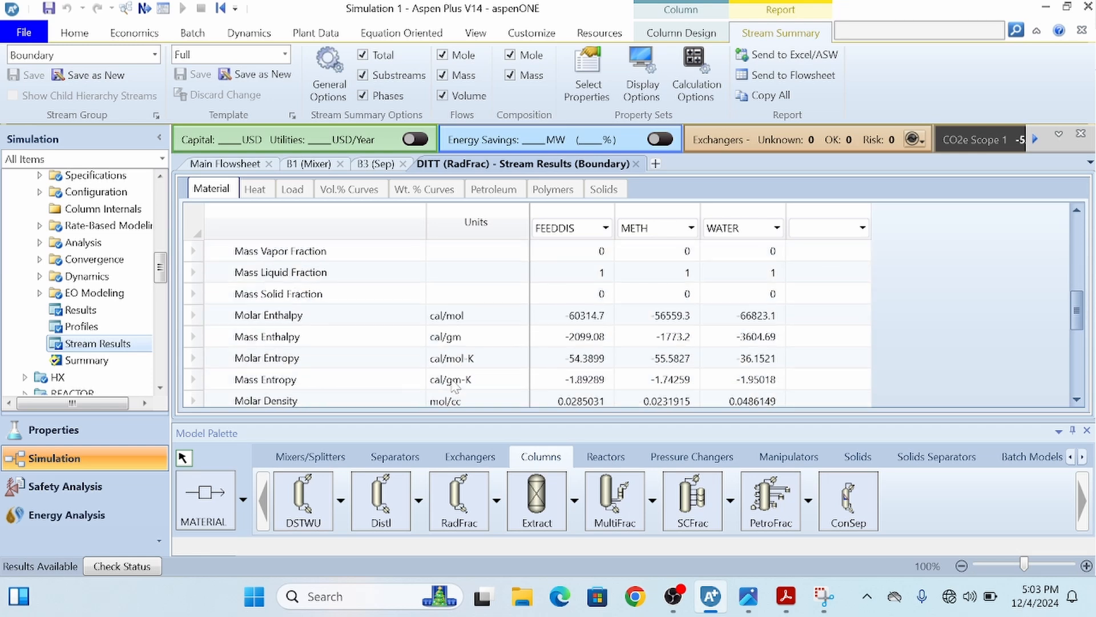
{"action": "scroll", "coordinate": [455, 385], "scroll_direction": "down", "scroll_amount": 3}
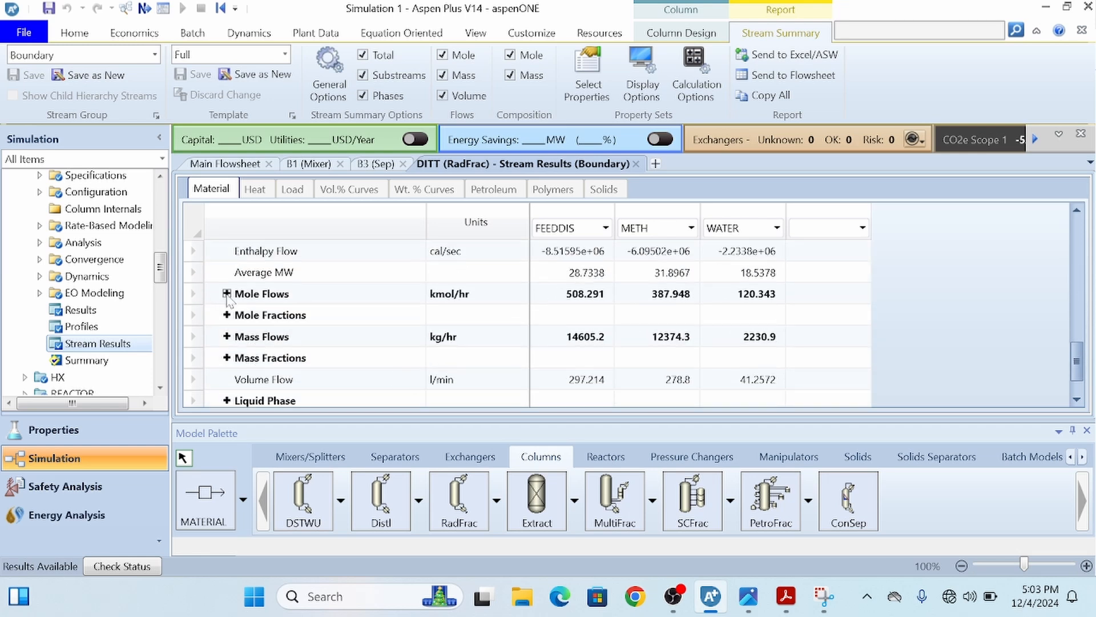
{"action": "left_click", "coordinate": [227, 294]}
{"action": "scroll", "coordinate": [729, 323], "scroll_direction": "down", "scroll_amount": 2}
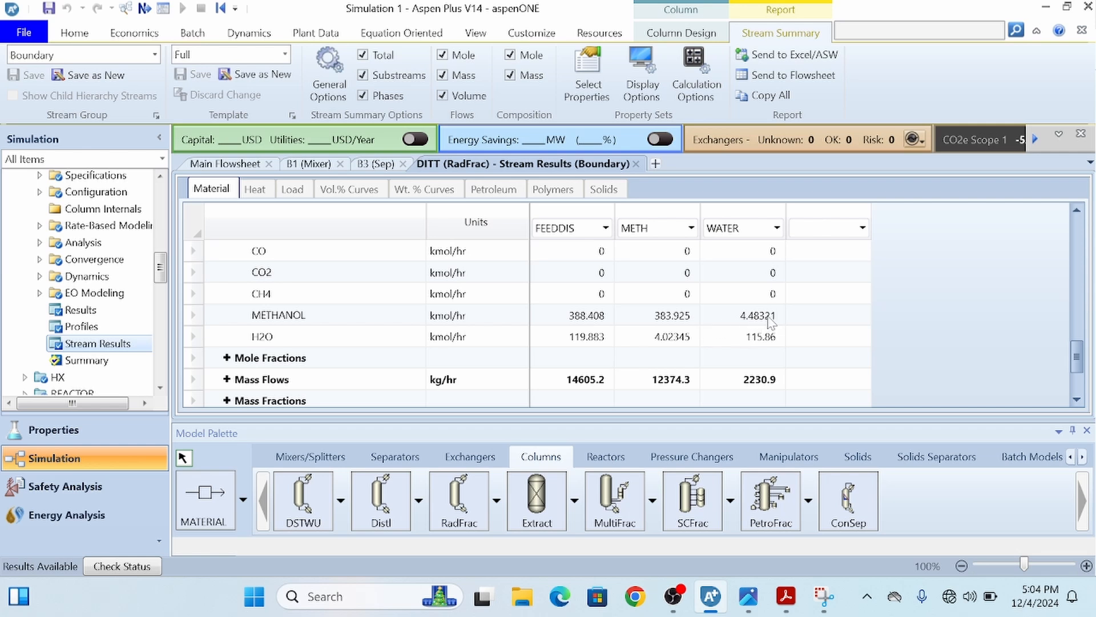
Expand the mole fractions in the stream results to check the methanol and water purities of the METH and WATER products
{"action": "scroll", "coordinate": [643, 341], "scroll_direction": "down", "scroll_amount": 1}
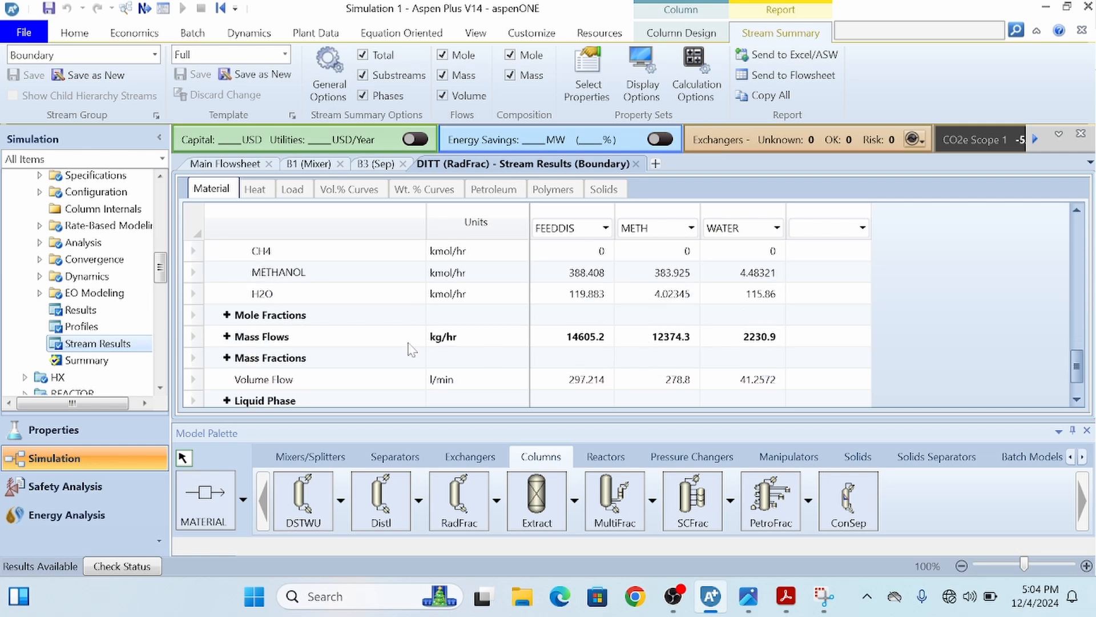
{"action": "left_click", "coordinate": [227, 314]}
{"action": "scroll", "coordinate": [628, 308], "scroll_direction": "down", "scroll_amount": 3}
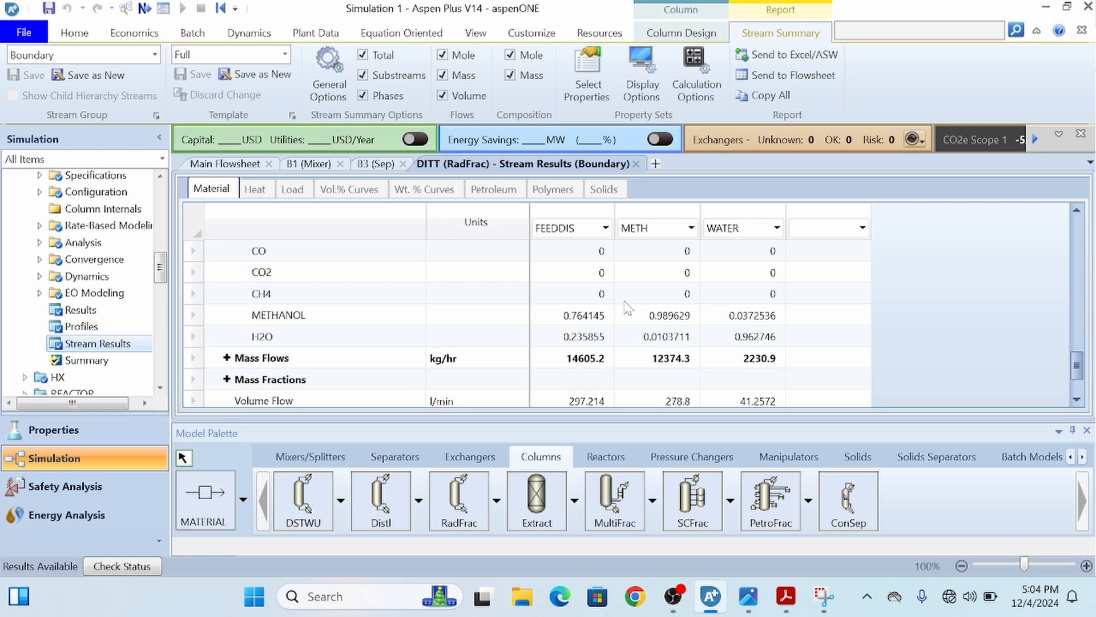